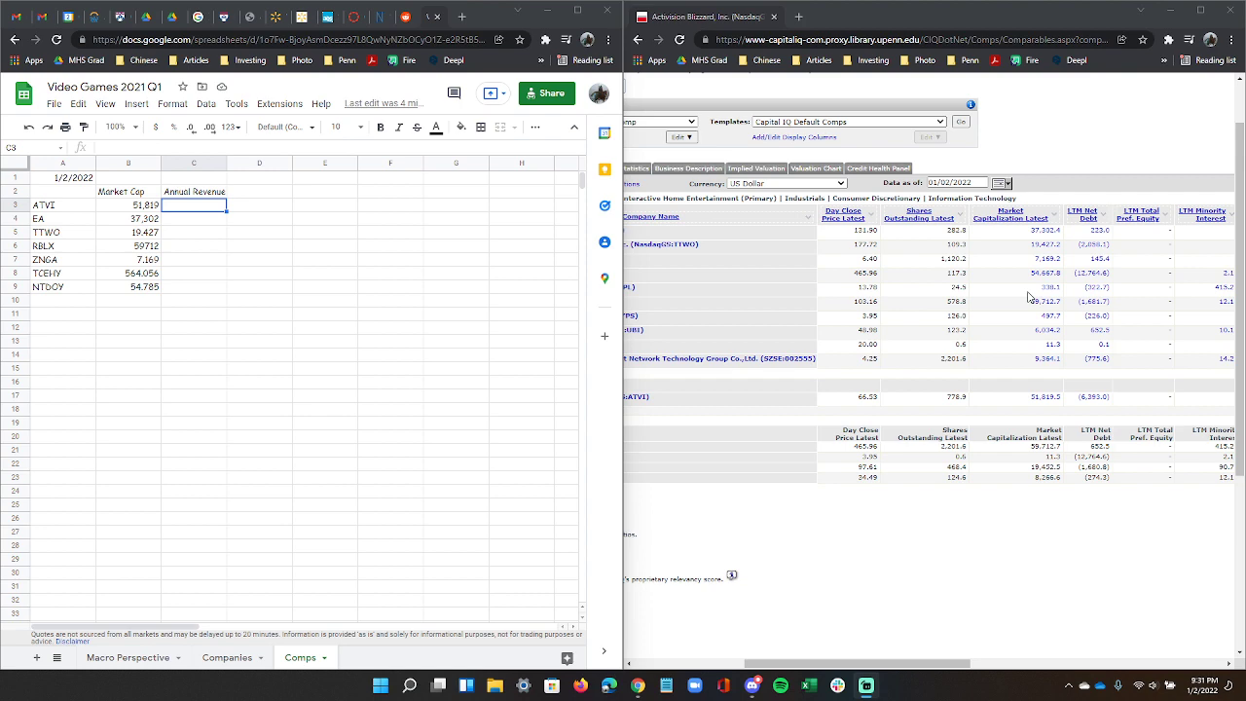
pyautogui.moveTo(878, 665); pyautogui.dragTo(814, 665)
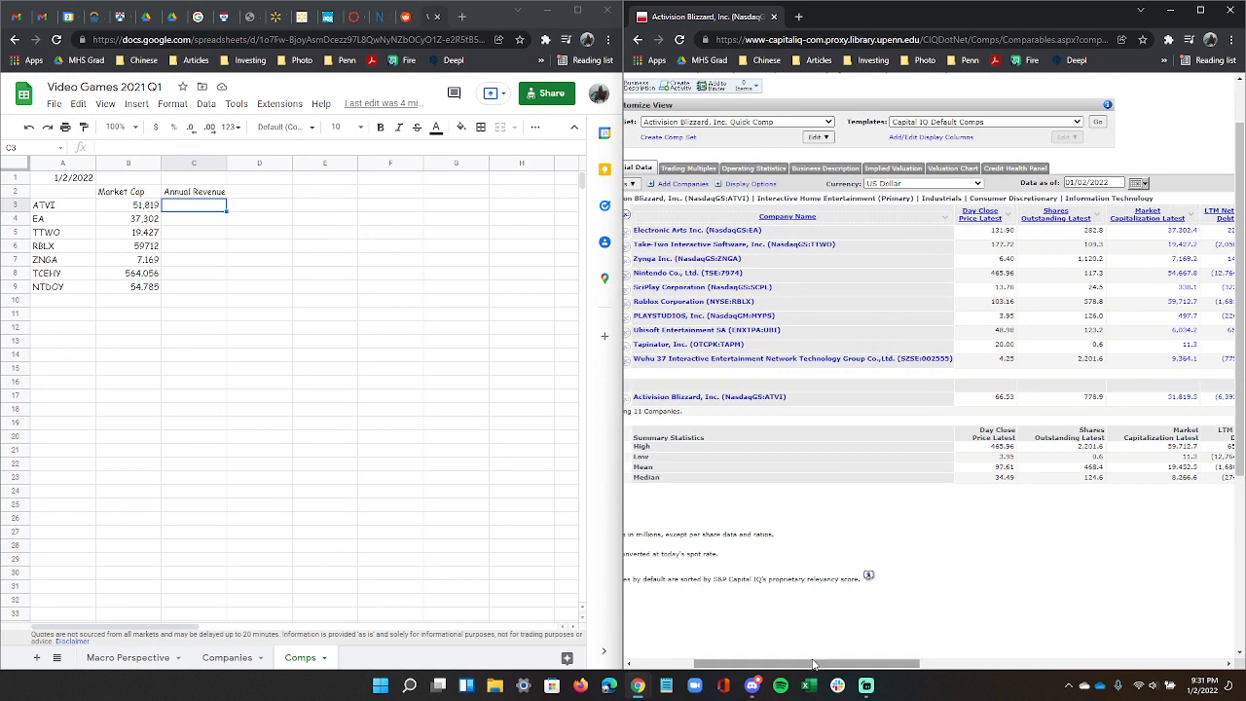
pyautogui.moveTo(180, 206); pyautogui.dragTo(194, 232)
pyautogui.moveTo(331, 261); pyautogui.dragTo(332, 259)
pyautogui.click(277, 231)
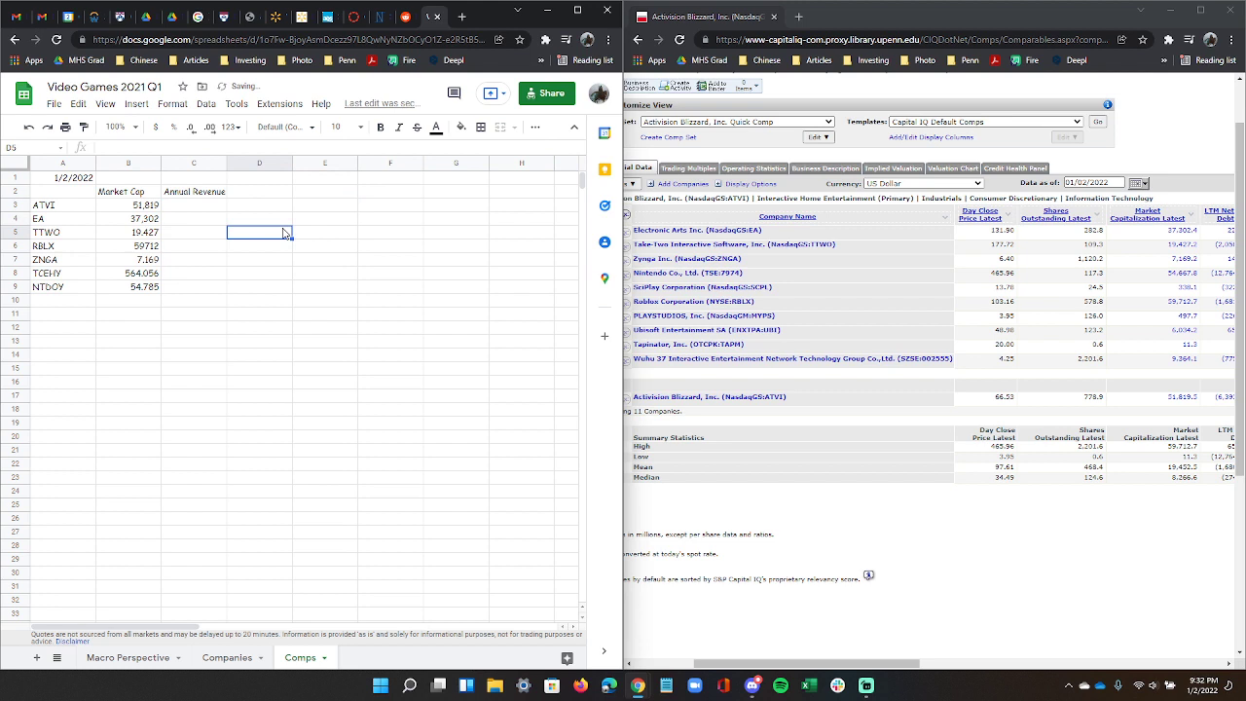
pyautogui.write('=googl')
pyautogui.press('Tab')
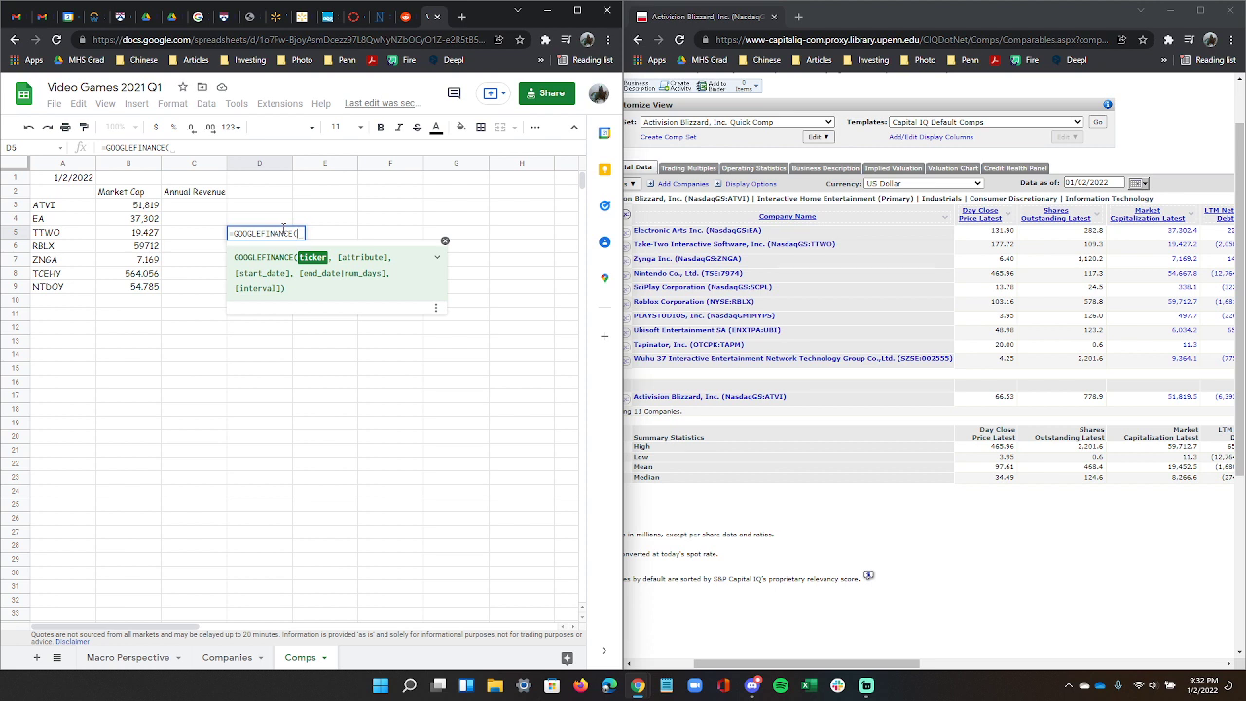
pyautogui.press('Escape')
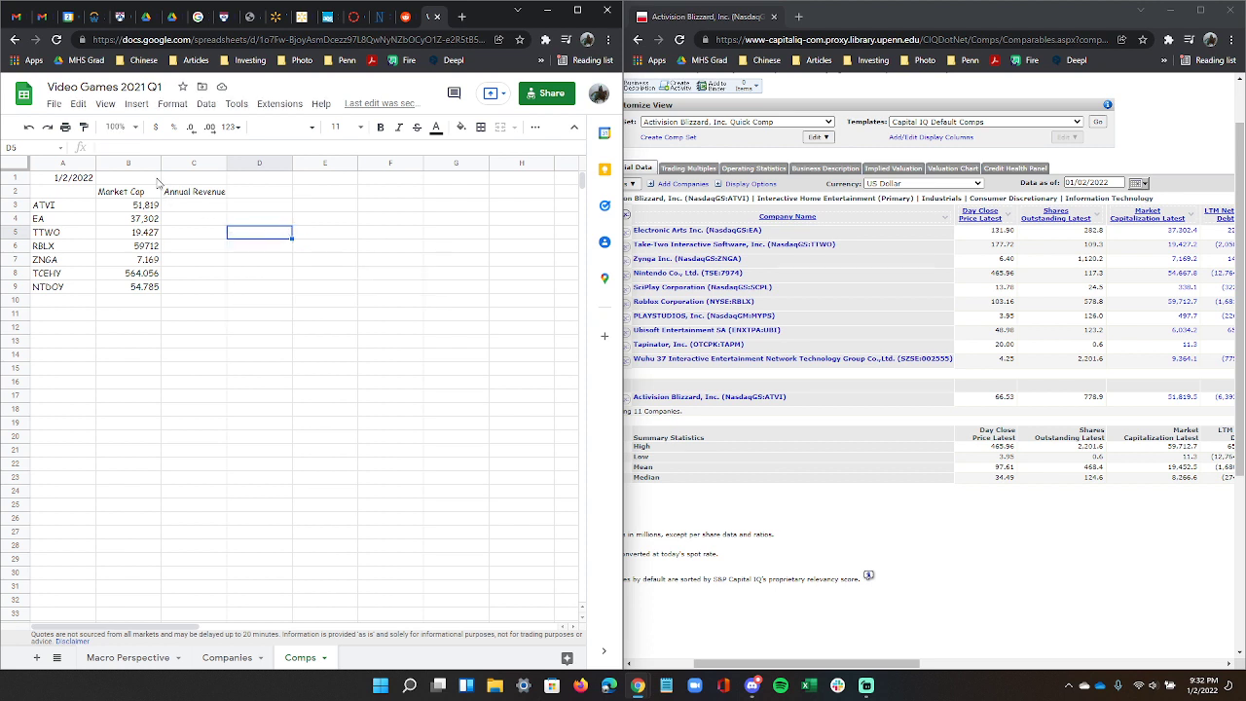
# Shorten the spreadsheet's title to "Video Games" by removing the year and quarter.
pyautogui.moveTo(121, 86); pyautogui.dragTo(175, 86)
pyautogui.press('BackSpace')
pyautogui.press('Return')
pyautogui.moveTo(109, 191); pyautogui.dragTo(431, 464)
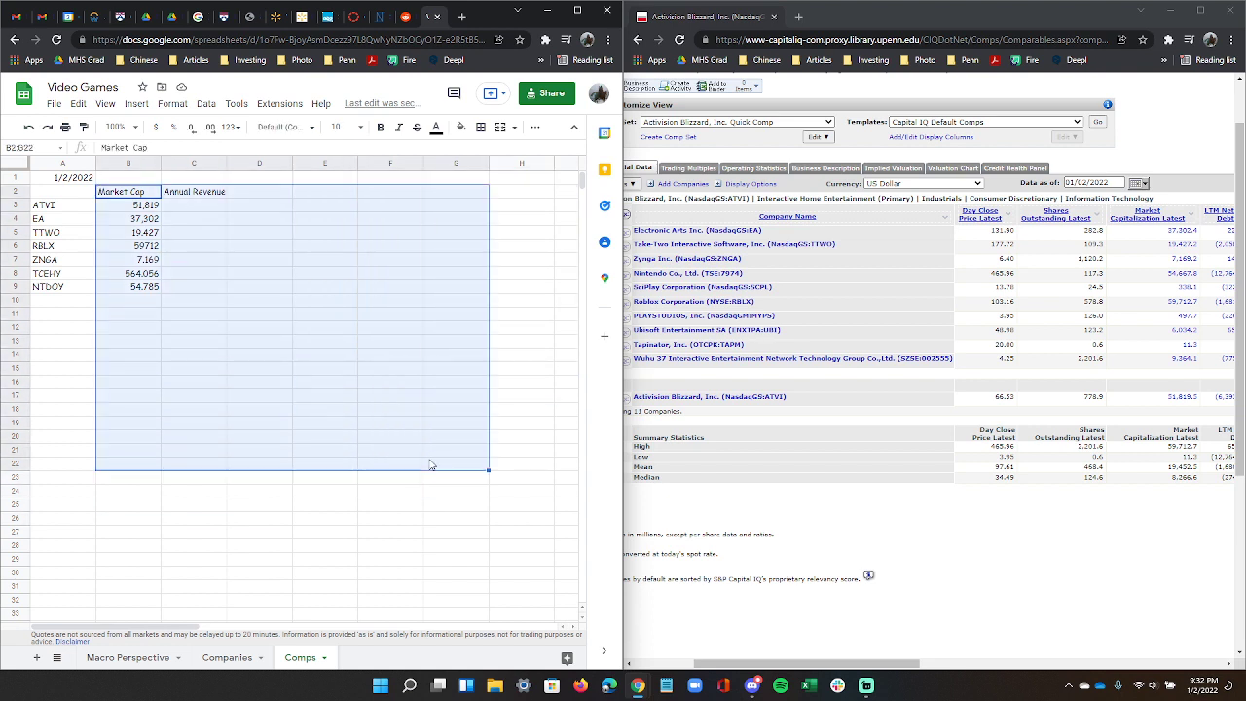
pyautogui.click(378, 452)
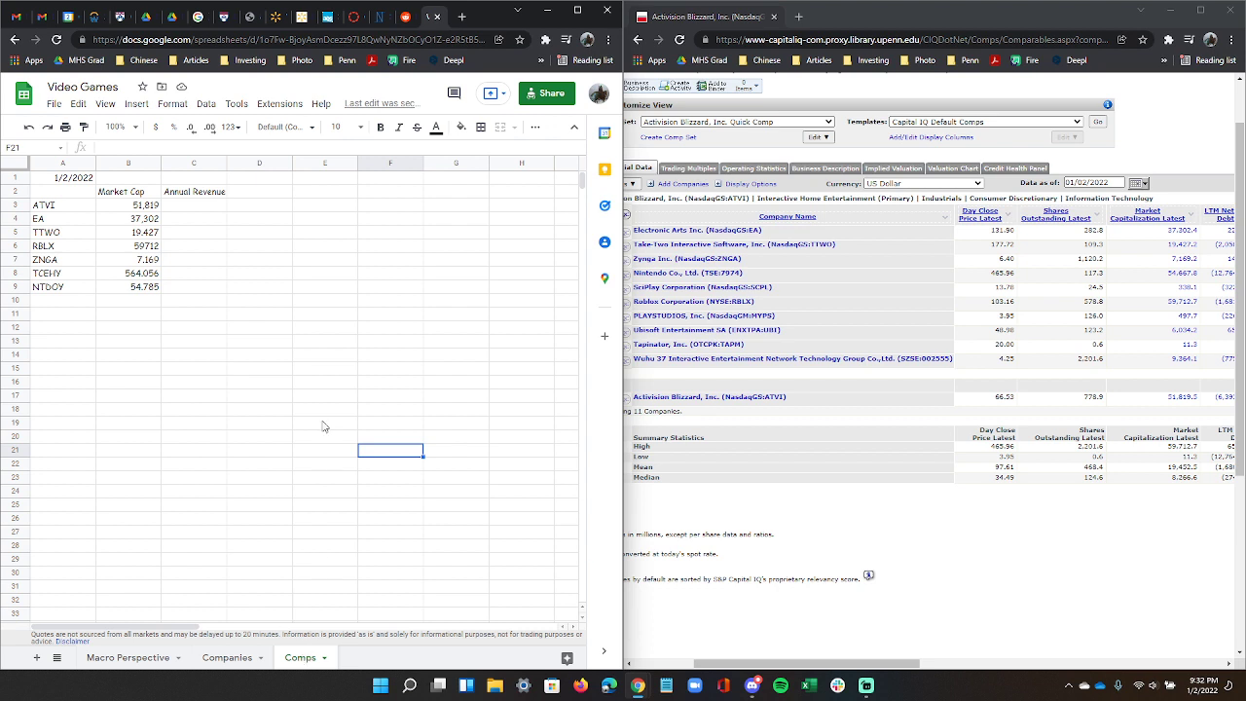
pyautogui.click(363, 431)
pyautogui.moveTo(362, 450); pyautogui.dragTo(259, 353)
pyautogui.click(263, 364)
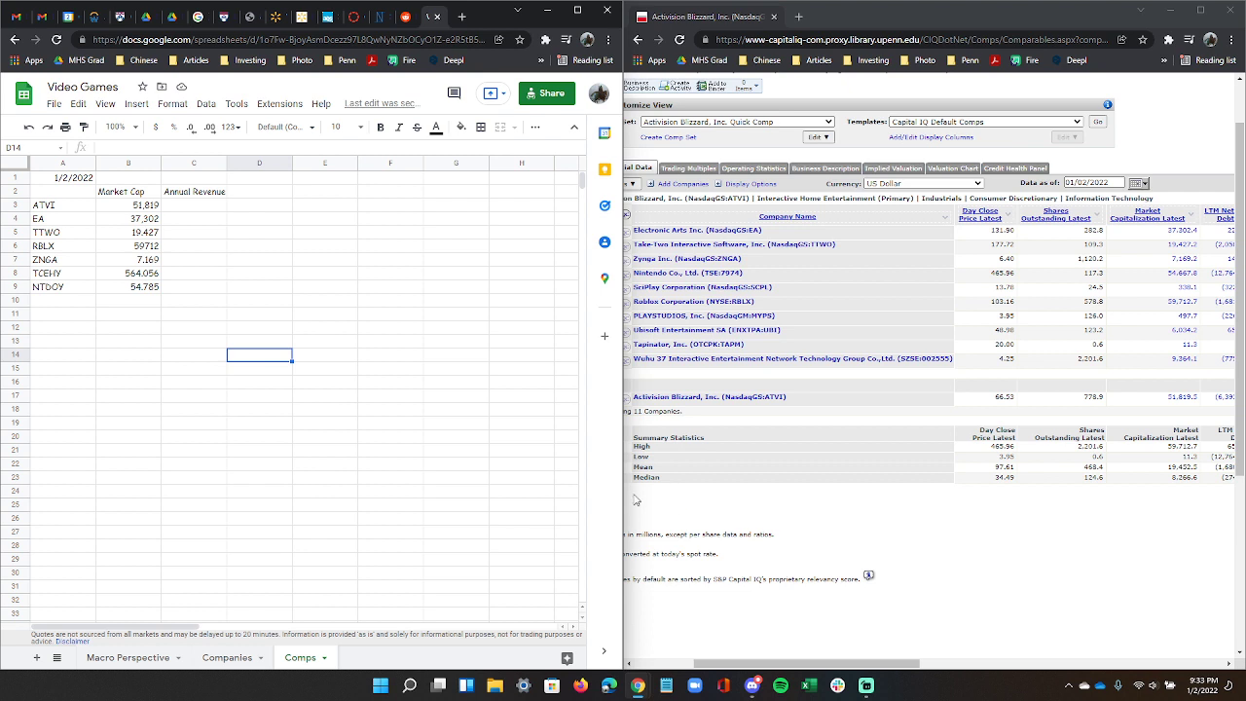
# Set RBLX's market cap in B6 to 59.712 so it is expressed in billions.
pyautogui.click(139, 250)
pyautogui.click(110, 147)
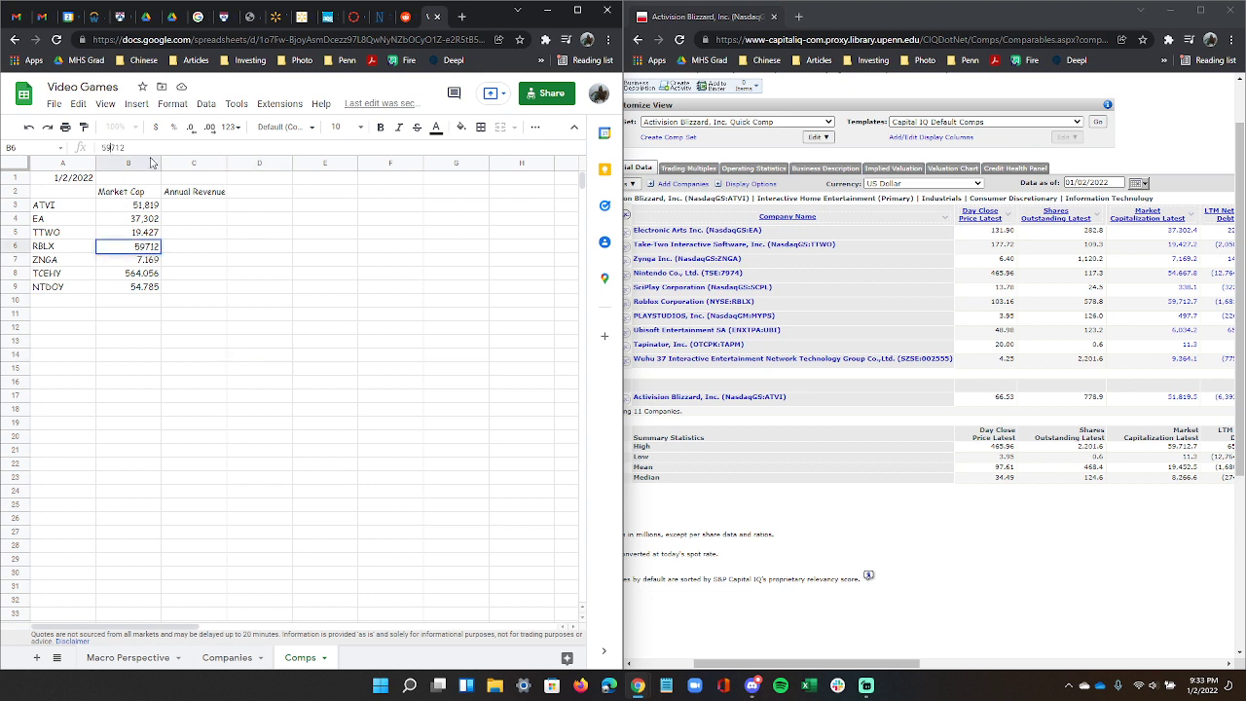
pyautogui.write('.')
pyautogui.click(188, 254)
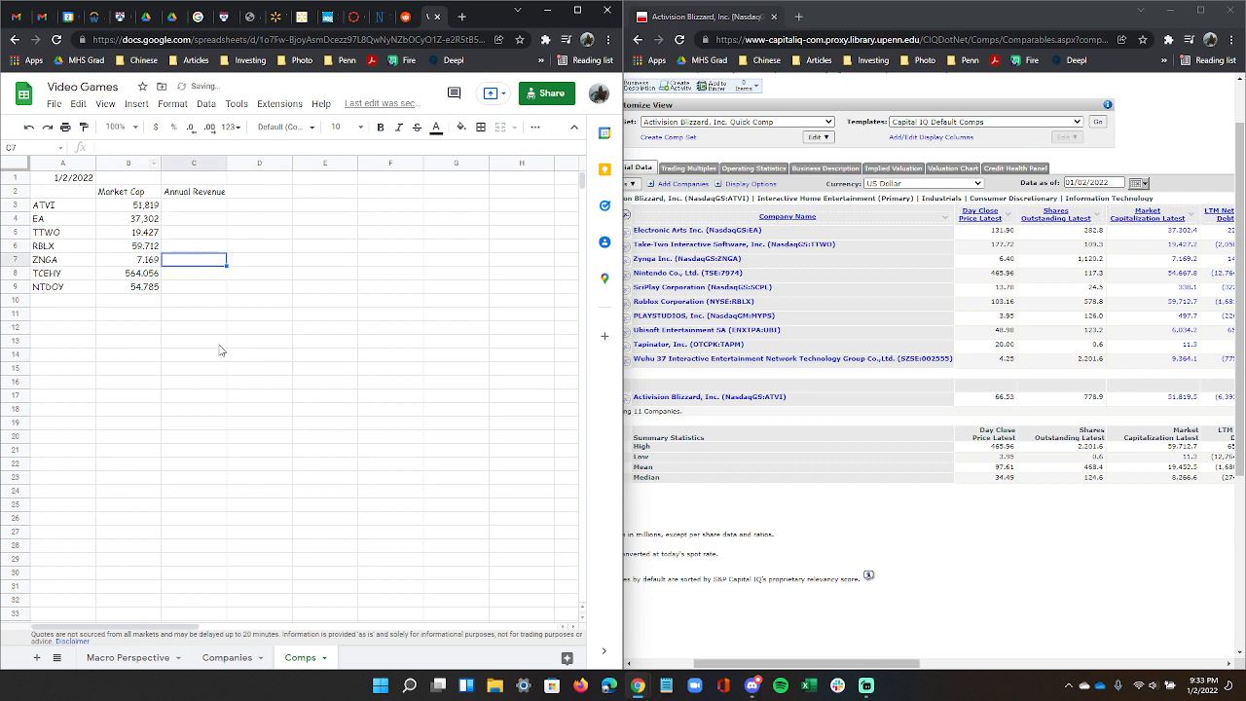
pyautogui.click(220, 345)
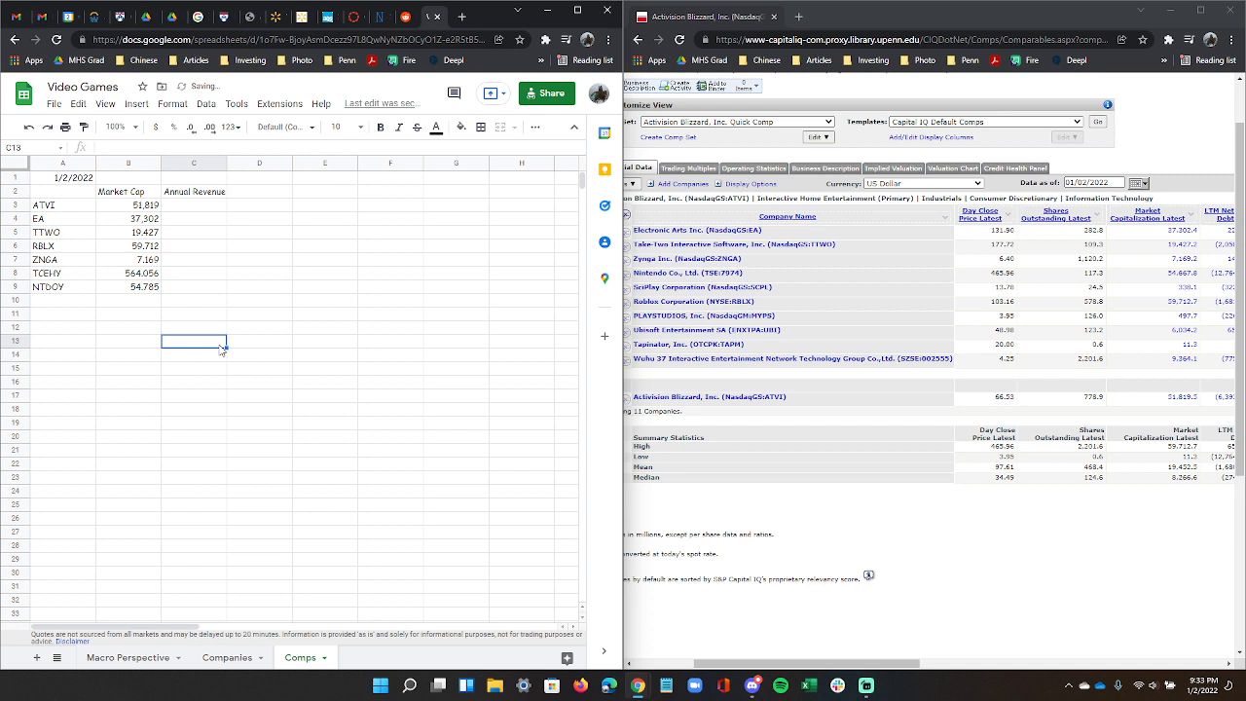
# Set EA's market cap in B4 to 37.302, expressed in billions.
pyautogui.click(153, 221)
pyautogui.press('Return')
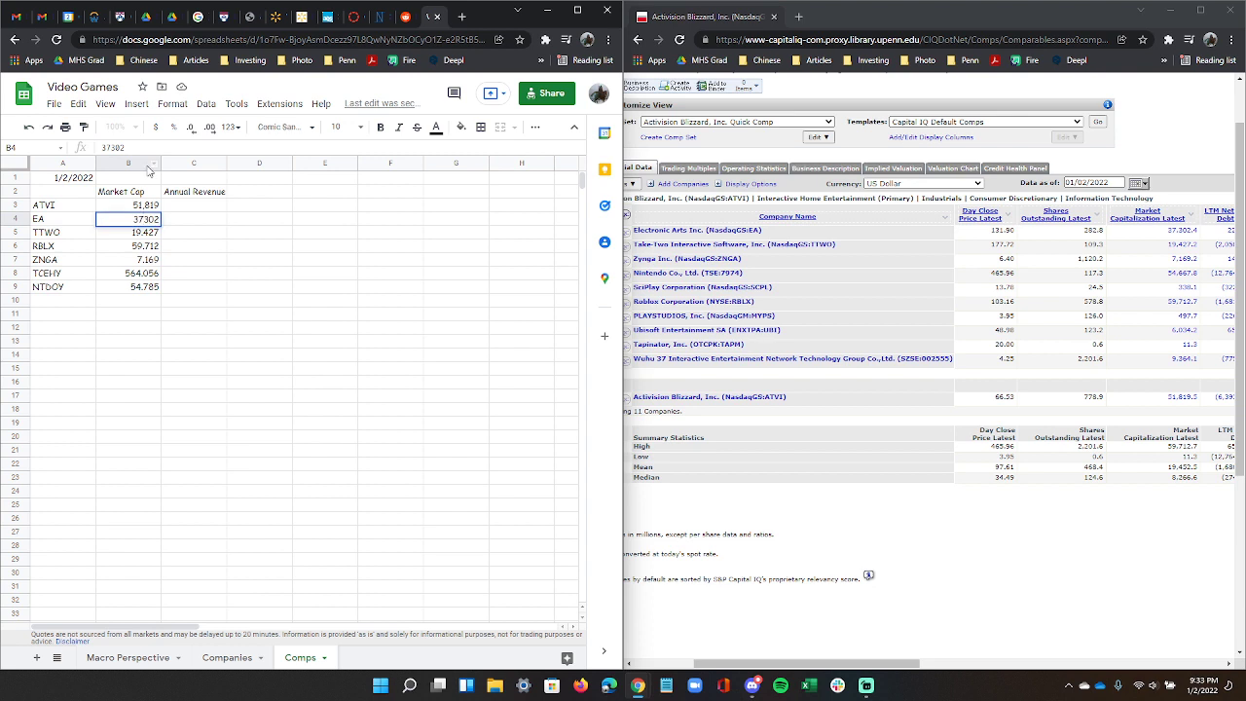
pyautogui.write('.')
pyautogui.press('Return')
pyautogui.press('Up')
pyautogui.press('Up')
pyautogui.press('Down')
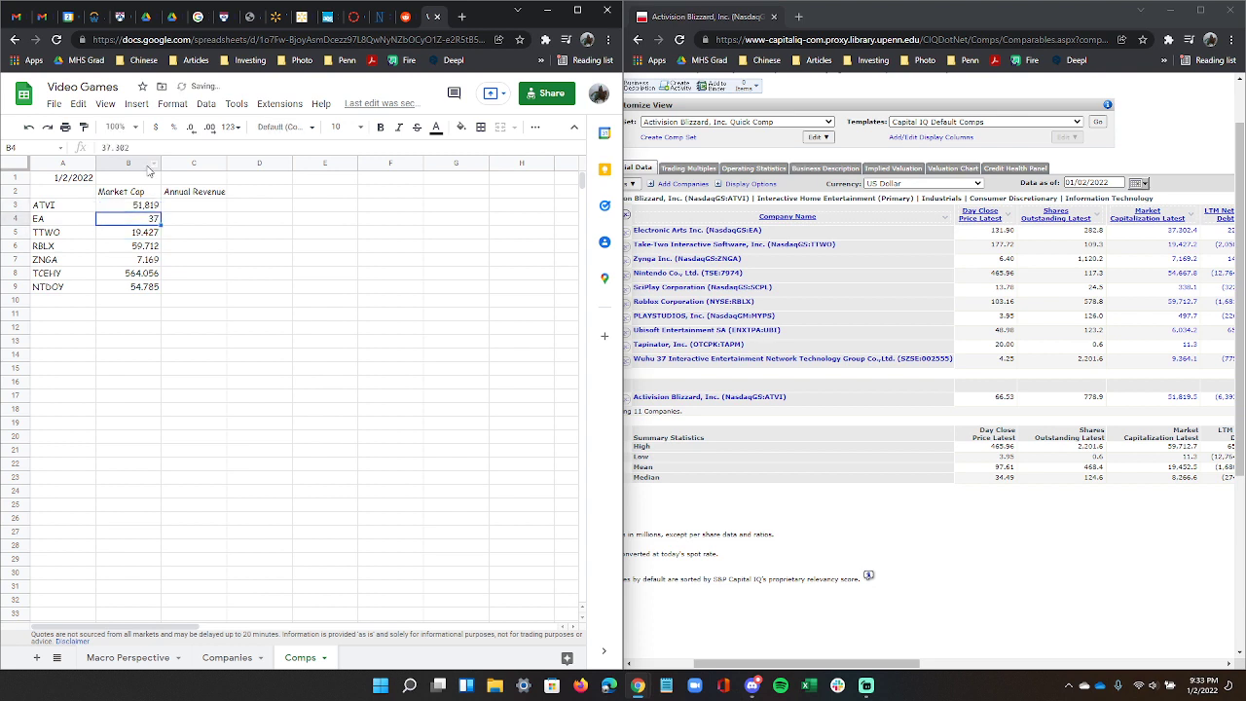
pyautogui.hotkey('ctrl', 'z')
pyautogui.click(113, 148)
pyautogui.write('.302')
pyautogui.press('Return')
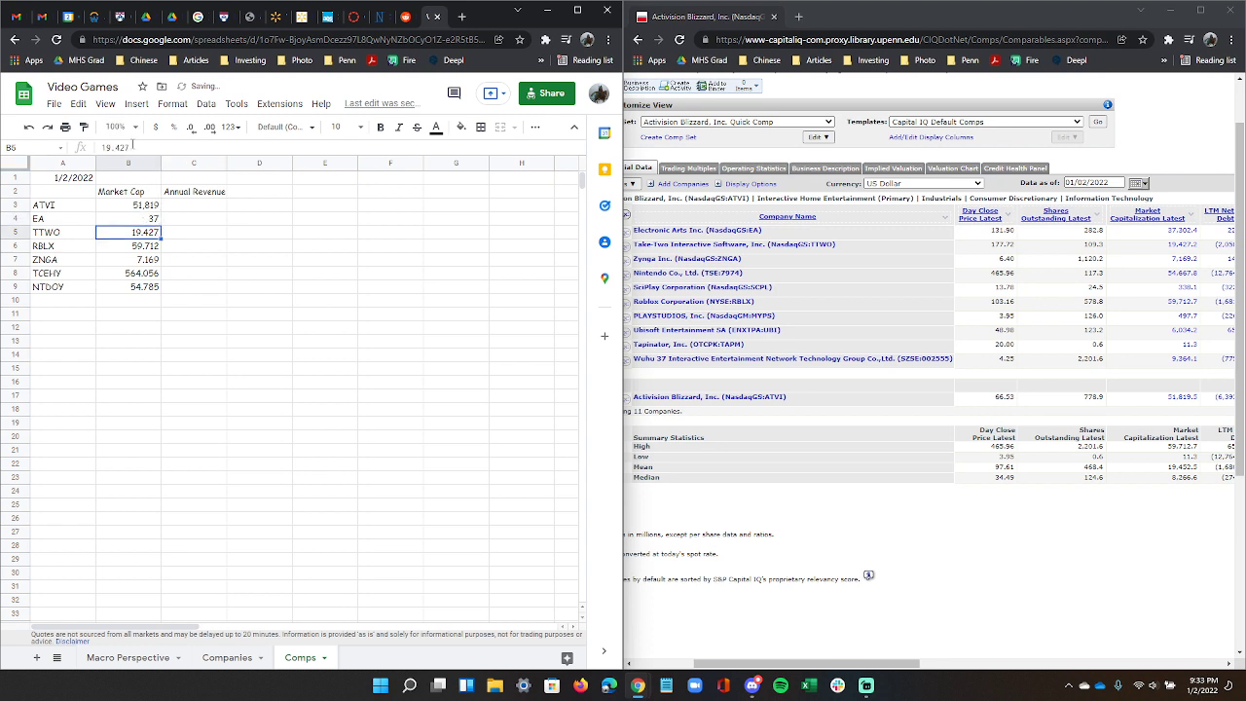
pyautogui.click(152, 222)
pyautogui.rightClick(153, 223)
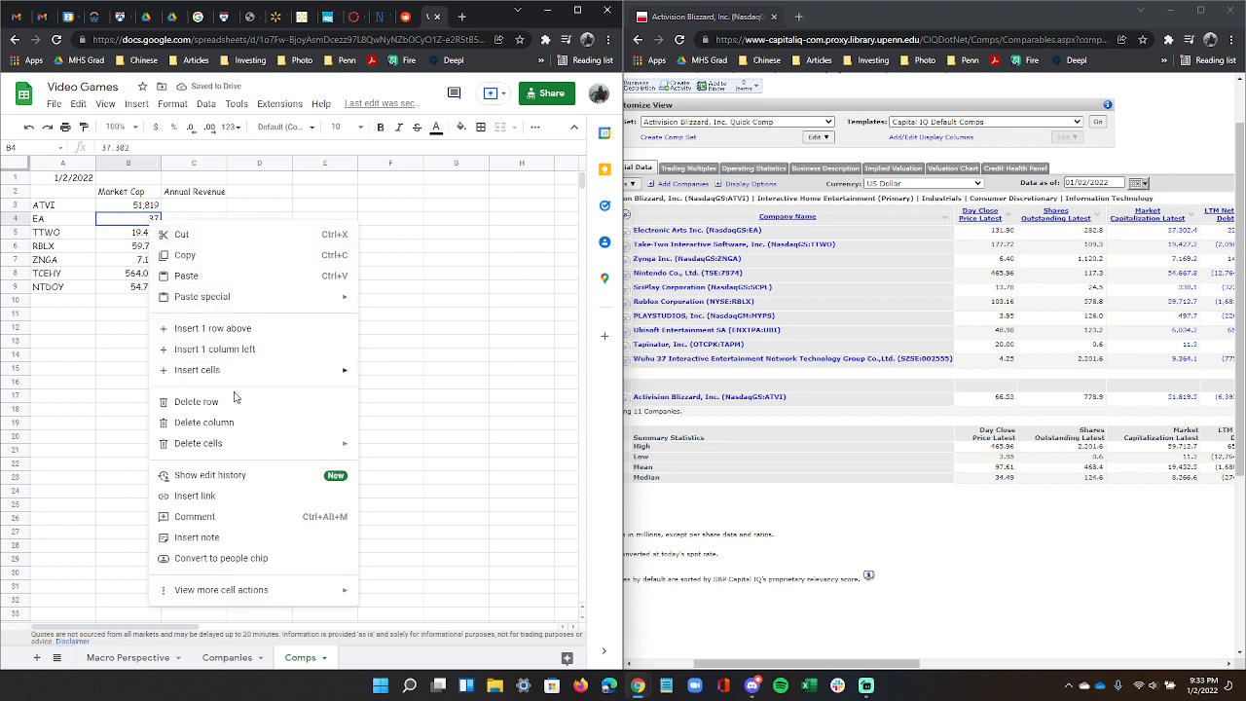
pyautogui.moveTo(198, 590)
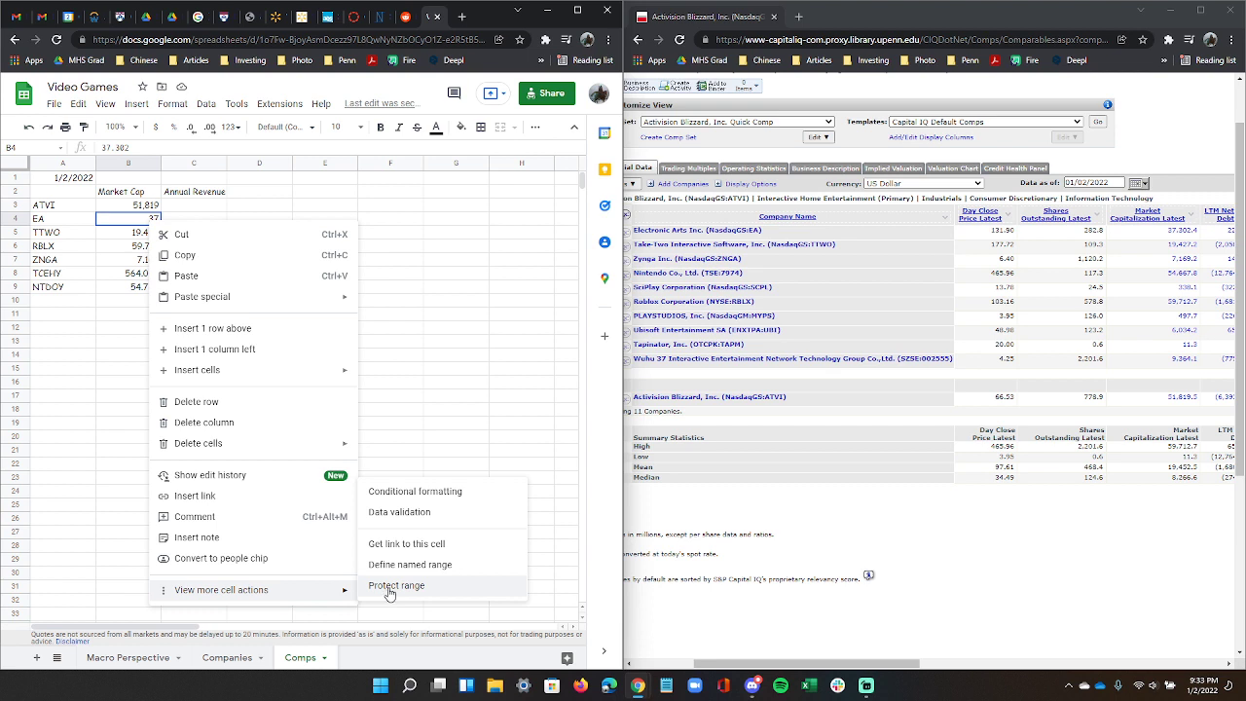
pyautogui.click(78, 105)
pyautogui.click(140, 232)
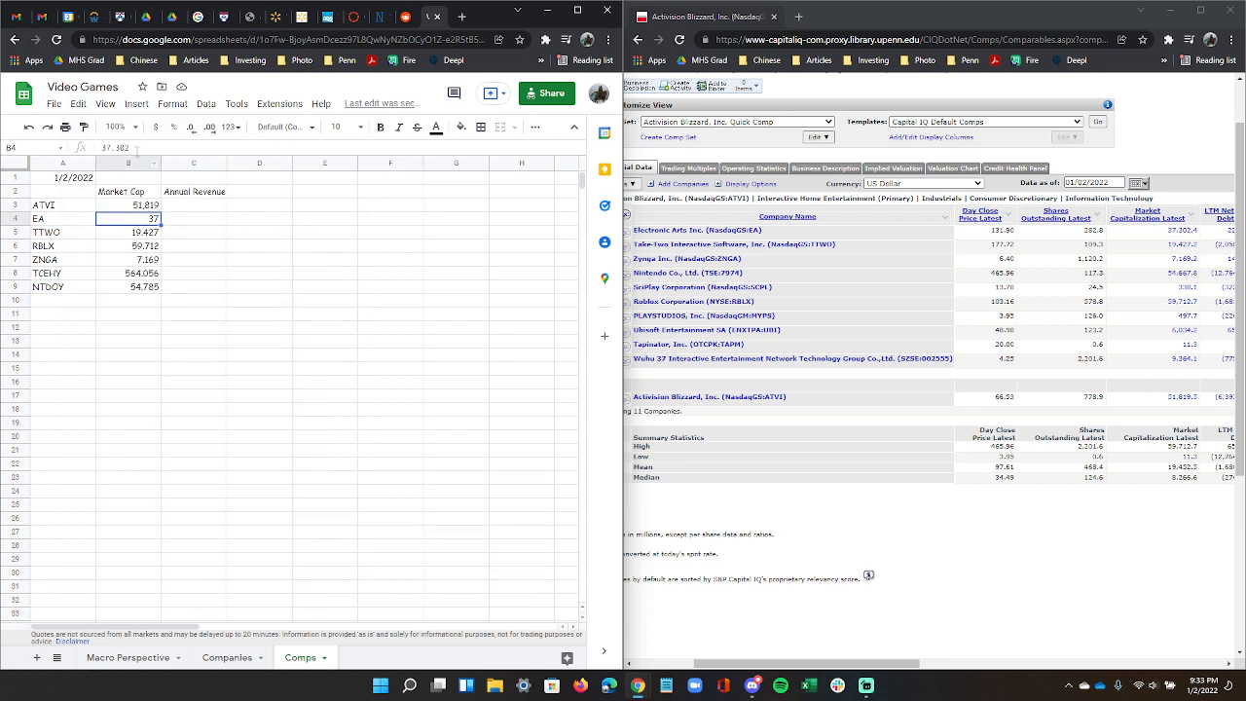
# Set ATVI's market cap in B3 to 51.819, expressed in billions.
pyautogui.click(148, 206)
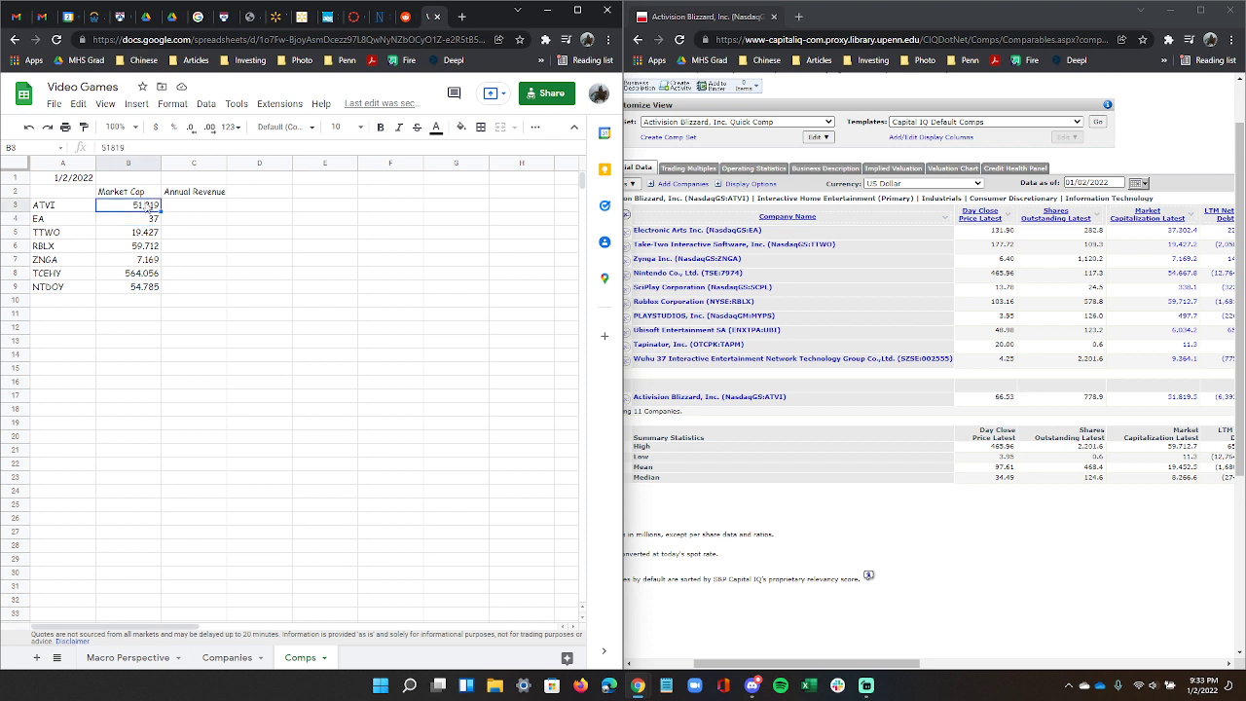
pyautogui.click(130, 147)
pyautogui.write('.')
pyautogui.press('Return')
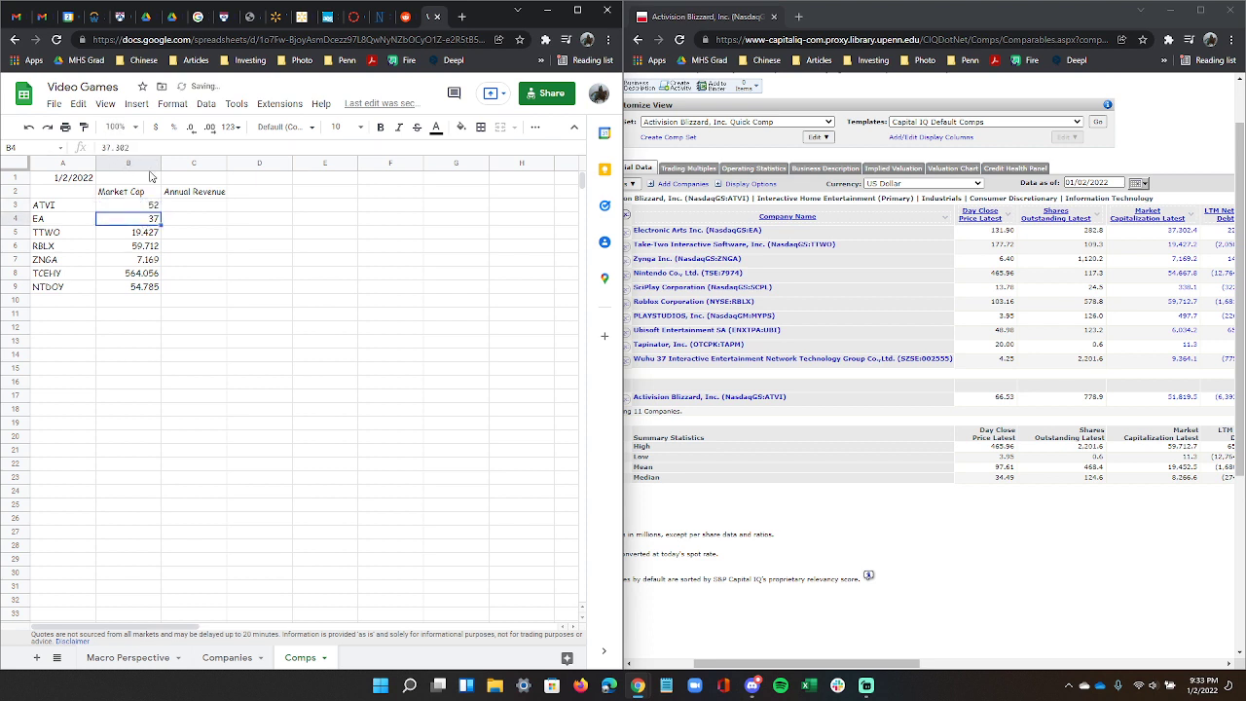
# Compare the stored values of the market cap cells with how each one is displayed.
pyautogui.click(151, 235)
pyautogui.click(139, 250)
pyautogui.click(146, 275)
pyautogui.click(142, 286)
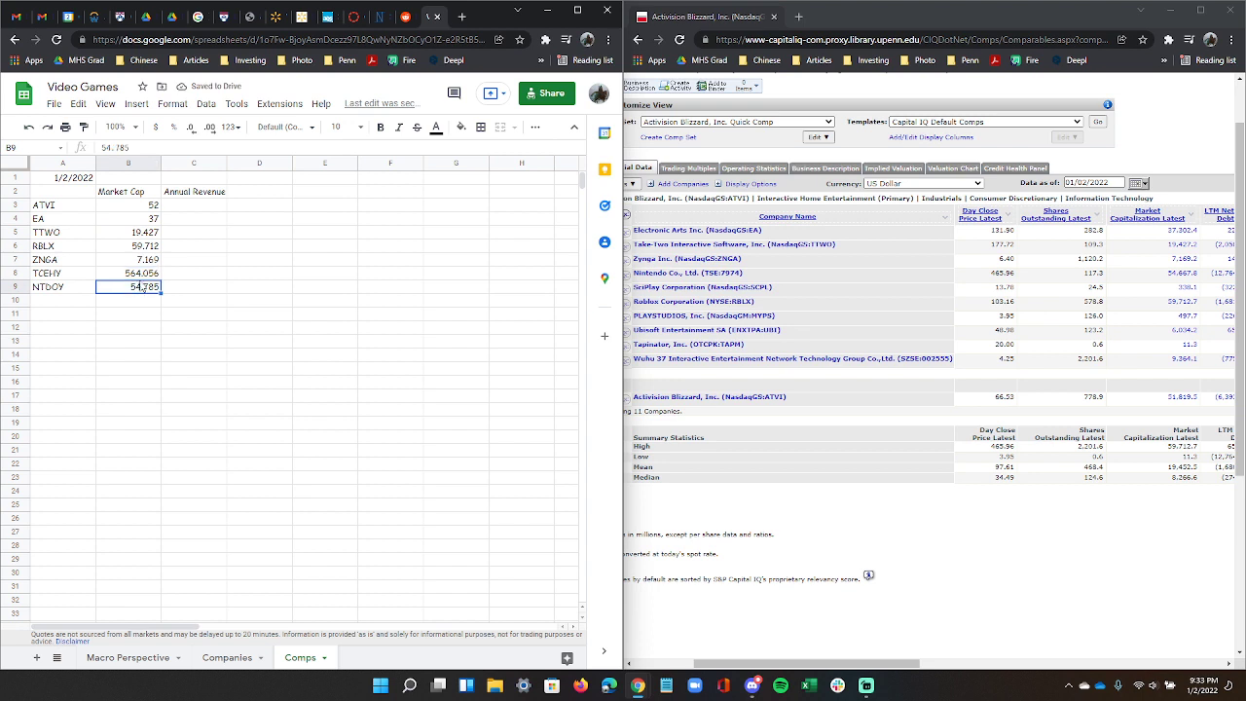
pyautogui.click(148, 233)
pyautogui.click(147, 249)
pyautogui.click(146, 221)
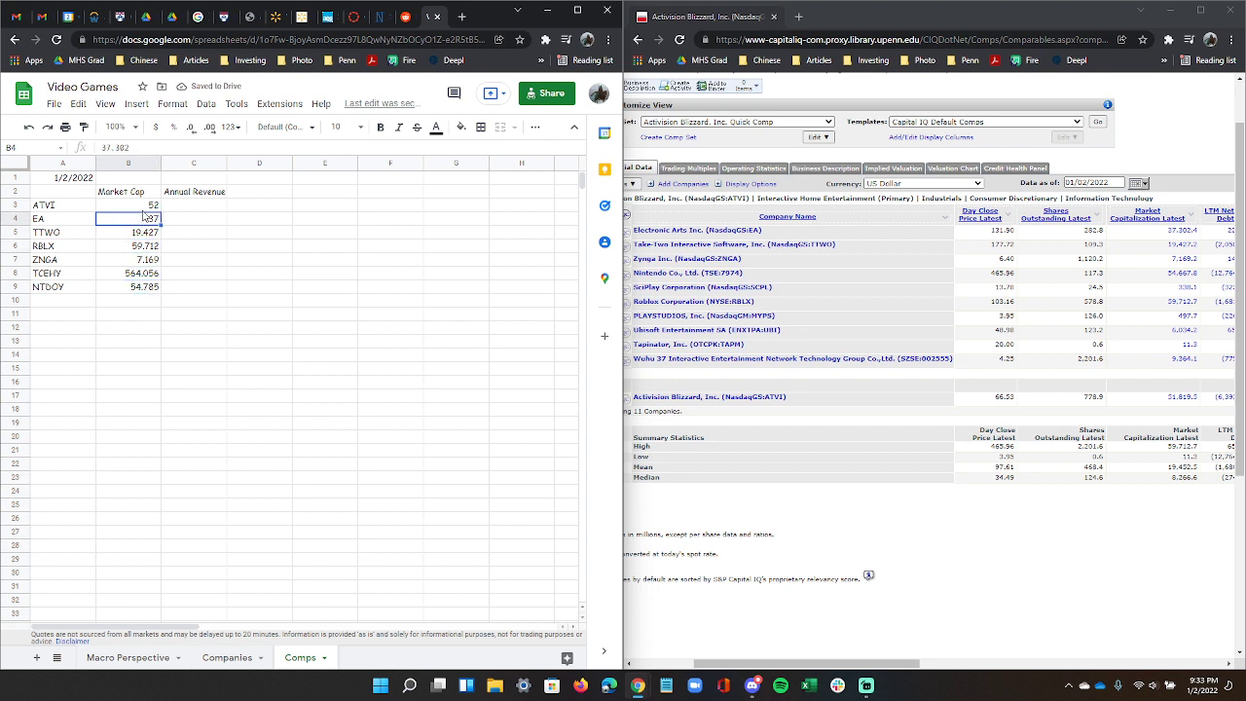
# Apply the Number format with two decimals (1,000.12) to the ATVI and EA market caps in B3:B4.
pyautogui.click(143, 209)
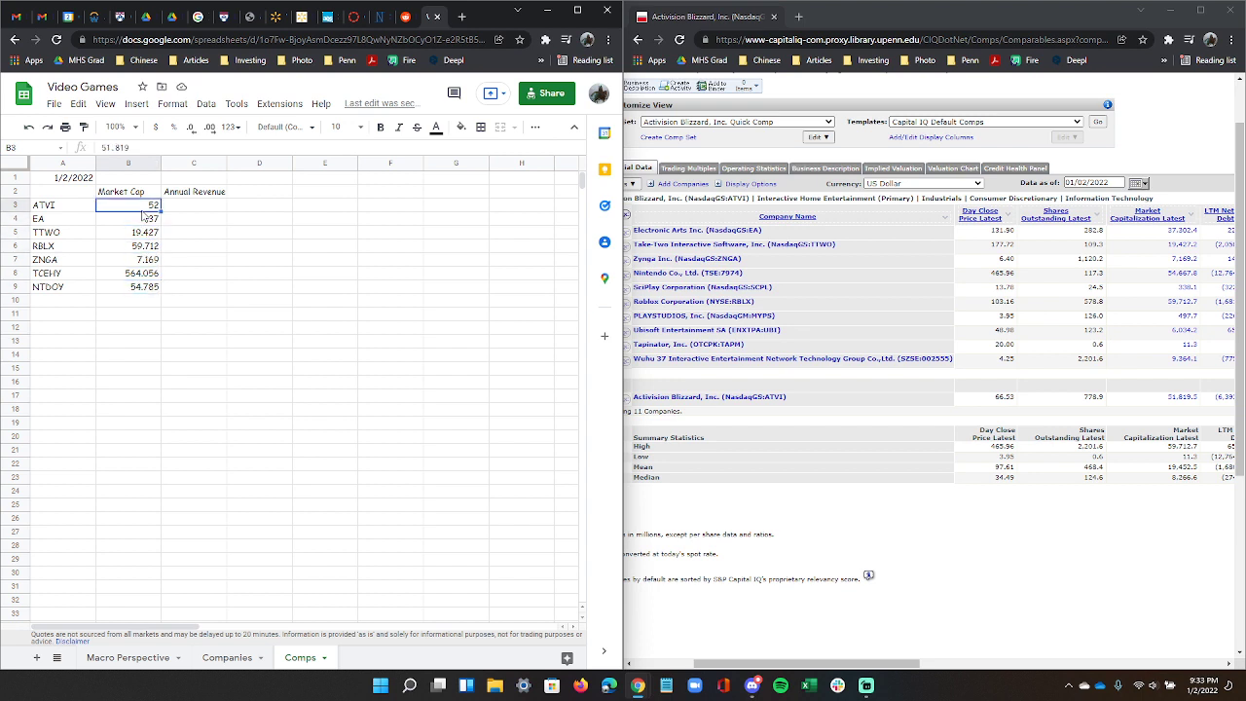
pyautogui.keyDown('shift'); pyautogui.click(146, 218); pyautogui.keyUp('shift')
pyautogui.click(205, 104)
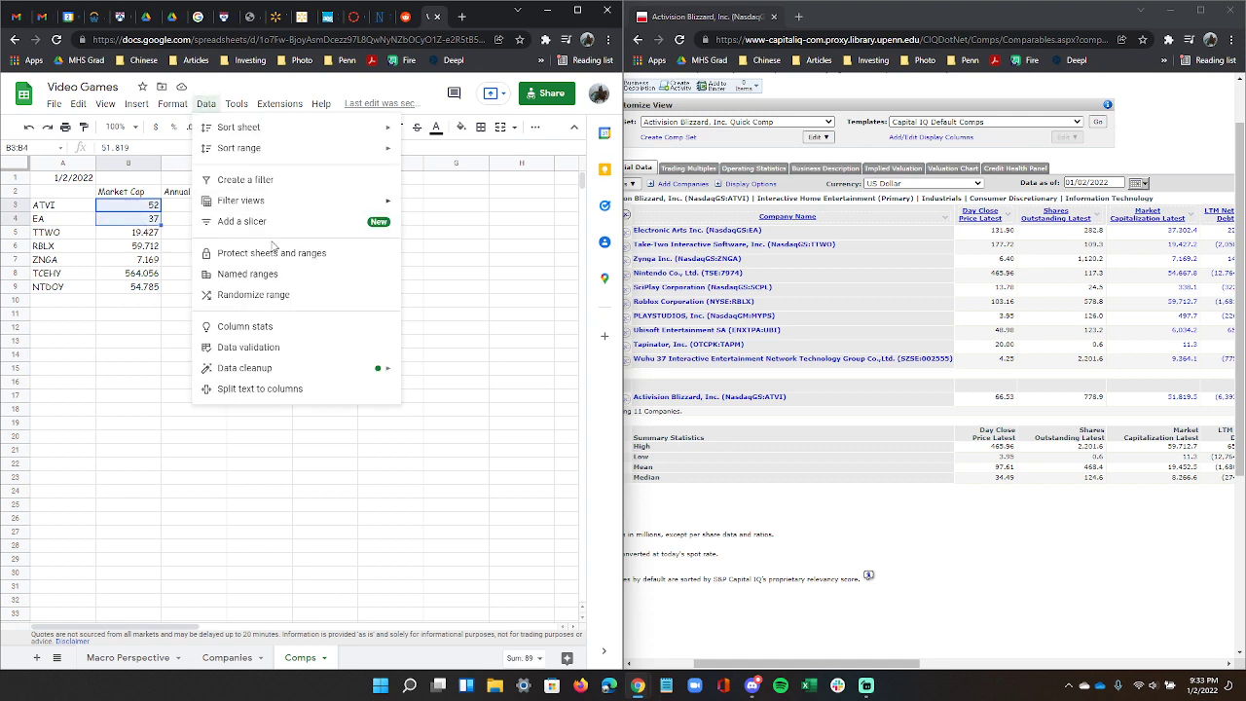
pyautogui.moveTo(175, 109)
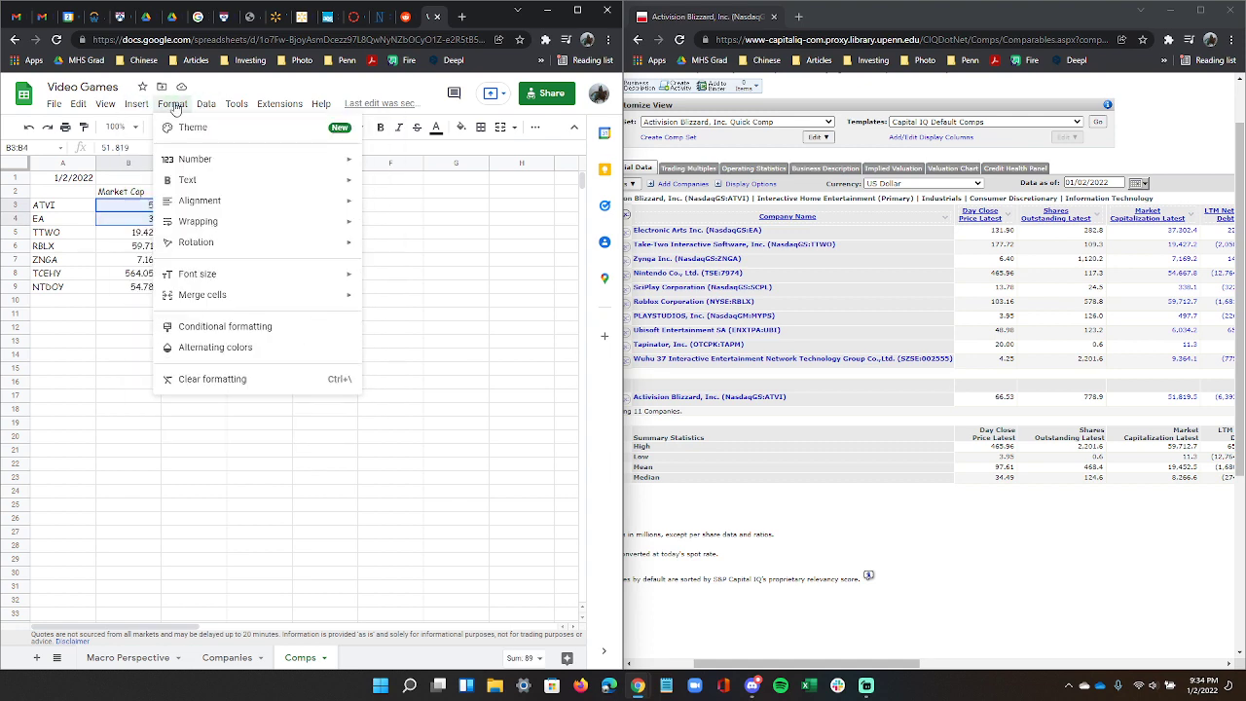
pyautogui.moveTo(219, 160)
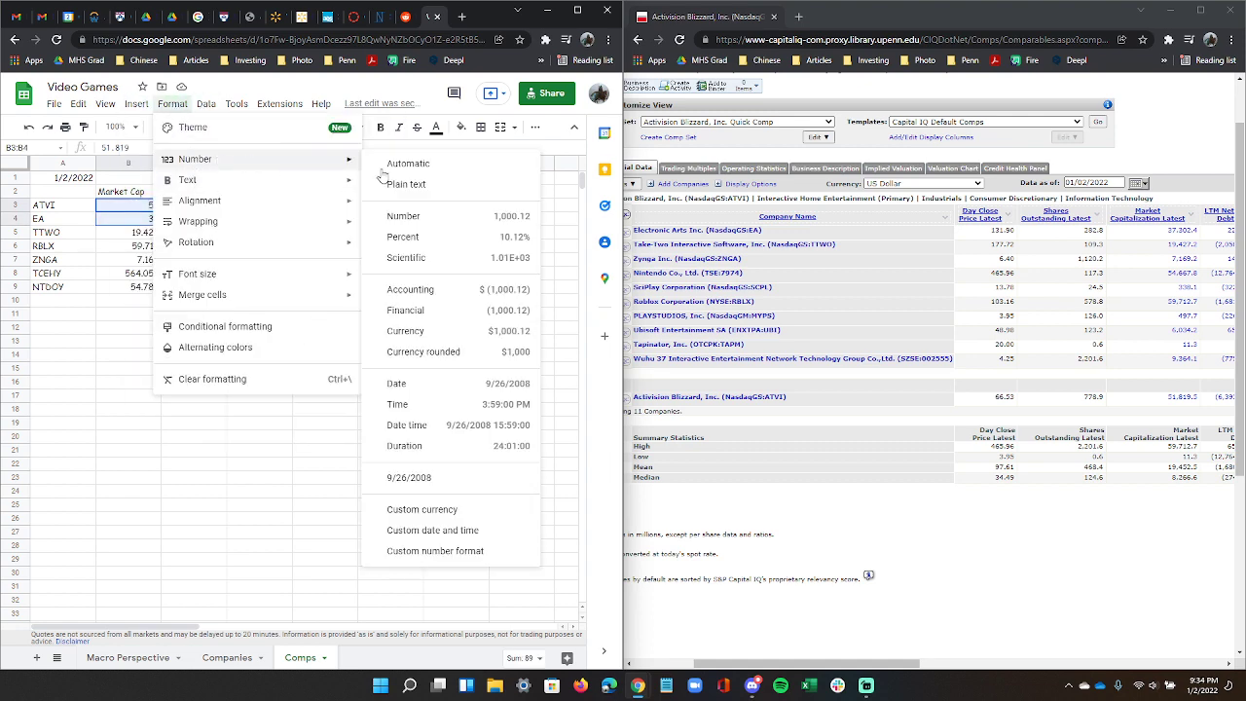
pyautogui.click(466, 217)
pyautogui.click(282, 264)
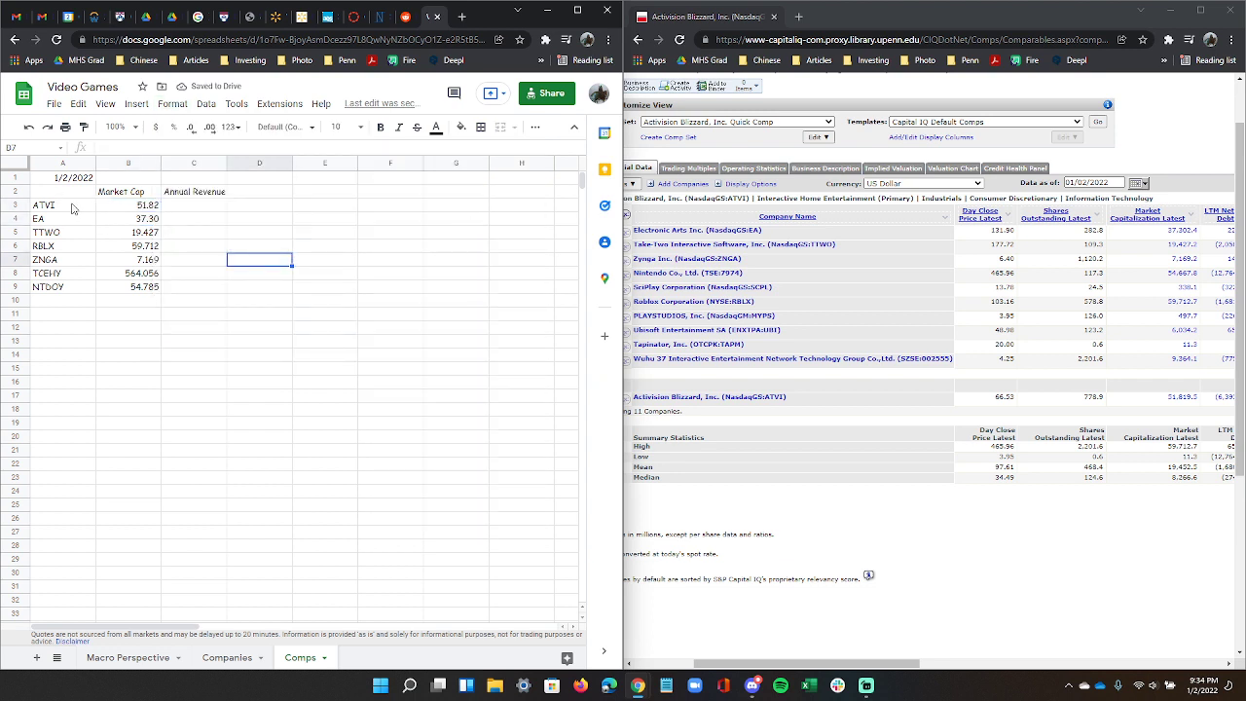
pyautogui.moveTo(74, 206); pyautogui.dragTo(351, 518)
pyautogui.click(347, 506)
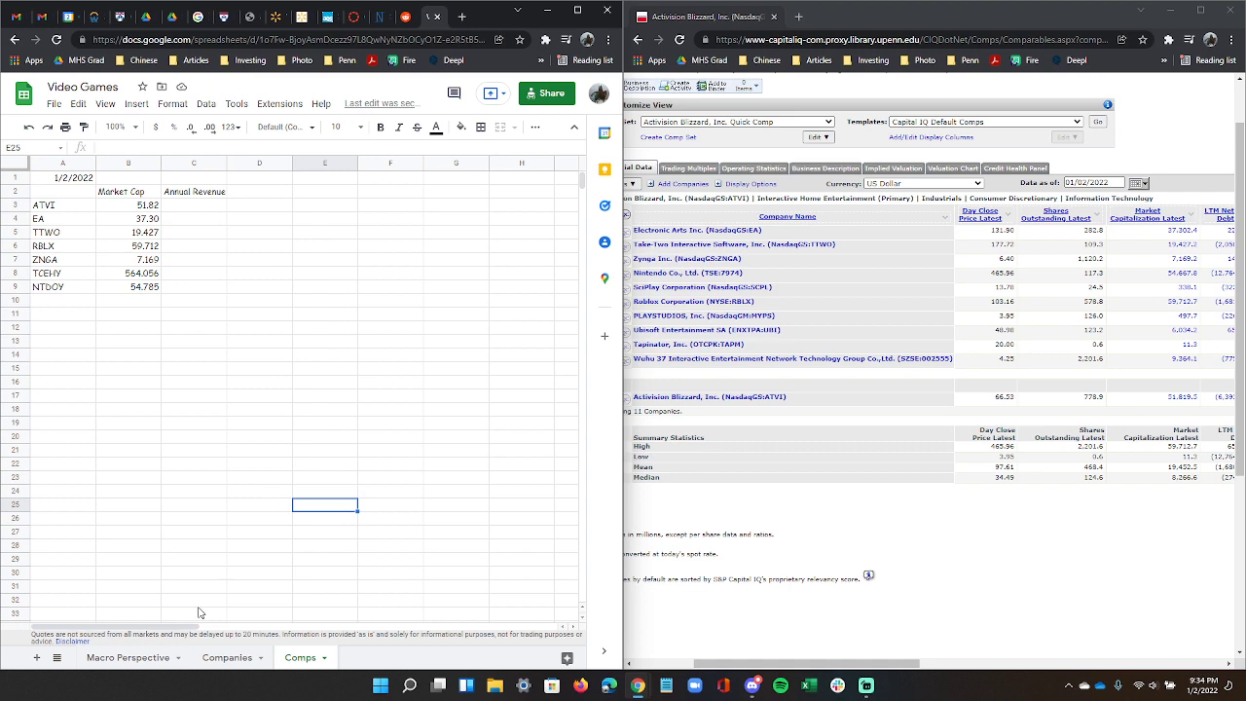
# Move the Comps sheet ahead of Macro Perspective, and look through the other two sheets before returning to Comps.
pyautogui.click(164, 659)
pyautogui.moveTo(298, 658); pyautogui.dragTo(129, 659)
pyautogui.click(198, 659)
pyautogui.click(292, 658)
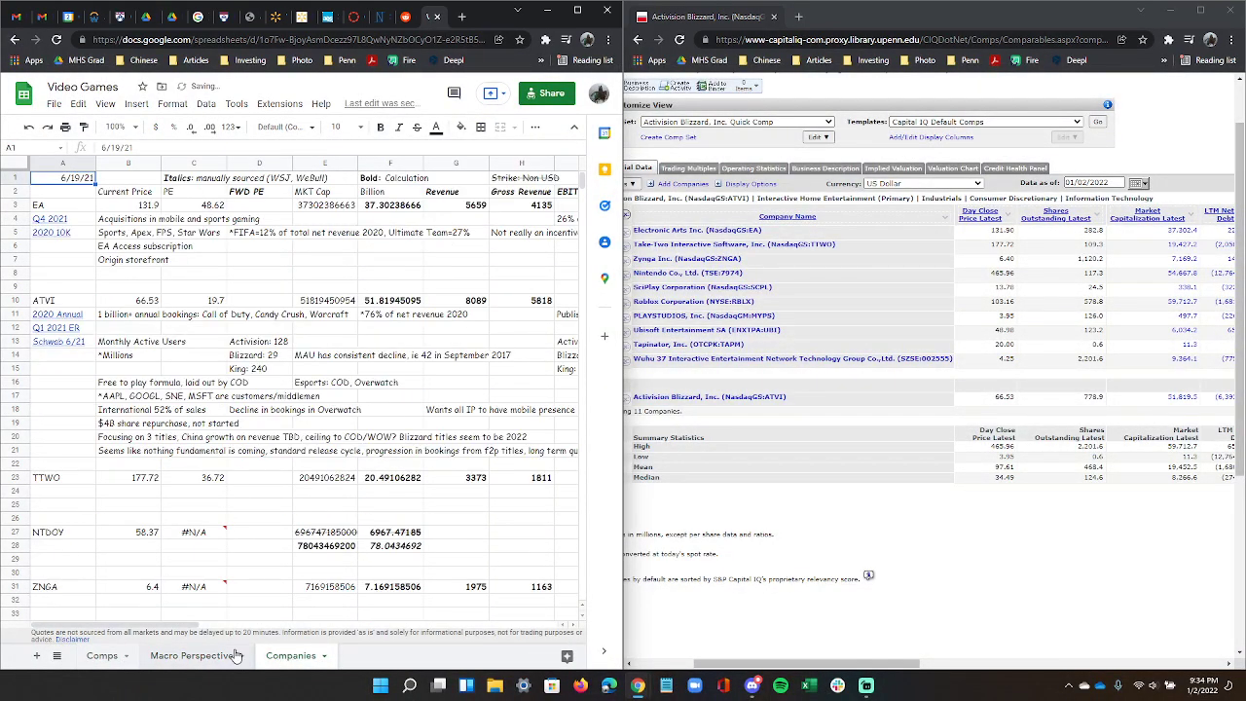
pyautogui.click(216, 659)
pyautogui.click(291, 658)
pyautogui.click(216, 660)
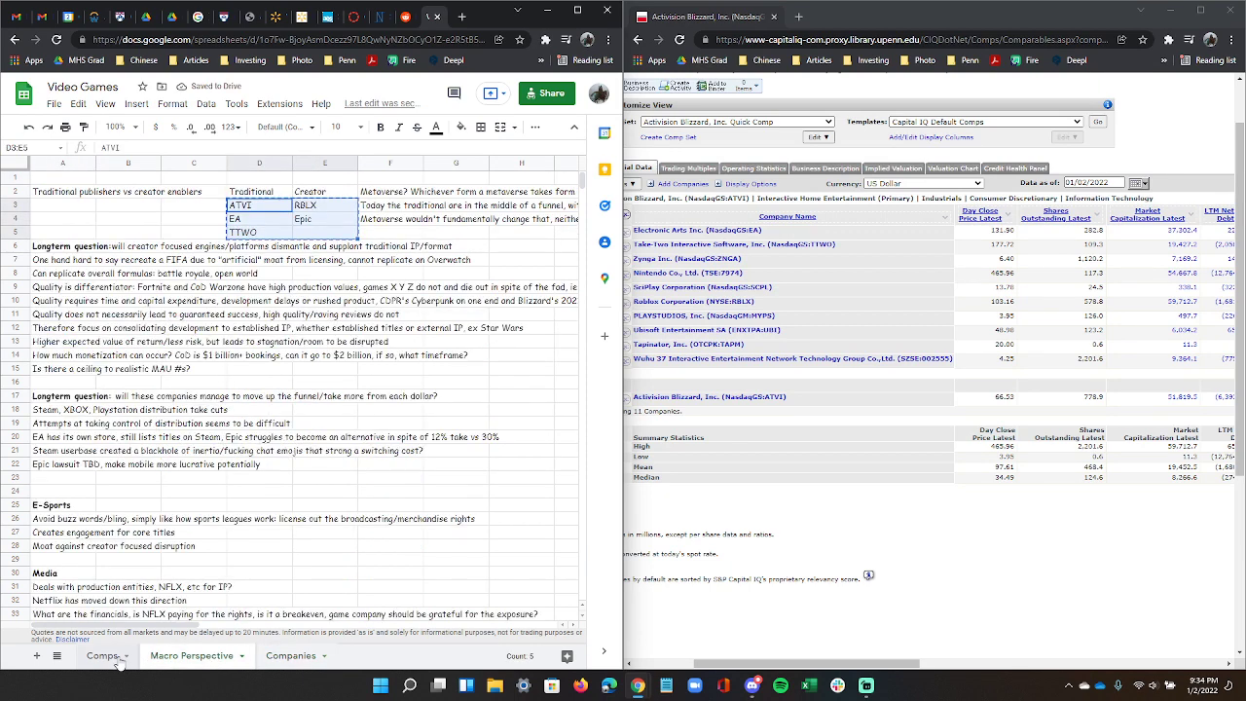
pyautogui.click(115, 658)
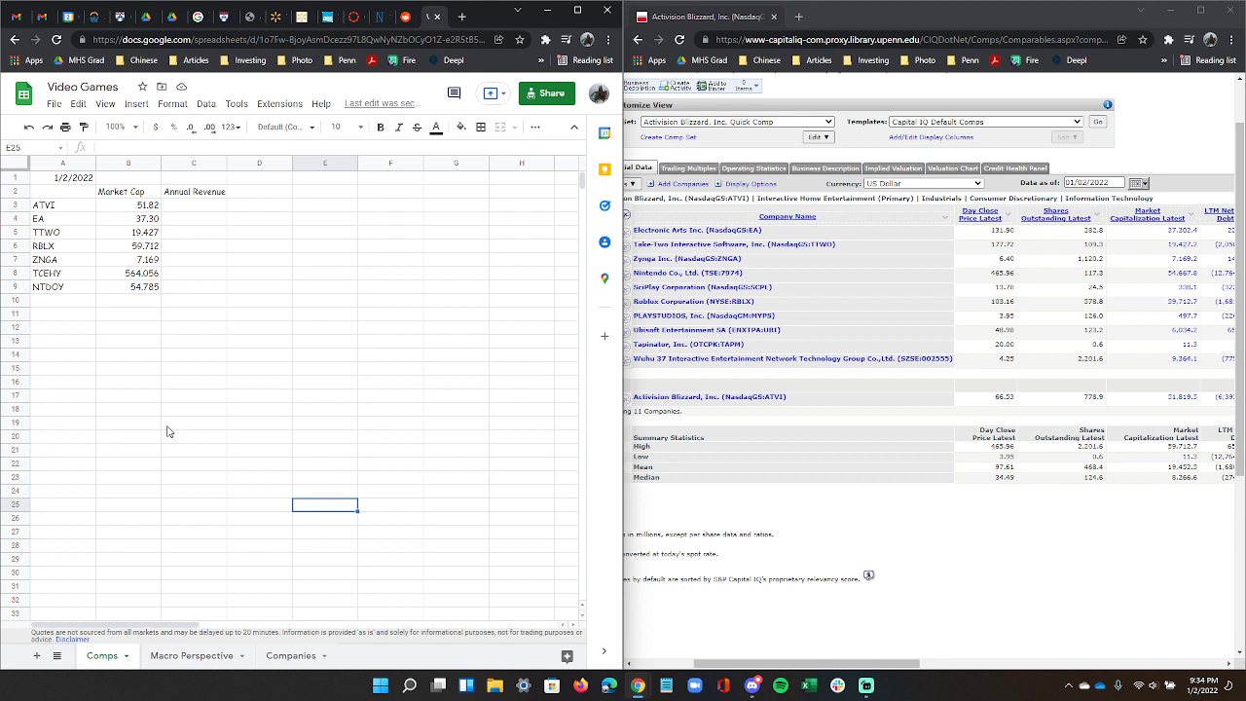
pyautogui.click(143, 370)
pyautogui.click(126, 320)
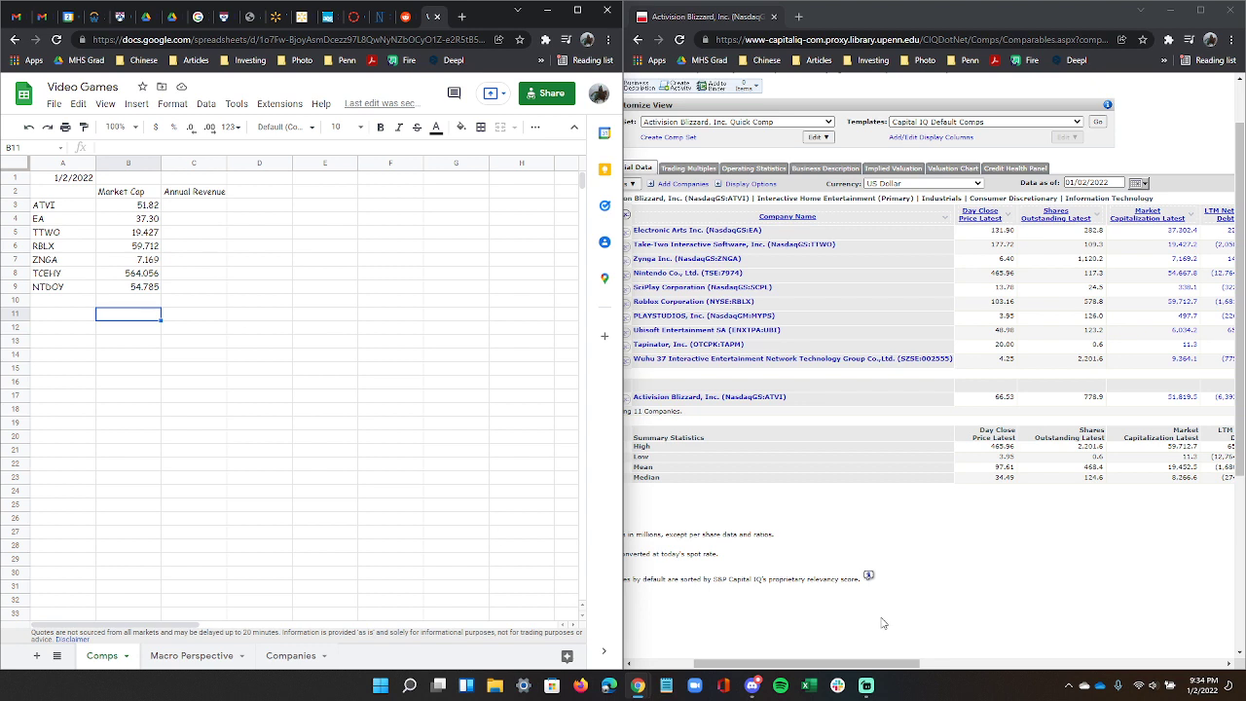
pyautogui.click(918, 529)
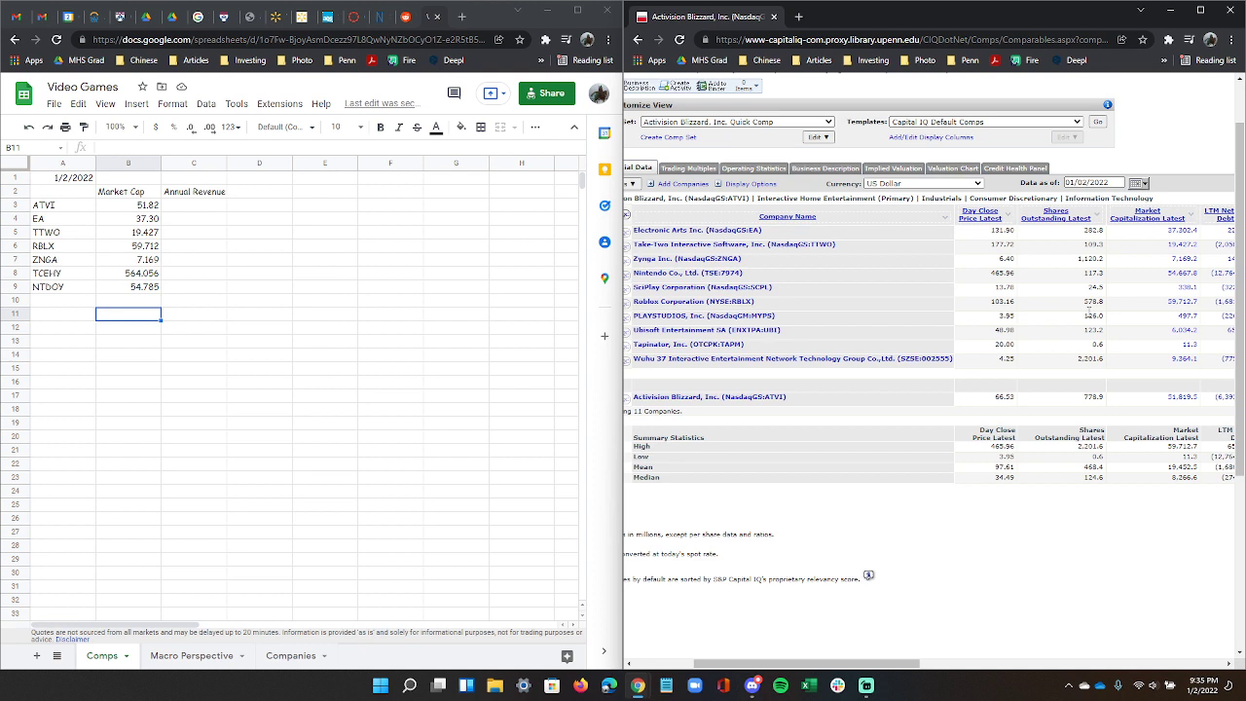
pyautogui.click(148, 198)
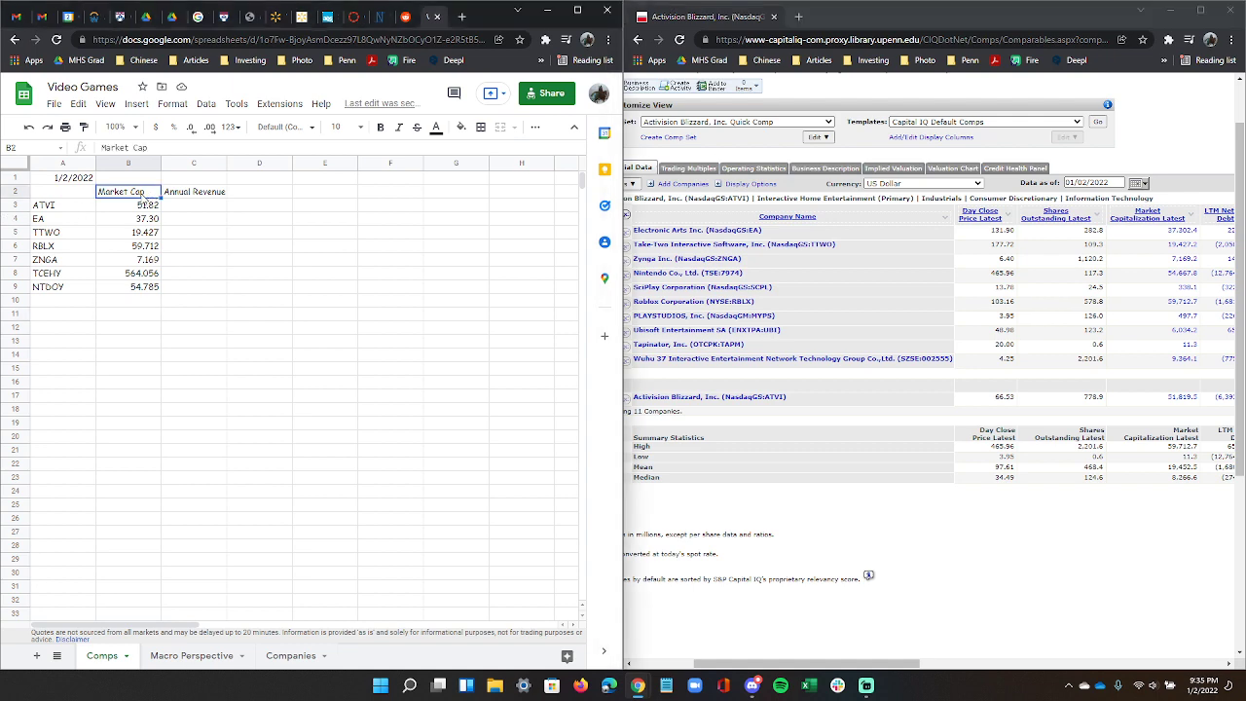
# Move the Annual Revenue header from C2 to D2 and enter Enterprise Value as the header in C2.
pyautogui.moveTo(883, 663); pyautogui.dragTo(1001, 659)
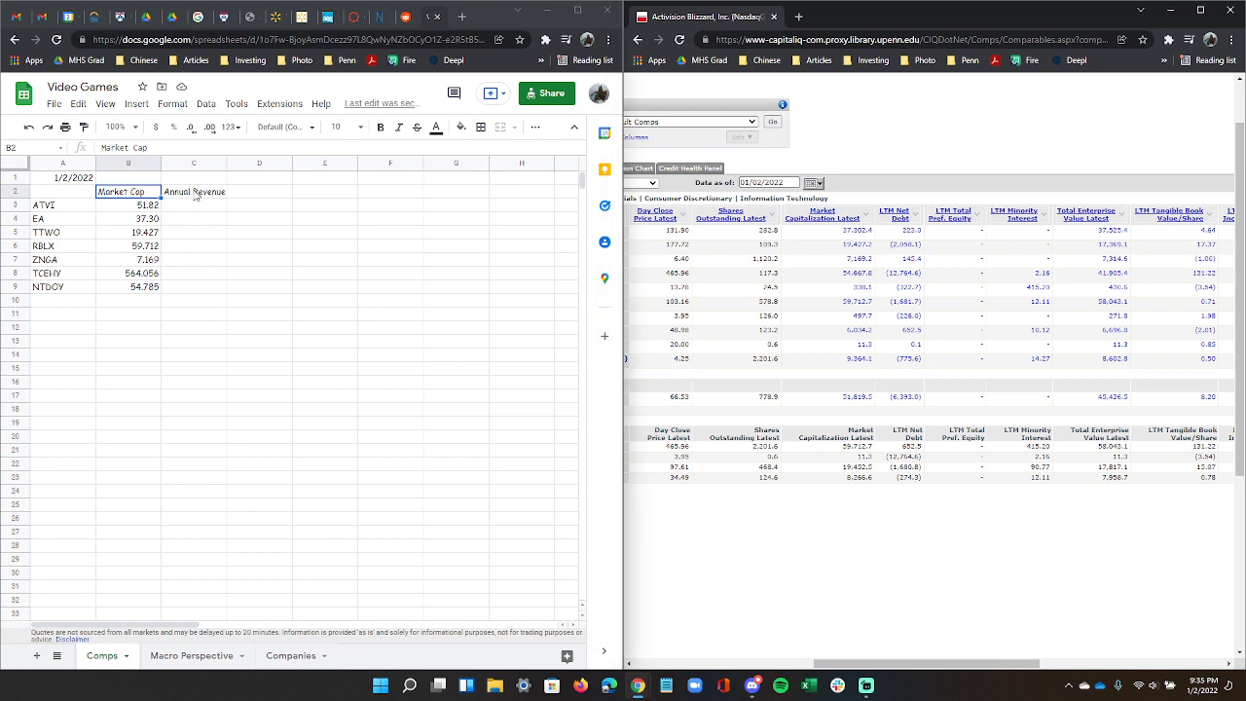
pyautogui.click(198, 201)
pyautogui.moveTo(223, 197); pyautogui.dragTo(287, 194)
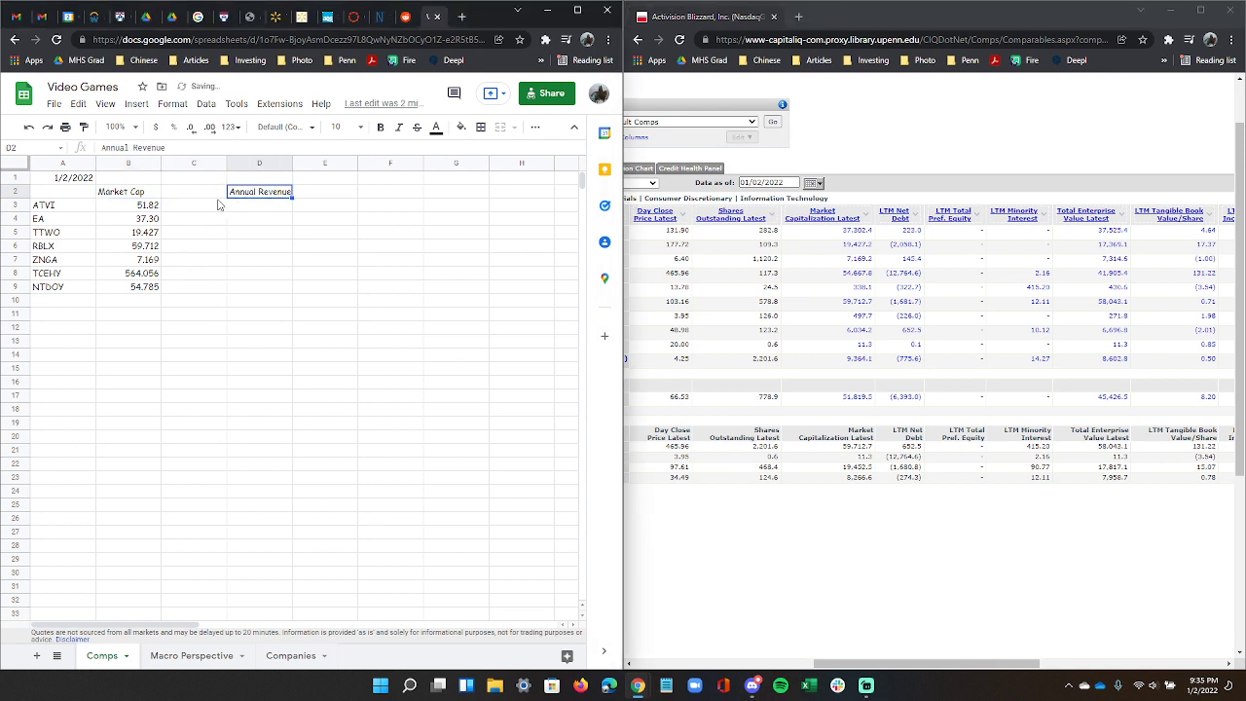
pyautogui.click(201, 196)
pyautogui.write('Ent')
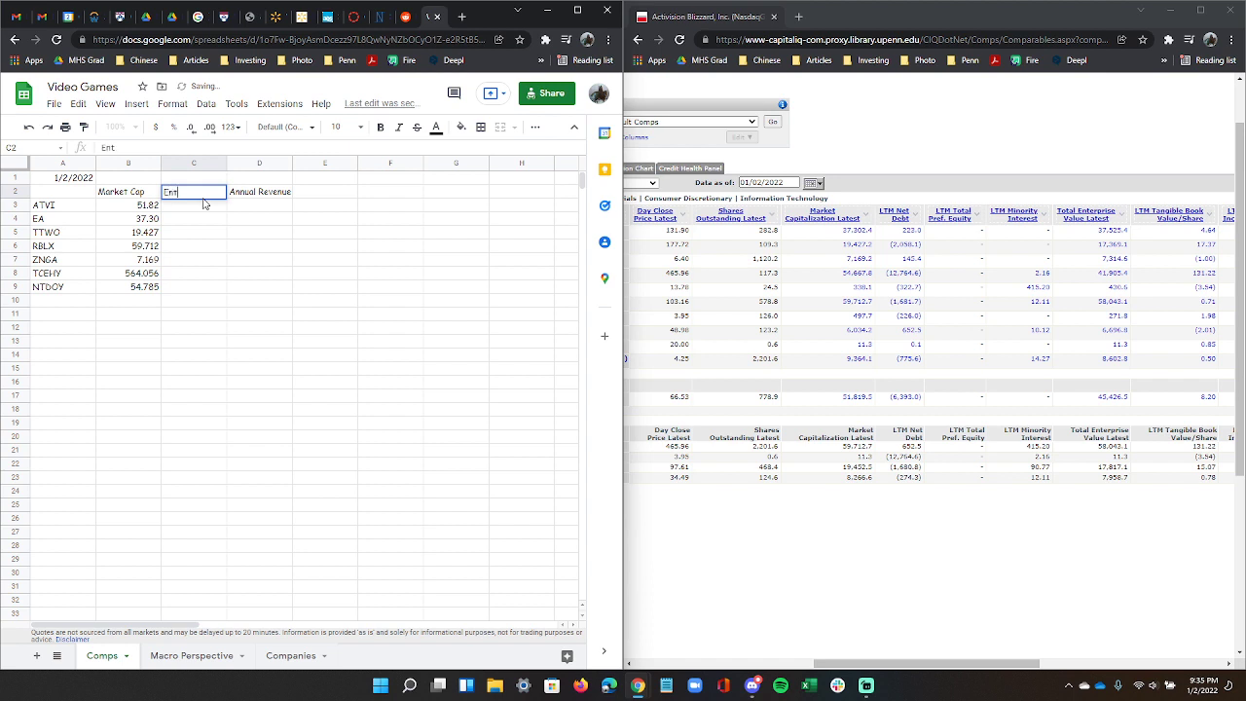
pyautogui.write('erprise Value')
pyautogui.press('Return')
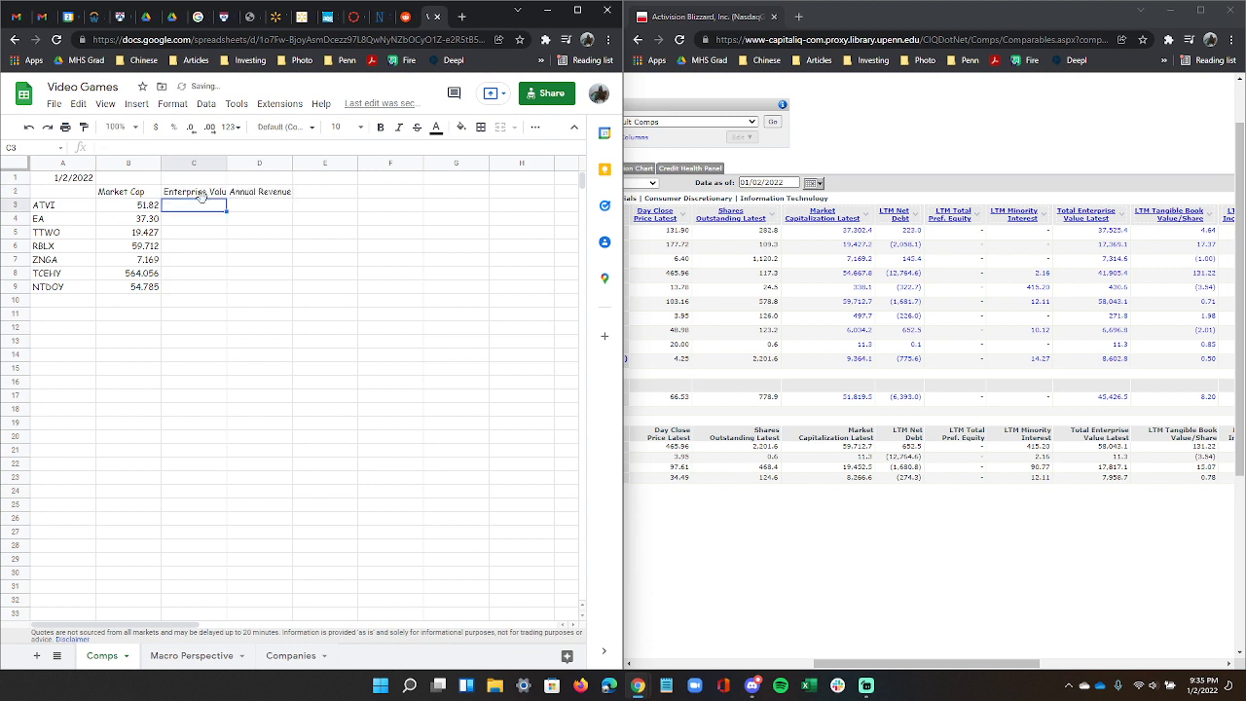
pyautogui.click(207, 199)
pyautogui.rightClick(207, 200)
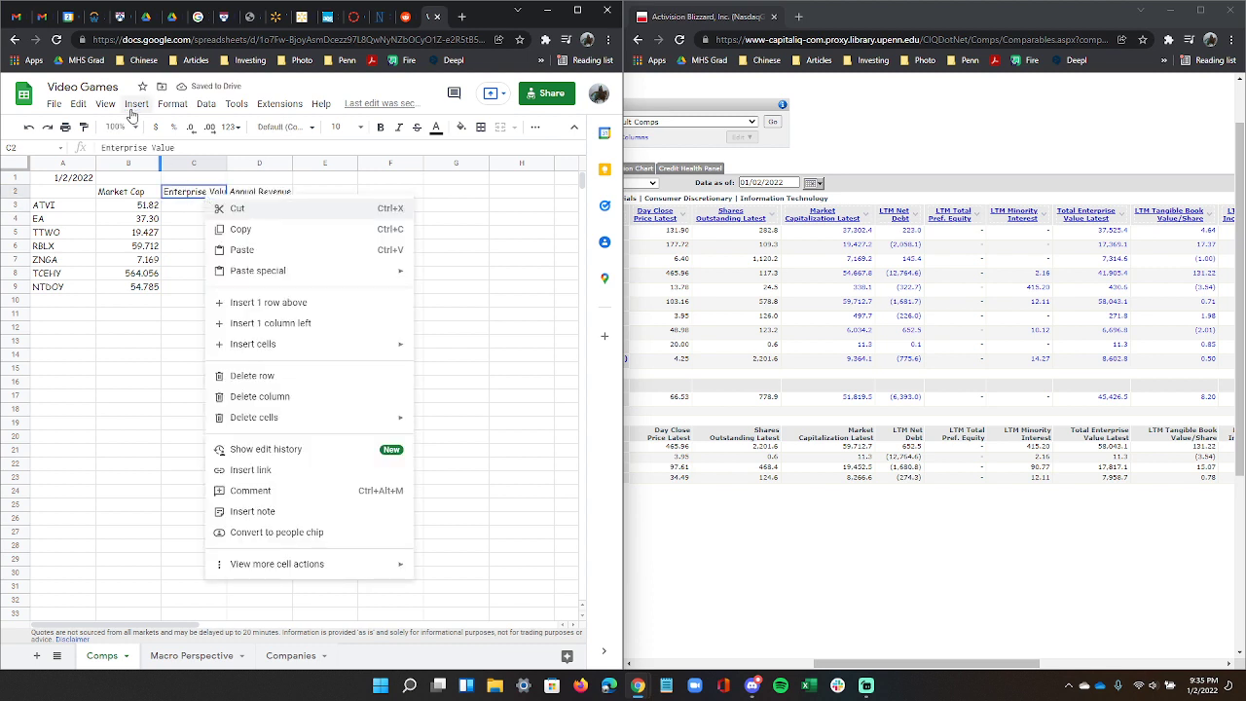
pyautogui.click(173, 103)
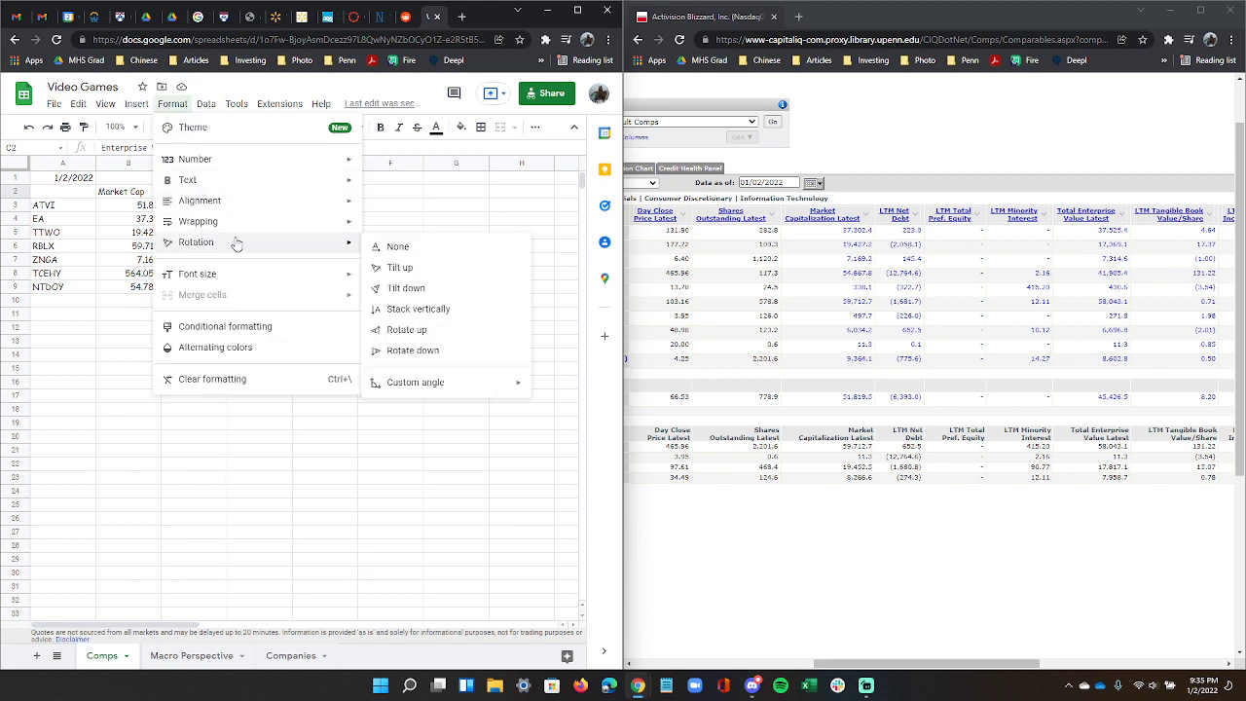
pyautogui.moveTo(252, 200)
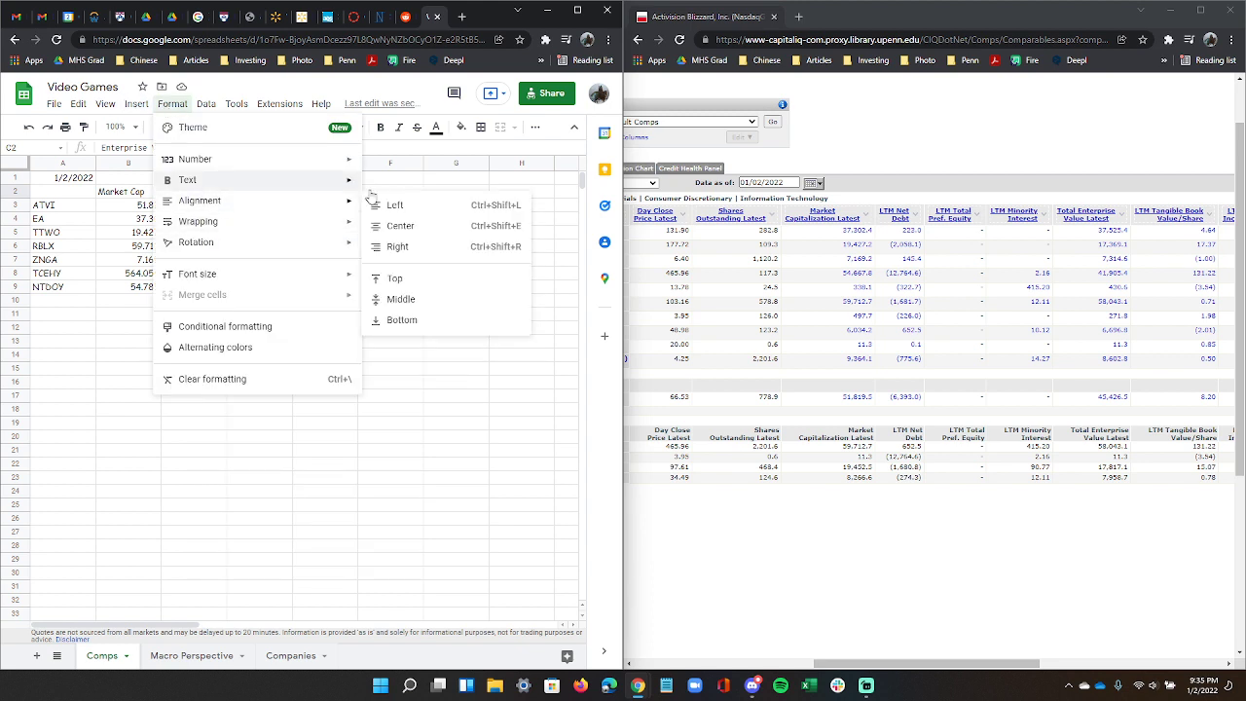
pyautogui.click(411, 187)
# Widen column C slightly so the full Enterprise Value header fits.
pyautogui.click(193, 195)
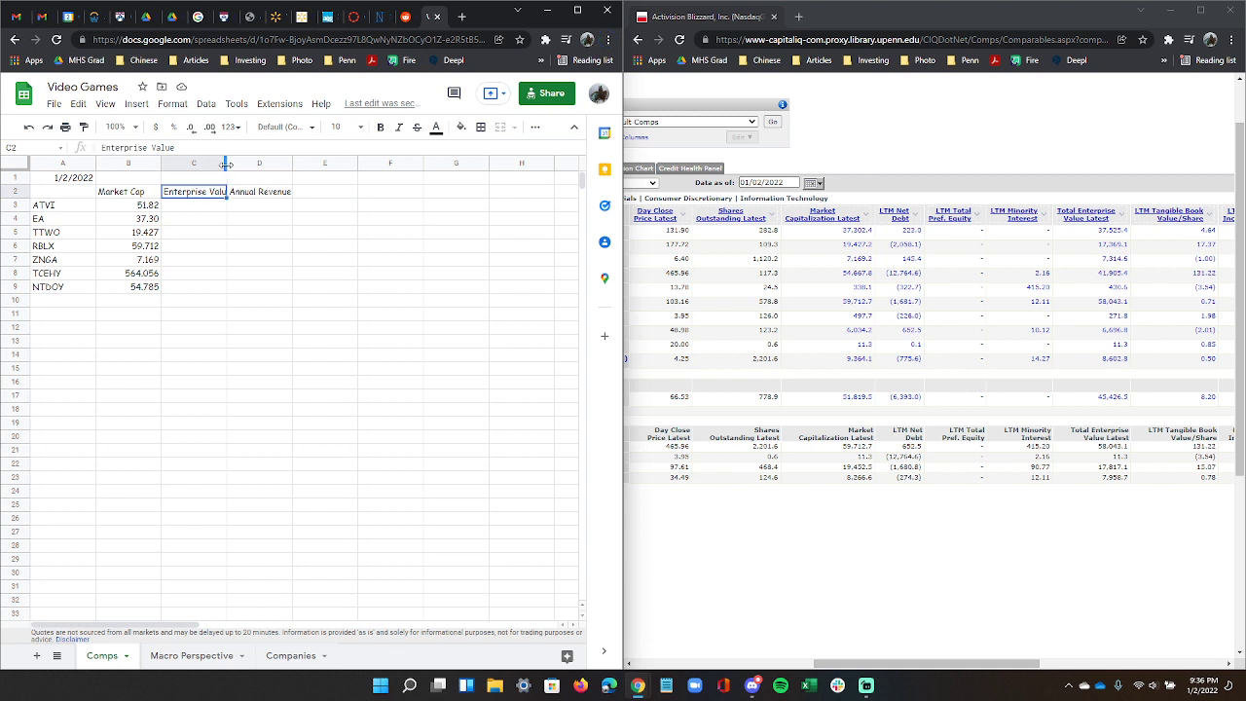
pyautogui.moveTo(226, 162); pyautogui.dragTo(238, 162)
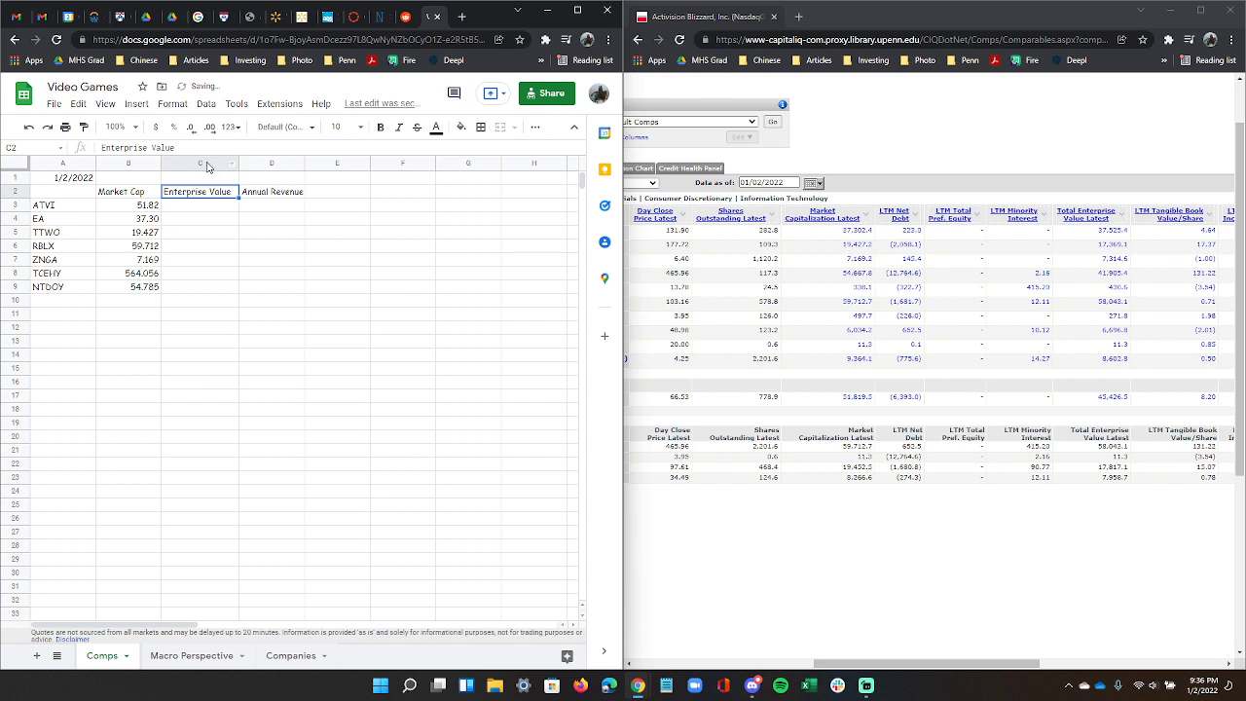
pyautogui.click(107, 104)
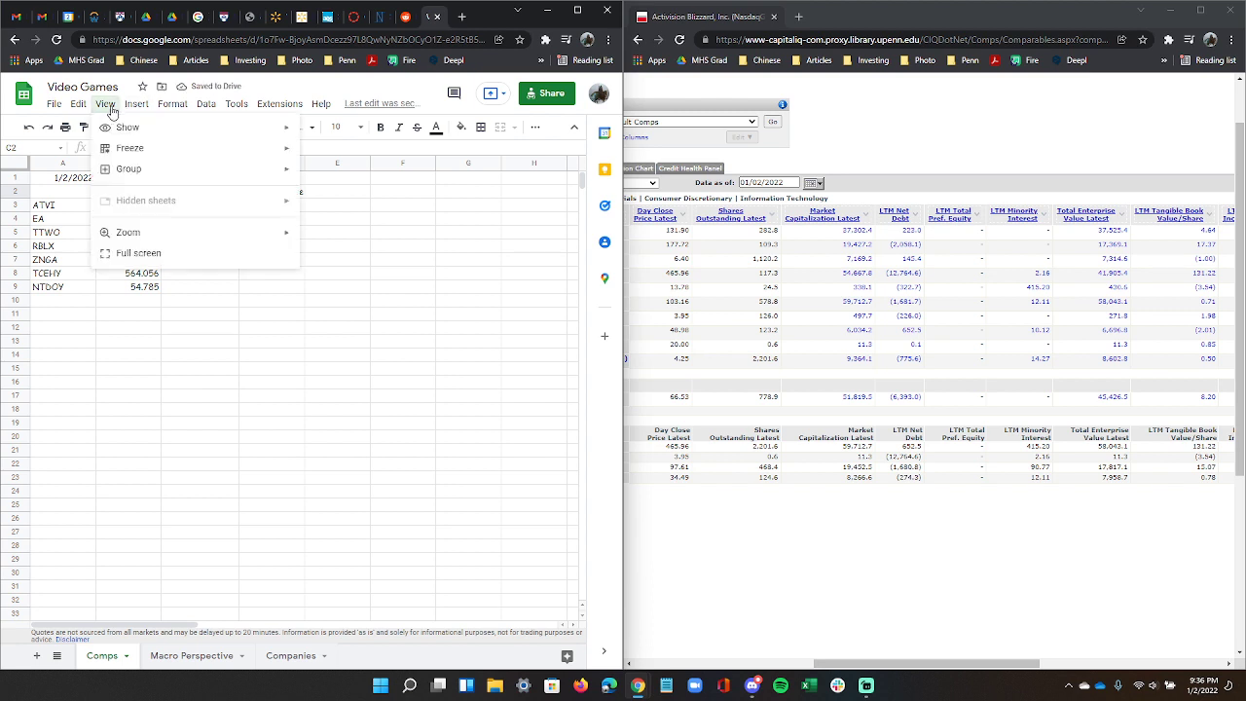
pyautogui.moveTo(69, 114)
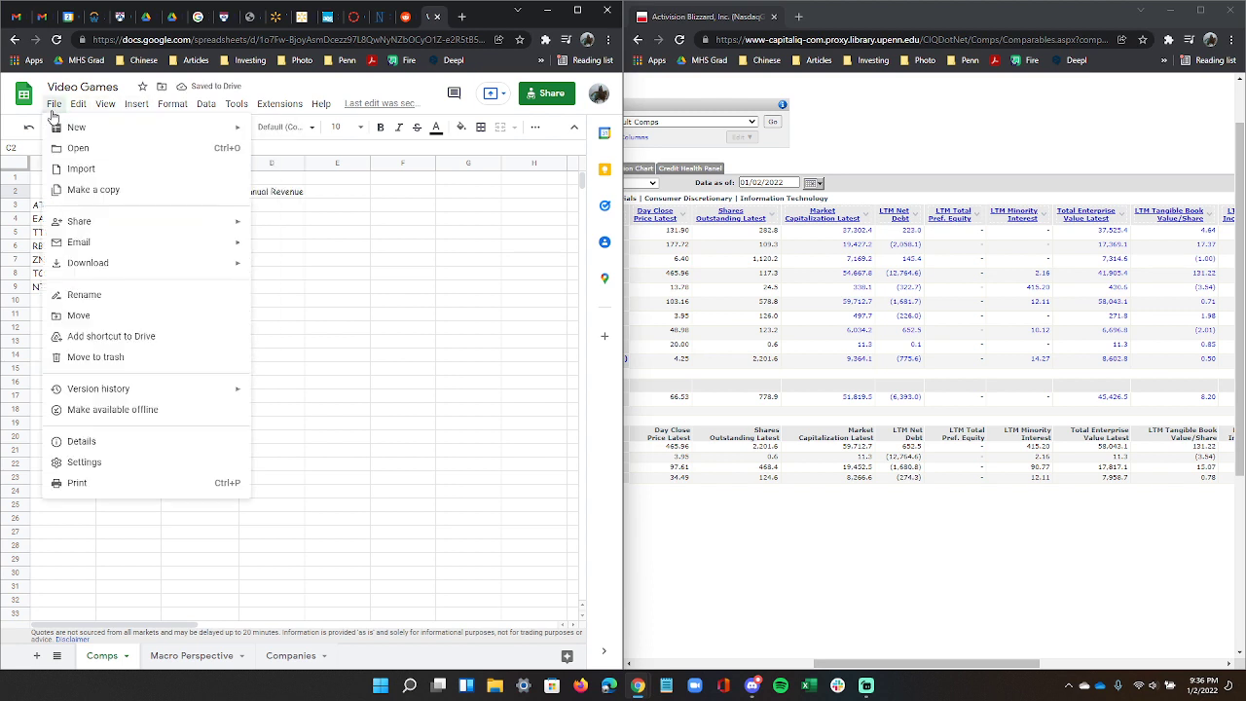
pyautogui.moveTo(146, 110)
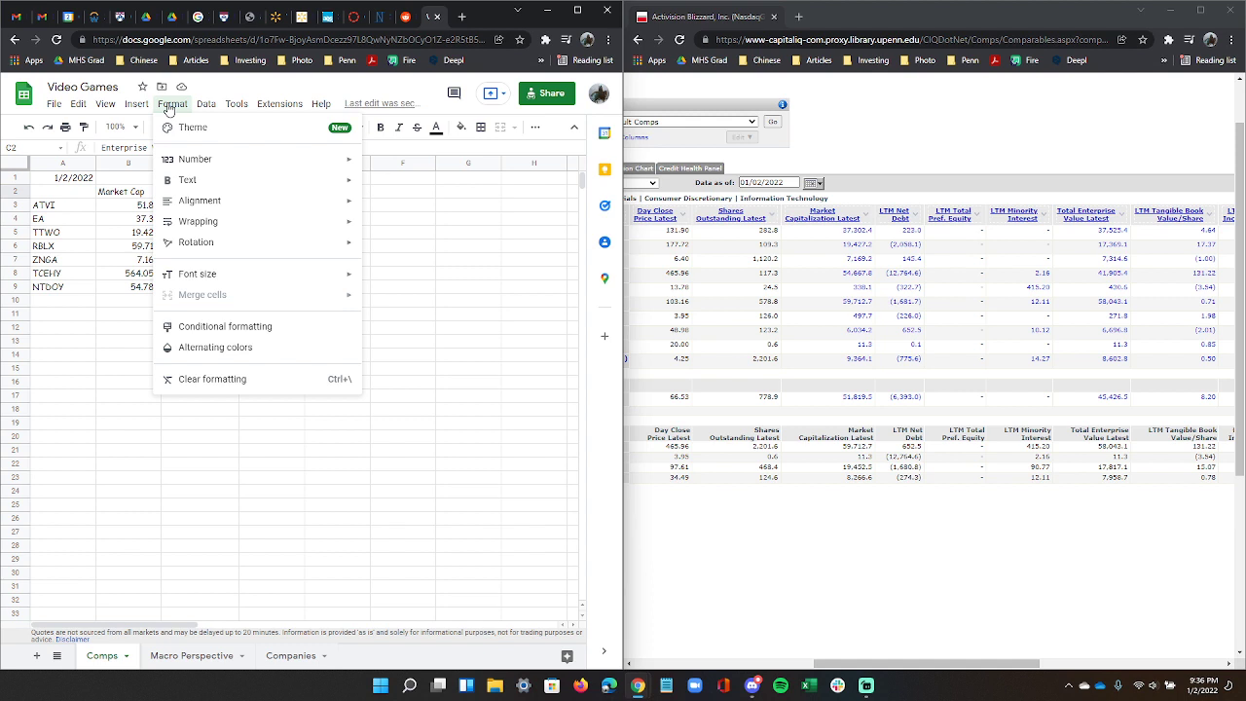
pyautogui.moveTo(208, 111)
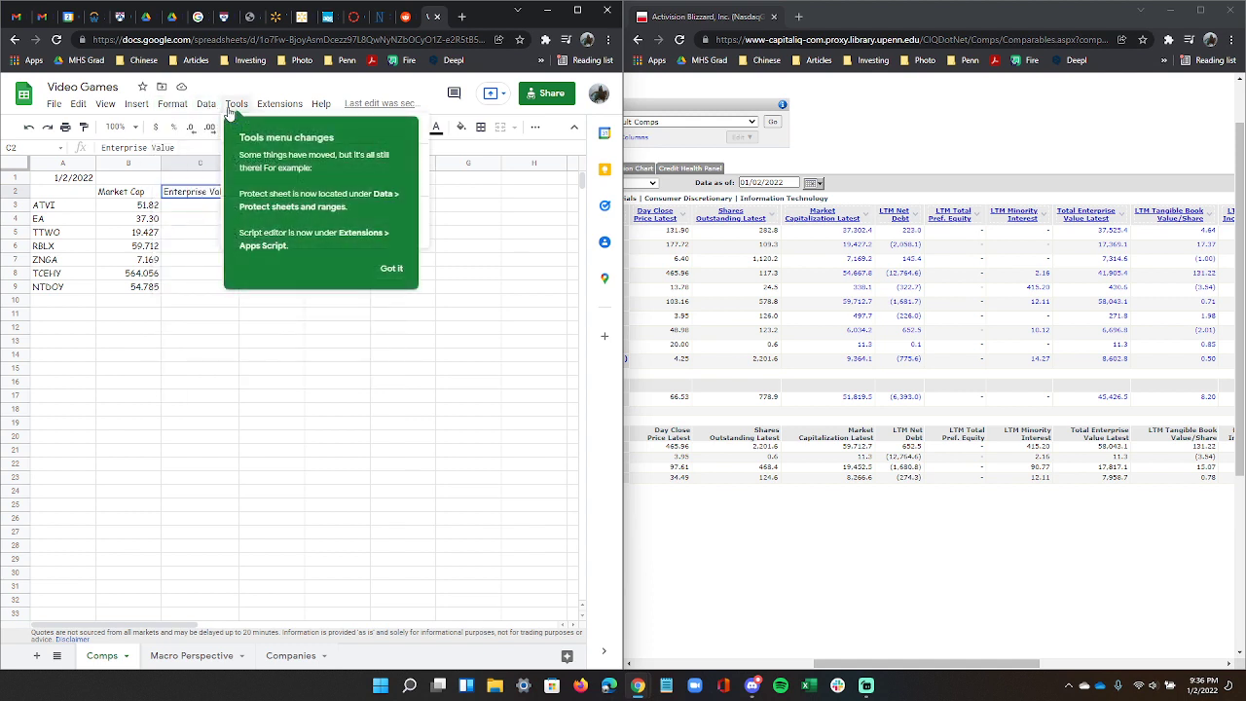
pyautogui.click(392, 269)
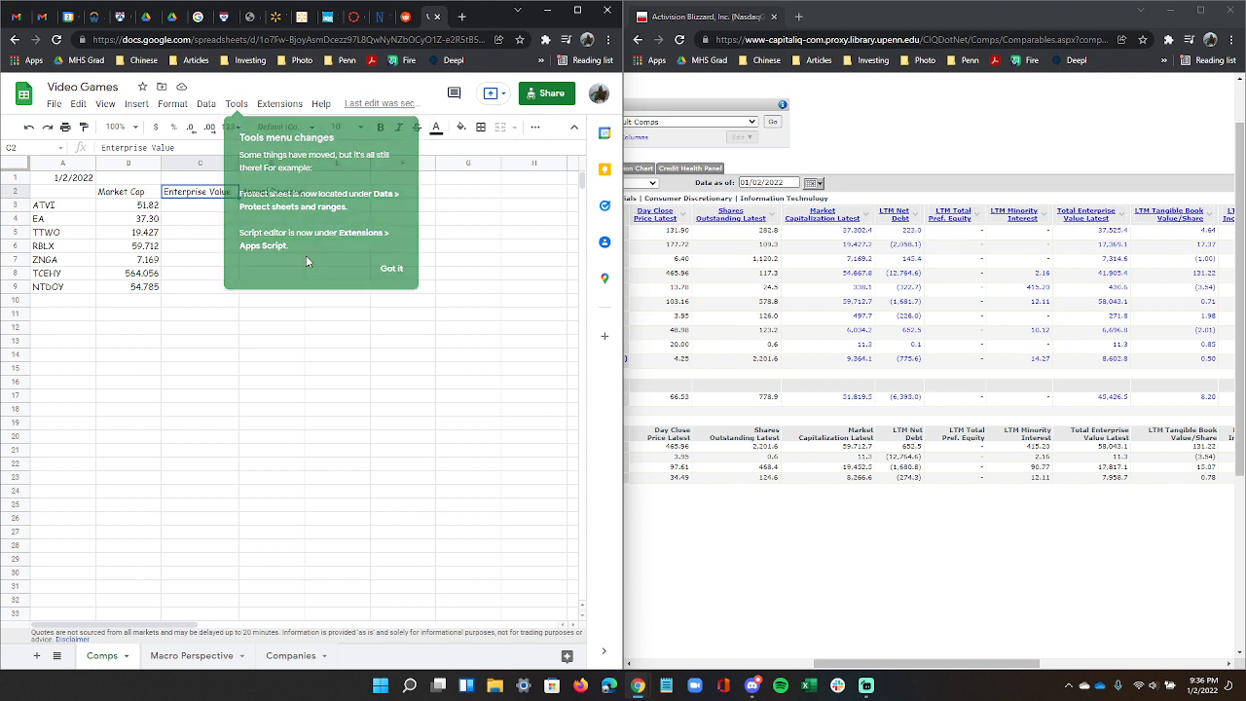
pyautogui.click(196, 204)
pyautogui.click(193, 195)
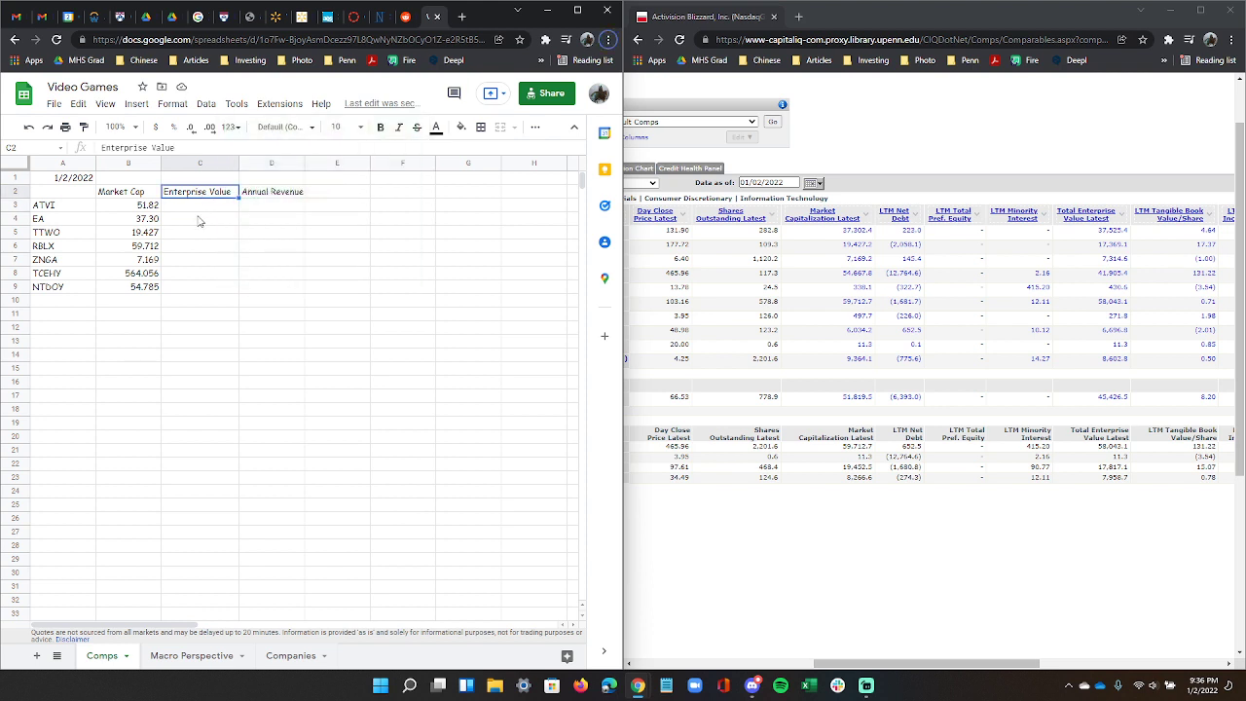
pyautogui.click(200, 218)
pyautogui.click(199, 199)
pyautogui.click(243, 256)
pyautogui.click(224, 200)
pyautogui.click(215, 233)
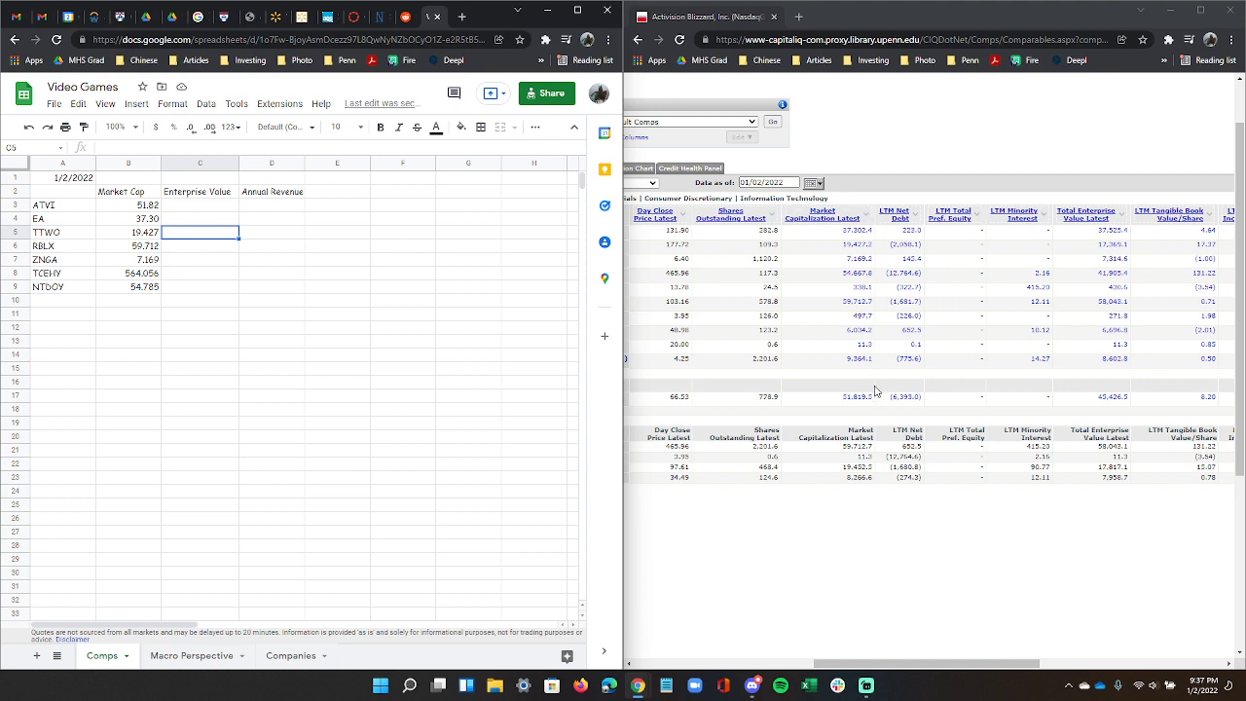
pyautogui.moveTo(849, 666)
pyautogui.mouseDown()
pyautogui.moveTo(835, 668)
pyautogui.moveTo(860, 649)
pyautogui.mouseUp()
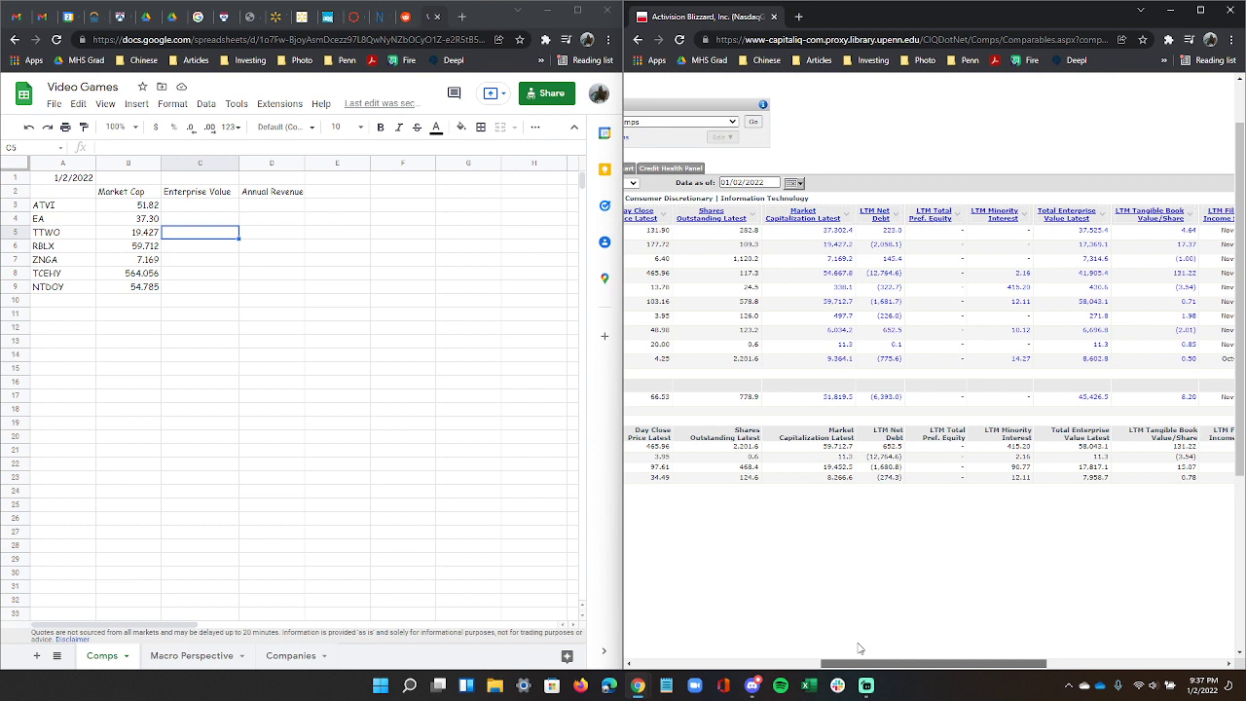
pyautogui.click(197, 207)
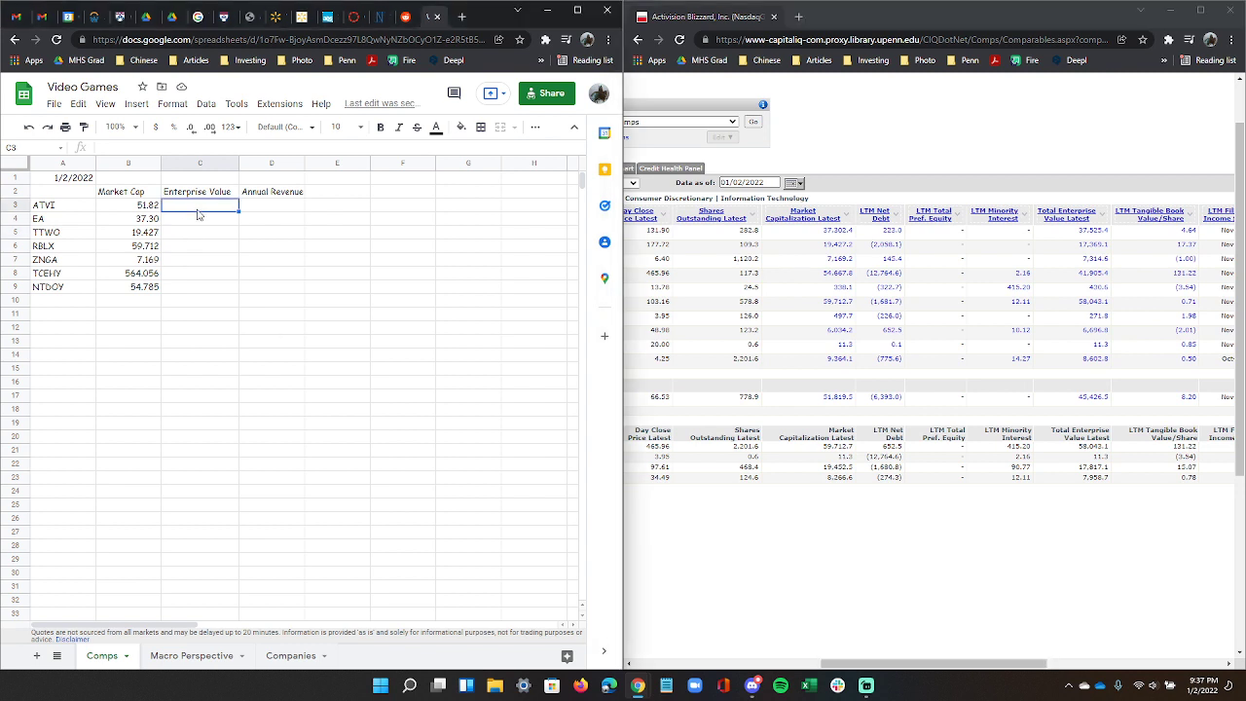
pyautogui.moveTo(198, 208); pyautogui.dragTo(211, 290)
# Select cell A10 for another company, search the web for playstudios in a new tab, and look through the company's homepage.
pyautogui.click(84, 304)
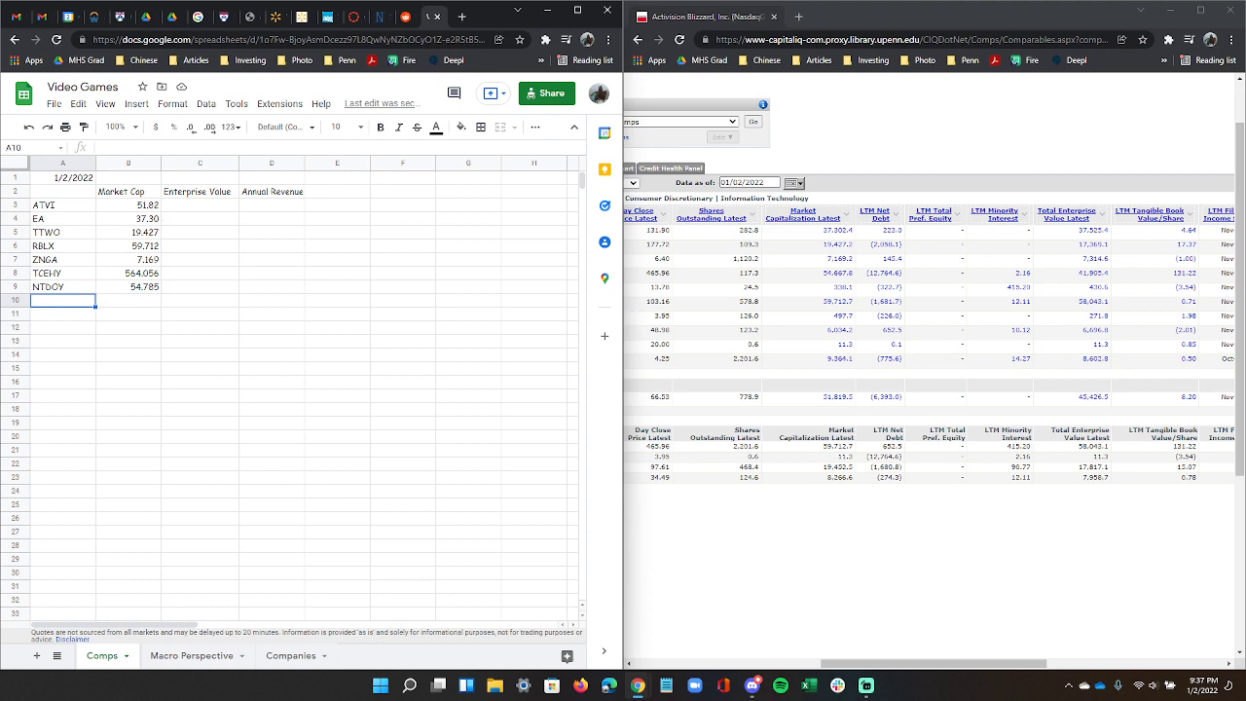
pyautogui.moveTo(891, 666); pyautogui.dragTo(759, 667)
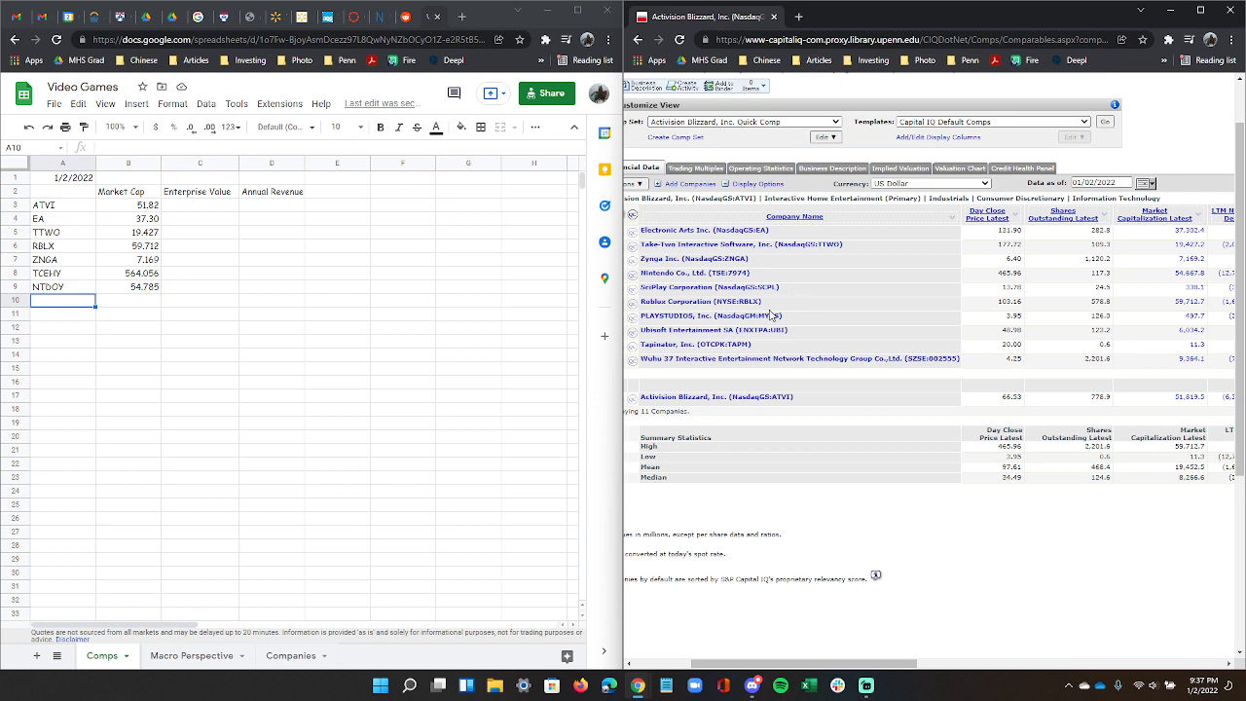
pyautogui.click(798, 16)
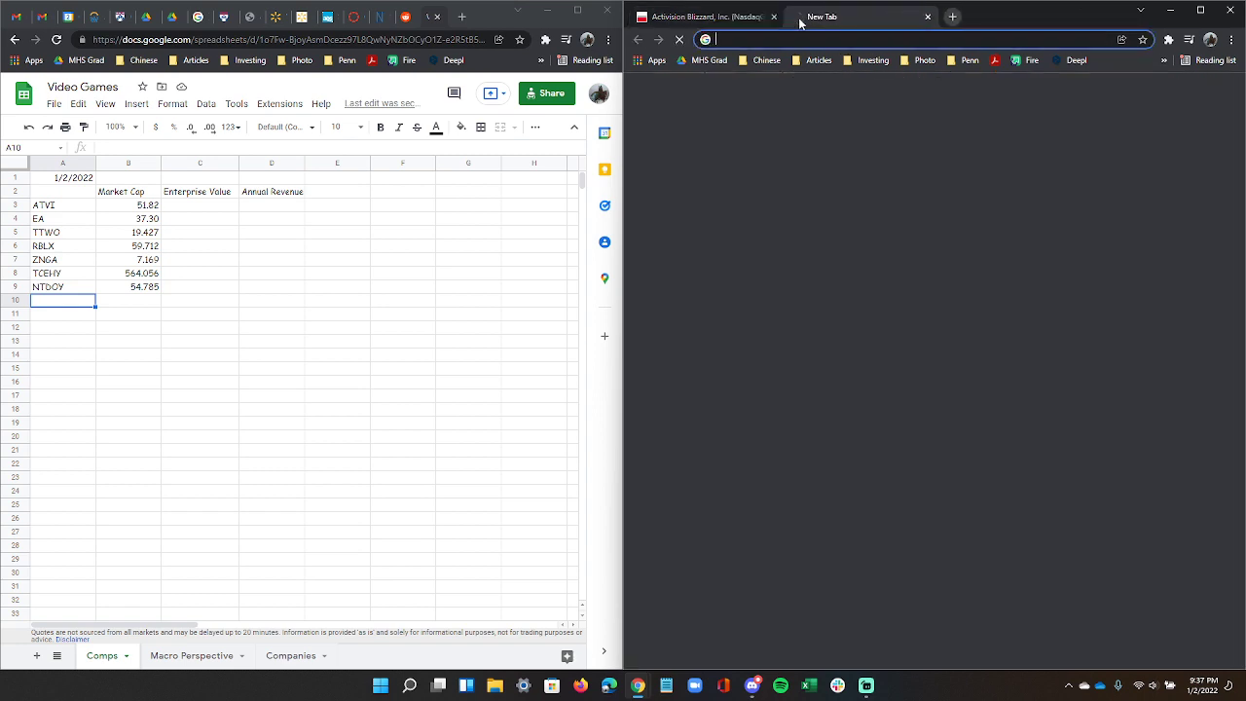
pyautogui.write('playstudios')
pyautogui.press('Return')
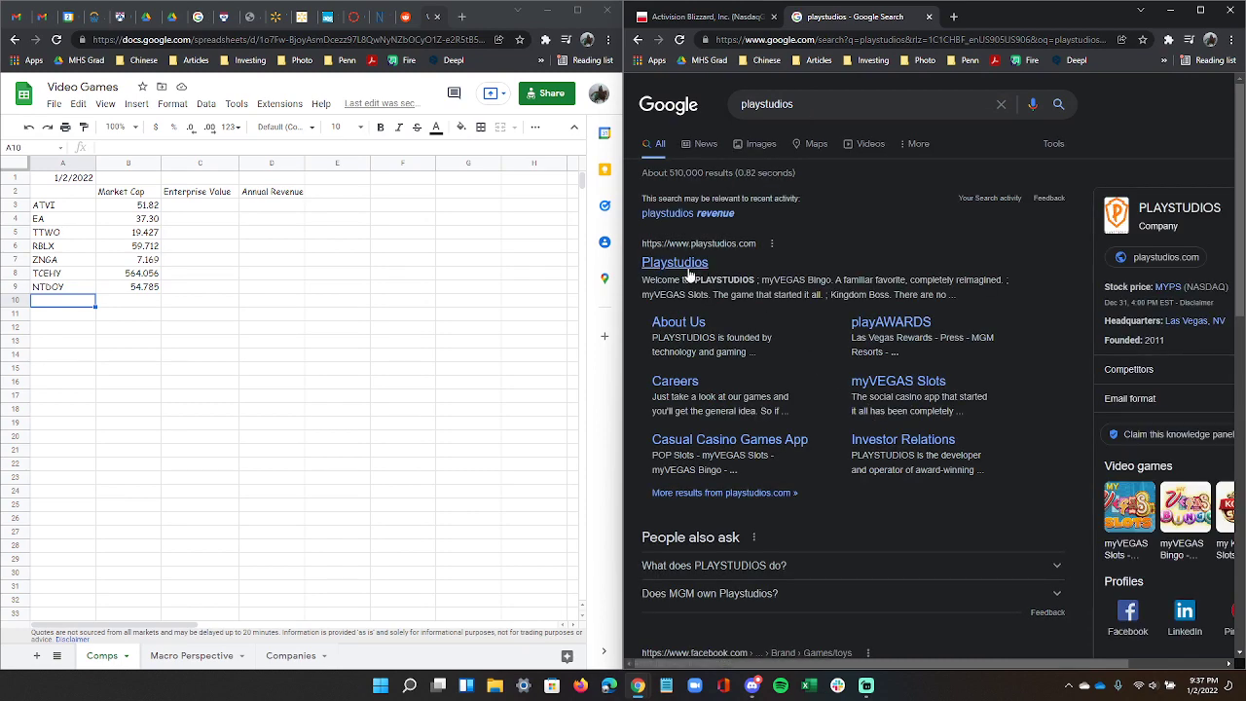
pyautogui.click(687, 269)
pyautogui.scroll(-10, 816, 419)
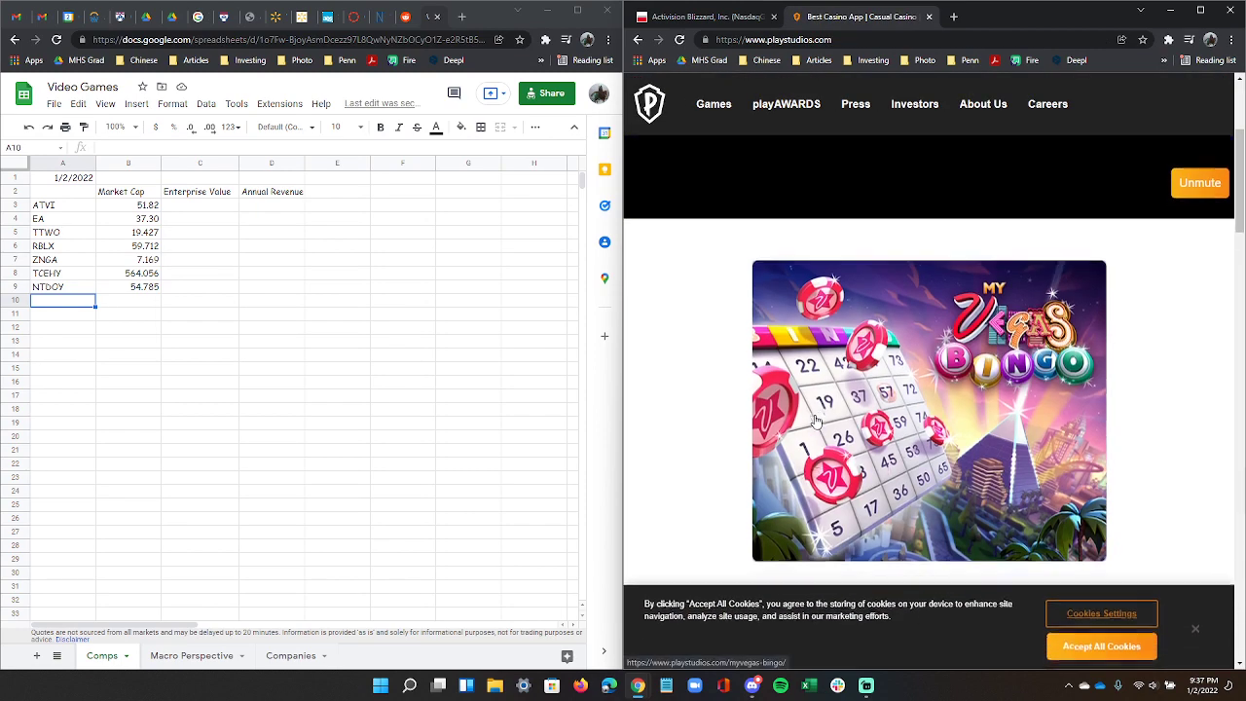
pyautogui.scroll(-6, 816, 419)
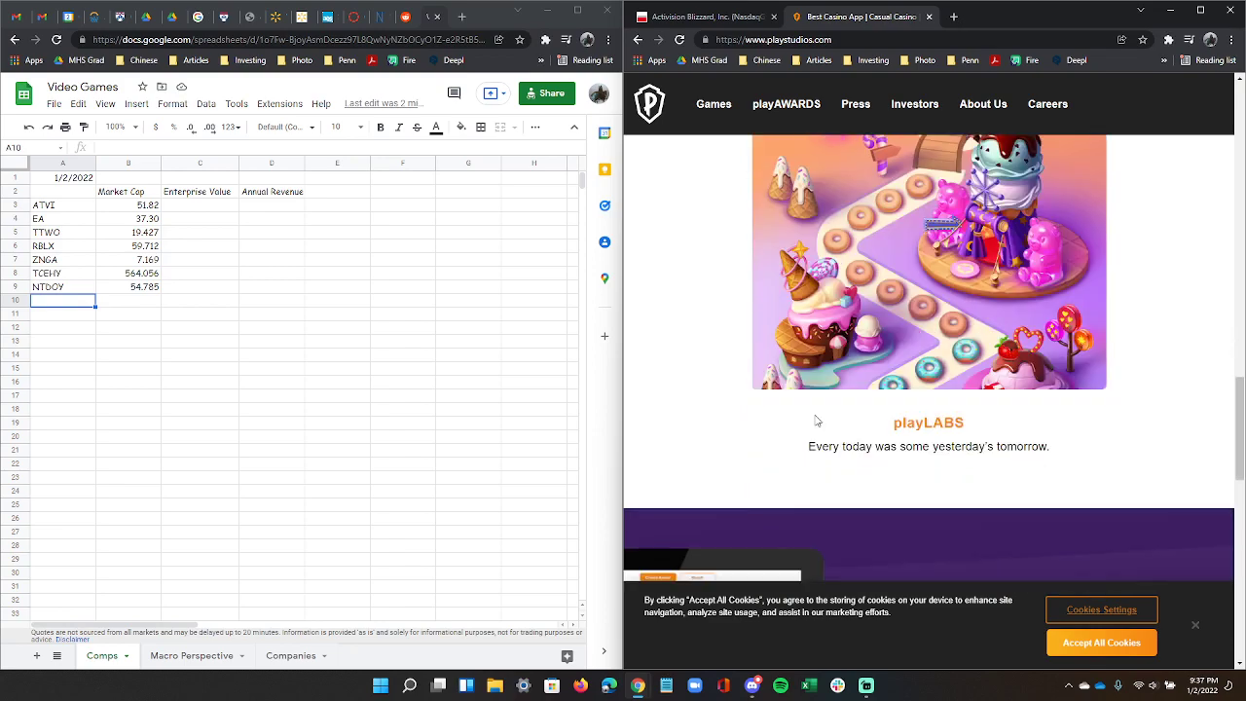
pyautogui.scroll(9, 816, 419)
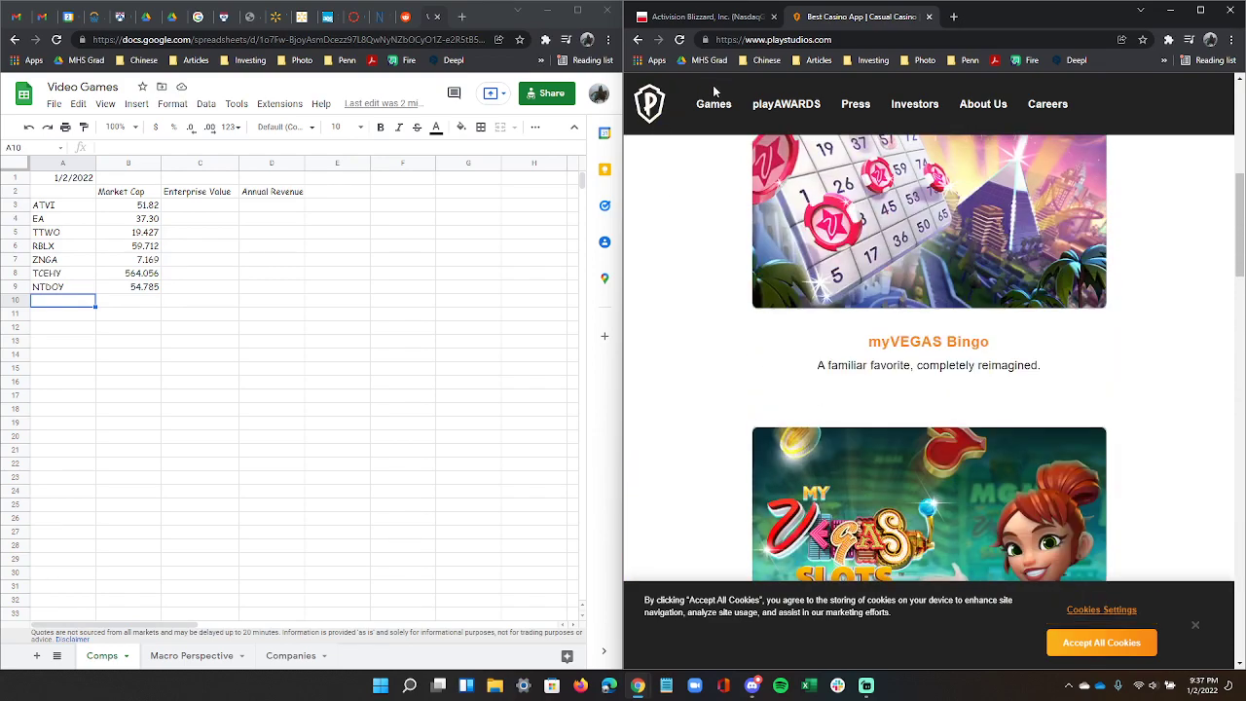
# Look through the Games page of the PLAYSTUDIOS website and close its tab to return to Capital IQ.
pyautogui.click(723, 114)
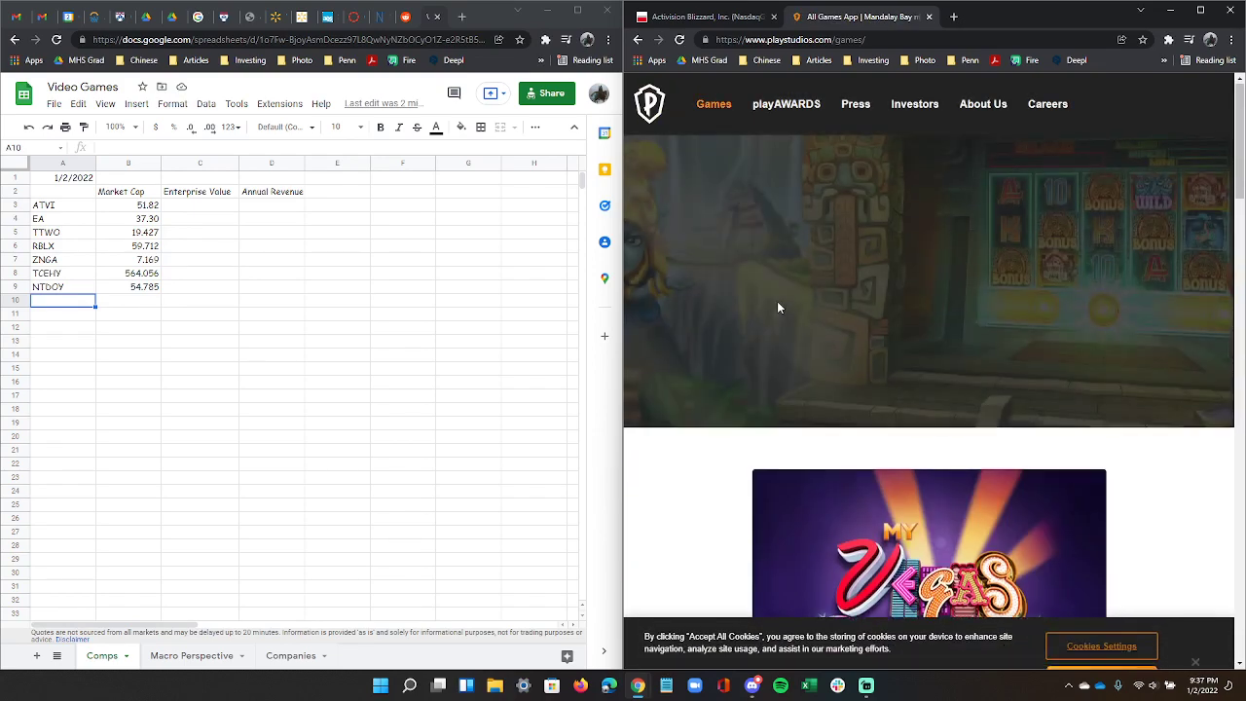
pyautogui.scroll(-5, 779, 309)
pyautogui.scroll(-10, 779, 309)
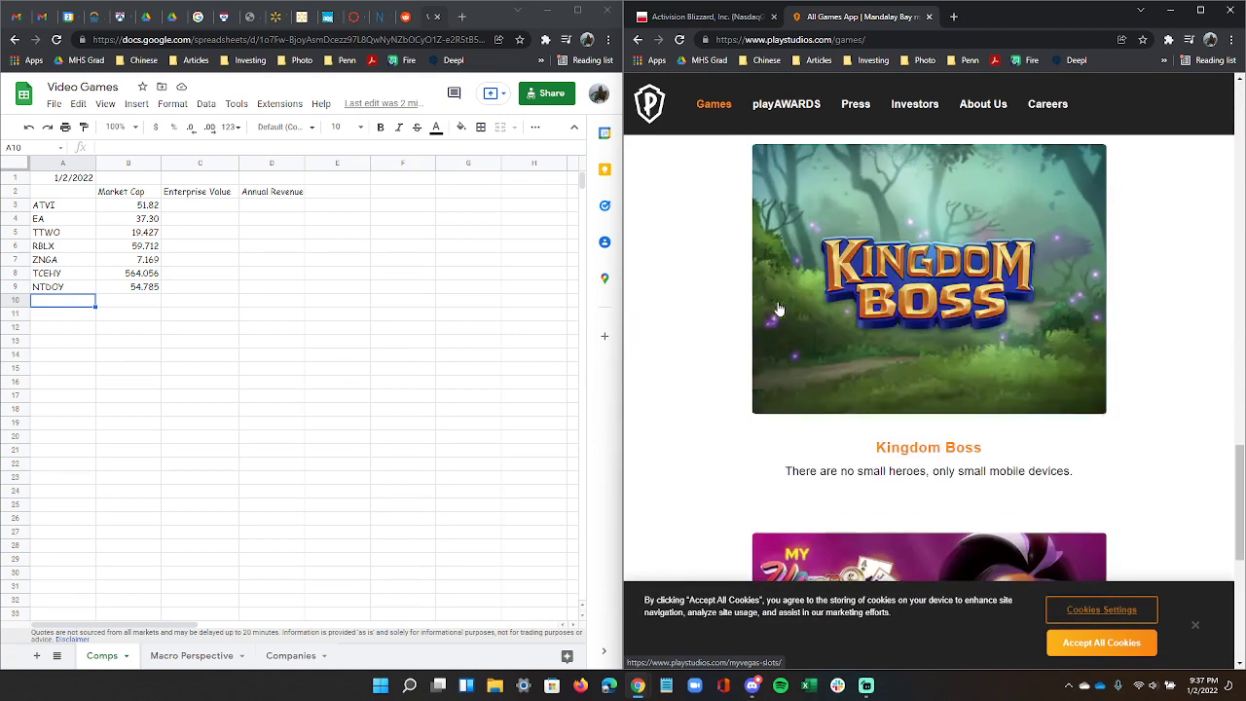
pyautogui.click(929, 16)
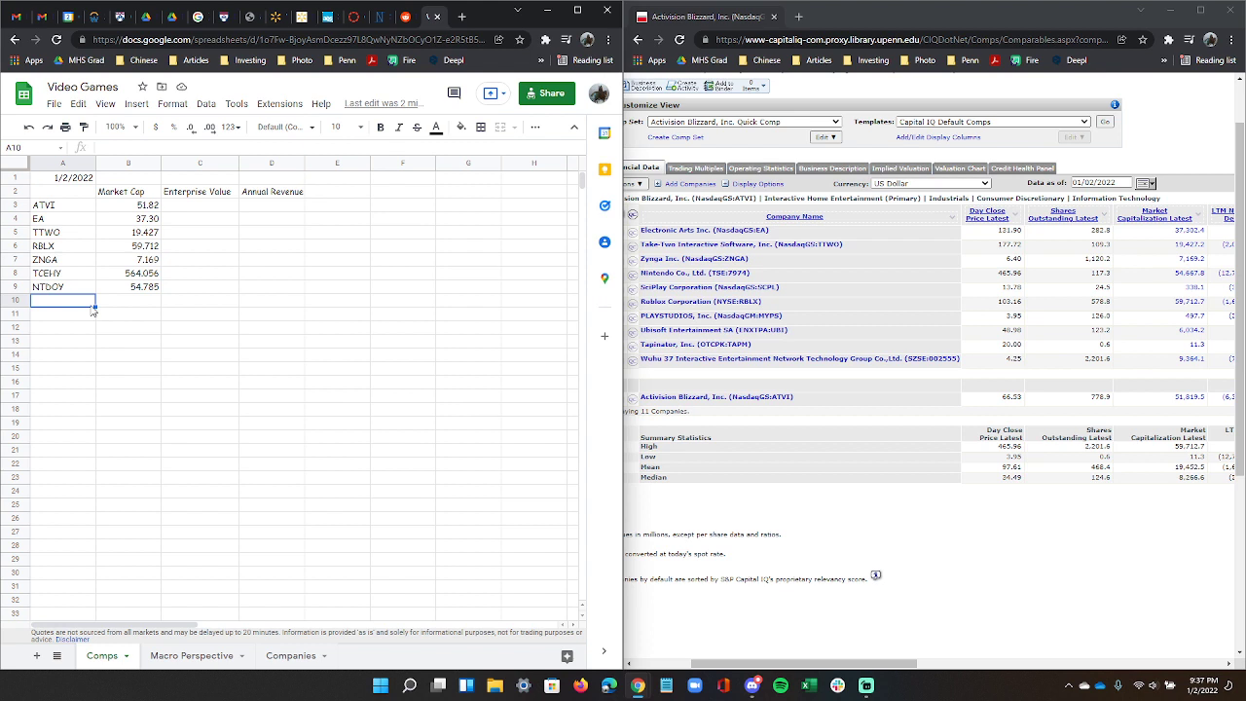
# Add the ticker MYPS in A10 and enter its market cap as 0.497 in B10.
pyautogui.write('MYPS')
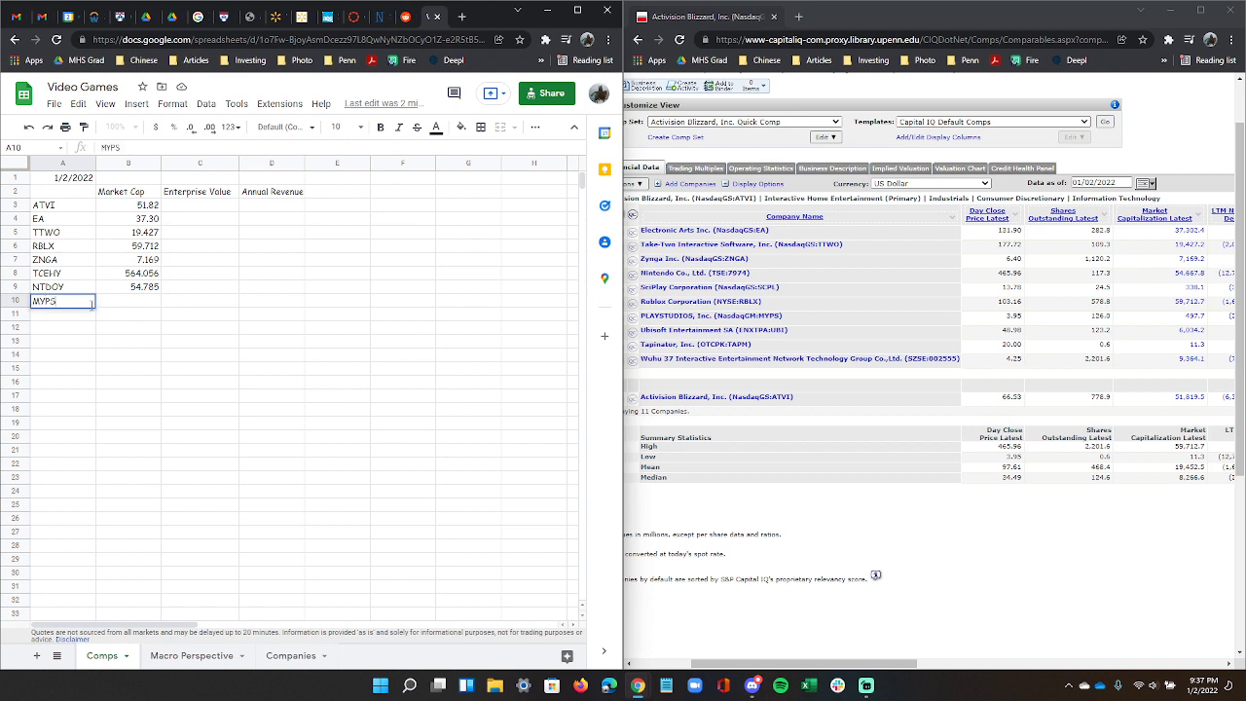
pyautogui.press('Return')
pyautogui.click(142, 303)
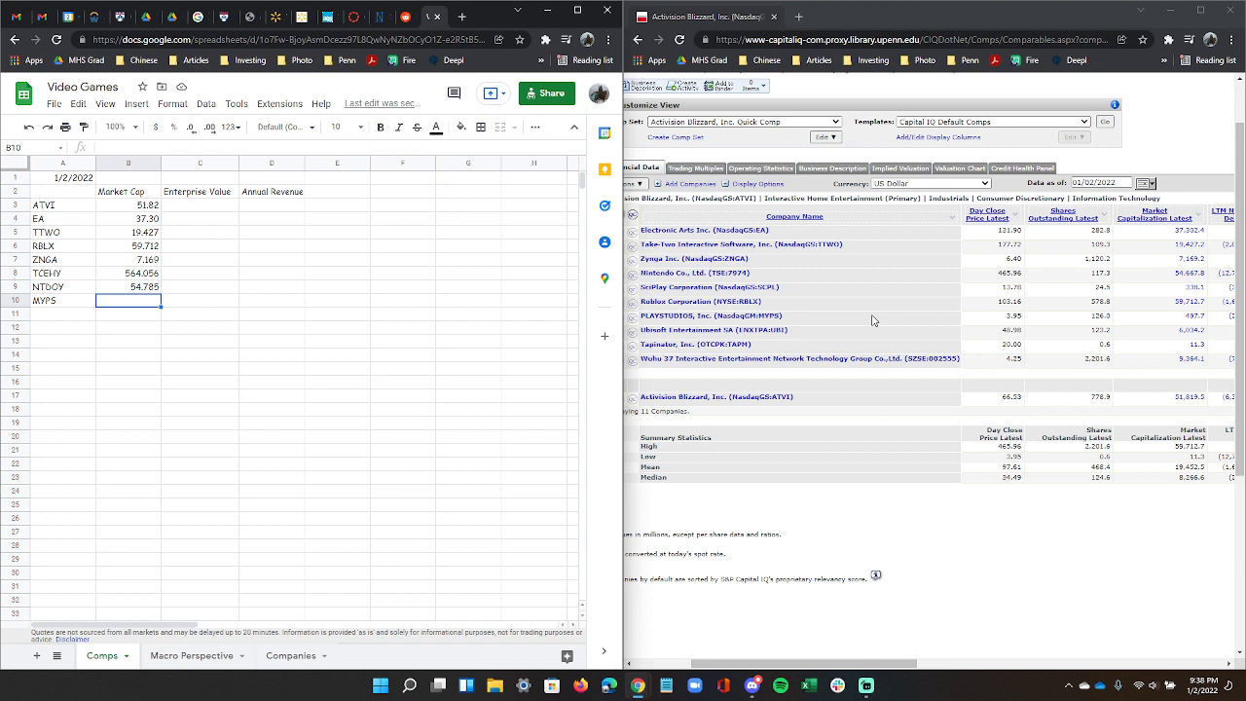
pyautogui.write('0.497')
pyautogui.press('Return')
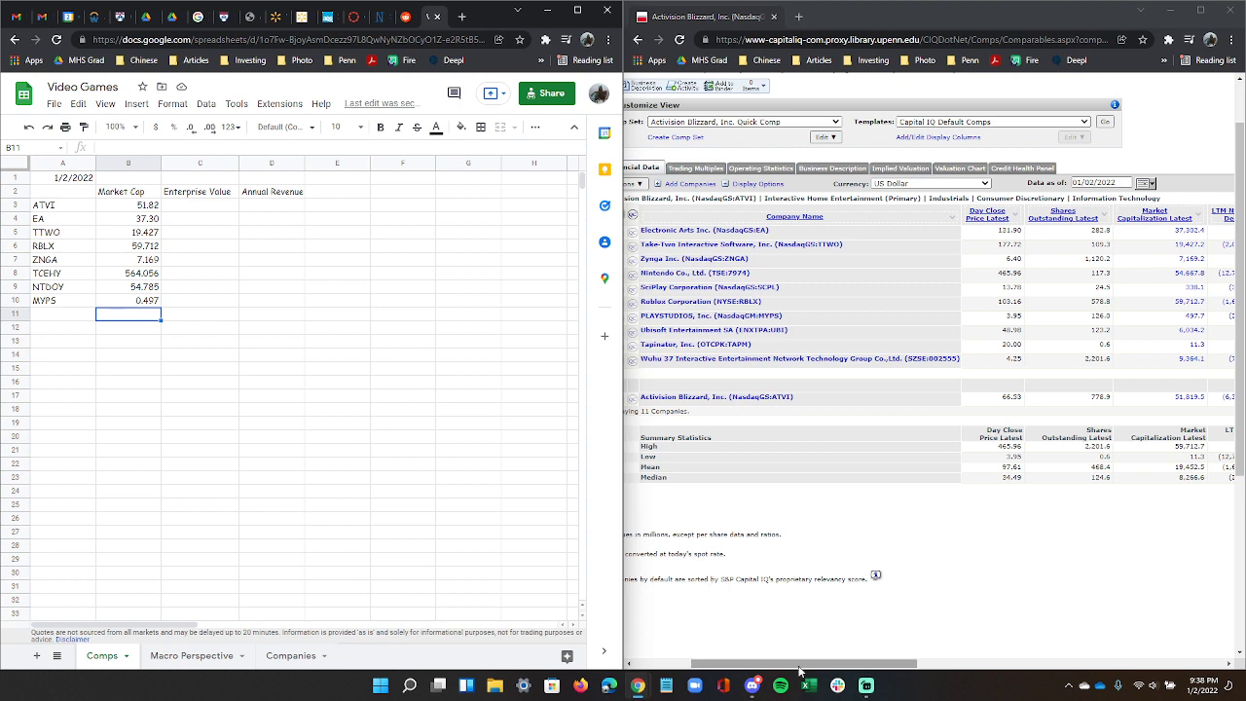
# Bring the Total Enterprise Value column of the Capital IQ comps table into view and zoom that page out one level.
pyautogui.moveTo(808, 664); pyautogui.dragTo(975, 649)
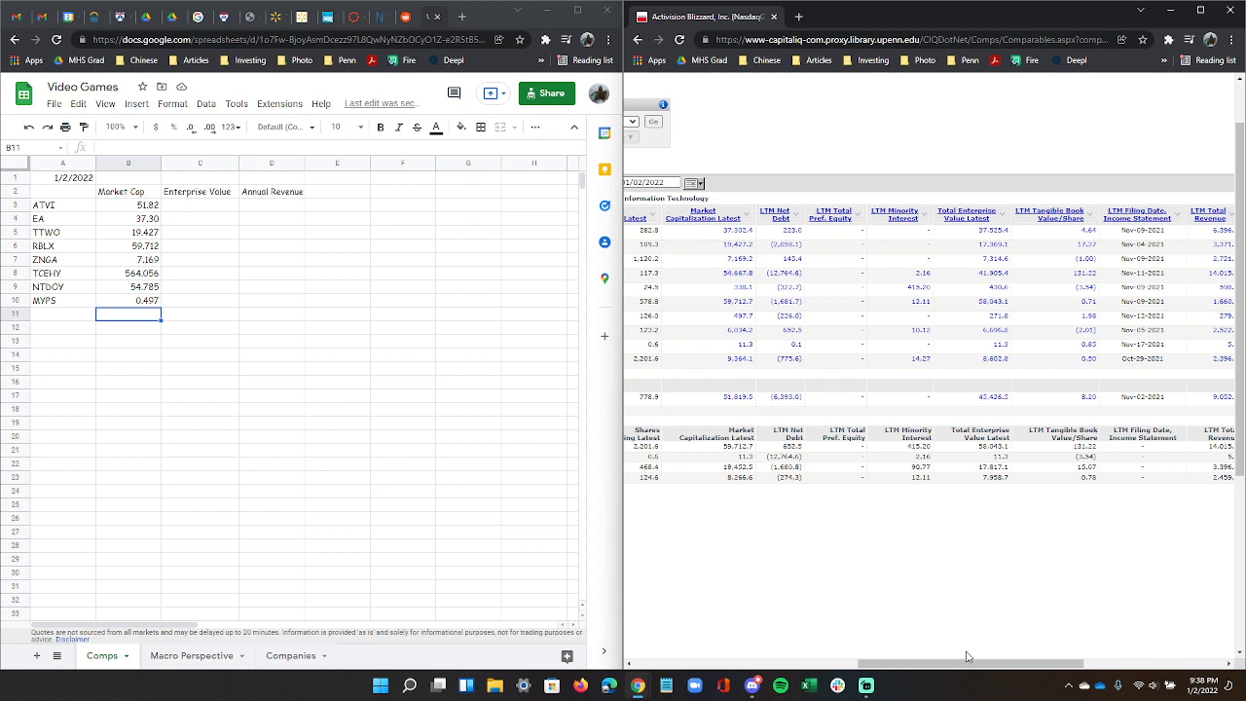
pyautogui.moveTo(967, 658); pyautogui.dragTo(971, 658)
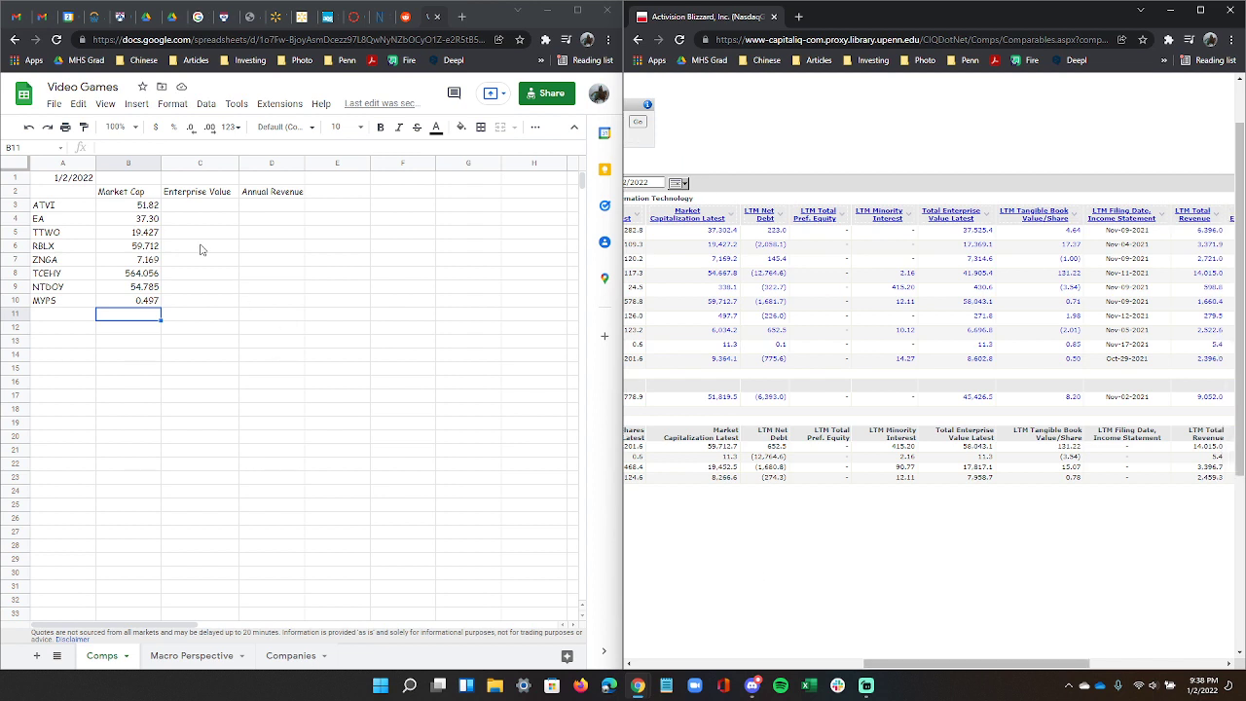
pyautogui.click(193, 211)
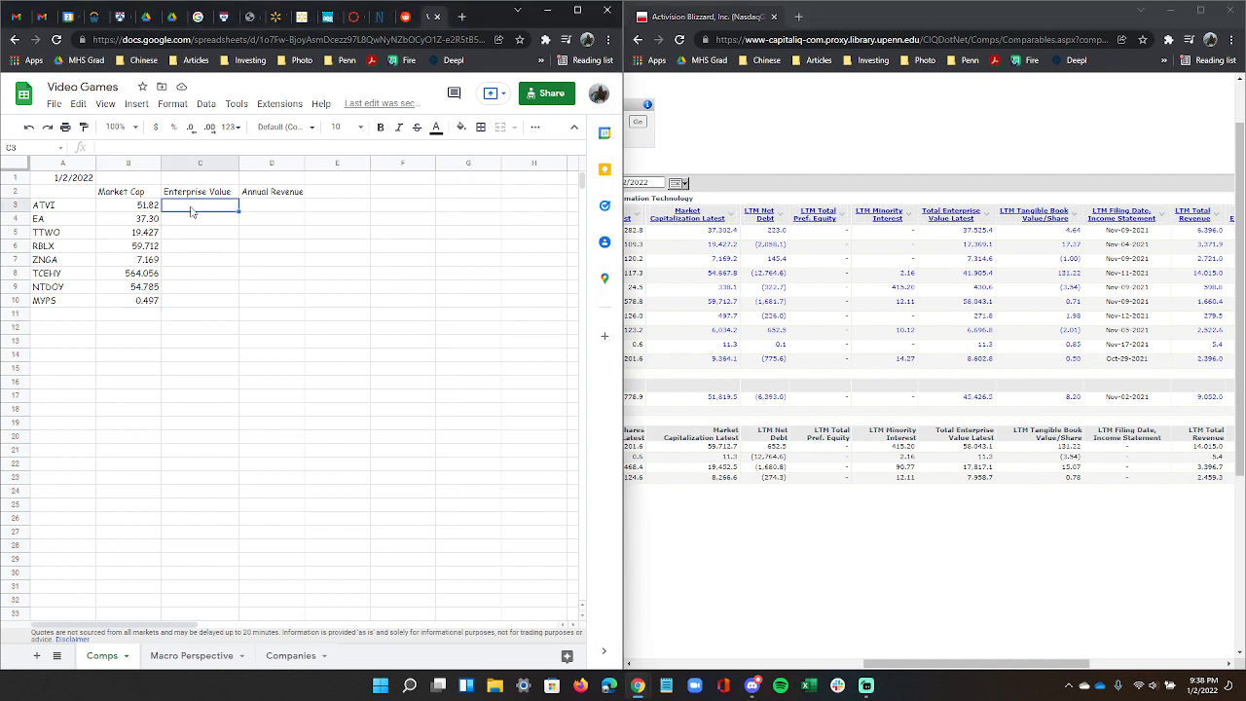
pyautogui.click(1232, 39)
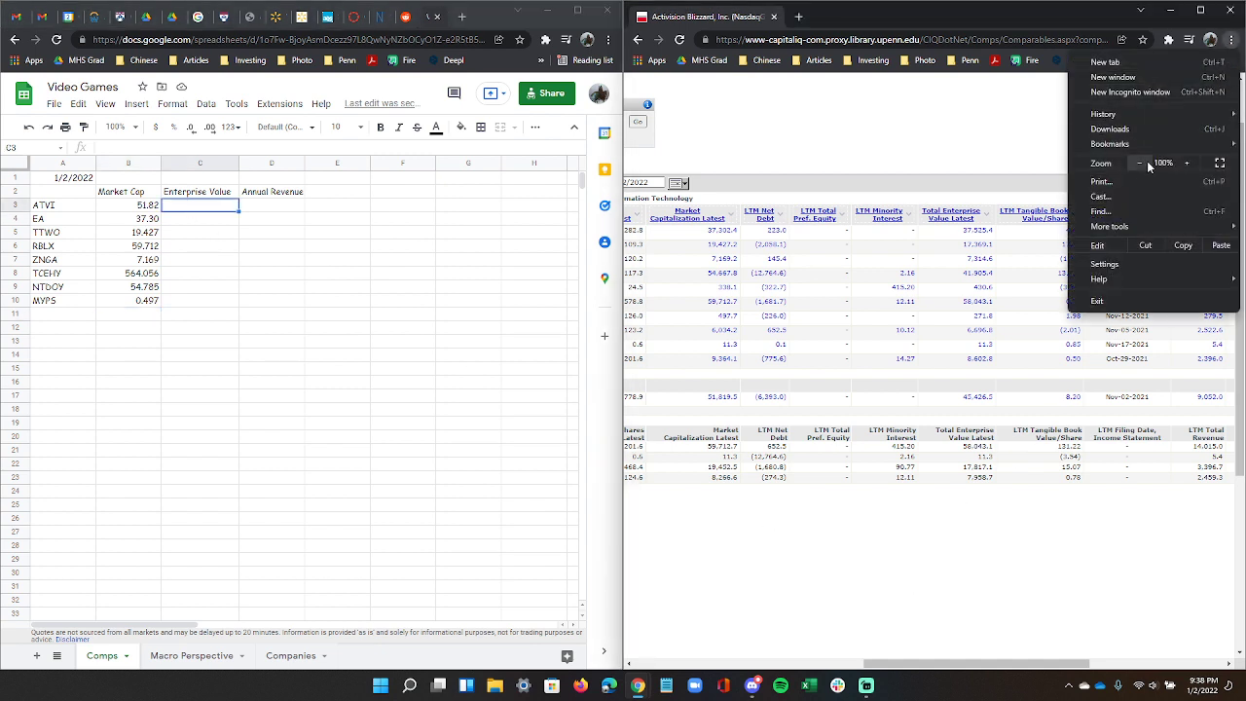
pyautogui.click(1140, 163)
pyautogui.click(862, 565)
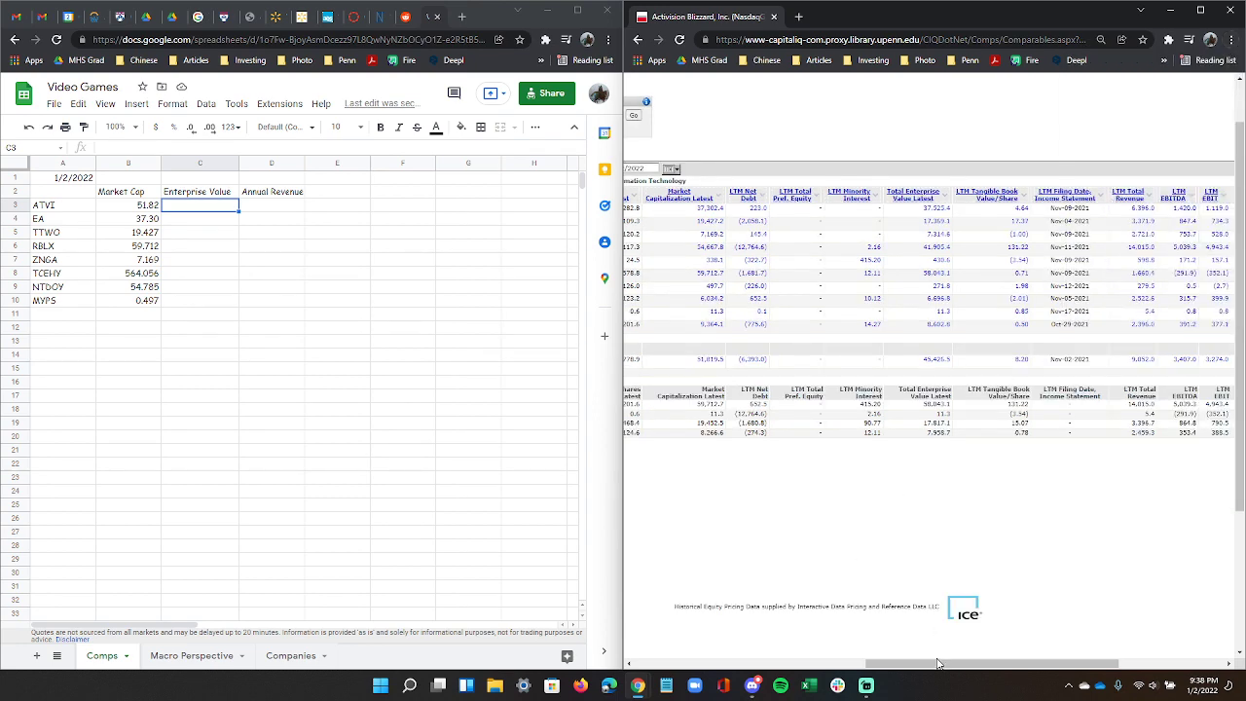
# Enter EA's enterprise value from the Capital IQ table as 37.525 in C4.
pyautogui.moveTo(938, 663); pyautogui.dragTo(897, 669)
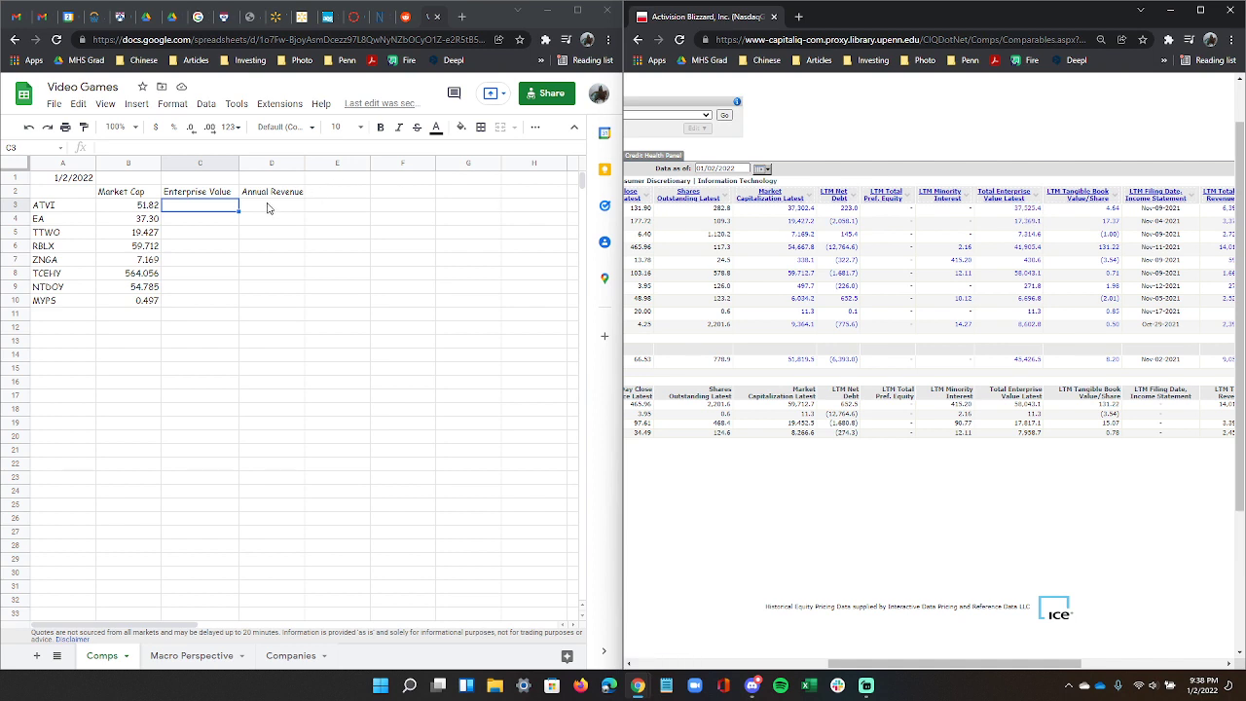
pyautogui.click(185, 218)
pyautogui.write('37')
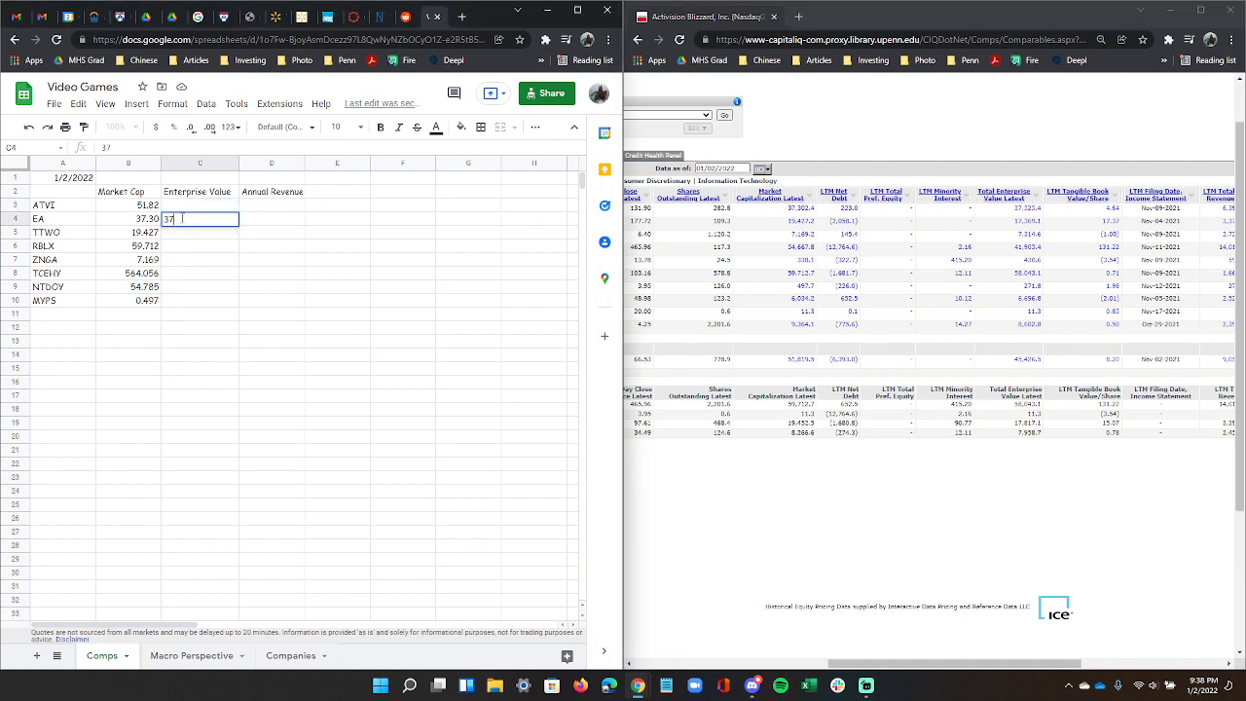
pyautogui.write('.525')
pyautogui.press('Return')
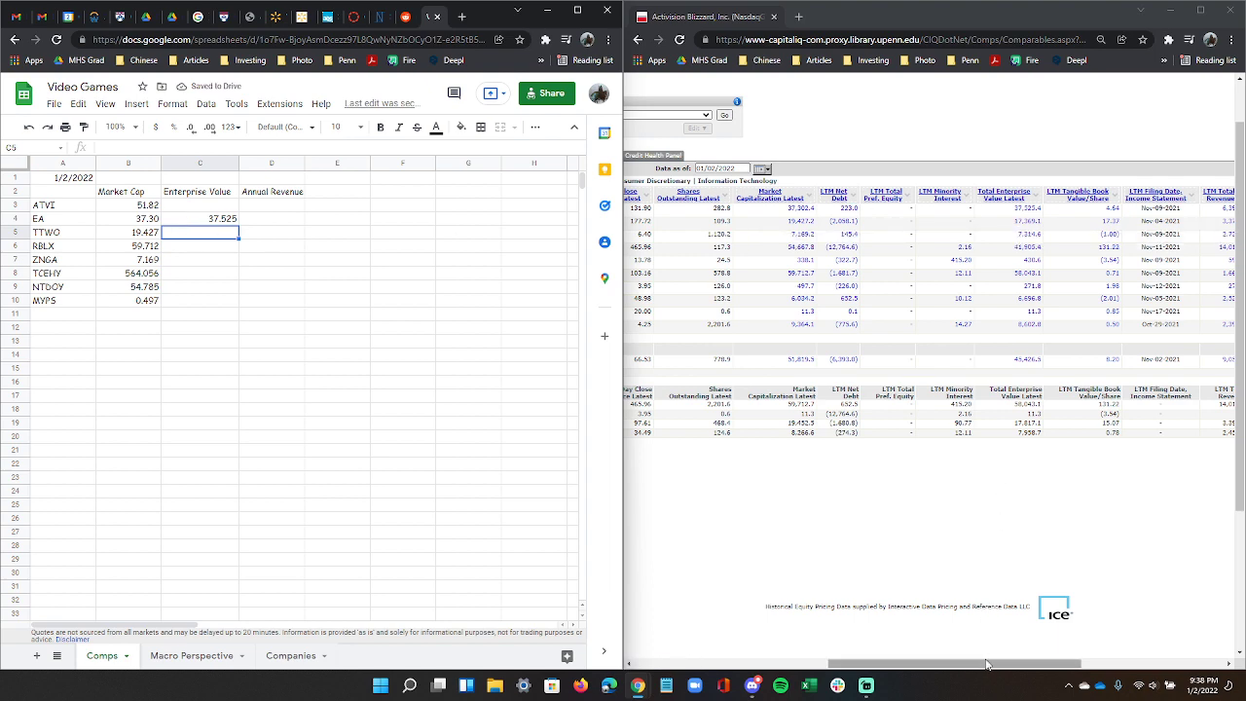
# Enter TTWO's enterprise value from the Capital IQ table as 17.369 in C5.
pyautogui.moveTo(986, 664); pyautogui.dragTo(906, 655)
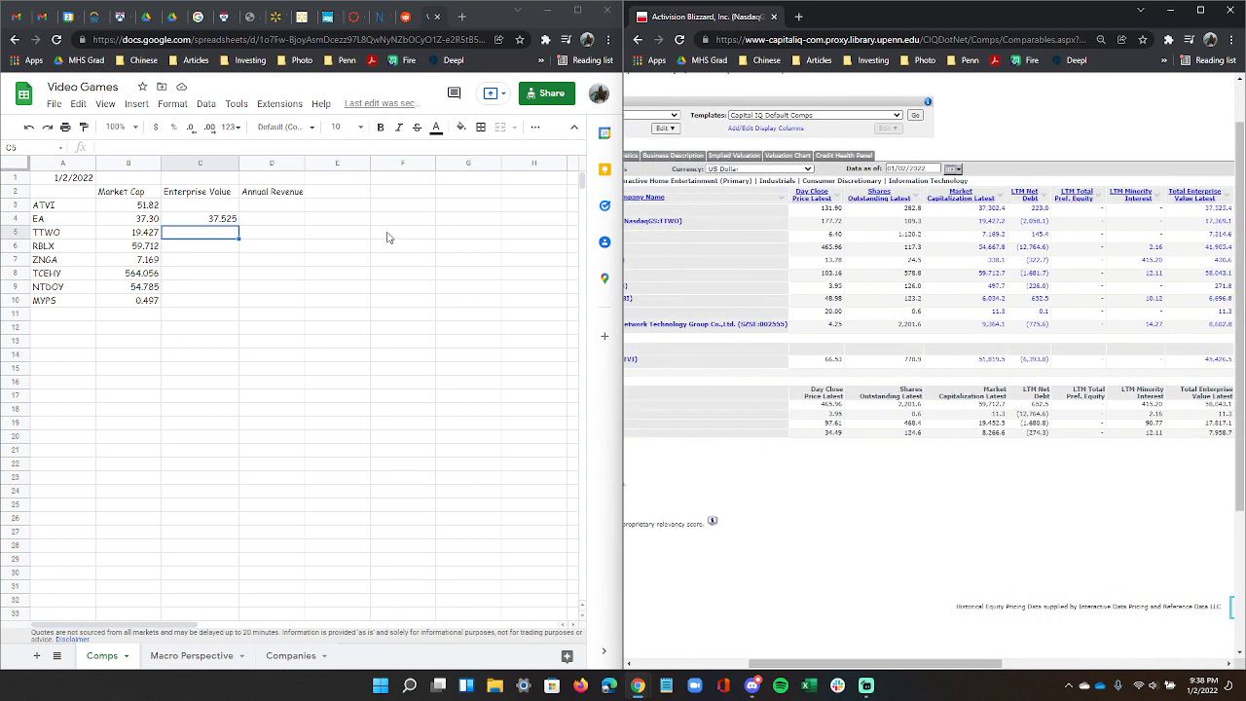
pyautogui.click(172, 238)
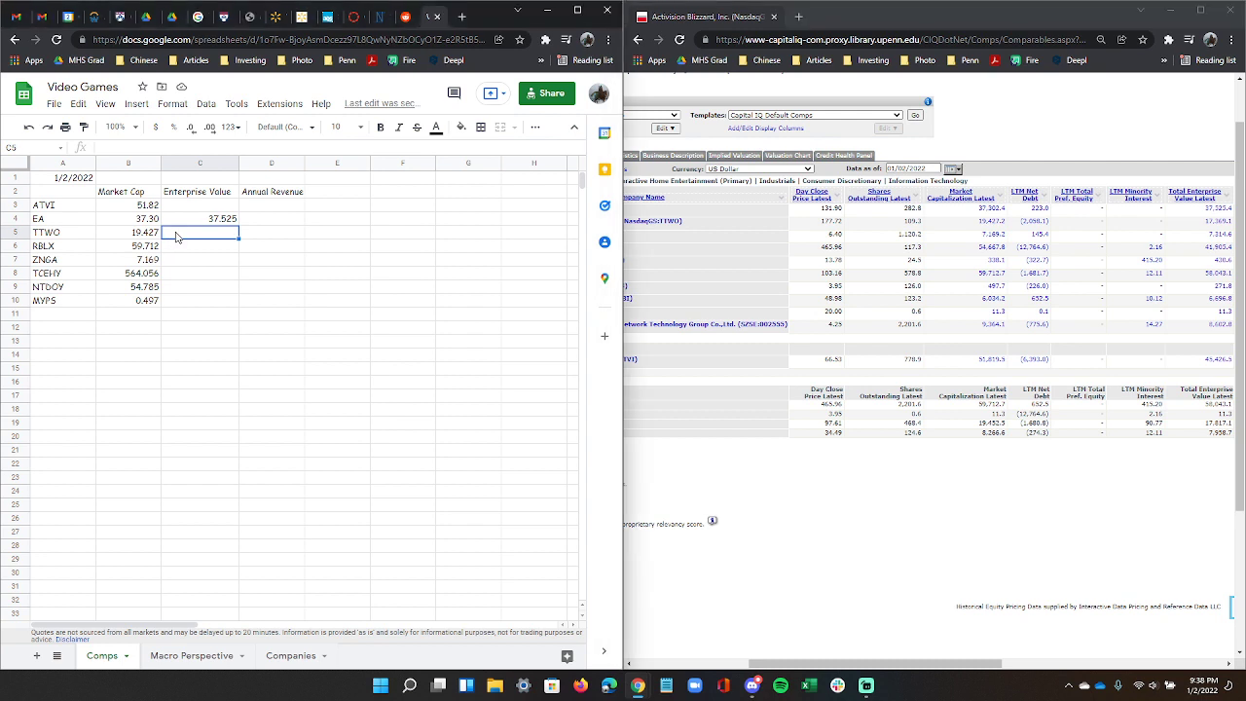
pyautogui.write('17.369')
pyautogui.press('Return')
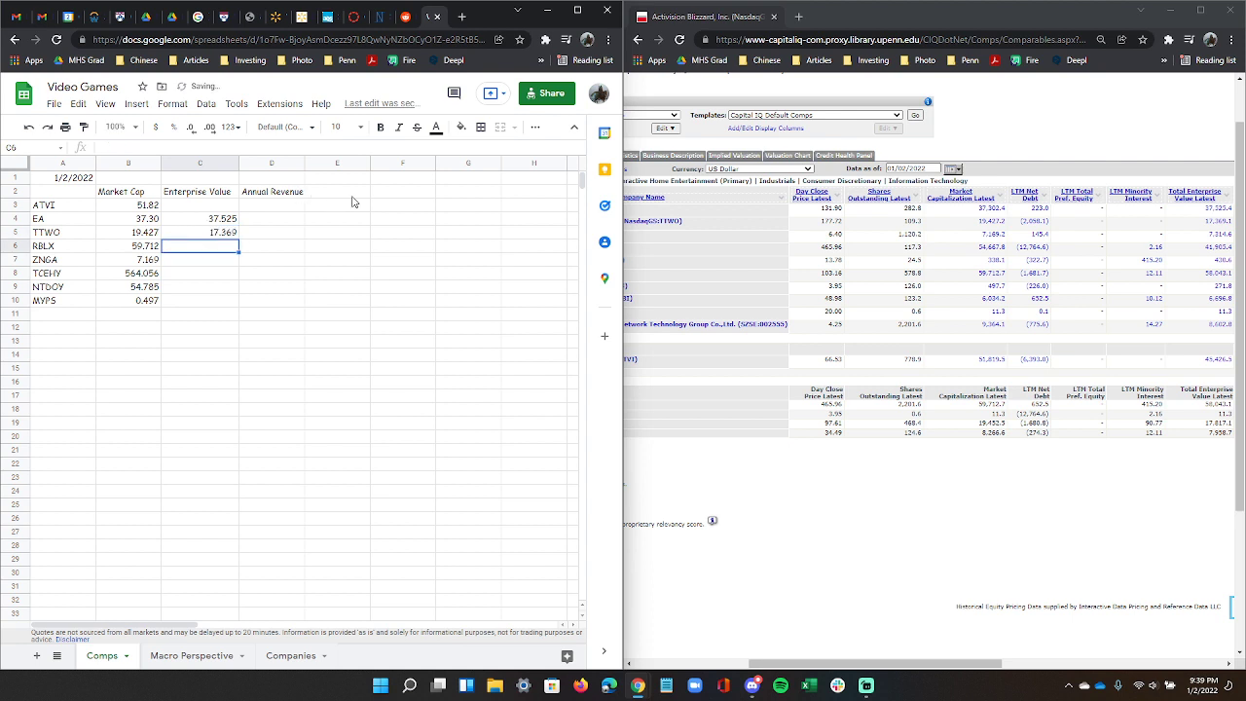
# Add the note "Enterprise value: Equity (market cap)+debt-cash" in F1 and make it bold.
pyautogui.click(411, 185)
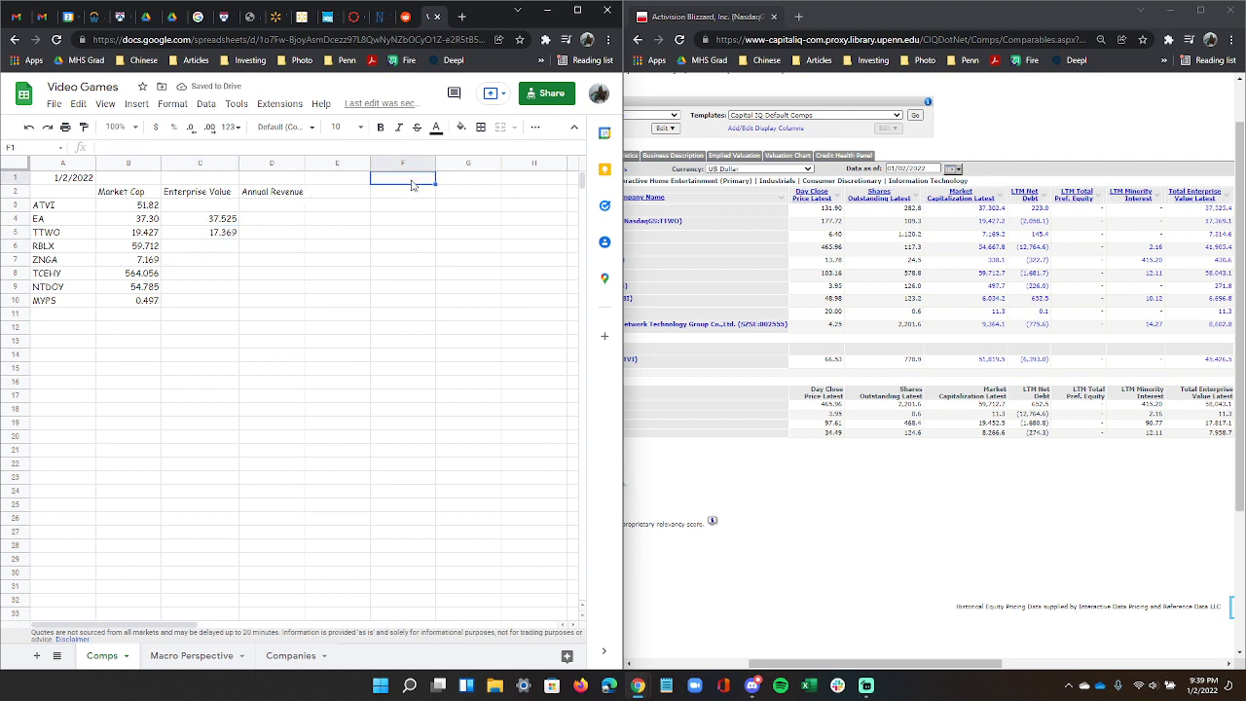
pyautogui.write('EV')
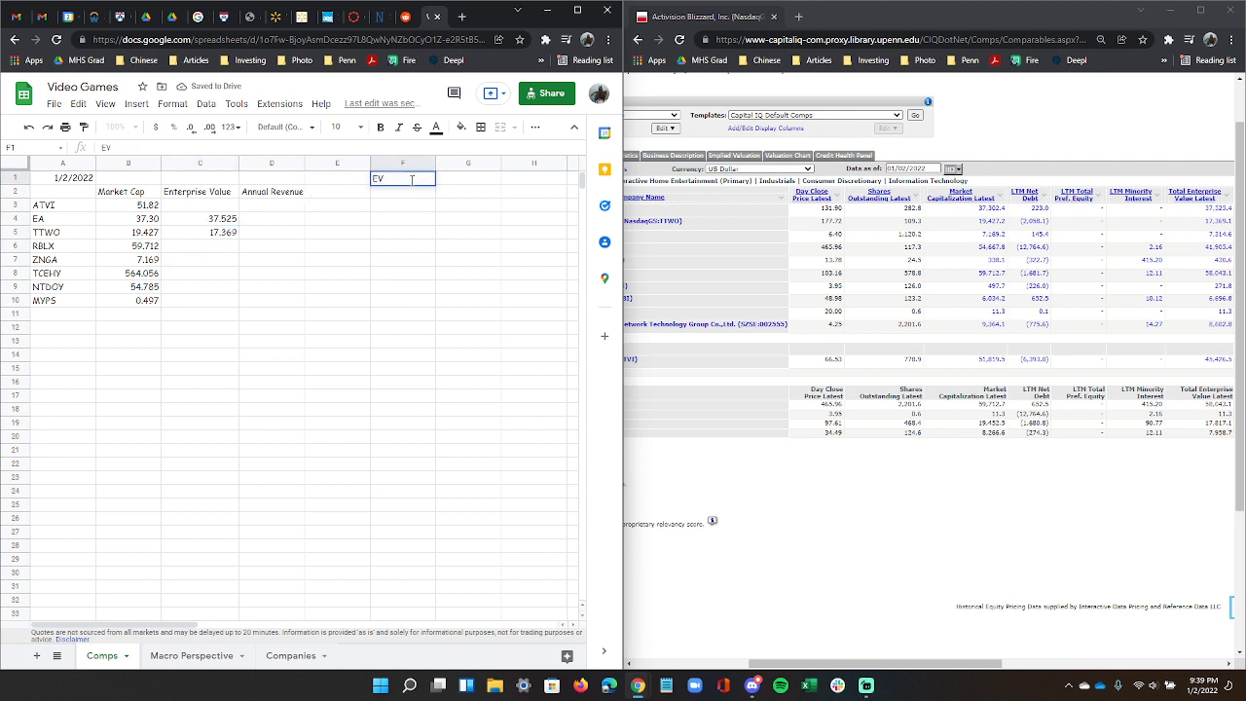
pyautogui.press('BackSpace')
pyautogui.press('BackSpace')
pyautogui.write('Enterprise')
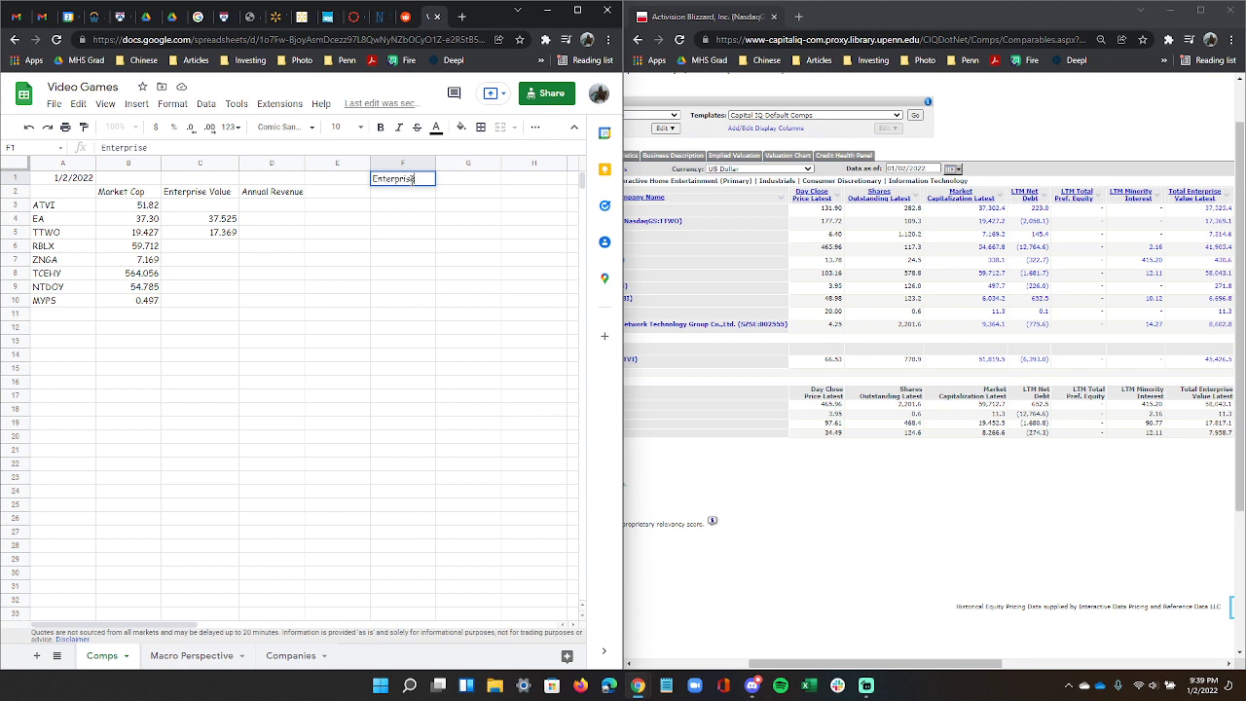
pyautogui.write(' value: Equity (market')
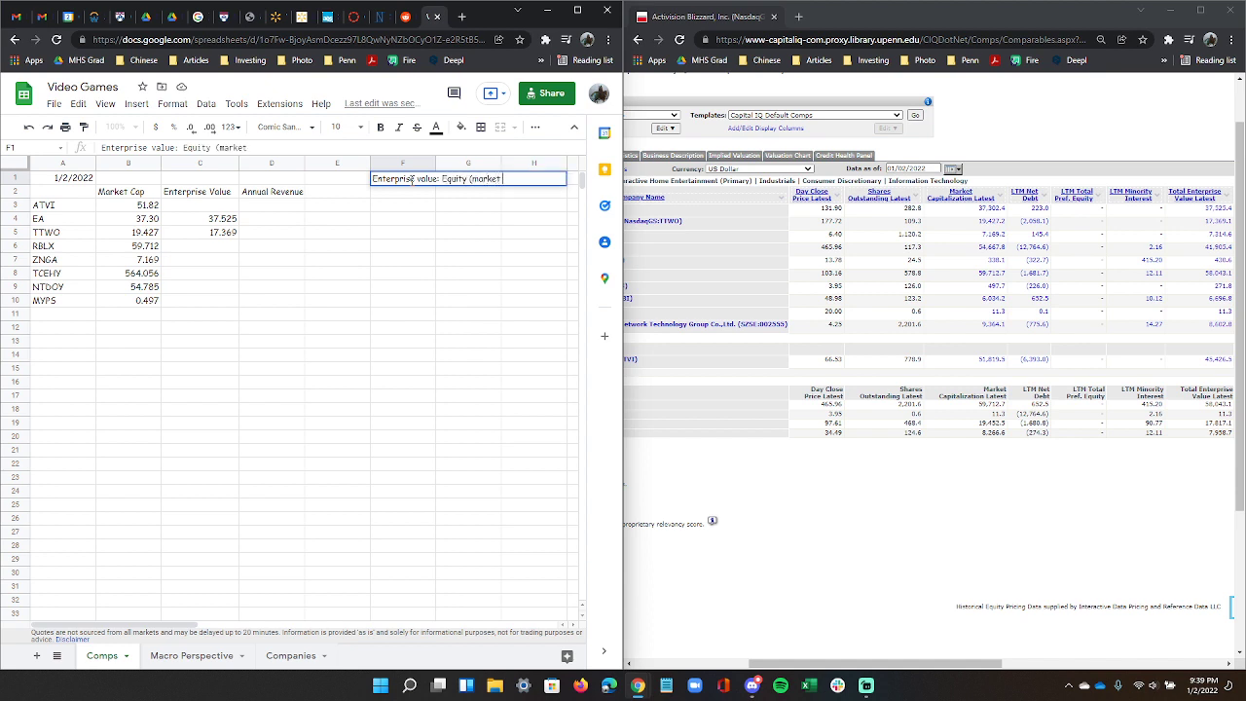
pyautogui.write(' cap)+debt-cash')
pyautogui.press('Return')
pyautogui.click(412, 180)
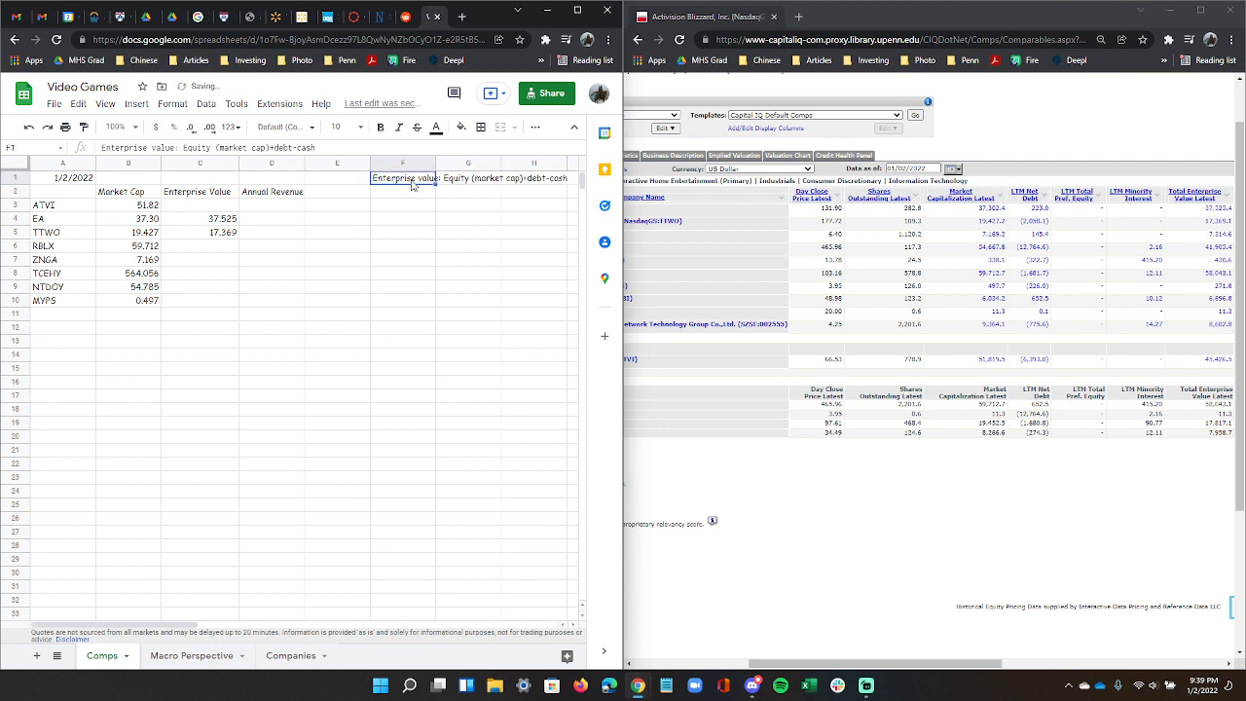
pyautogui.hotkey('ctrl', 'b')
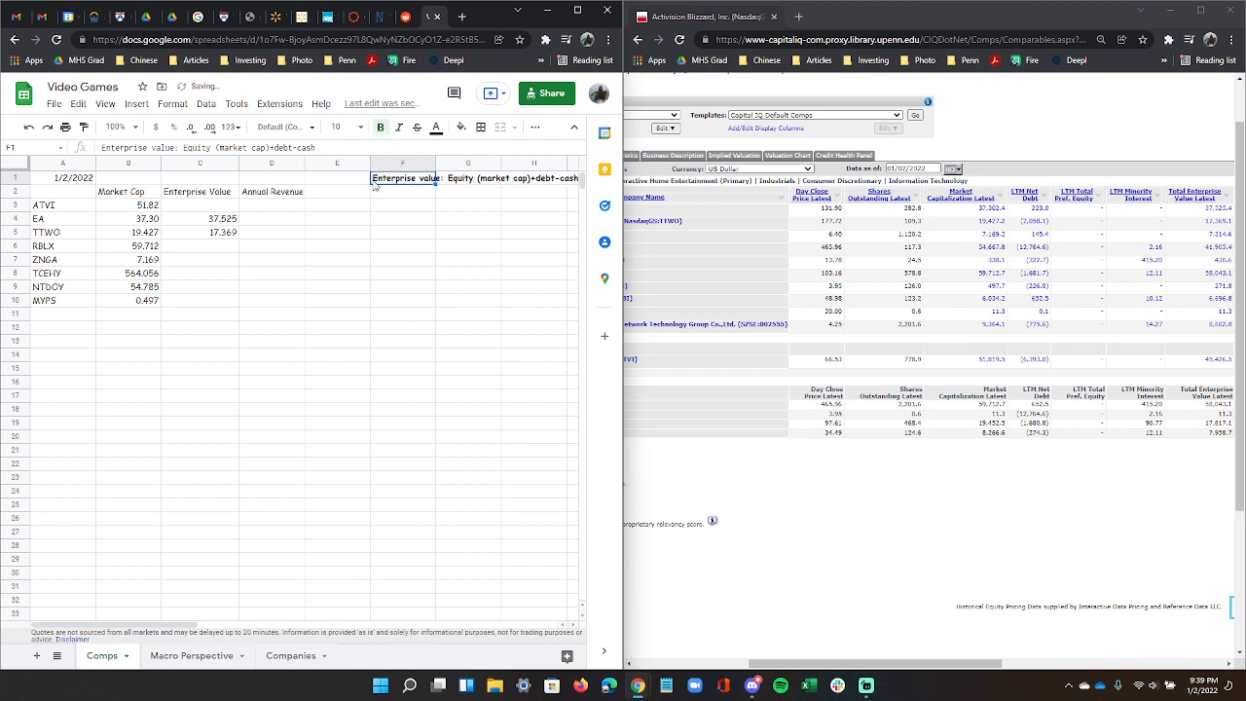
pyautogui.click(380, 190)
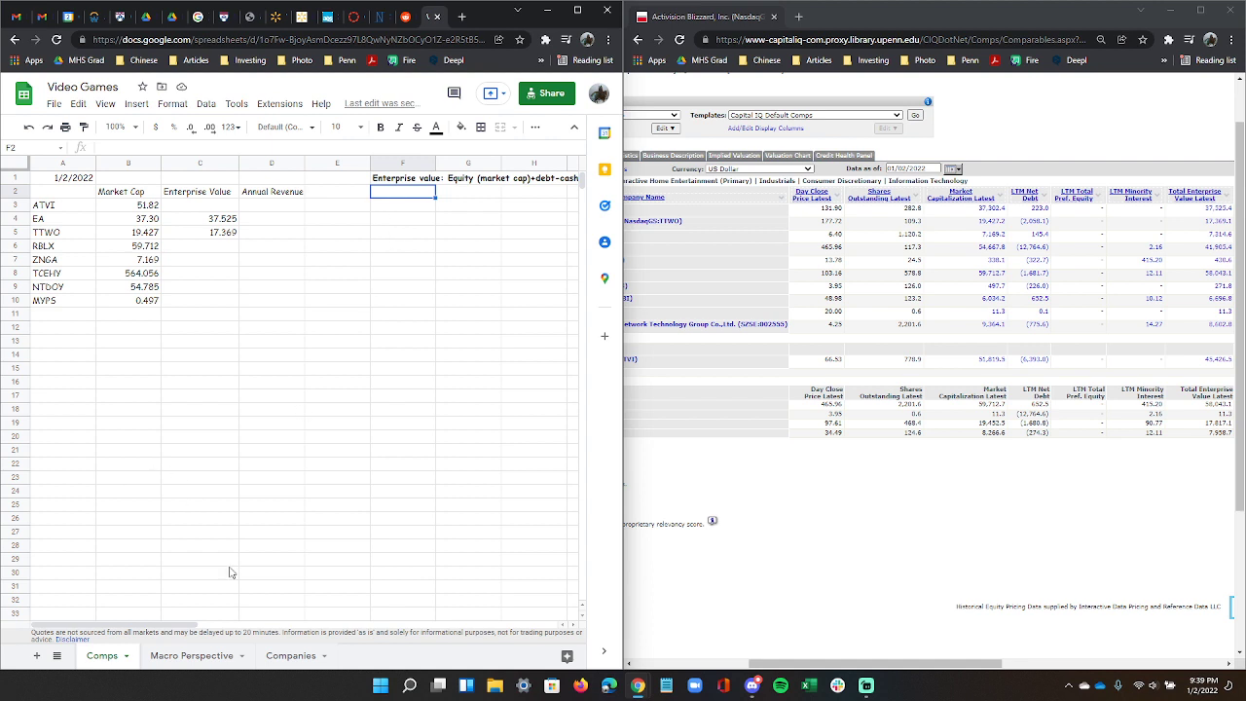
pyautogui.click(205, 250)
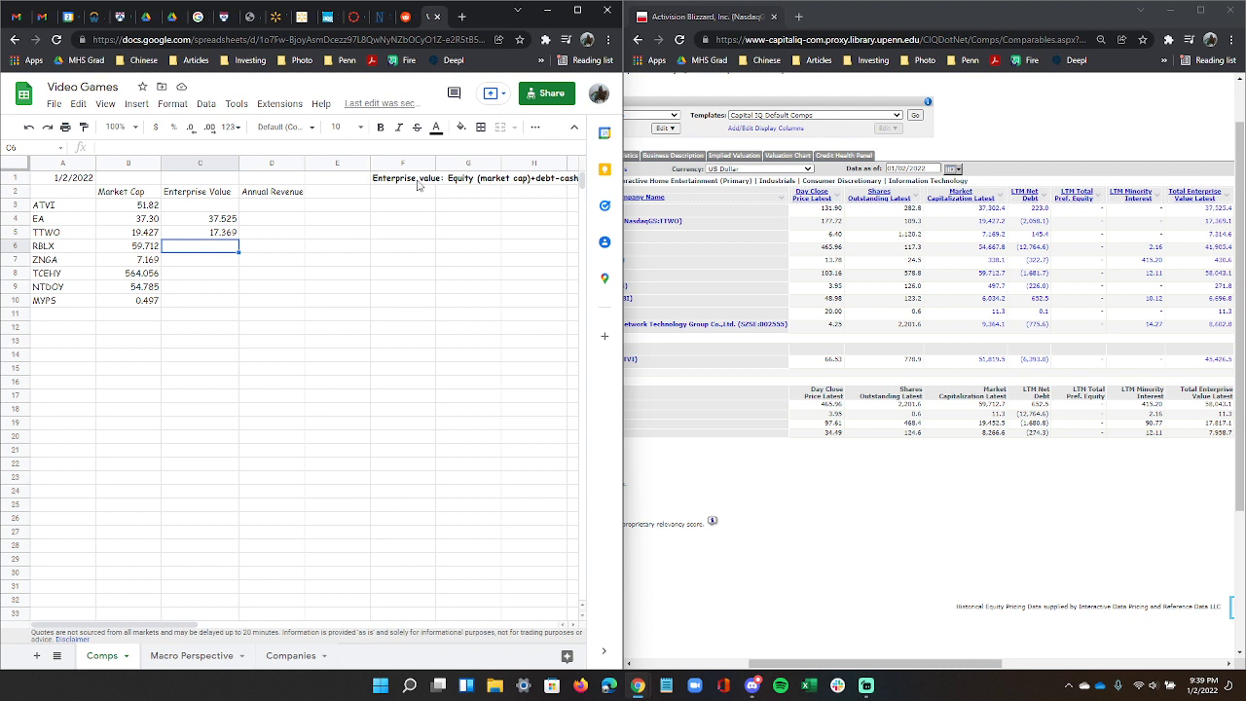
pyautogui.click(474, 191)
pyautogui.write('15')
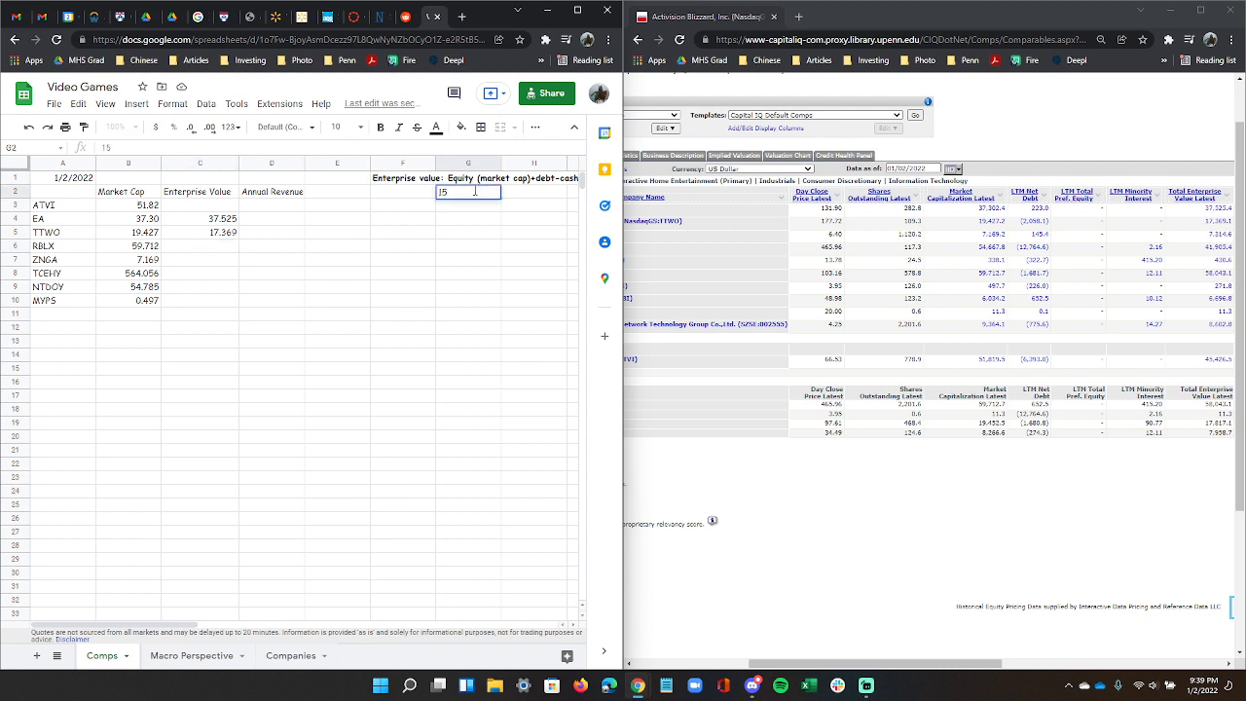
pyautogui.press('Left')
pyautogui.press('Left')
pyautogui.press('Left')
pyautogui.press('Right')
pyautogui.press('Right')
pyautogui.press('Right')
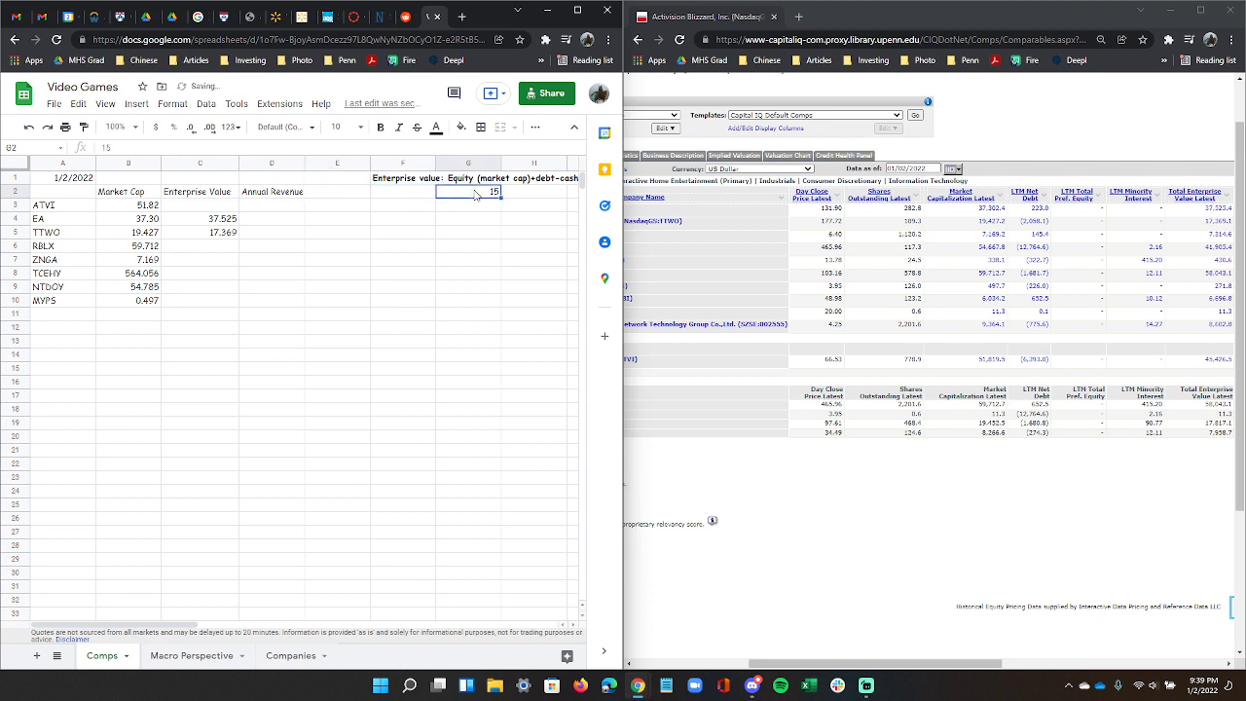
pyautogui.doubleClick(474, 193)
pyautogui.write('$')
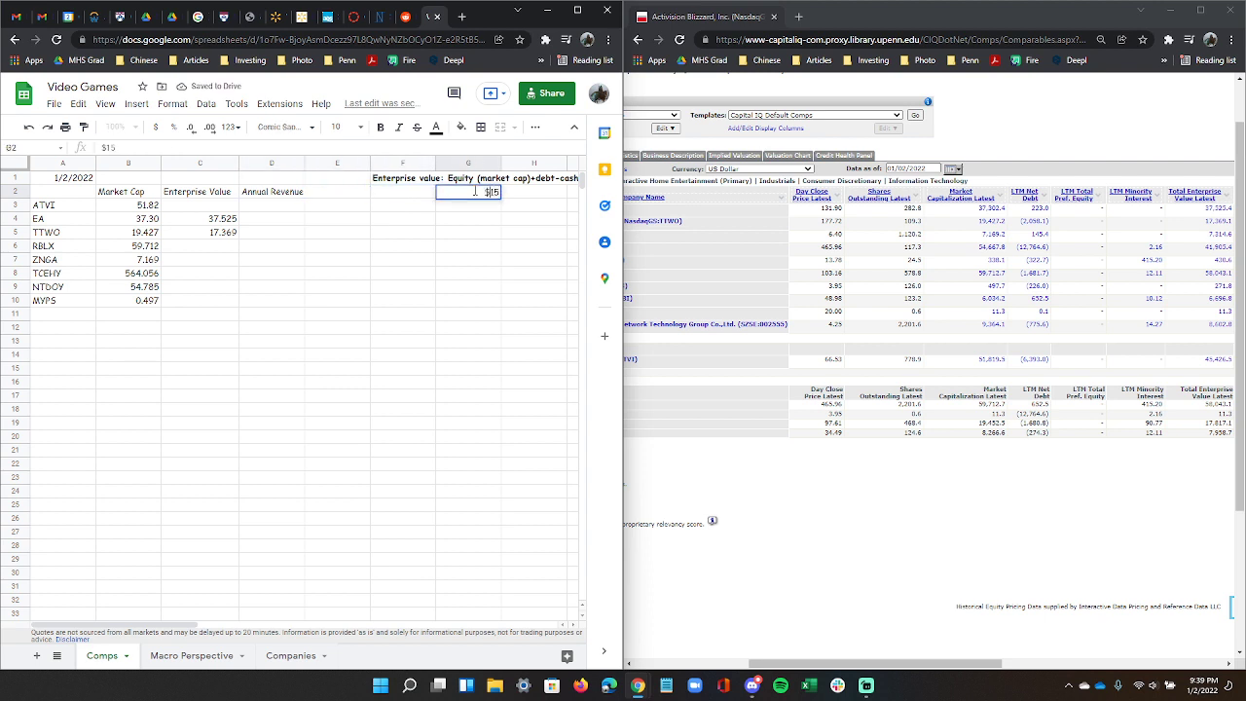
pyautogui.press('Right')
pyautogui.press('Right')
pyautogui.write('*50')
pyautogui.press('BackSpace')
pyautogui.press('BackSpace')
pyautogui.press('BackSpace')
pyautogui.press('BackSpace')
pyautogui.press('BackSpace')
pyautogui.press('BackSpace')
pyautogui.click(477, 207)
# Enter the example market cap calculation =50*15 in G2.
pyautogui.click(478, 196)
pyautogui.write('=50')
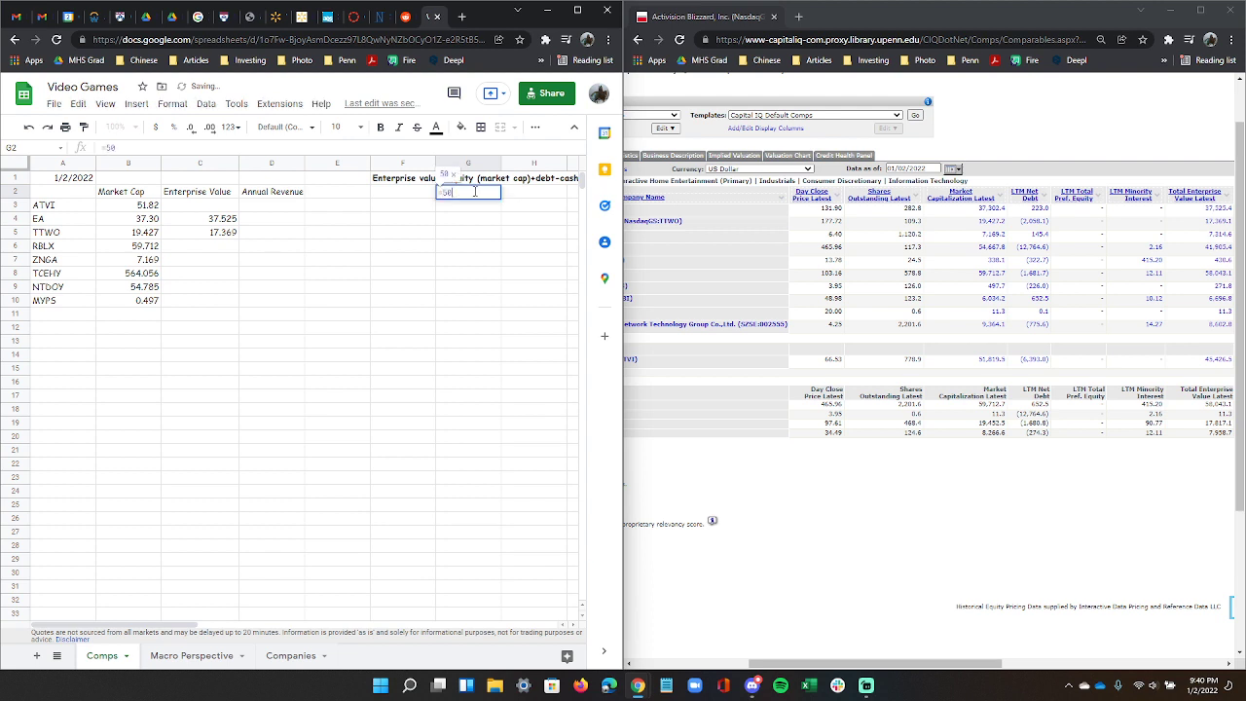
pyautogui.write('*15')
pyautogui.press('Return')
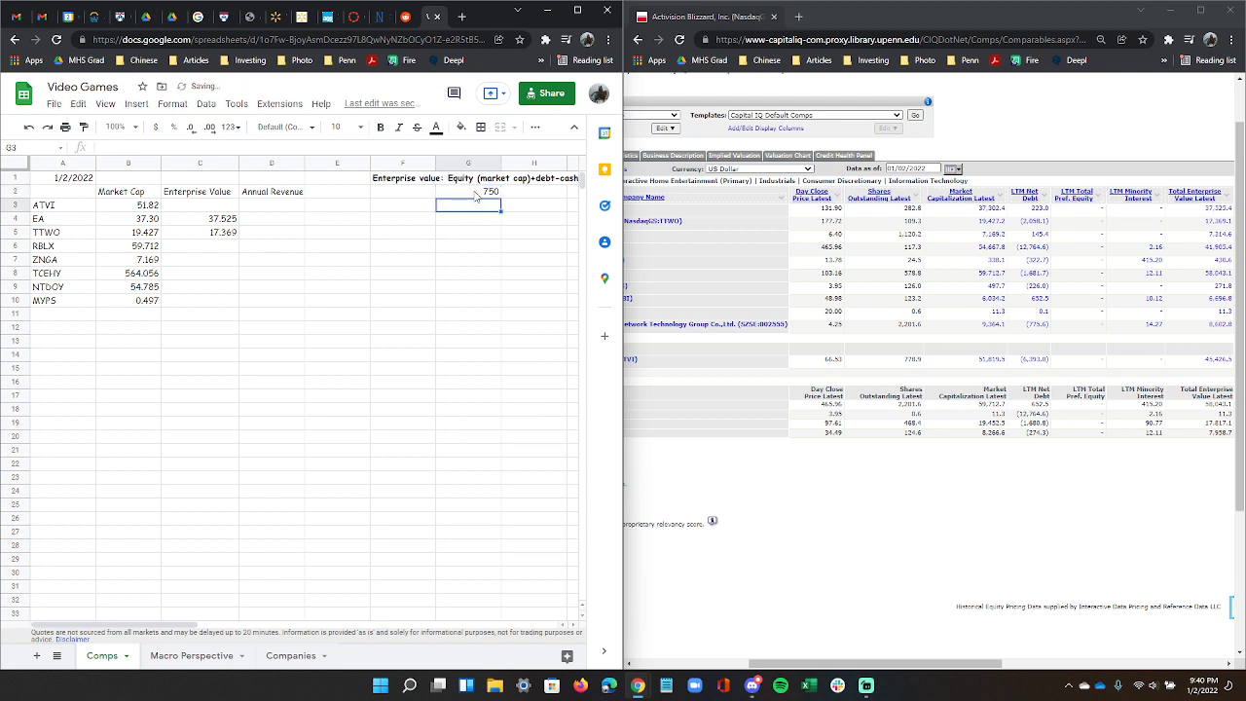
# Clear the example calculation from G2 below the enterprise value note.
pyautogui.click(513, 194)
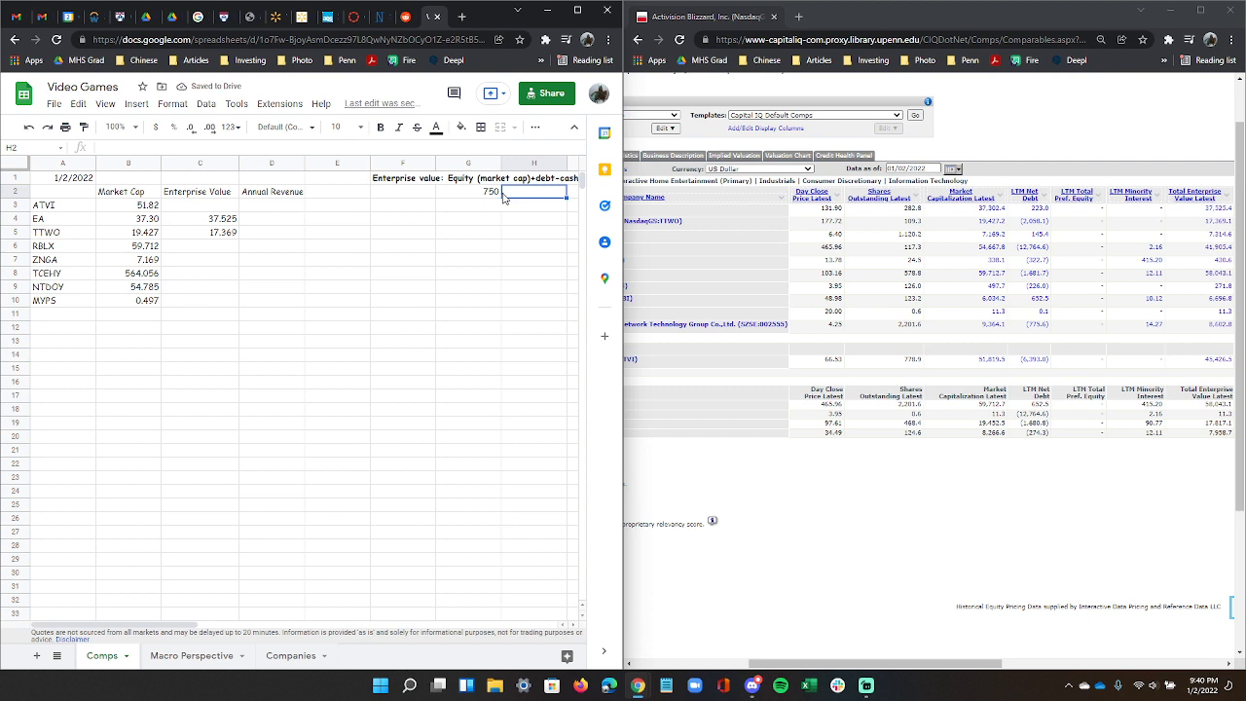
pyautogui.click(493, 196)
pyautogui.press('Delete')
# Enter ZNGA's enterprise value from the Capital IQ table as 7.314 in C7.
pyautogui.press('Down')
pyautogui.press('Down')
pyautogui.press('Down')
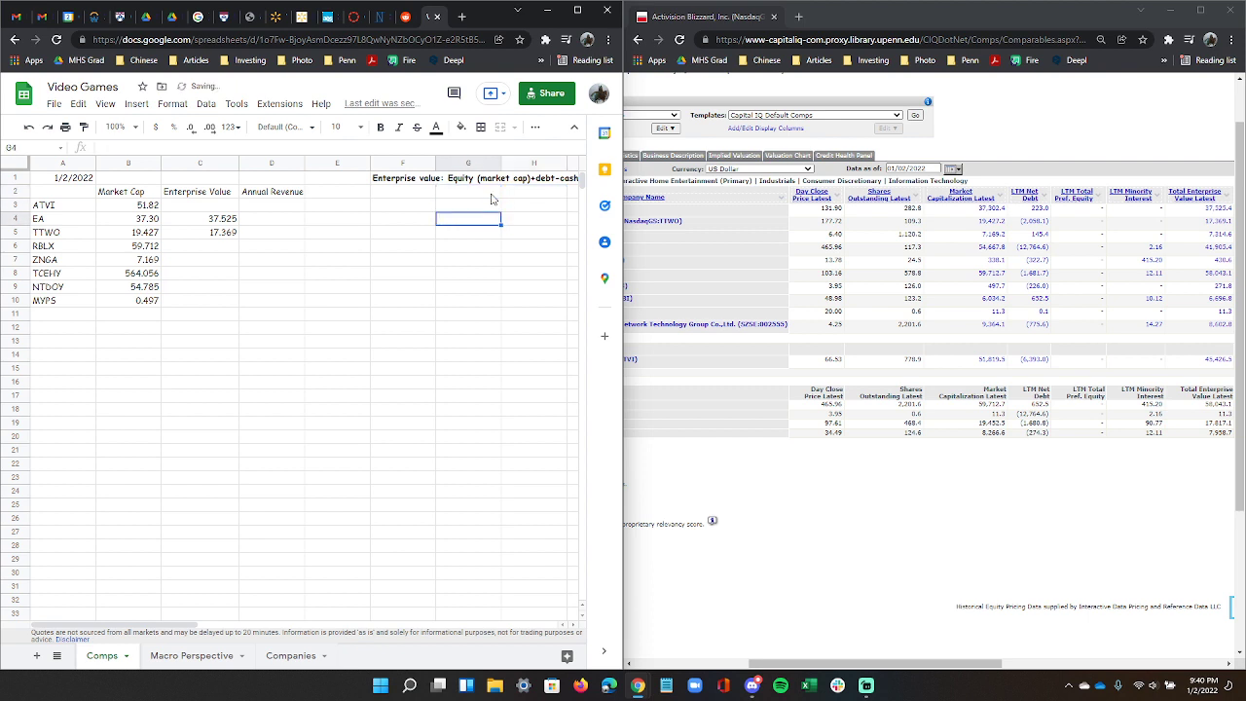
pyautogui.press('Left')
pyautogui.press('Left')
pyautogui.press('Up')
pyautogui.press('Up')
pyautogui.press('Left')
pyautogui.press('Left')
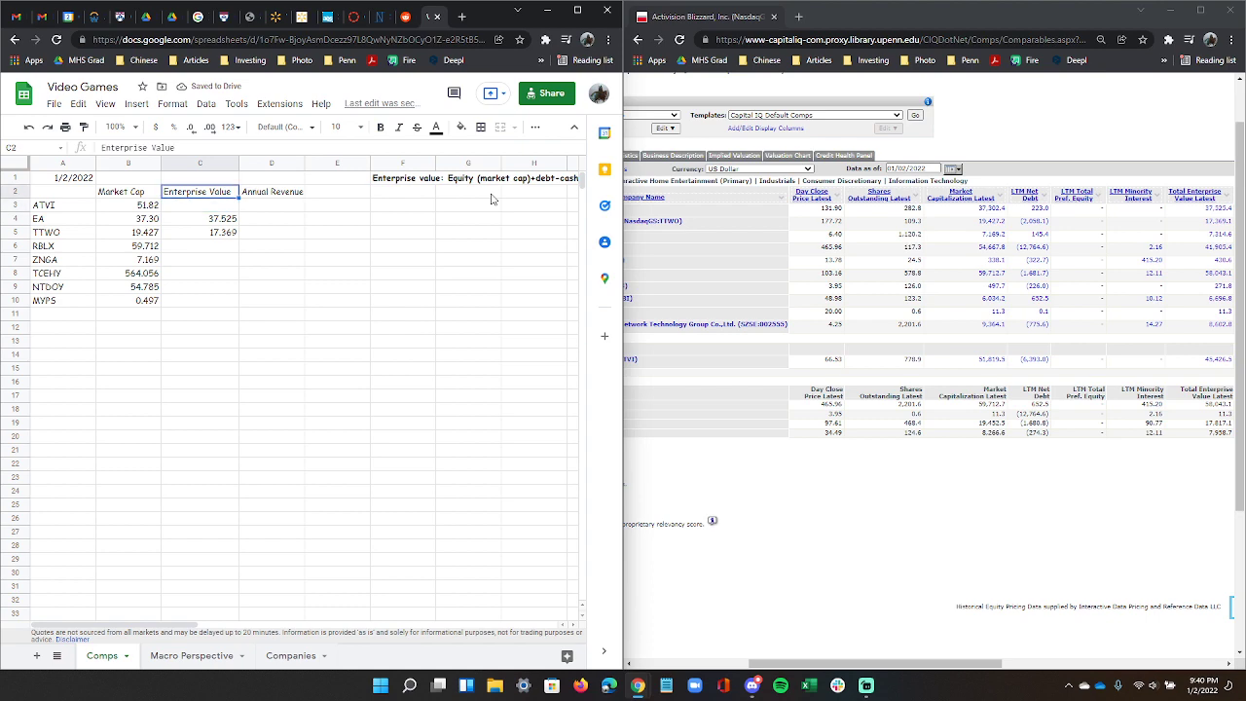
pyautogui.press('Down')
pyautogui.press('Down')
pyautogui.press('Down')
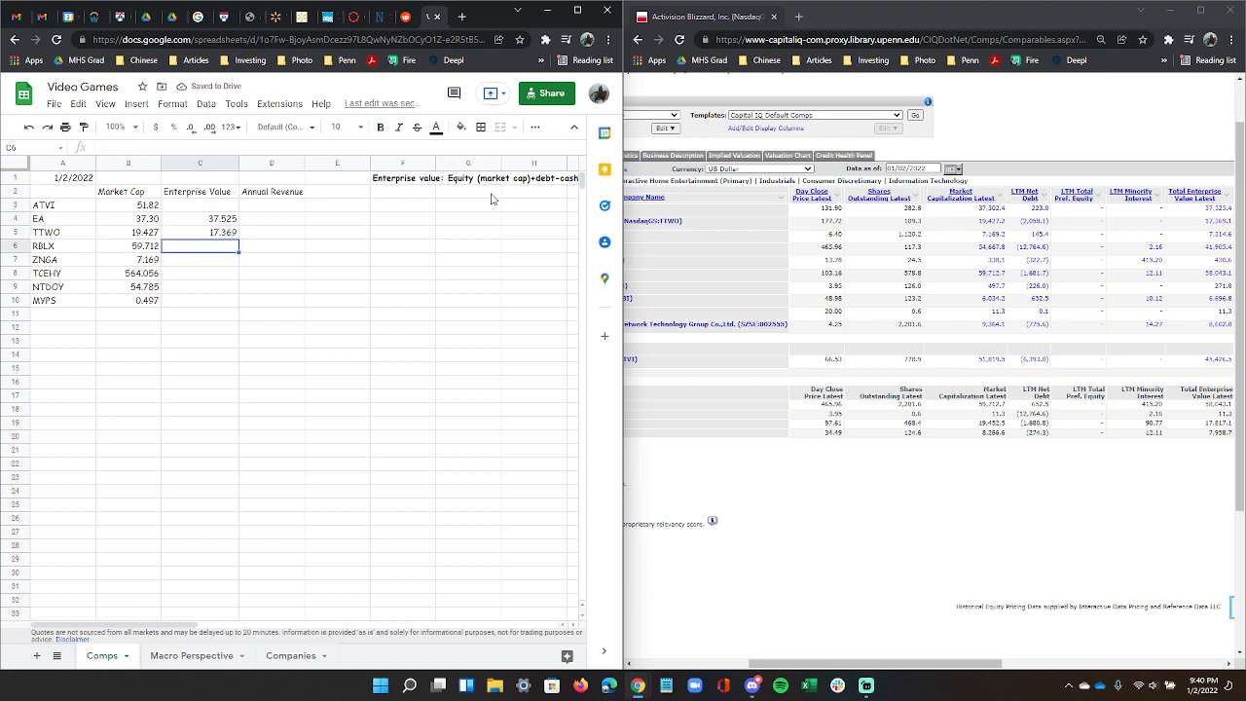
pyautogui.moveTo(950, 664); pyautogui.dragTo(983, 672)
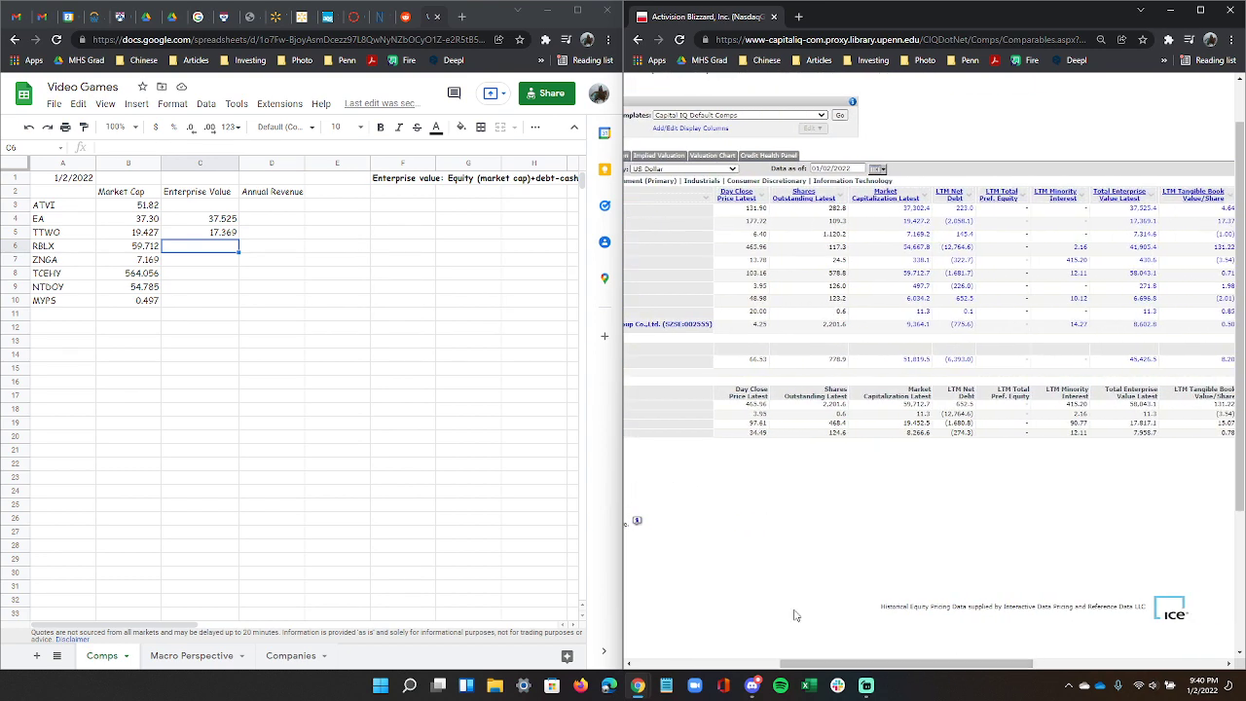
pyautogui.click(206, 264)
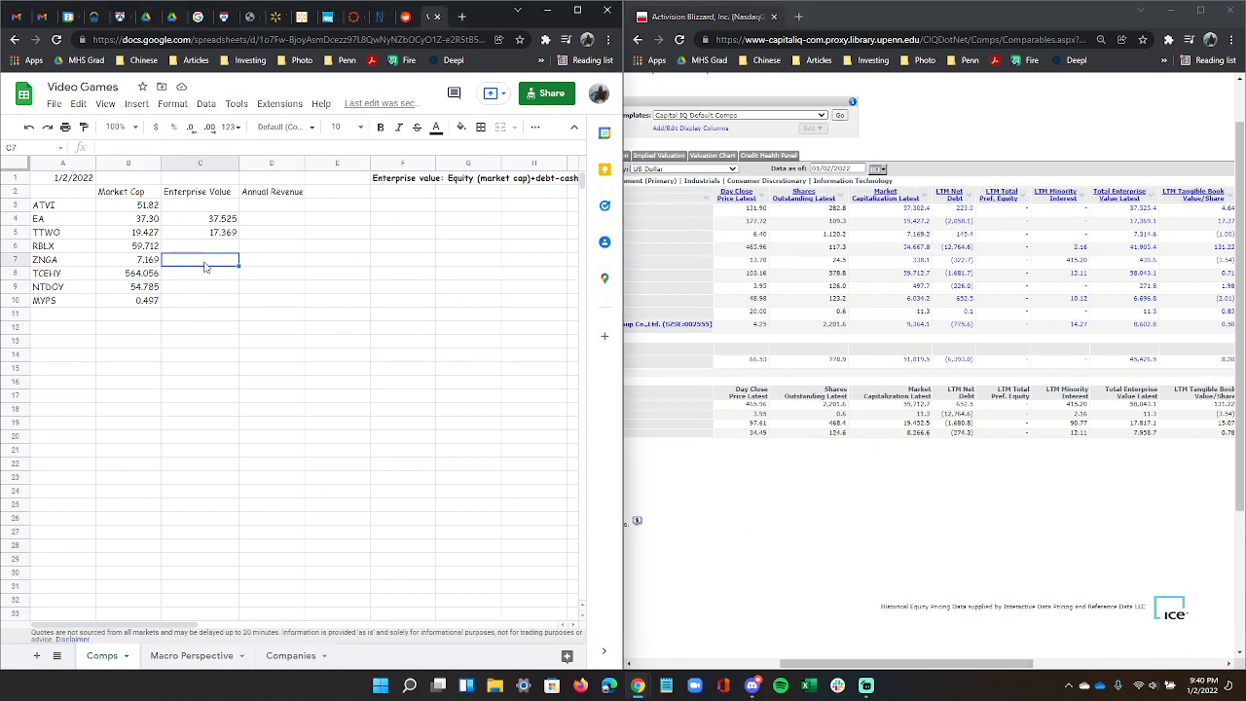
pyautogui.write('7.314')
pyautogui.press('Return')
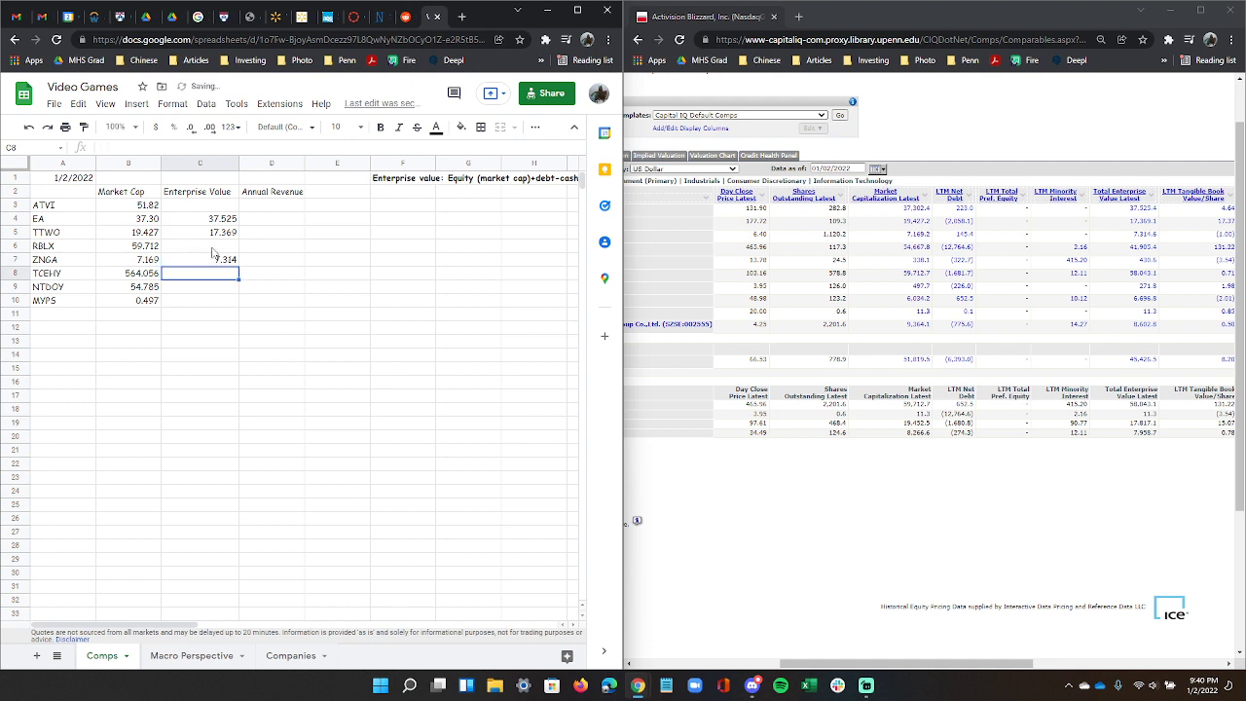
# Enter RBLX's enterprise value from the Capital IQ table as 58.043 in C6.
pyautogui.click(212, 251)
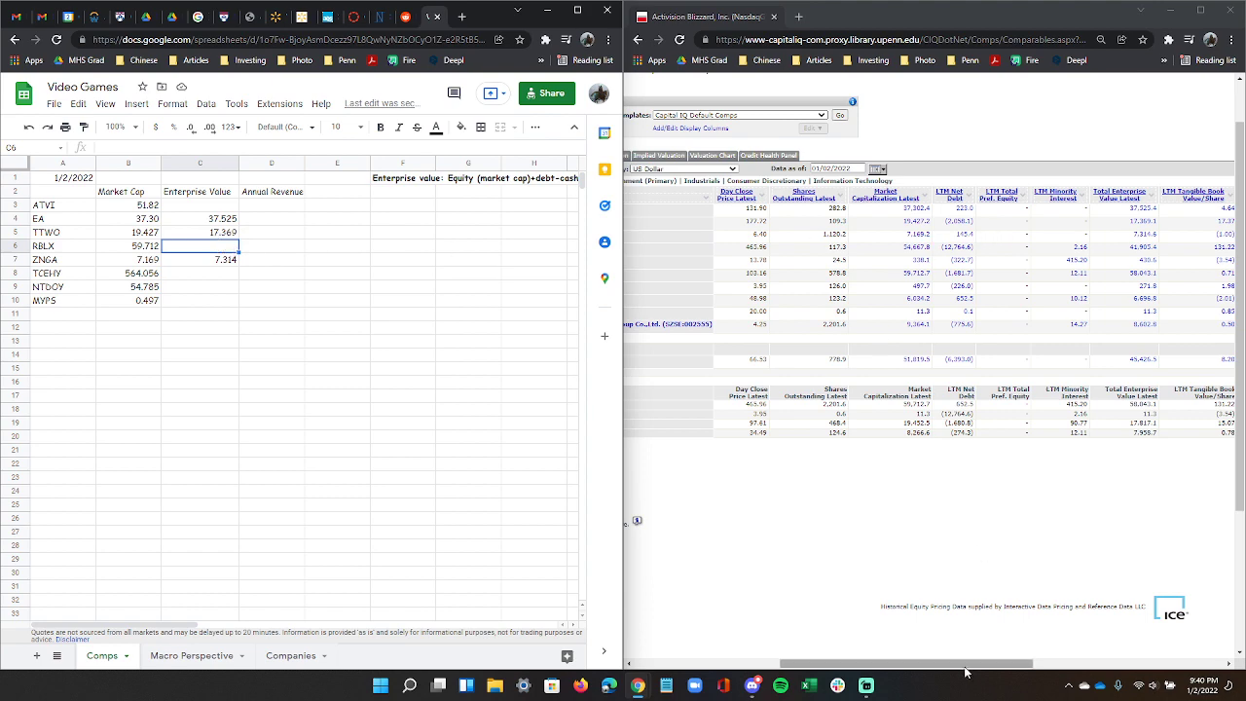
pyautogui.moveTo(966, 672)
pyautogui.mouseDown()
pyautogui.moveTo(873, 679)
pyautogui.moveTo(962, 662)
pyautogui.mouseUp()
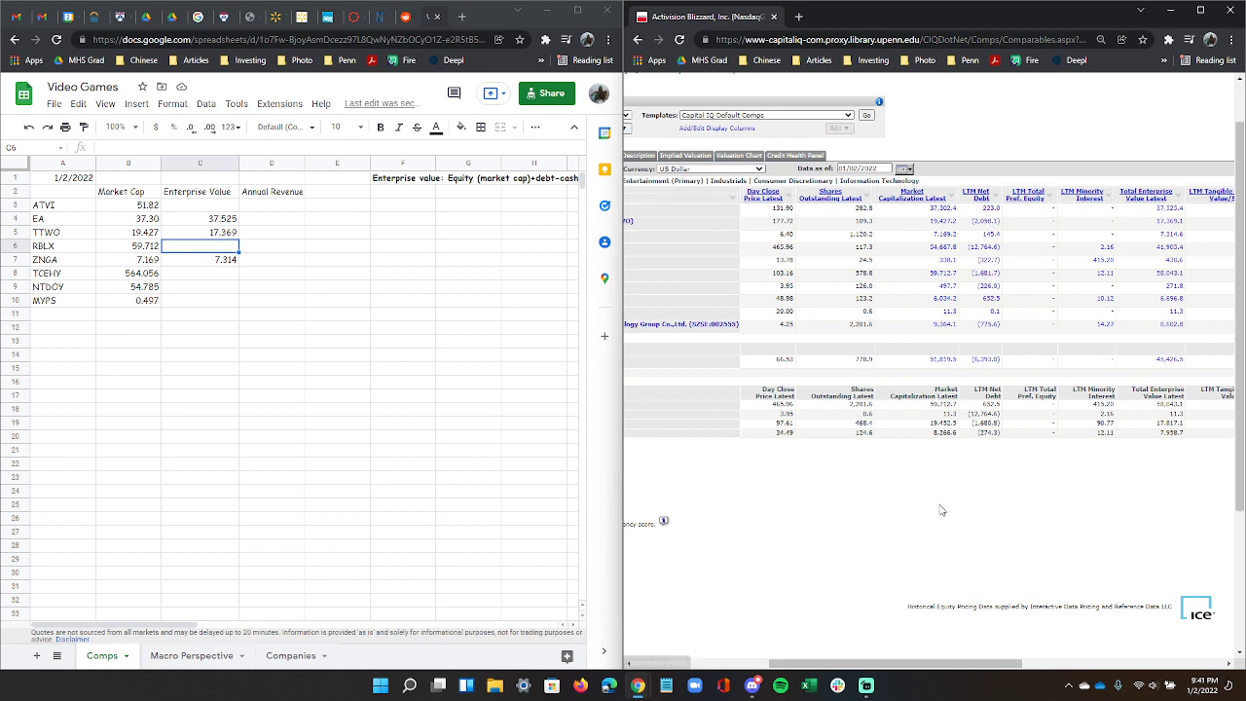
pyautogui.moveTo(944, 661); pyautogui.dragTo(949, 661)
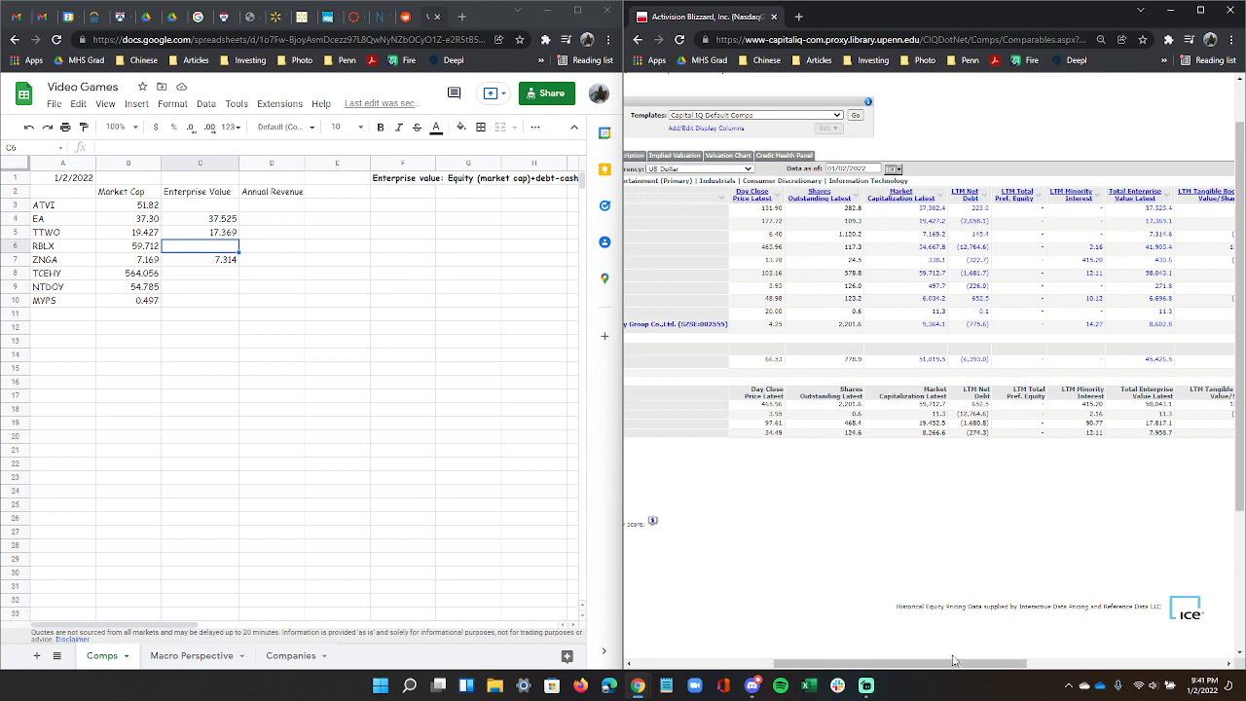
pyautogui.moveTo(941, 669)
pyautogui.mouseDown()
pyautogui.moveTo(889, 669)
pyautogui.moveTo(959, 669)
pyautogui.mouseUp()
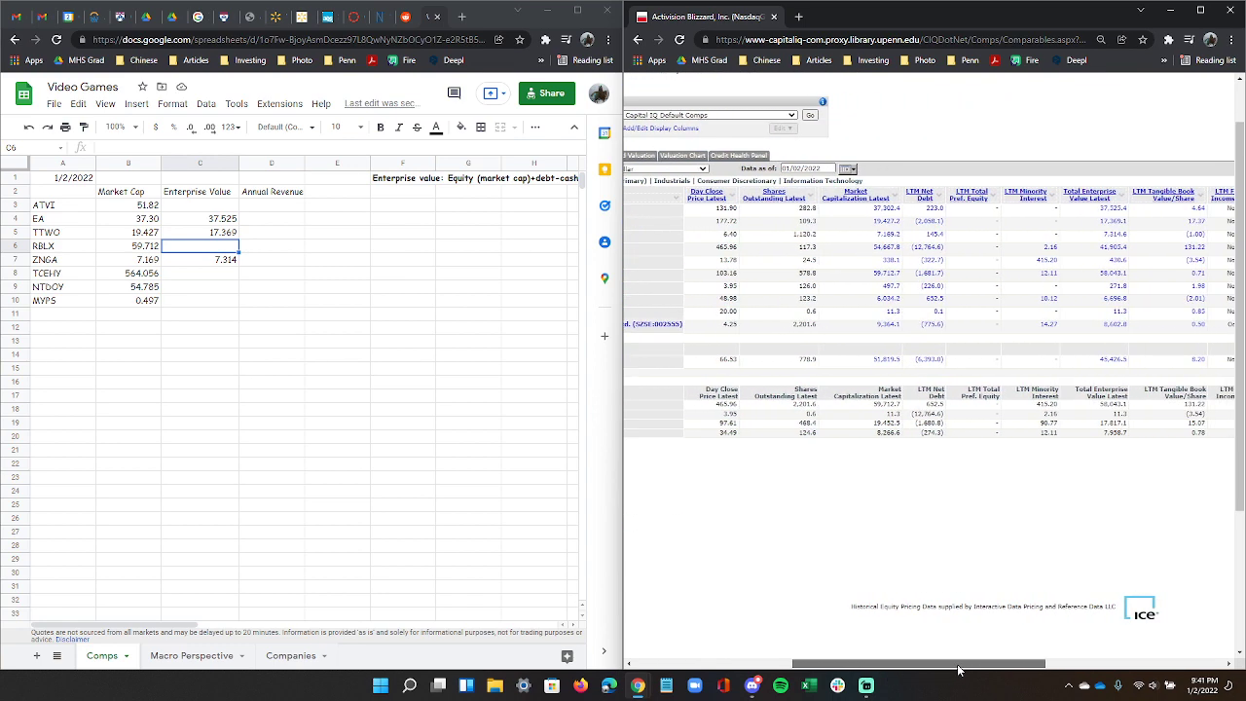
pyautogui.click(200, 276)
pyautogui.click(203, 249)
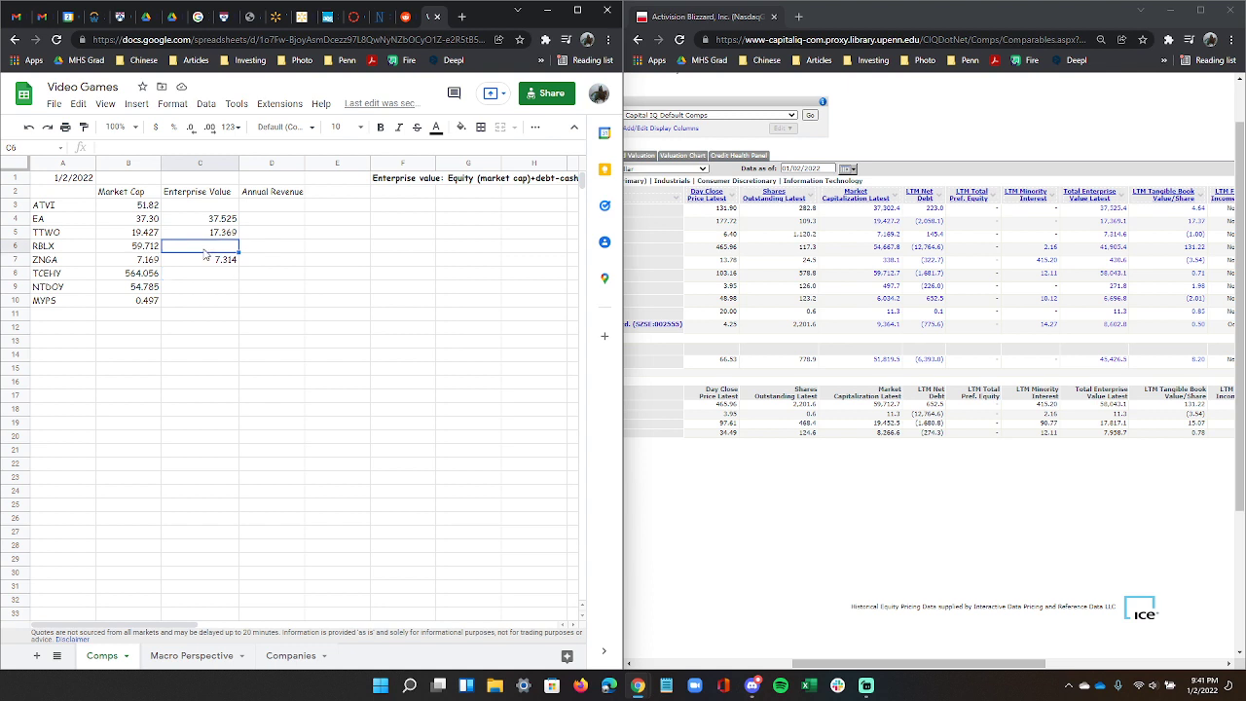
pyautogui.write('58.043')
pyautogui.press('Return')
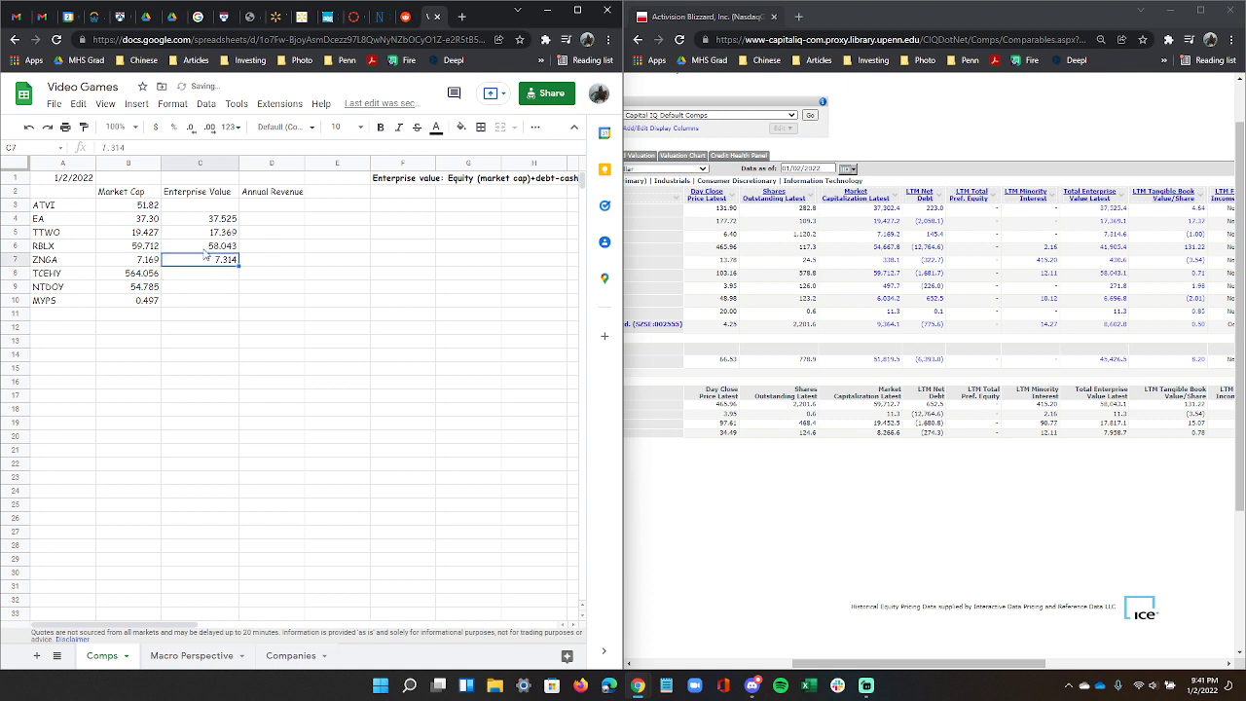
# Enter ATVI's enterprise value from the Capital IQ table as 45.426 in C3.
pyautogui.click(208, 208)
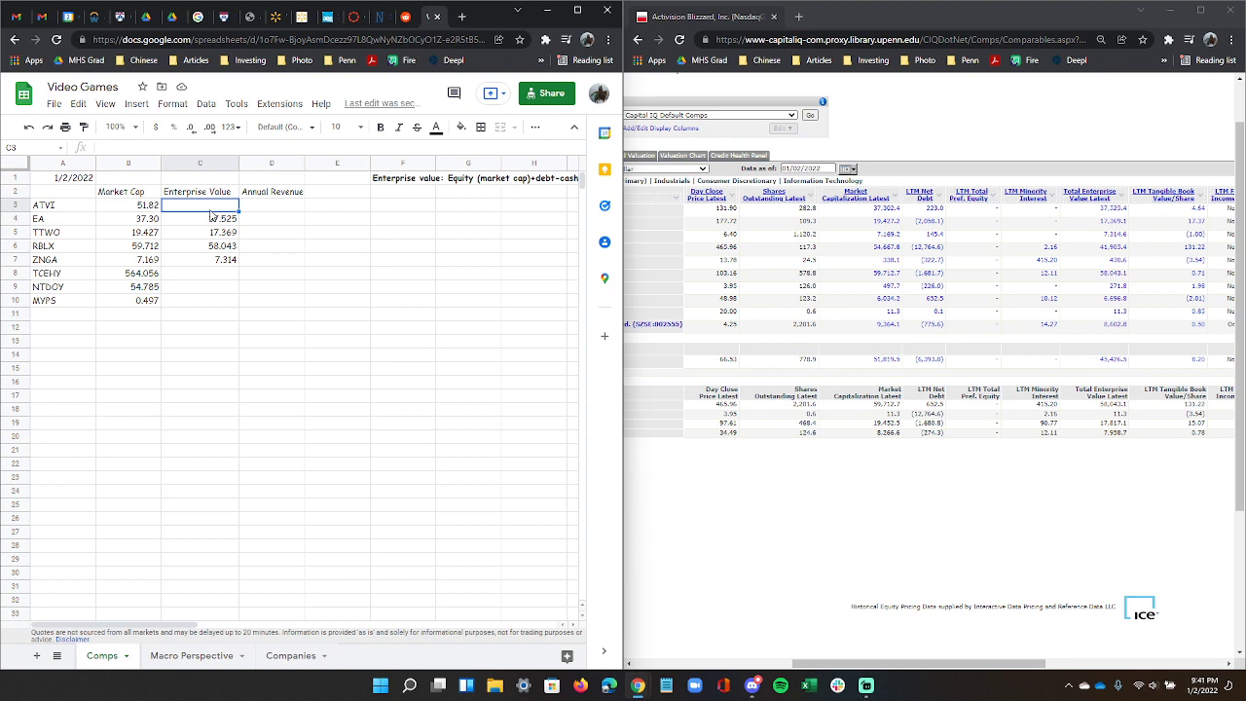
pyautogui.moveTo(1011, 666); pyautogui.dragTo(1034, 672)
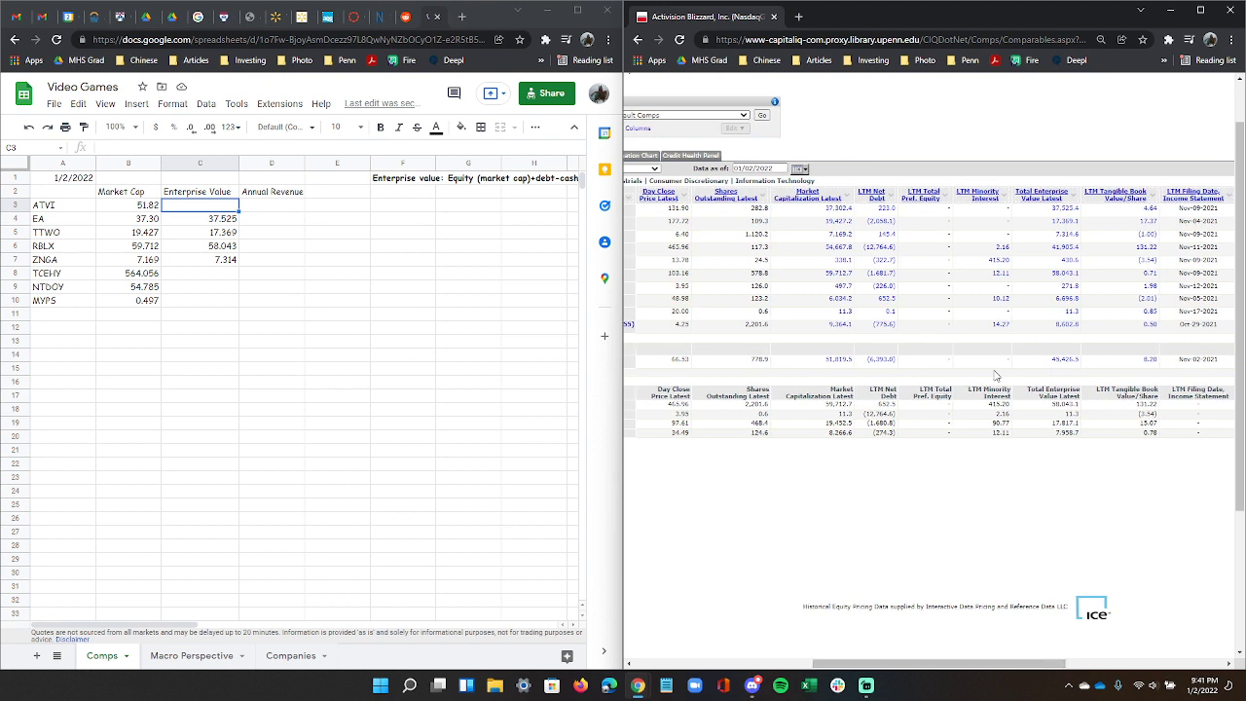
pyautogui.click(208, 208)
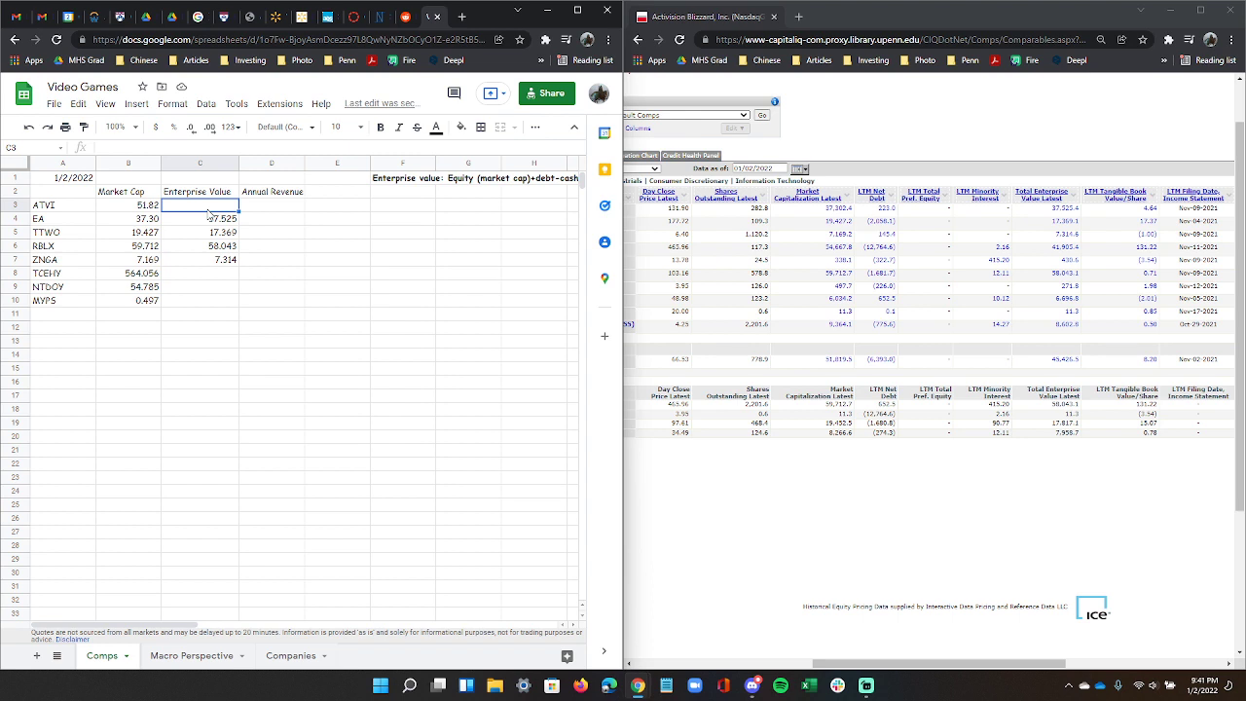
pyautogui.write('45')
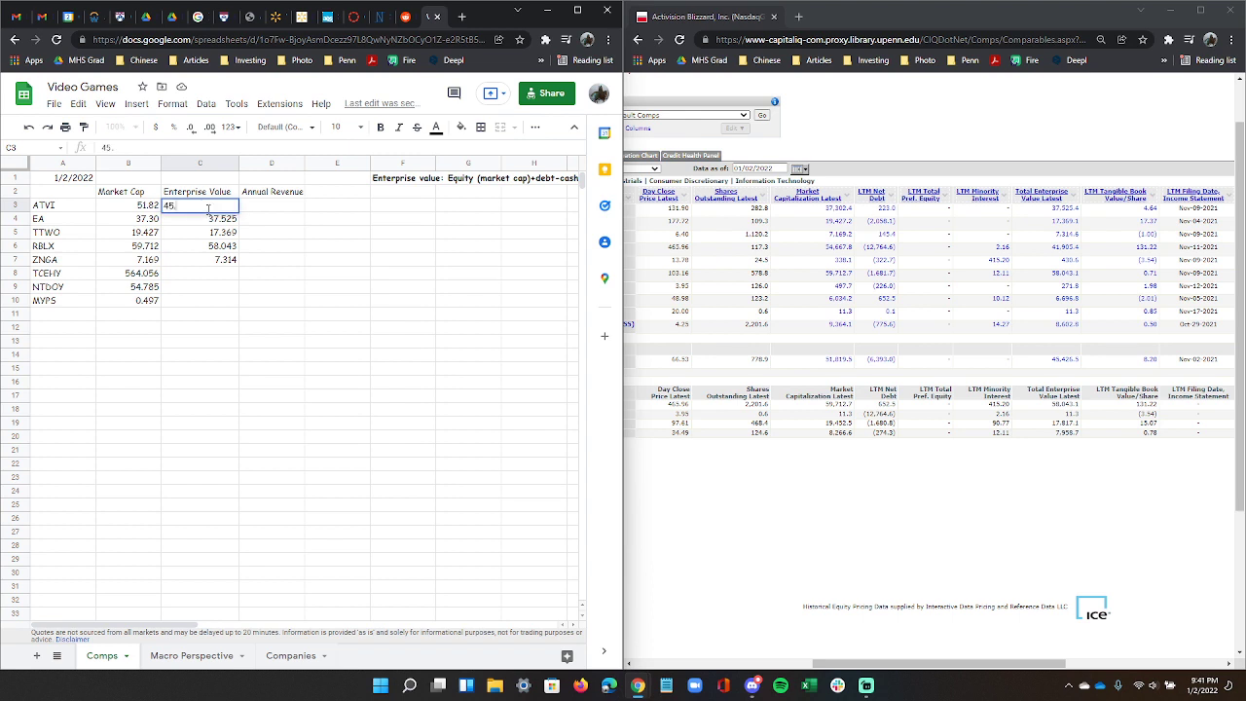
pyautogui.write('.2')
pyautogui.press('BackSpace')
pyautogui.write('426')
pyautogui.press('Return')
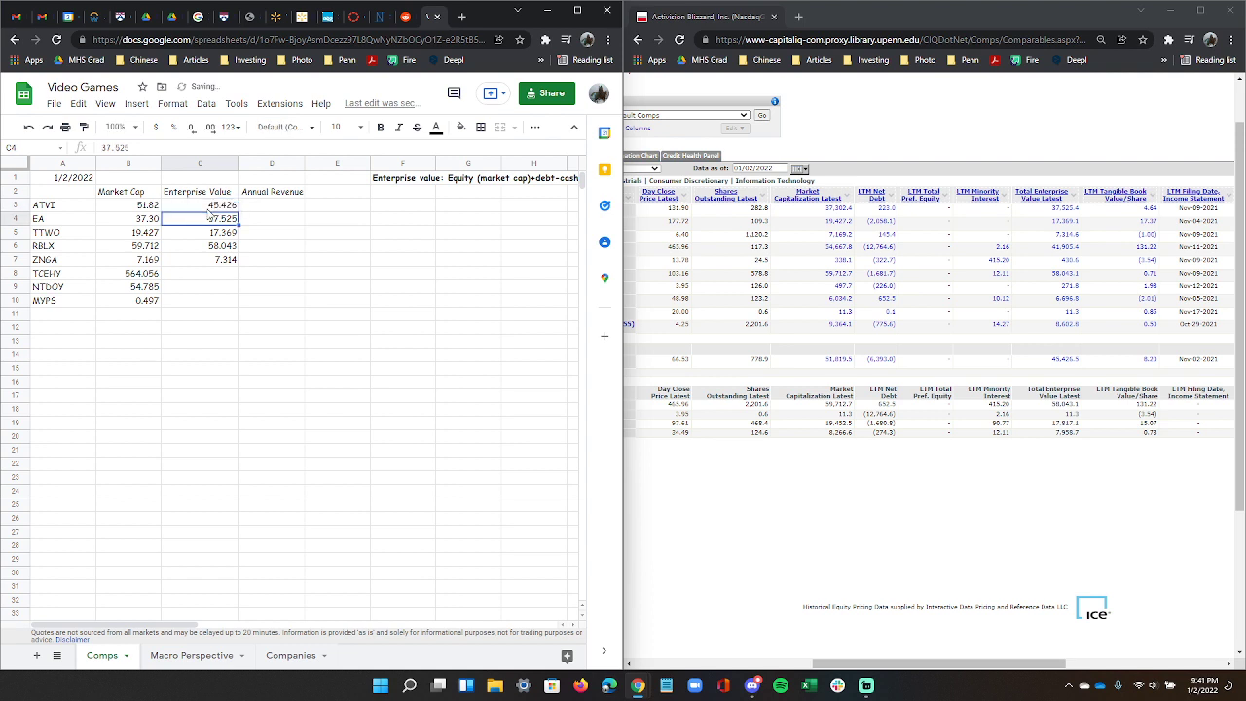
pyautogui.click(203, 275)
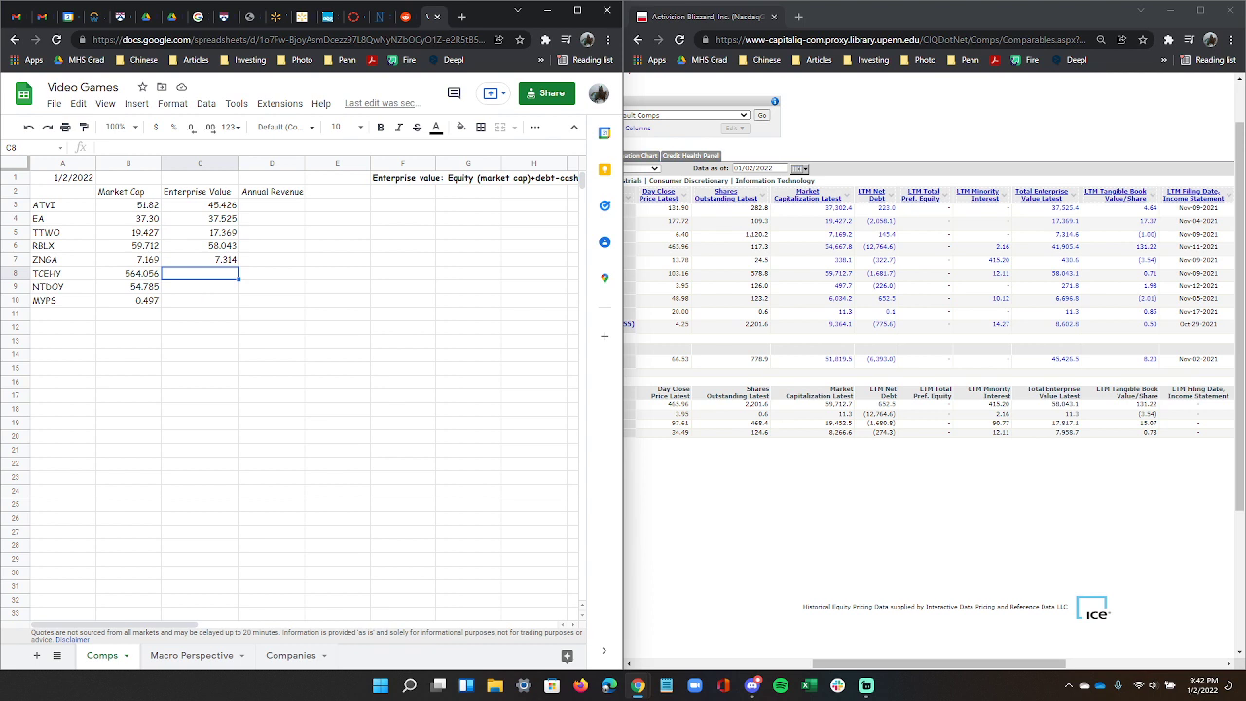
pyautogui.hotkey('alt', 'Tab')
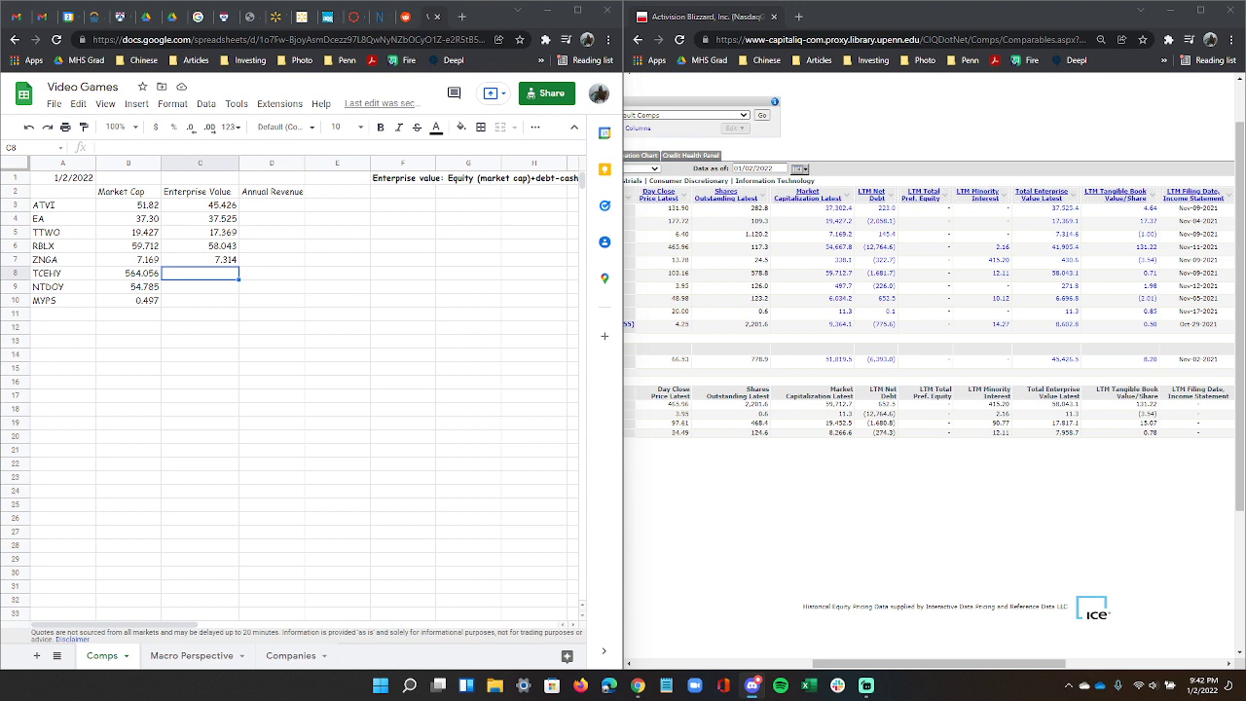
pyautogui.hotkey('alt', 'Tab')
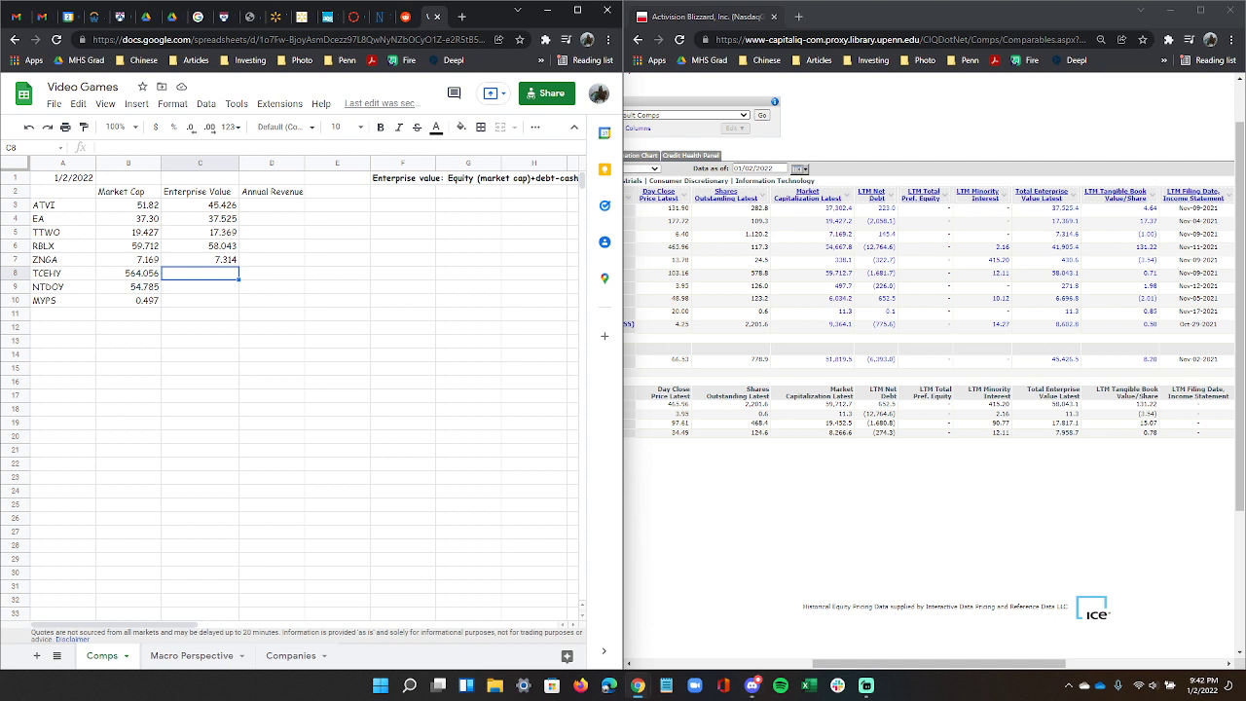
pyautogui.hotkey('alt', 'Tab')
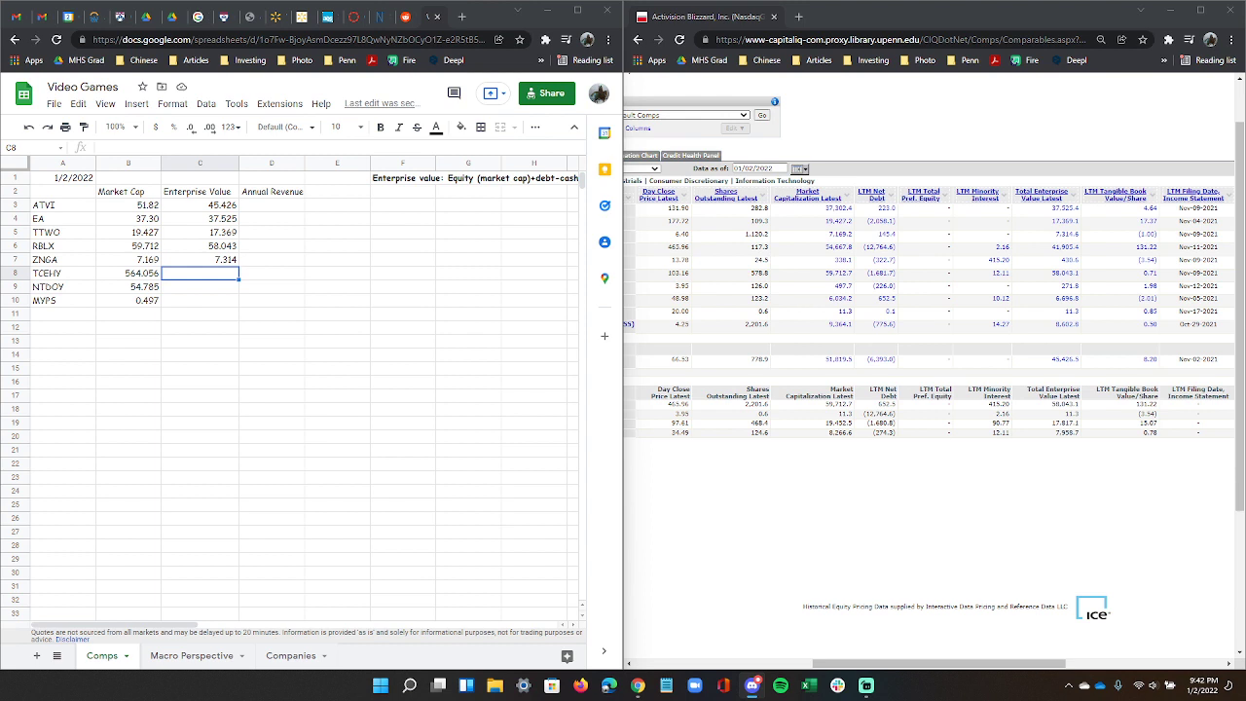
pyautogui.hotkey('alt', 'Tab')
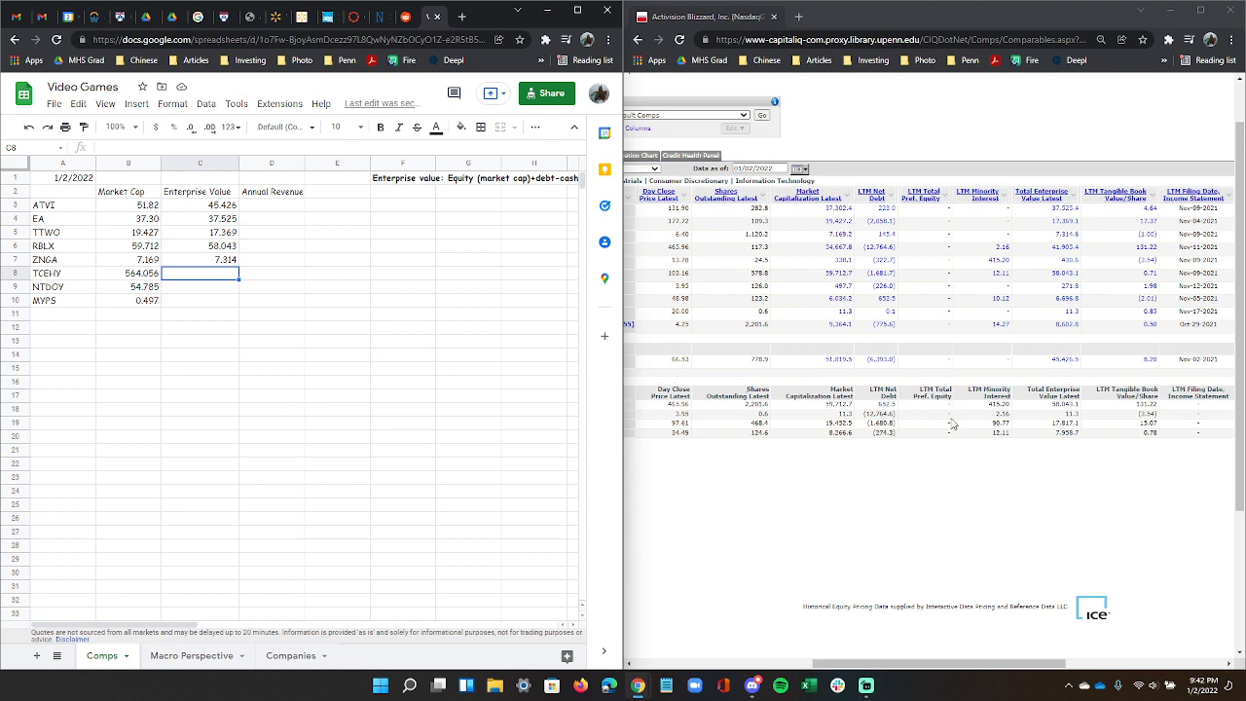
# Duplicate the Activision Blizzard comps page in the browser and open Tencent Holdings' comparable analysis there by searching for tcehy.
pyautogui.moveTo(903, 668); pyautogui.dragTo(777, 667)
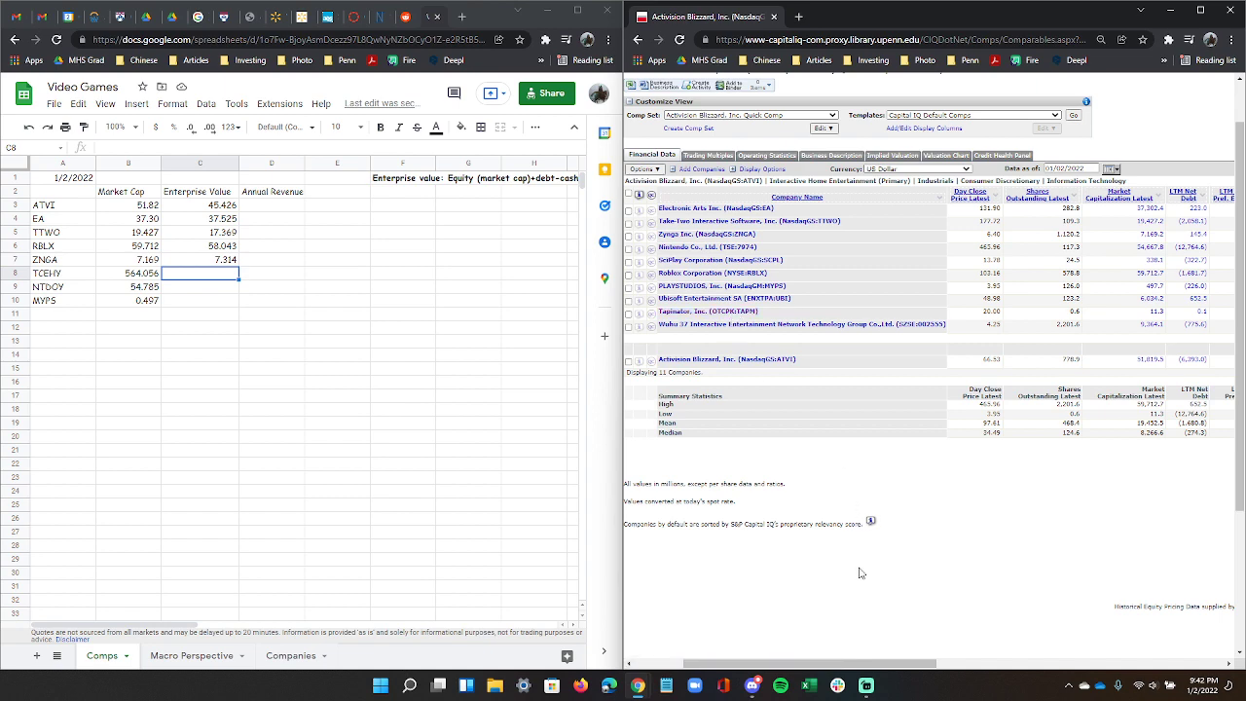
pyautogui.moveTo(813, 666); pyautogui.dragTo(793, 668)
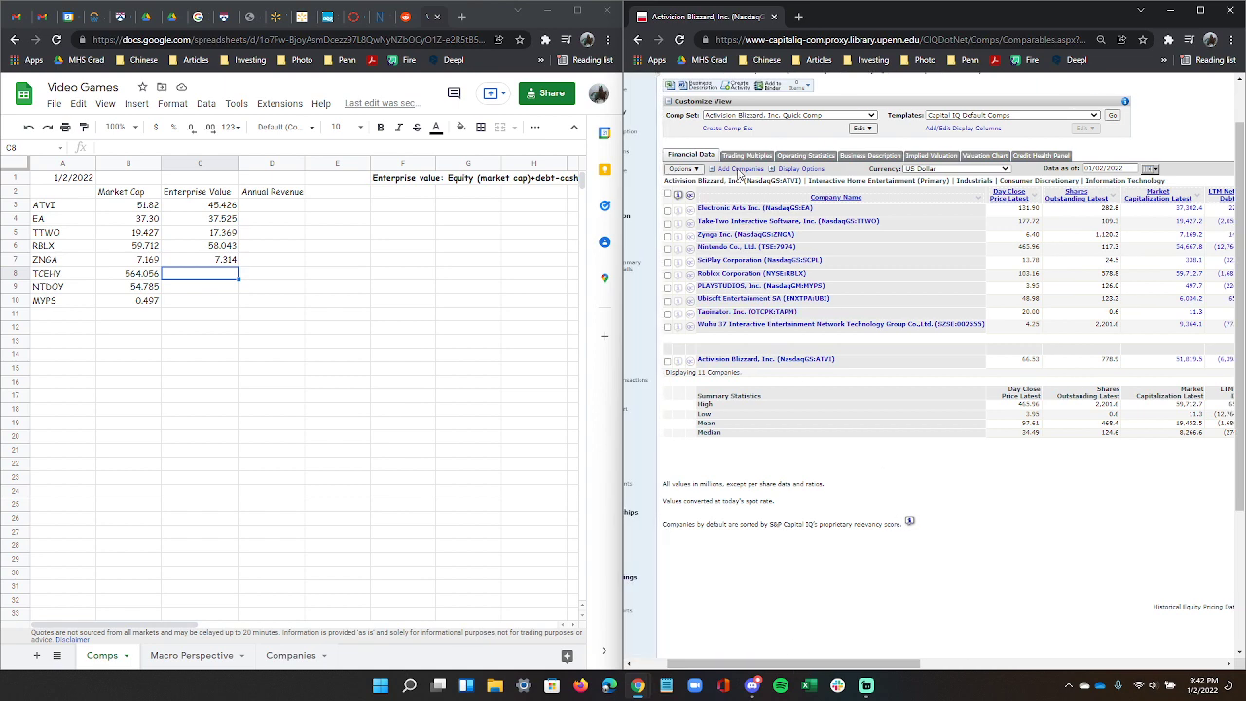
pyautogui.rightClick(707, 25)
pyautogui.click(746, 118)
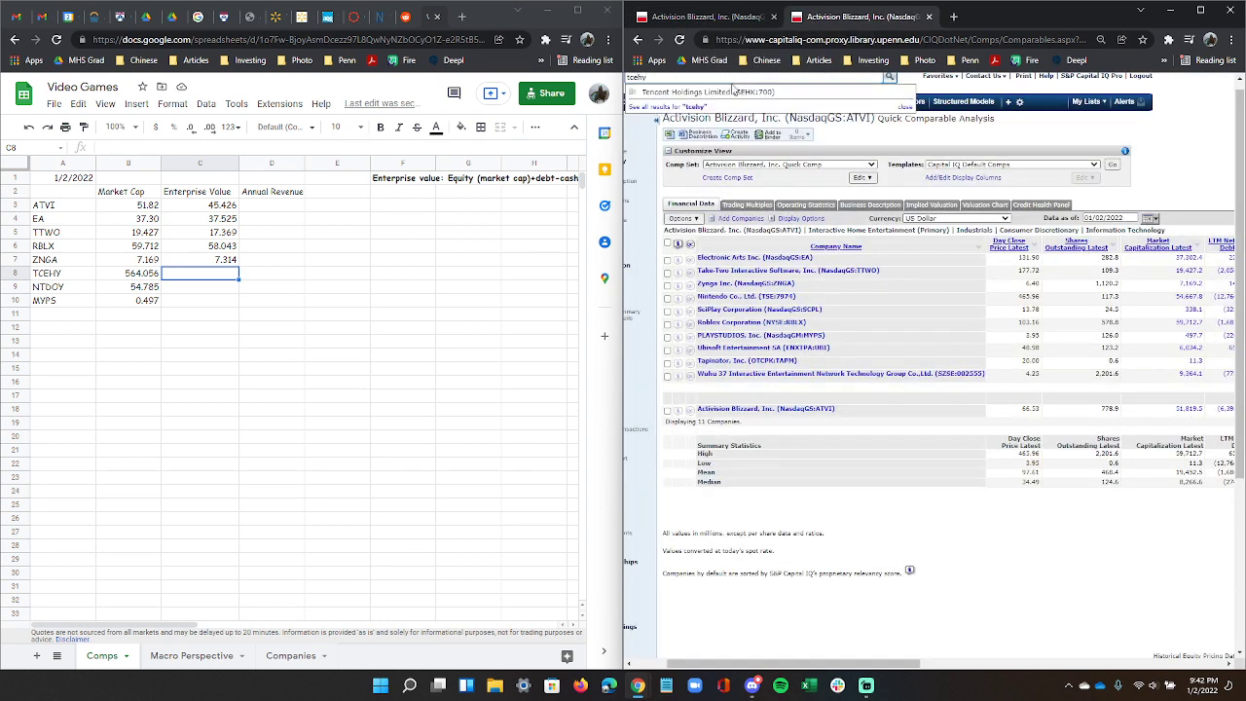
pyautogui.click(711, 101)
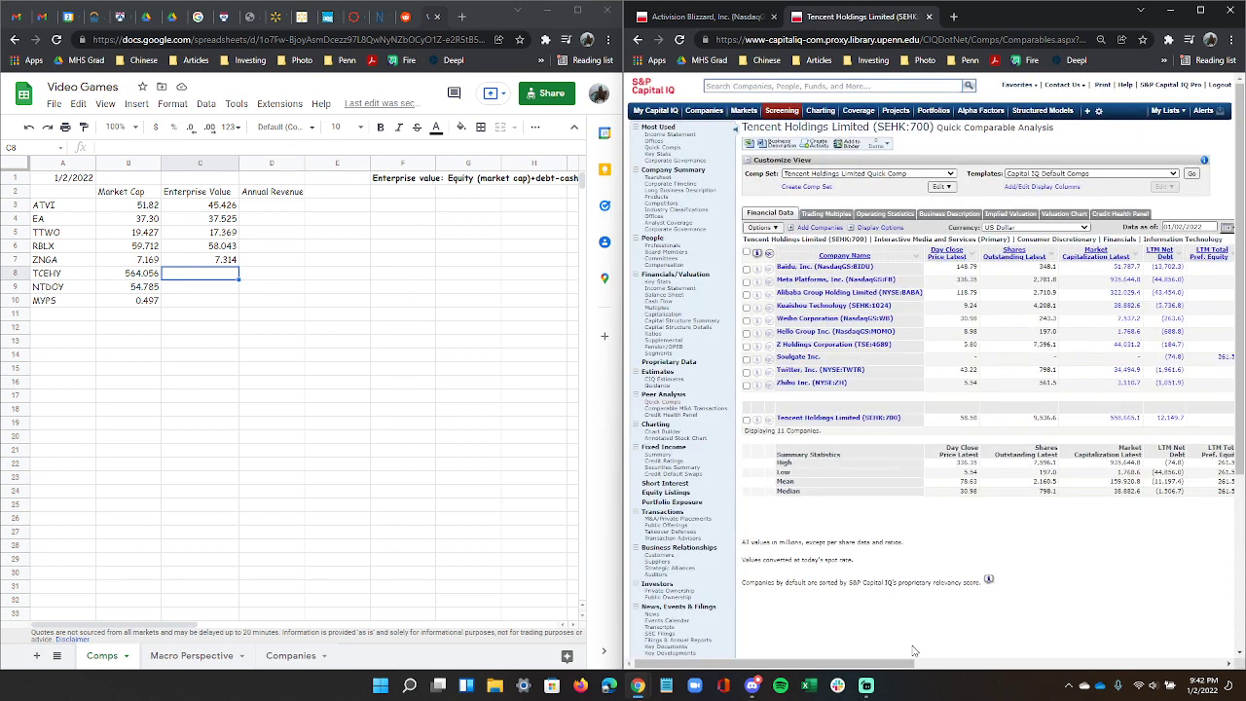
# Replace TCEHY's market cap in B8 with 558,665.10 from Tencent's Capital IQ comps table.
pyautogui.moveTo(887, 663); pyautogui.dragTo(935, 667)
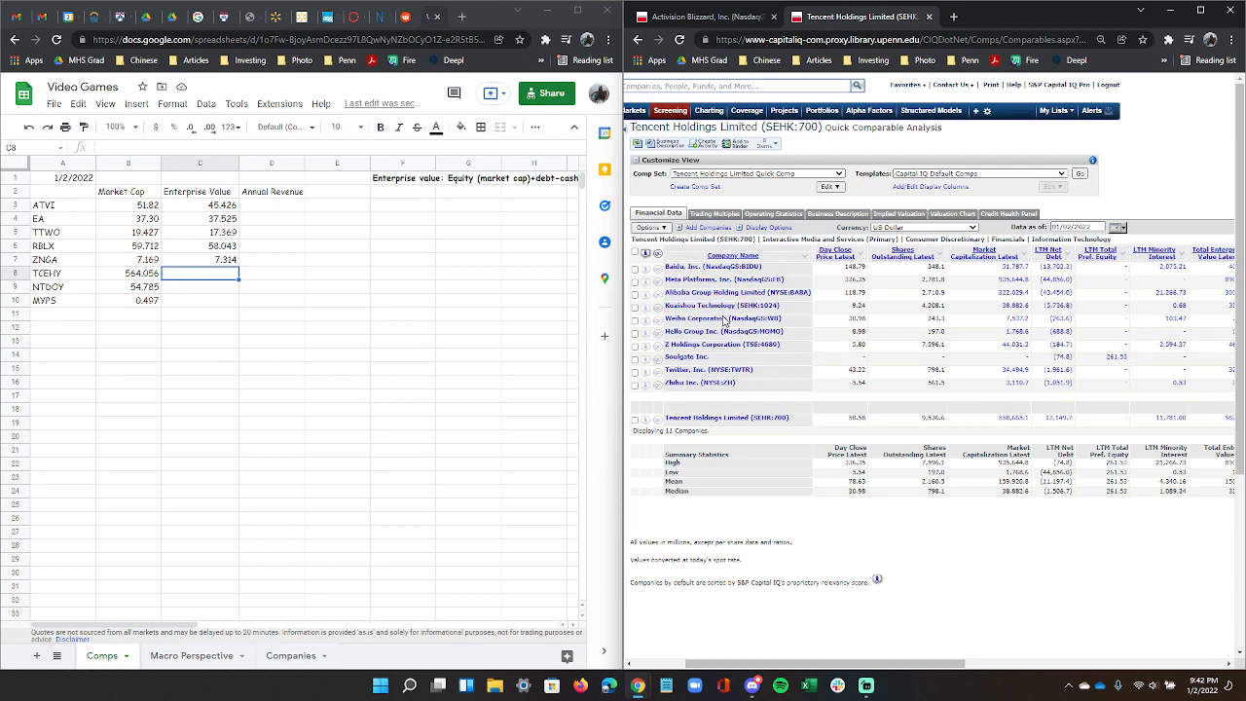
pyautogui.moveTo(922, 663); pyautogui.dragTo(958, 664)
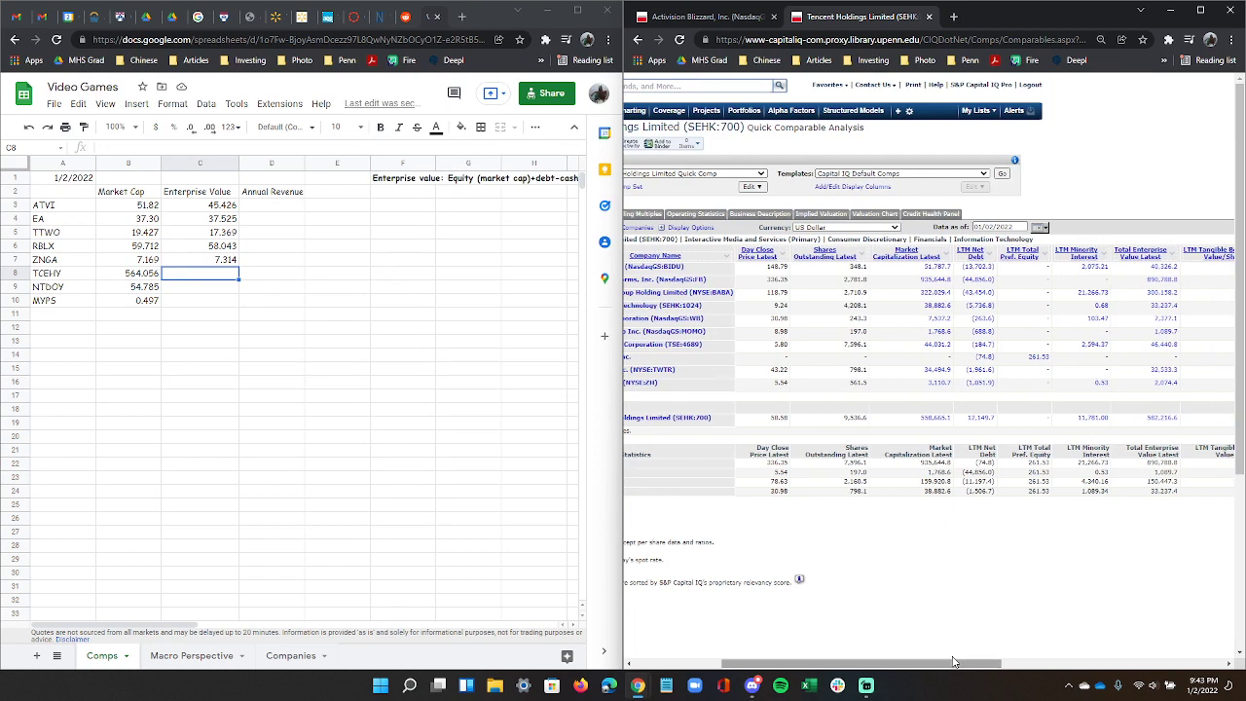
pyautogui.click(155, 276)
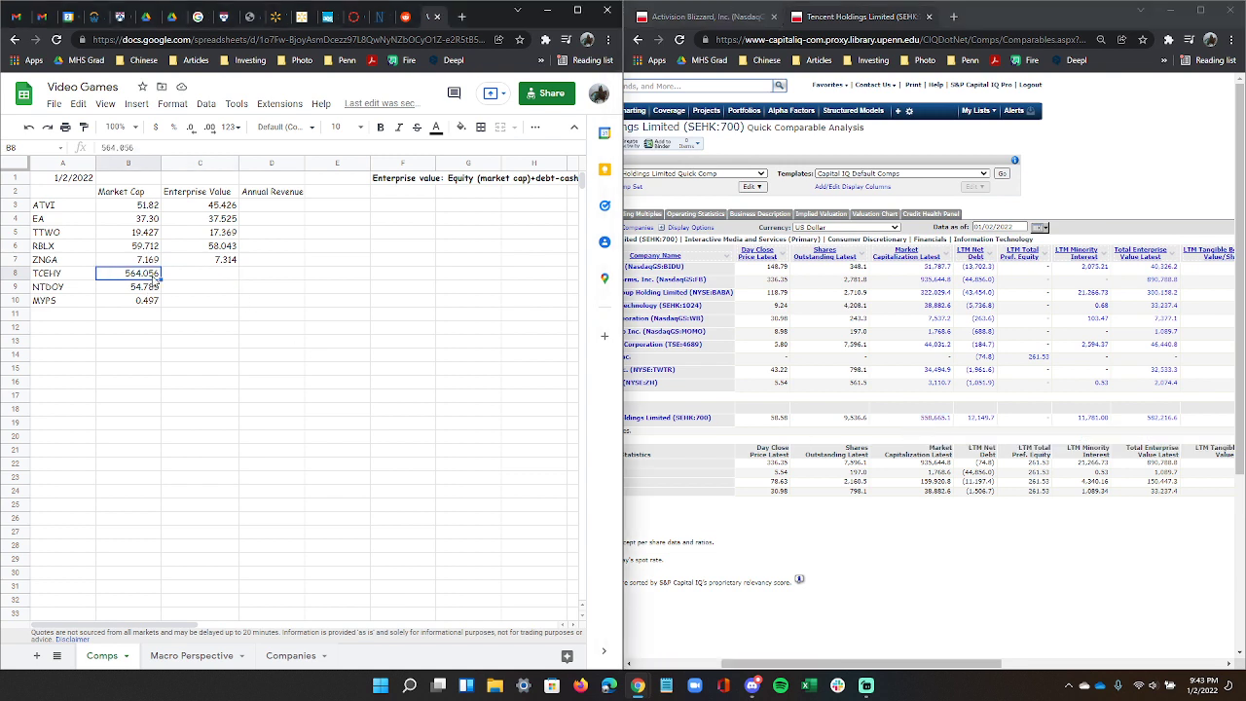
pyautogui.write('55')
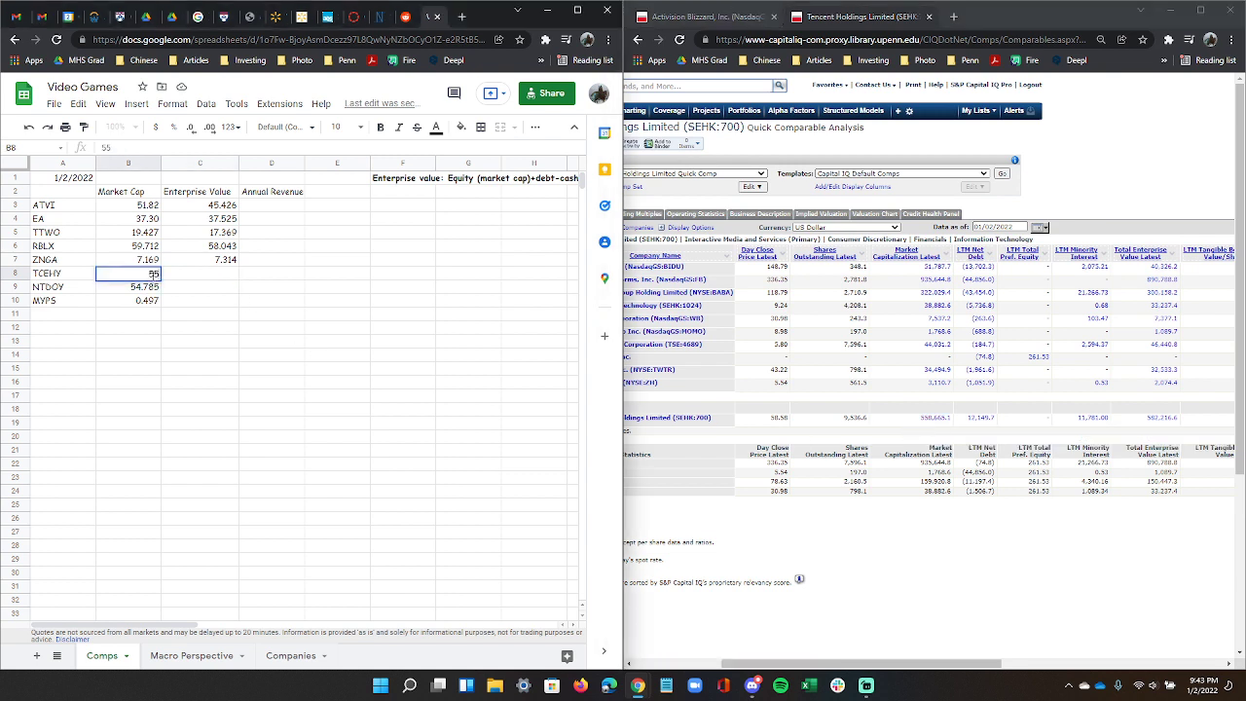
pyautogui.write('8665.1')
pyautogui.press('Return')
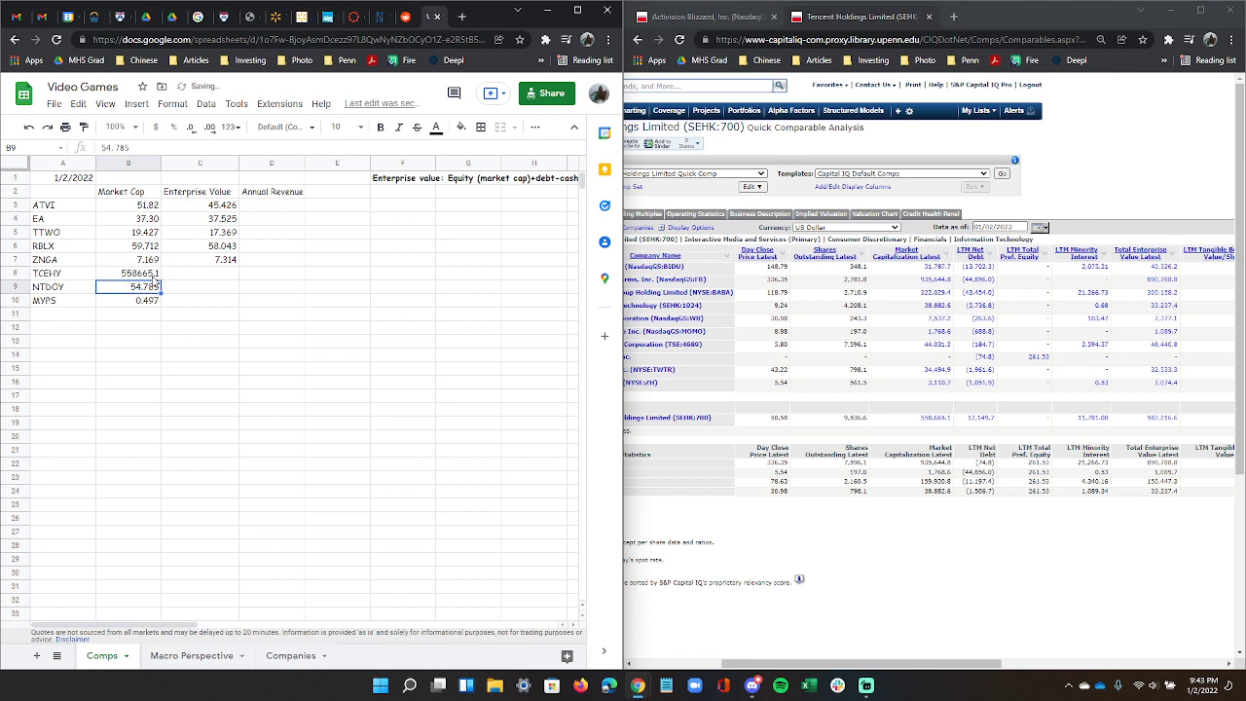
pyautogui.press('Up')
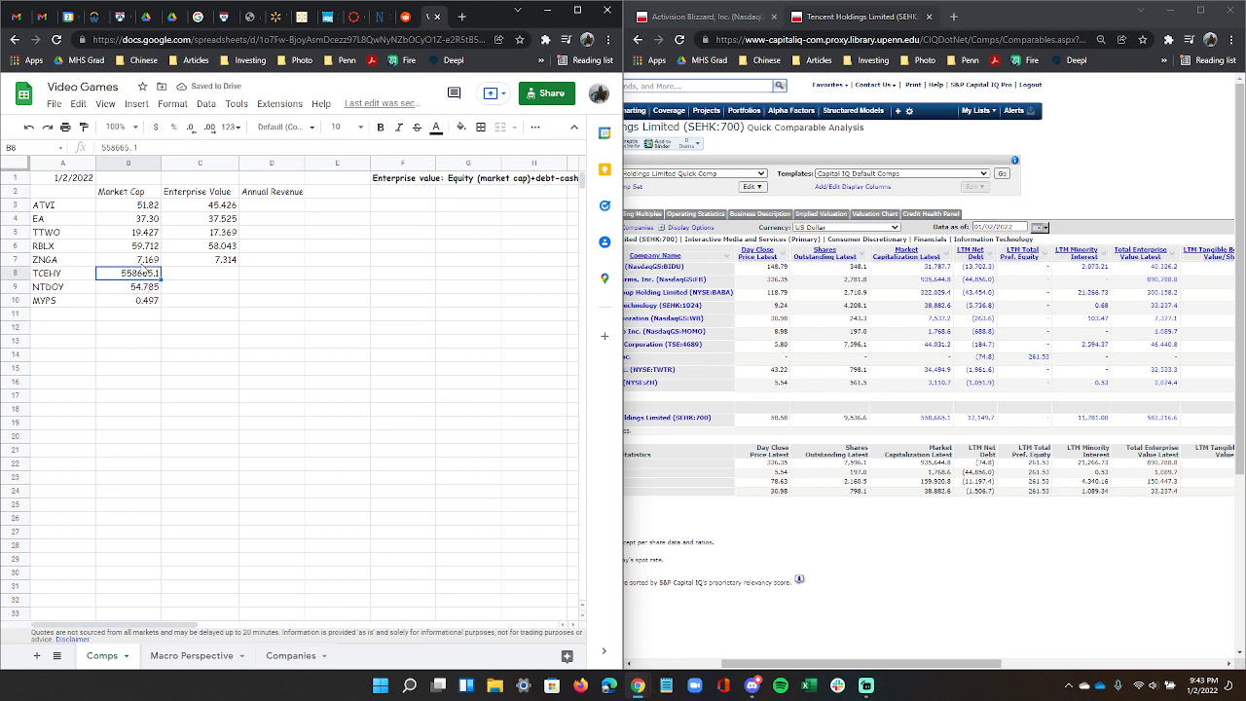
pyautogui.click(132, 147)
pyautogui.write('0')
pyautogui.press('Return')
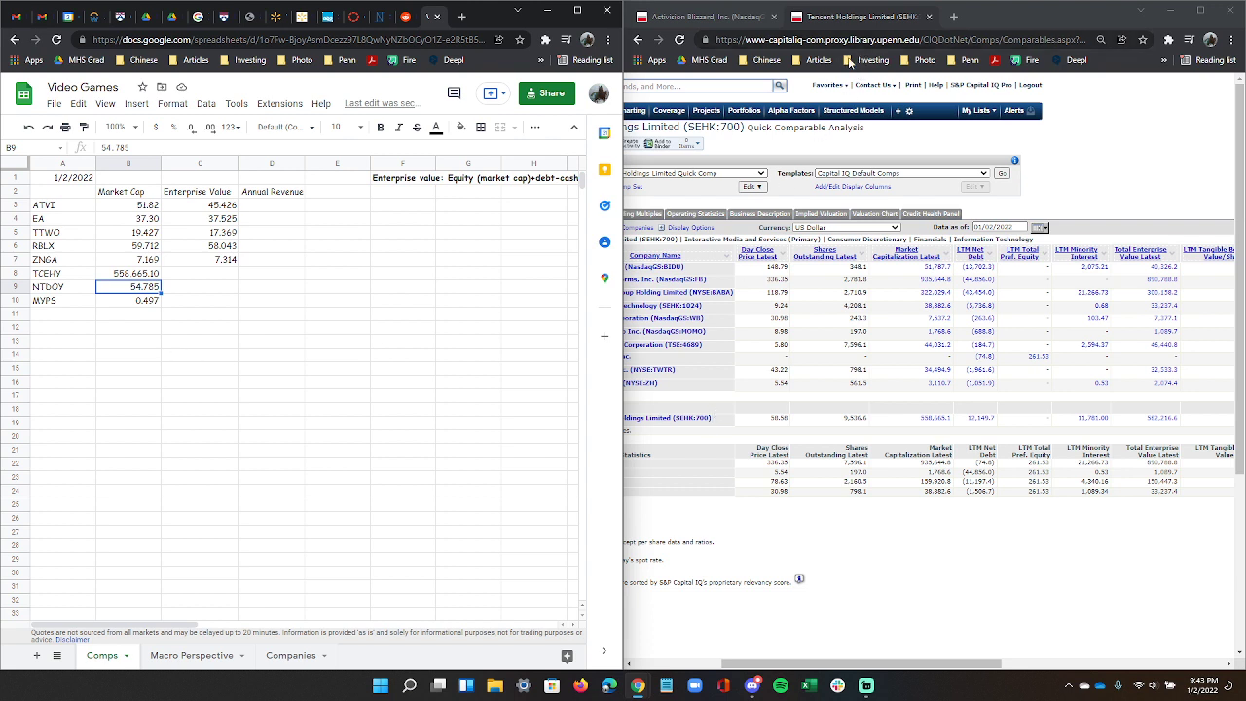
# Duplicate the Tencent comps page in the browser and open Nintendo's comparable analysis there by searching for ntdoy.
pyautogui.rightClick(870, 20)
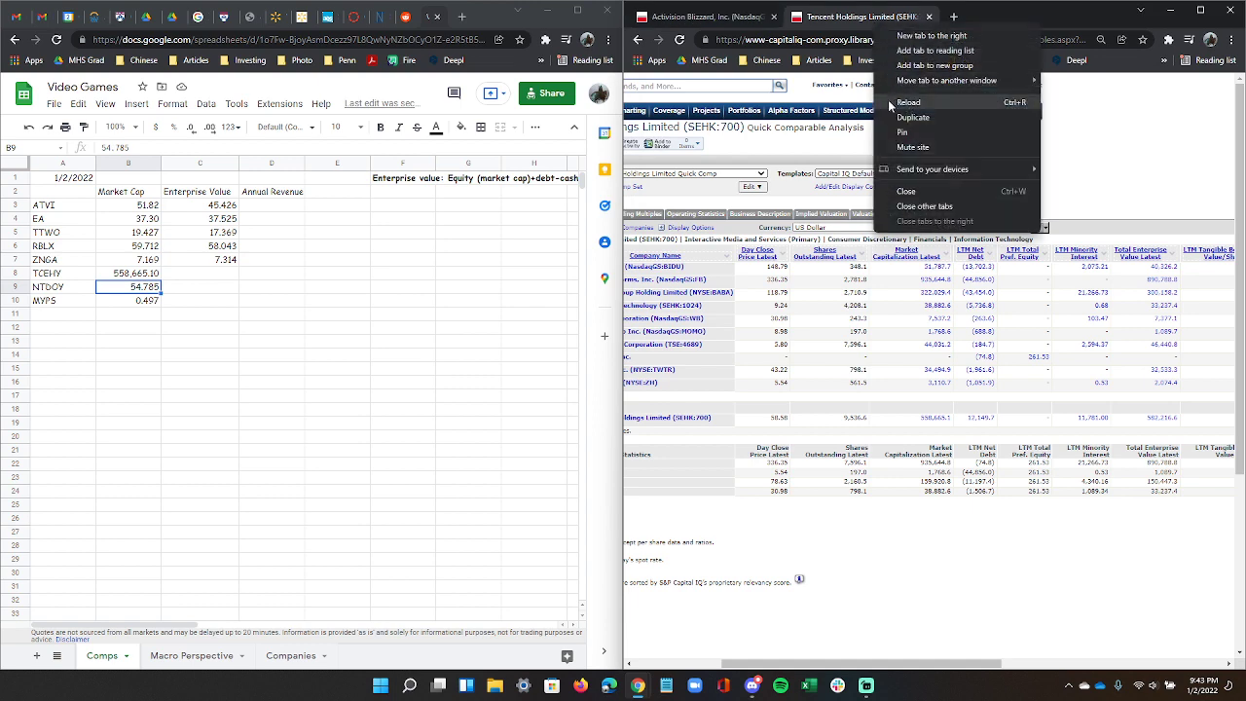
pyautogui.click(930, 121)
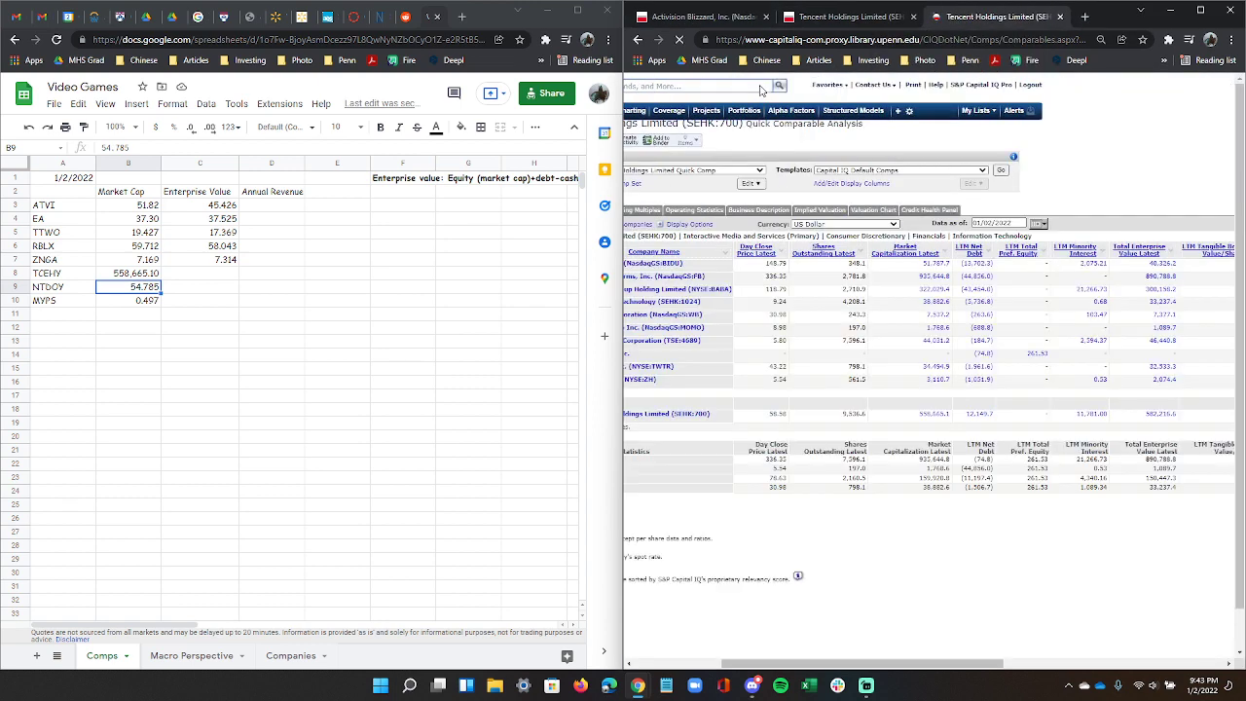
pyautogui.click(762, 86)
pyautogui.write('ntdoy')
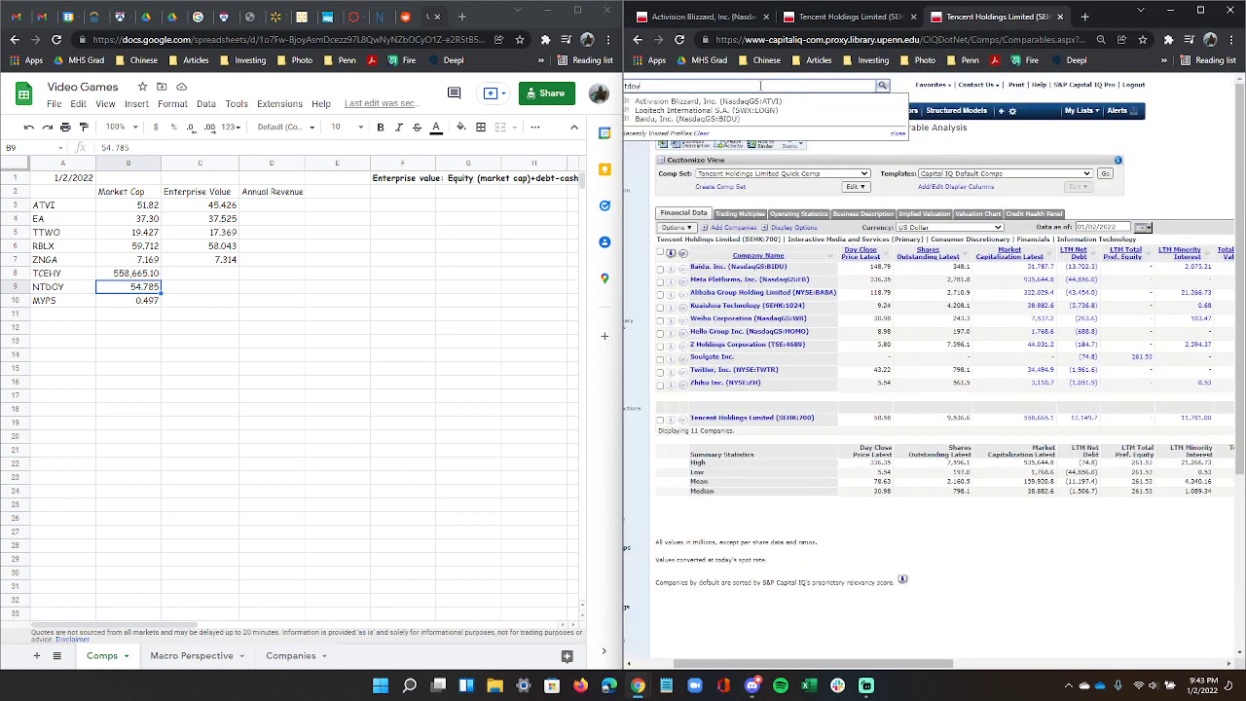
pyautogui.press('Return')
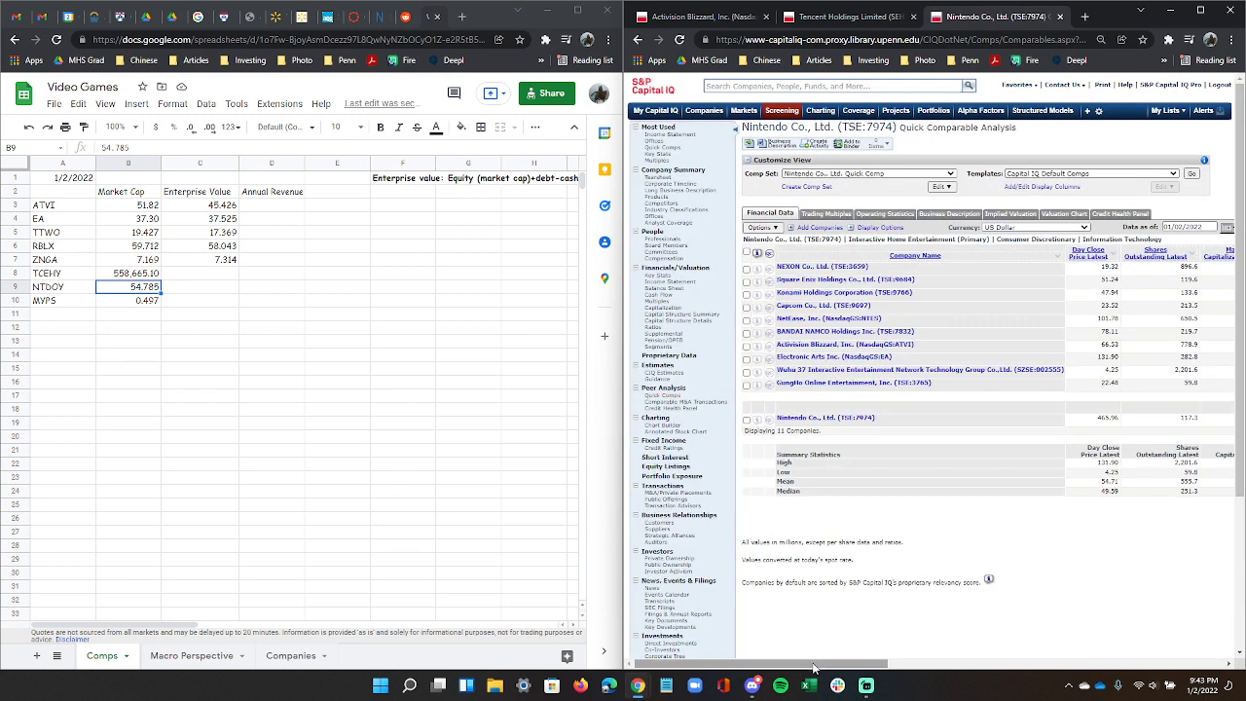
# Replace NTDOY's market cap in B9 with 54.667, read in billions from Nintendo's Capital IQ comps table.
pyautogui.moveTo(815, 668); pyautogui.dragTo(865, 668)
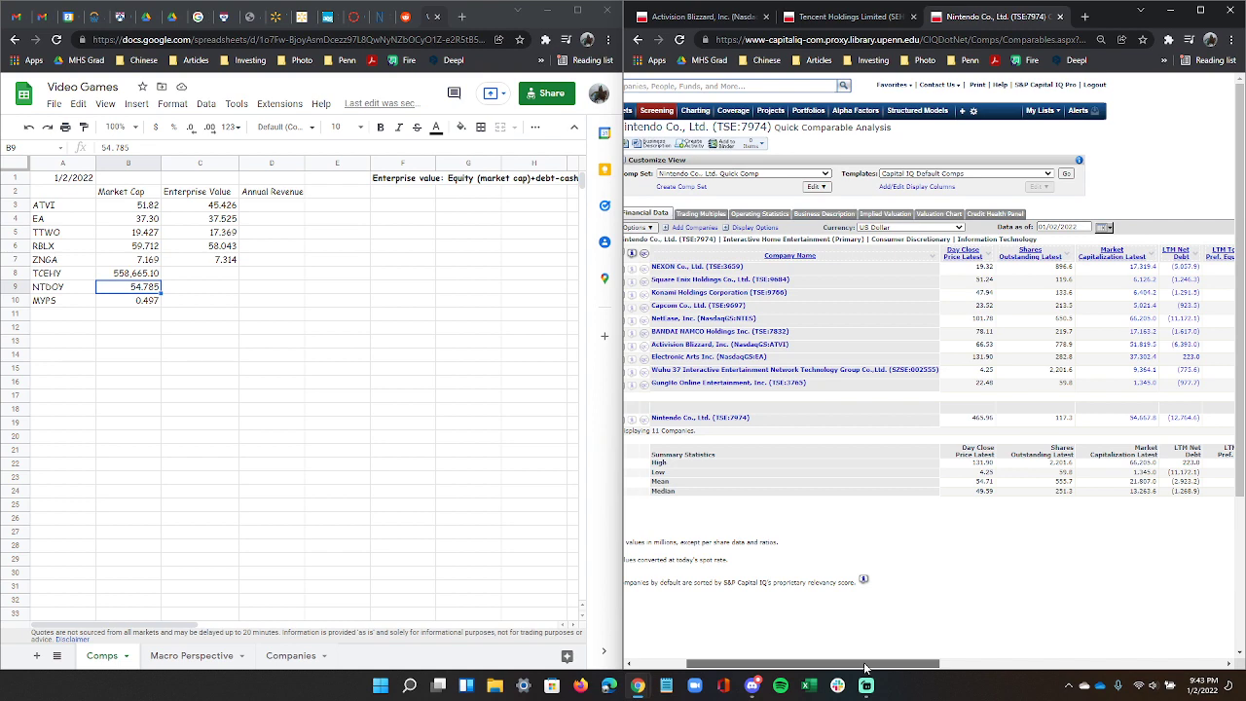
pyautogui.moveTo(865, 668); pyautogui.dragTo(855, 655)
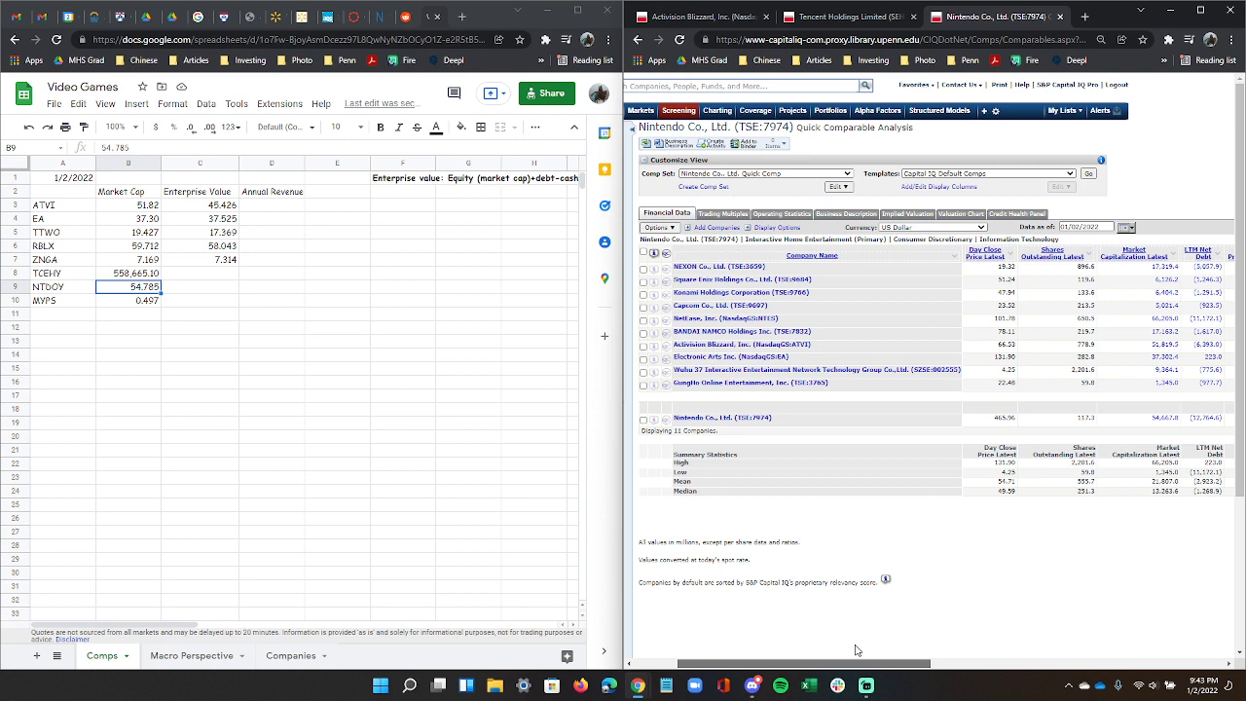
pyautogui.moveTo(856, 649); pyautogui.dragTo(878, 649)
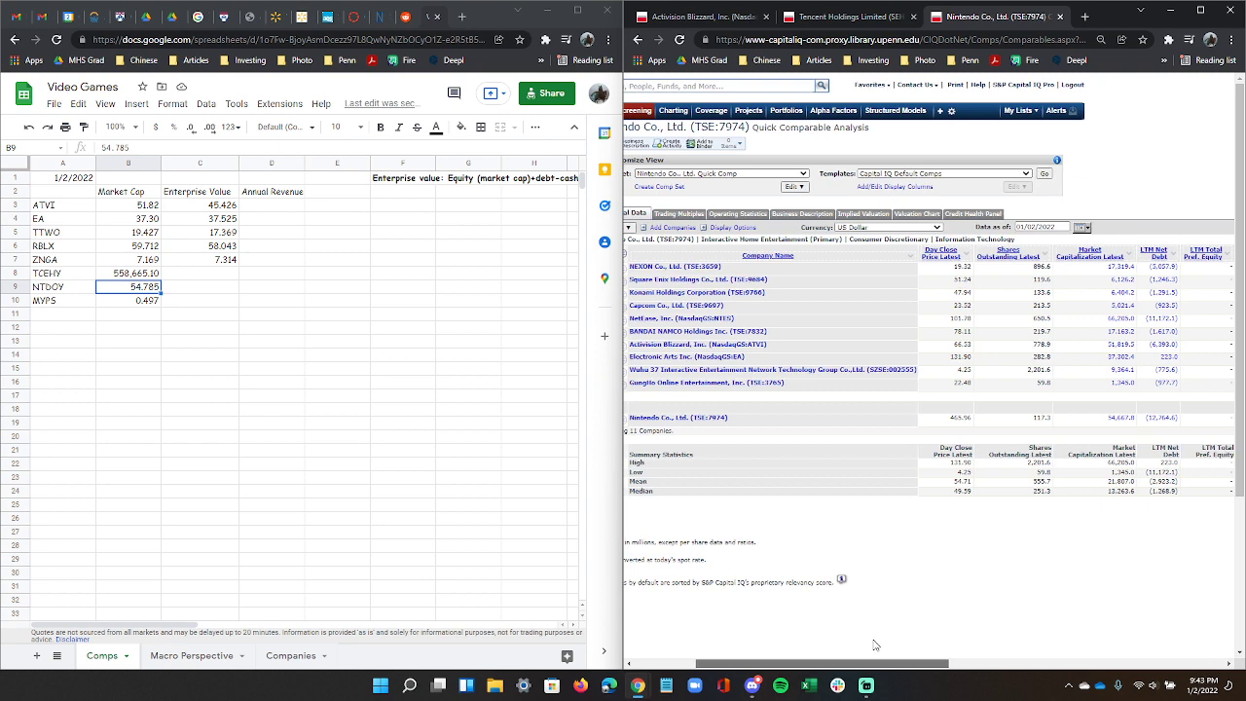
pyautogui.click(136, 291)
pyautogui.write('54.')
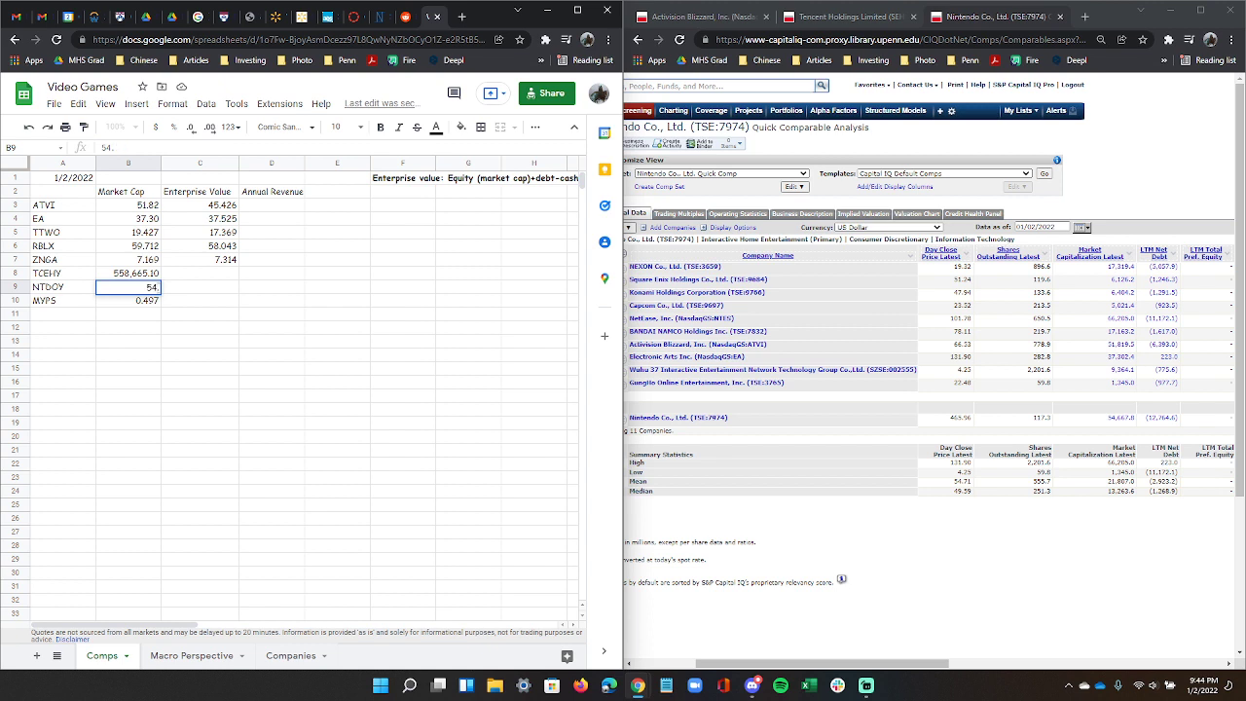
pyautogui.write('667')
pyautogui.press('Return')
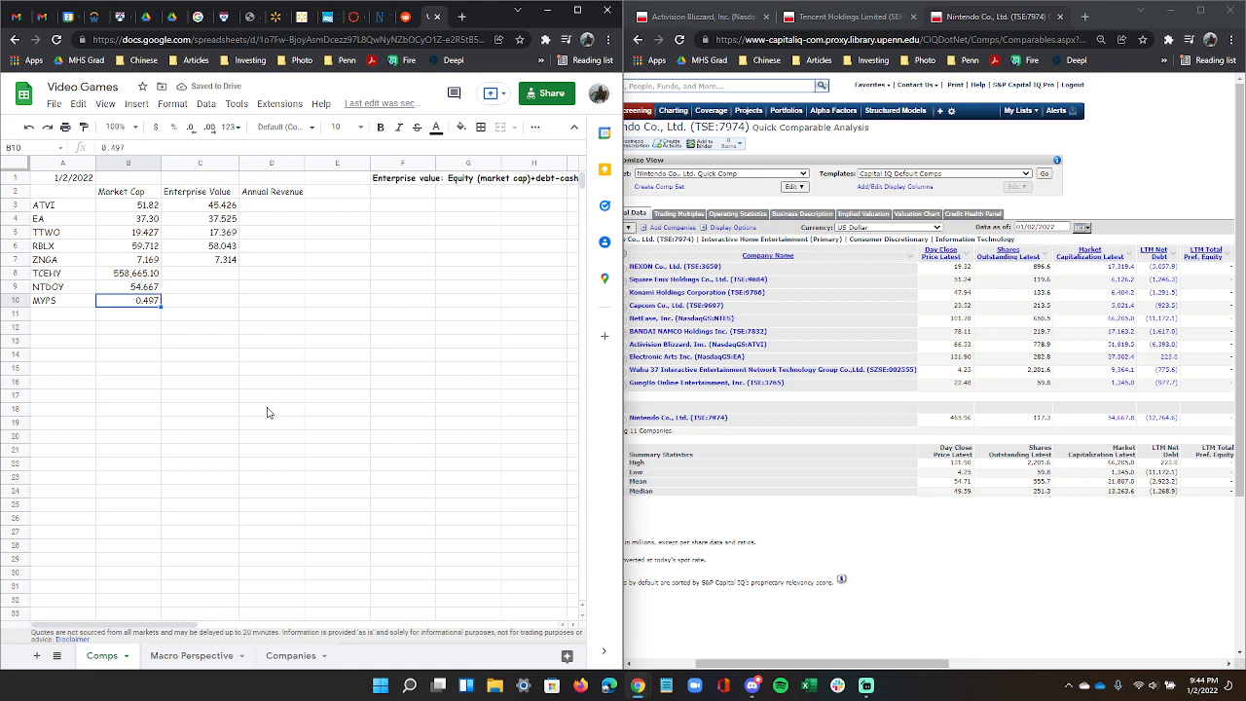
# Enter NTDOY's total enterprise value from Nintendo's Capital IQ comps table as 41.905 in C9.
pyautogui.moveTo(765, 666); pyautogui.dragTo(915, 649)
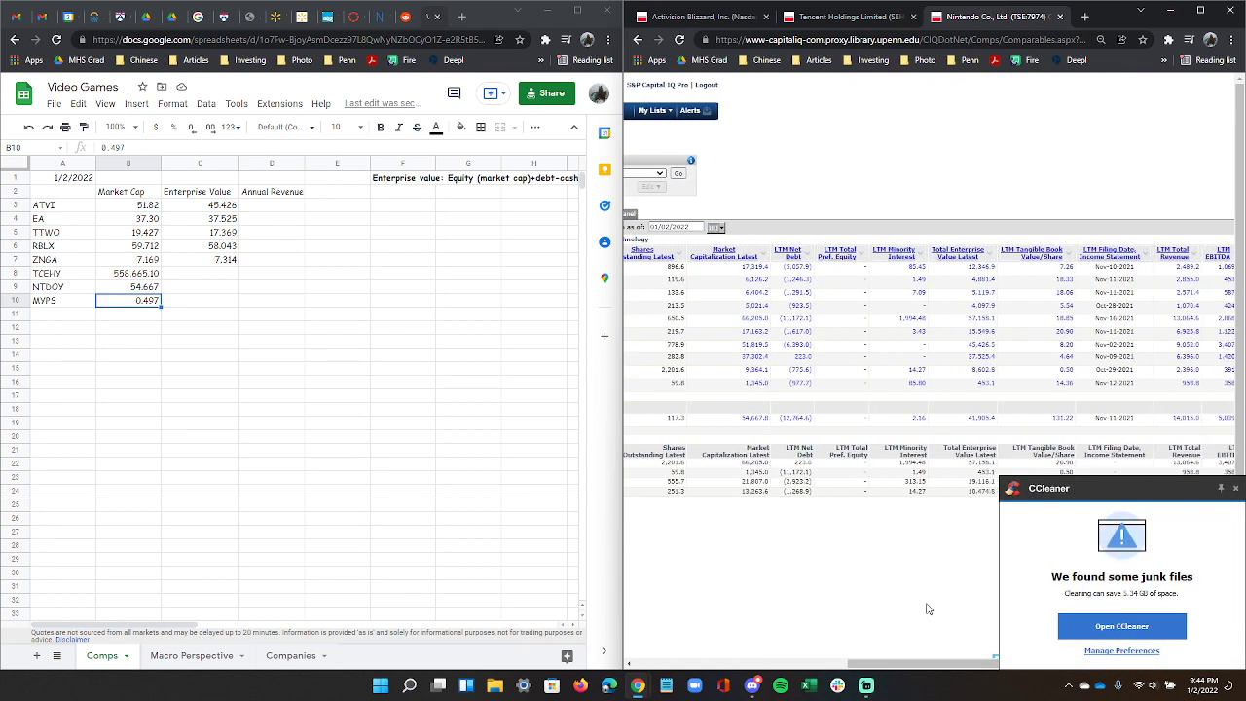
pyautogui.click(191, 277)
pyautogui.click(192, 290)
pyautogui.write('4')
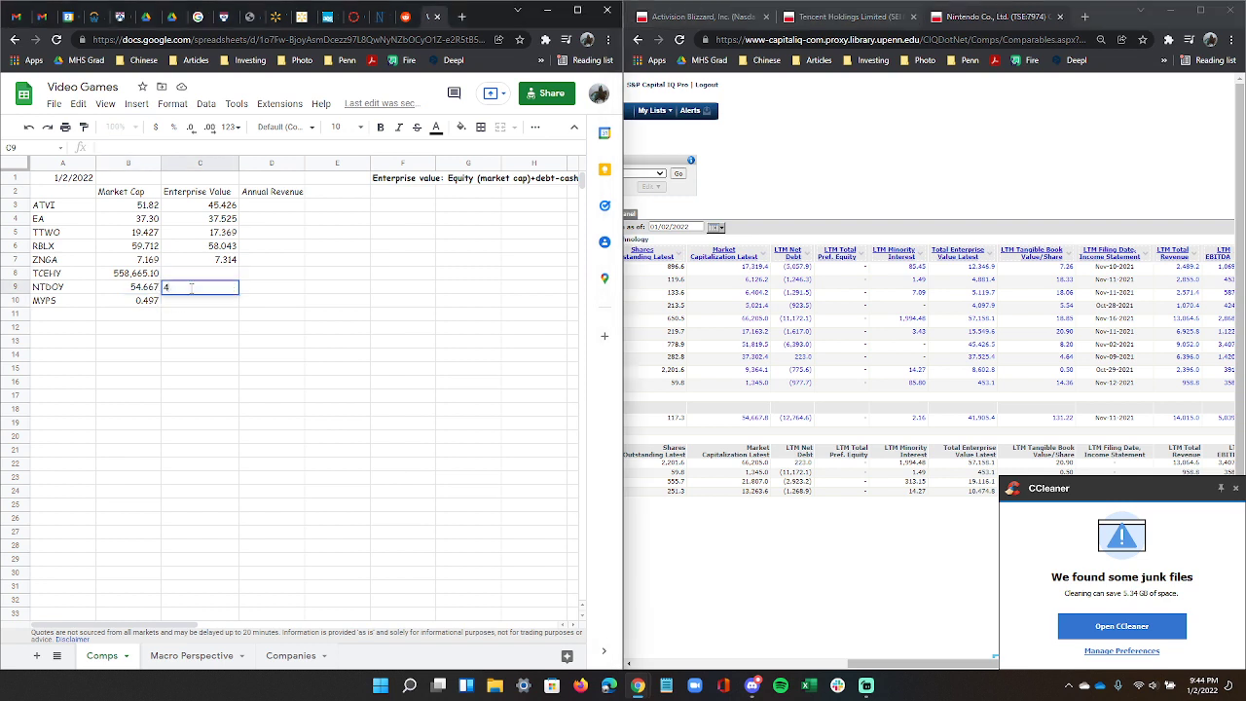
pyautogui.write('1.905')
pyautogui.press('Return')
# Enter NTDOY's annual revenue as 14.105 in D9, using the LTM total revenue column of Nintendo's comps table.
pyautogui.click(272, 293)
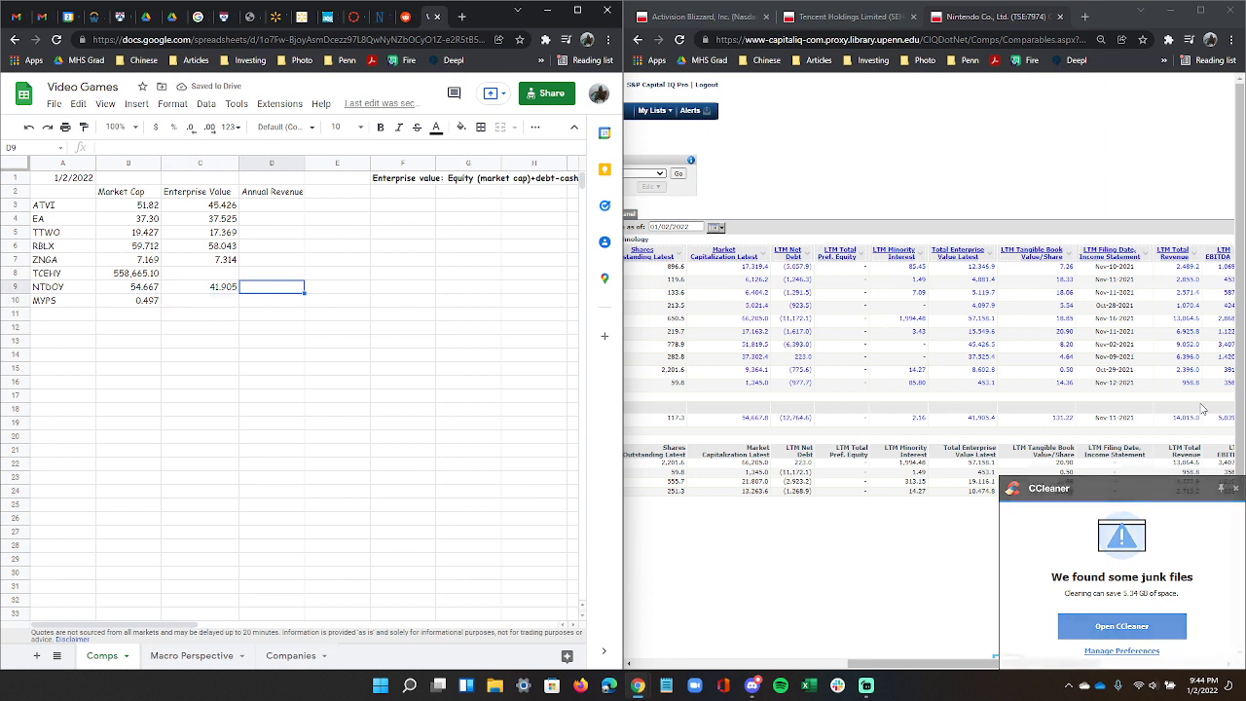
pyautogui.moveTo(945, 665); pyautogui.dragTo(956, 670)
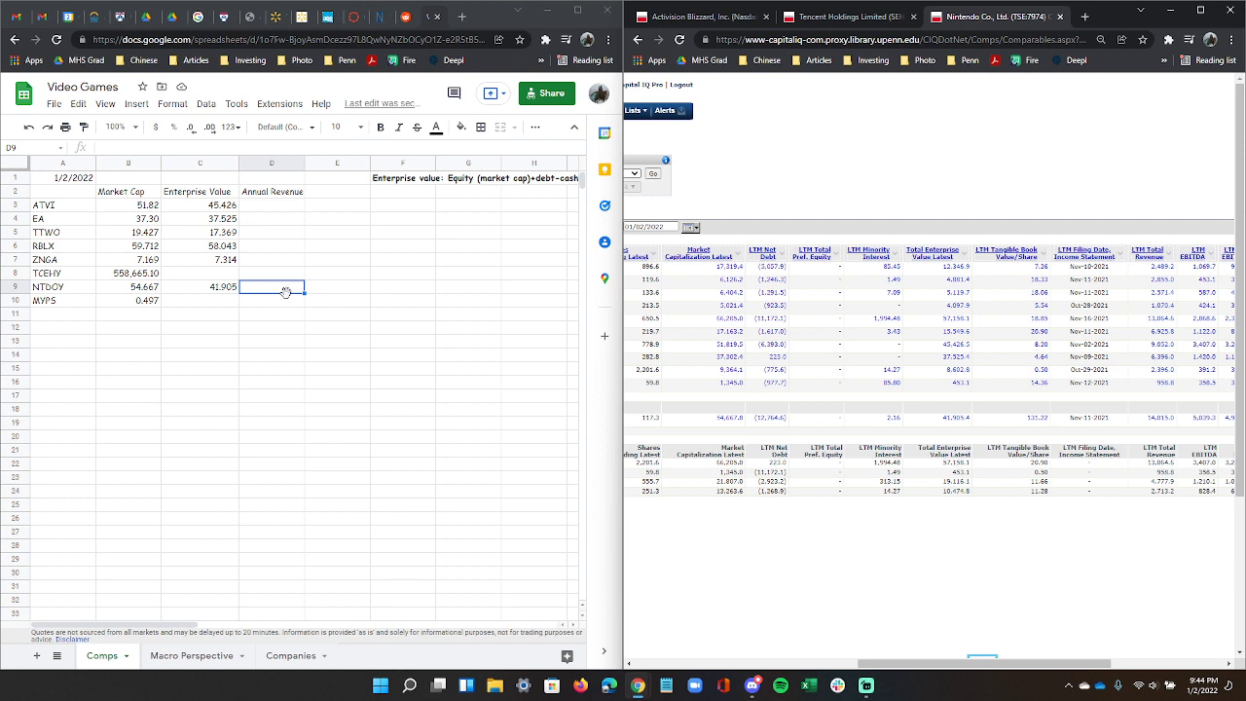
pyautogui.click(285, 291)
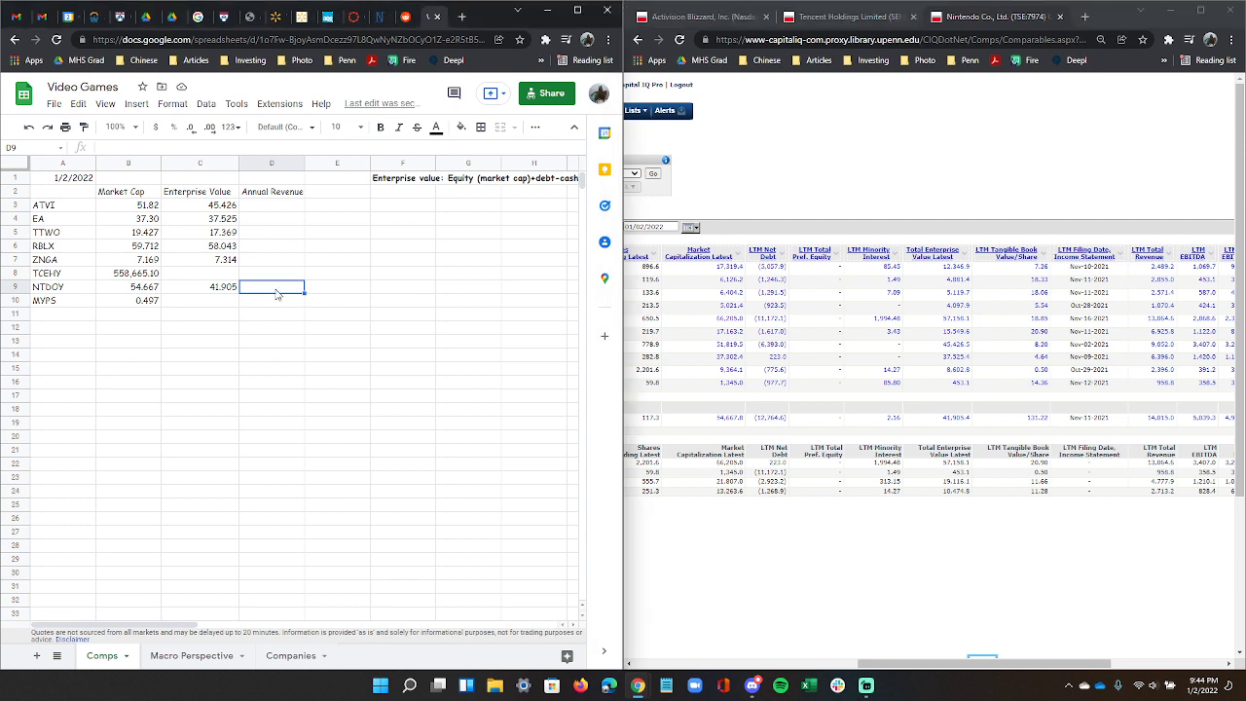
pyautogui.write('14.105')
pyautogui.press('Return')
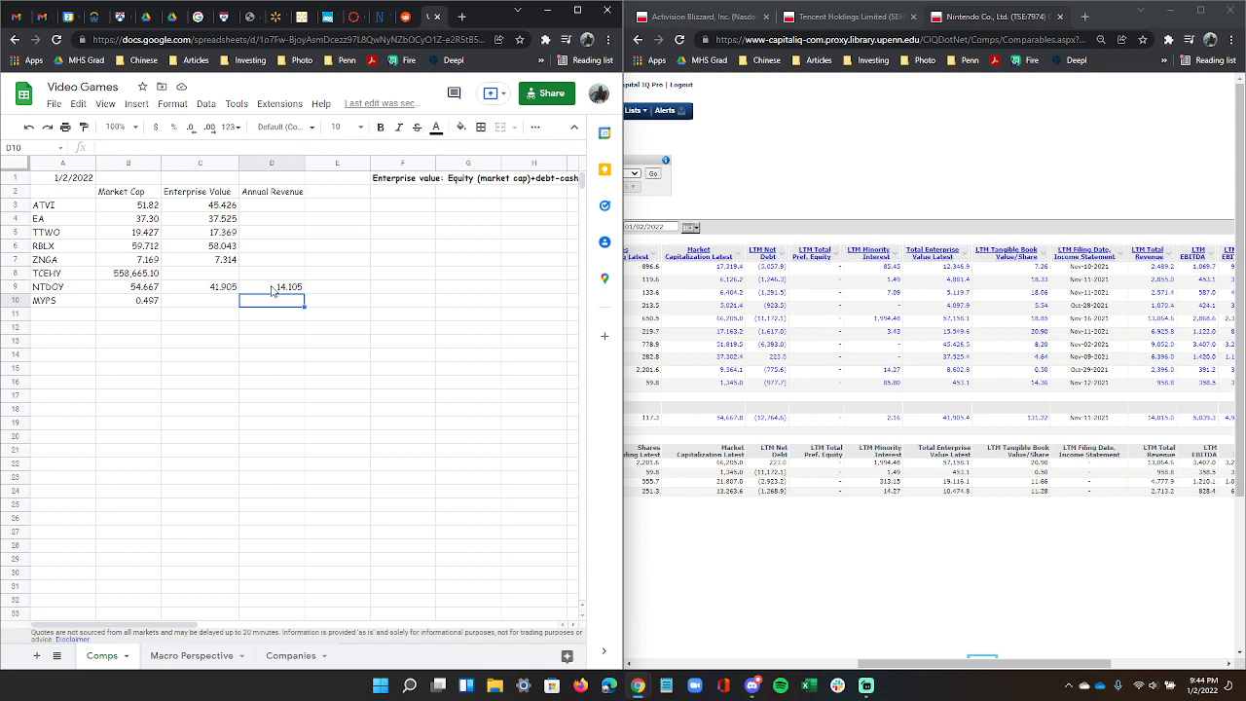
# Return to Tencent's comps page in the browser and enter the whole billions of its enterprise value, 582, in C8.
pyautogui.moveTo(117, 206); pyautogui.dragTo(125, 305)
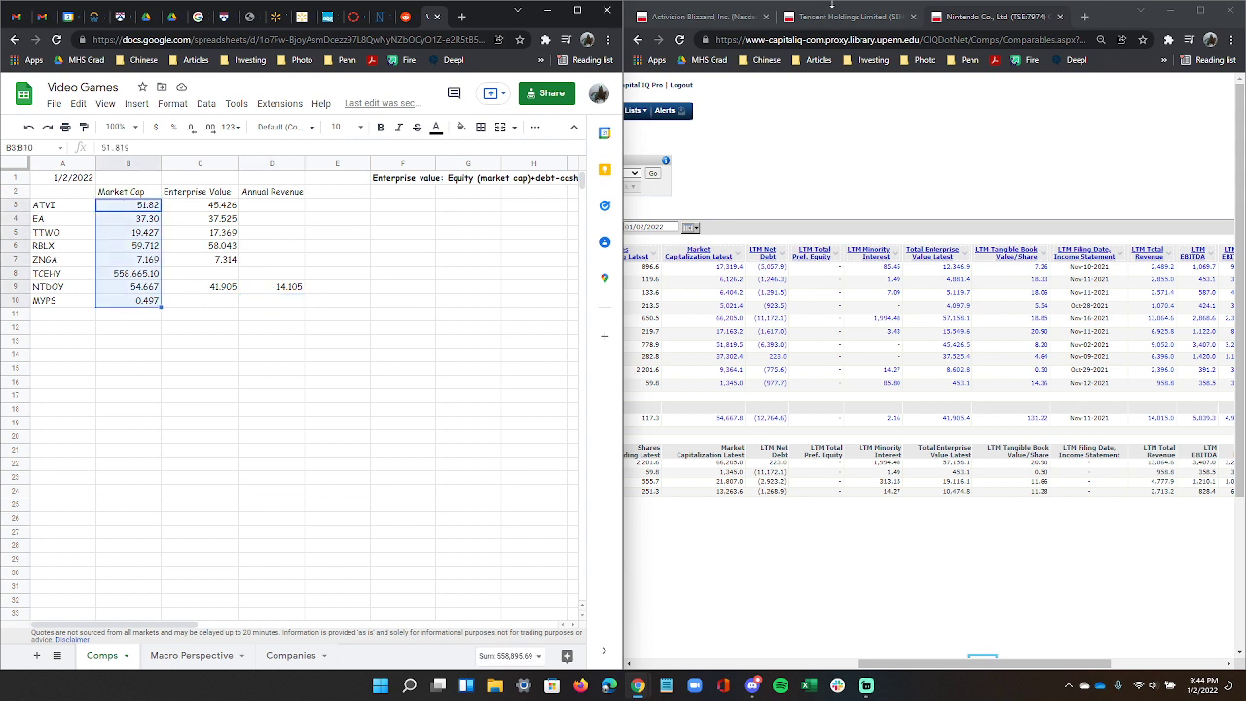
pyautogui.click(868, 17)
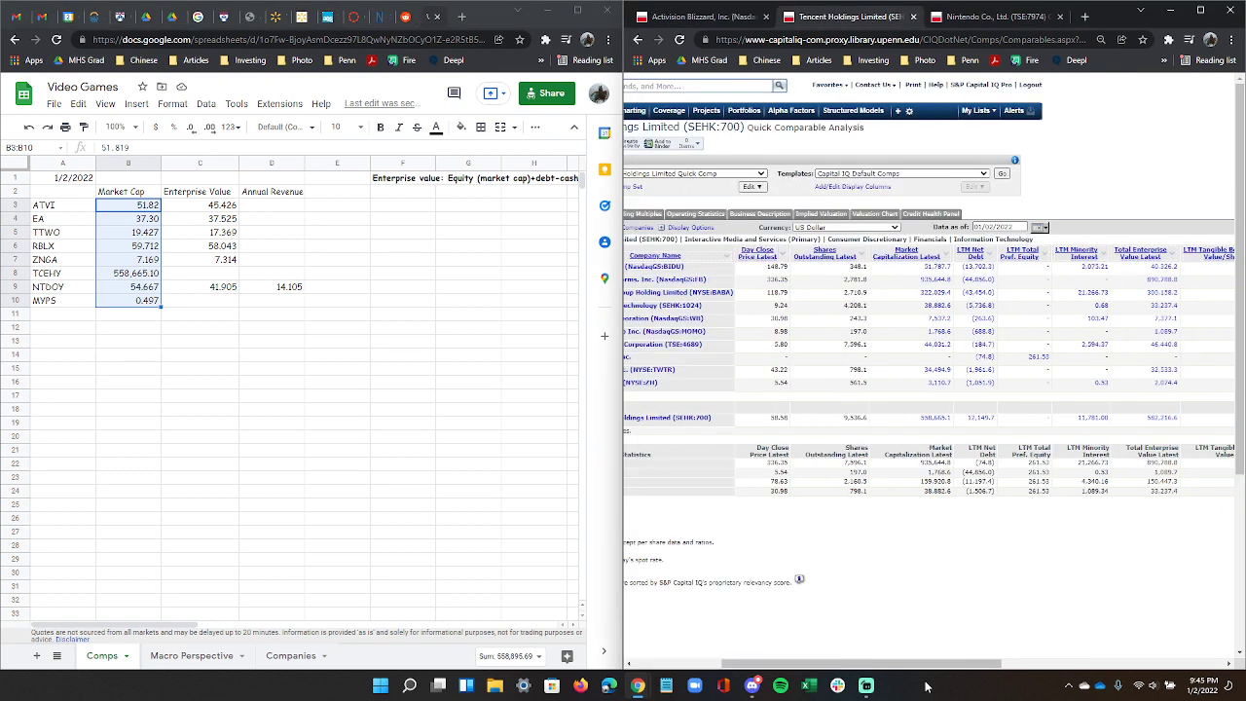
pyautogui.moveTo(935, 670); pyautogui.dragTo(994, 667)
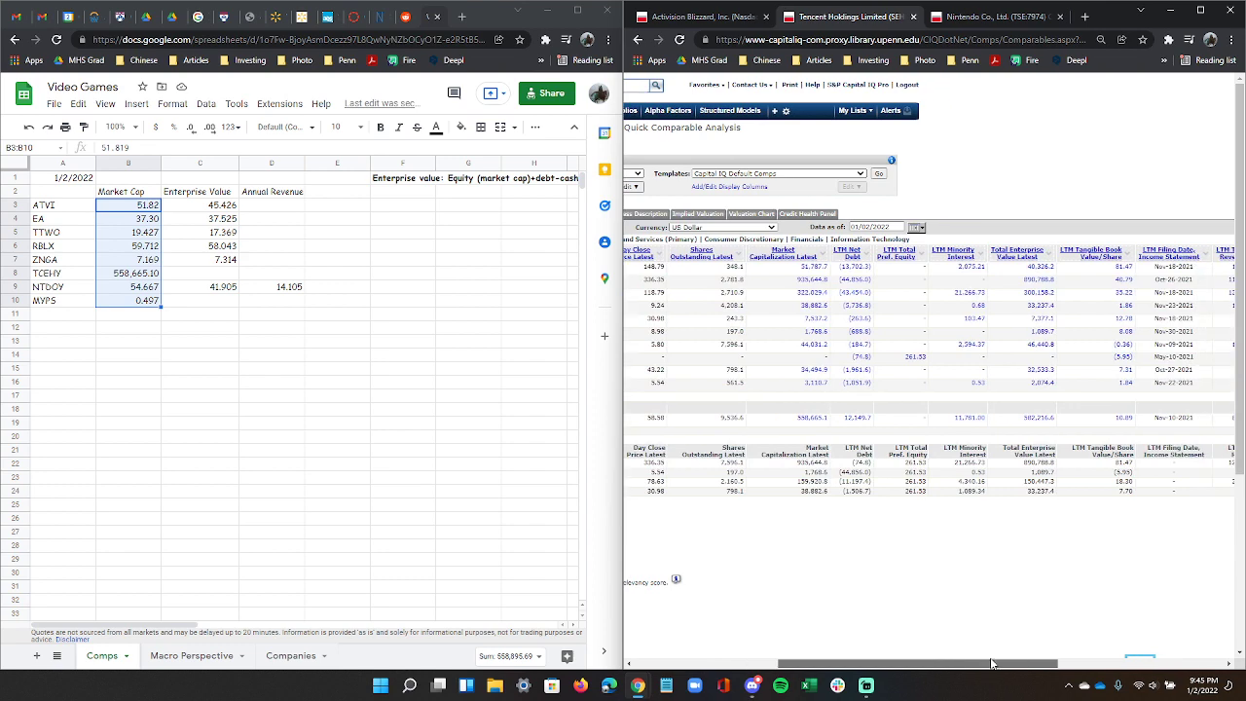
pyautogui.click(216, 287)
pyautogui.click(214, 280)
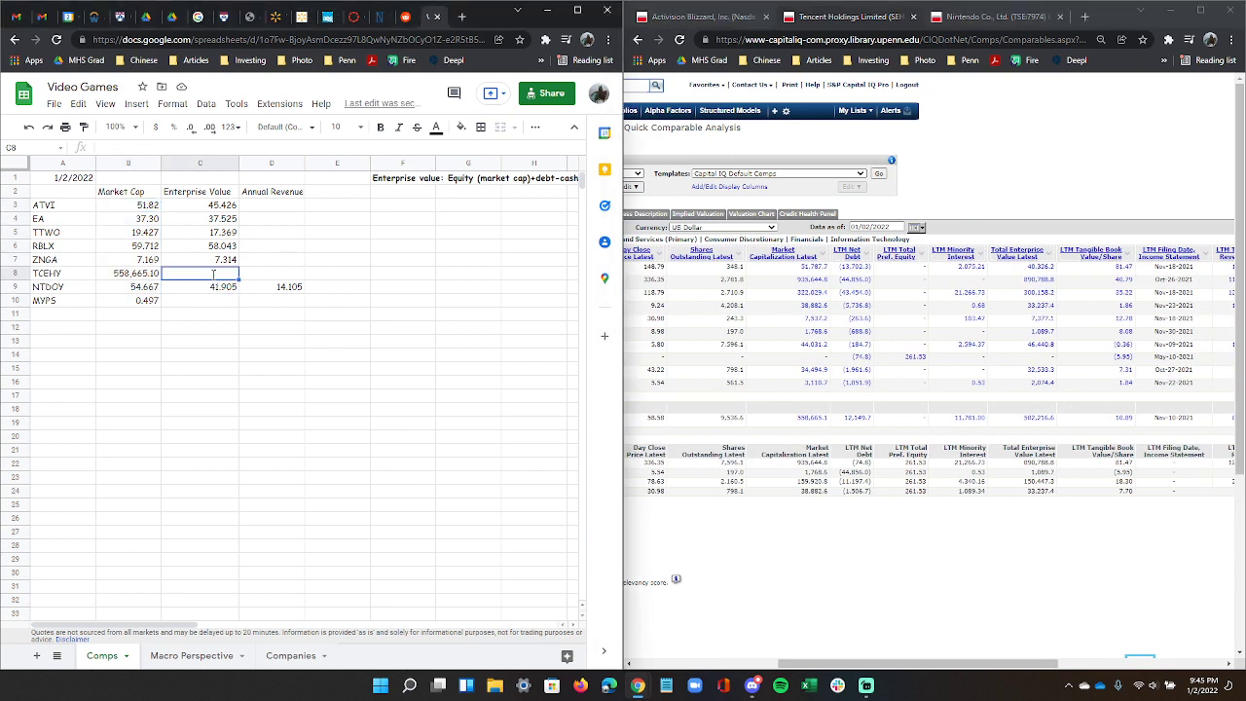
pyautogui.write('582')
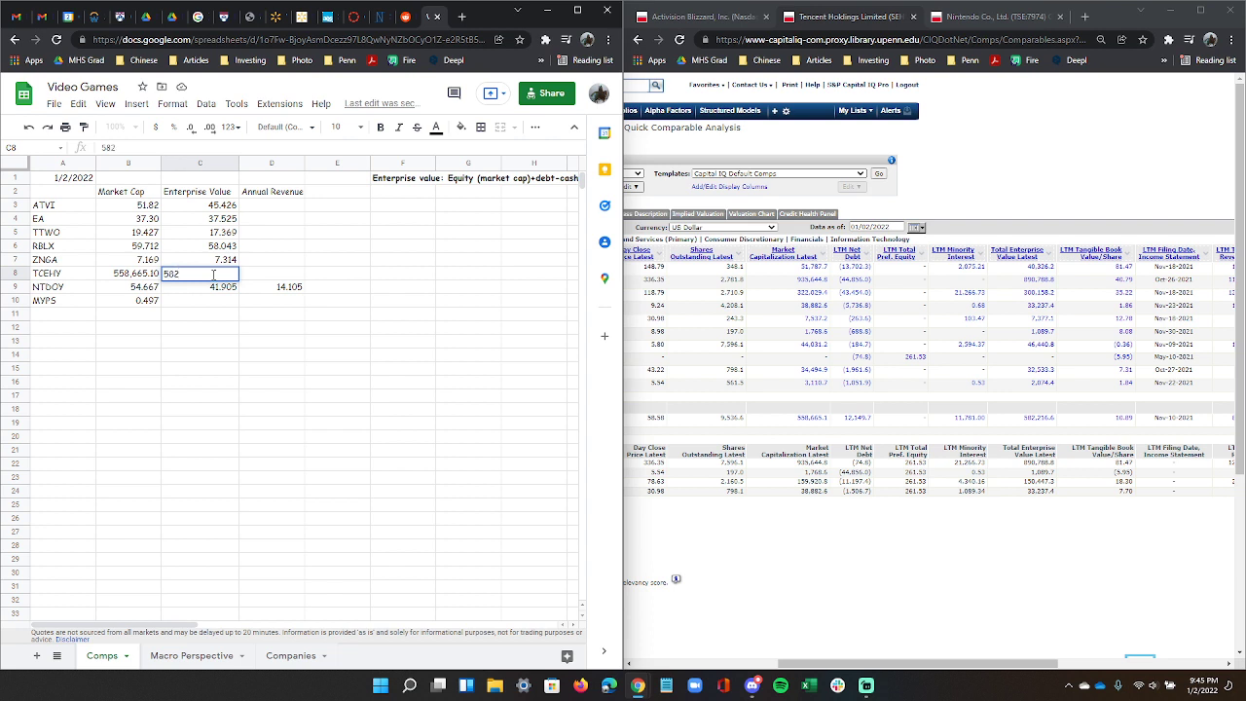
# Convert TCEHY's market cap in B8 from millions to billions, making it 558.665.
pyautogui.click(147, 277)
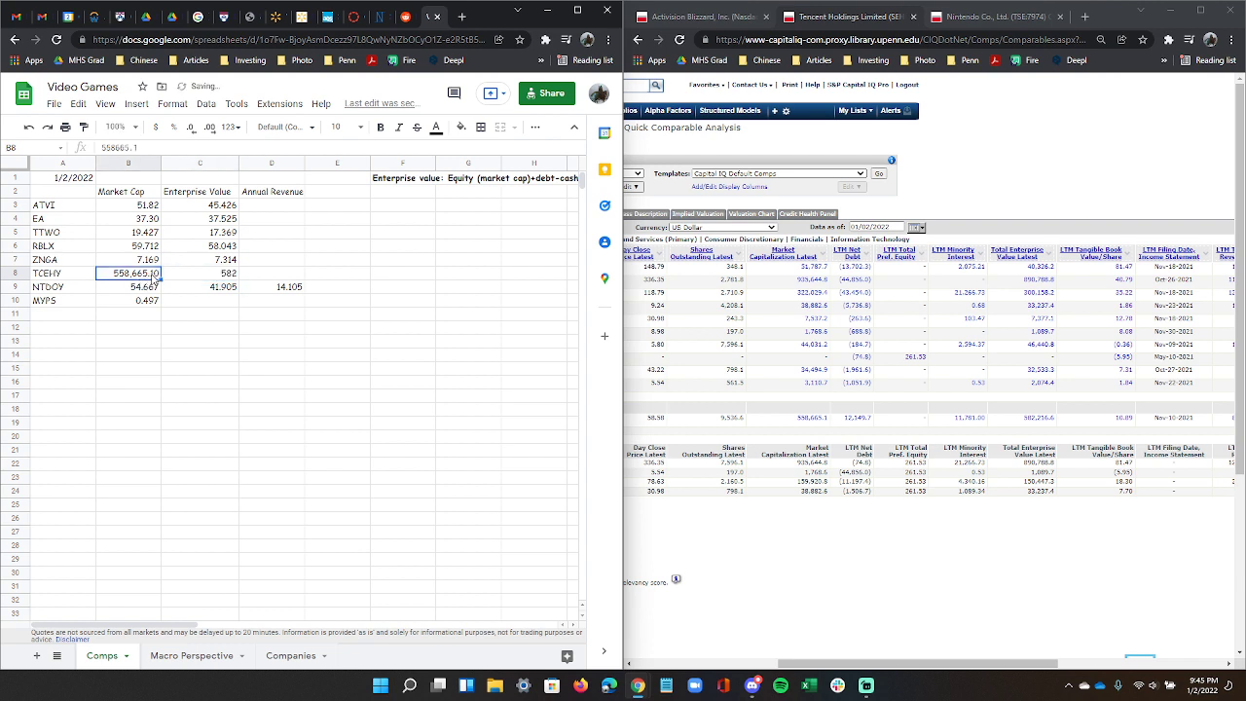
pyautogui.doubleClick(157, 277)
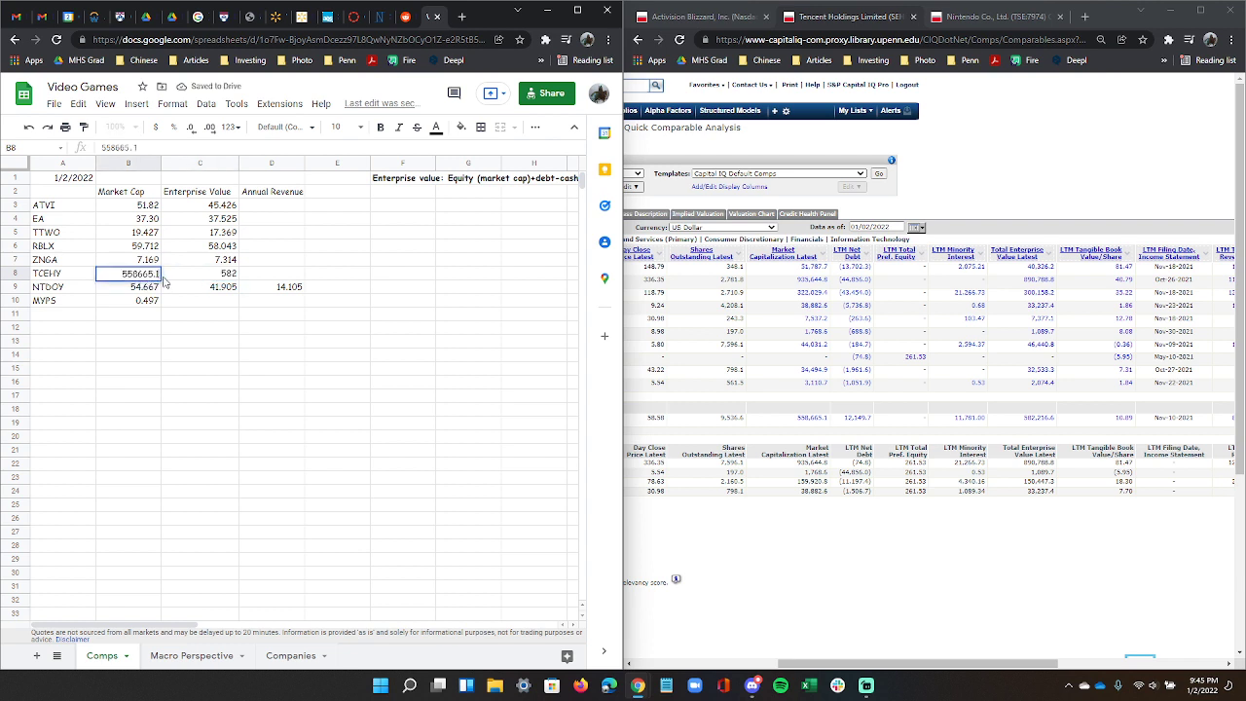
pyautogui.press('BackSpace')
pyautogui.press('BackSpace')
pyautogui.click(144, 275)
pyautogui.write('.')
pyautogui.press('Return')
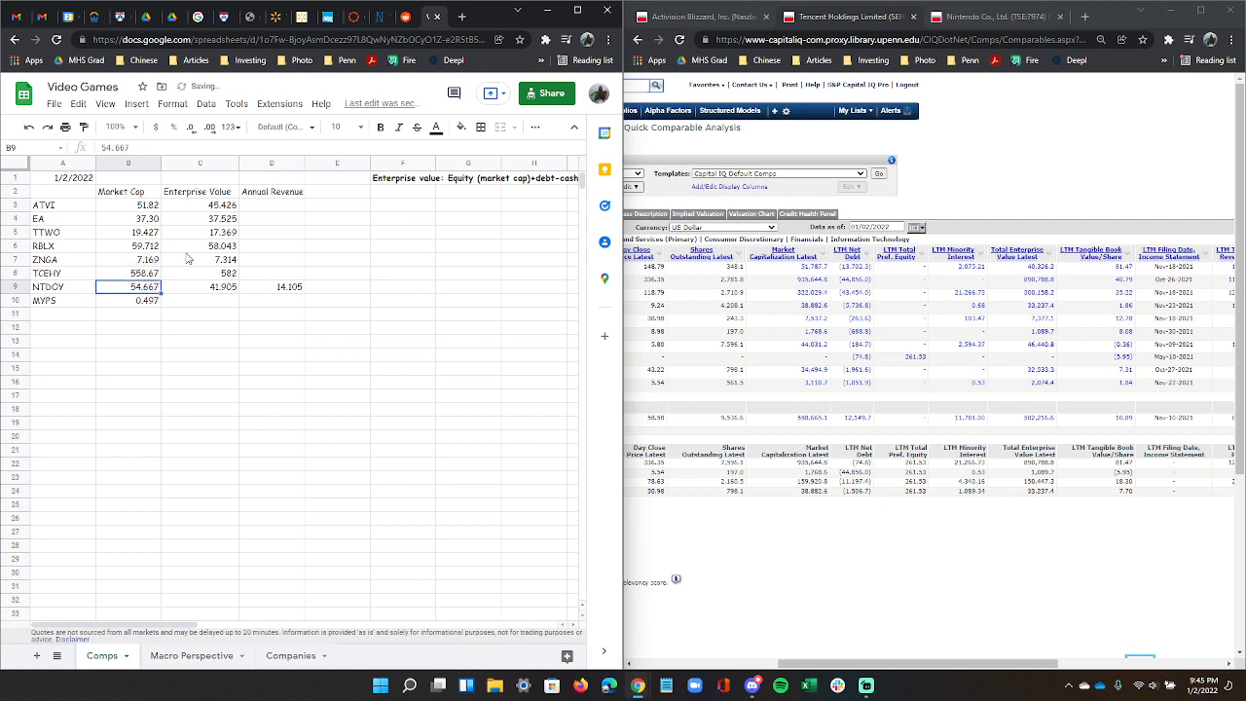
# Add the decimals to TCEHY's enterprise value in C8, making it 582.216.
pyautogui.doubleClick(231, 274)
pyautogui.write('.')
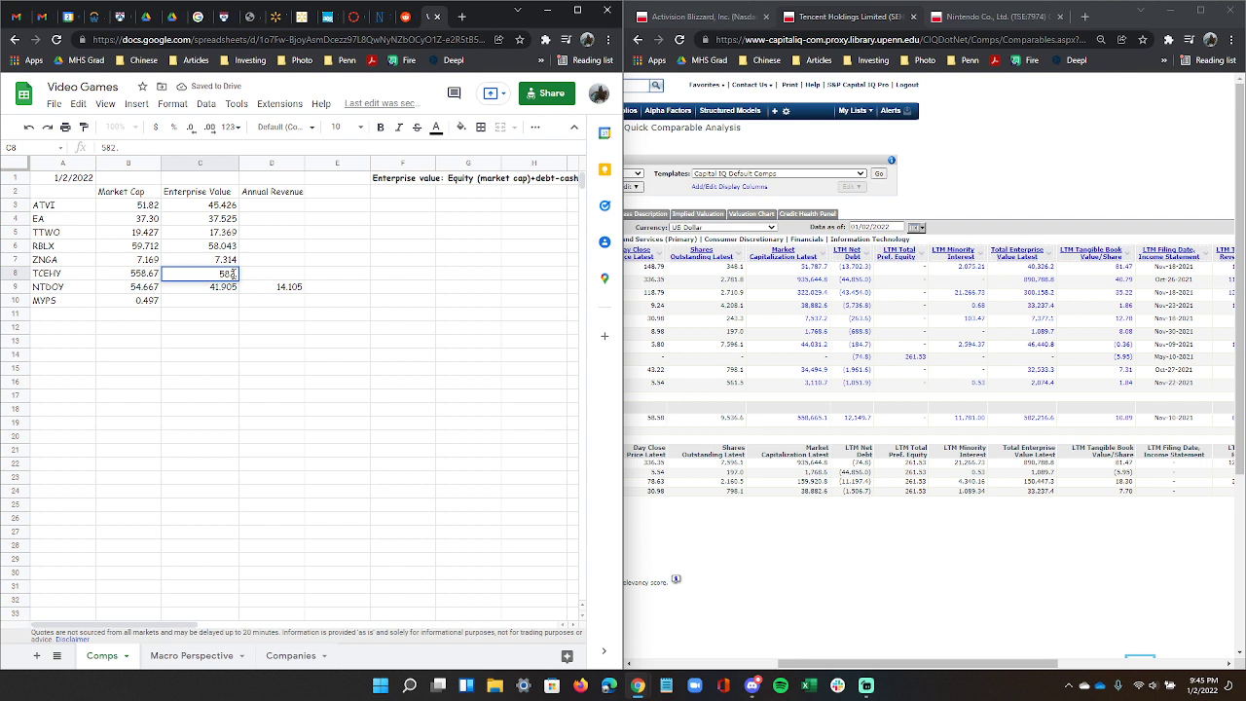
pyautogui.write('216')
pyautogui.press('Return')
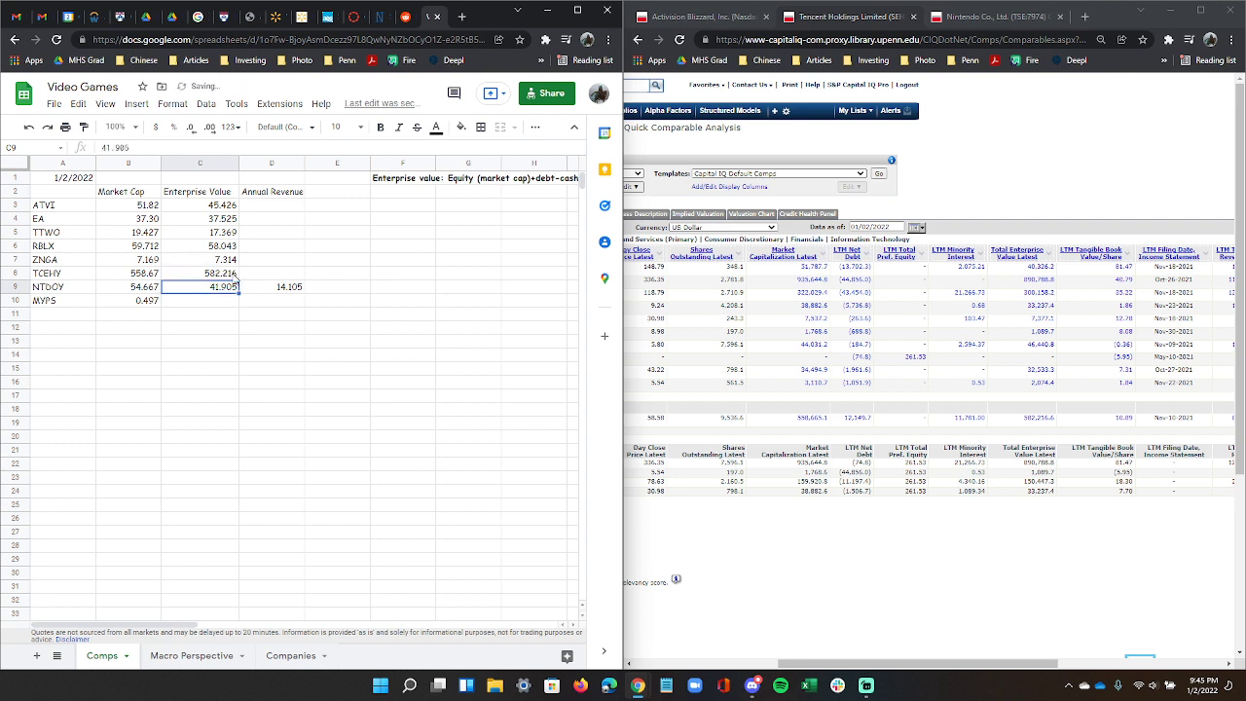
# Enter TCEHY's annual revenue as 86.515 in D8, using the LTM total revenue in Tencent's comps table.
pyautogui.click(267, 276)
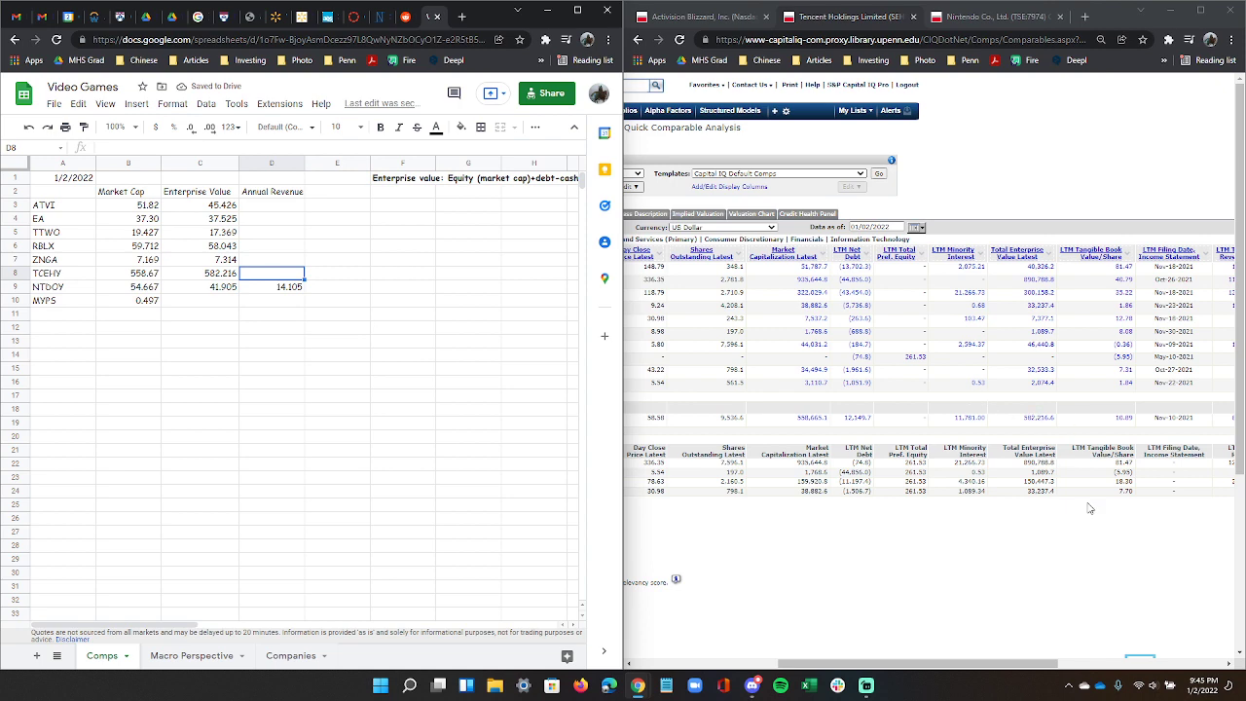
pyautogui.hscroll(3, 1108, 473)
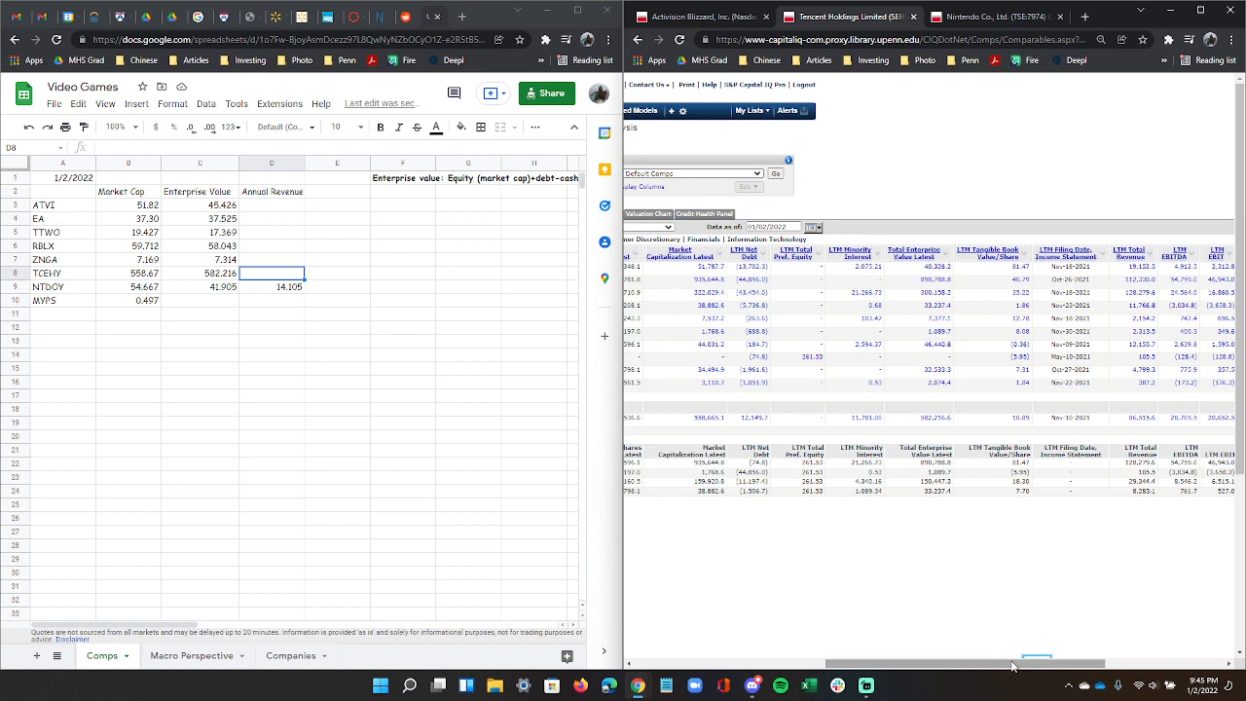
pyautogui.moveTo(1013, 666); pyautogui.dragTo(1040, 663)
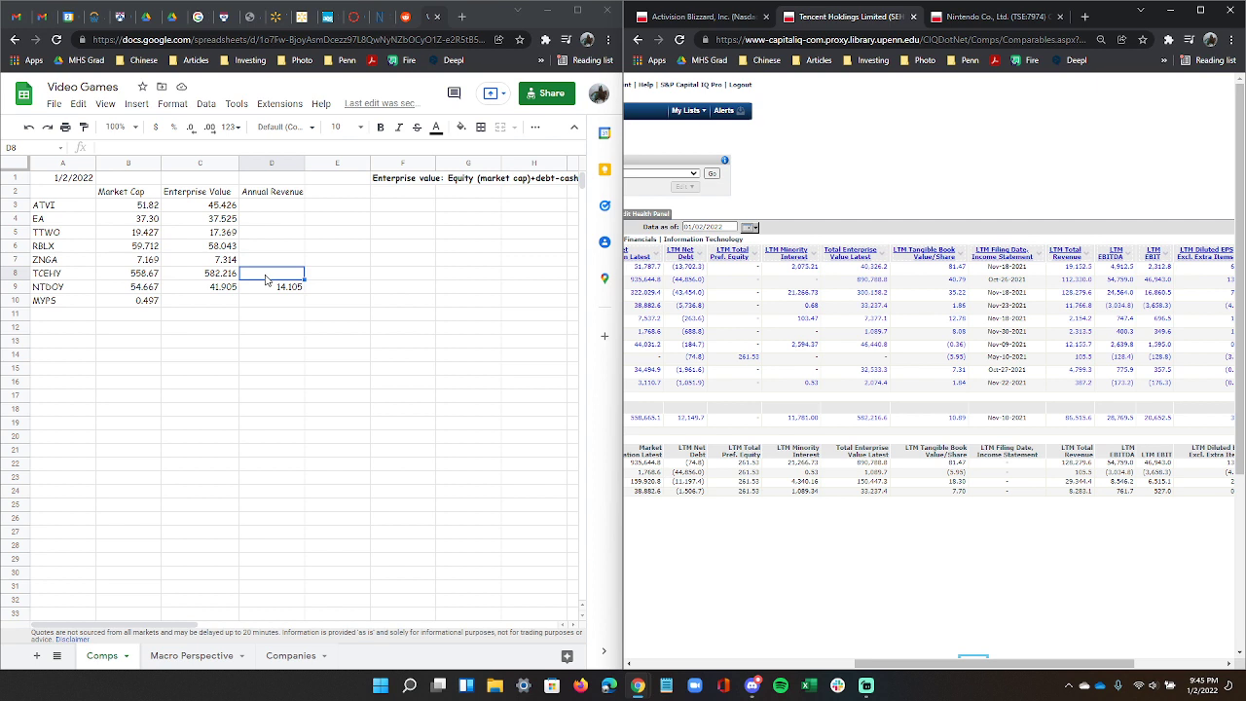
pyautogui.click(266, 279)
pyautogui.write('86.515')
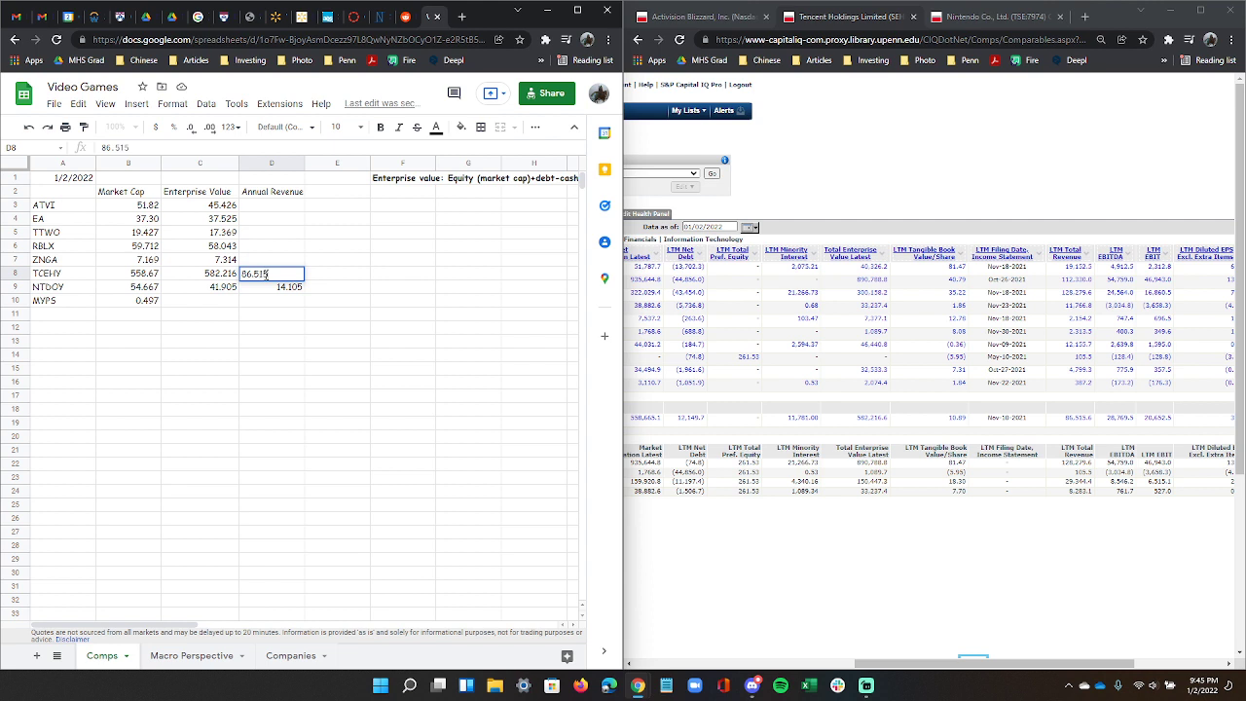
pyautogui.press('Return')
pyautogui.click(269, 317)
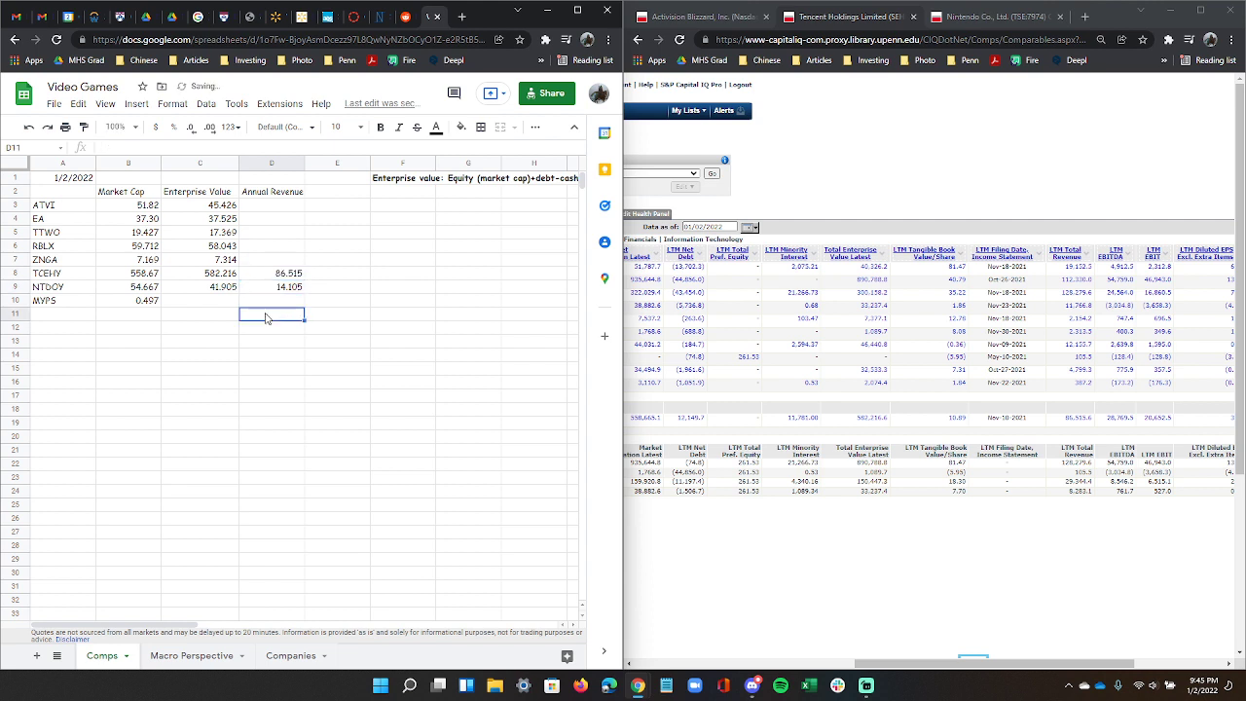
pyautogui.click(279, 278)
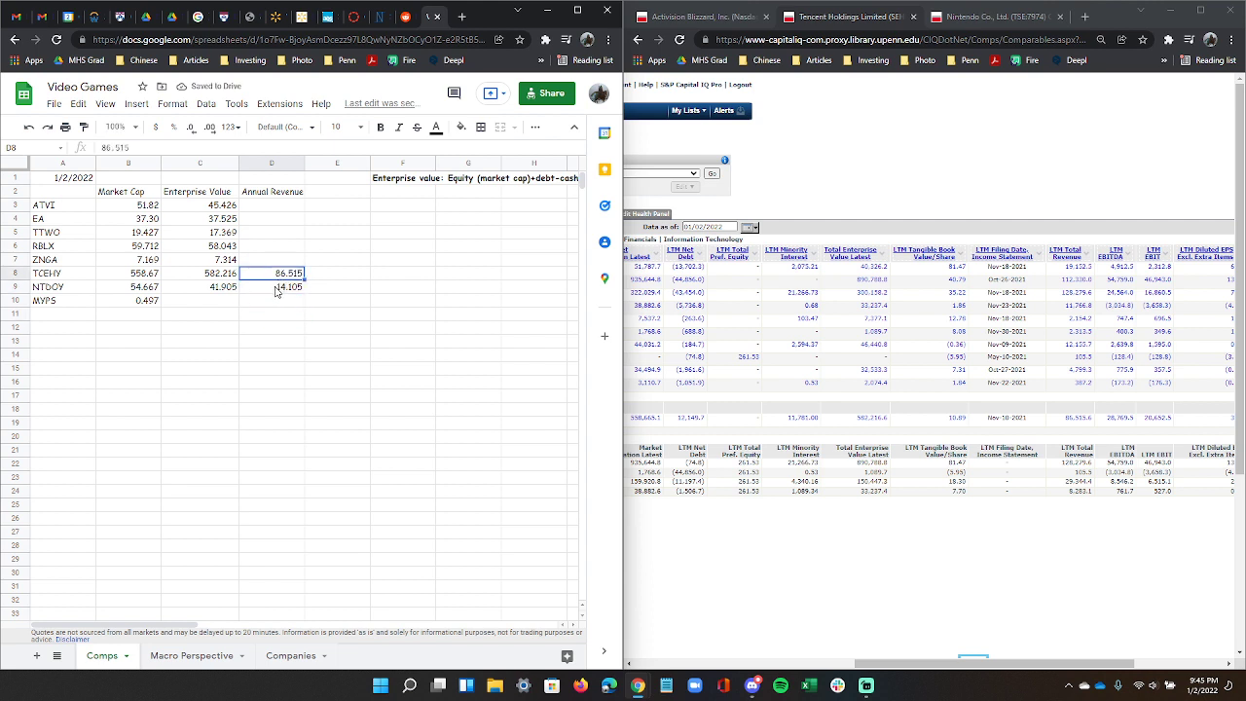
# Return to the Activision Blizzard comps page and enter ATVI's LTM total revenue as 9.052 in D3.
pyautogui.click(291, 207)
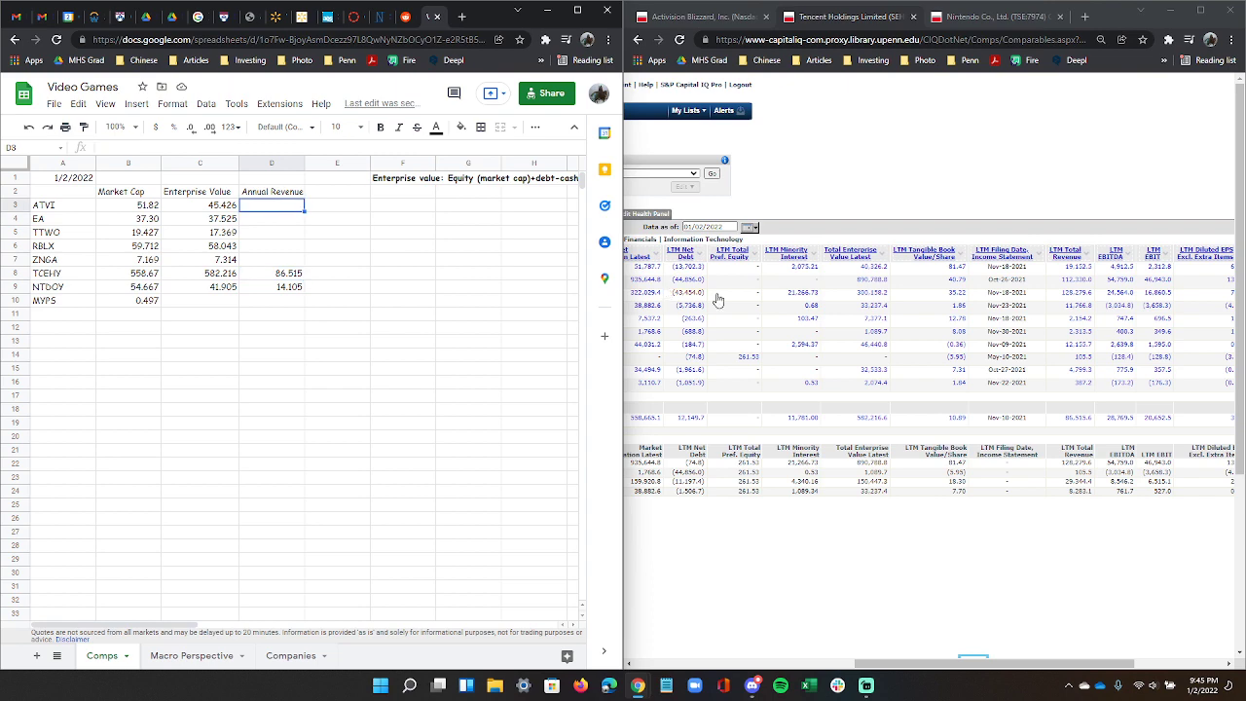
pyautogui.click(703, 18)
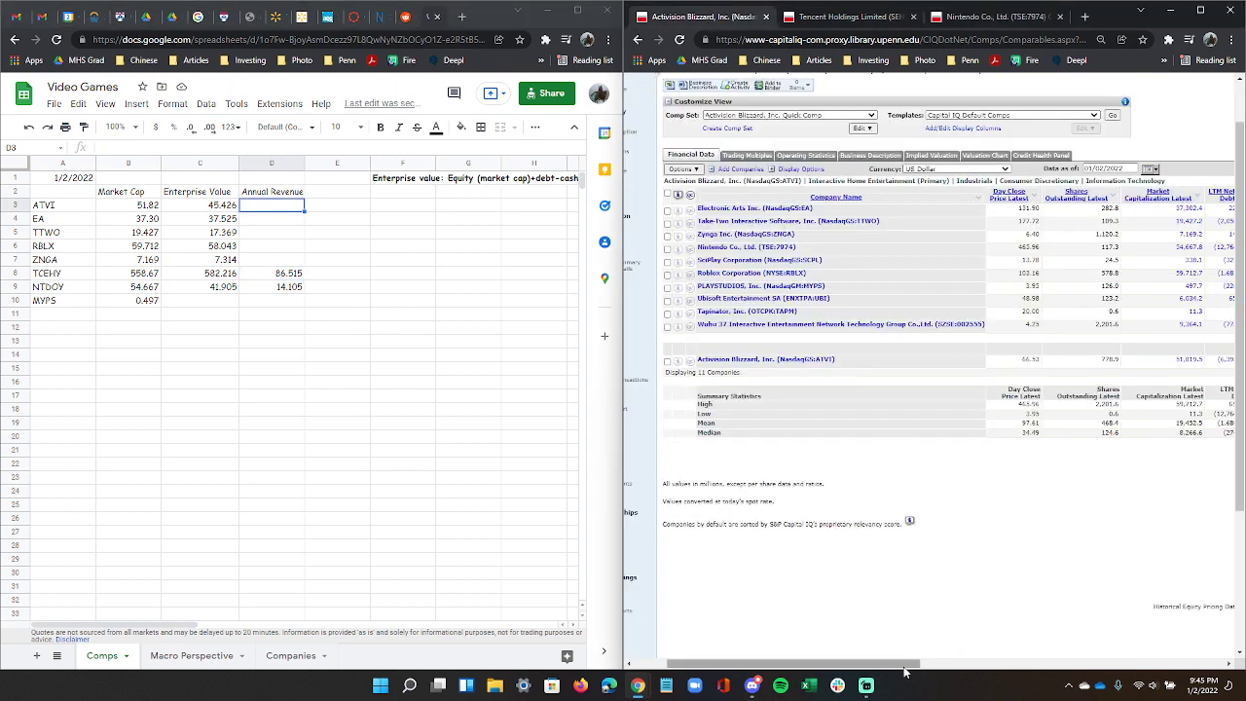
pyautogui.moveTo(906, 670); pyautogui.dragTo(1114, 663)
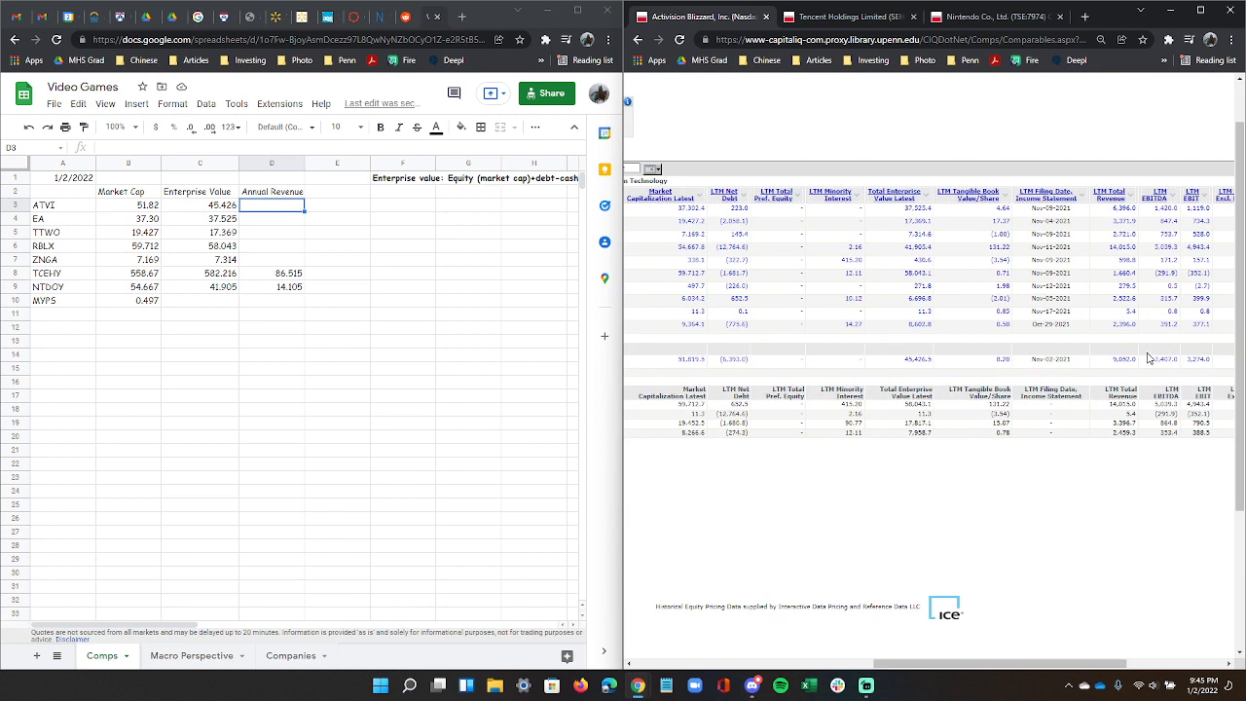
pyautogui.click(258, 209)
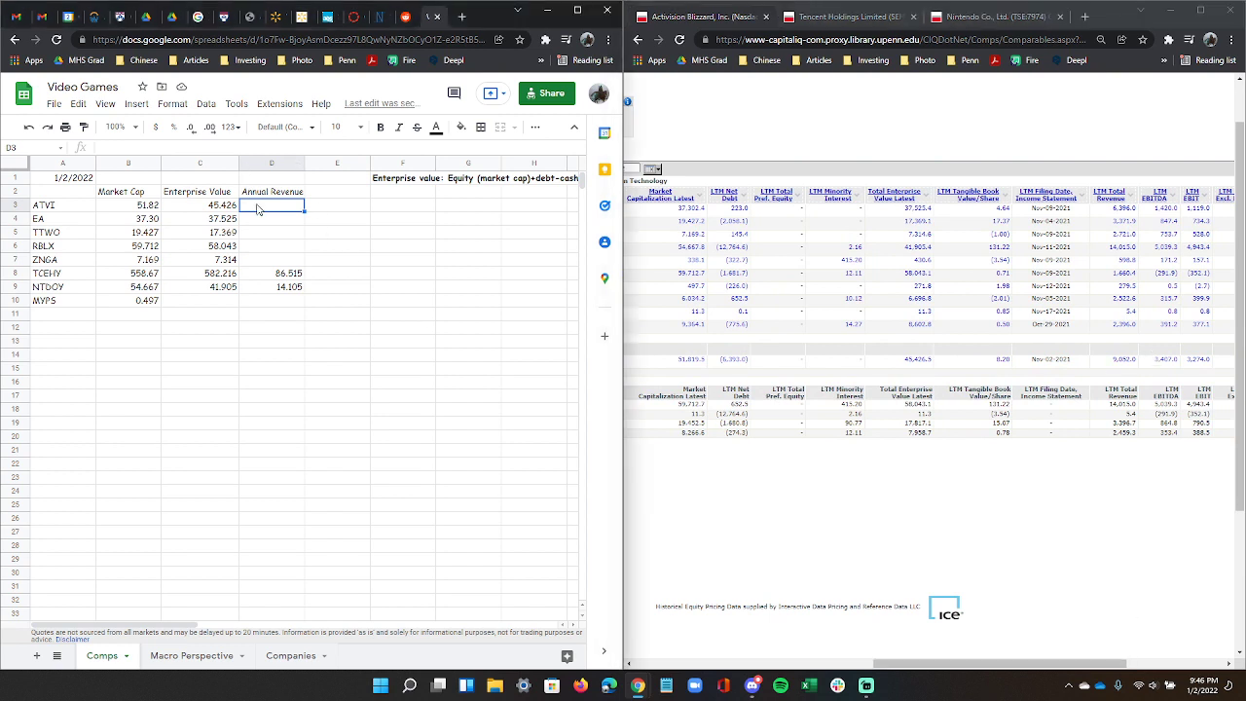
pyautogui.write('9.052')
pyautogui.press('Return')
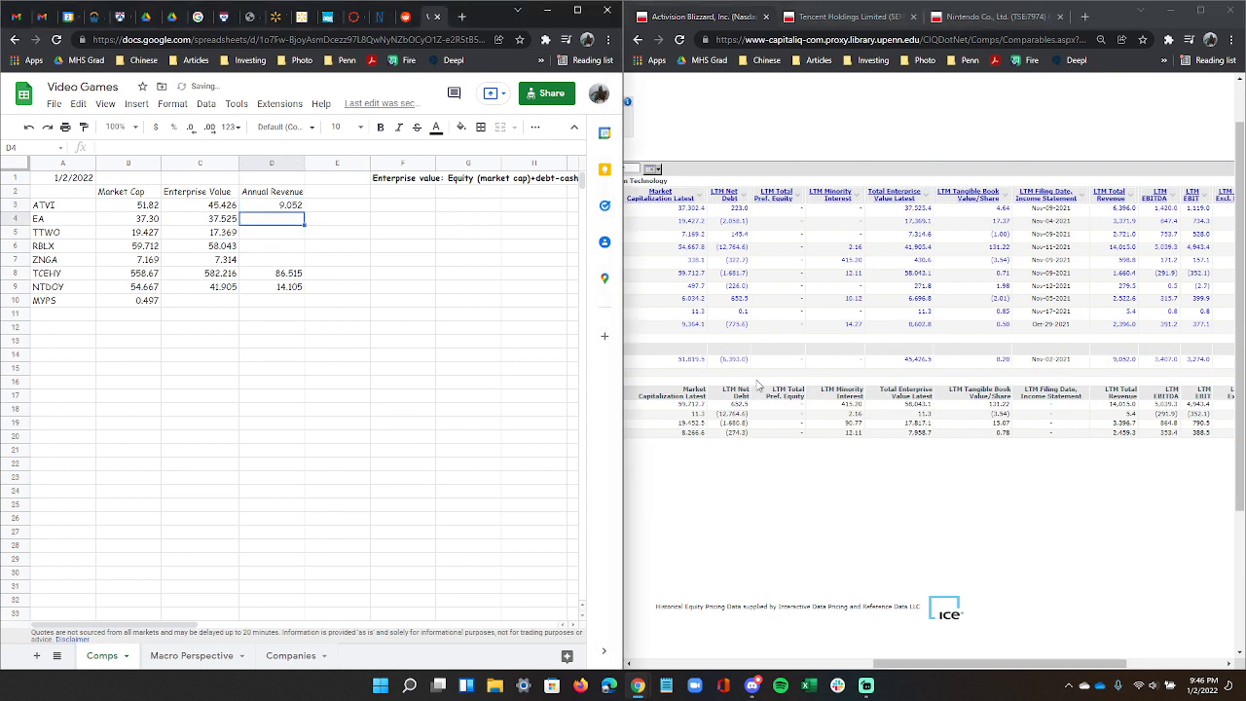
# Enter EA's annual revenue as 6.396 in D4, using the LTM total revenue in the Activision Blizzard comps table.
pyautogui.moveTo(913, 666)
pyautogui.mouseDown()
pyautogui.moveTo(777, 672)
pyautogui.moveTo(917, 669)
pyautogui.mouseUp()
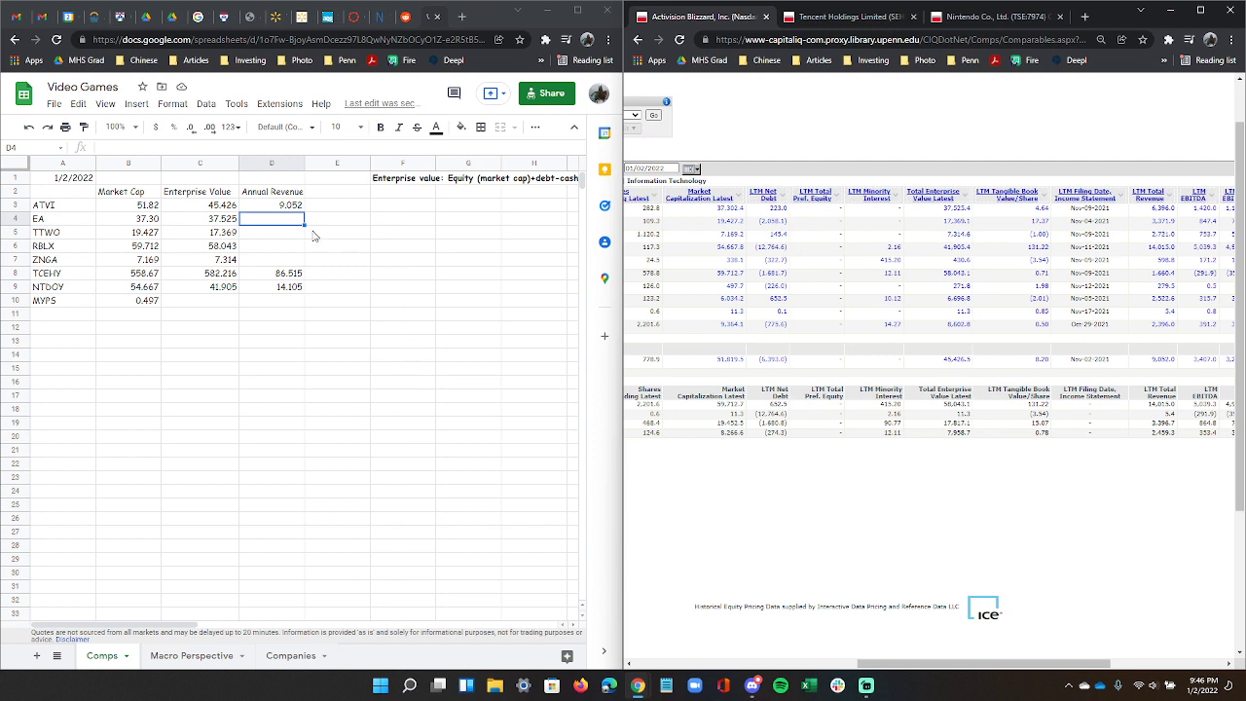
pyautogui.click(277, 223)
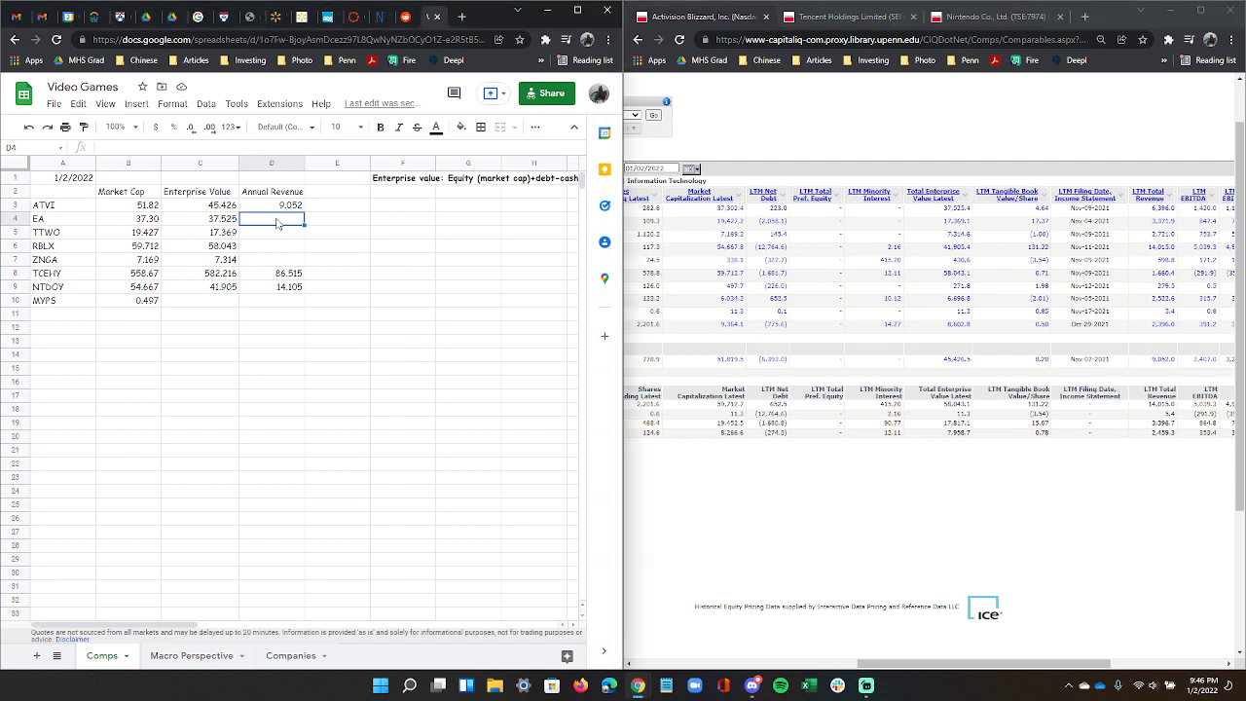
pyautogui.write('6.396')
pyautogui.press('Return')
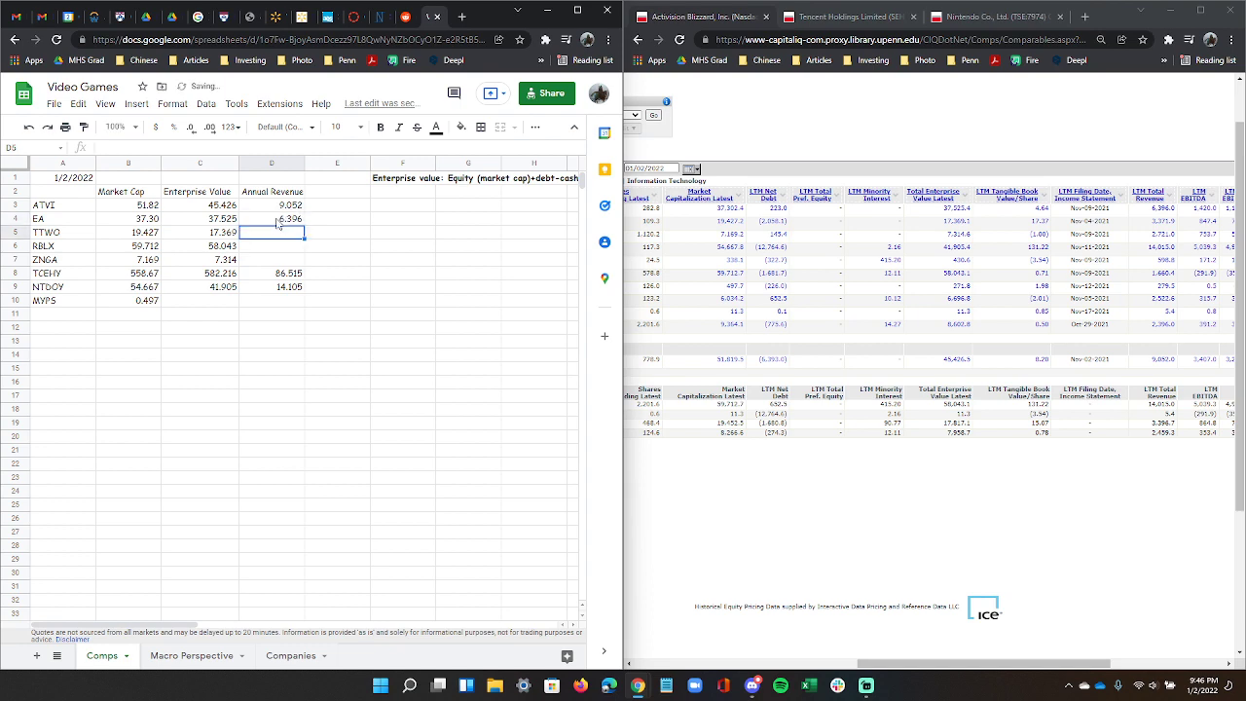
# Enter TTWO's annual revenue as 3.371 in D5, using the LTM total revenue in the Activision Blizzard comps table.
pyautogui.moveTo(978, 664)
pyautogui.mouseDown()
pyautogui.moveTo(820, 669)
pyautogui.moveTo(997, 669)
pyautogui.mouseUp()
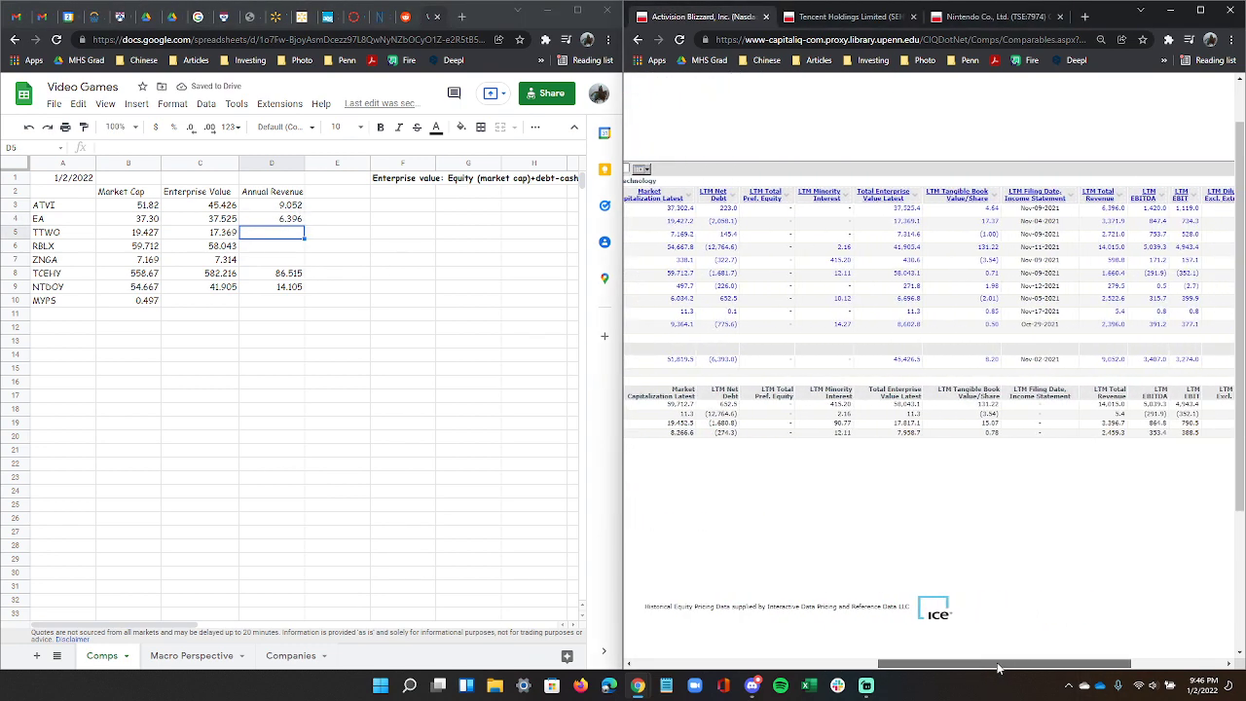
pyautogui.click(279, 238)
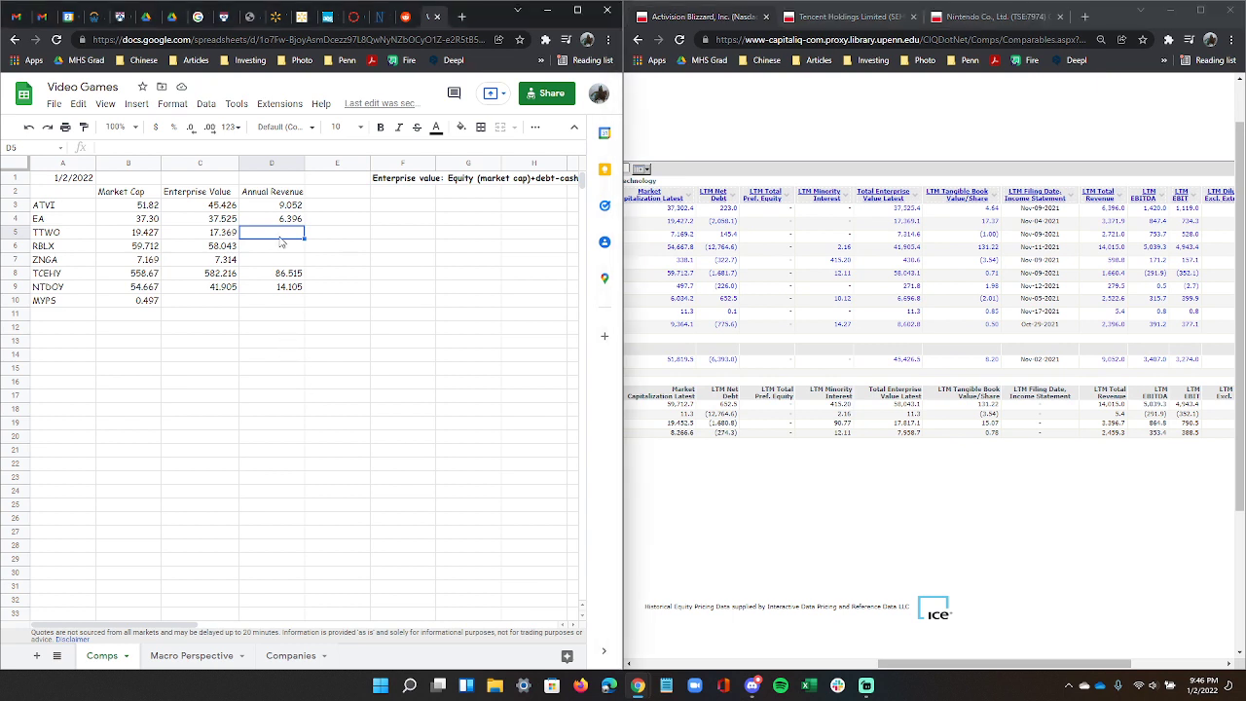
pyautogui.write('3.371')
pyautogui.press('Return')
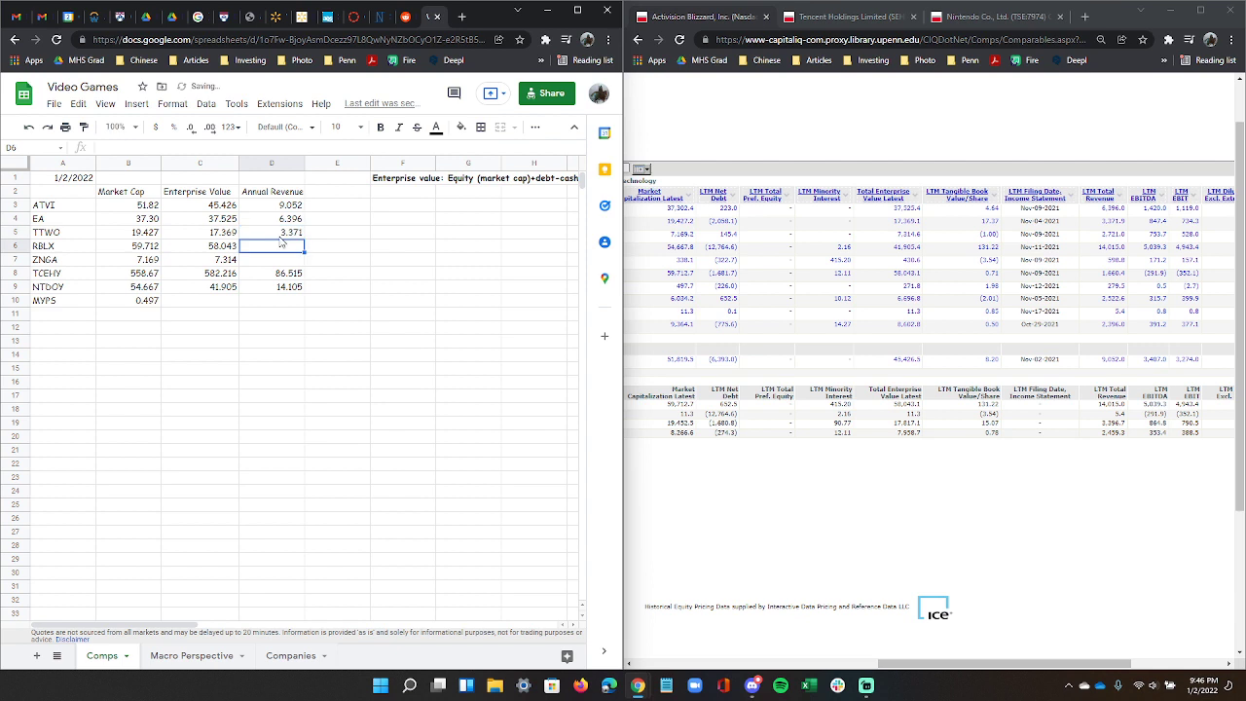
# Correct the last decimal of TTWO's annual revenue in D5, making it 3.372.
pyautogui.click(283, 237)
pyautogui.click(141, 151)
pyautogui.press('BackSpace')
pyautogui.write('2')
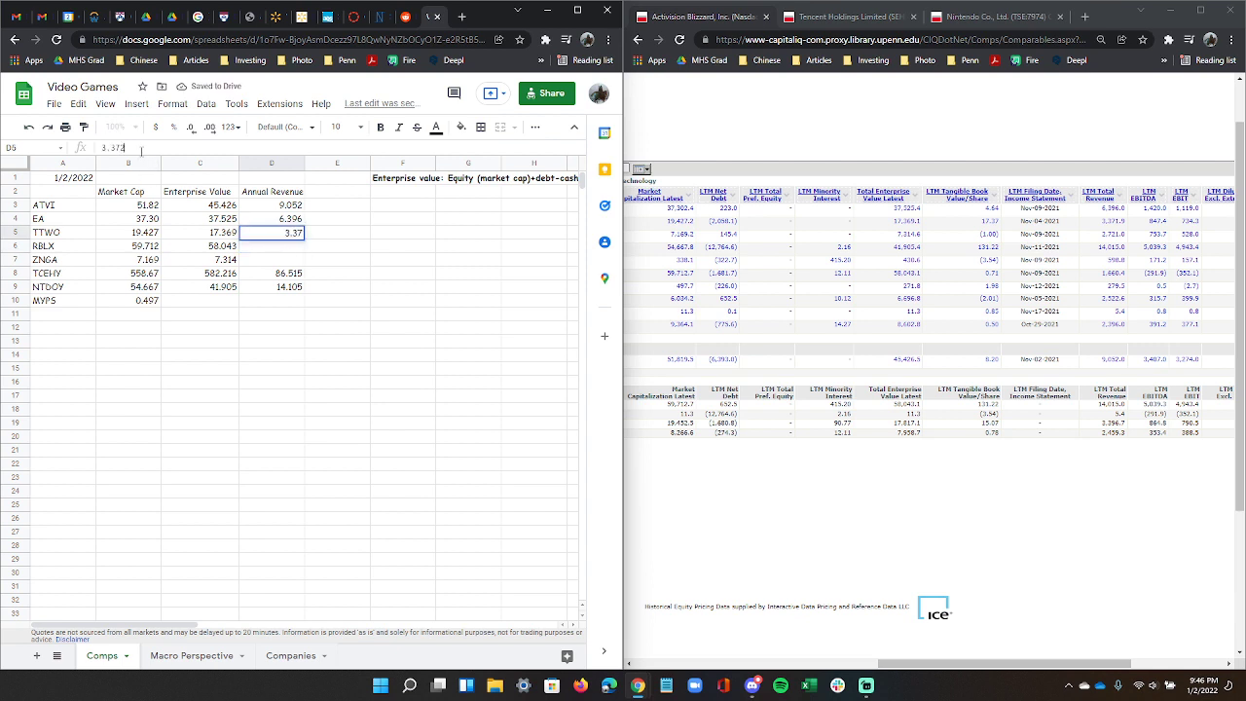
pyautogui.press('Return')
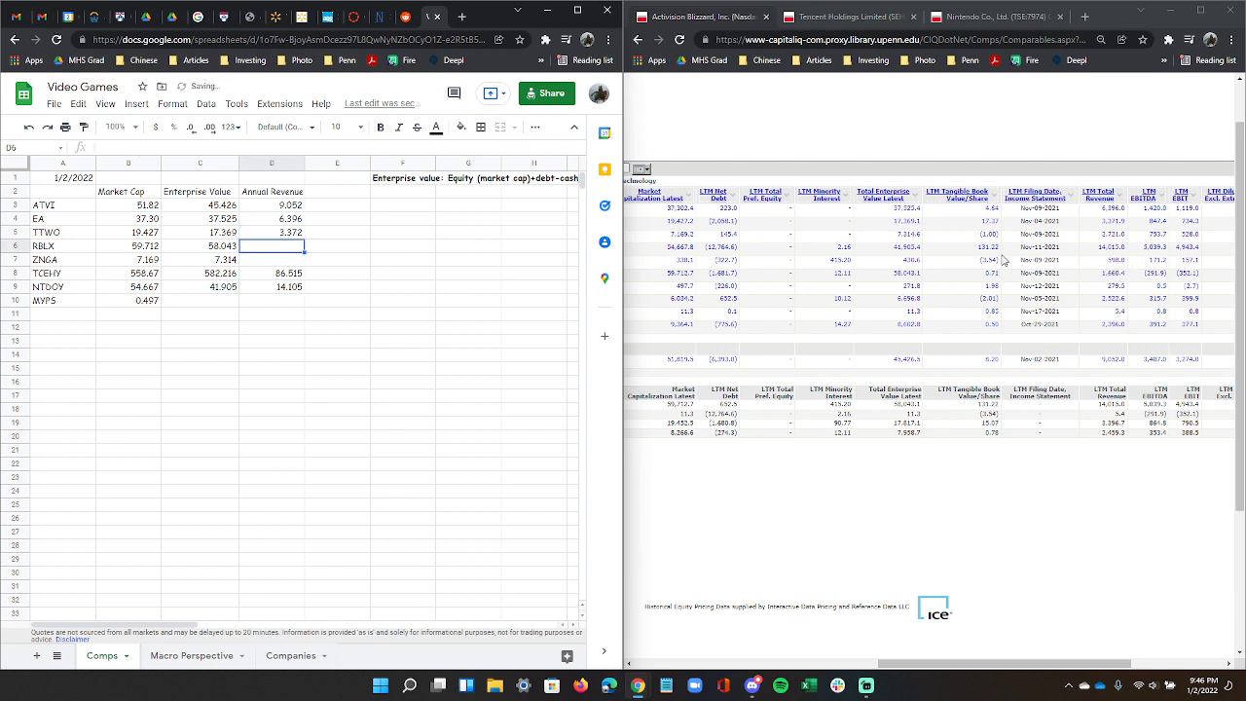
# Enter RBLX's annual revenue as 1.66 in D6, using Roblox's LTM total revenue in the comps table.
pyautogui.moveTo(1013, 665); pyautogui.dragTo(965, 665)
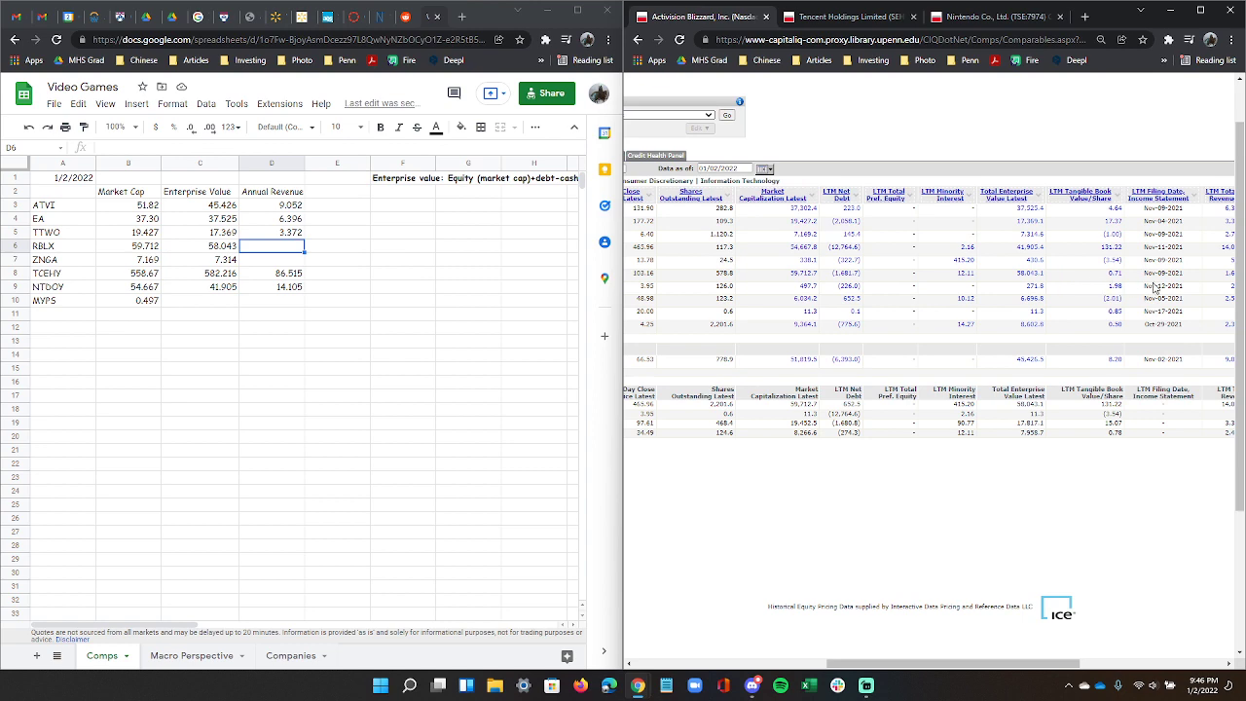
pyautogui.moveTo(1019, 665); pyautogui.dragTo(1040, 664)
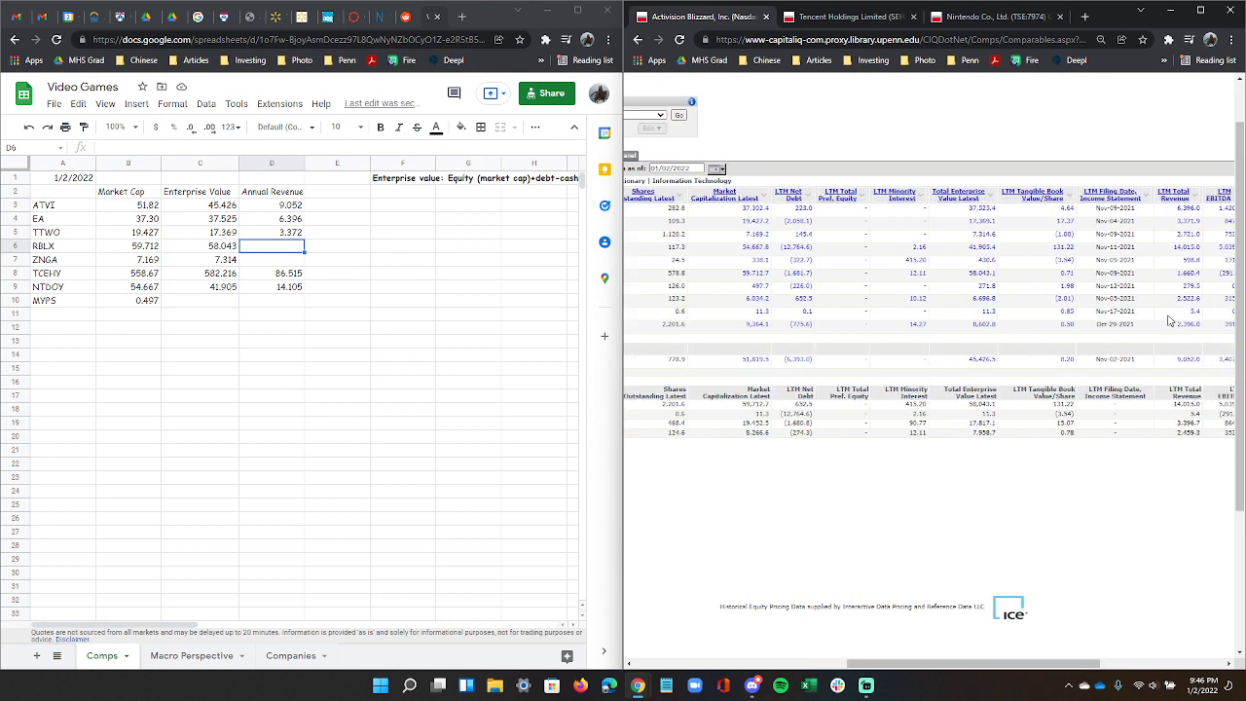
pyautogui.click(273, 250)
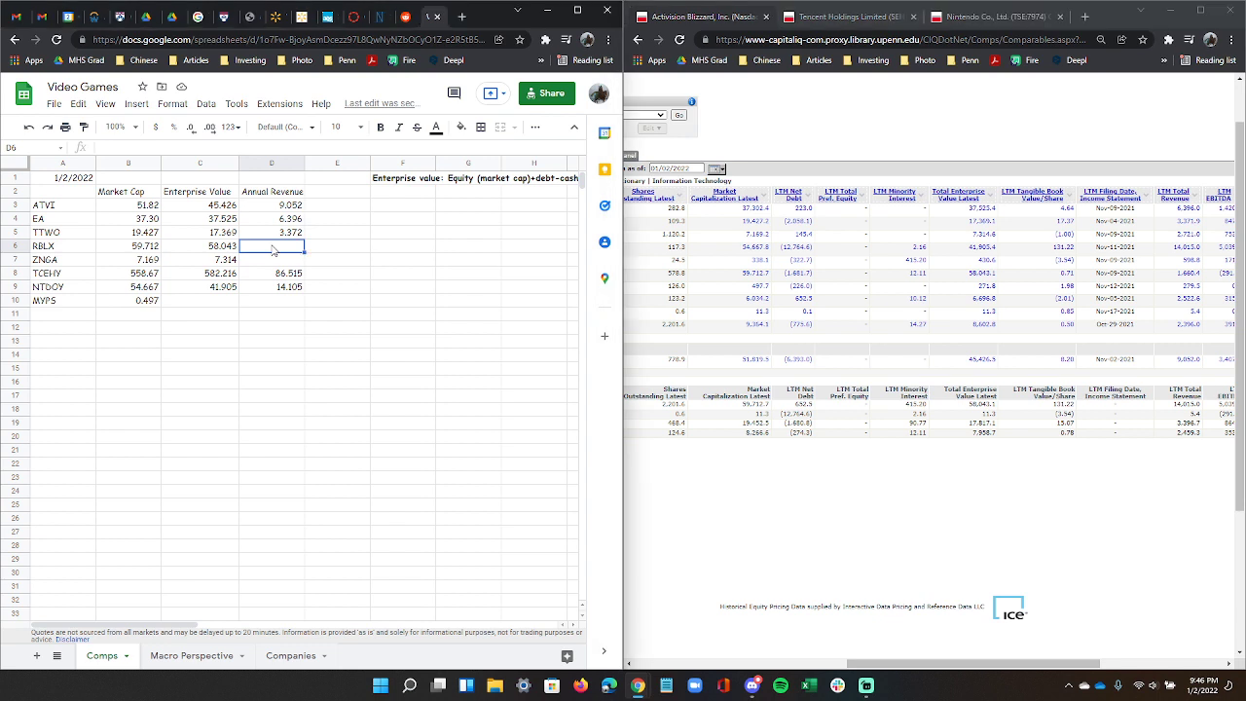
pyautogui.write('1660')
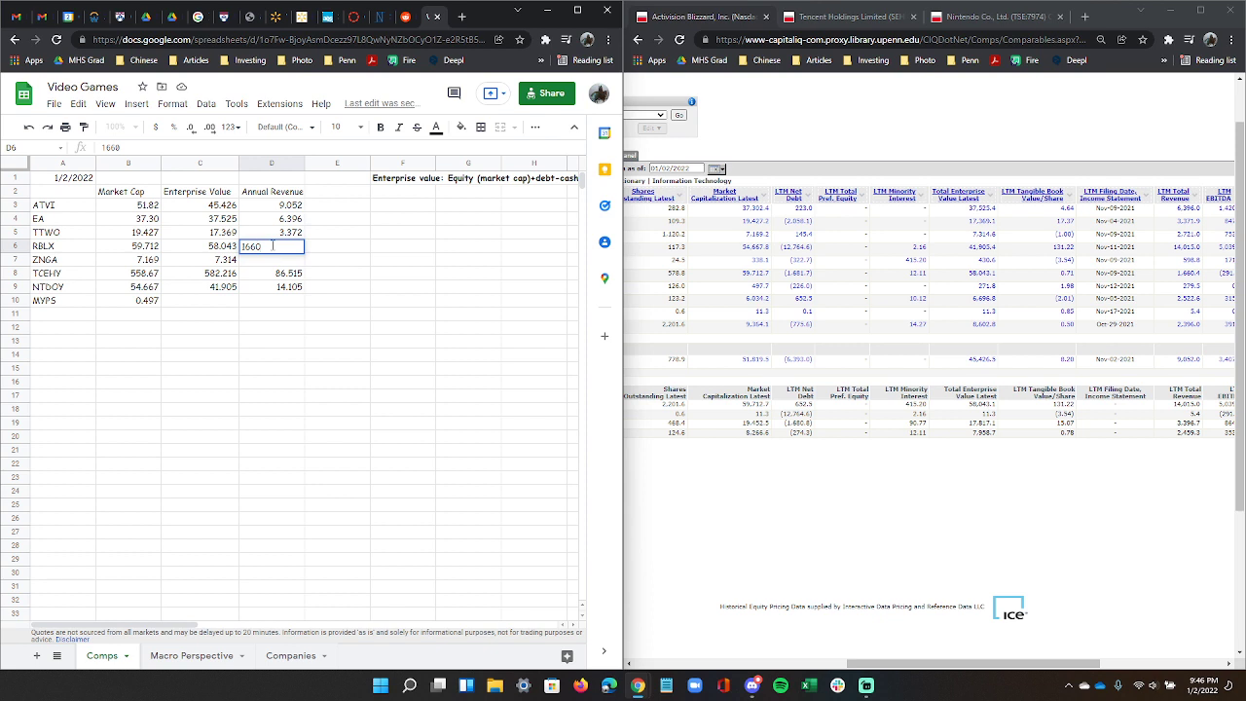
pyautogui.press('BackSpace')
pyautogui.write('.66')
pyautogui.press('Return')
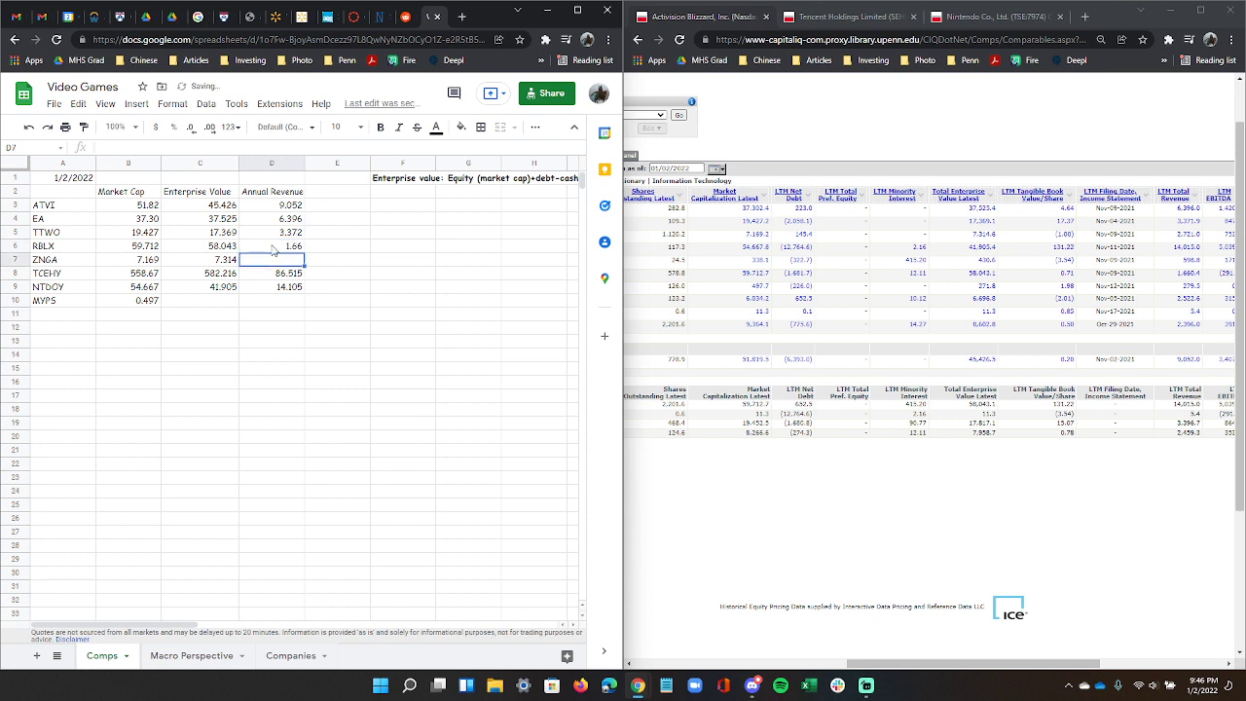
# Enter ZNGA's annual revenue as 2.721 in D7, using Zynga's LTM total revenue in the comps table.
pyautogui.click(285, 250)
pyautogui.click(285, 261)
pyautogui.moveTo(857, 663)
pyautogui.mouseDown()
pyautogui.moveTo(706, 663)
pyautogui.moveTo(847, 663)
pyautogui.mouseUp()
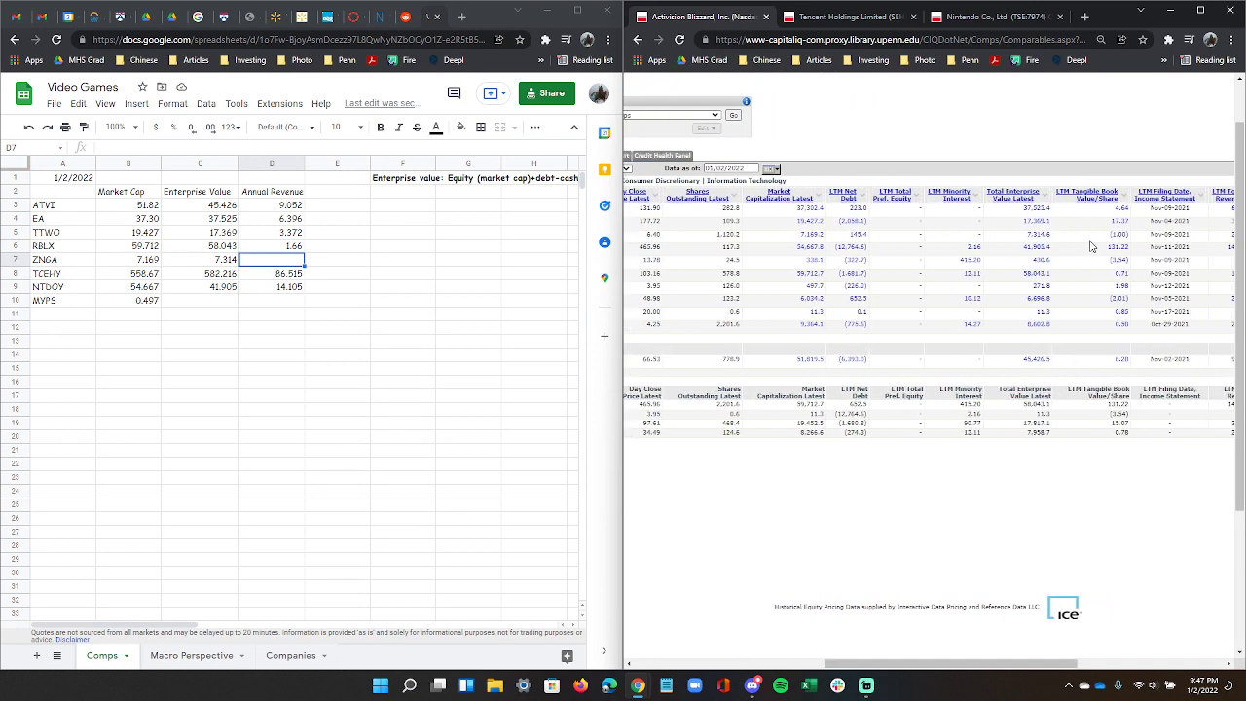
pyautogui.moveTo(963, 663); pyautogui.dragTo(984, 662)
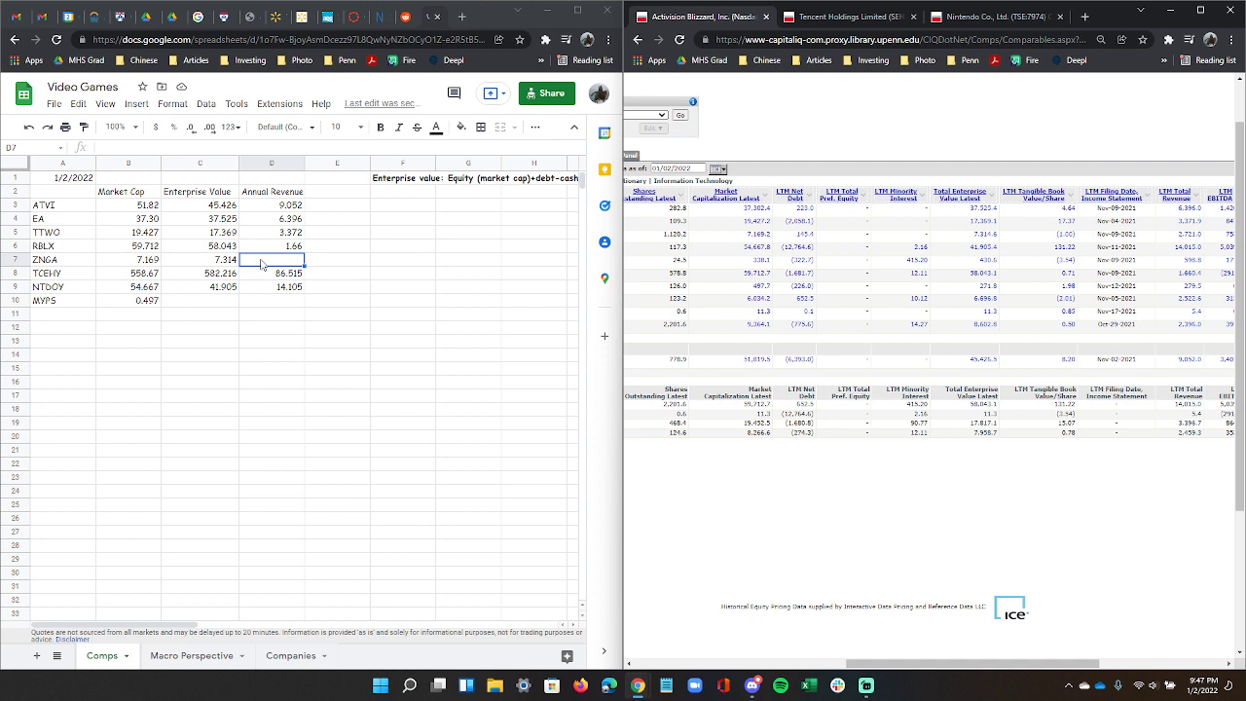
pyautogui.click(261, 265)
pyautogui.write('2.721')
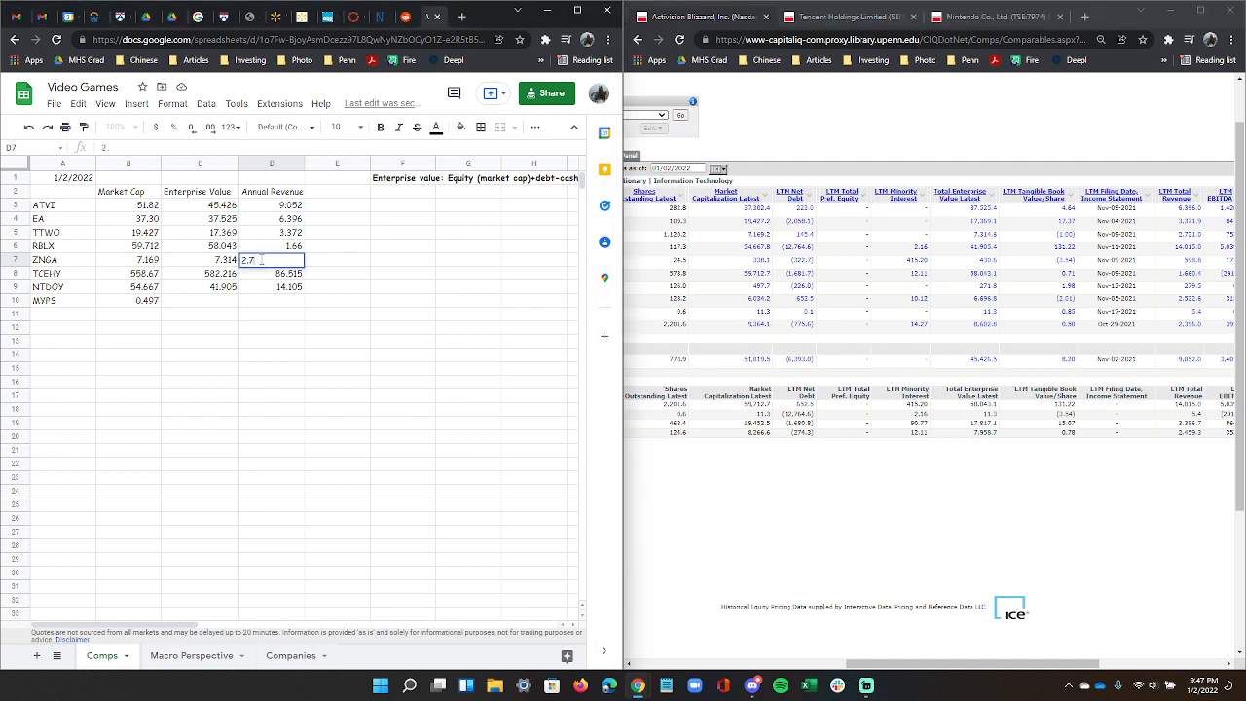
pyautogui.press('Return')
# Enter MYPS's enterprise value as .271 in C10, using PLAYSTUDIOS' total enterprise value in the comps table.
pyautogui.click(212, 304)
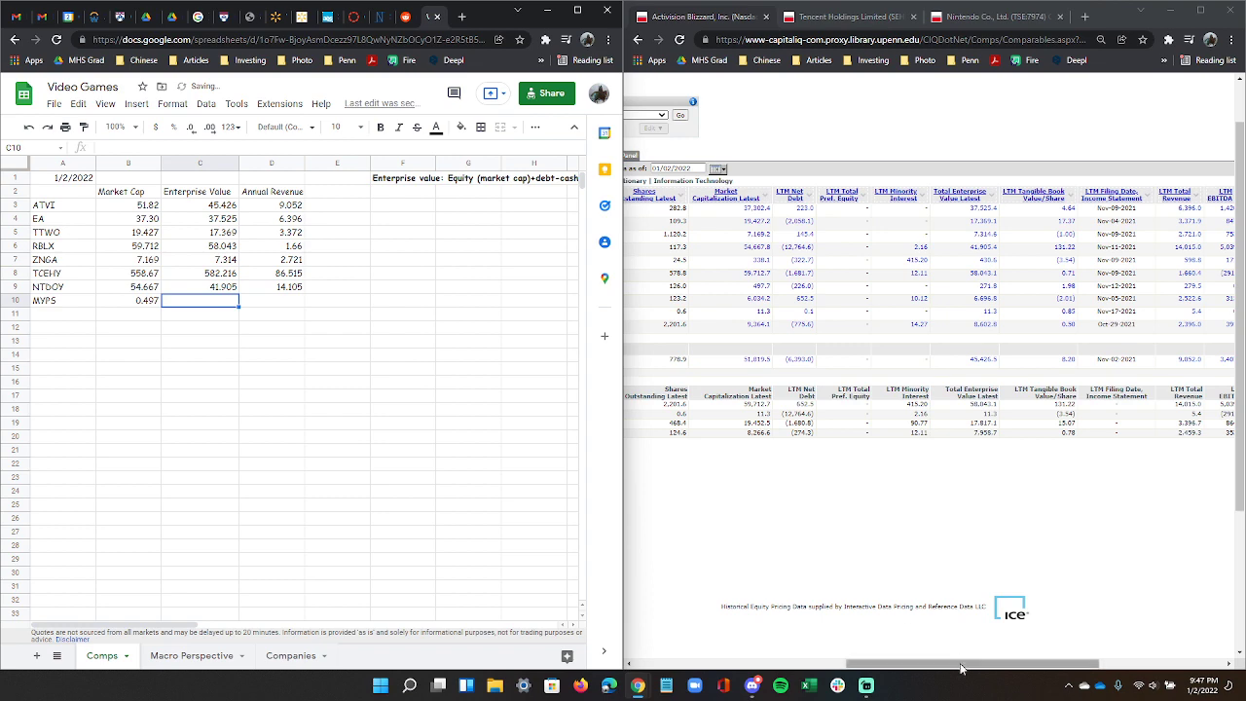
pyautogui.moveTo(961, 666); pyautogui.dragTo(889, 670)
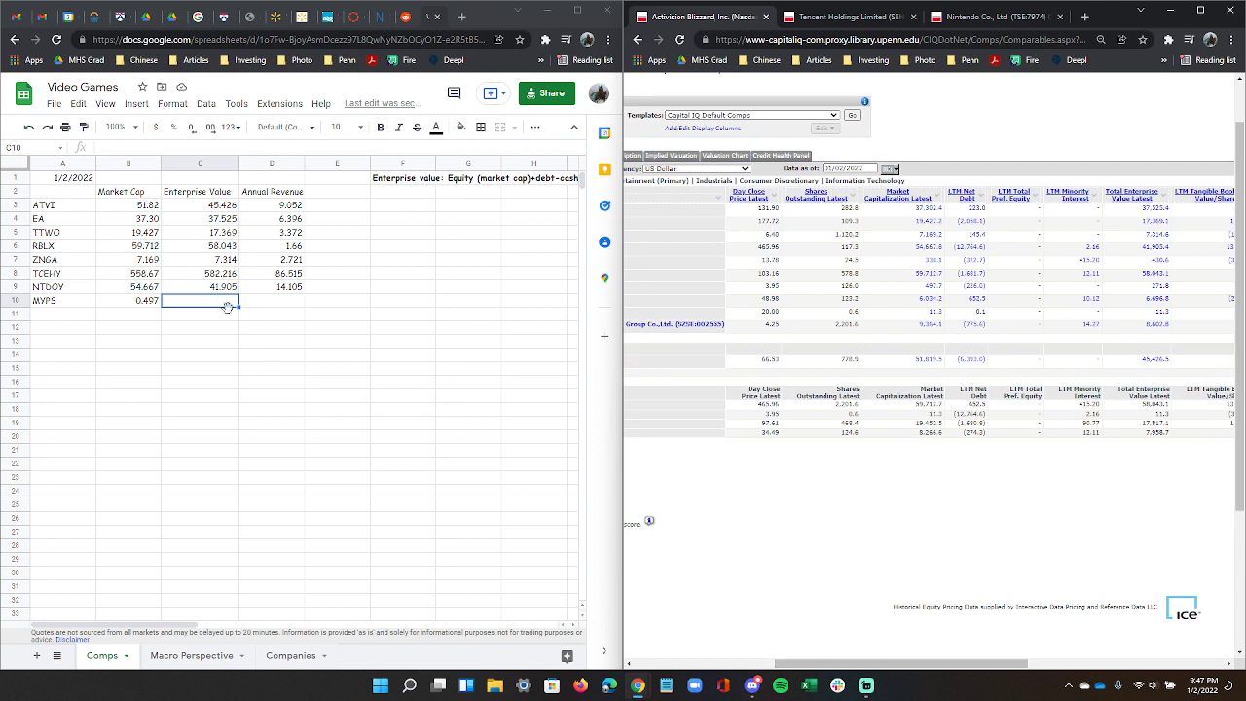
pyautogui.click(207, 309)
pyautogui.doubleClick(207, 303)
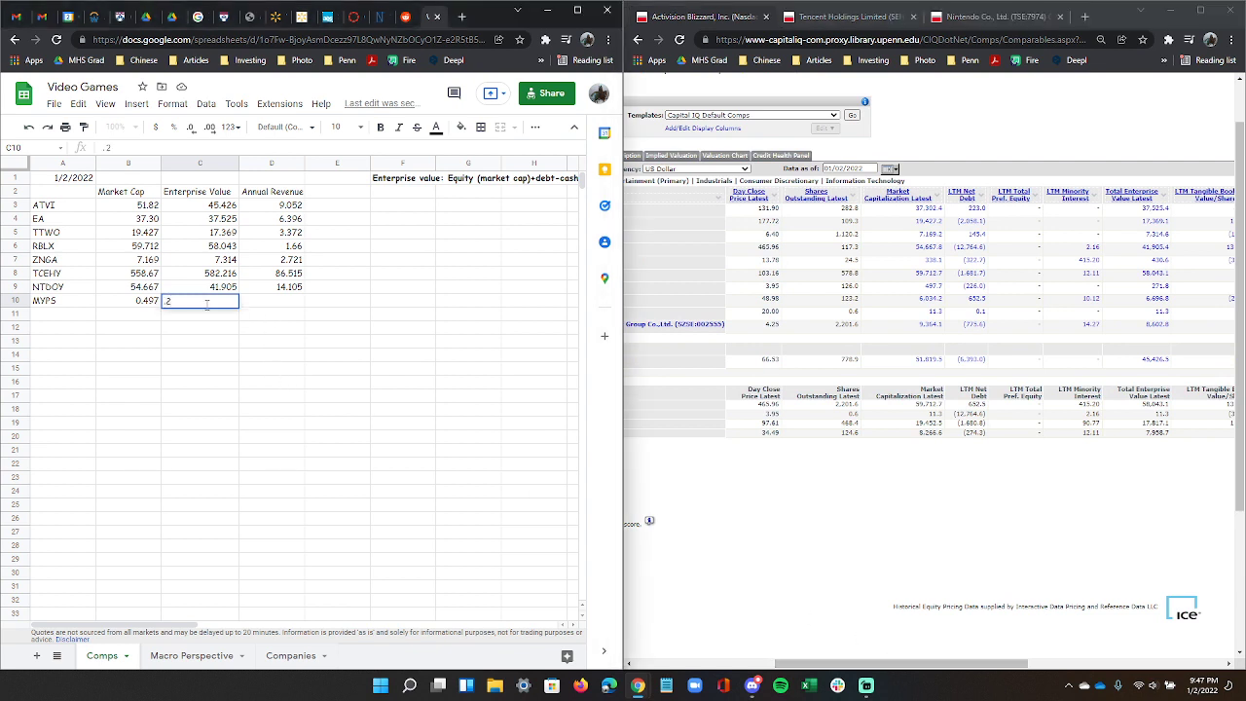
pyautogui.write('.271')
pyautogui.press('Return')
# Enter MYPS's annual revenue as 2.522 in D10, reading from the LTM total revenue column of the comps table.
pyautogui.click(289, 302)
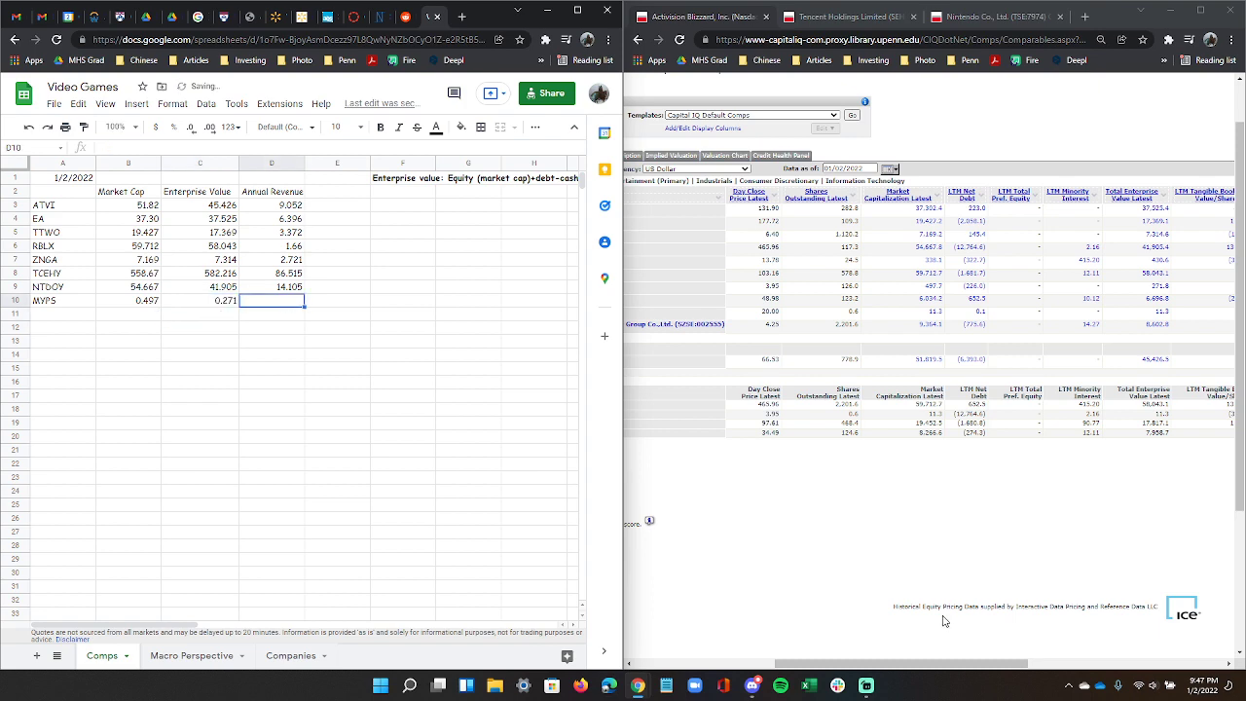
pyautogui.moveTo(923, 664); pyautogui.dragTo(1003, 667)
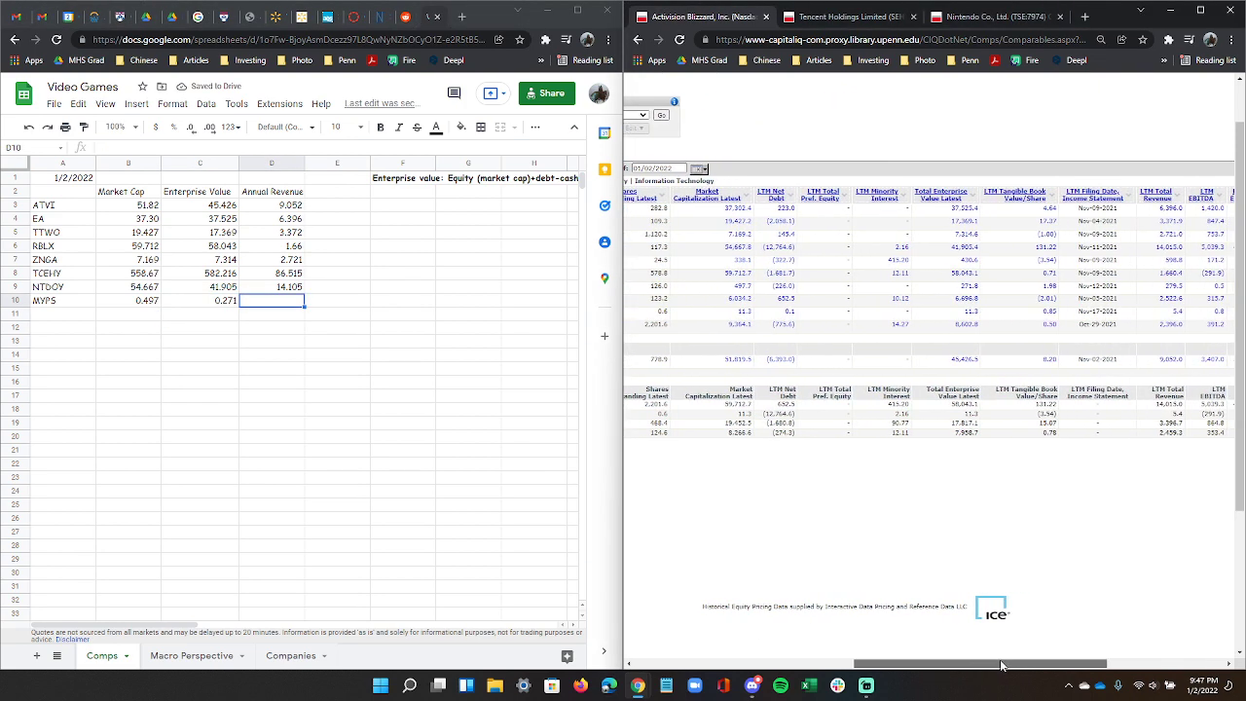
pyautogui.click(277, 308)
pyautogui.write('2')
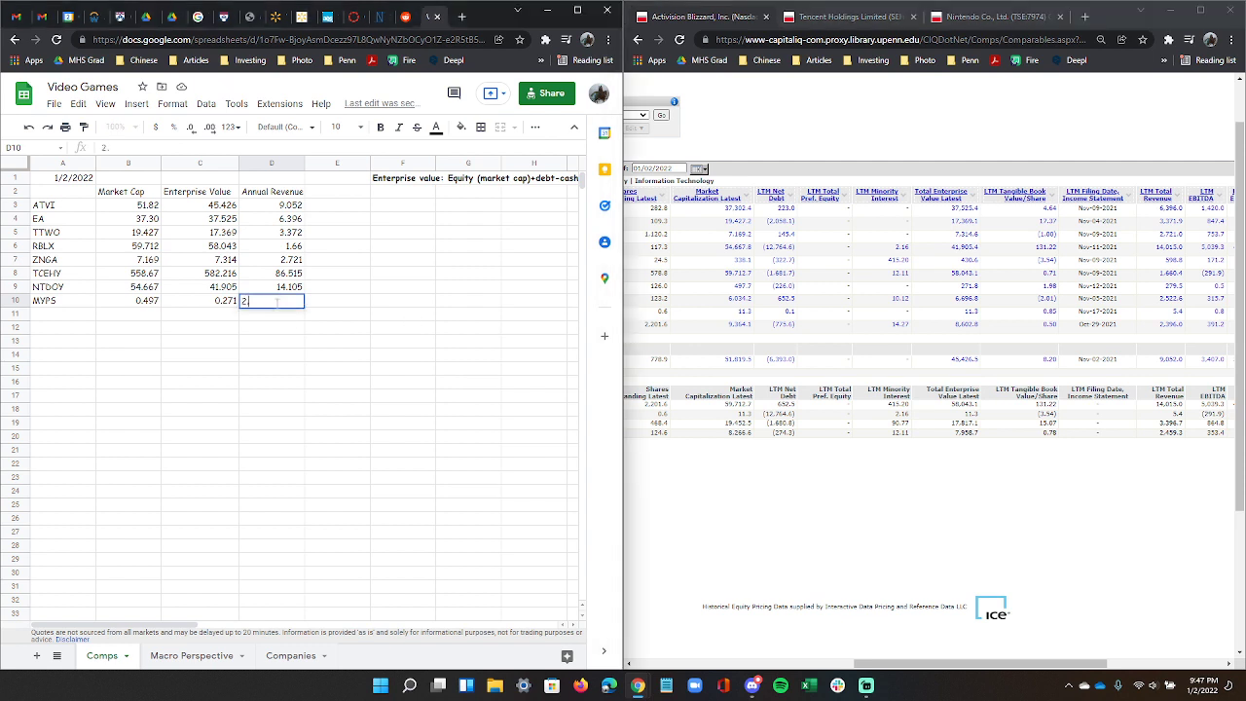
pyautogui.write('.522')
pyautogui.press('Return')
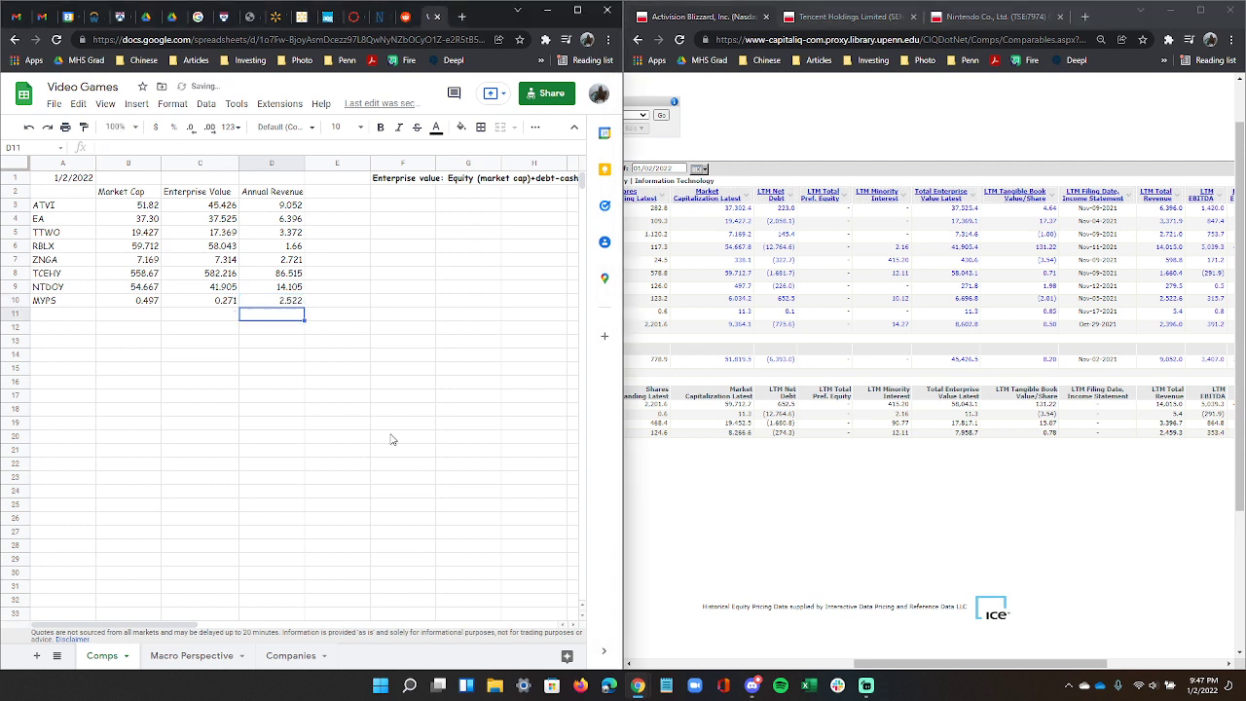
# Review the Activision Blizzard comps table from the company names across market cap and enterprise value to LTM revenue and EBITDA.
pyautogui.moveTo(911, 667); pyautogui.dragTo(821, 667)
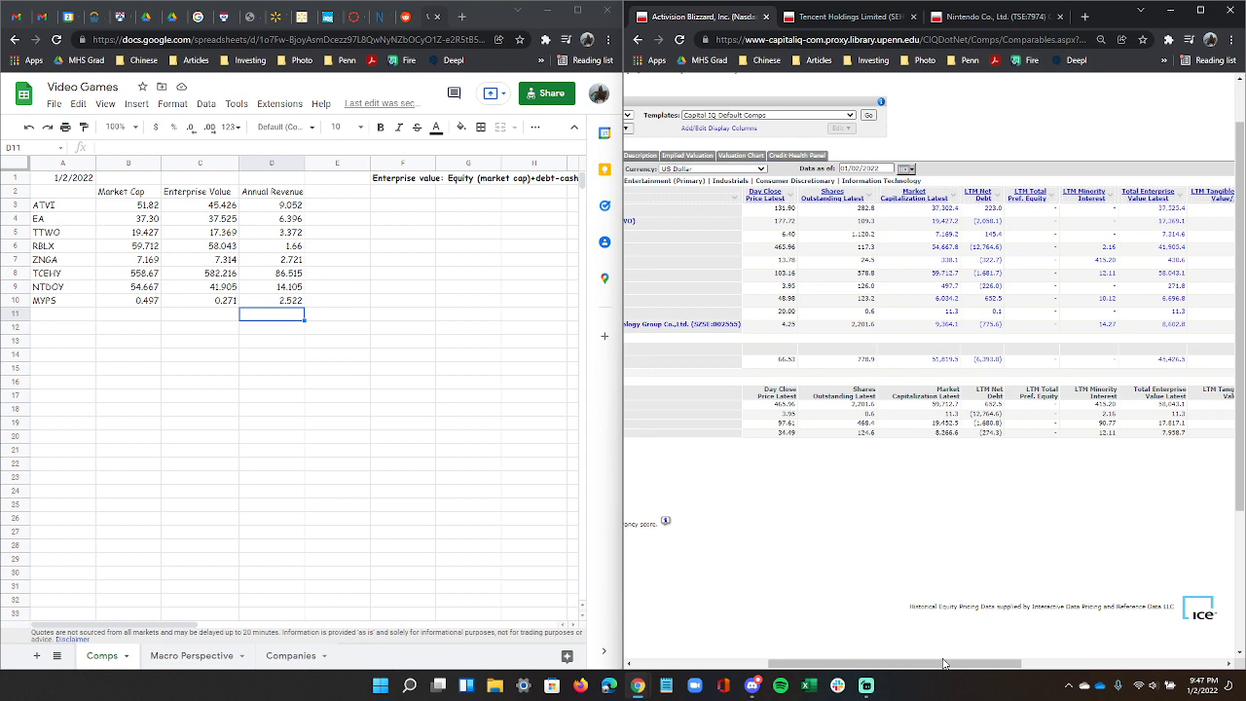
pyautogui.moveTo(947, 664); pyautogui.dragTo(835, 658)
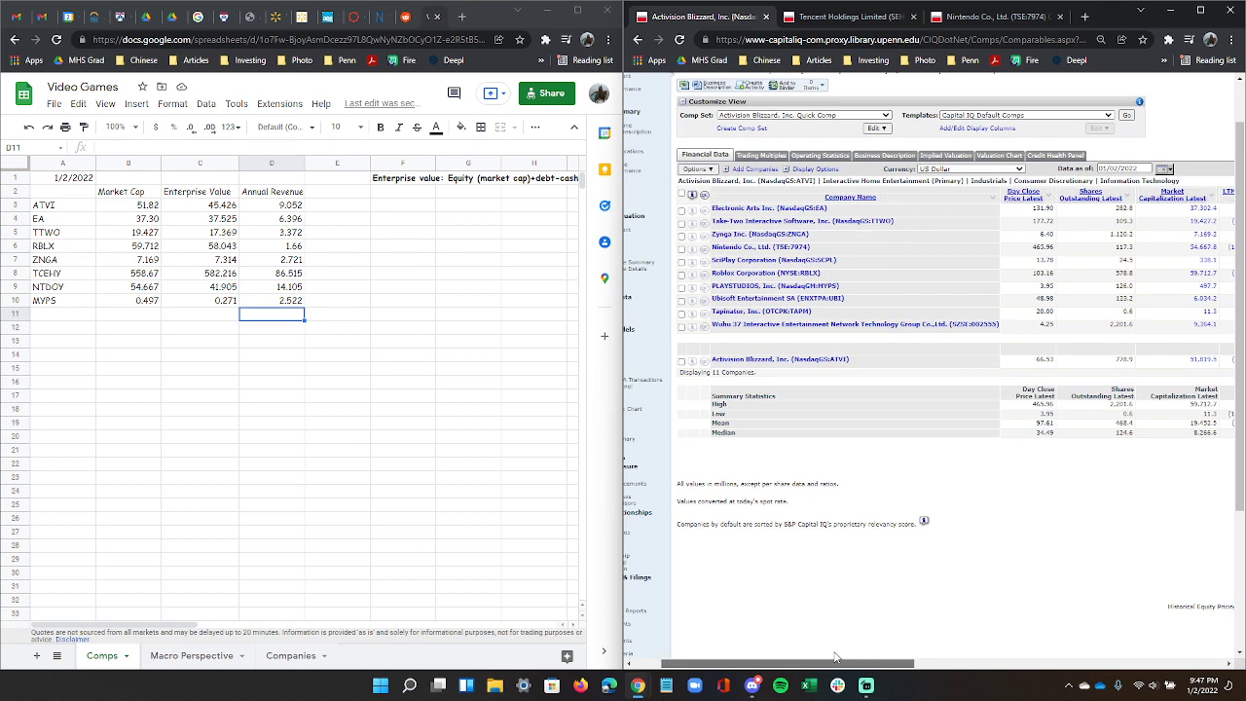
pyautogui.moveTo(835, 658); pyautogui.dragTo(1023, 655)
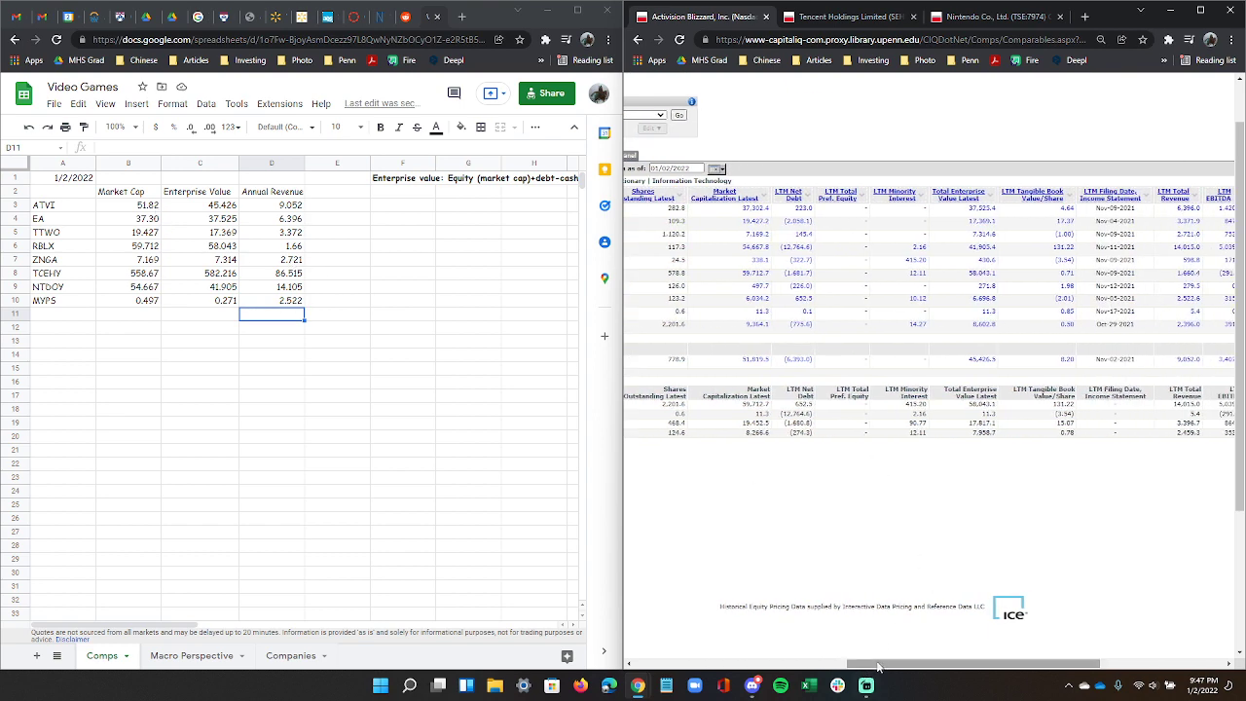
pyautogui.moveTo(879, 666); pyautogui.dragTo(913, 658)
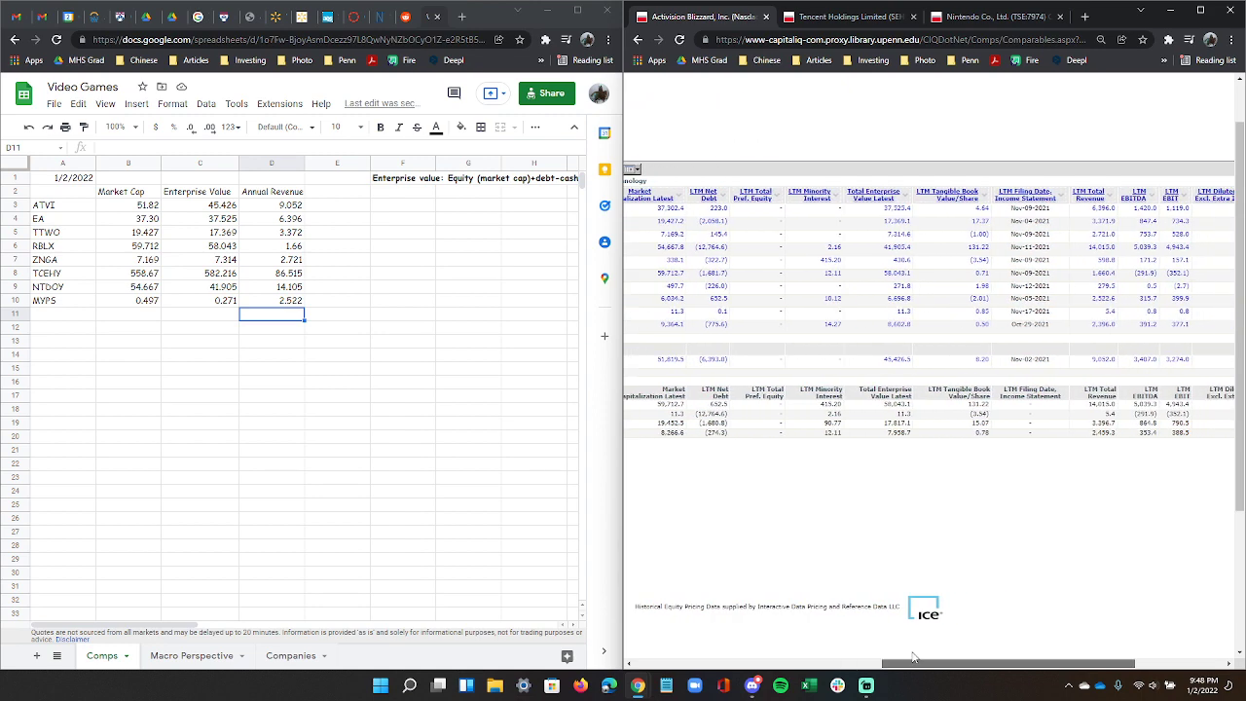
pyautogui.moveTo(914, 658); pyautogui.dragTo(894, 659)
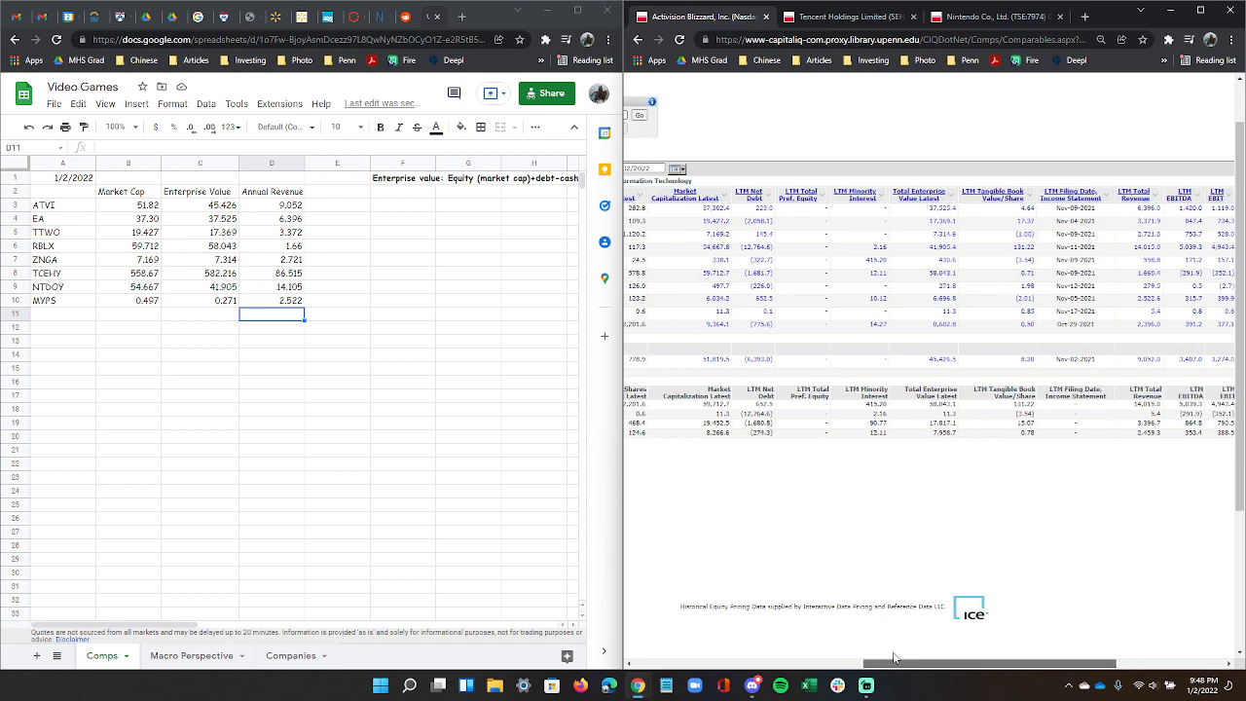
pyautogui.moveTo(893, 659); pyautogui.dragTo(830, 668)
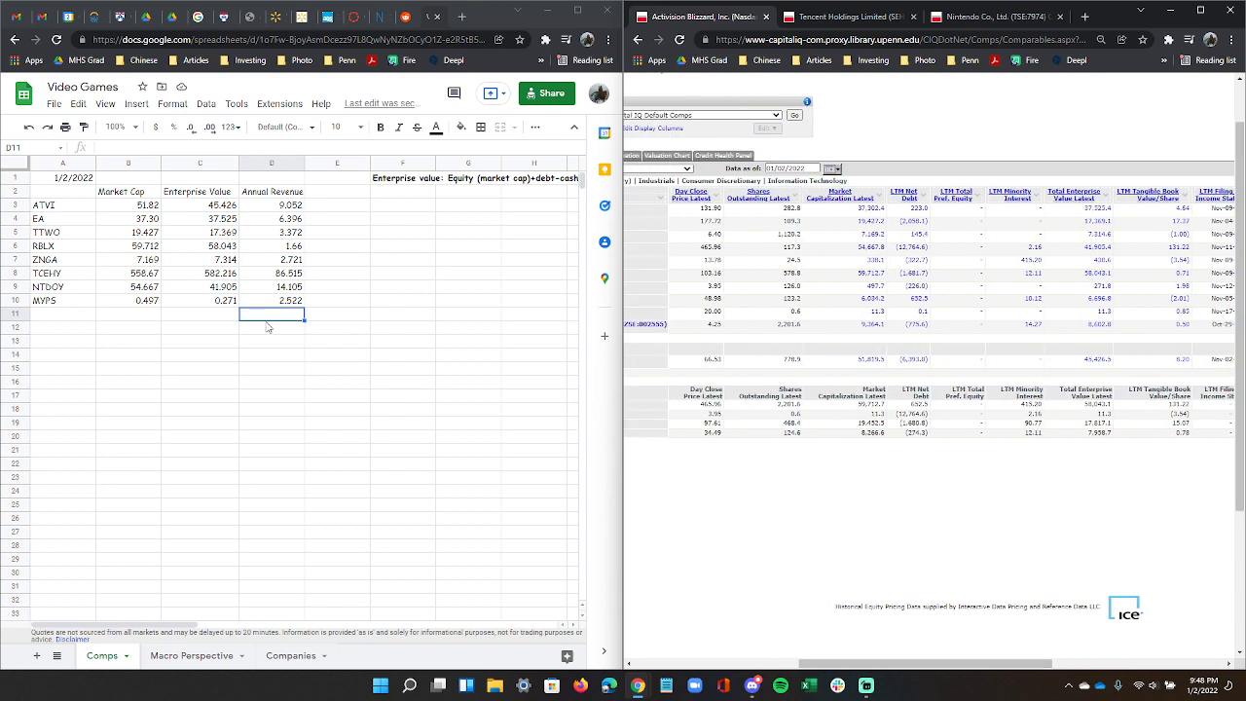
# Re-enter the market caps in millions from the comps table: 51,819.5 for ATVI in B3 and 37,302.4 for EA in B4.
pyautogui.click(118, 210)
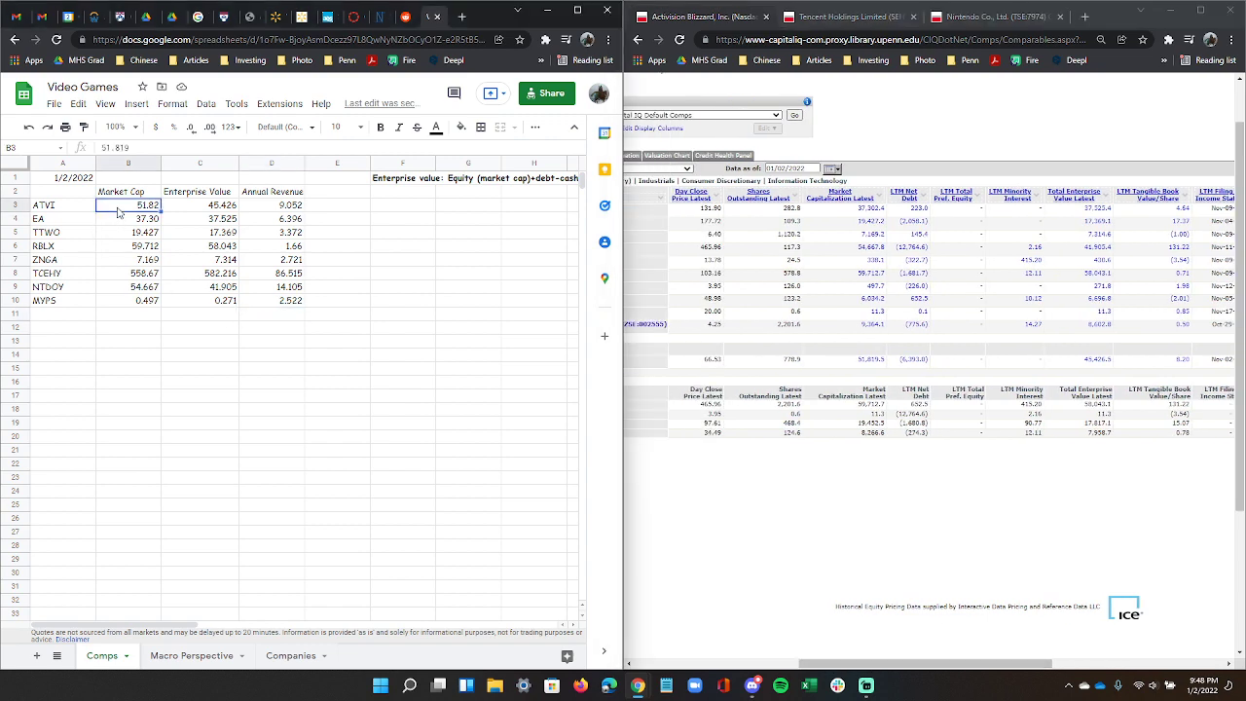
pyautogui.write('51,')
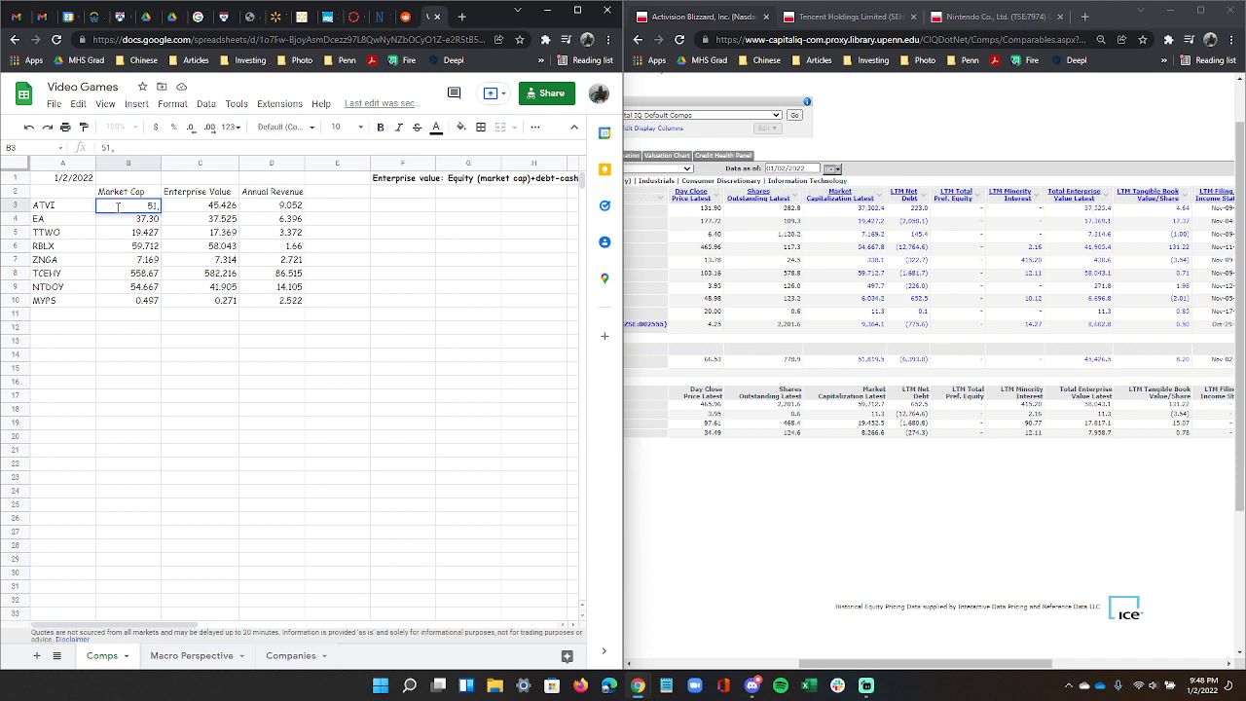
pyautogui.write('819.5')
pyautogui.press('Return')
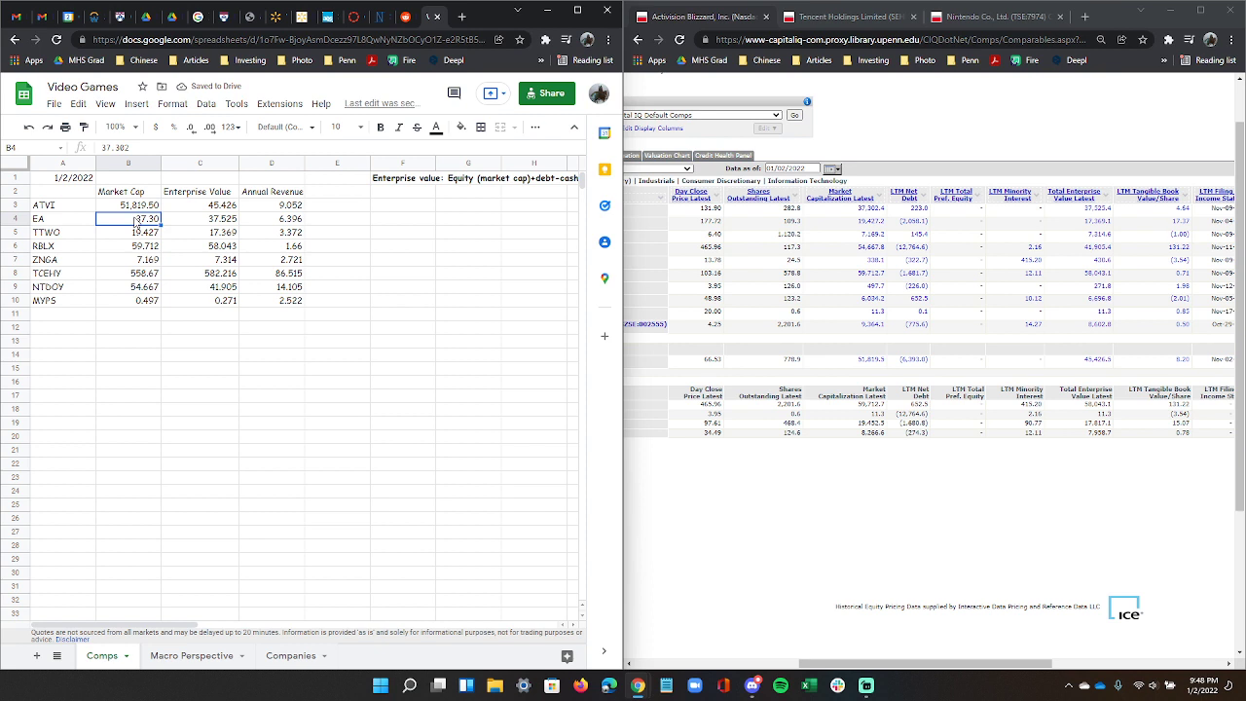
pyautogui.write('37,302')
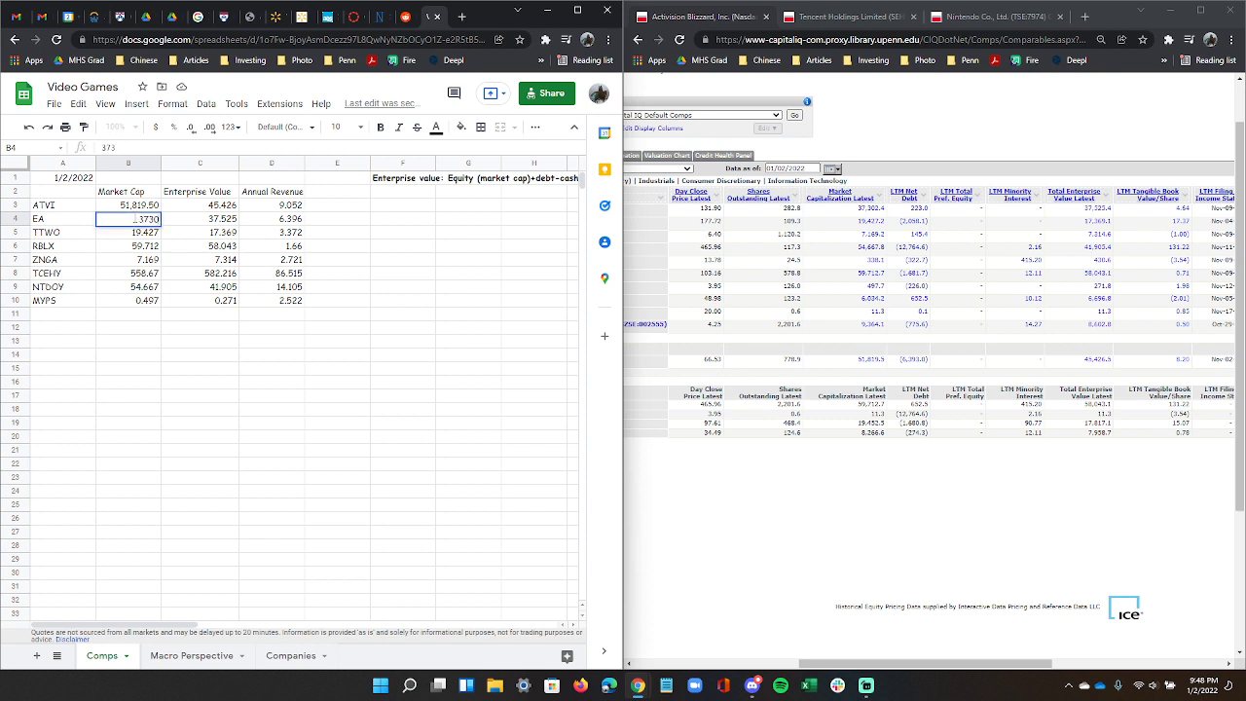
pyautogui.write('.4')
pyautogui.press('Return')
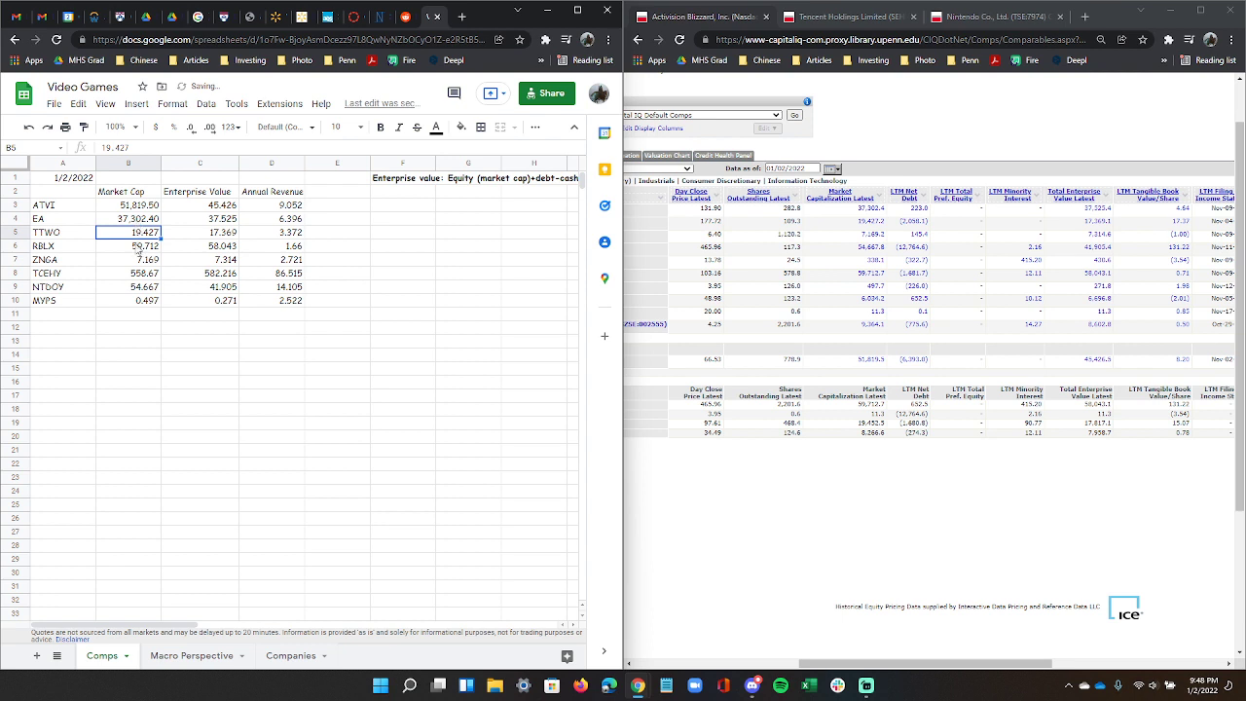
# Convert the next two market caps to millions: 19,427.2 for TTWO in B5 and 59712.7 for RBLX in B6.
pyautogui.write('19')
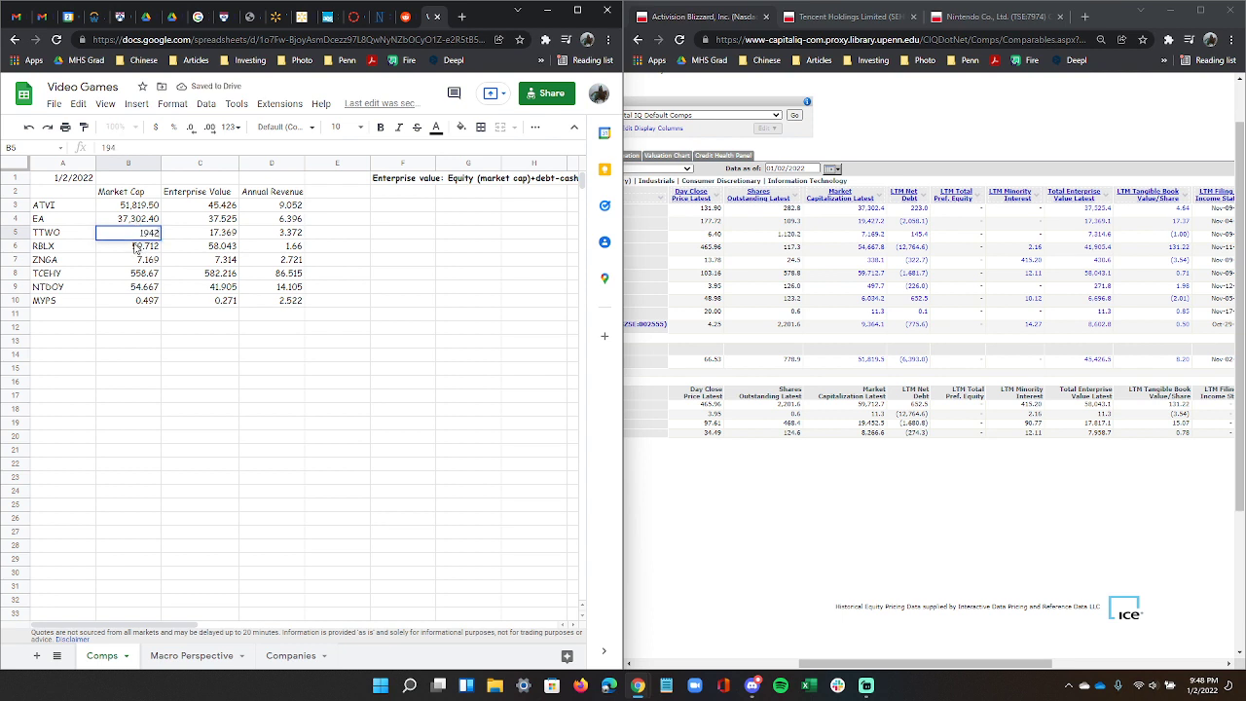
pyautogui.write(',427.2')
pyautogui.press('Return')
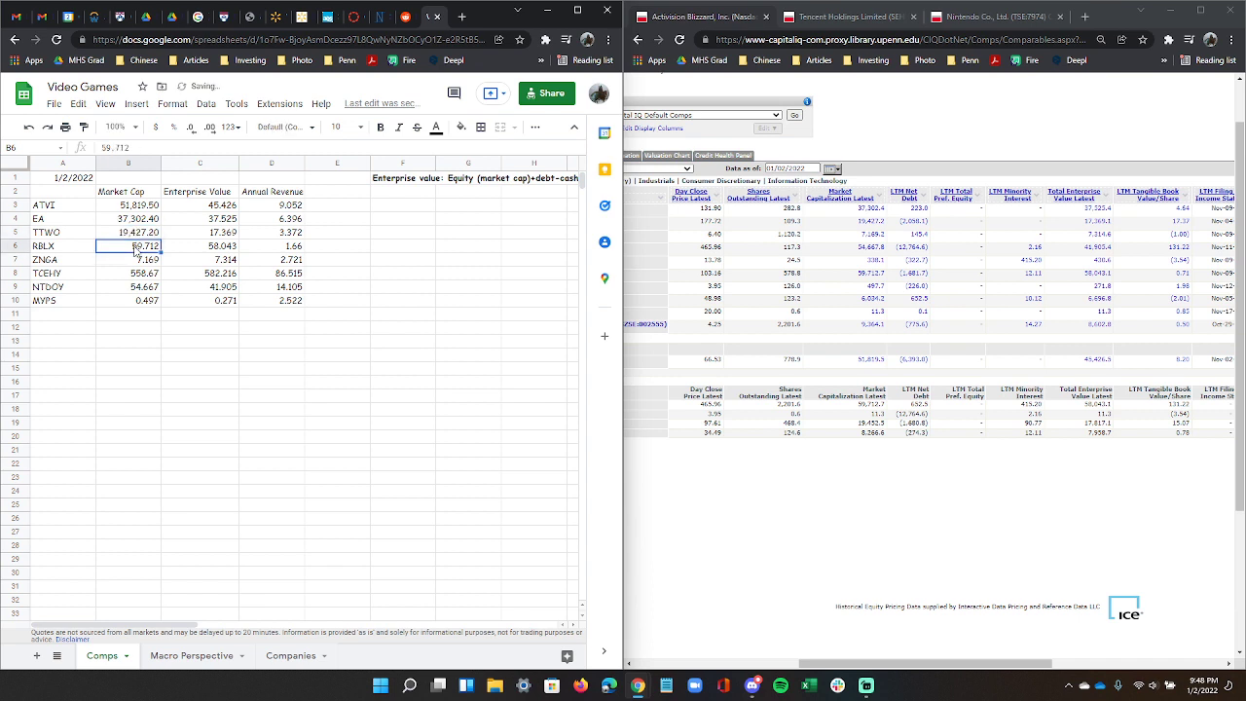
pyautogui.doubleClick(153, 249)
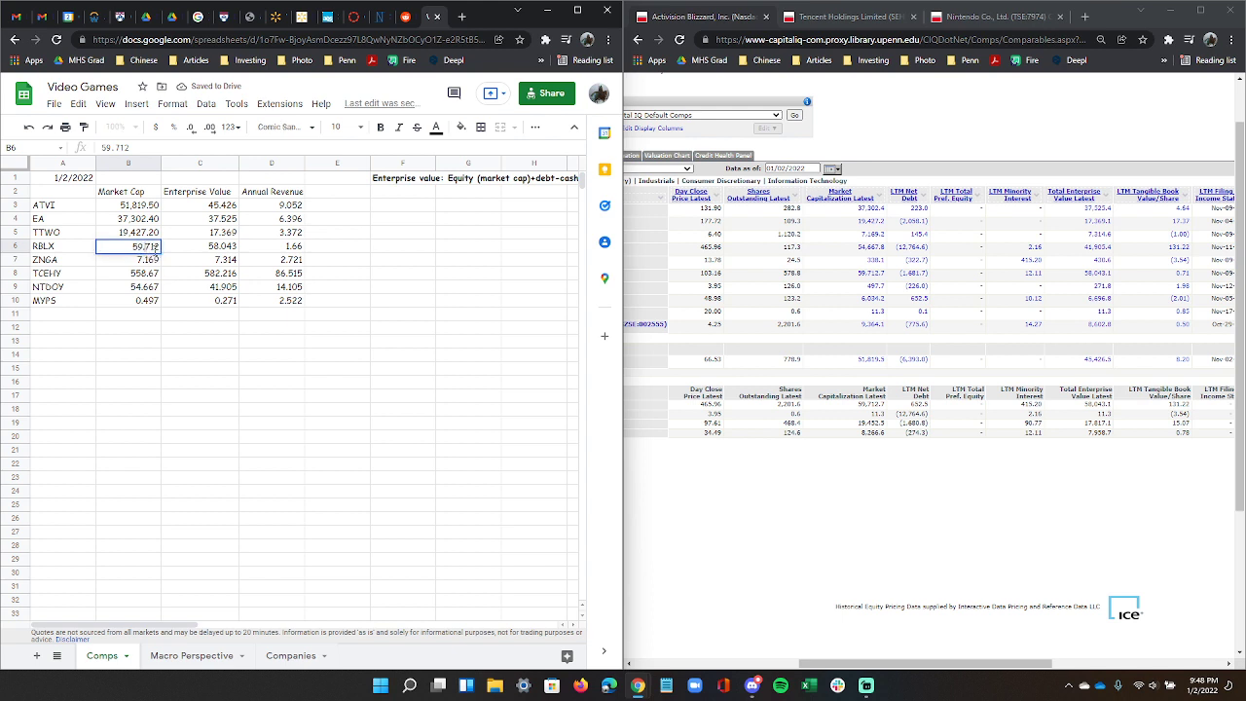
pyautogui.press('BackSpace')
pyautogui.write('.7')
pyautogui.press('Return')
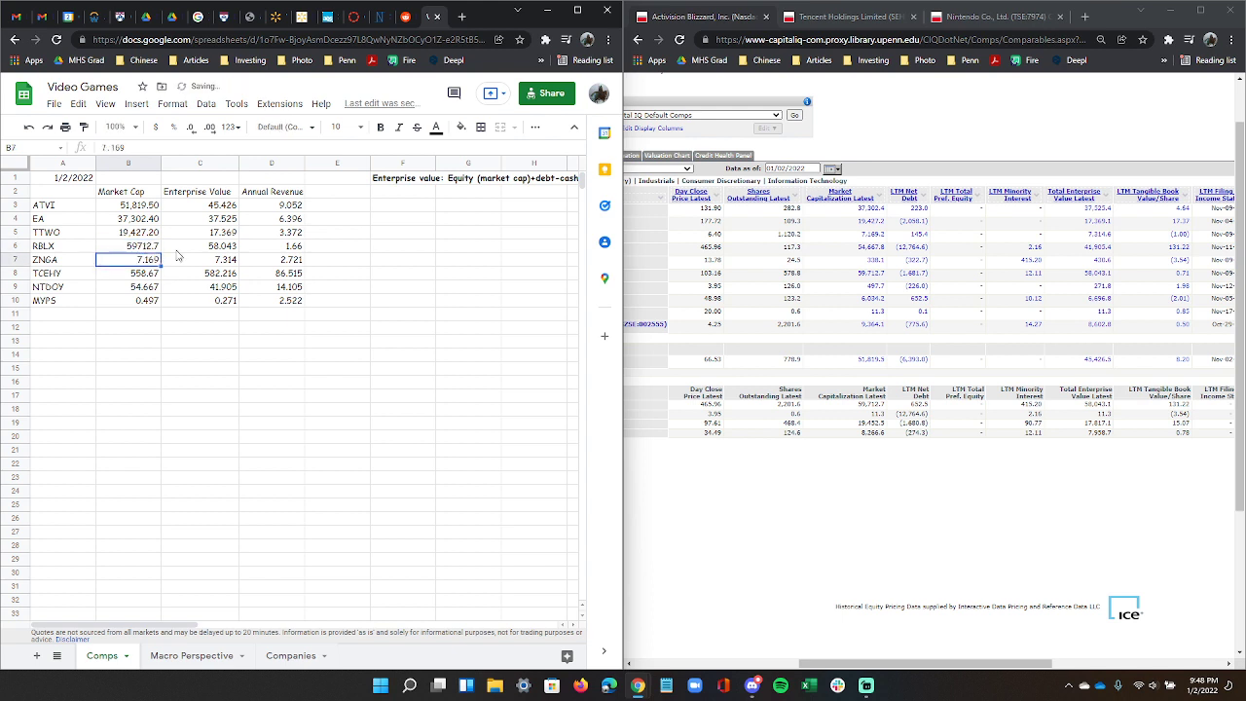
# Re-enter RBLX's market cap in B6 with a thousands separator, as 59,712.7.
pyautogui.click(157, 249)
pyautogui.moveTo(157, 249); pyautogui.dragTo(145, 313)
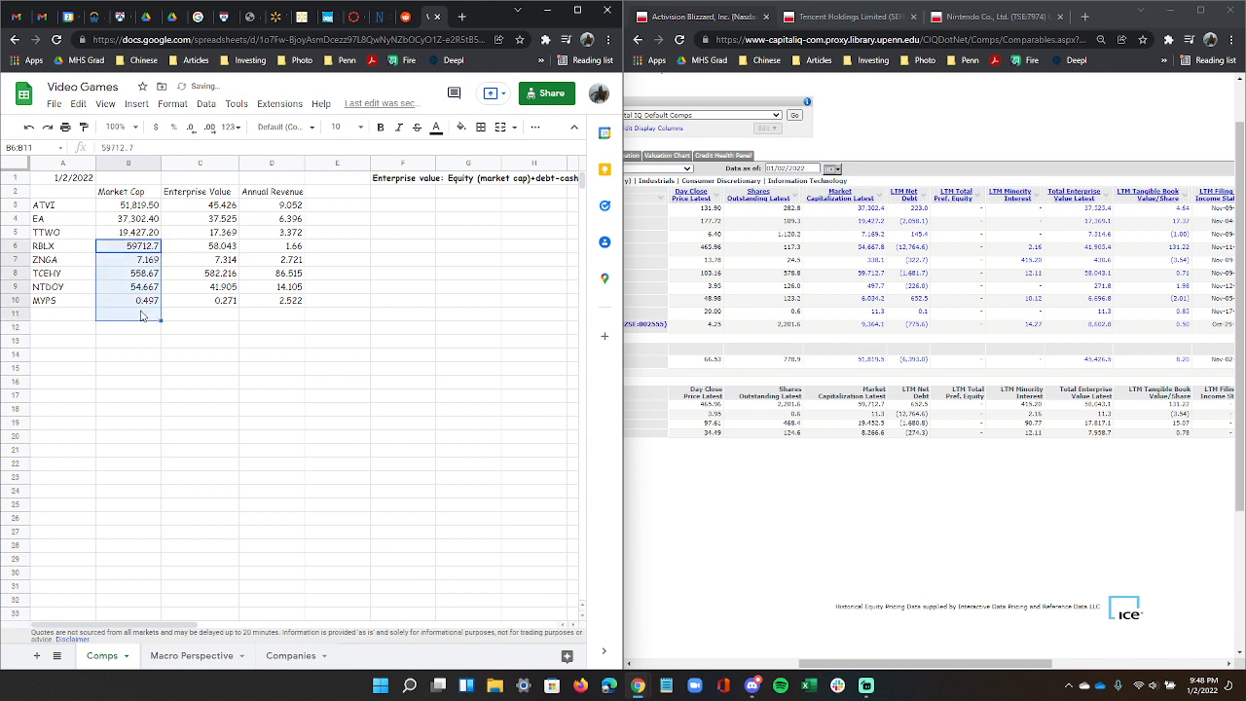
pyautogui.click(147, 302)
pyautogui.click(148, 250)
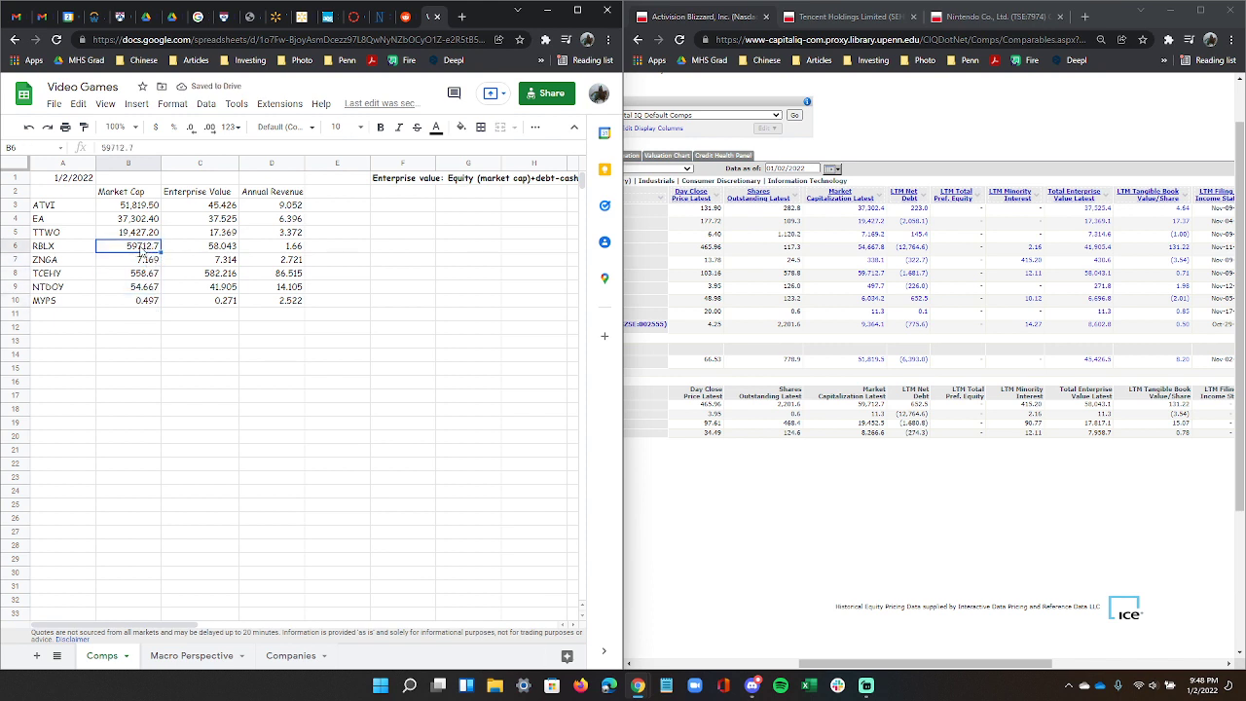
pyautogui.click(173, 103)
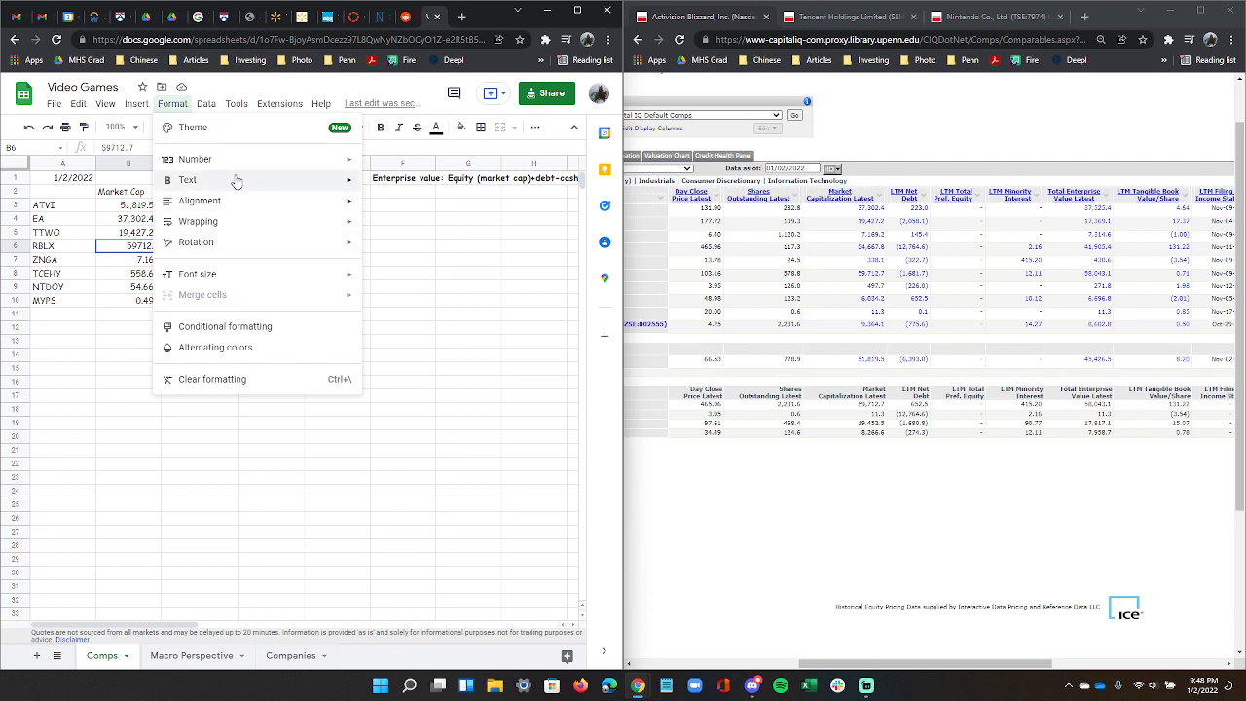
pyautogui.moveTo(233, 161)
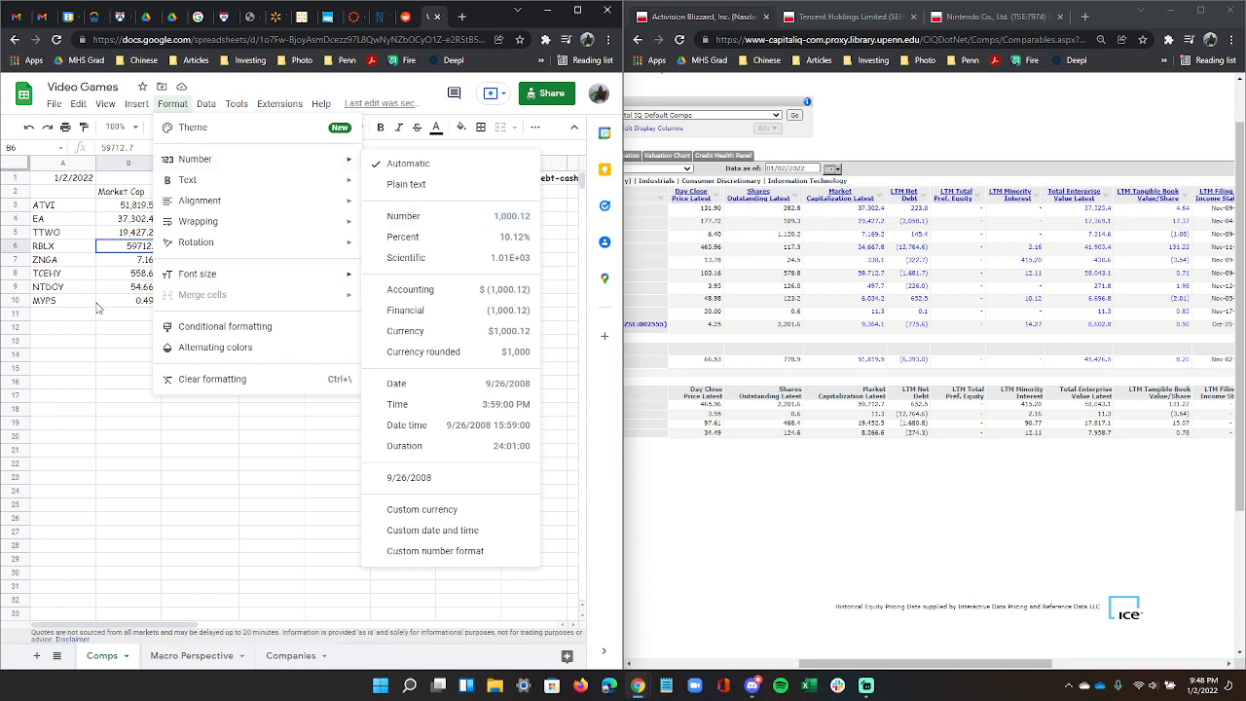
pyautogui.click(438, 217)
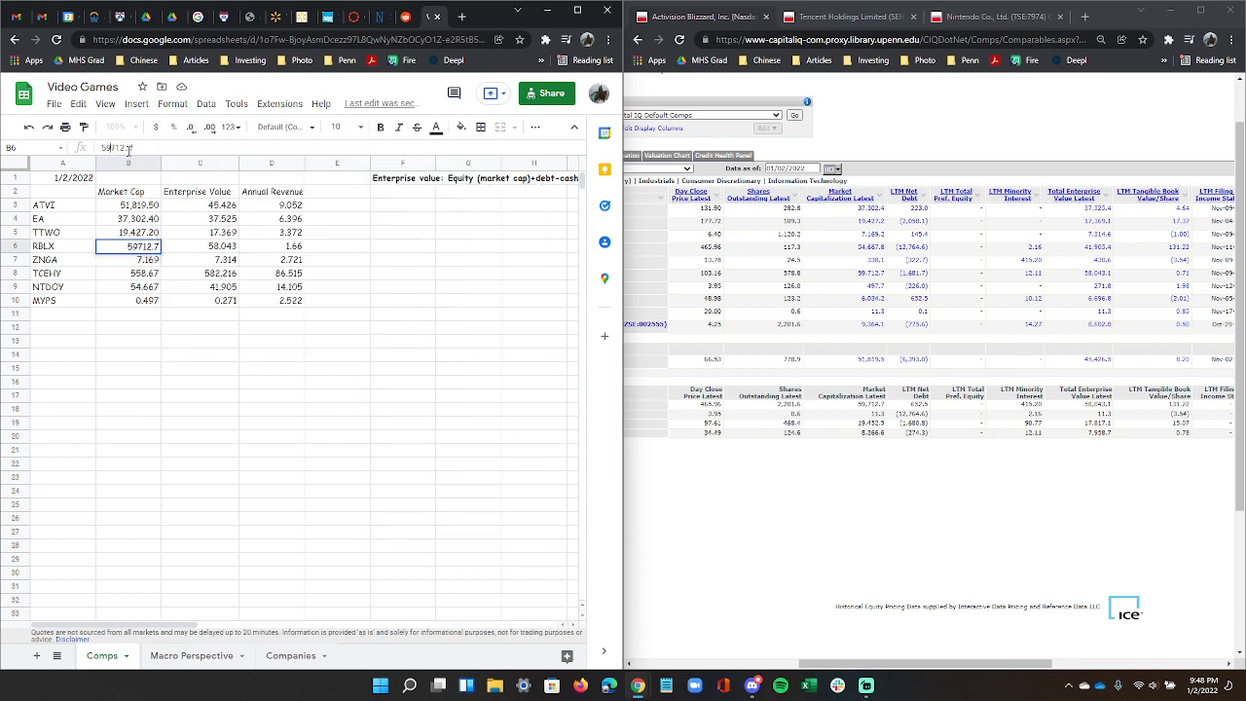
pyautogui.press('Return')
# Re-enter TCEHY's market cap in millions in B8 as 558,665.1, taken from the Tencent Holdings comps table.
pyautogui.click(132, 274)
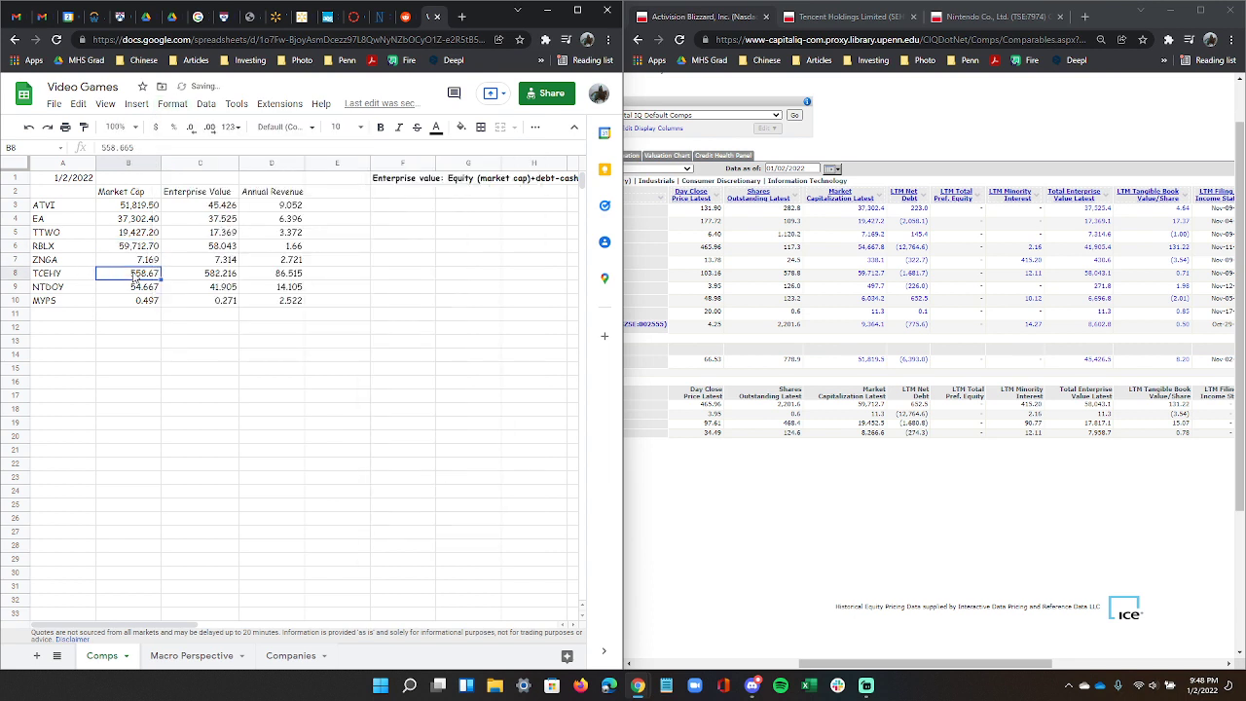
pyautogui.click(845, 16)
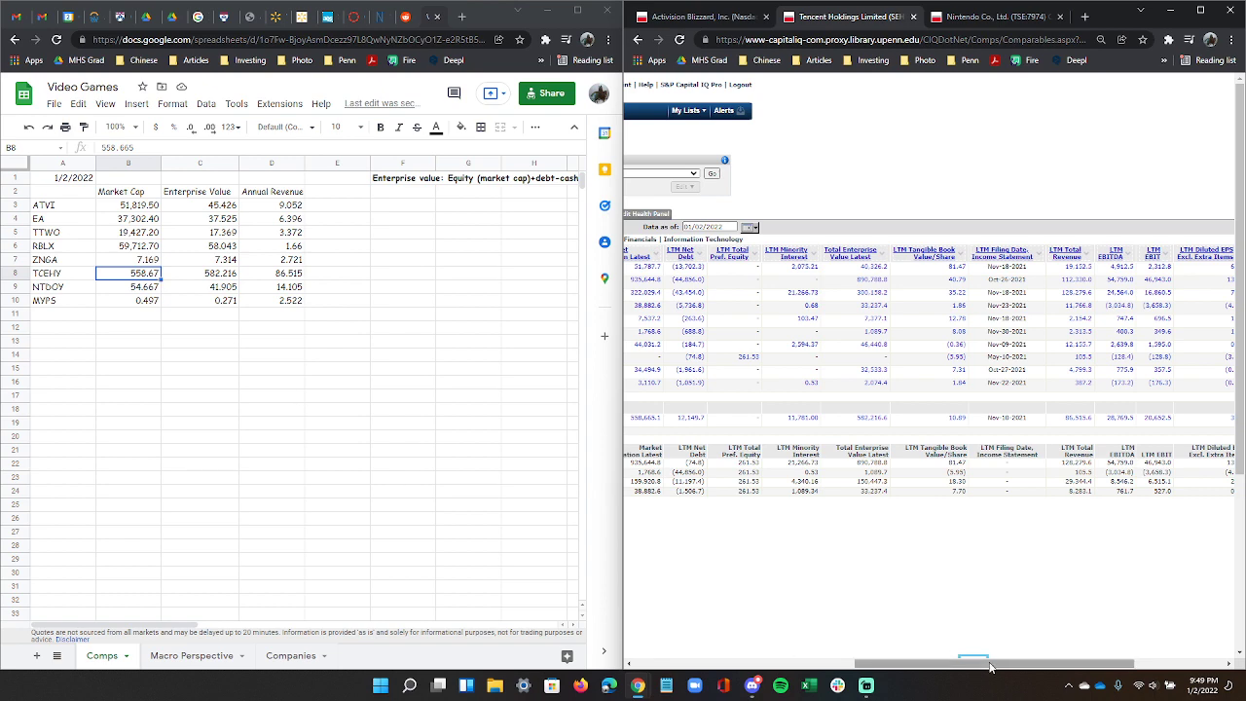
pyautogui.moveTo(992, 663); pyautogui.dragTo(898, 663)
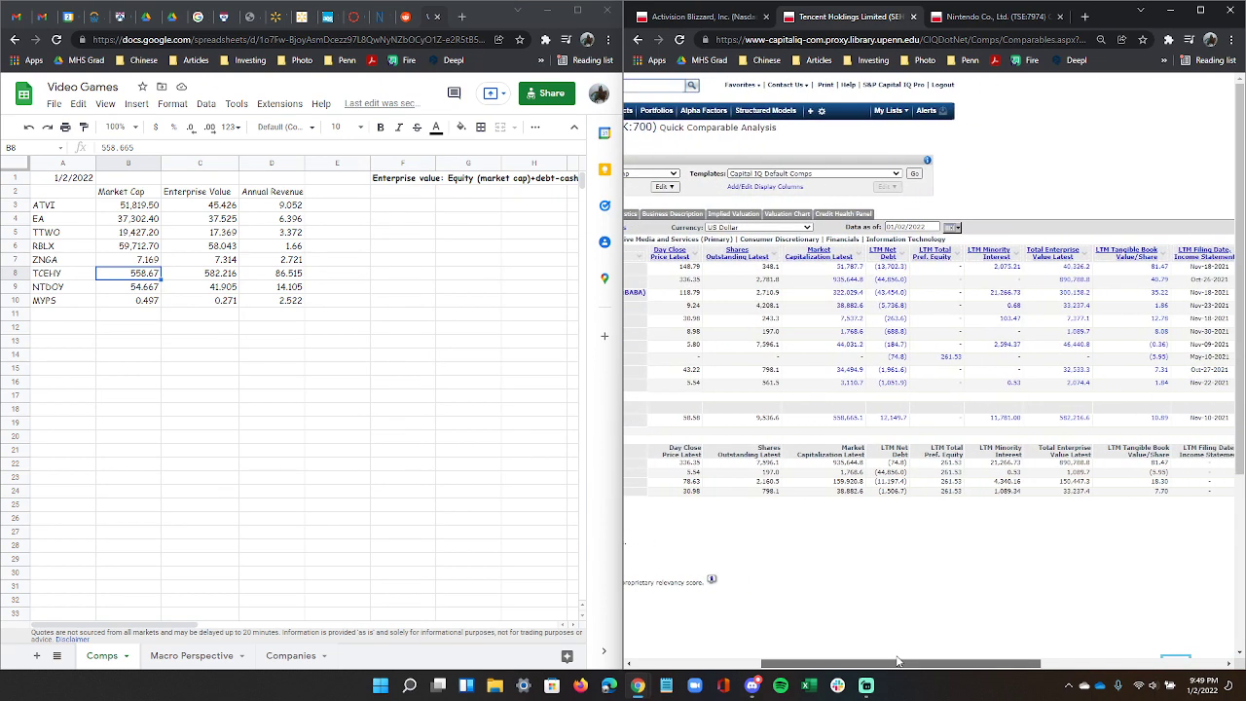
pyautogui.click(156, 276)
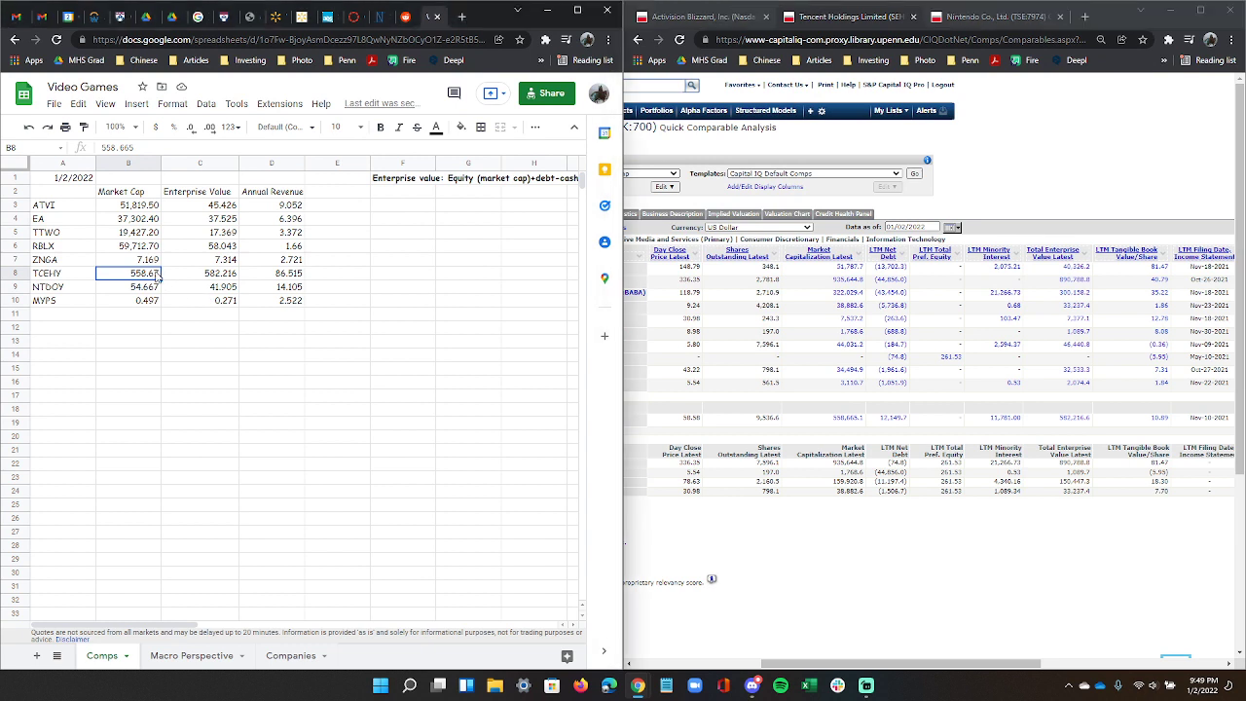
pyautogui.write('55')
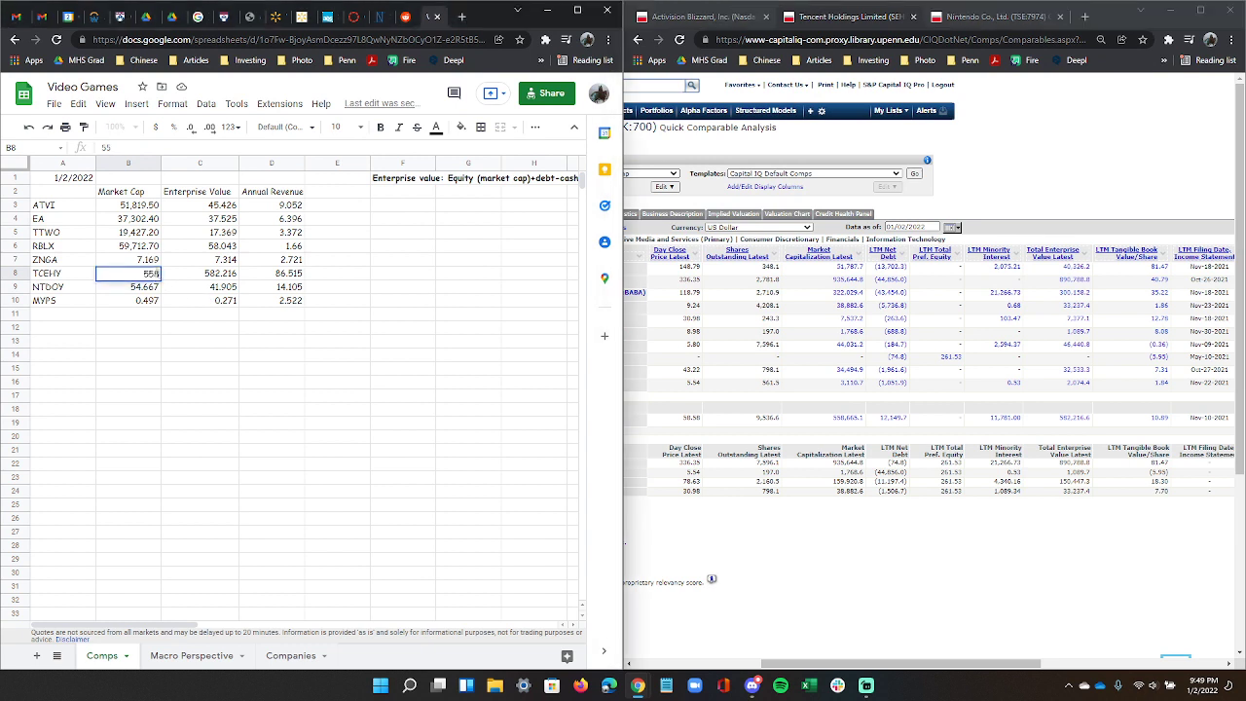
pyautogui.write('8665.')
pyautogui.press('Left')
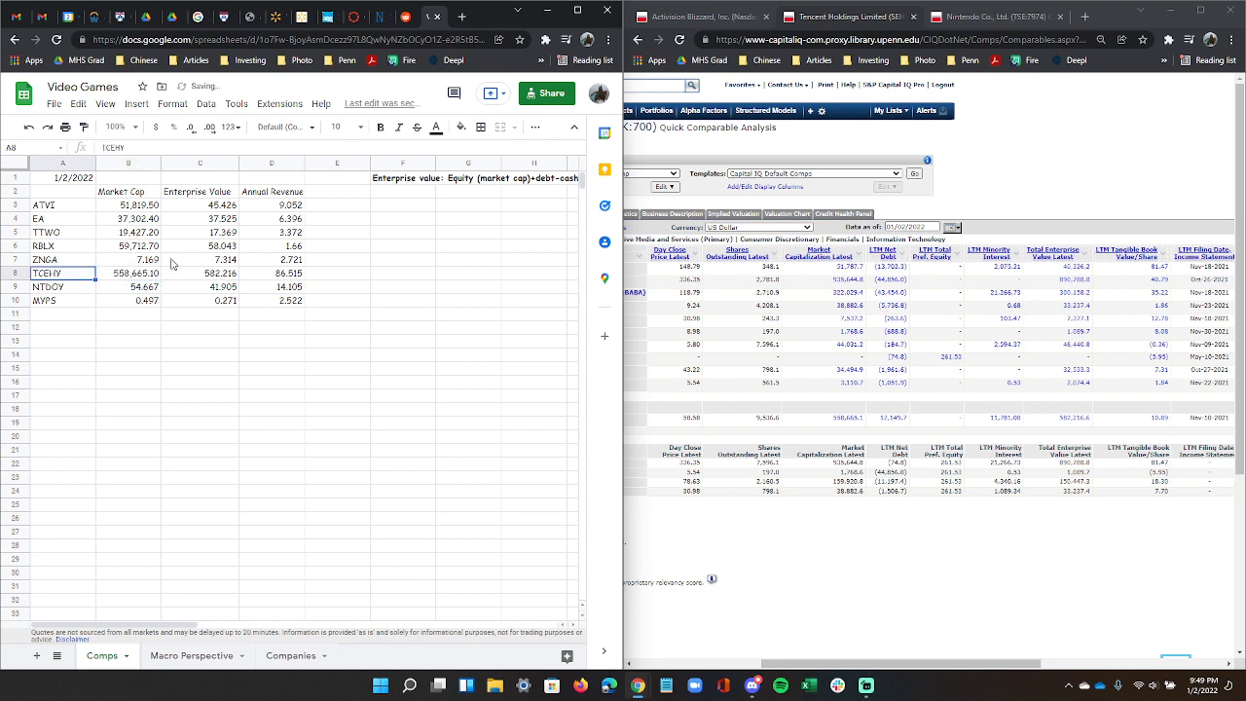
# Convert TCEHY's enterprise value in C8 to millions as 582,216.6, using the total enterprise value column of the Tencent comps table.
pyautogui.click(173, 261)
pyautogui.click(148, 286)
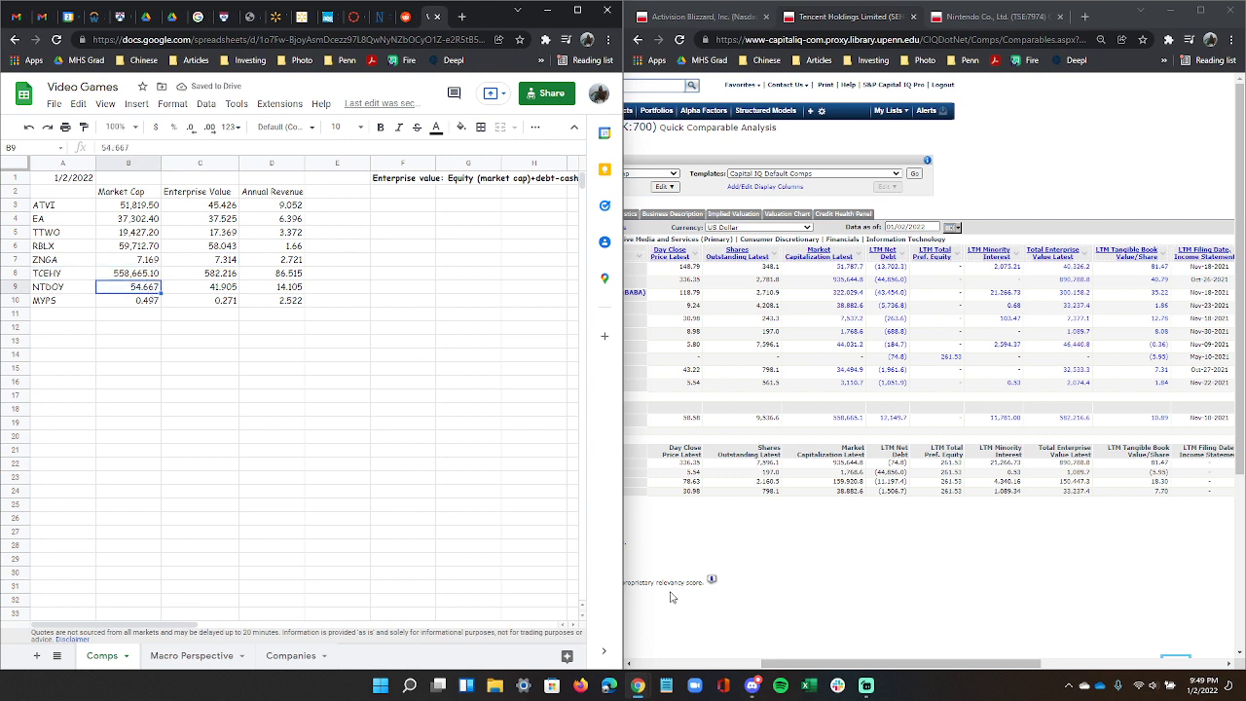
pyautogui.click(219, 276)
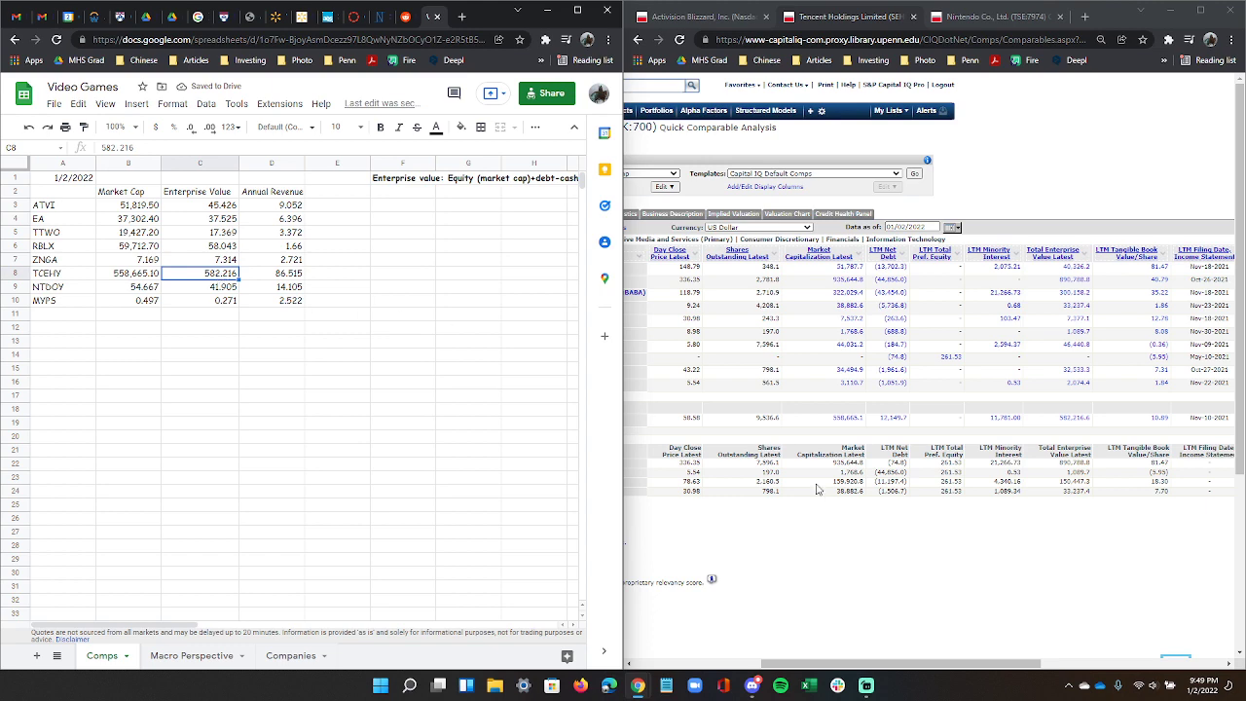
pyautogui.moveTo(972, 667); pyautogui.dragTo(1015, 667)
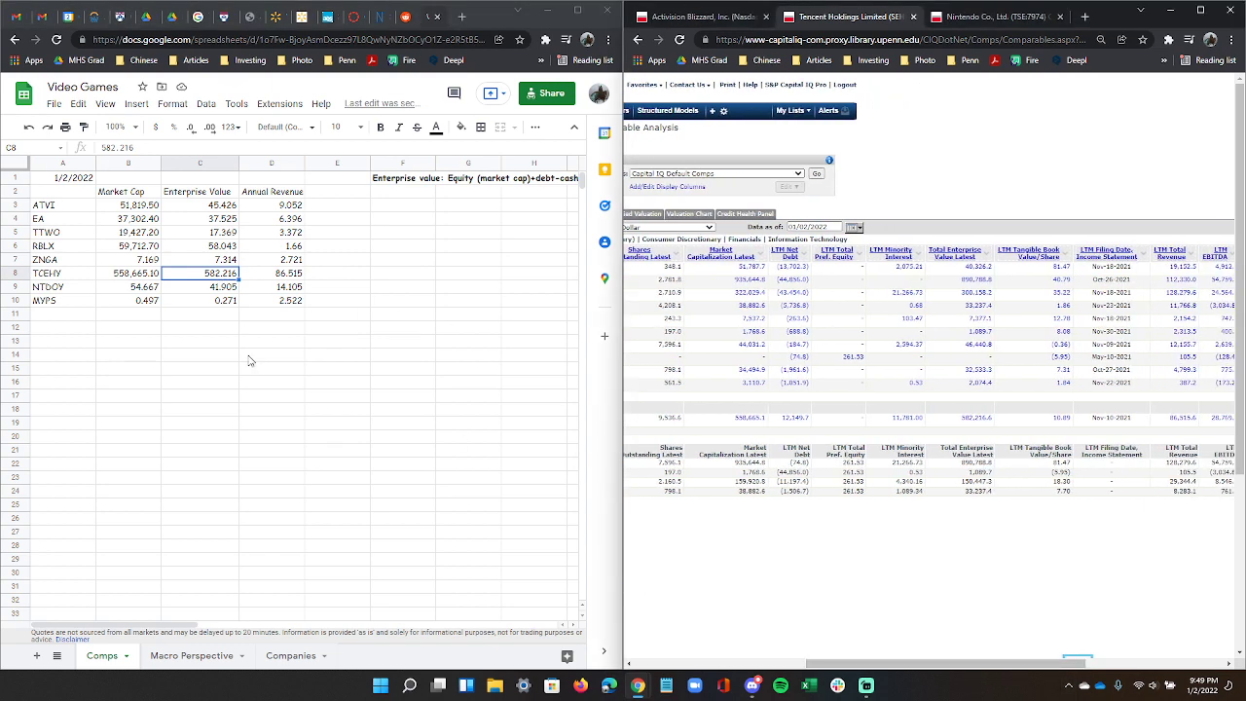
pyautogui.click(201, 276)
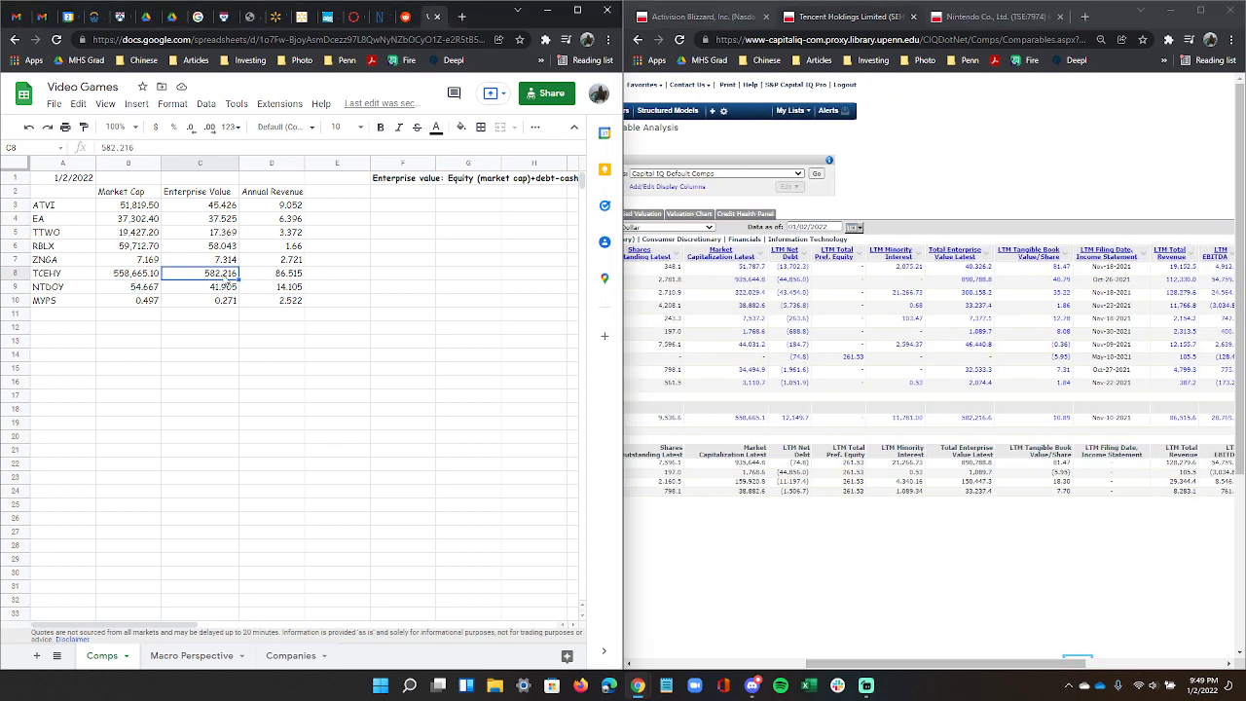
pyautogui.doubleClick(225, 278)
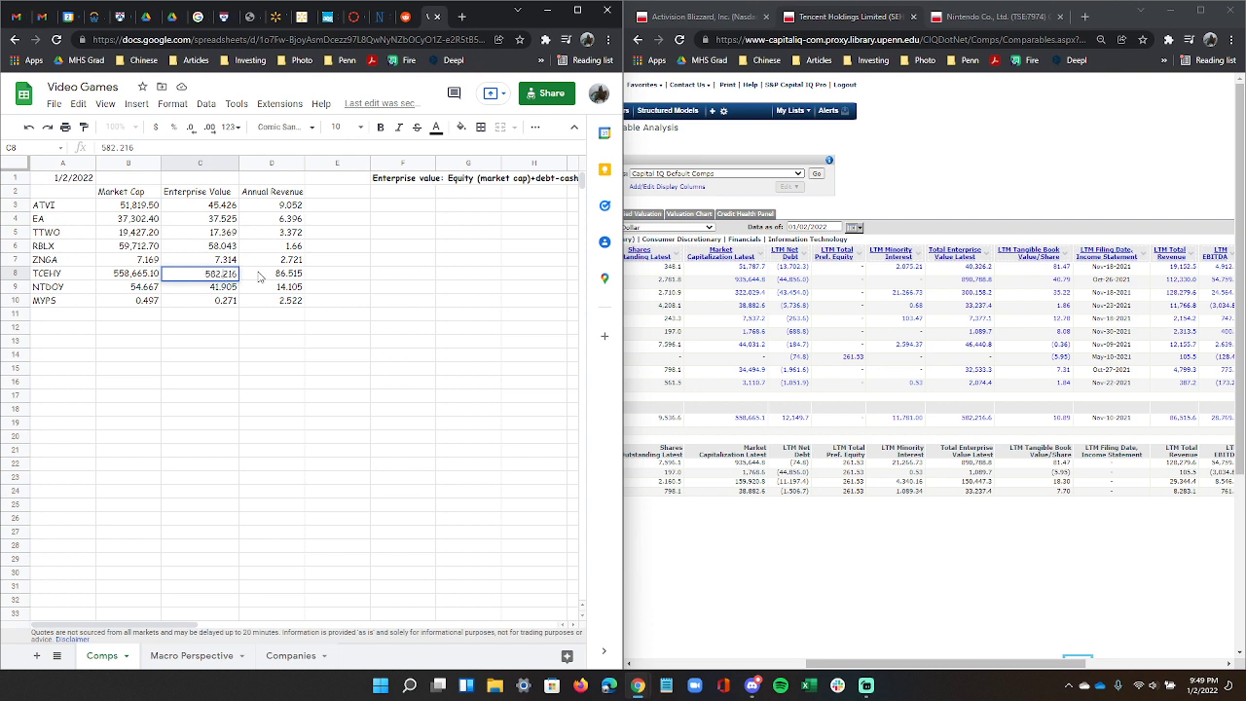
pyautogui.press('BackSpace')
pyautogui.write(',216.6')
pyautogui.press('Return')
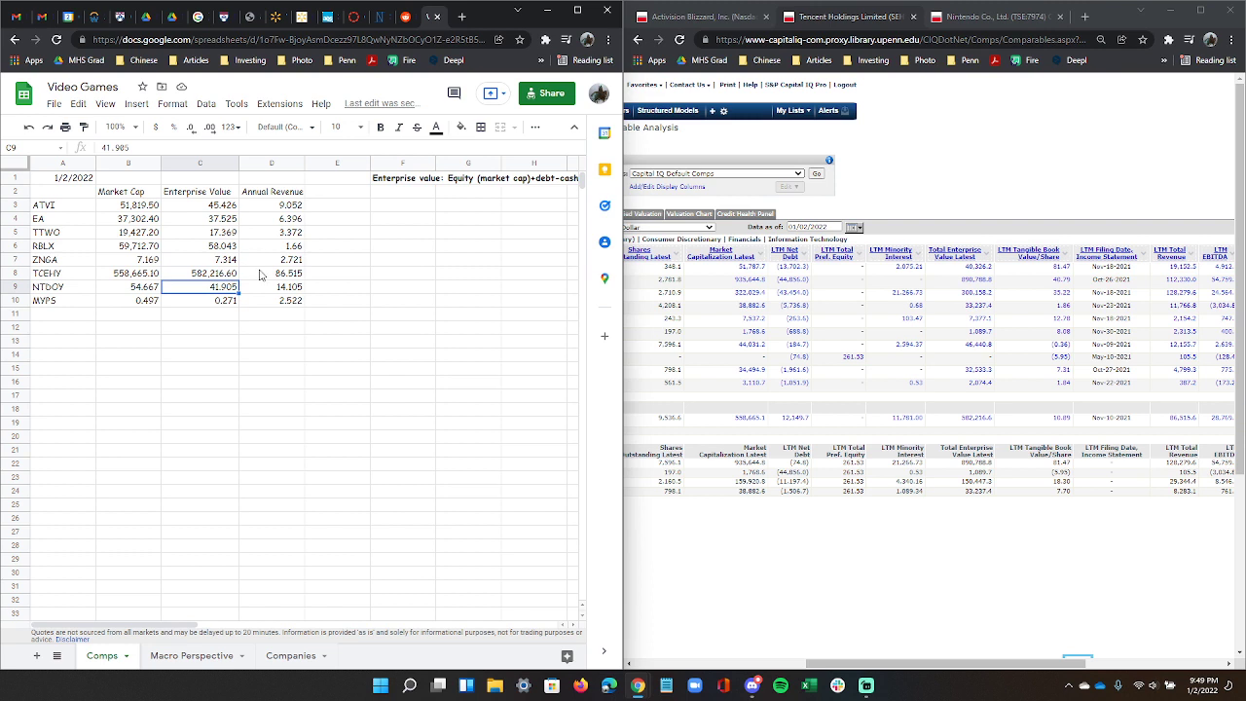
# Set TCEHY's annual revenue in D8 to 86,515.6 million.
pyautogui.click(261, 276)
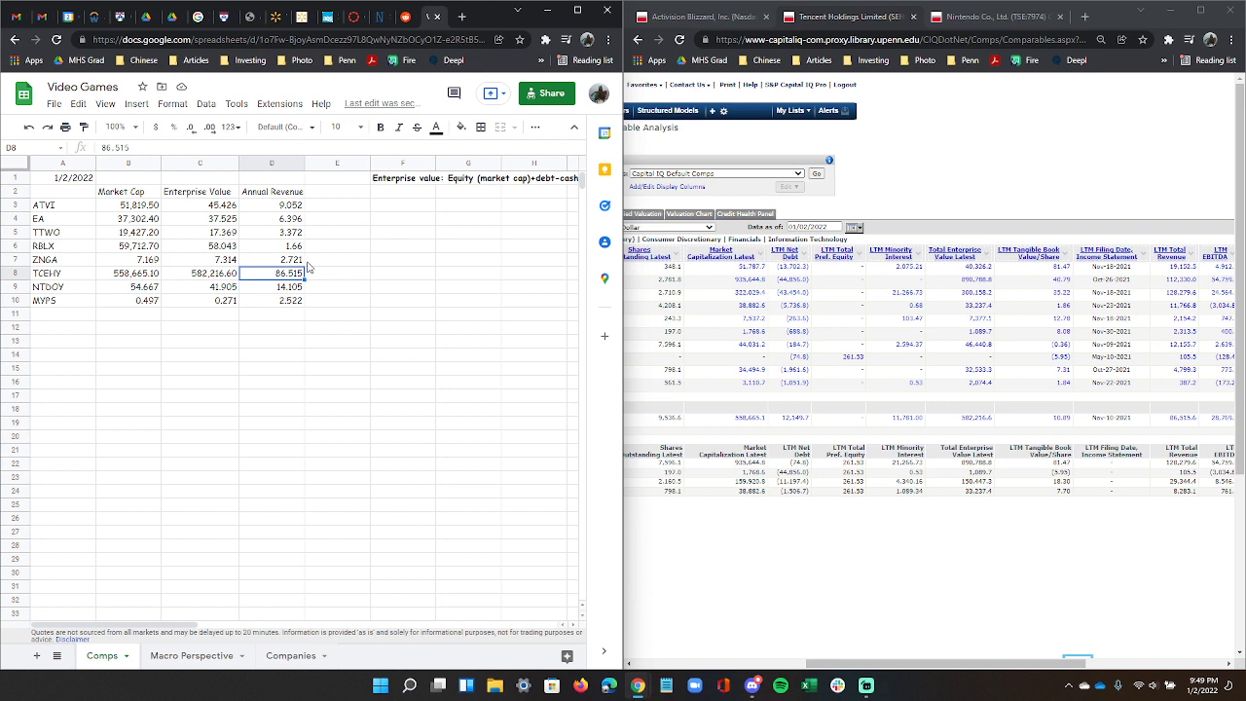
pyautogui.write('86,515.6')
pyautogui.press('Return')
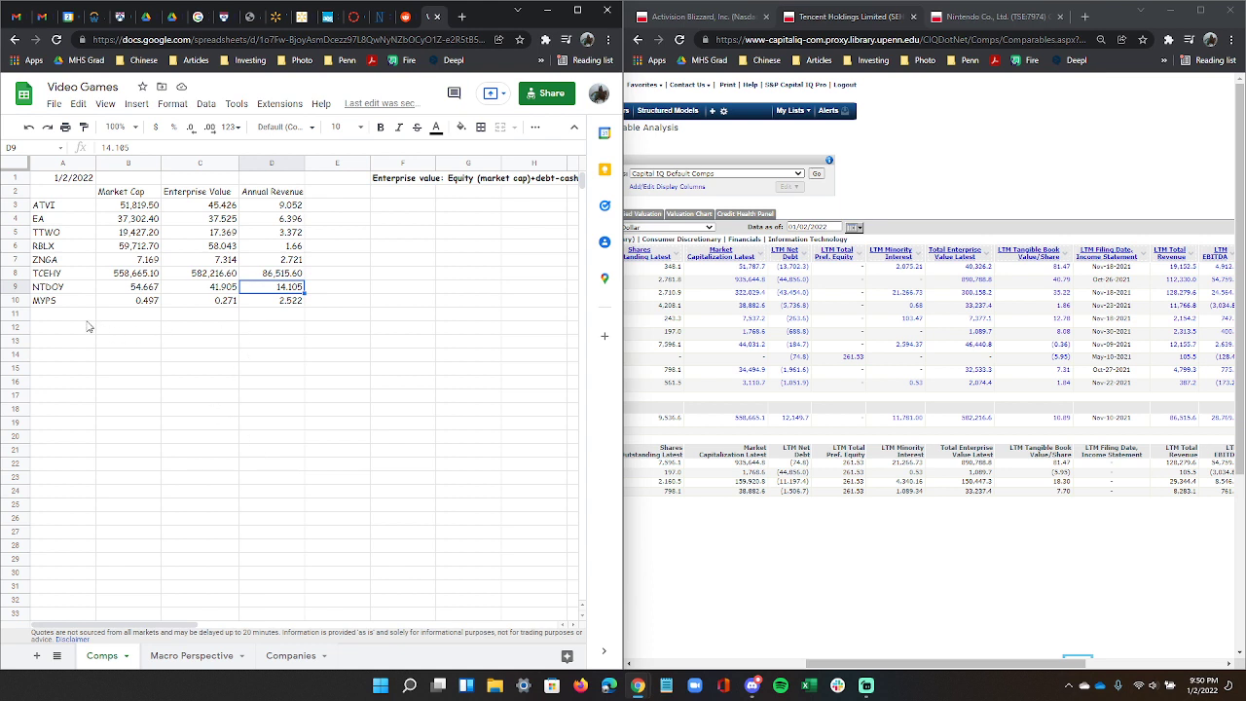
# Convert NTDOY's market cap in B9 to millions as 54,667.8, taken from the Nintendo comps table.
pyautogui.click(72, 291)
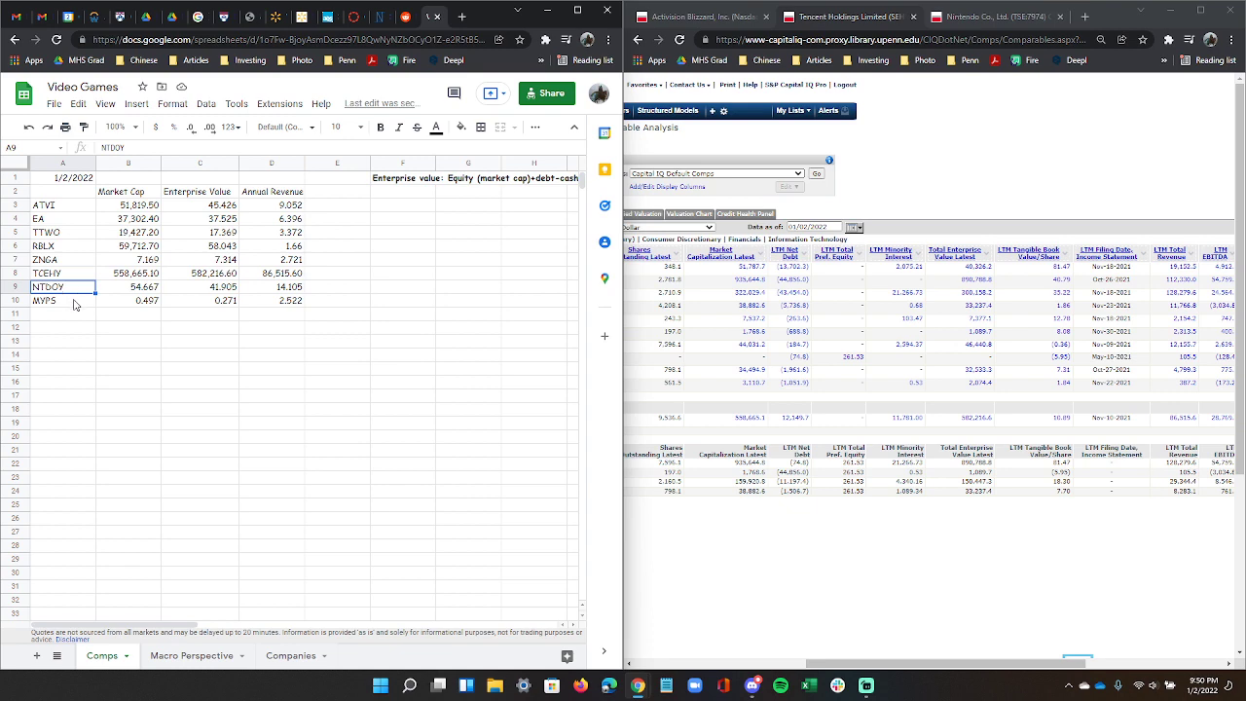
pyautogui.click(959, 16)
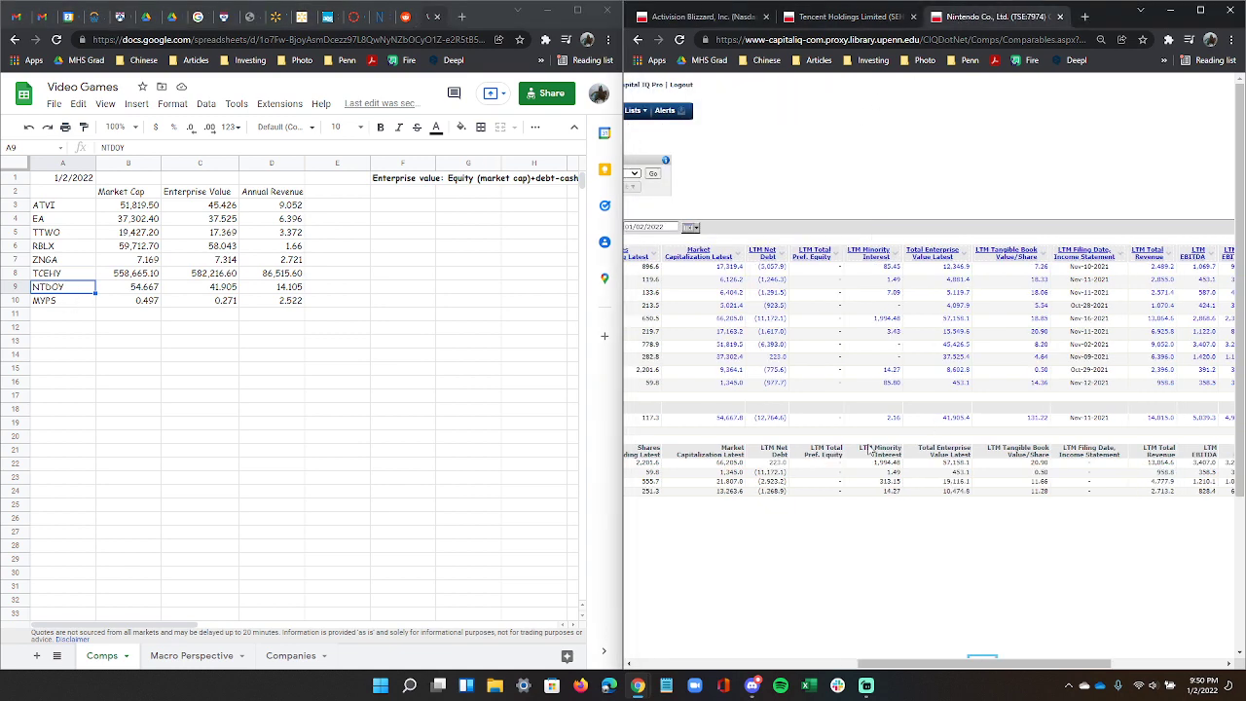
pyautogui.click(151, 292)
pyautogui.click(151, 292)
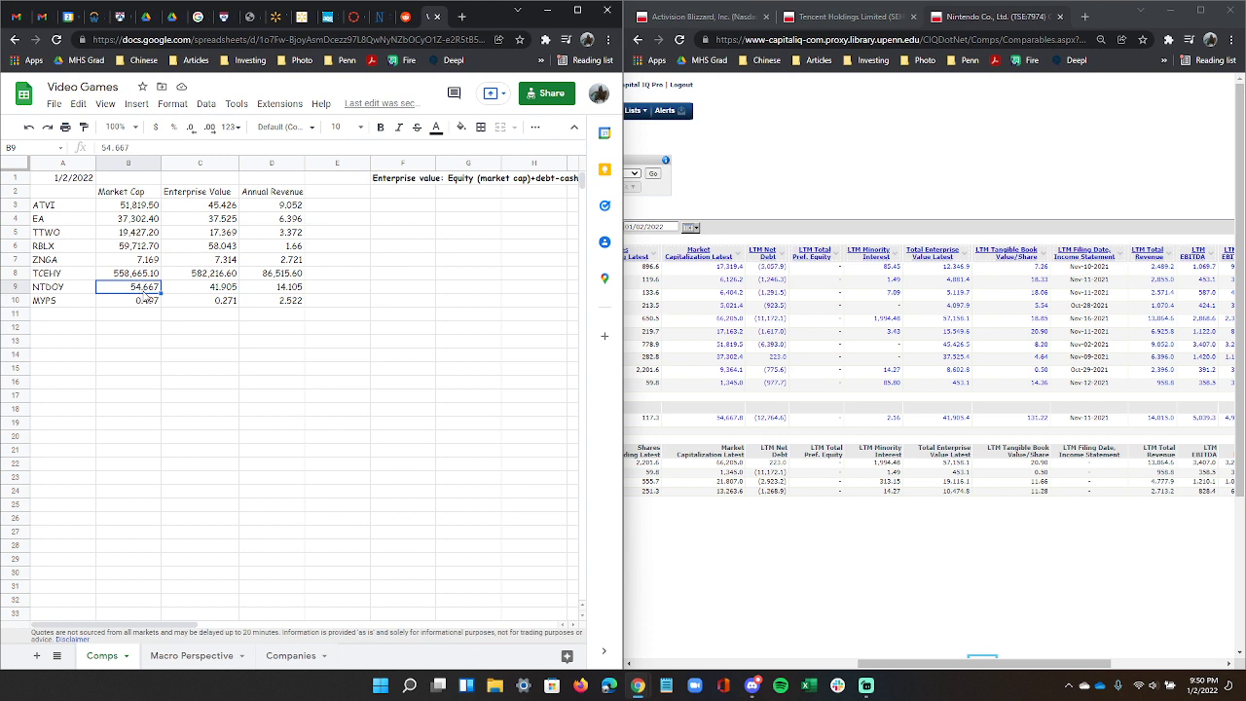
pyautogui.write('54,')
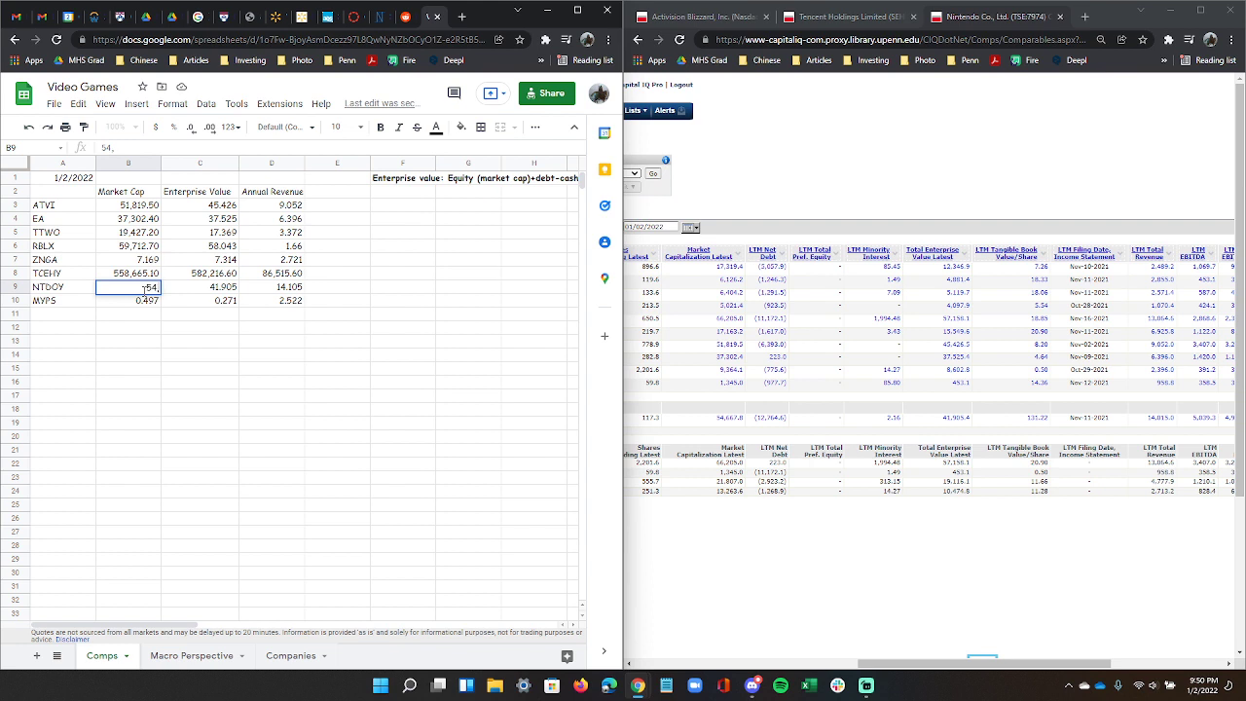
pyautogui.write('667.8')
pyautogui.press('Return')
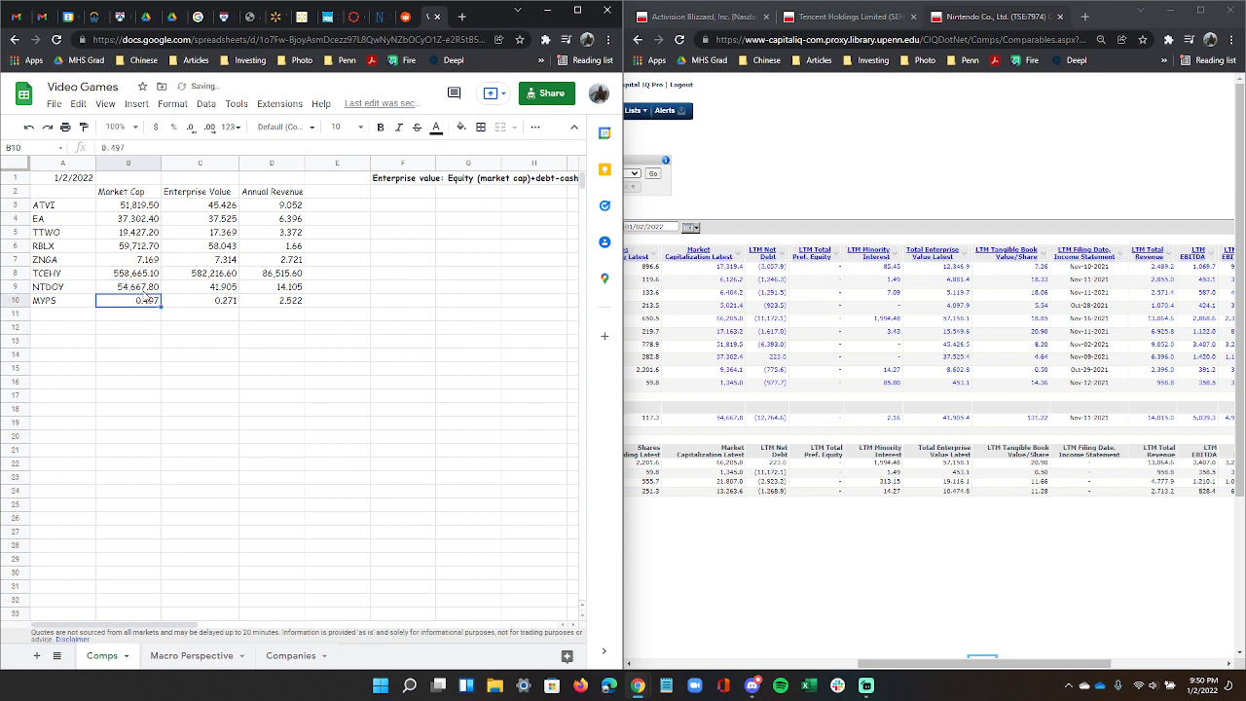
# Re-enter NTDOY's enterprise value in millions in C9 as 41,905.4, with a thousands separator.
pyautogui.click(173, 293)
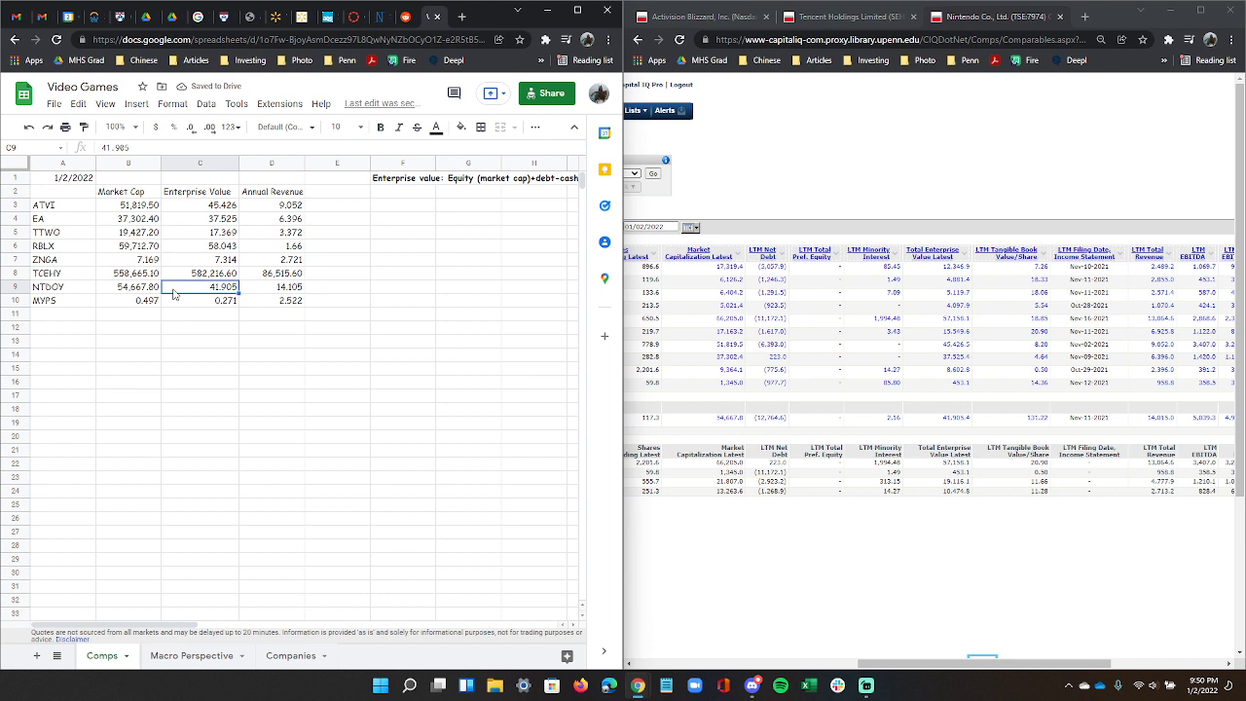
pyautogui.write('41')
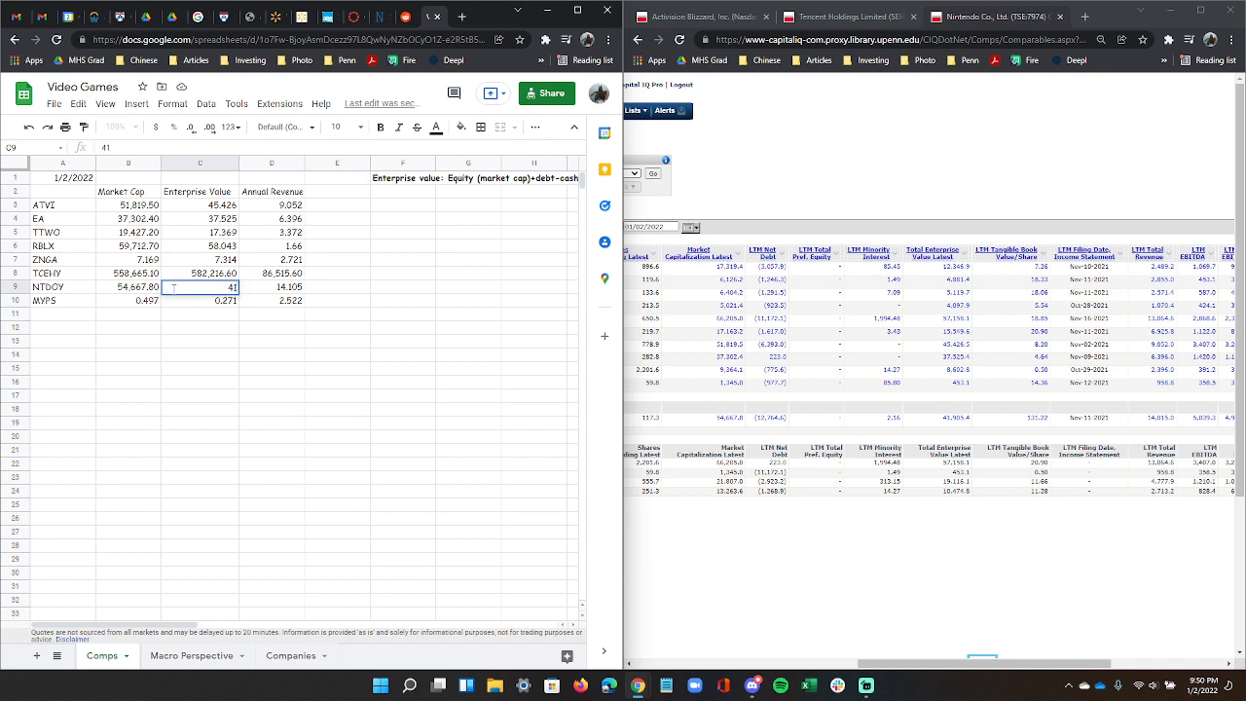
pyautogui.write('905.4')
pyautogui.press('Return')
pyautogui.click(176, 289)
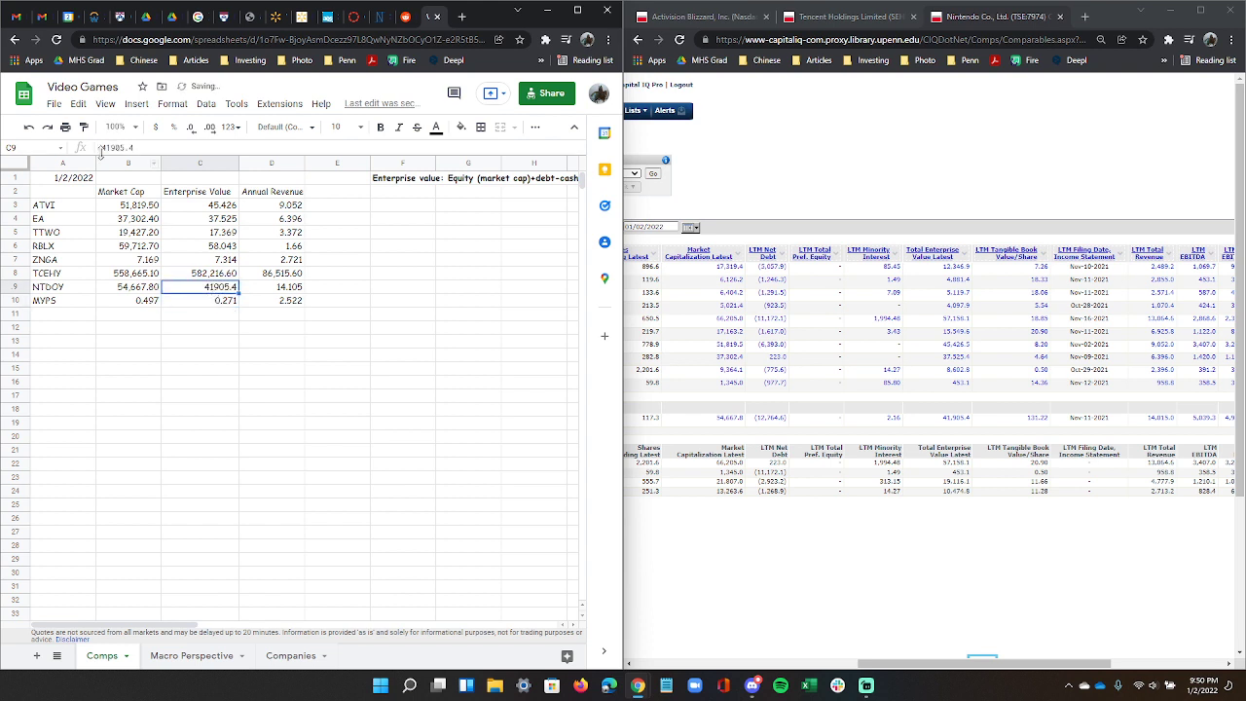
pyautogui.press('Return')
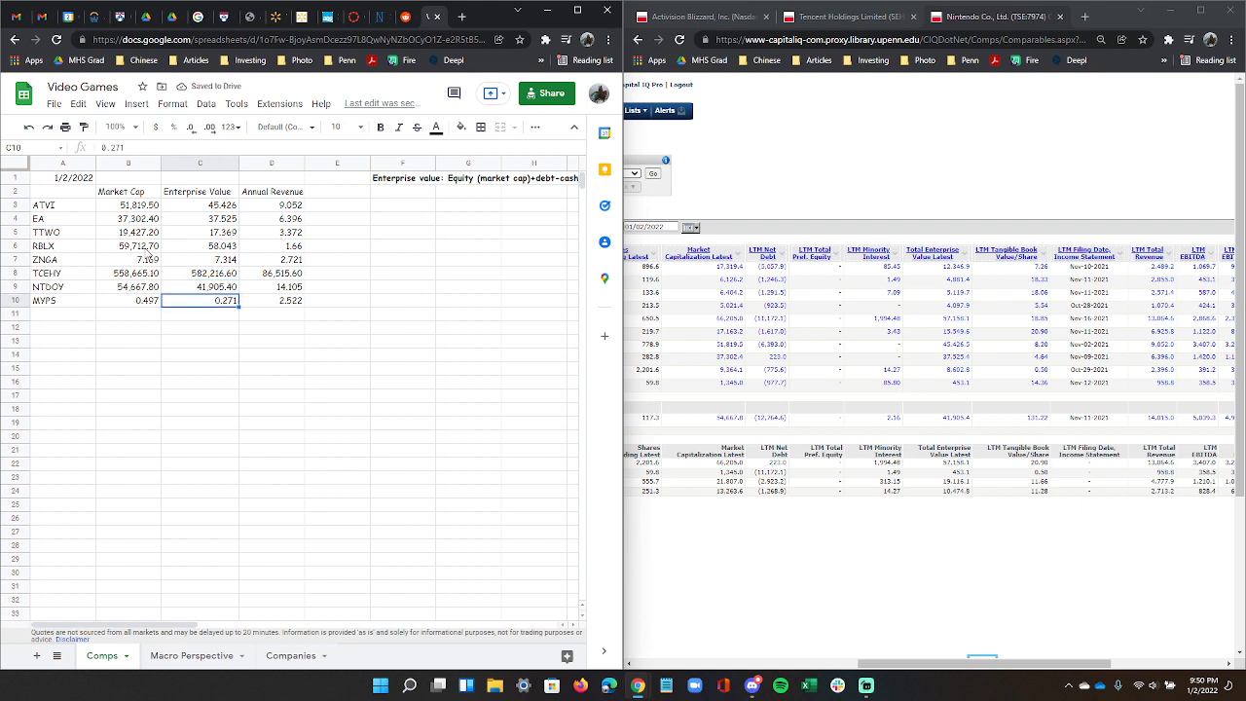
# Set NTDOY's annual revenue in D9 to 14,015 million.
pyautogui.click(295, 289)
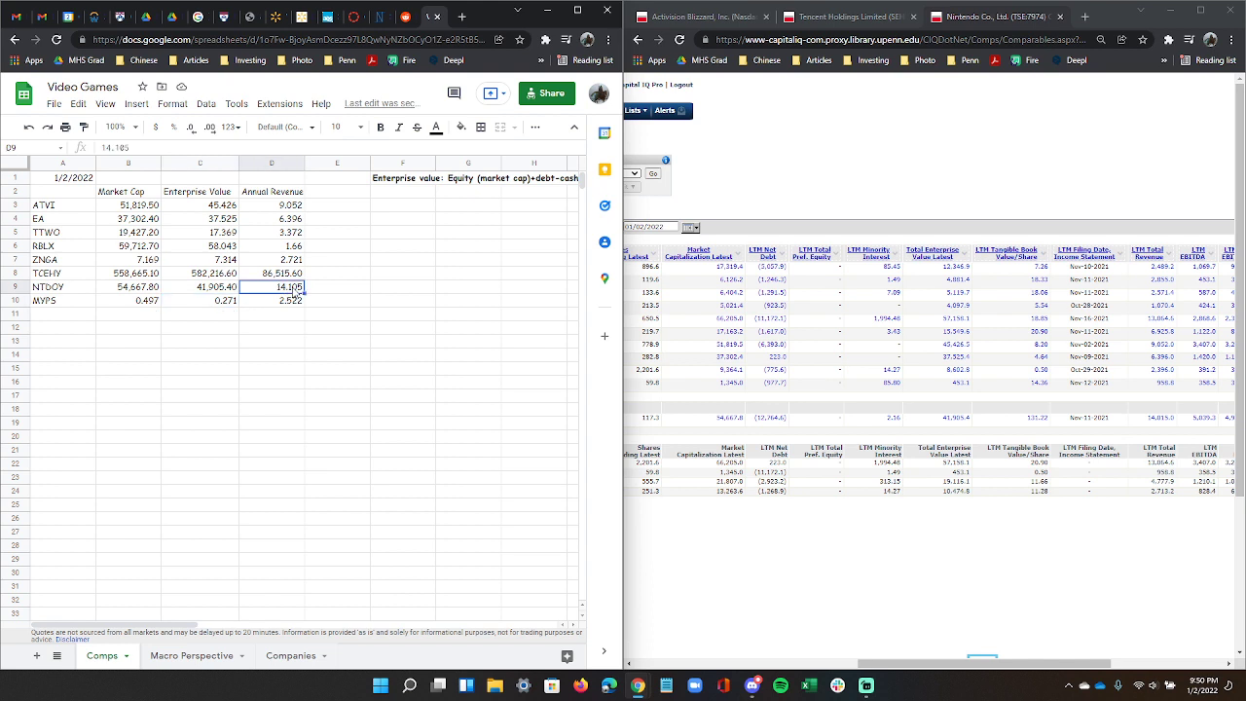
pyautogui.write('1')
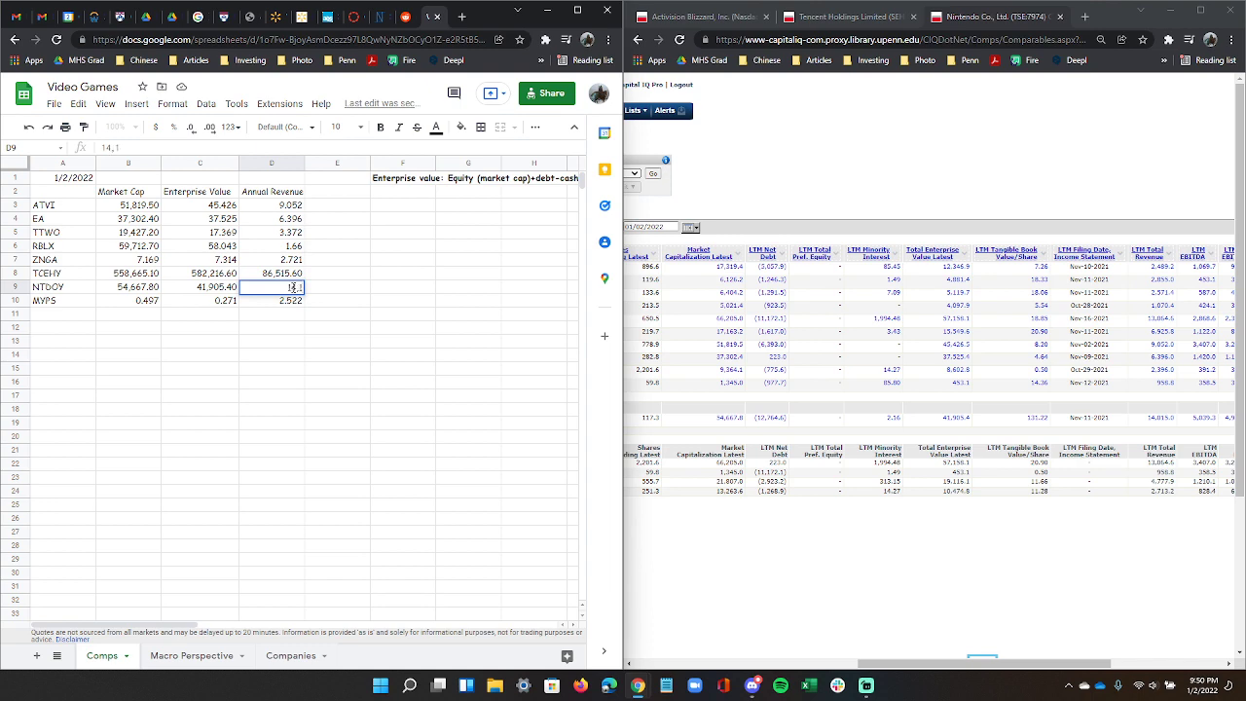
pyautogui.write('4,015')
pyautogui.press('Return')
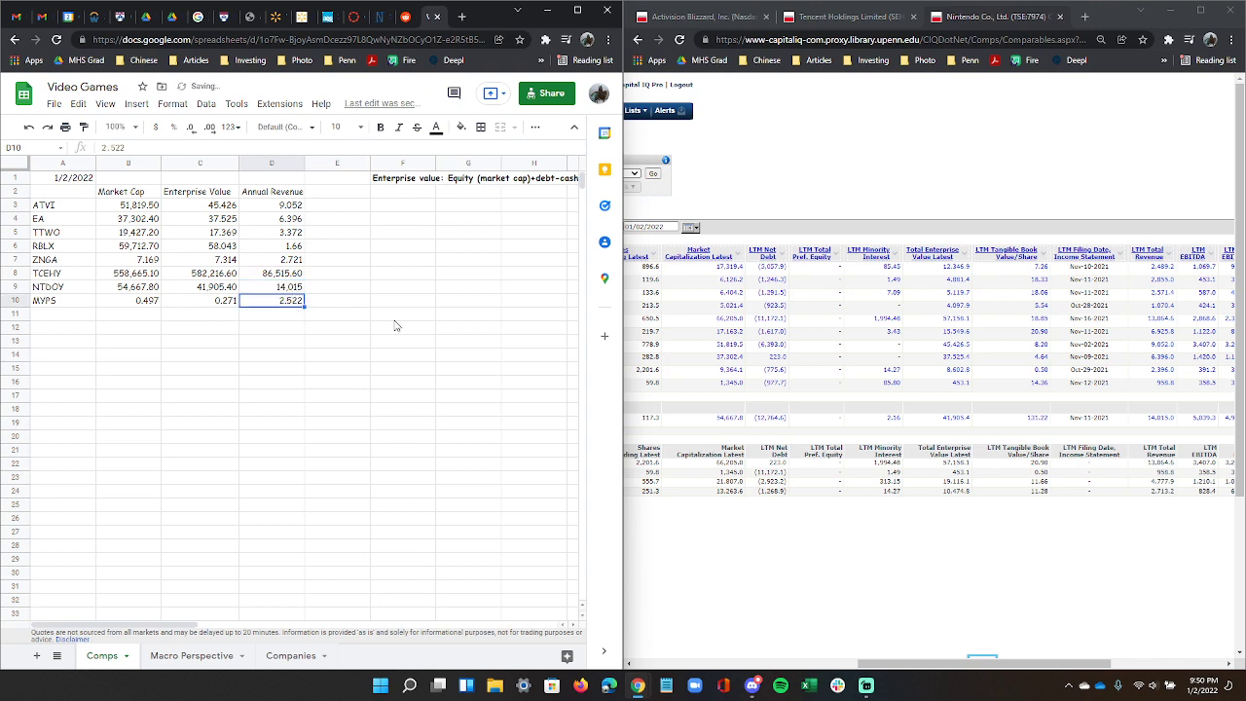
# Look up the PLAYSTUDIOS (MYPS) row and its market cap in the Activision Blizzard comps table.
pyautogui.click(842, 17)
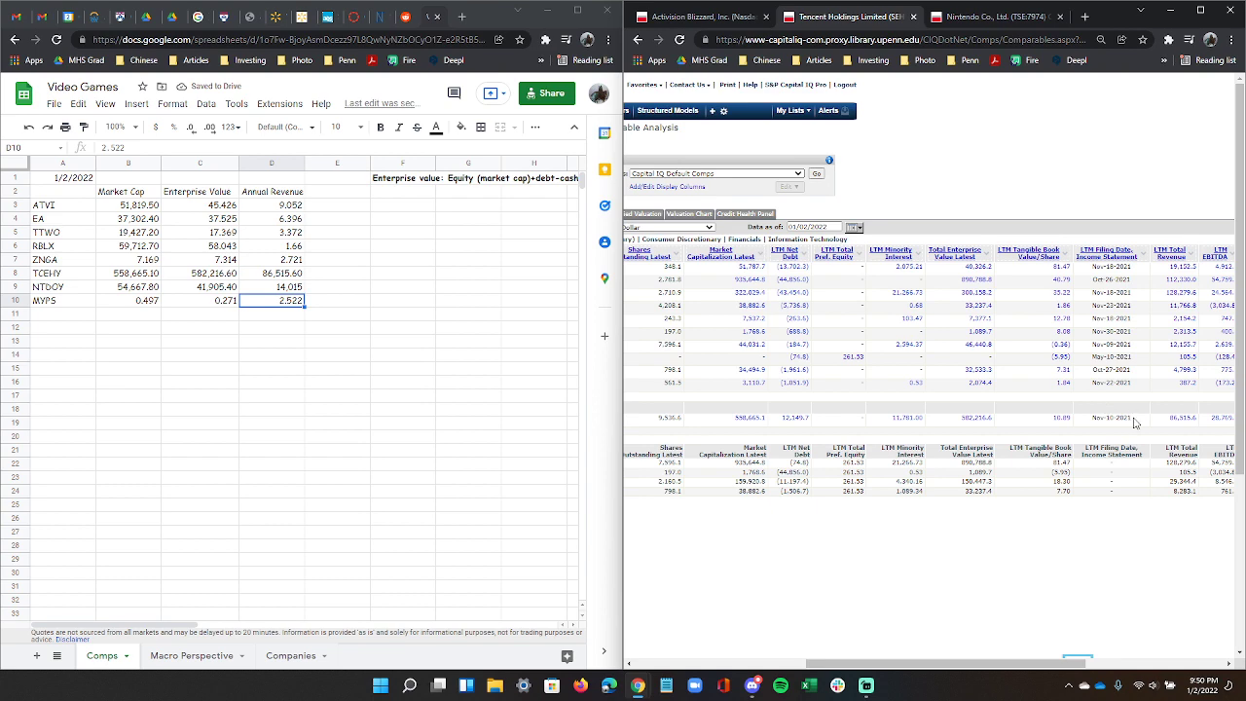
pyautogui.click(148, 304)
pyautogui.click(693, 16)
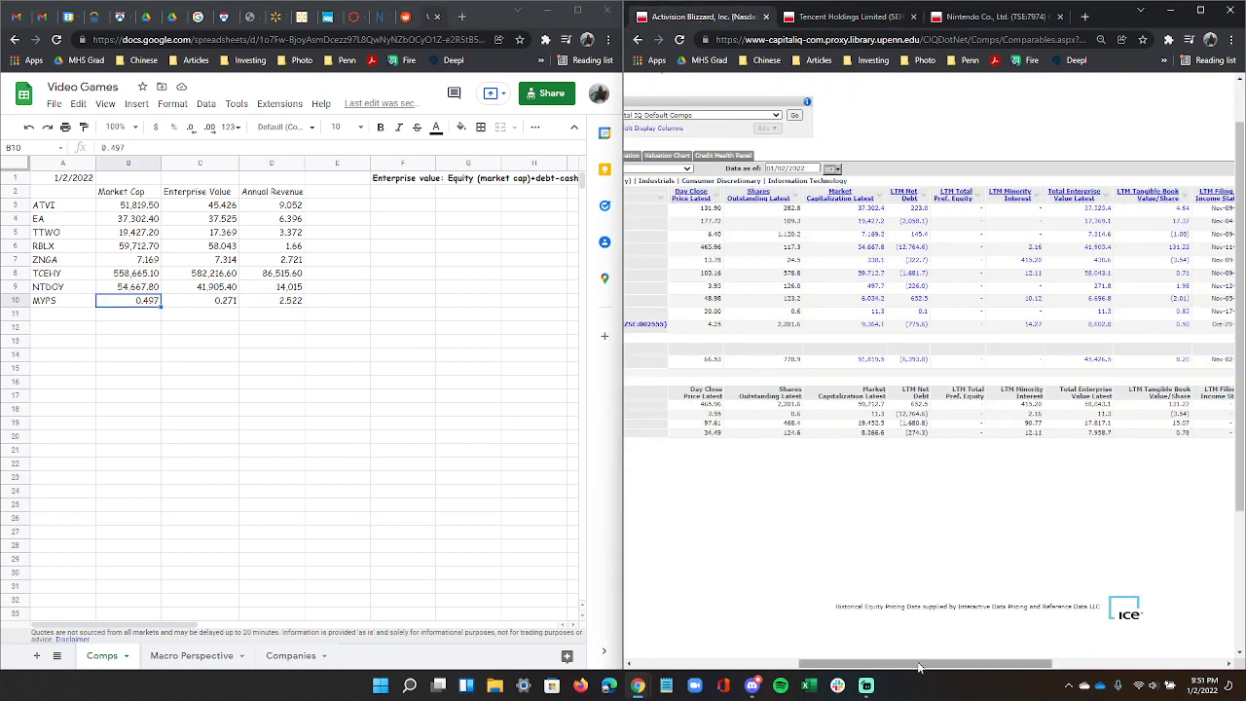
pyautogui.moveTo(919, 667); pyautogui.dragTo(823, 667)
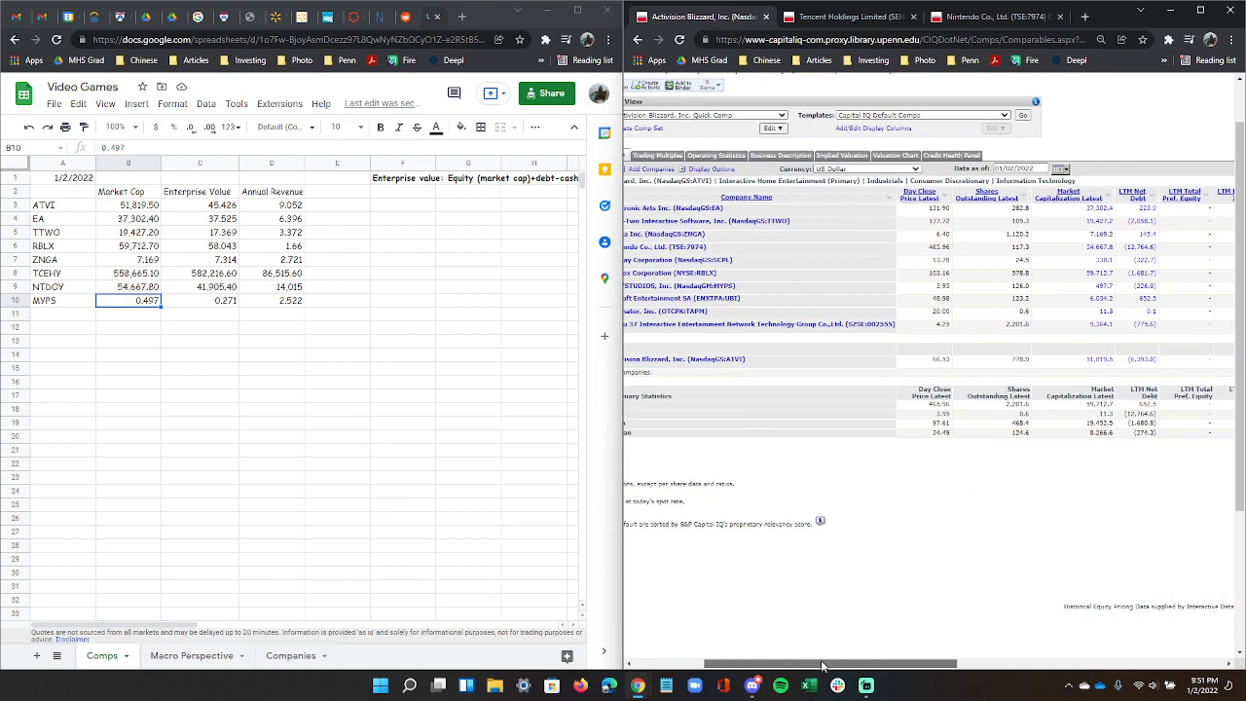
pyautogui.moveTo(823, 665); pyautogui.dragTo(814, 666)
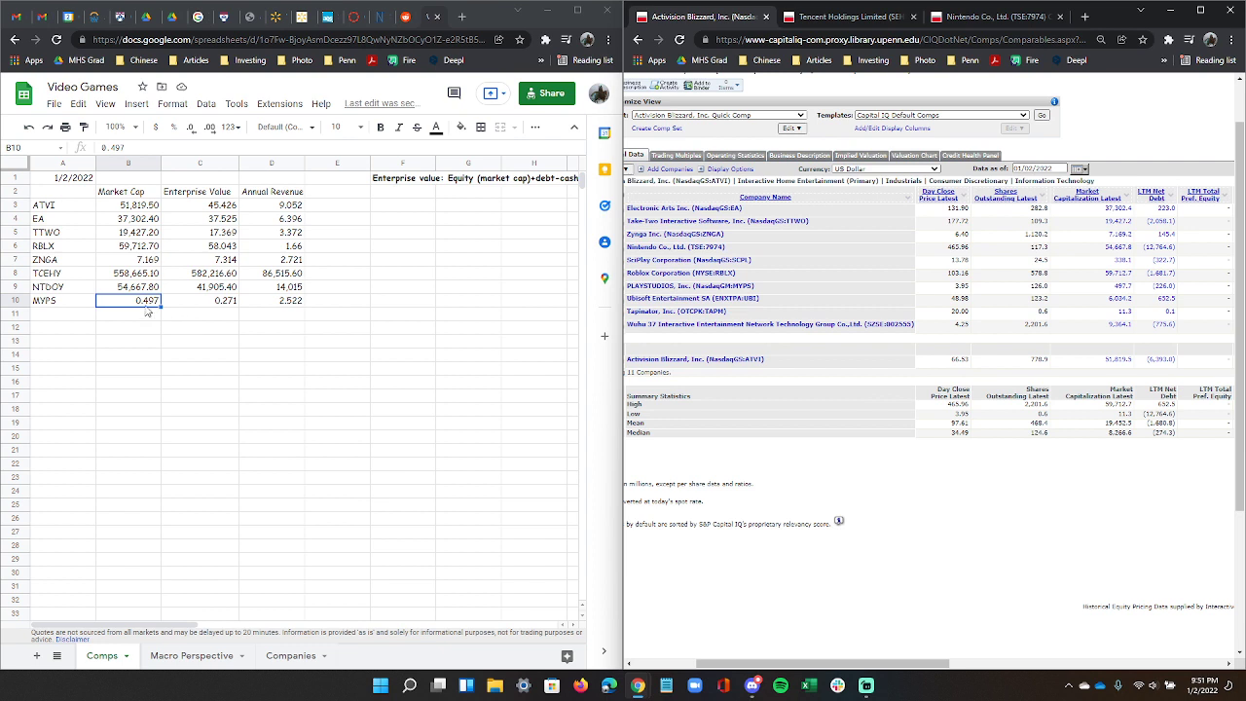
# Enter MYPS's enterprise value in C10 as 271 million, taken from the Activision Blizzard comps table.
pyautogui.click(209, 301)
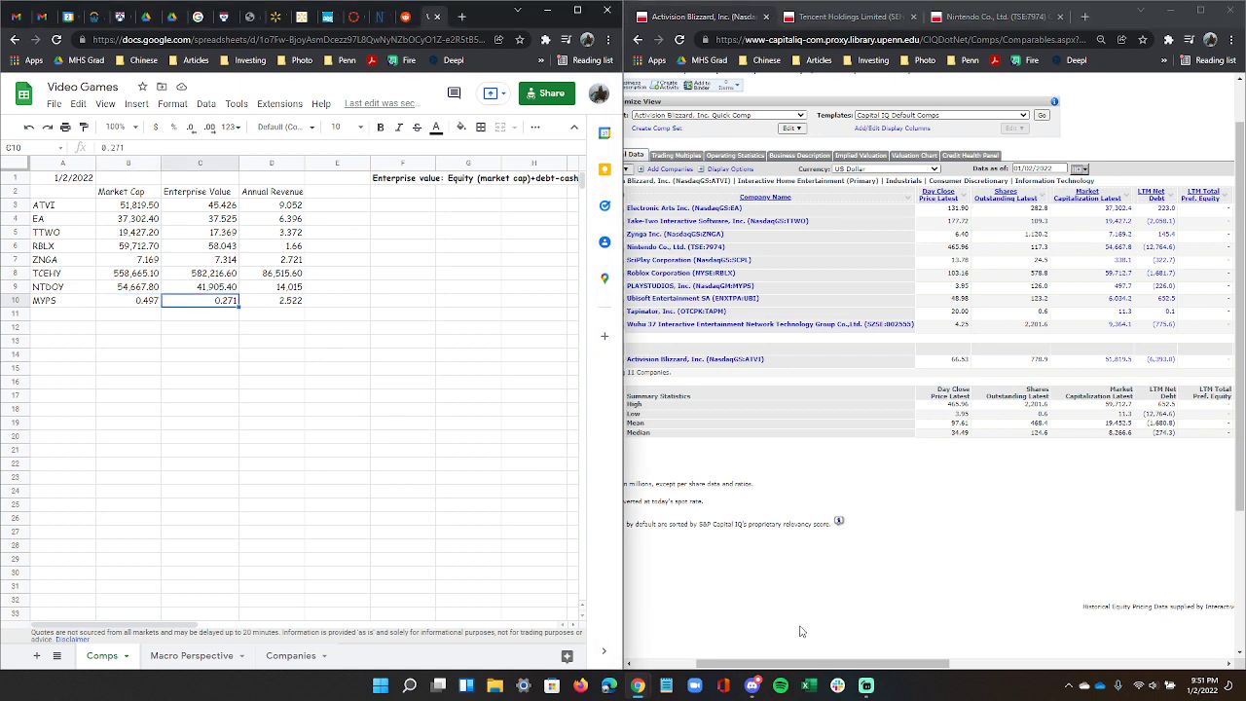
pyautogui.moveTo(812, 664); pyautogui.dragTo(917, 664)
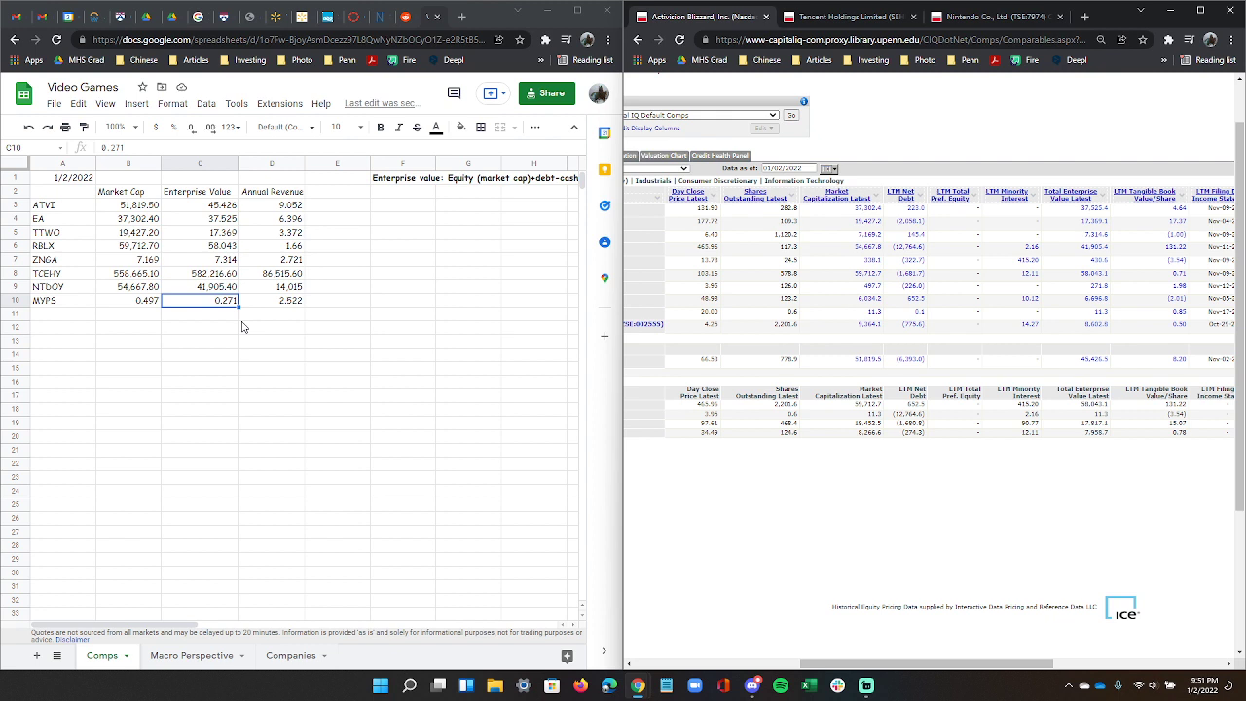
pyautogui.moveTo(206, 308); pyautogui.dragTo(204, 301)
pyautogui.click(29, 127)
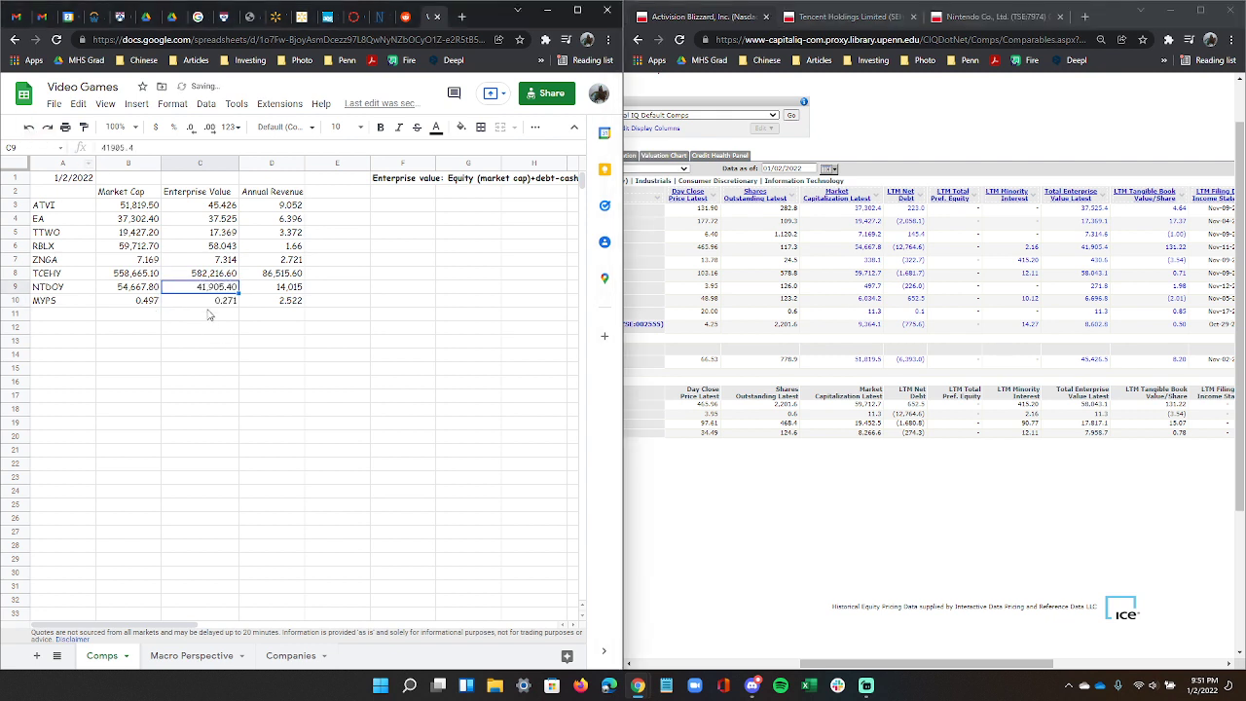
pyautogui.click(205, 303)
pyautogui.write('27')
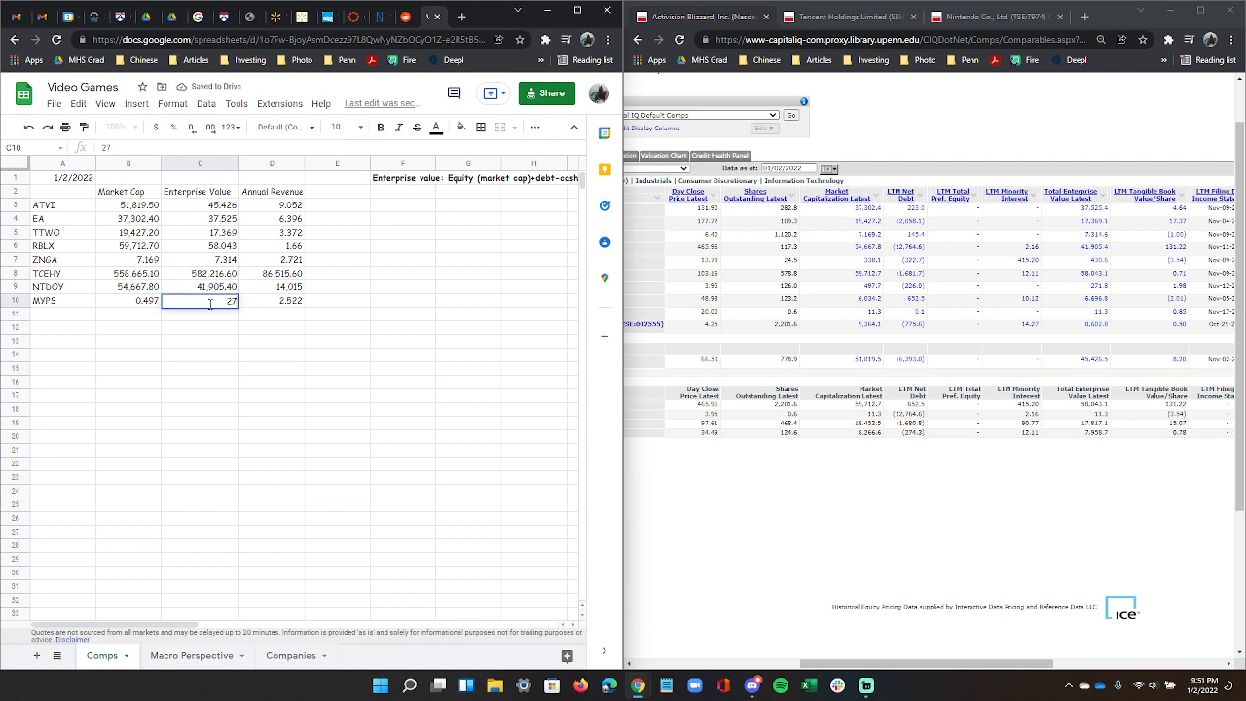
pyautogui.write('1')
# Examine the as-of date calendar and the list of companies in the Activision Blizzard comps table.
pyautogui.click(849, 172)
pyautogui.click(833, 169)
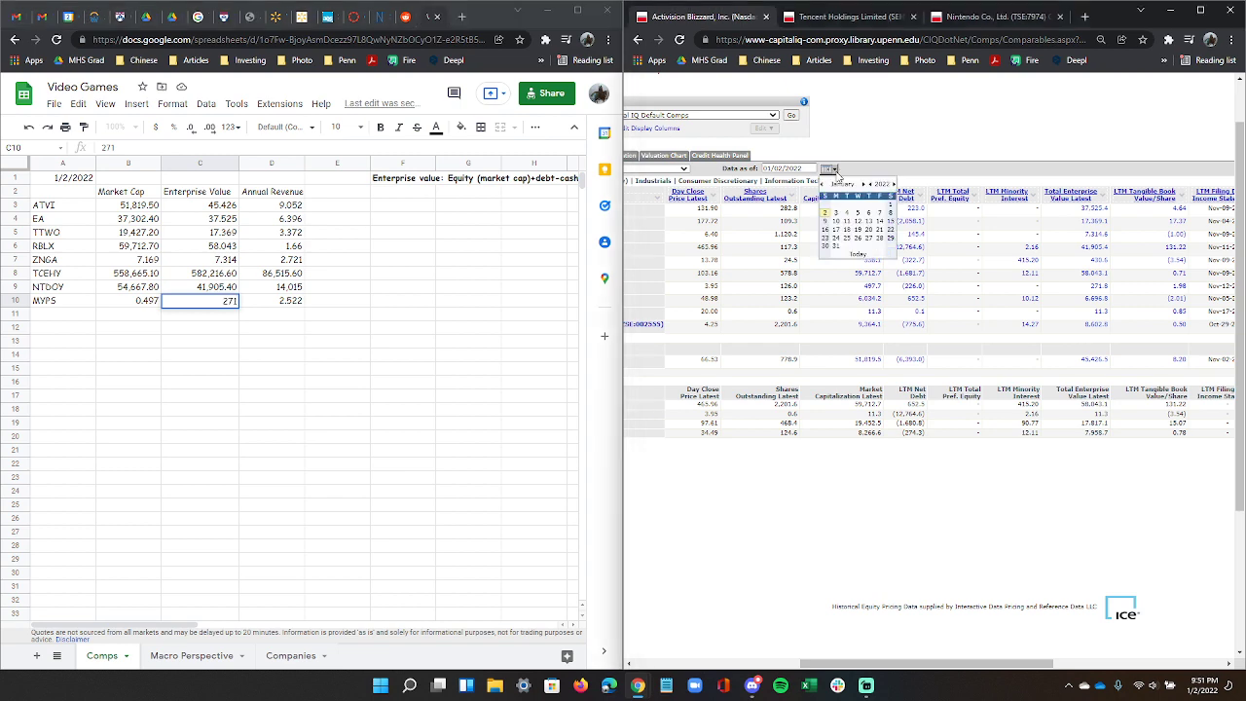
pyautogui.moveTo(937, 664); pyautogui.dragTo(801, 668)
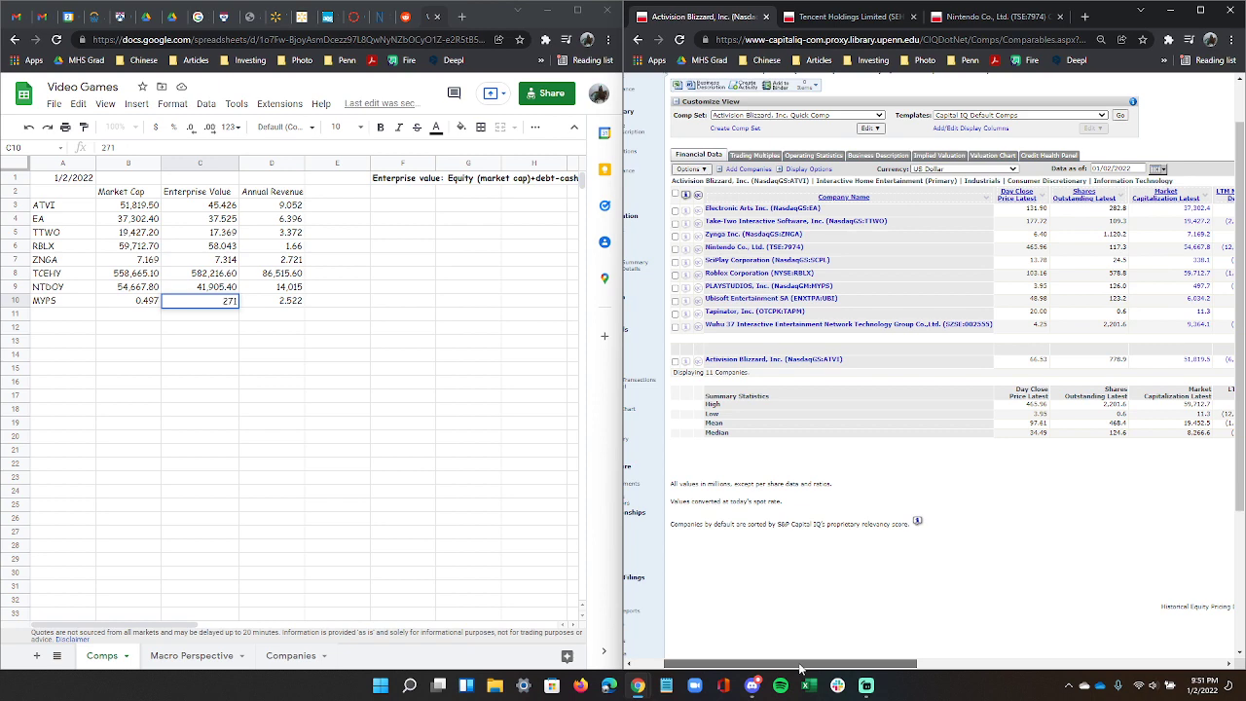
pyautogui.moveTo(801, 668); pyautogui.dragTo(740, 668)
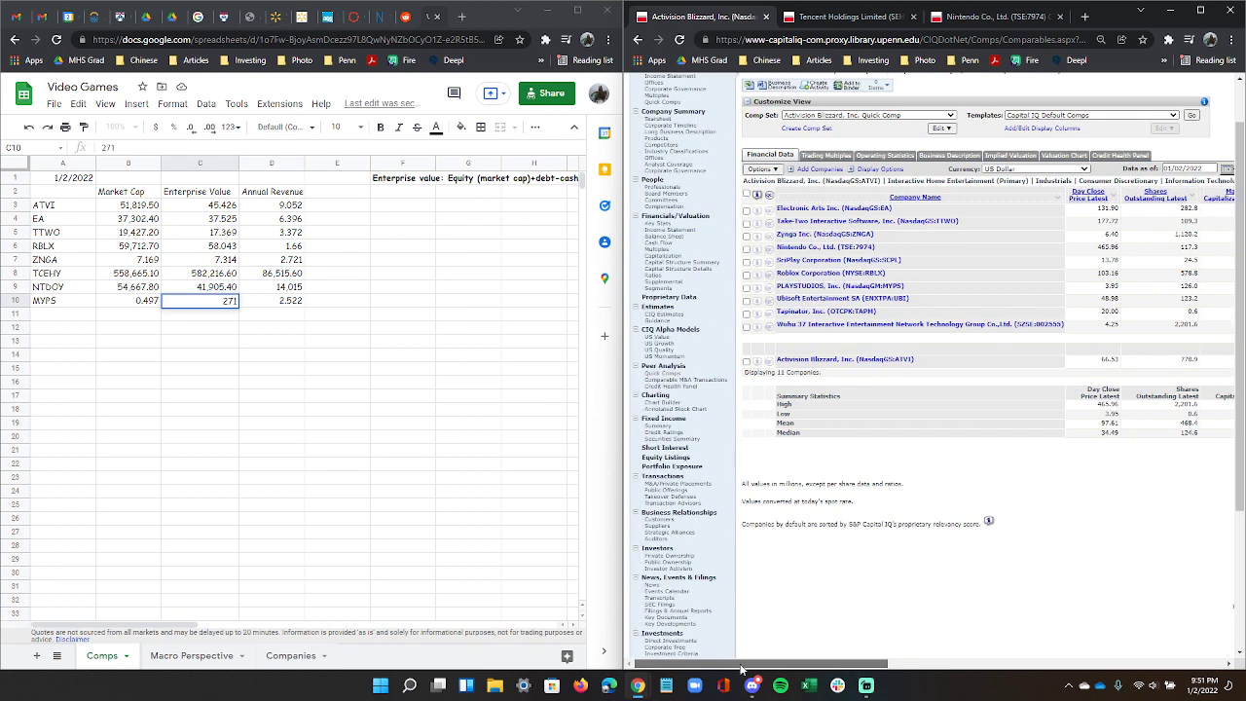
pyautogui.scroll(2, 779, 292)
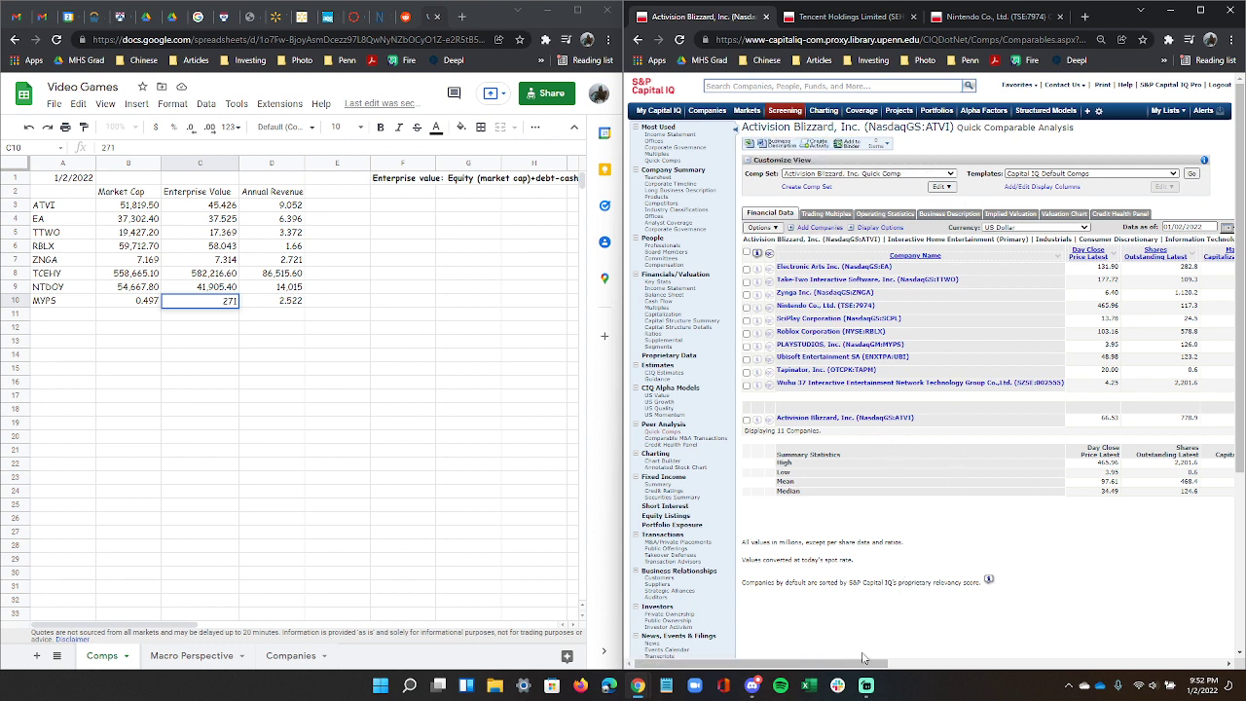
pyautogui.moveTo(869, 670)
pyautogui.mouseDown()
pyautogui.moveTo(1185, 663)
pyautogui.moveTo(867, 664)
pyautogui.mouseUp()
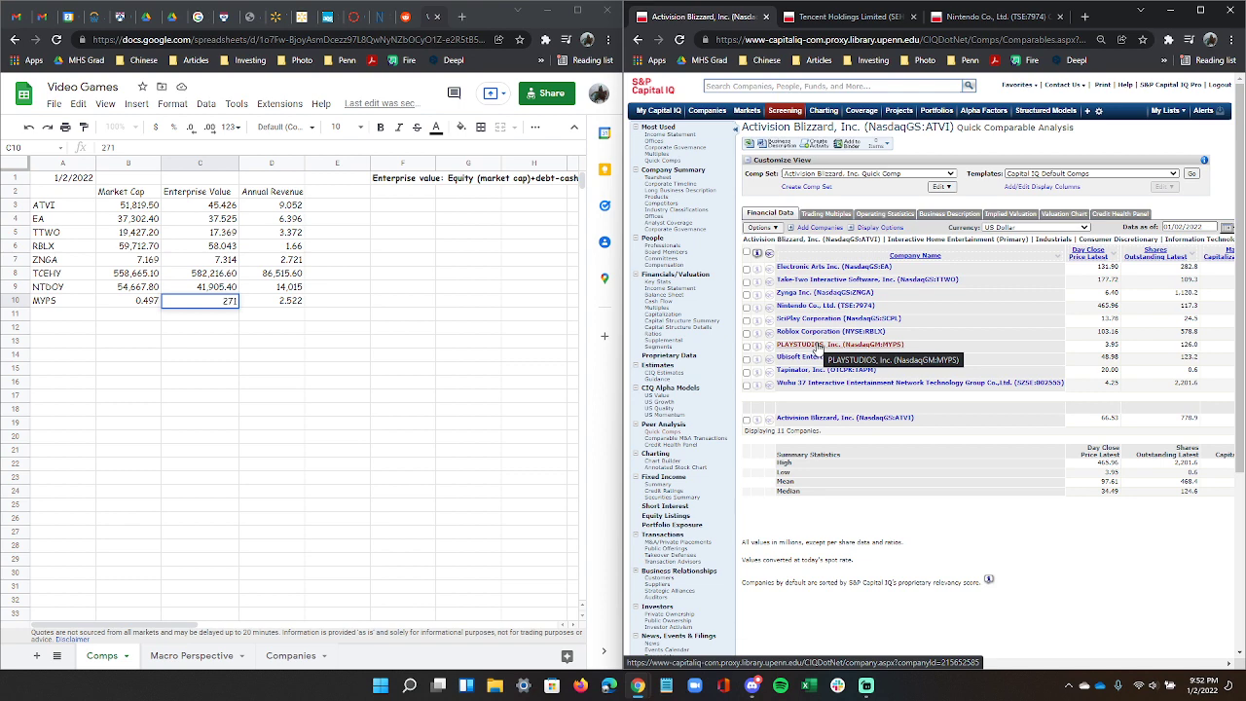
# Check the Trading Multiples view, return to Financial Data, and download the Activision Blizzard comp set as an Excel workbook.
pyautogui.click(821, 216)
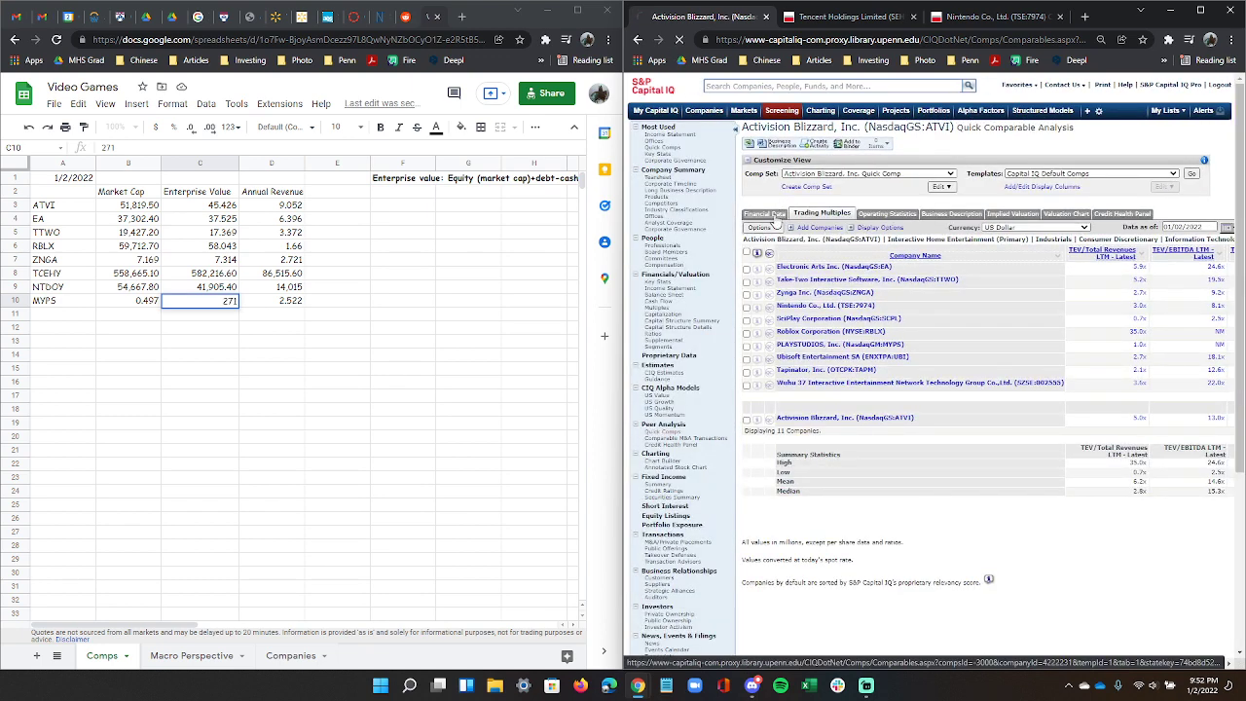
pyautogui.click(748, 145)
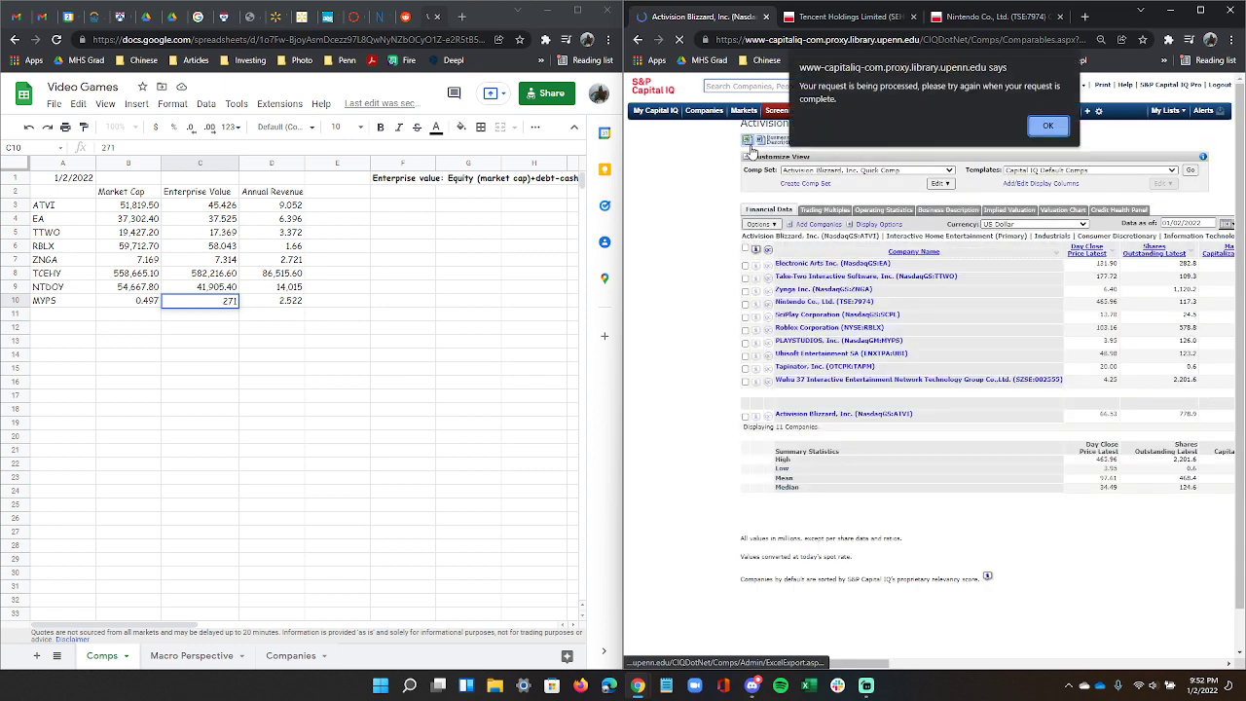
pyautogui.click(1048, 125)
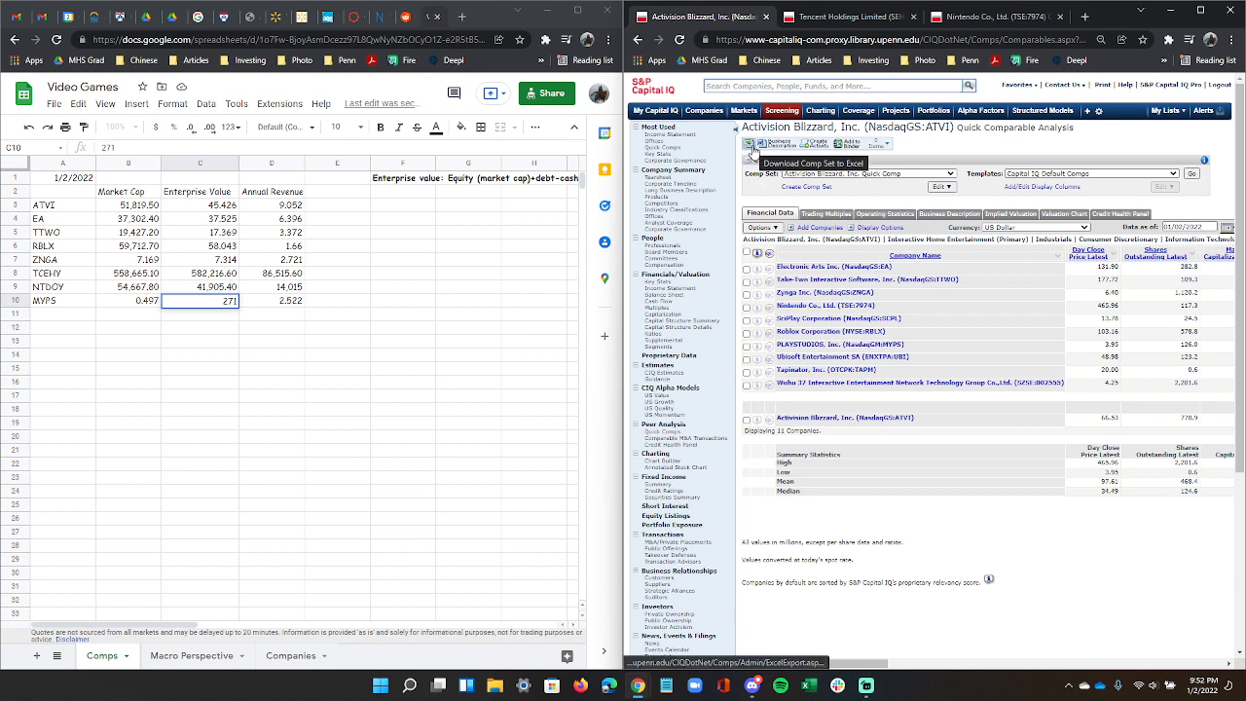
pyautogui.click(753, 145)
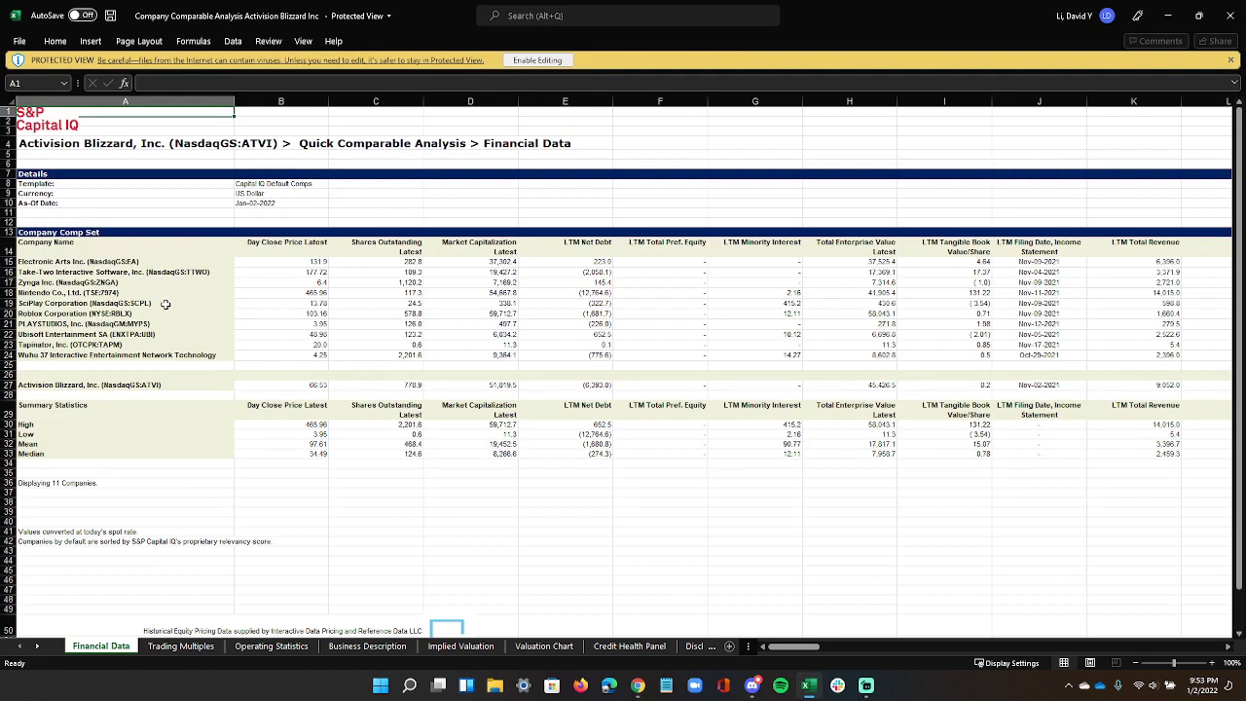
# Review the Financial Data, Trading Multiples and Operating Statistics sheets of the downloaded comps workbook in Excel, and return to the browser.
pyautogui.moveTo(283, 303); pyautogui.dragTo(351, 404)
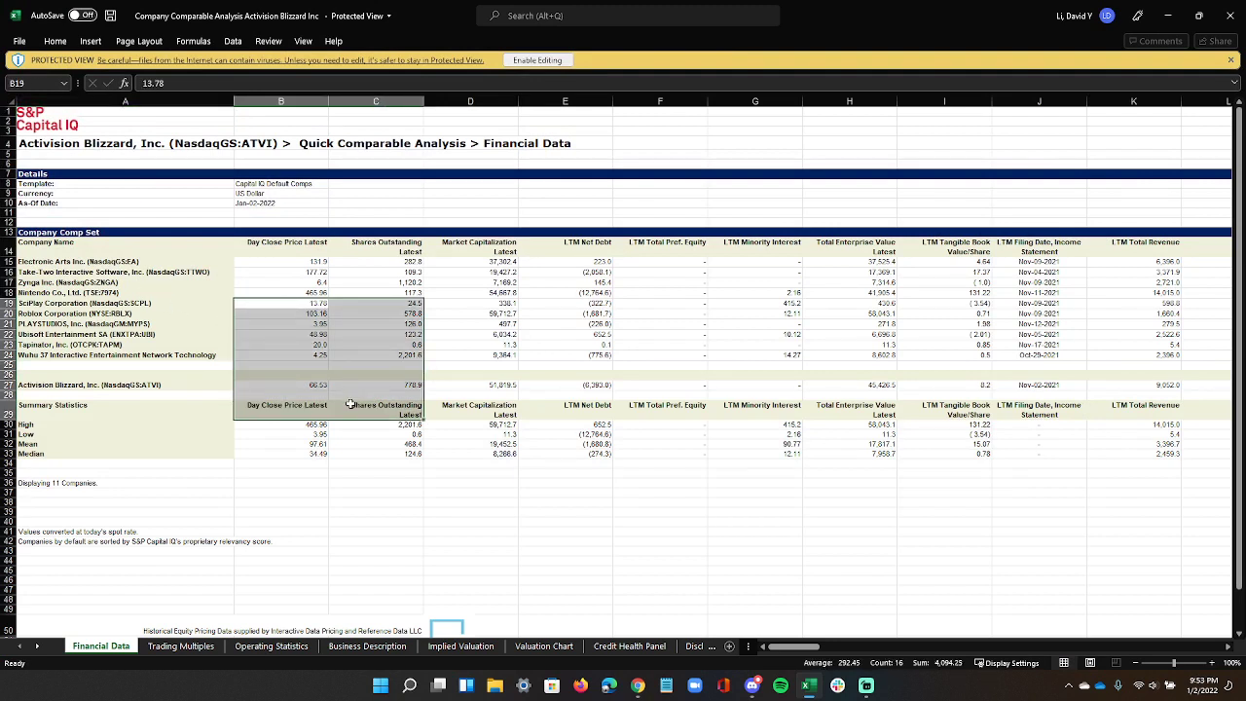
pyautogui.scroll(-4, 409, 428)
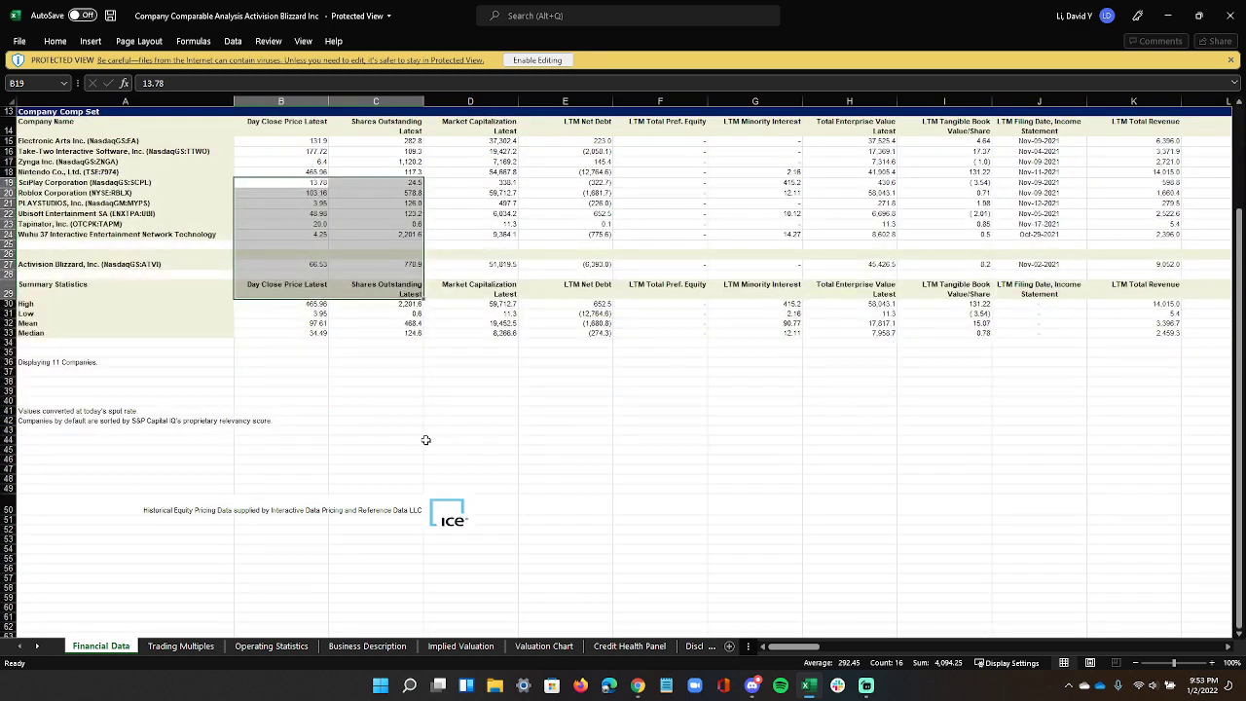
pyautogui.scroll(4, 426, 447)
pyautogui.scroll(-2, 425, 447)
pyautogui.scroll(2, 425, 447)
pyautogui.click(180, 646)
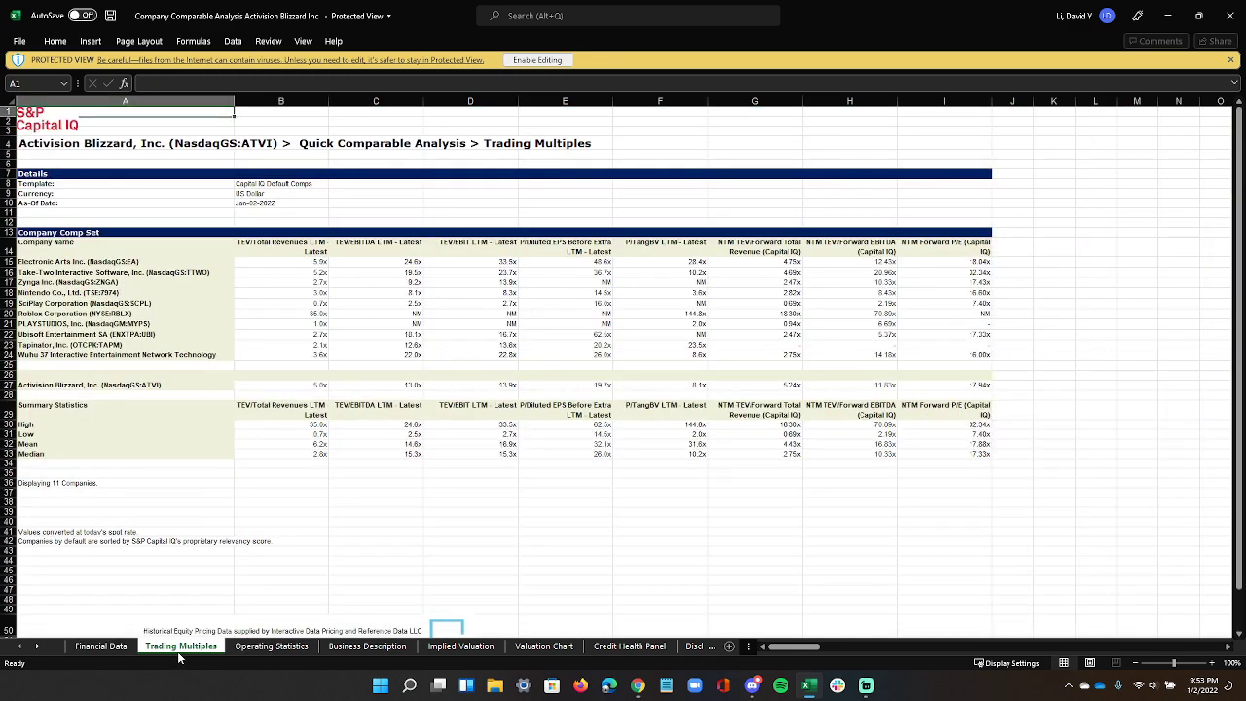
pyautogui.click(271, 646)
pyautogui.click(180, 646)
pyautogui.click(100, 646)
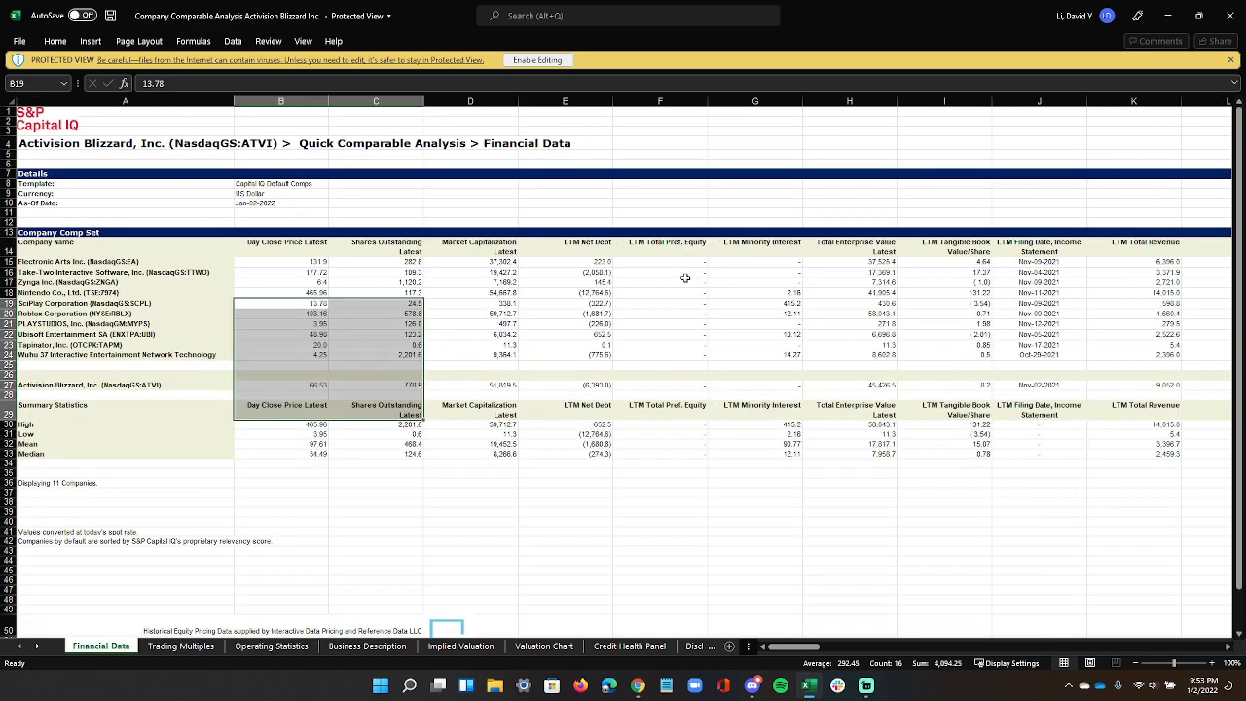
pyautogui.click(1169, 16)
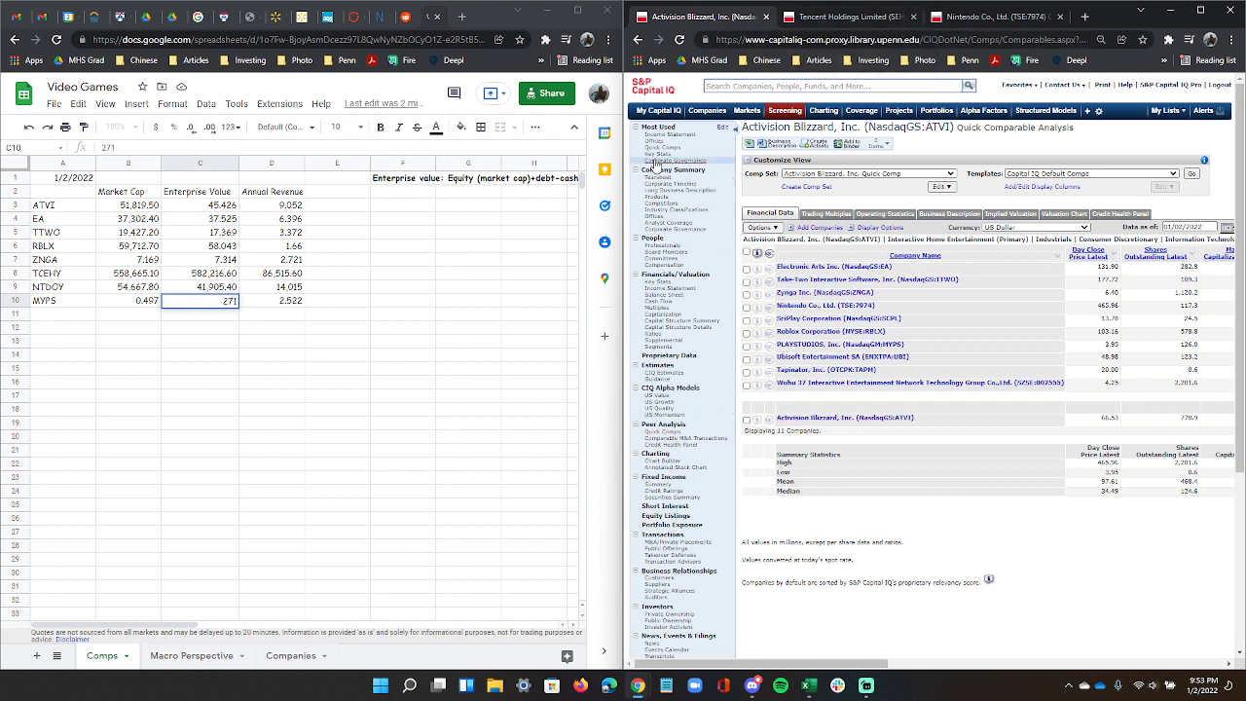
# Open Capital IQ's Comp Sets page in a new browser tab and place that tab first.
pyautogui.moveTo(677, 115)
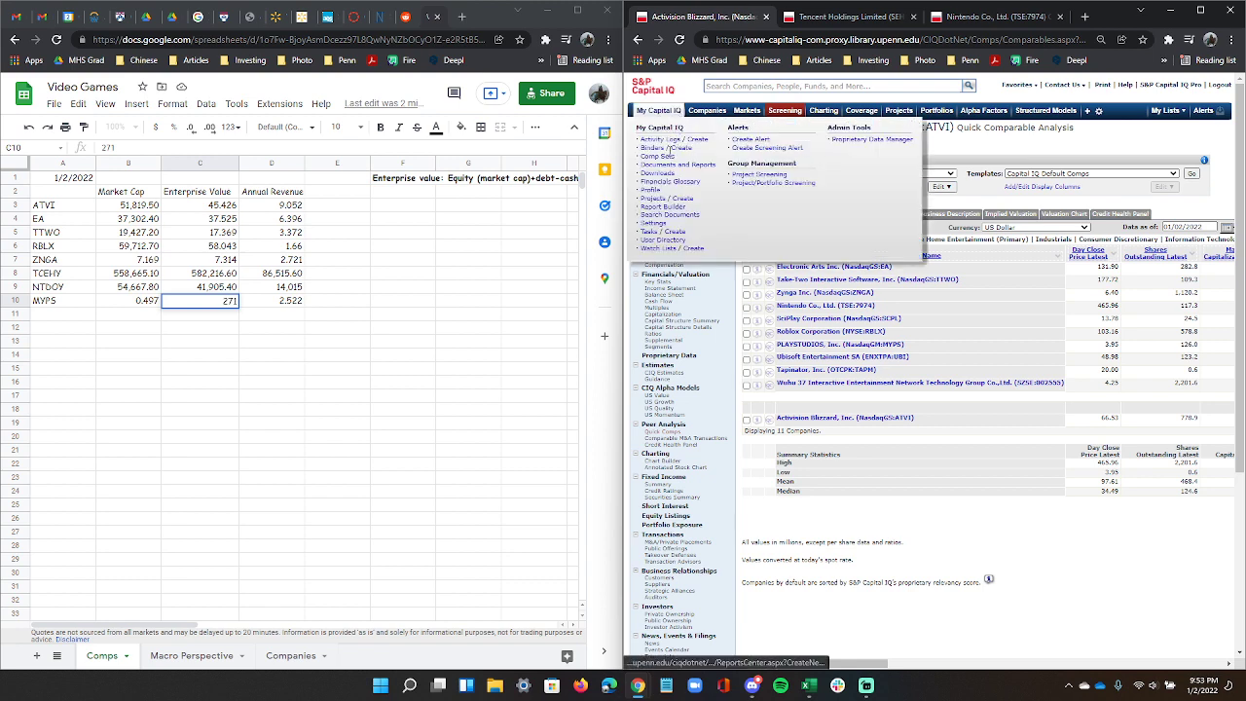
pyautogui.rightClick(660, 156)
pyautogui.click(679, 166)
pyautogui.moveTo(794, 21); pyautogui.dragTo(705, 21)
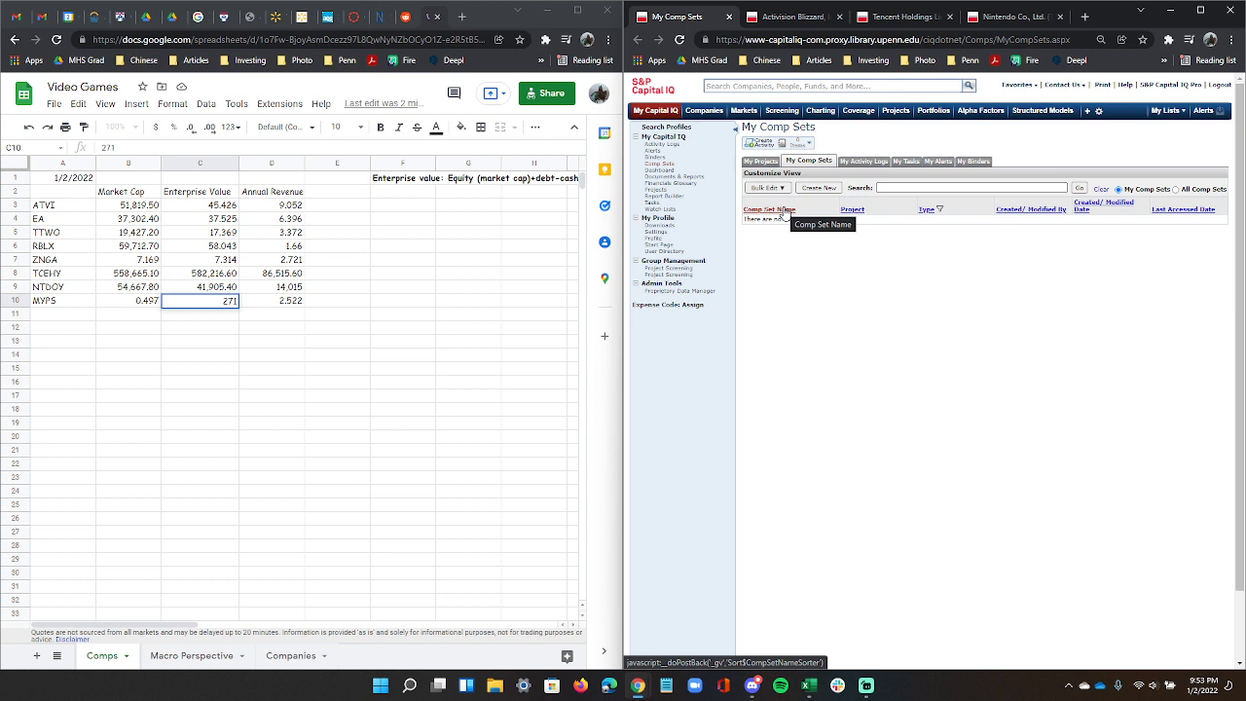
# Search Google for "capiq pricing" in a new tab, close it after reading the results, and return to My Comp Sets.
pyautogui.click(1085, 17)
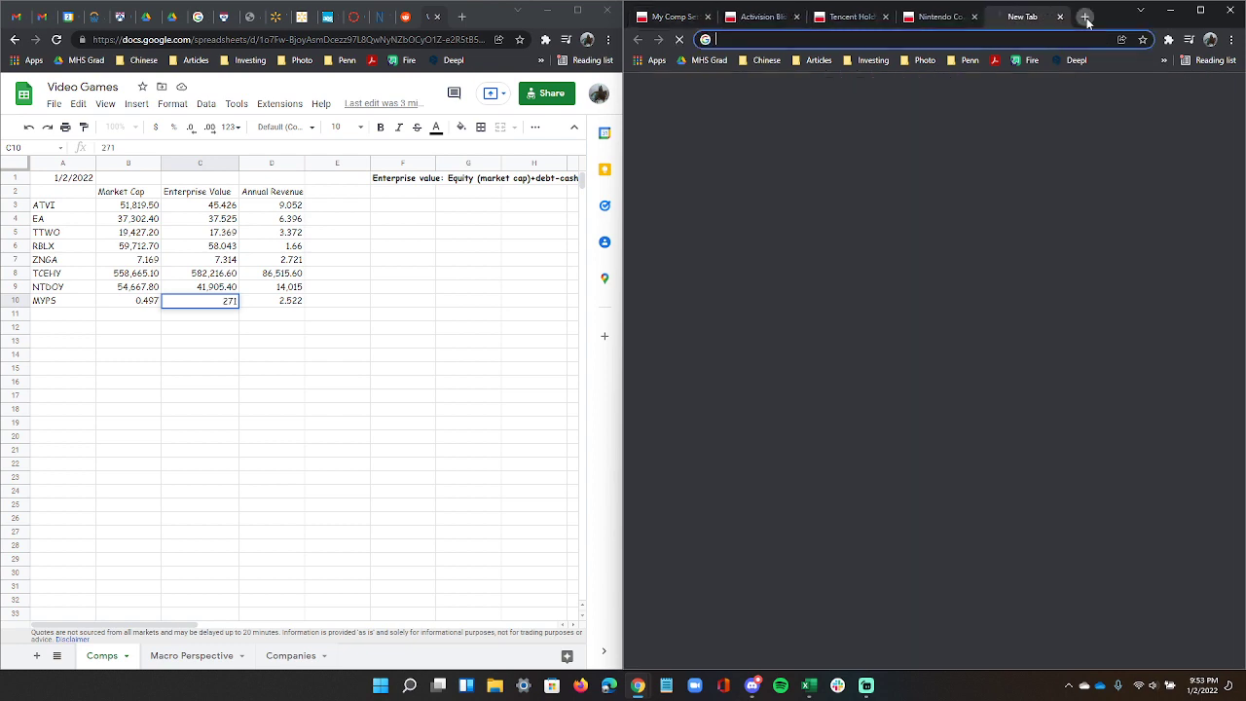
pyautogui.write('capiq')
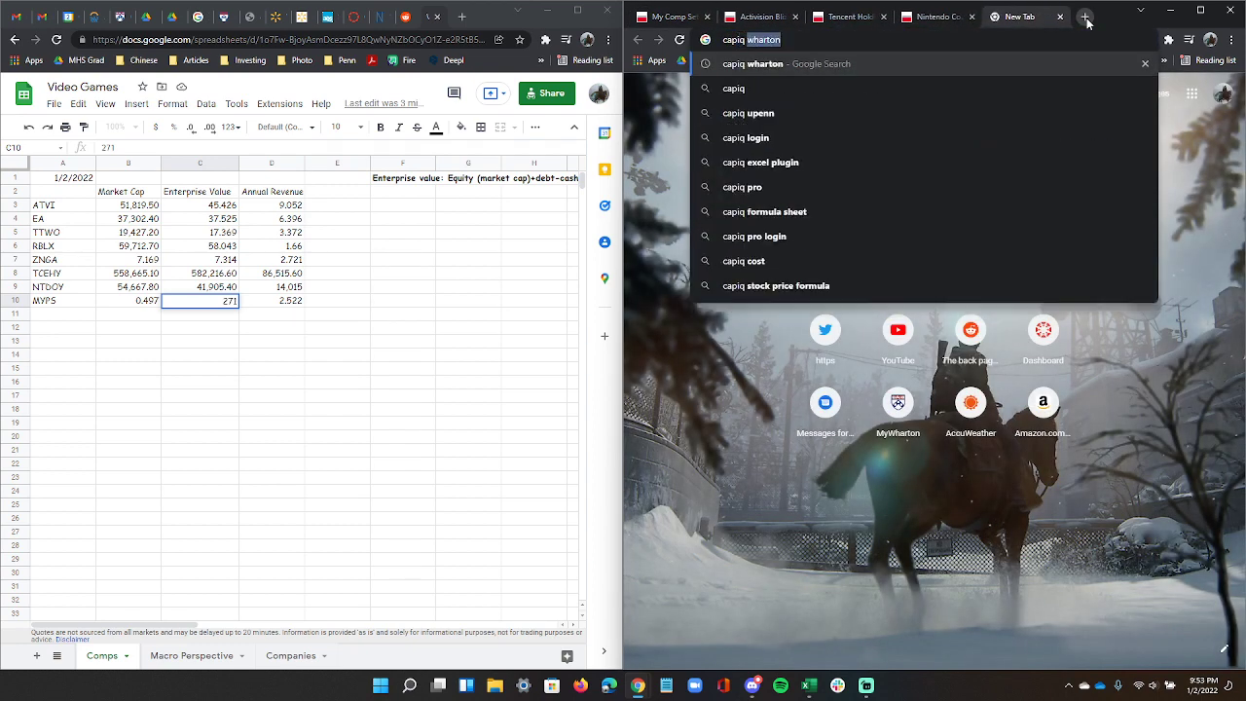
pyautogui.write(' pricing')
pyautogui.press('Return')
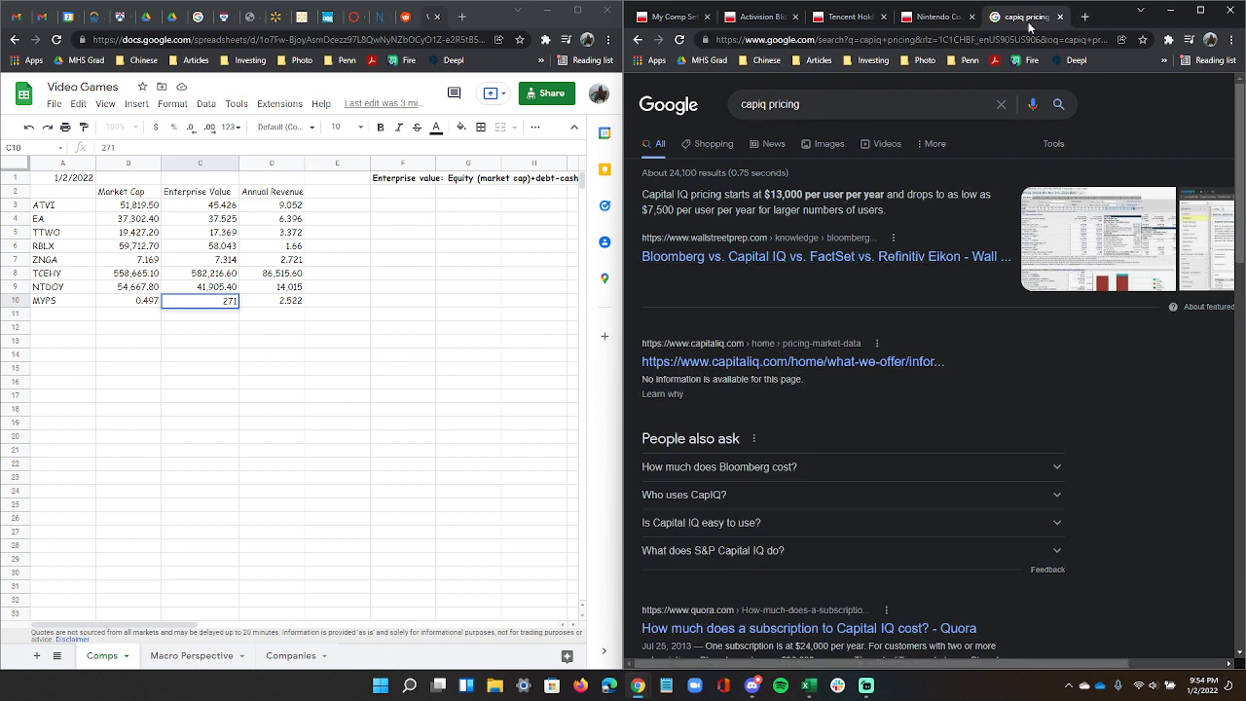
pyautogui.click(1061, 16)
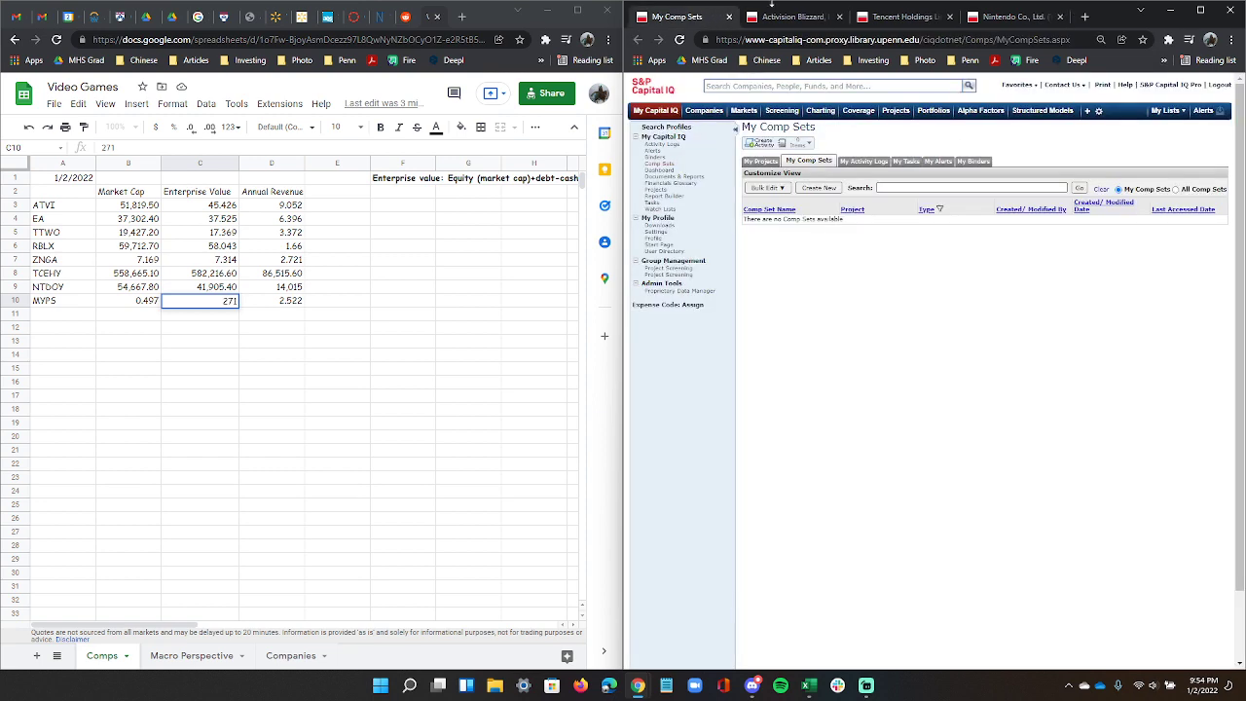
pyautogui.click(971, 19)
pyautogui.click(695, 22)
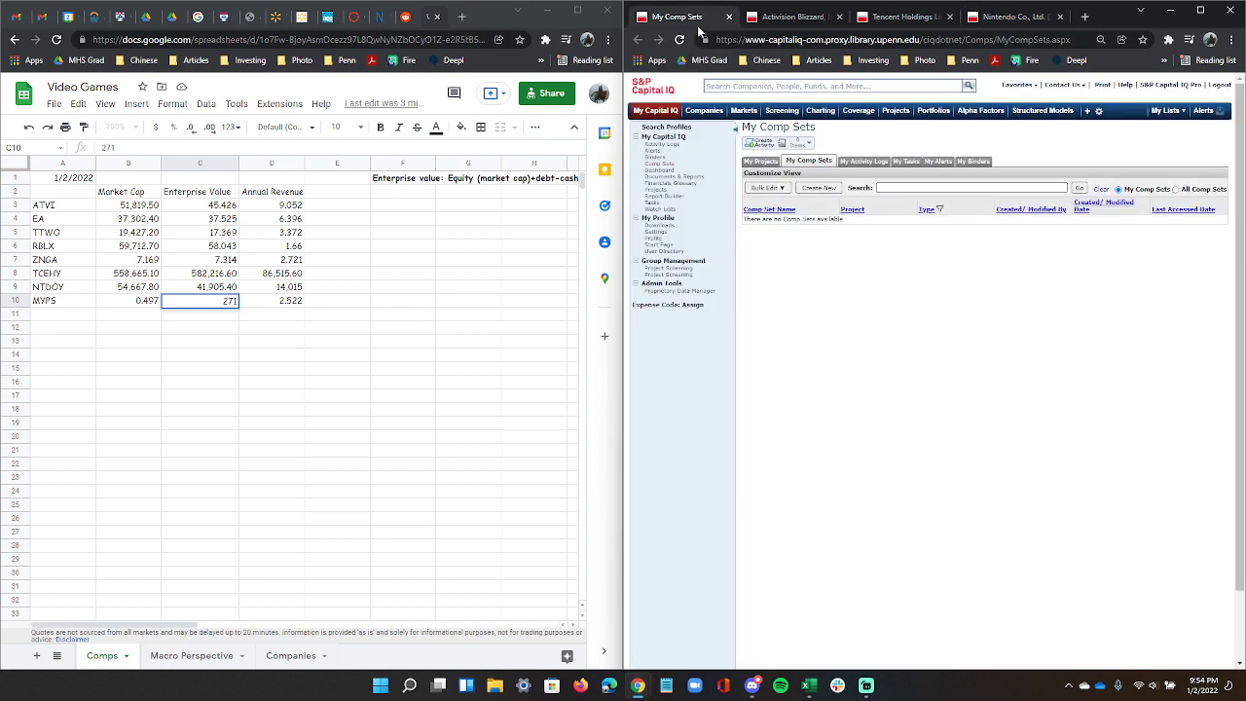
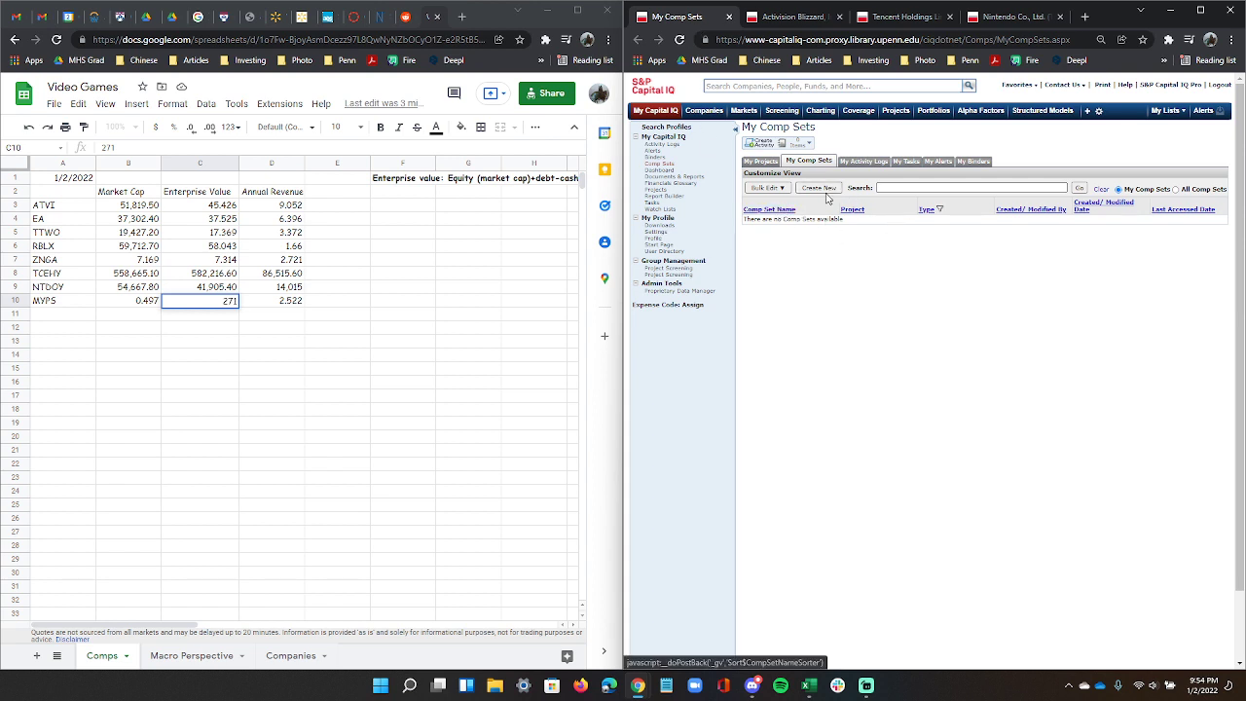
# Start creating a new company comp set from the My Comp Sets page.
pyautogui.click(828, 189)
pyautogui.click(883, 186)
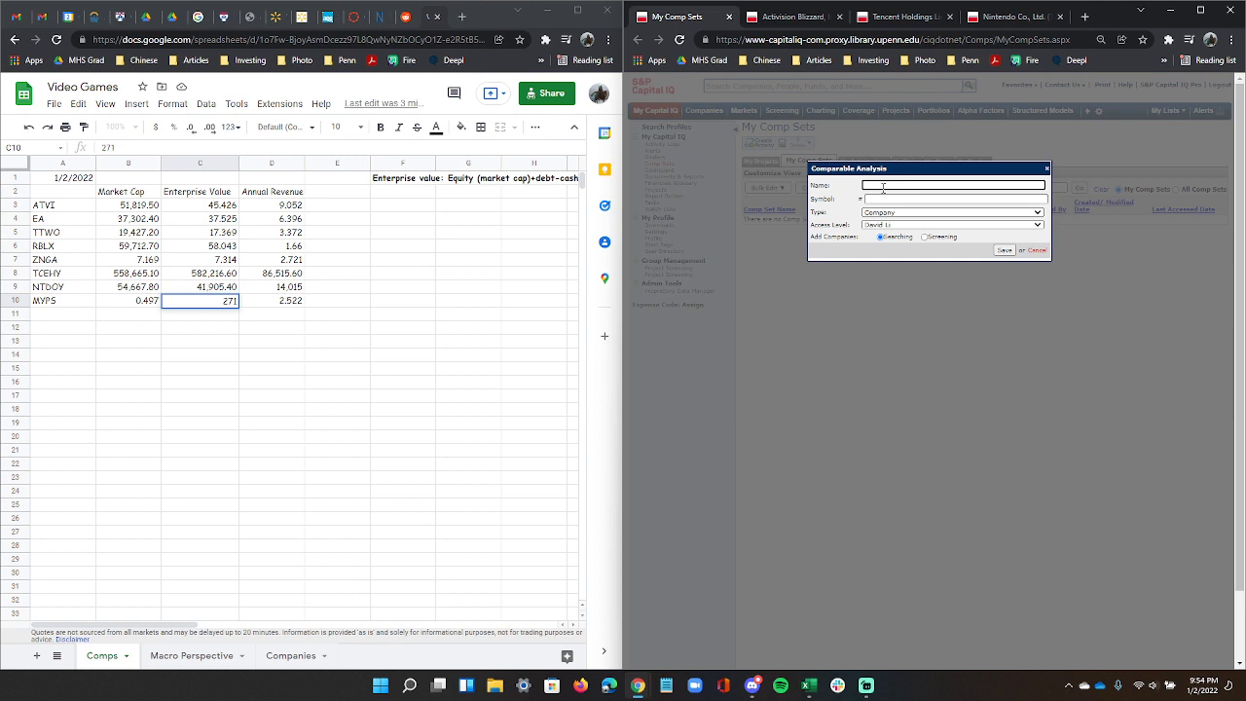
pyautogui.click(878, 199)
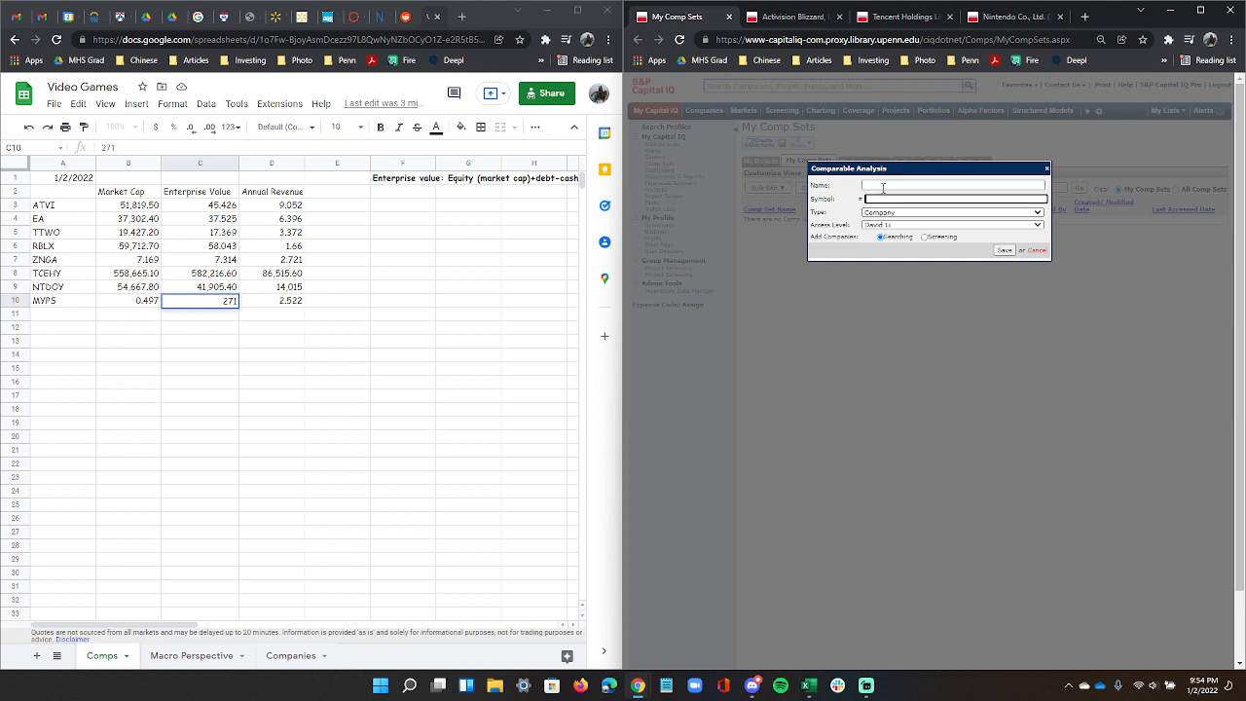
pyautogui.click(885, 186)
pyautogui.click(1045, 169)
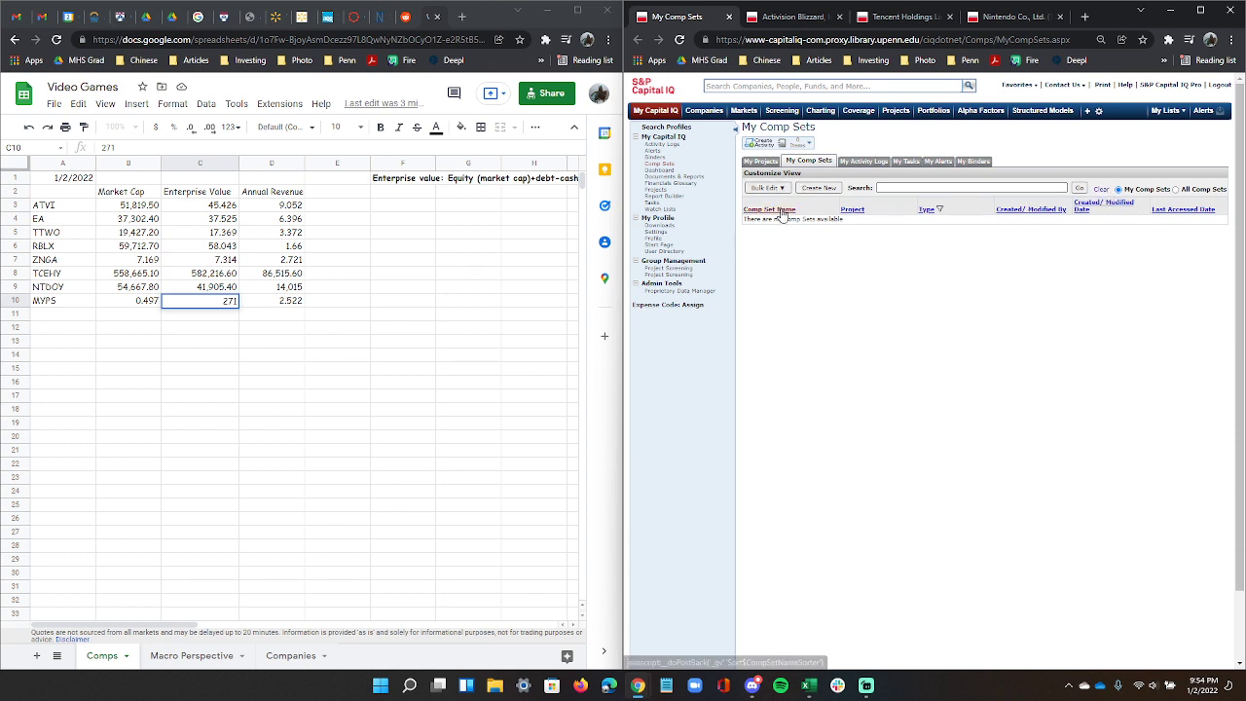
pyautogui.click(776, 164)
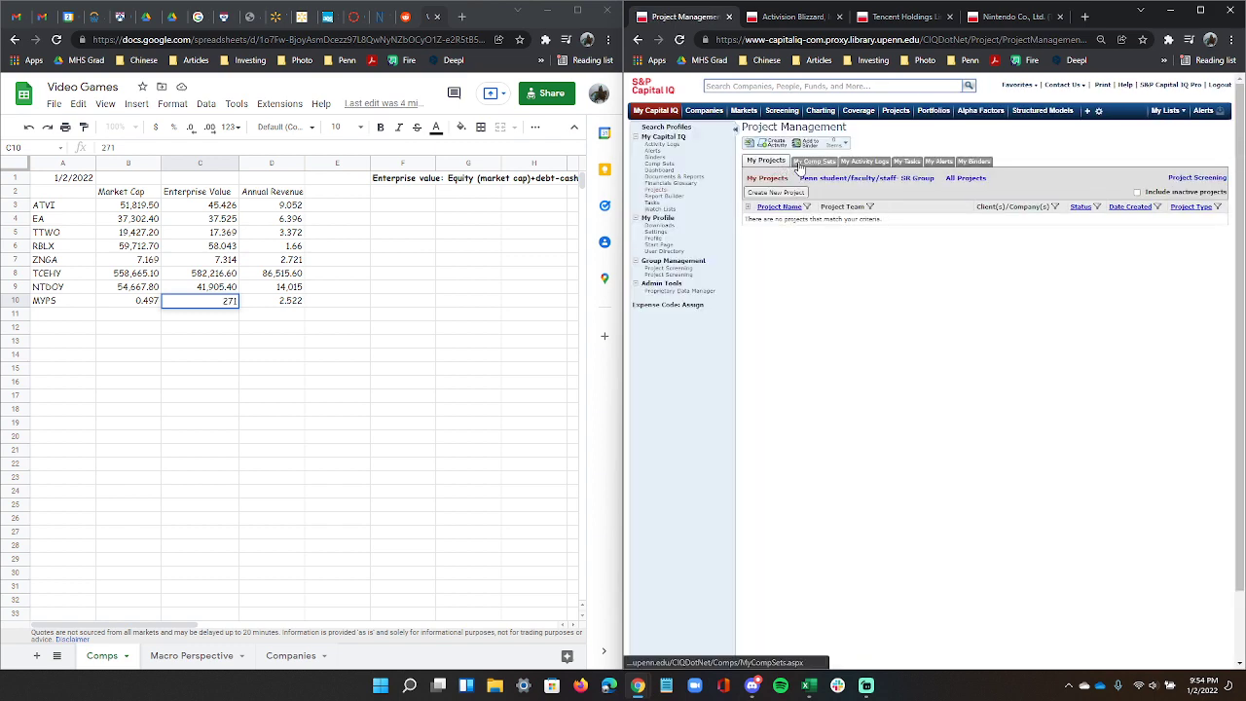
pyautogui.click(800, 164)
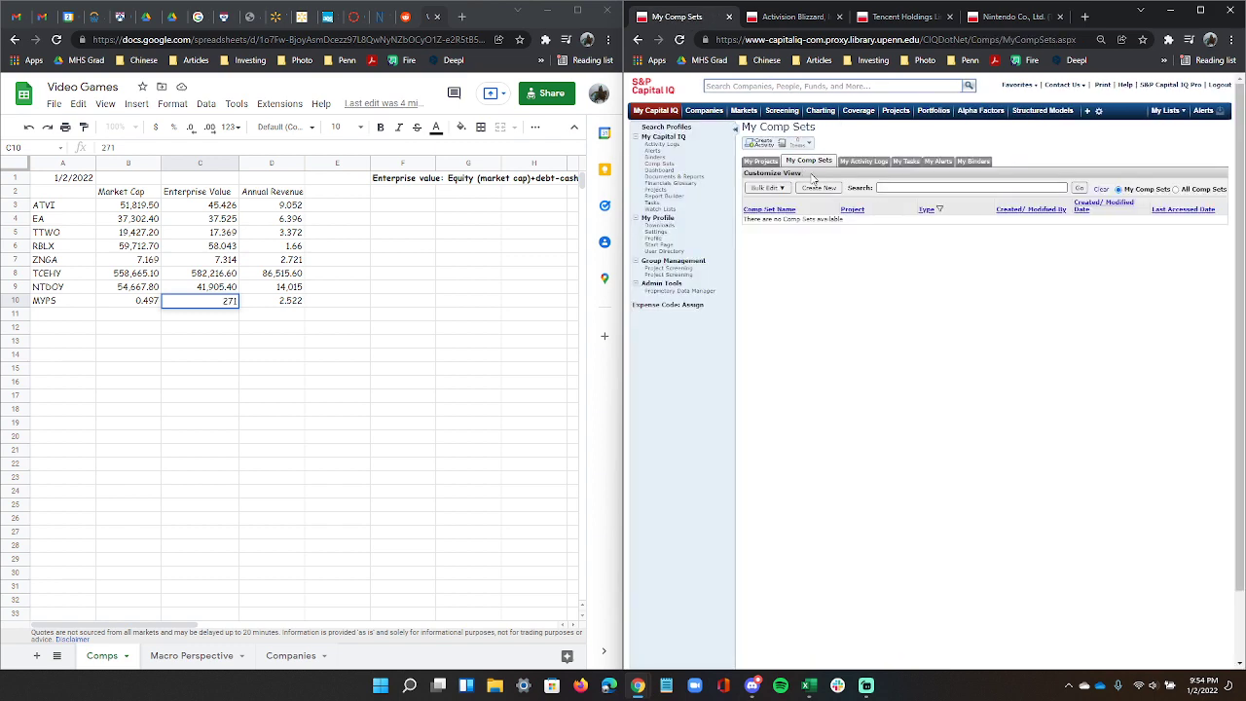
# Try to create a company comp set named Video Games with the symbol ATVI.
pyautogui.click(819, 187)
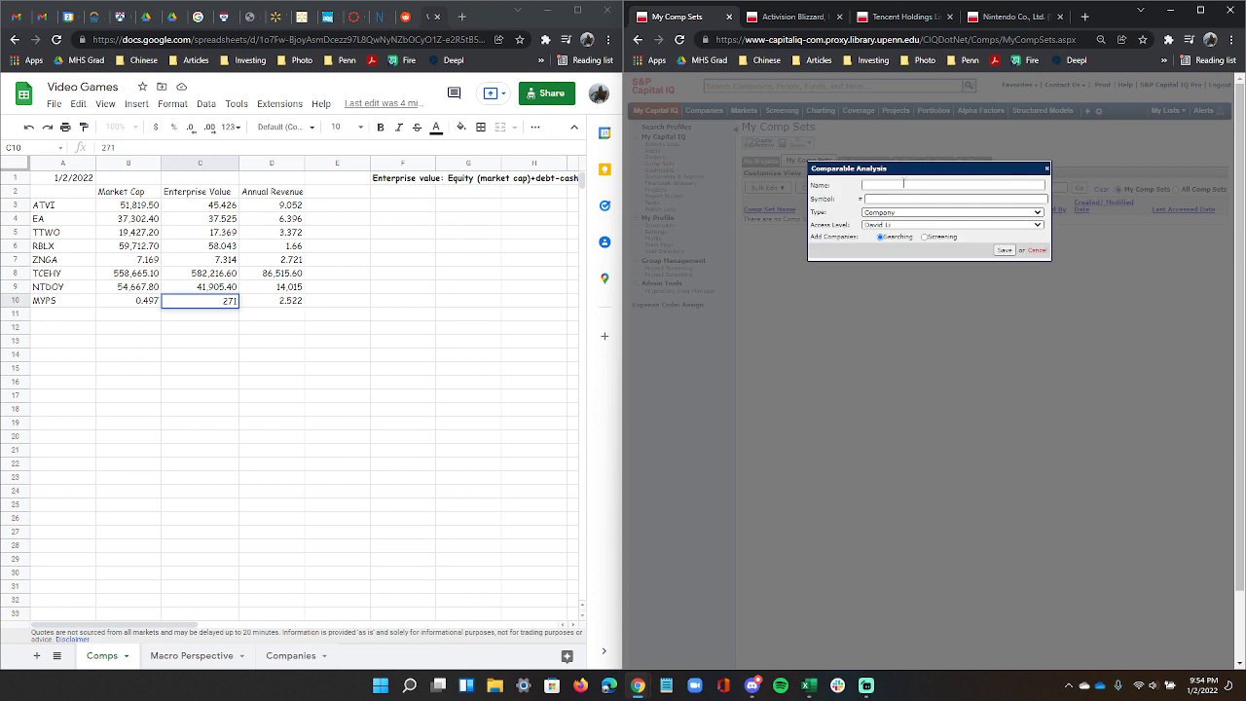
pyautogui.click(904, 184)
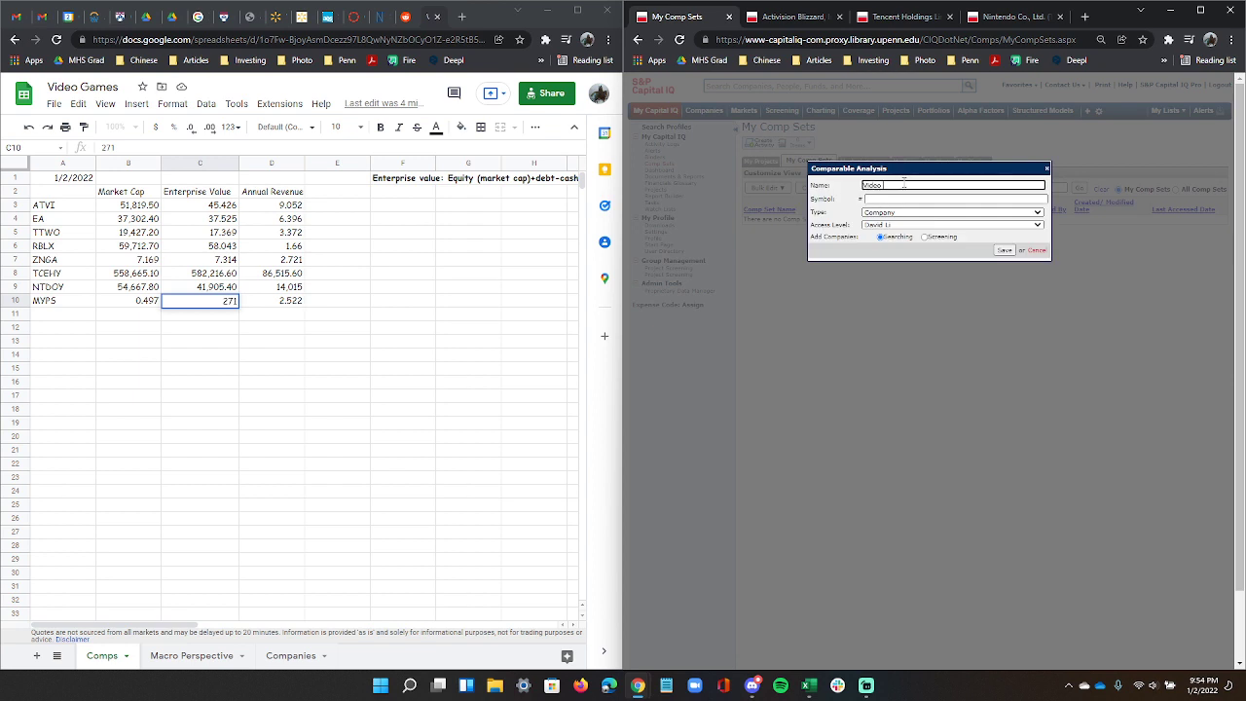
pyautogui.click(894, 198)
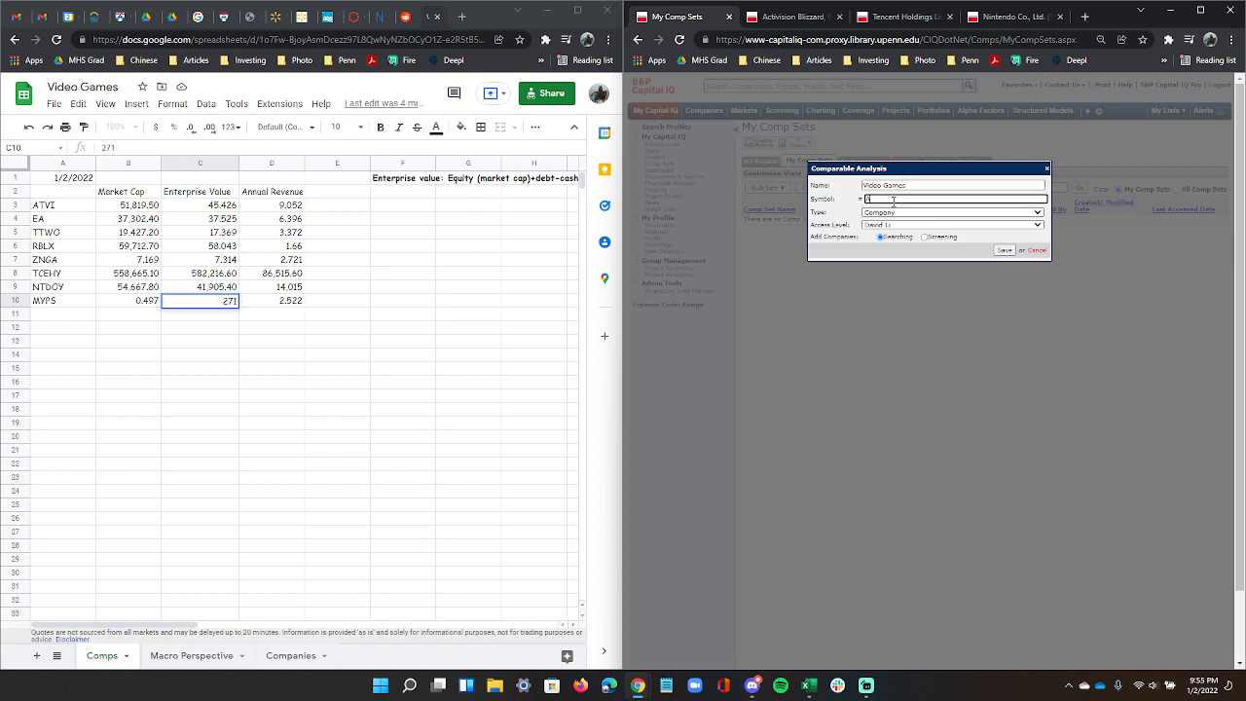
pyautogui.click(1004, 251)
pyautogui.click(1048, 113)
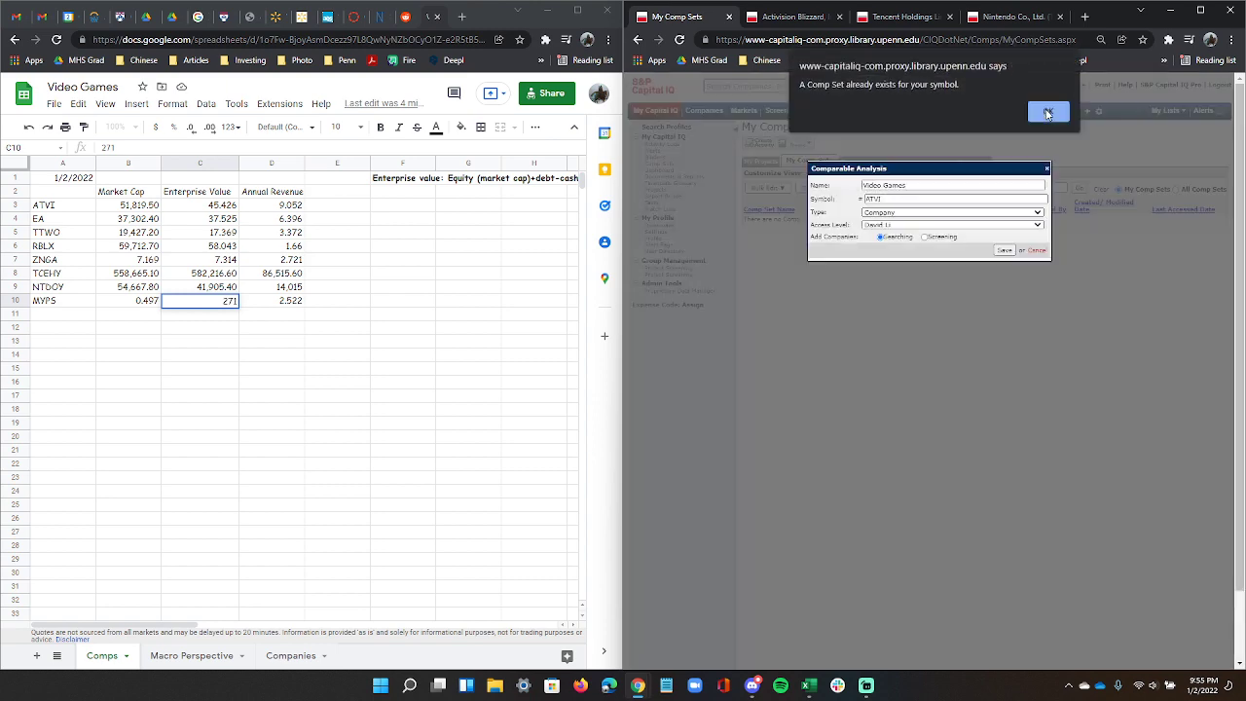
pyautogui.click(1048, 169)
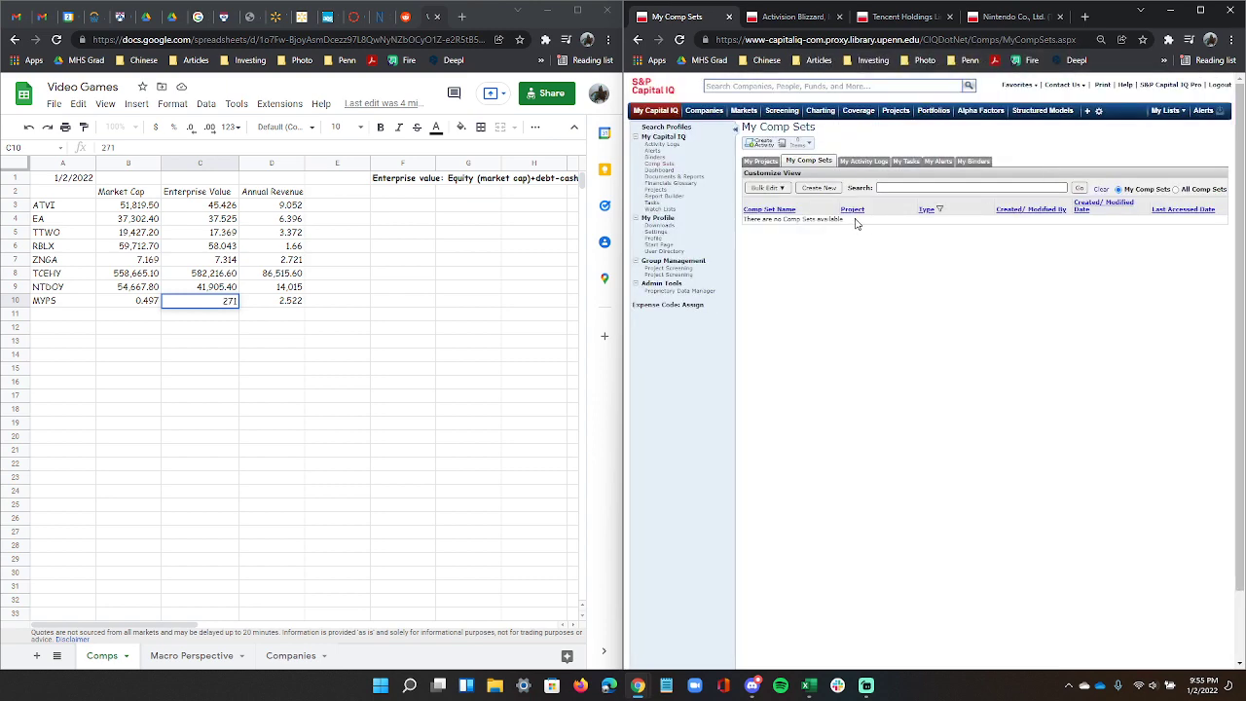
# Return from the activity logs to My Comp Sets and close the Activision Blizzard, Tencent and Nintendo pages.
pyautogui.click(847, 167)
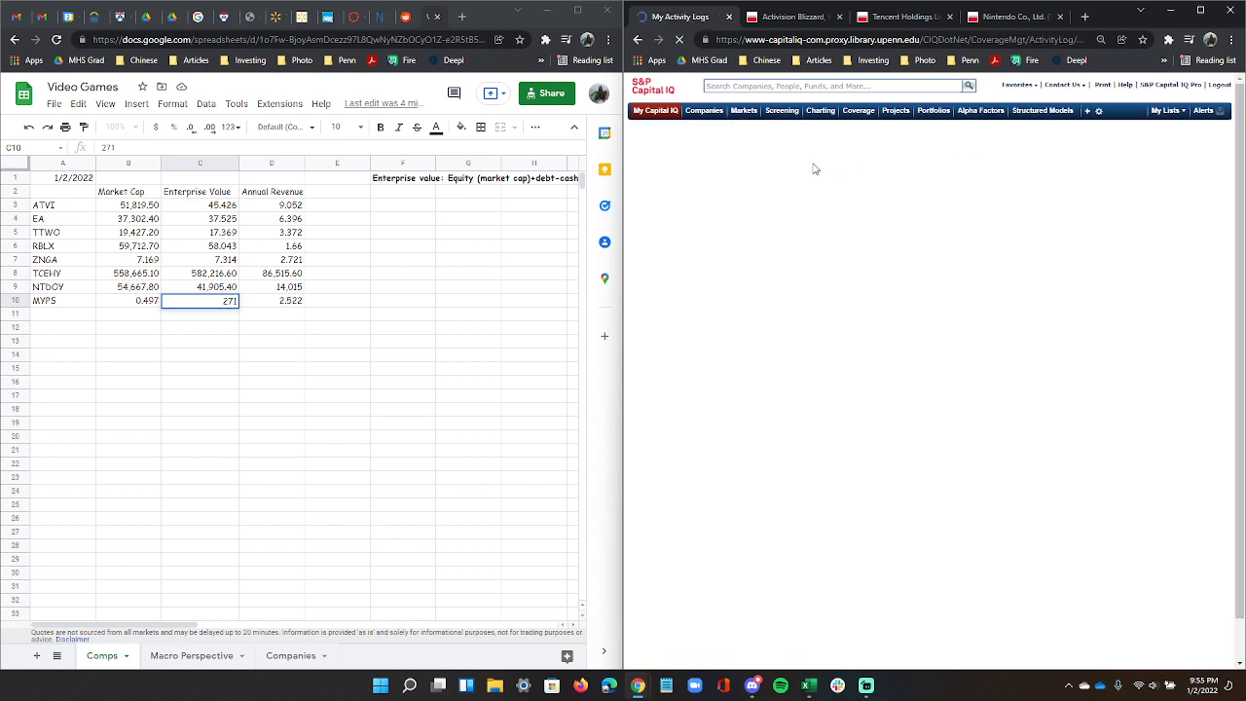
pyautogui.click(807, 174)
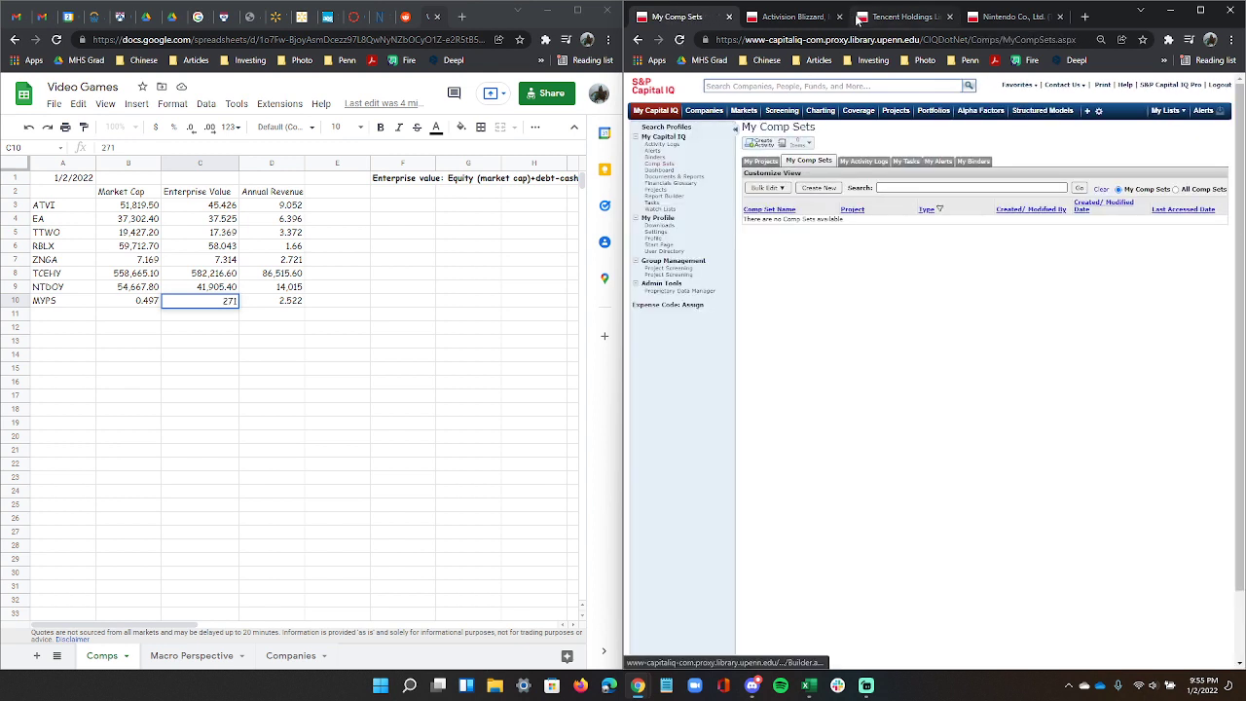
pyautogui.click(839, 16)
pyautogui.click(840, 17)
pyautogui.click(840, 17)
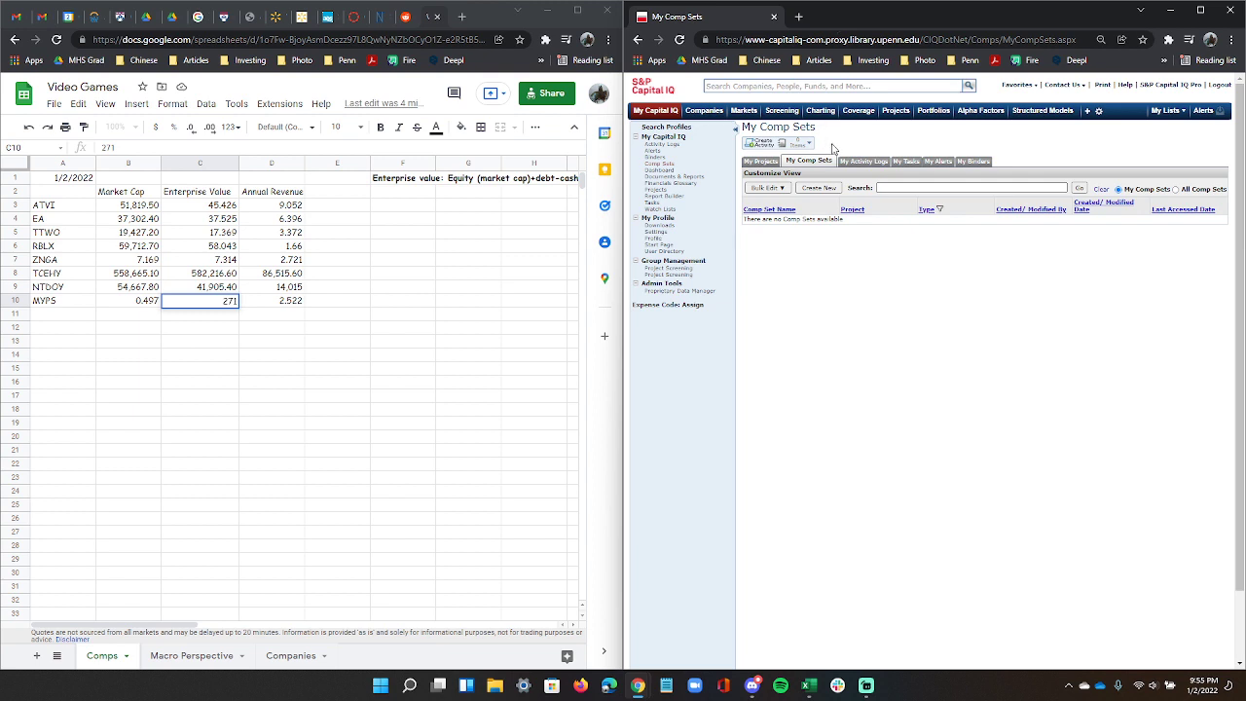
pyautogui.click(759, 144)
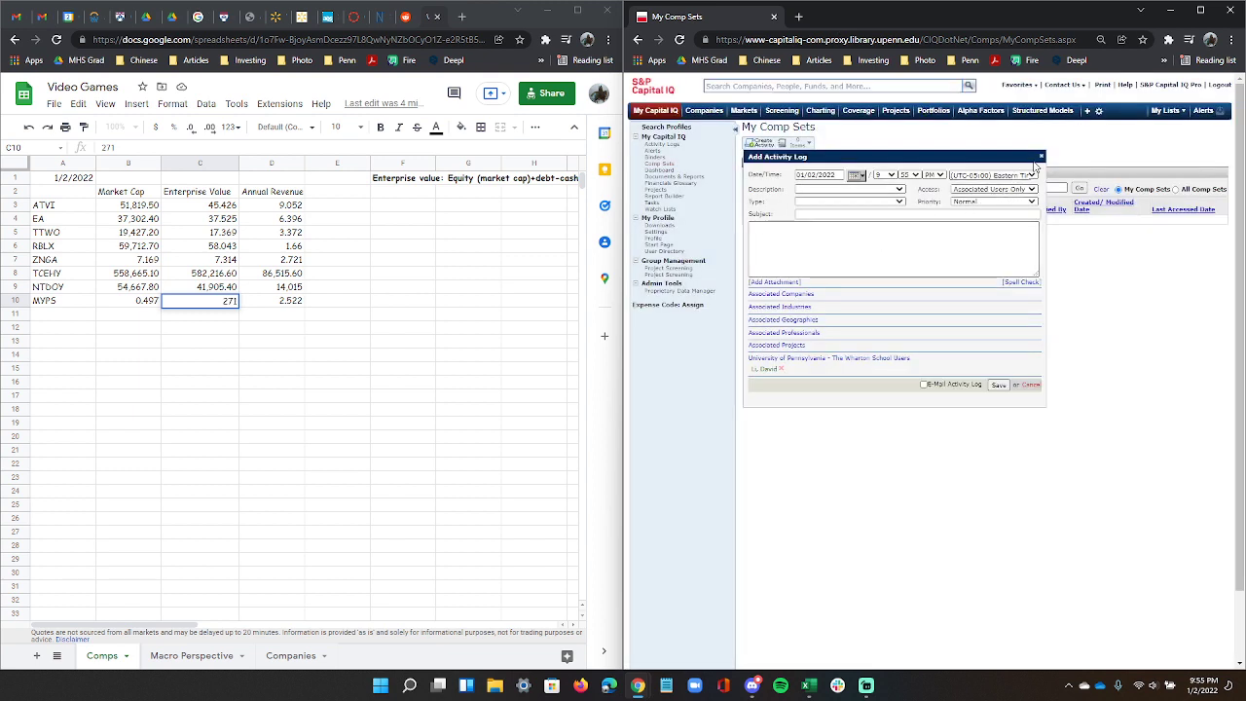
pyautogui.click(1040, 157)
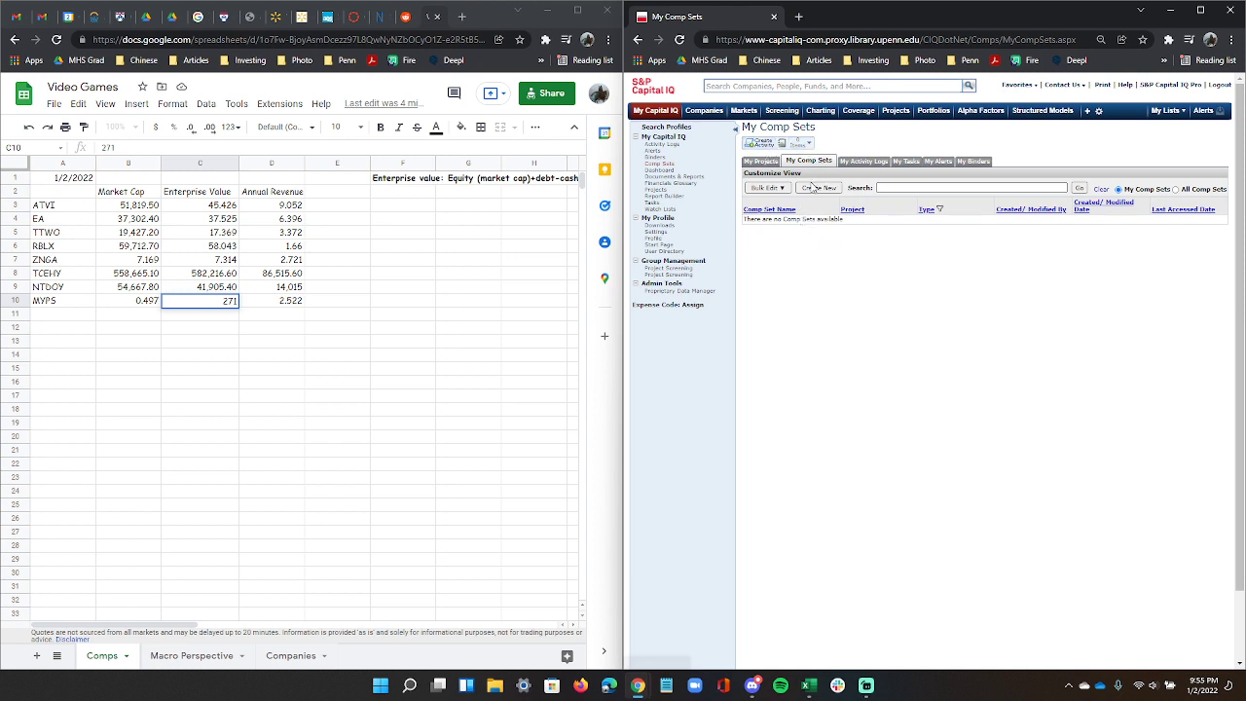
pyautogui.click(779, 189)
pyautogui.click(984, 201)
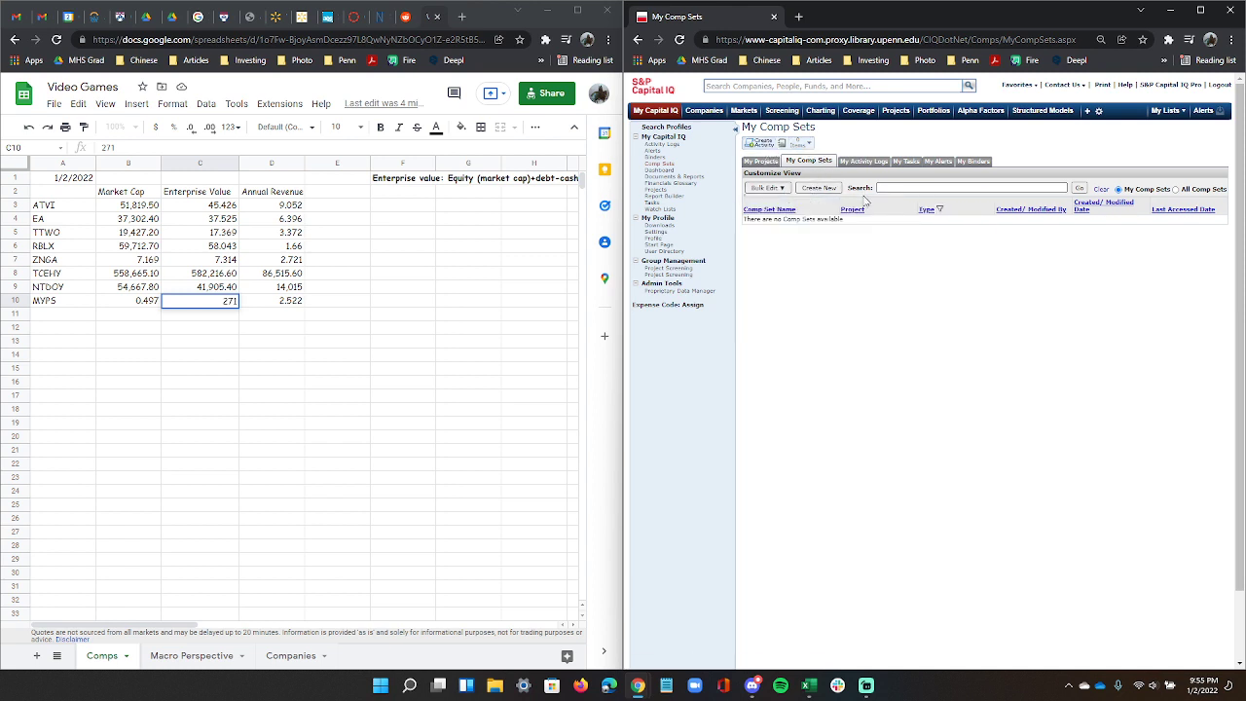
# Search all comp sets for "video game", then clear the search and list only My Comp Sets again.
pyautogui.click(1185, 190)
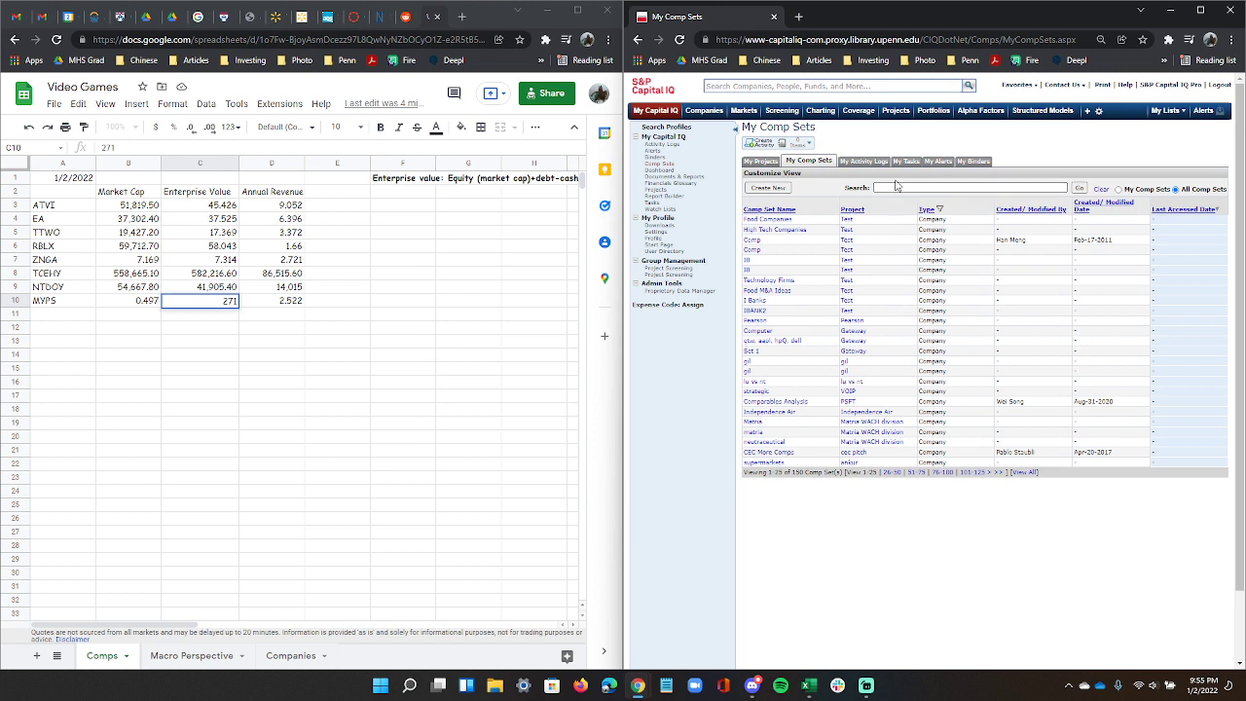
pyautogui.click(896, 188)
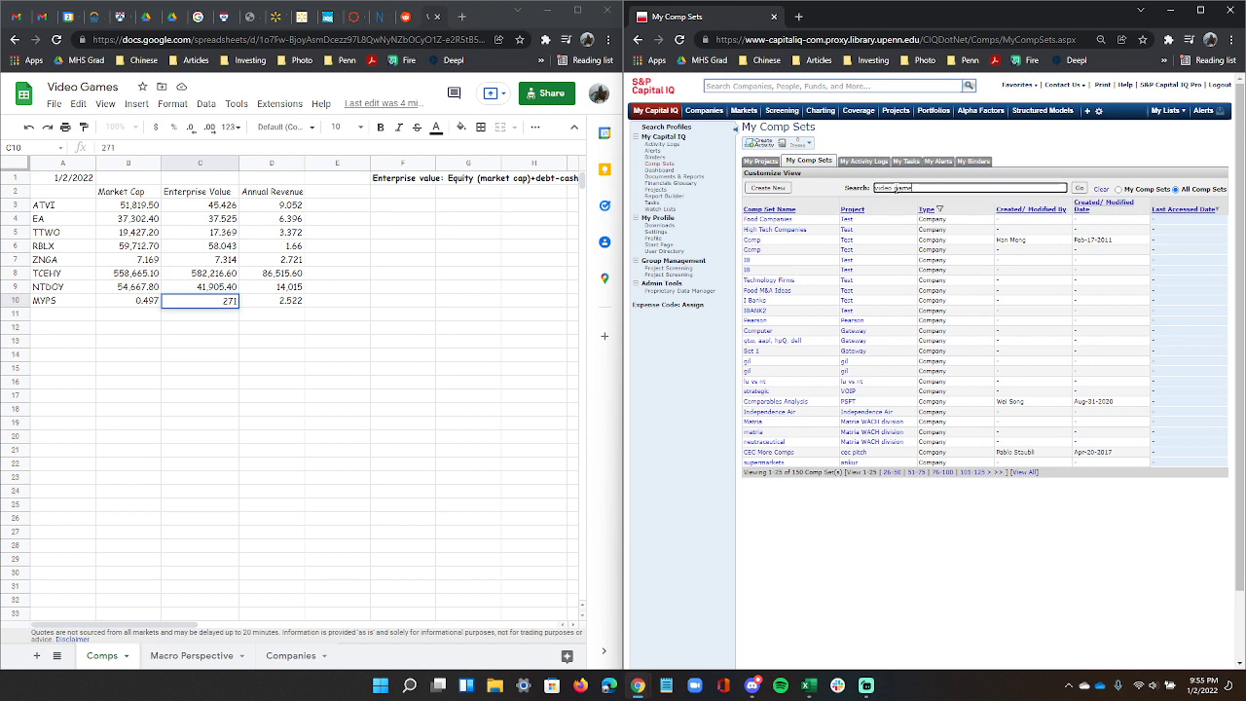
pyautogui.press('Return')
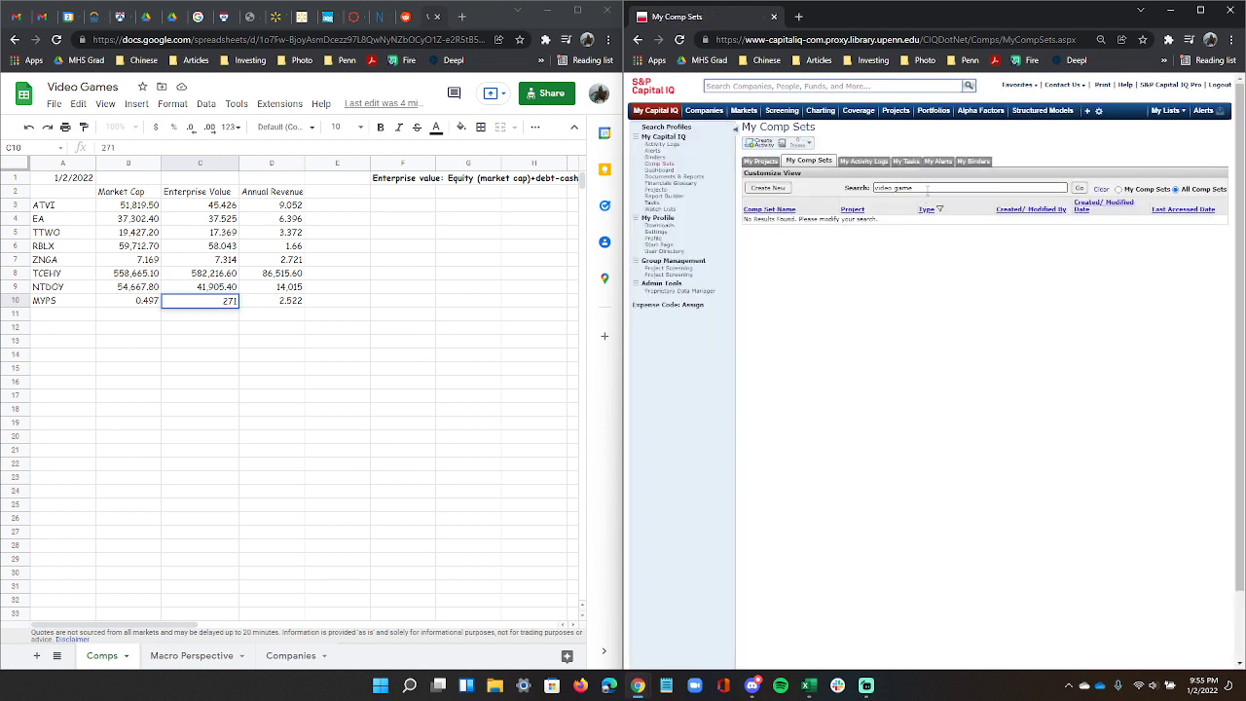
pyautogui.click(1100, 189)
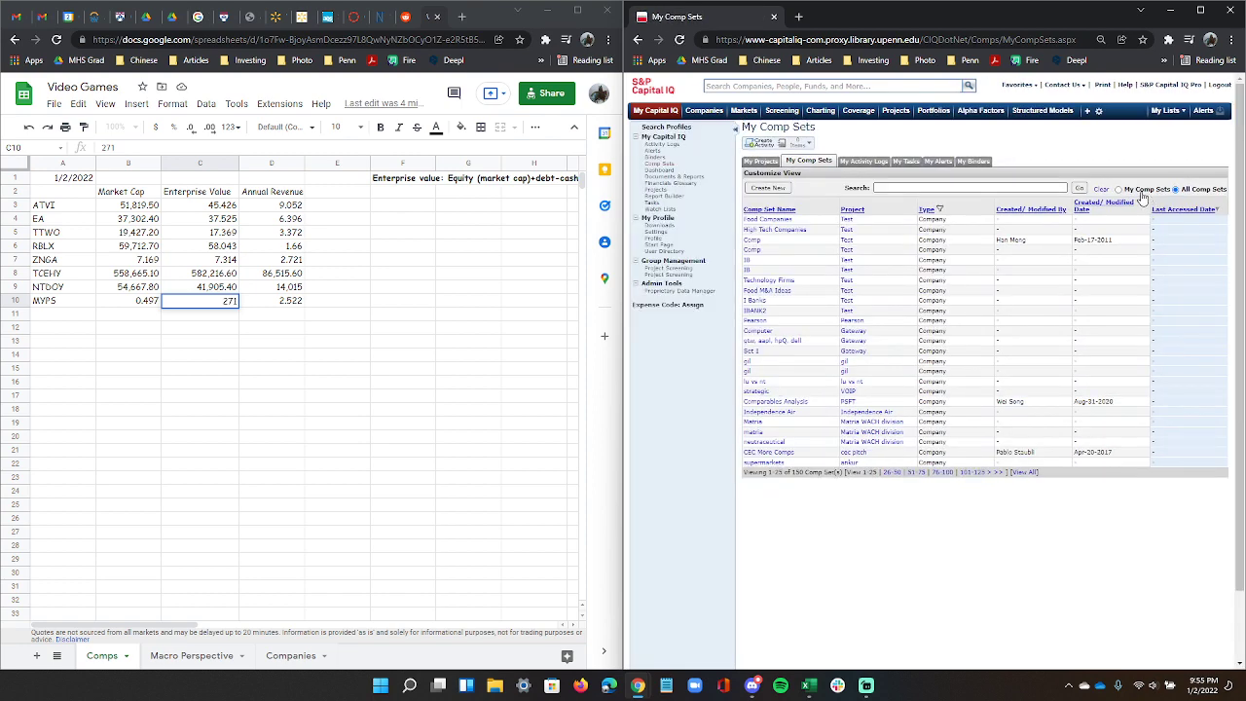
pyautogui.click(1143, 191)
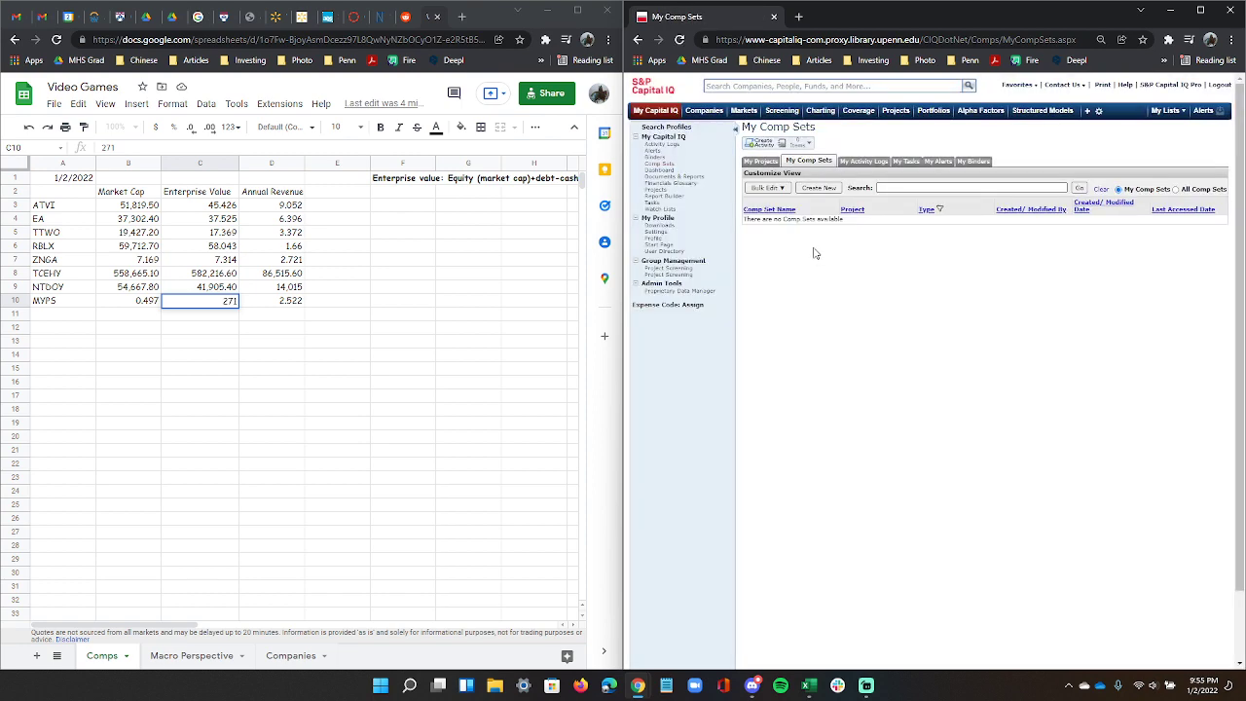
# Check the Portfolio Dashboard for saved portfolios on a separate page, then close that page.
pyautogui.moveTo(932, 113)
pyautogui.rightClick(926, 139)
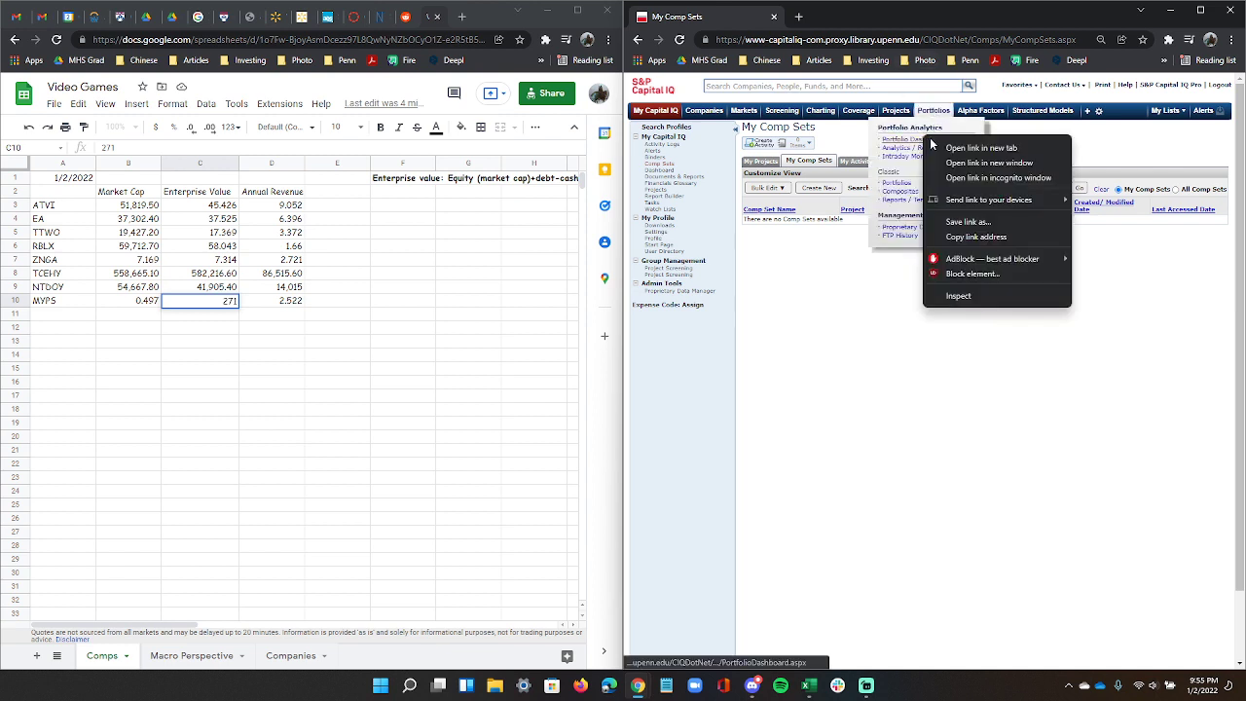
pyautogui.click(959, 145)
pyautogui.click(829, 17)
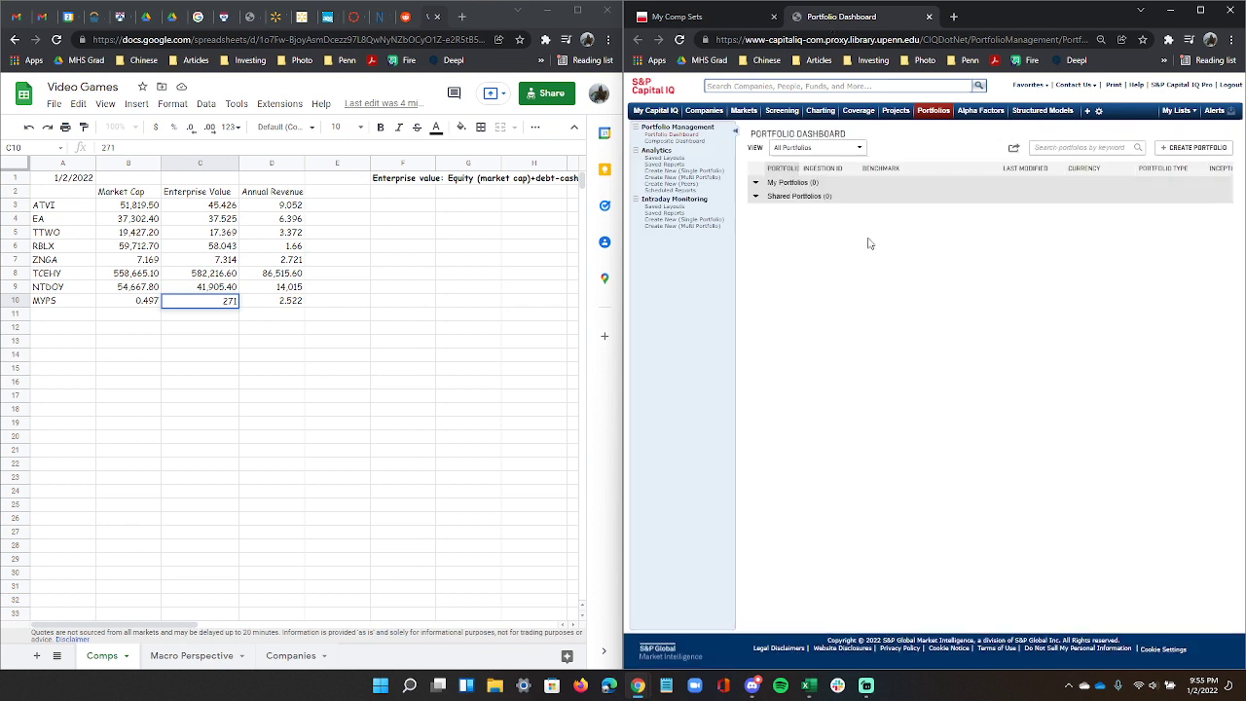
pyautogui.click(810, 195)
pyautogui.click(929, 17)
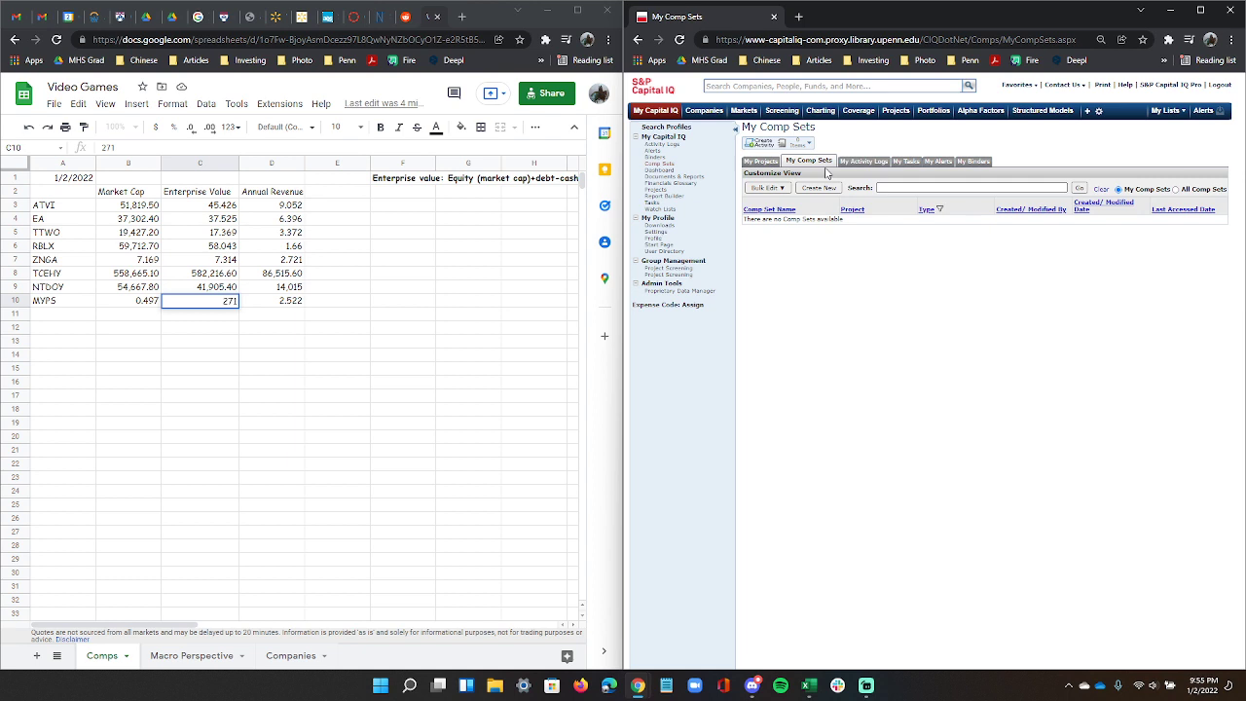
# Reload the Comp Sets page and search the whole site for "video game".
pyautogui.moveTo(705, 115)
pyautogui.click(896, 188)
pyautogui.moveTo(663, 116)
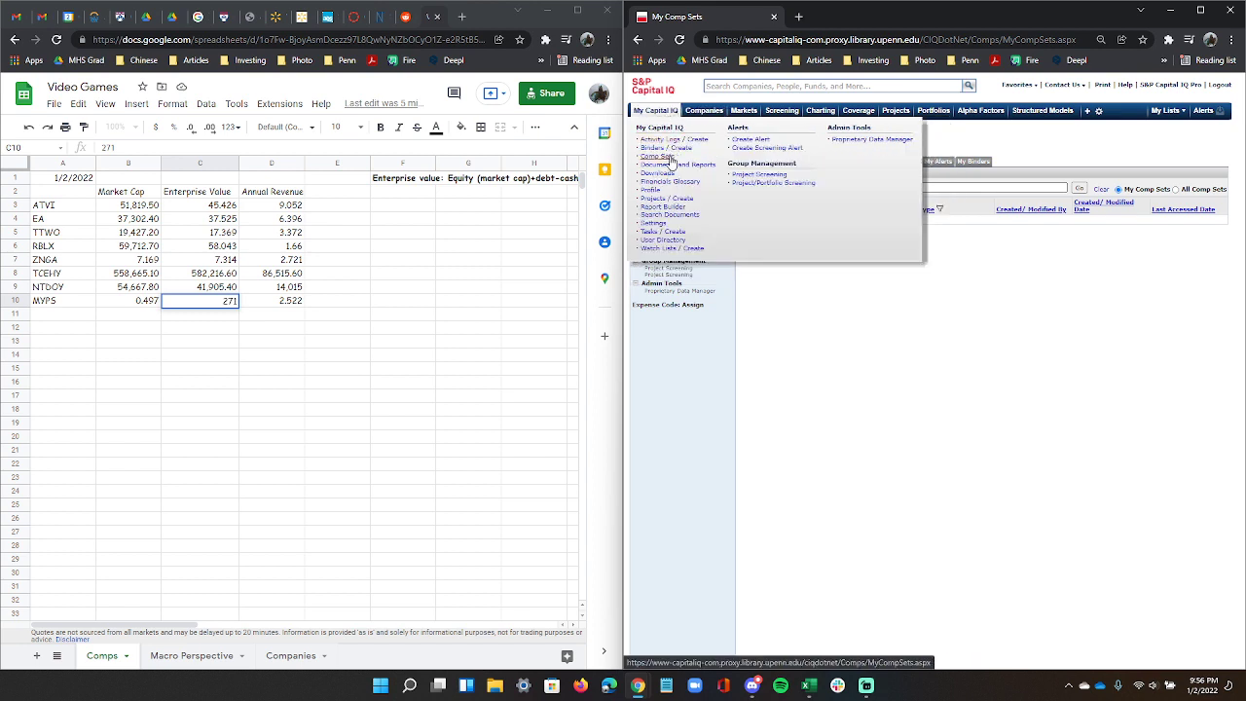
pyautogui.click(670, 158)
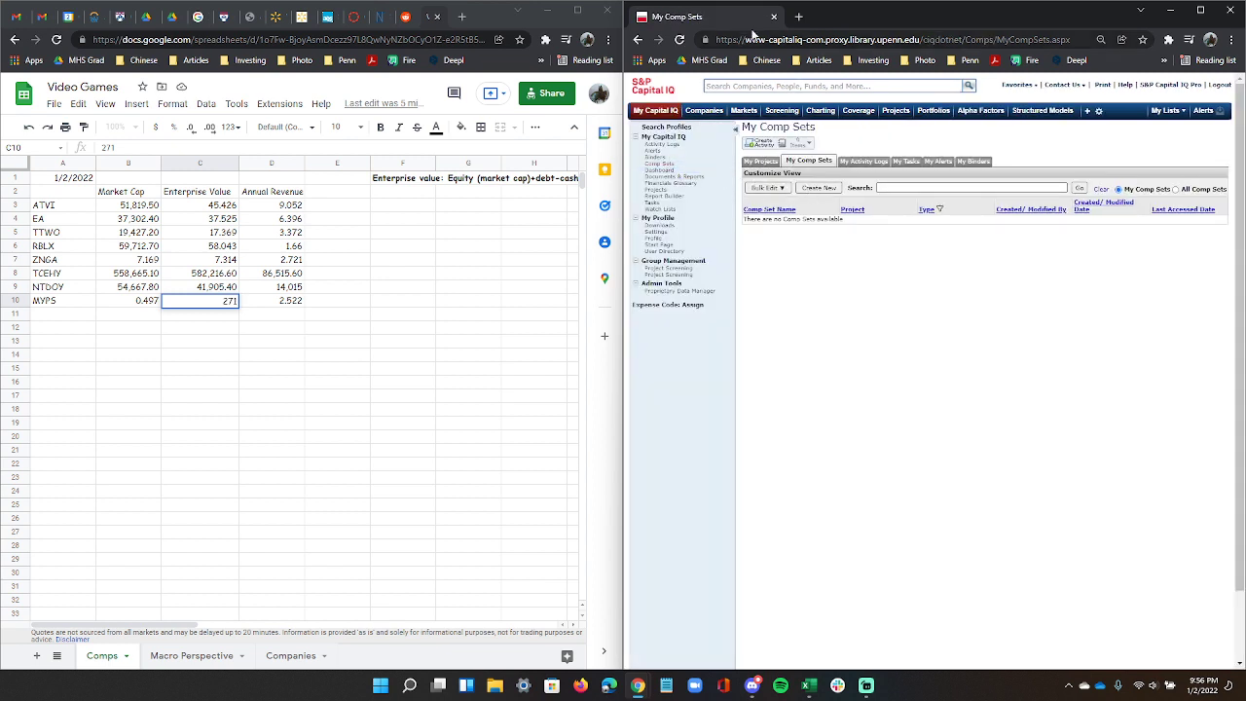
pyautogui.click(801, 86)
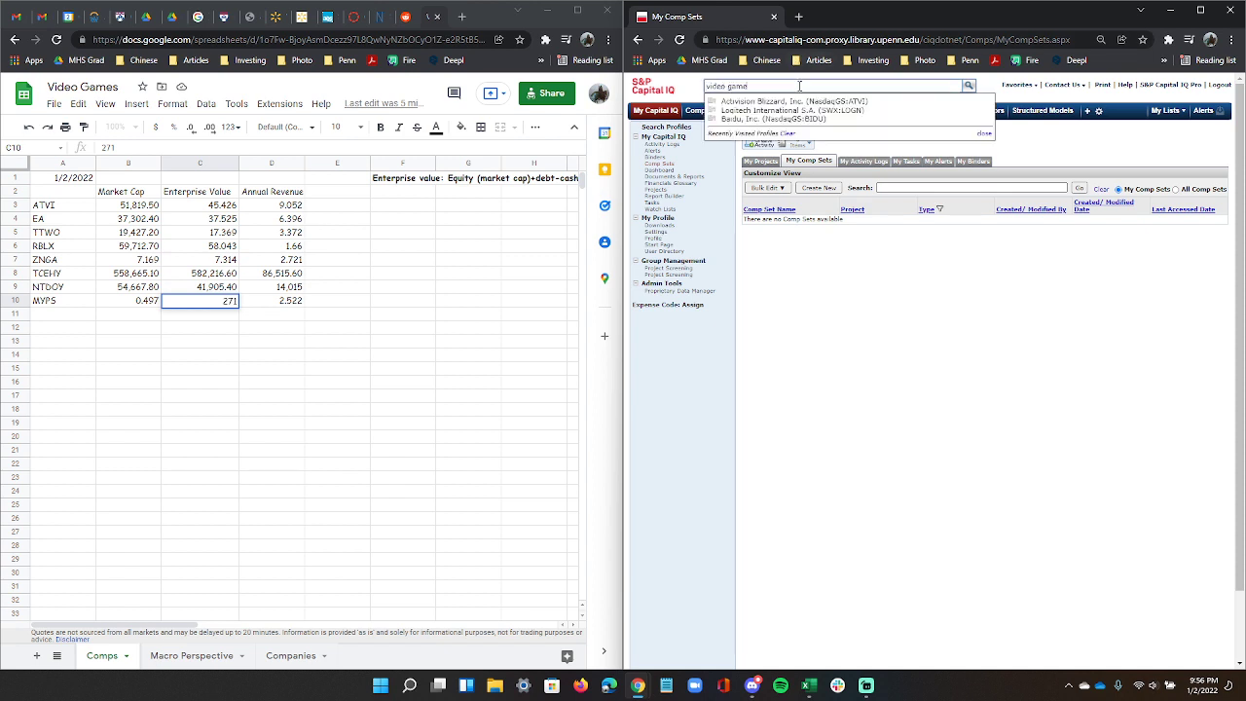
pyautogui.press('Return')
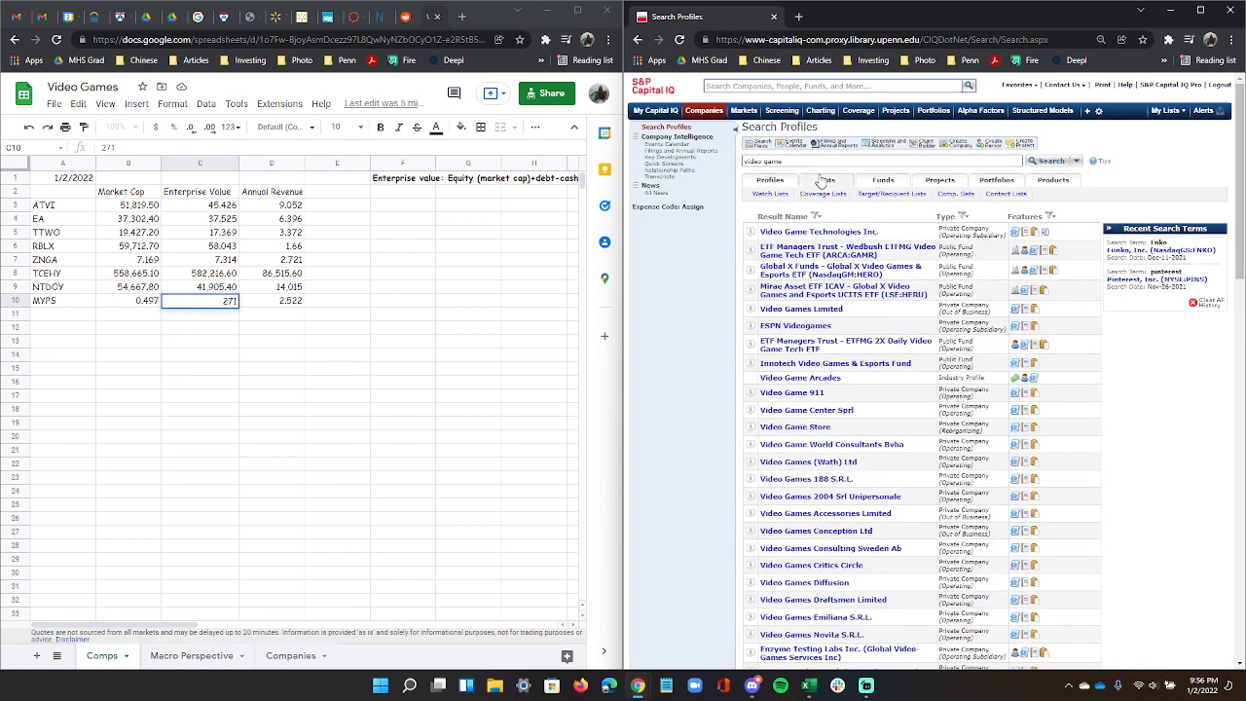
pyautogui.moveTo(782, 119)
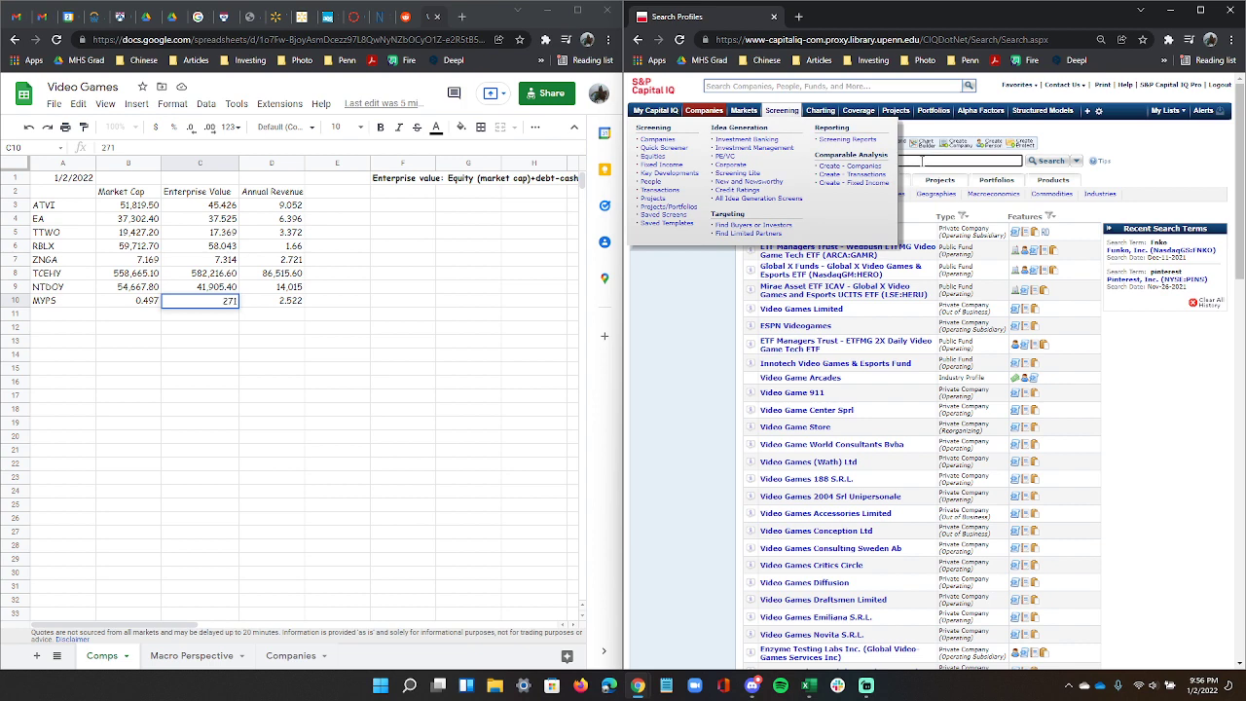
# Switch to the Activision Blizzard company comparable analysis workbook in Excel and enable editing.
pyautogui.click(807, 686)
pyautogui.keyDown('shift'); pyautogui.click(352, 427); pyautogui.keyUp('shift')
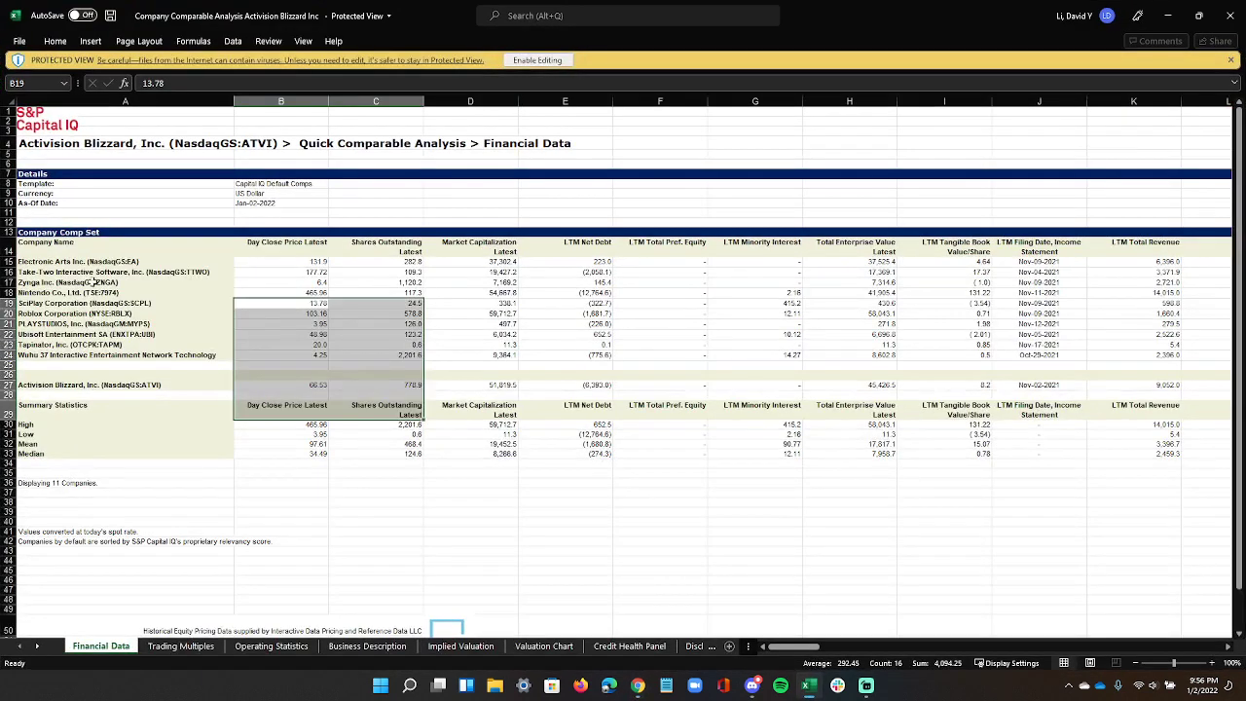
pyautogui.moveTo(72, 249); pyautogui.dragTo(375, 468)
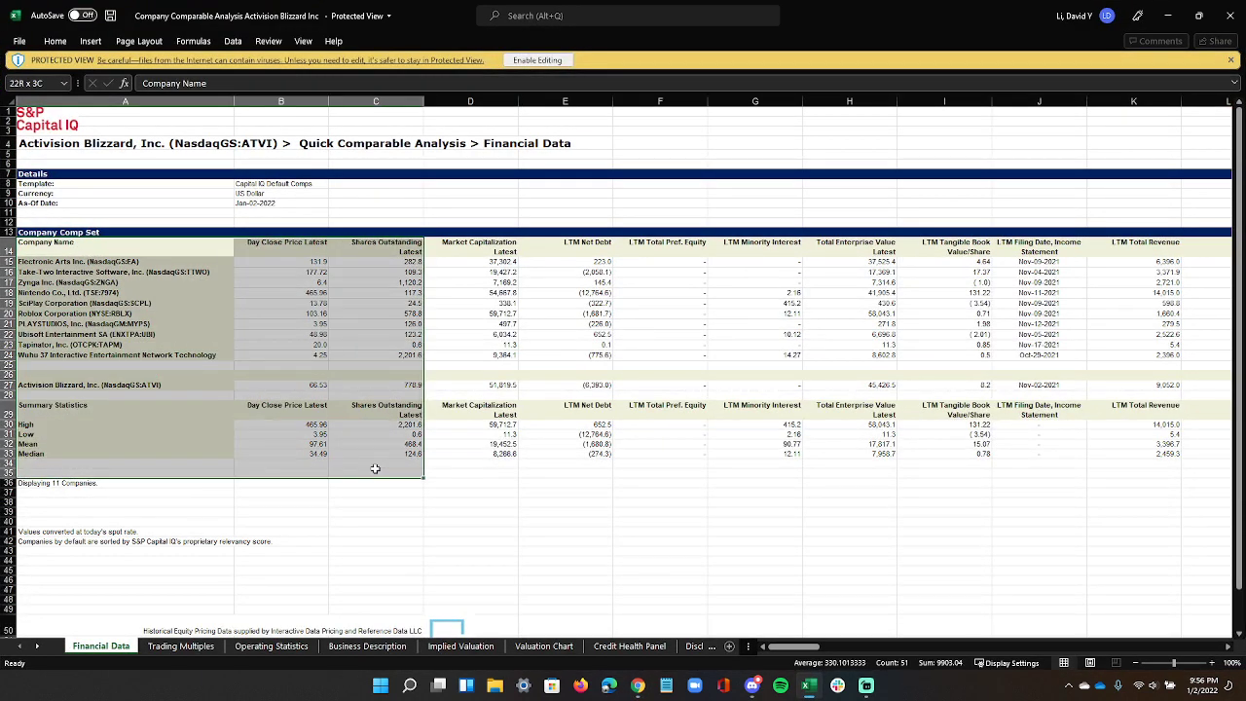
pyautogui.click(280, 409)
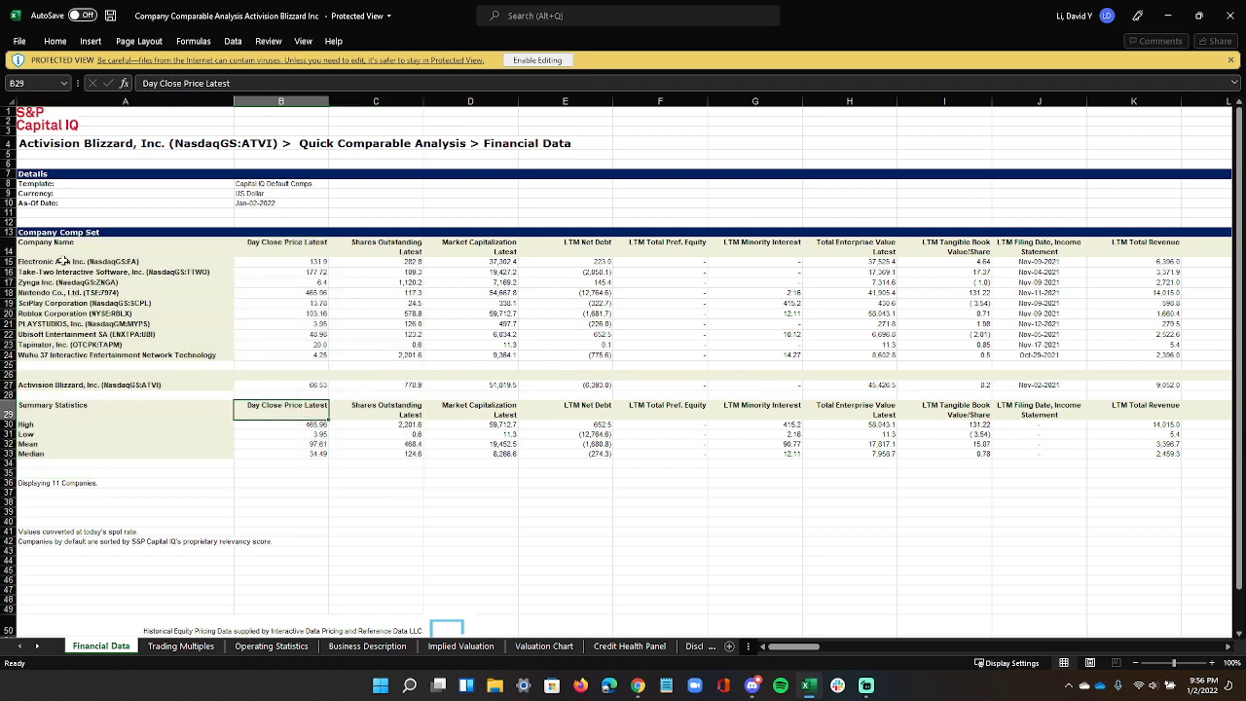
pyautogui.moveTo(54, 375); pyautogui.dragTo(605, 373)
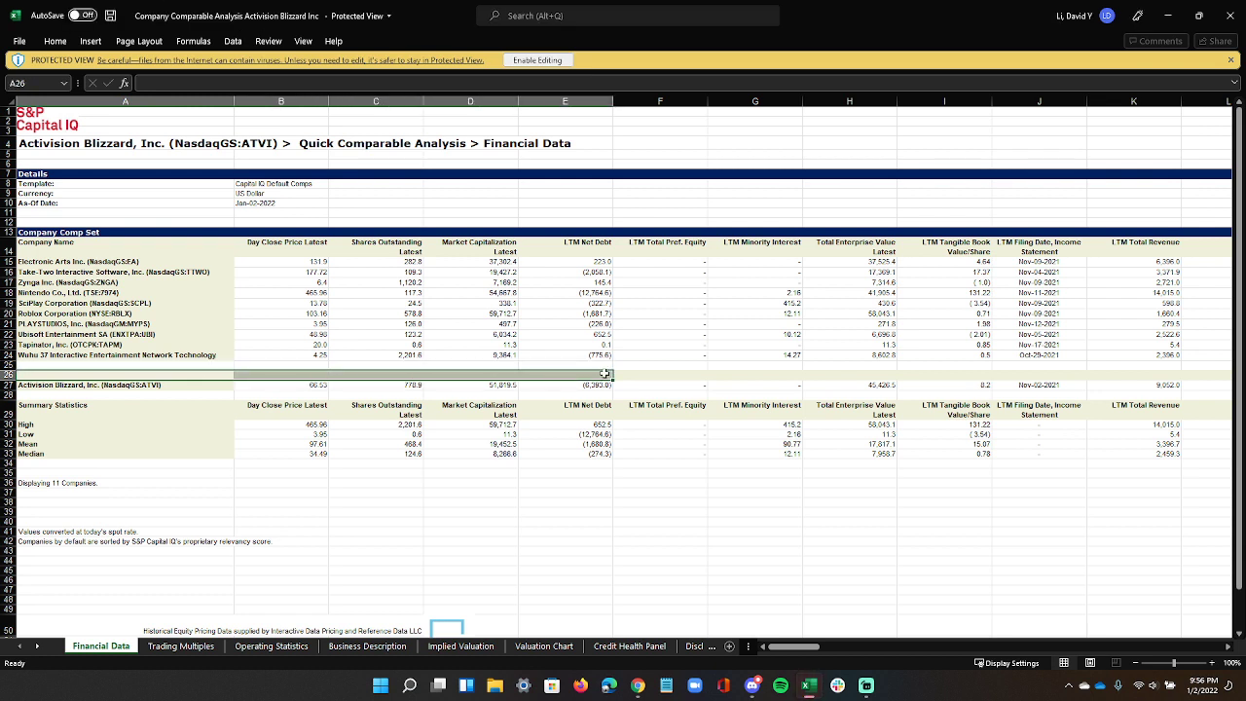
pyautogui.click(538, 59)
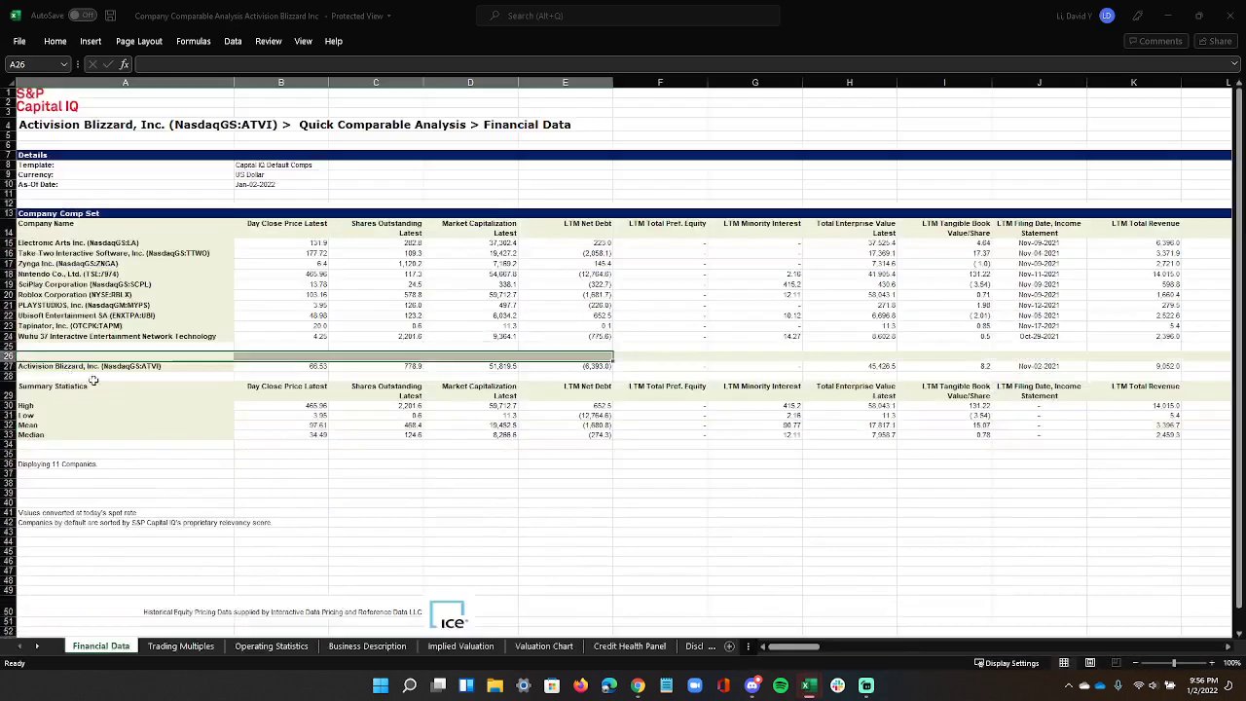
# Fill cells A26 to K26, the shaded row above Activision Blizzard on the Financial Data sheet, with white.
pyautogui.moveTo(94, 420); pyautogui.dragTo(1142, 425)
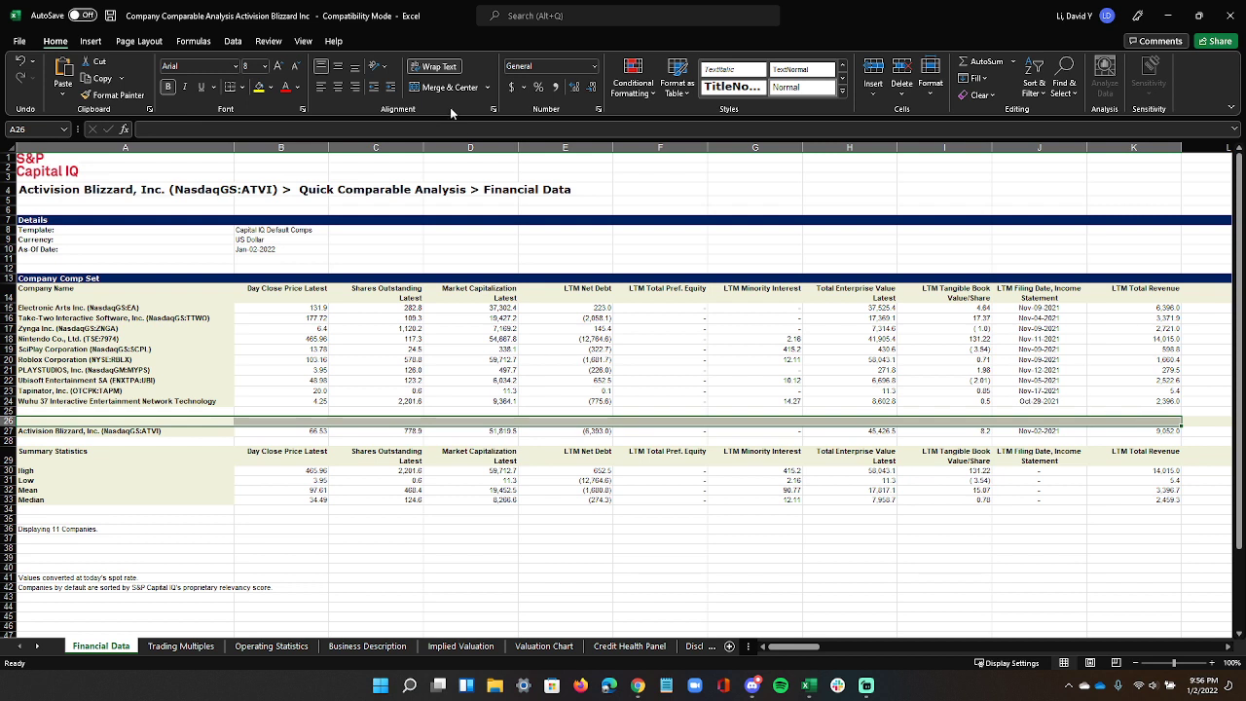
pyautogui.click(271, 88)
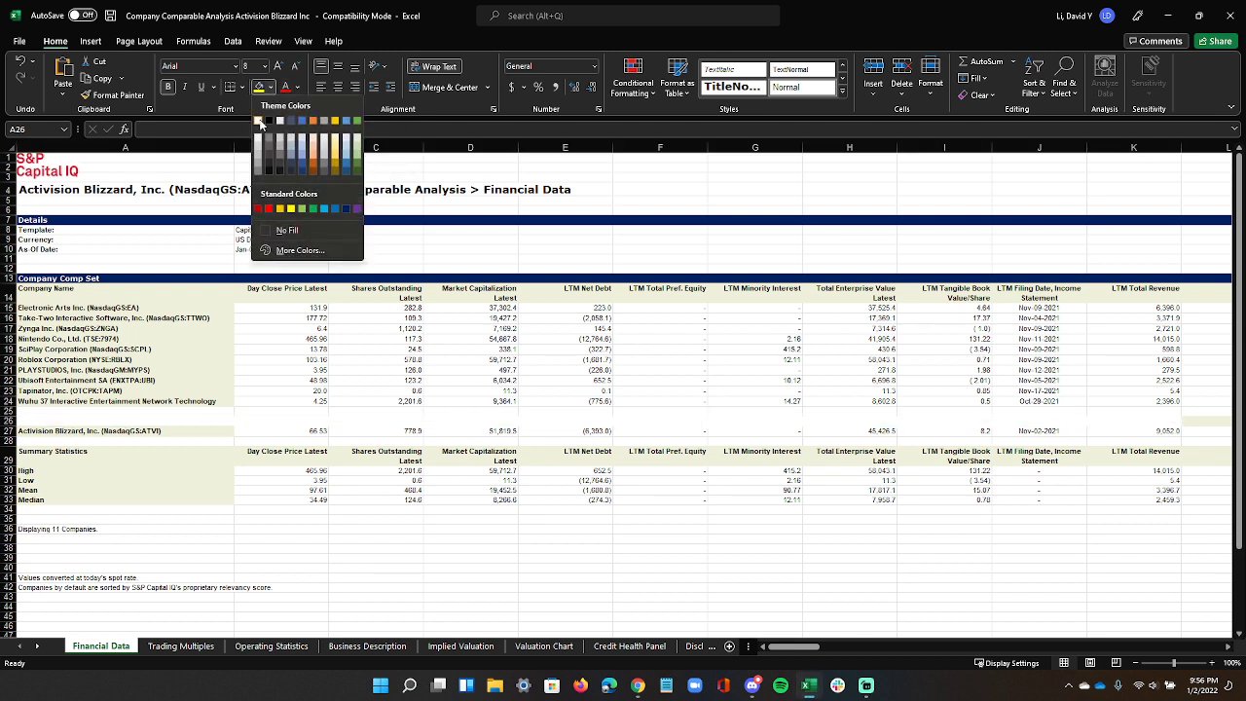
pyautogui.click(260, 122)
pyautogui.click(190, 371)
pyautogui.click(247, 473)
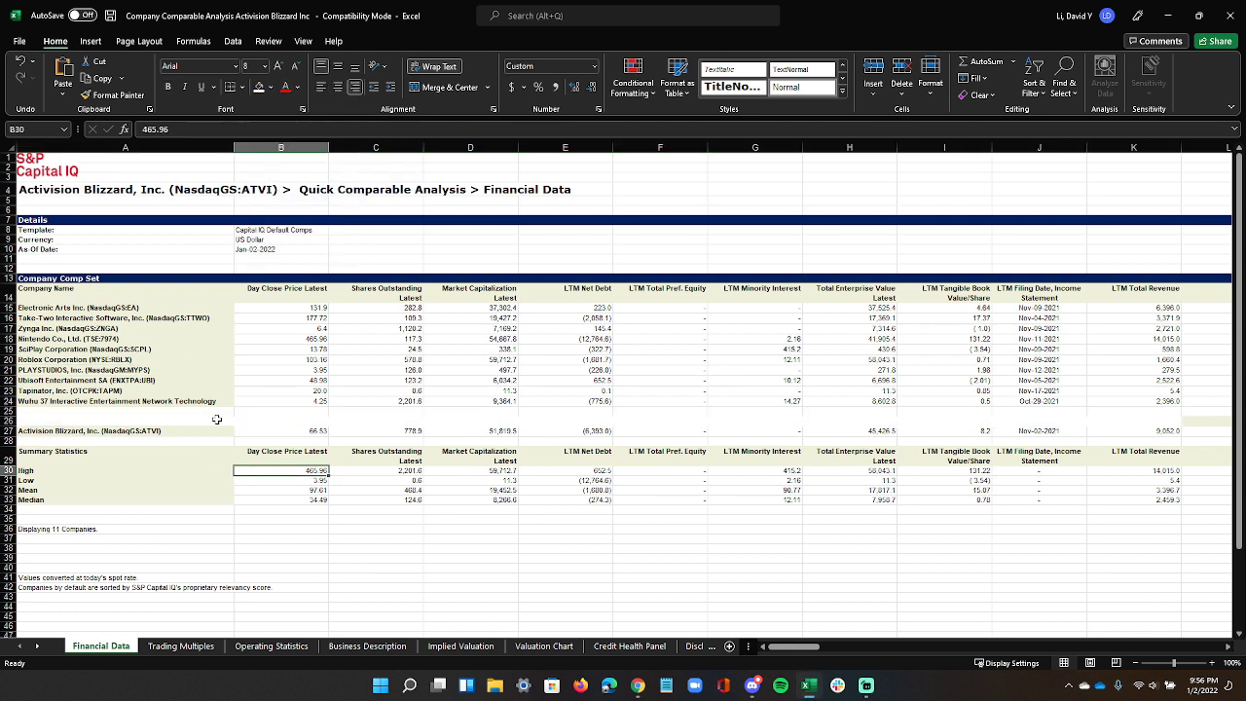
# Undo the white fill on cells A26 to K26 of the Financial Data sheet.
pyautogui.hotkey('ctrl', 'z')
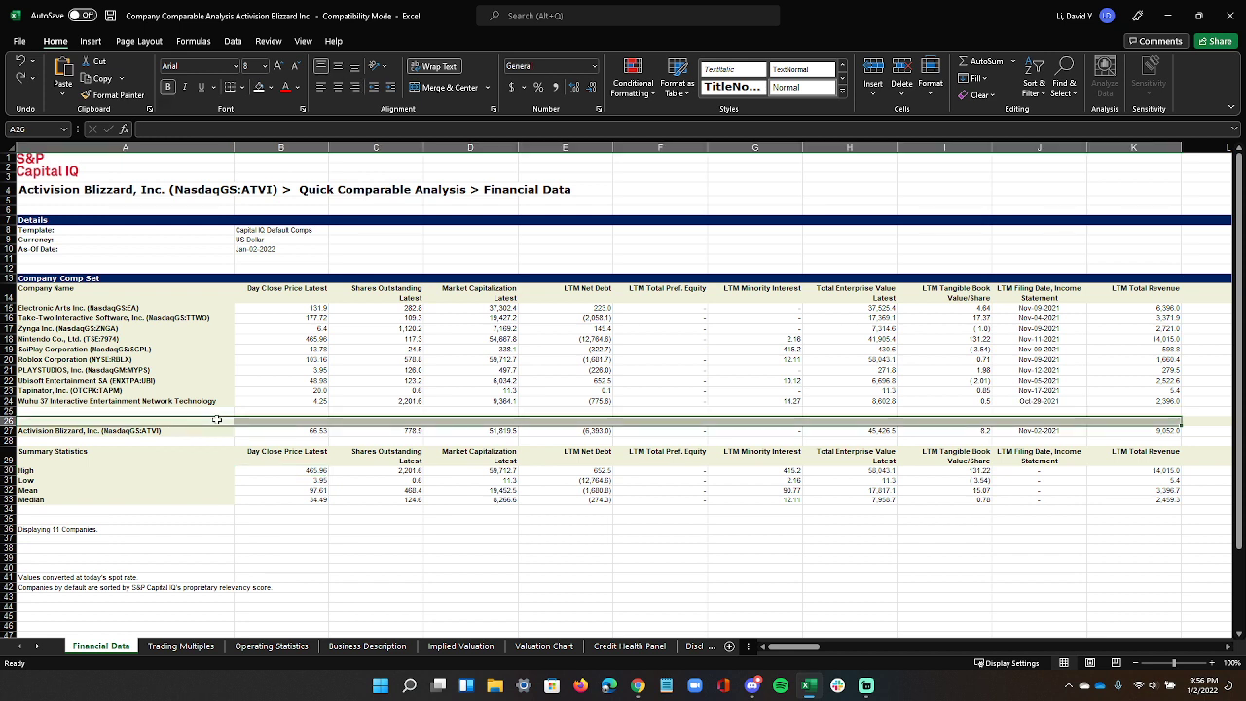
pyautogui.click(231, 451)
pyautogui.click(293, 519)
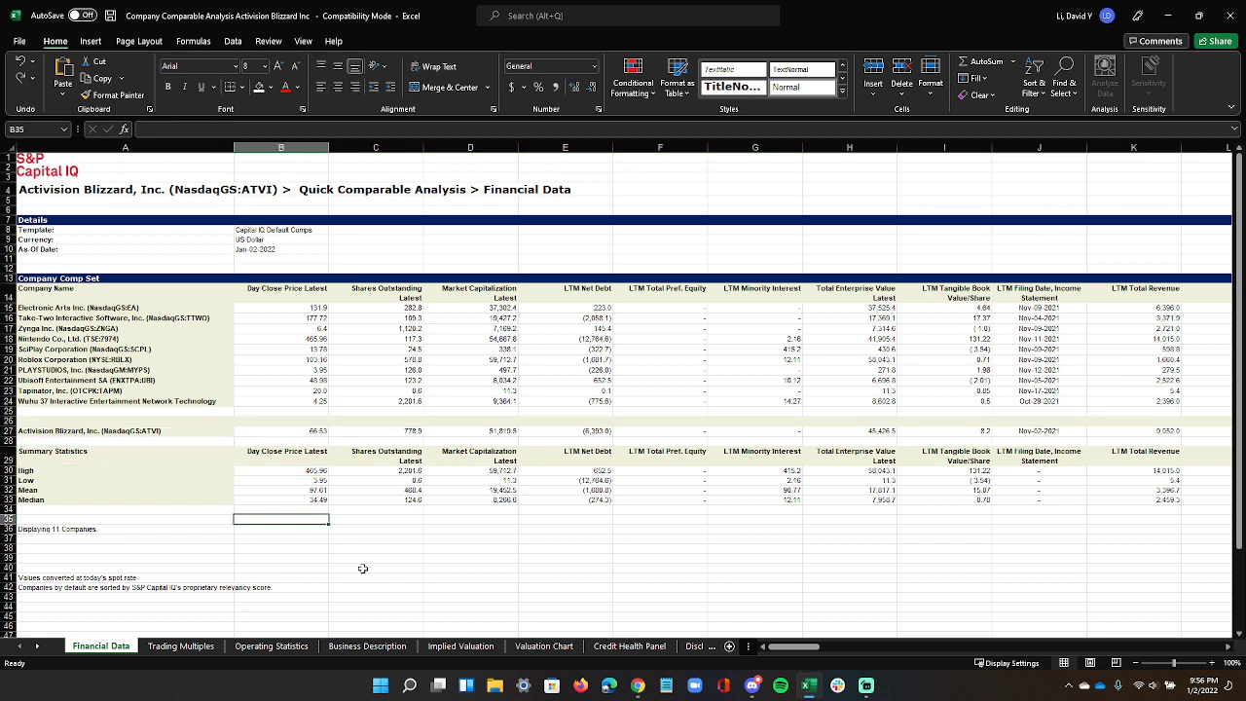
# Switch back to Capital IQ in the browser and open the My Comp Sets page.
pyautogui.click(1168, 16)
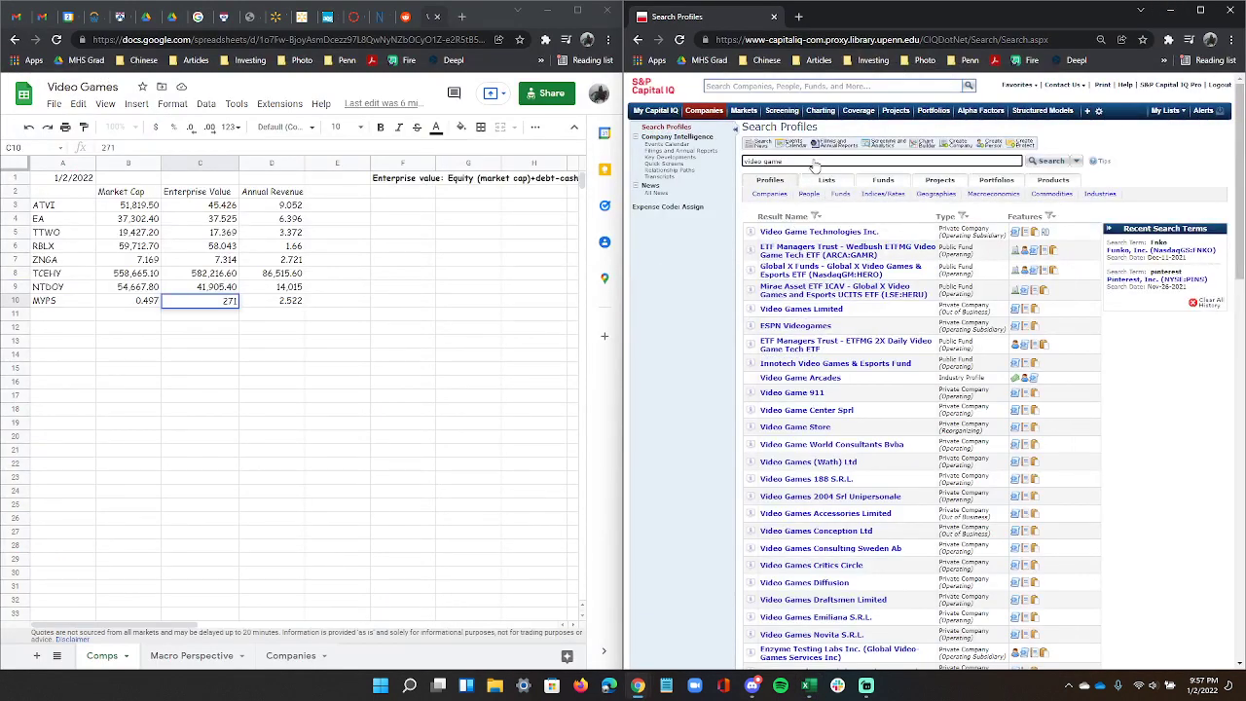
pyautogui.moveTo(662, 110)
pyautogui.click(659, 159)
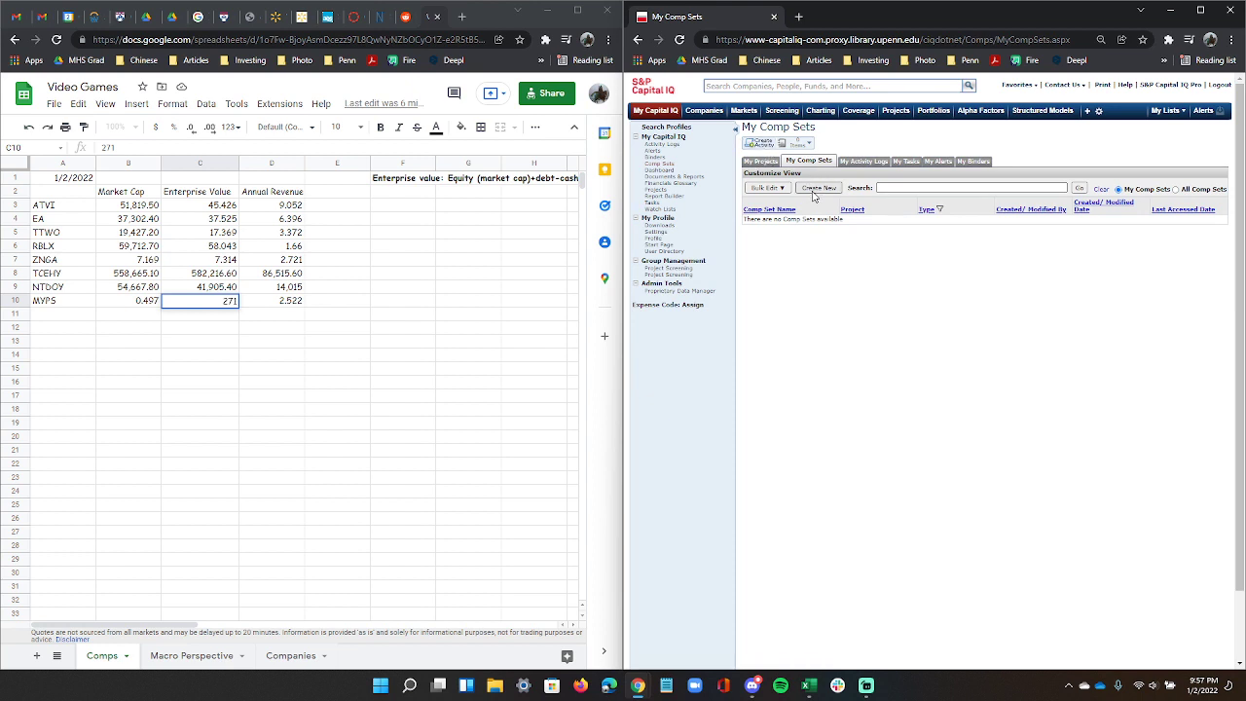
pyautogui.click(816, 190)
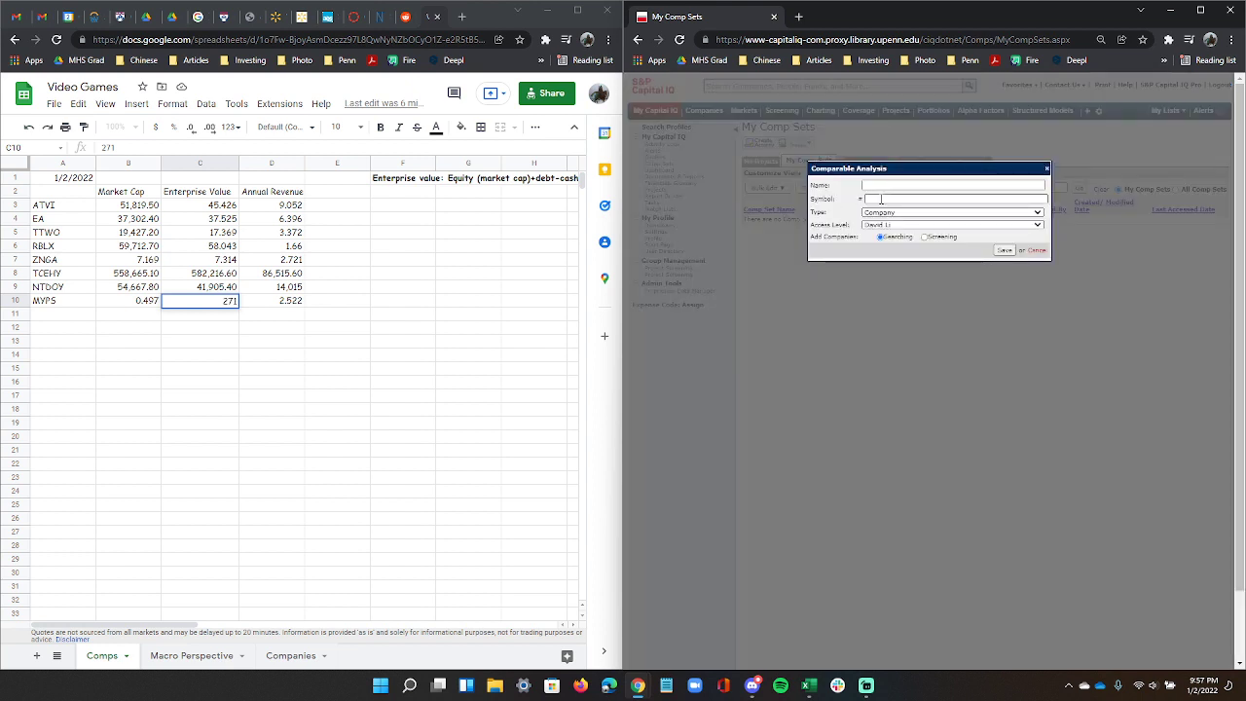
pyautogui.click(882, 198)
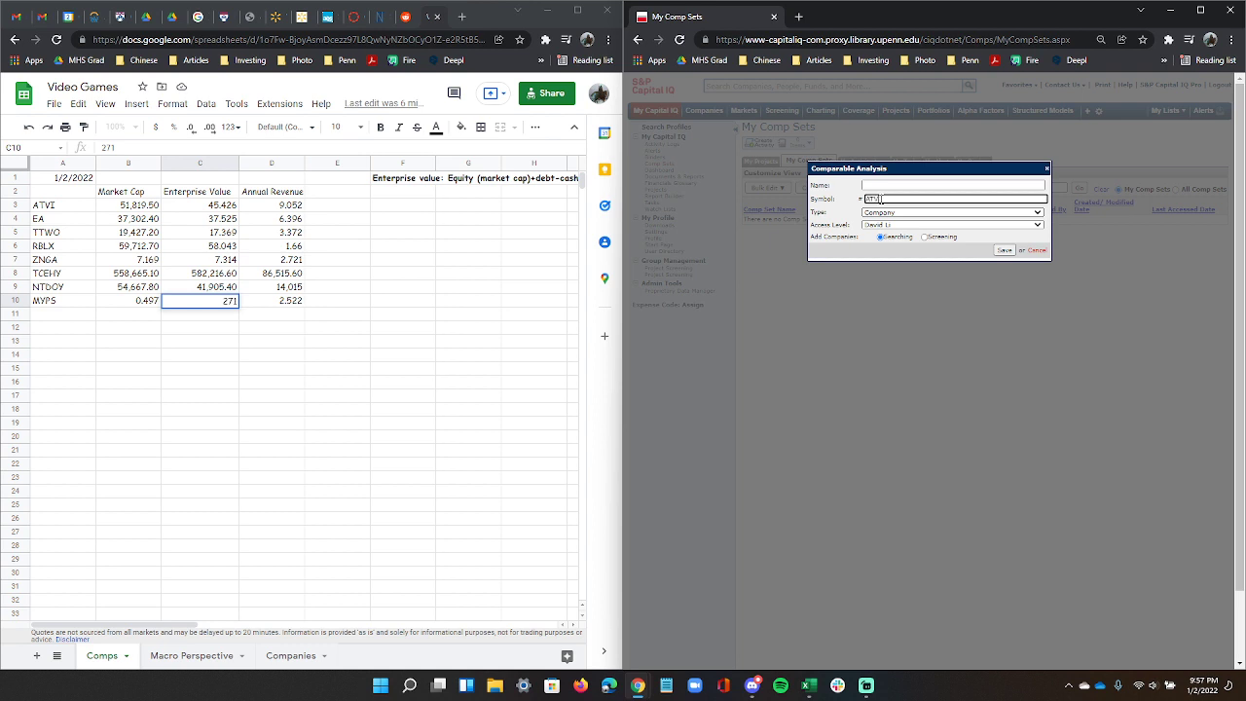
pyautogui.click(1006, 251)
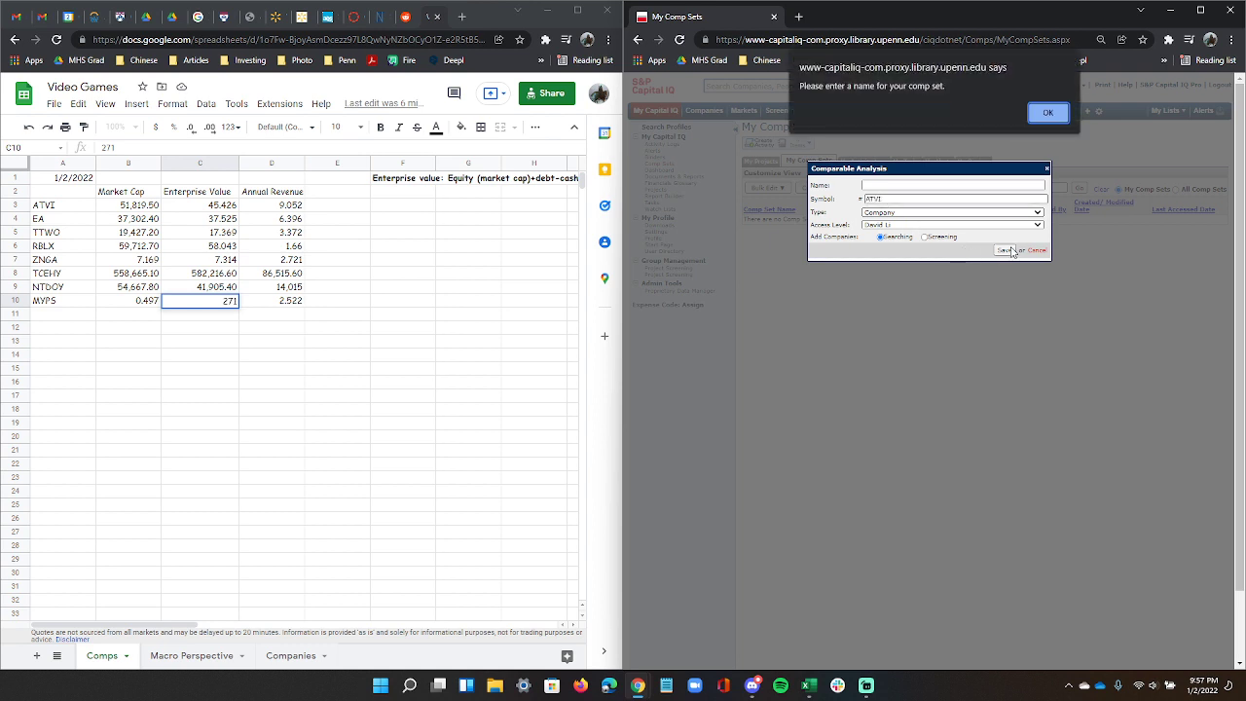
pyautogui.click(1030, 115)
pyautogui.write('t')
pyautogui.click(1005, 251)
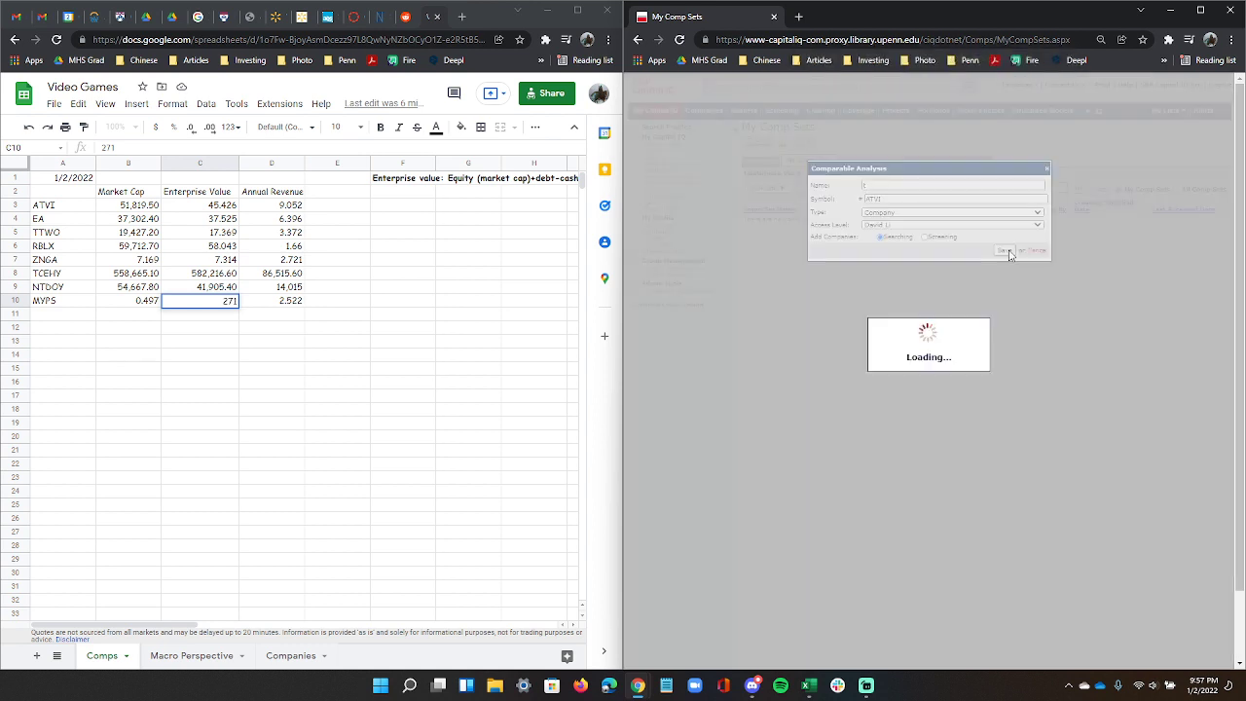
pyautogui.click(1050, 113)
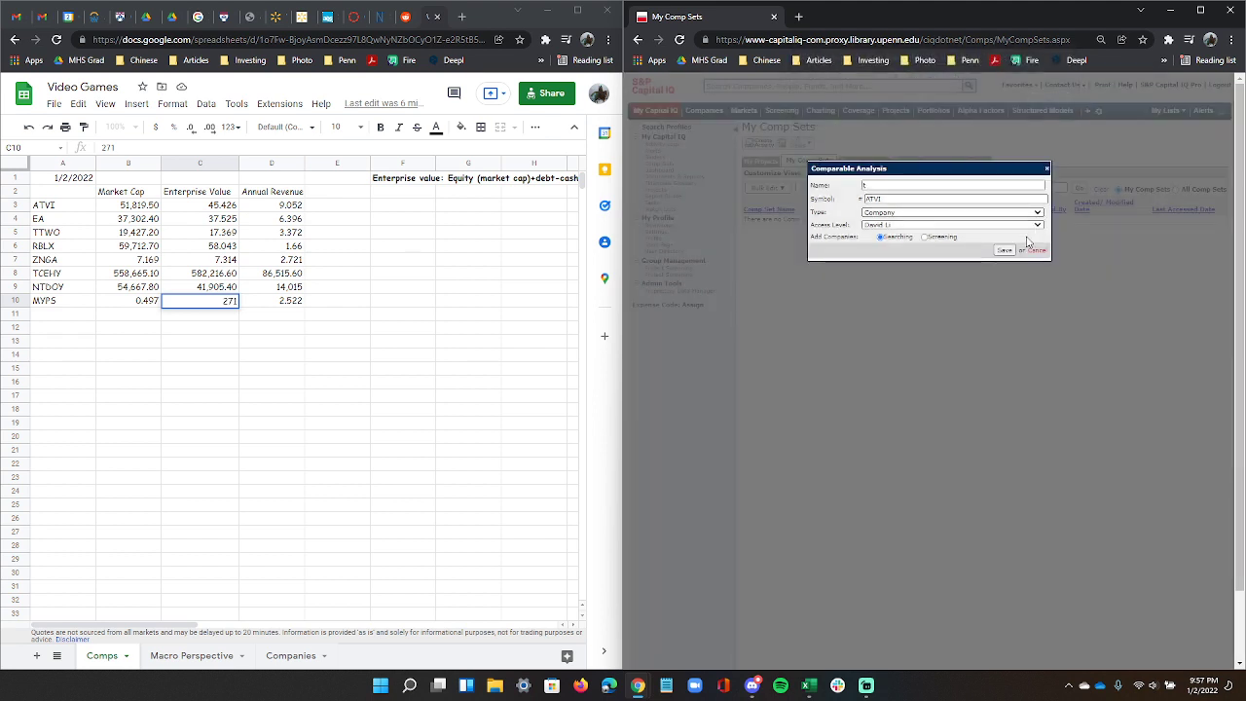
pyautogui.click(1033, 251)
# Open the Activision Blizzard (NasdaqGS:ATVI) company profile from the recent searches and go to its Quick Comparable Analysis.
pyautogui.click(797, 87)
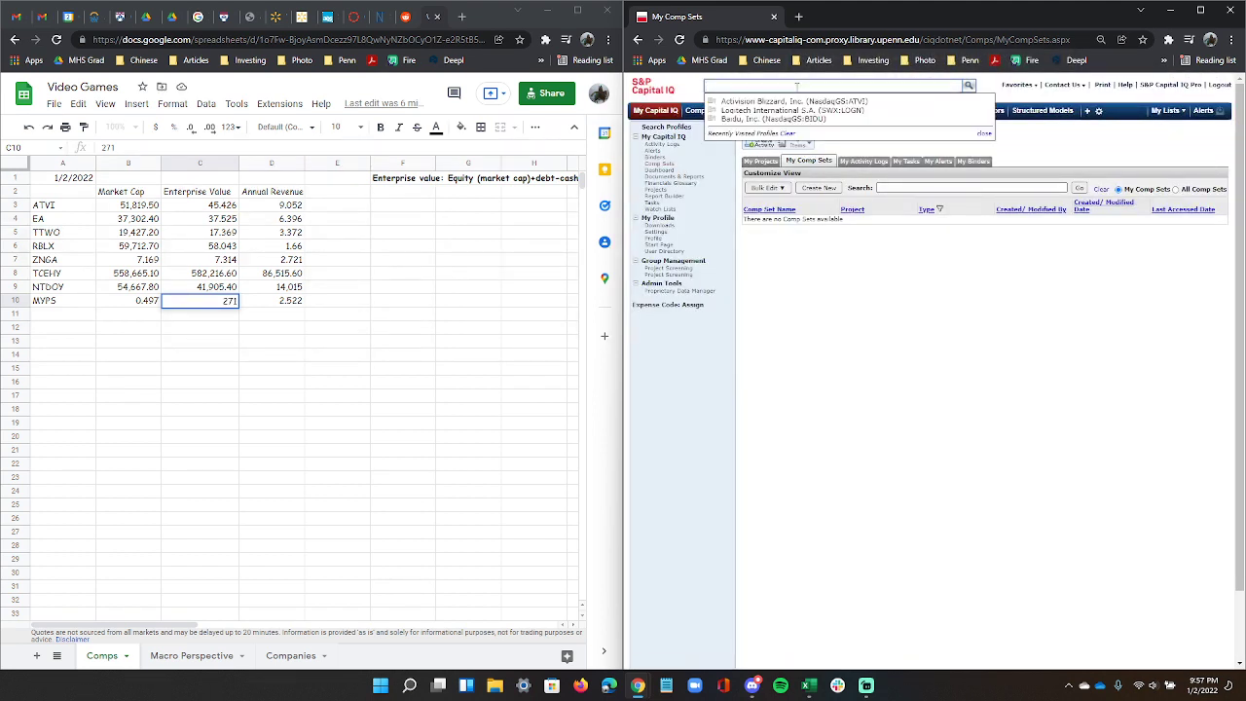
pyautogui.click(793, 101)
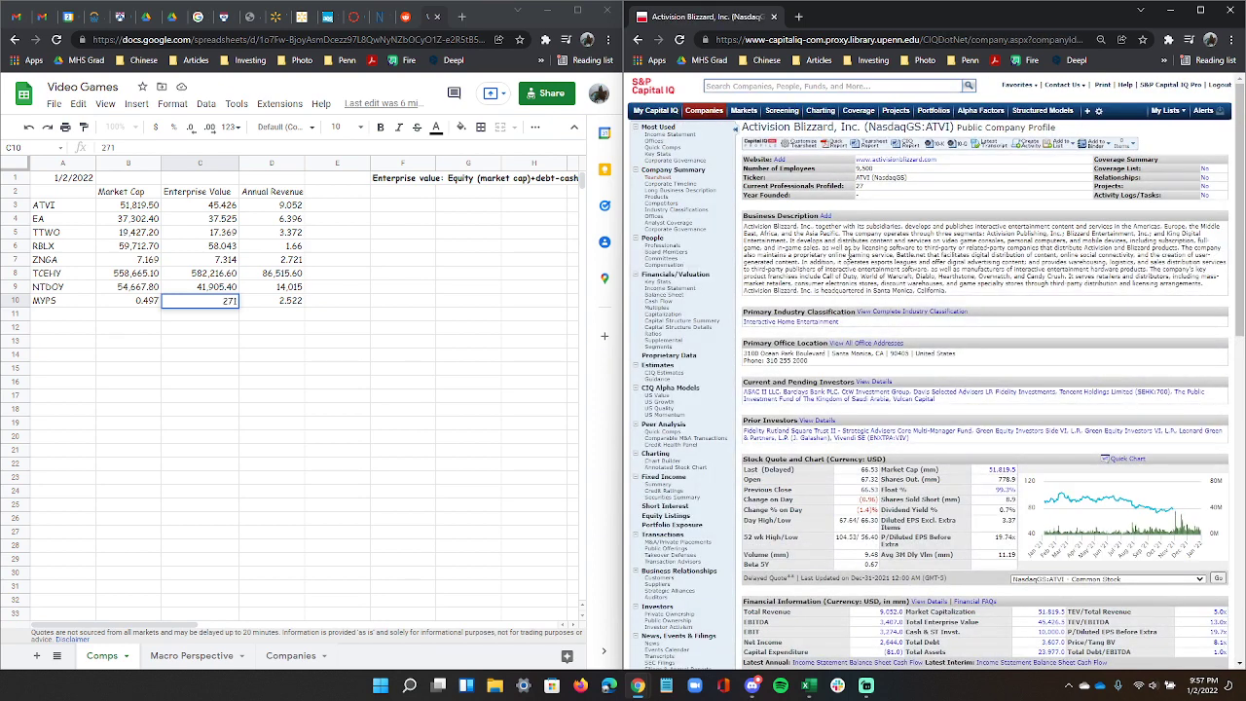
pyautogui.click(660, 154)
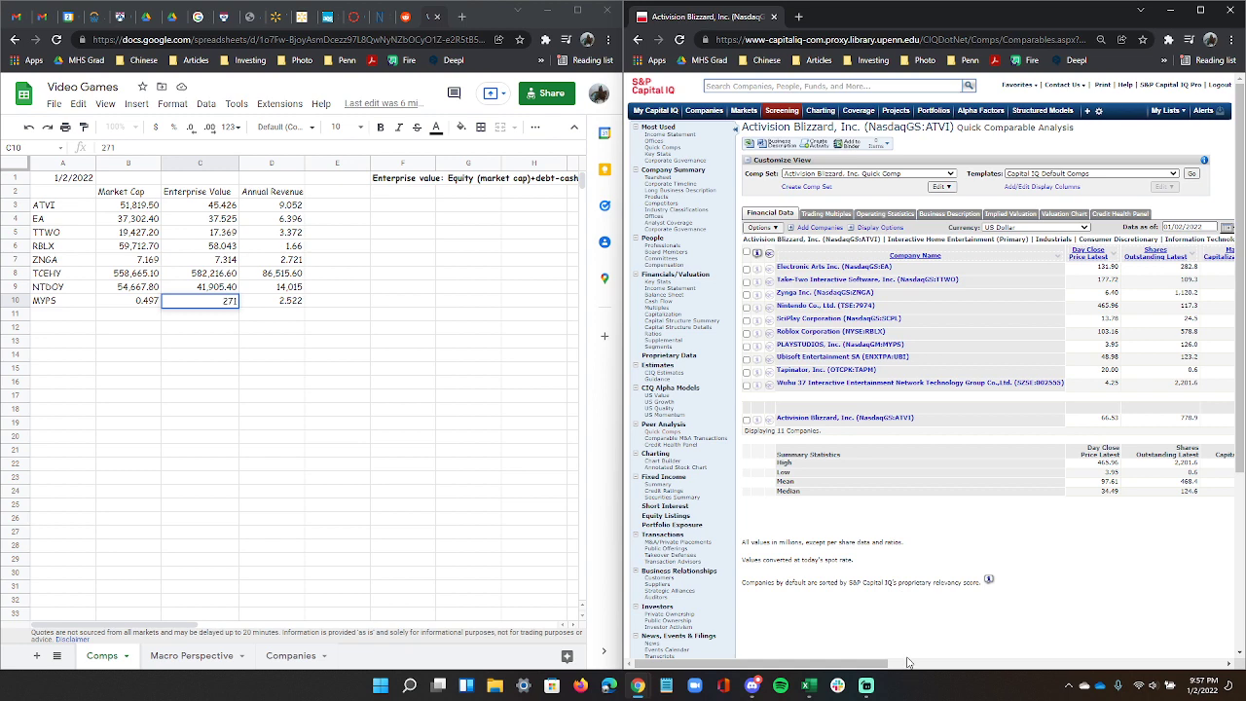
pyautogui.moveTo(889, 668); pyautogui.dragTo(894, 667)
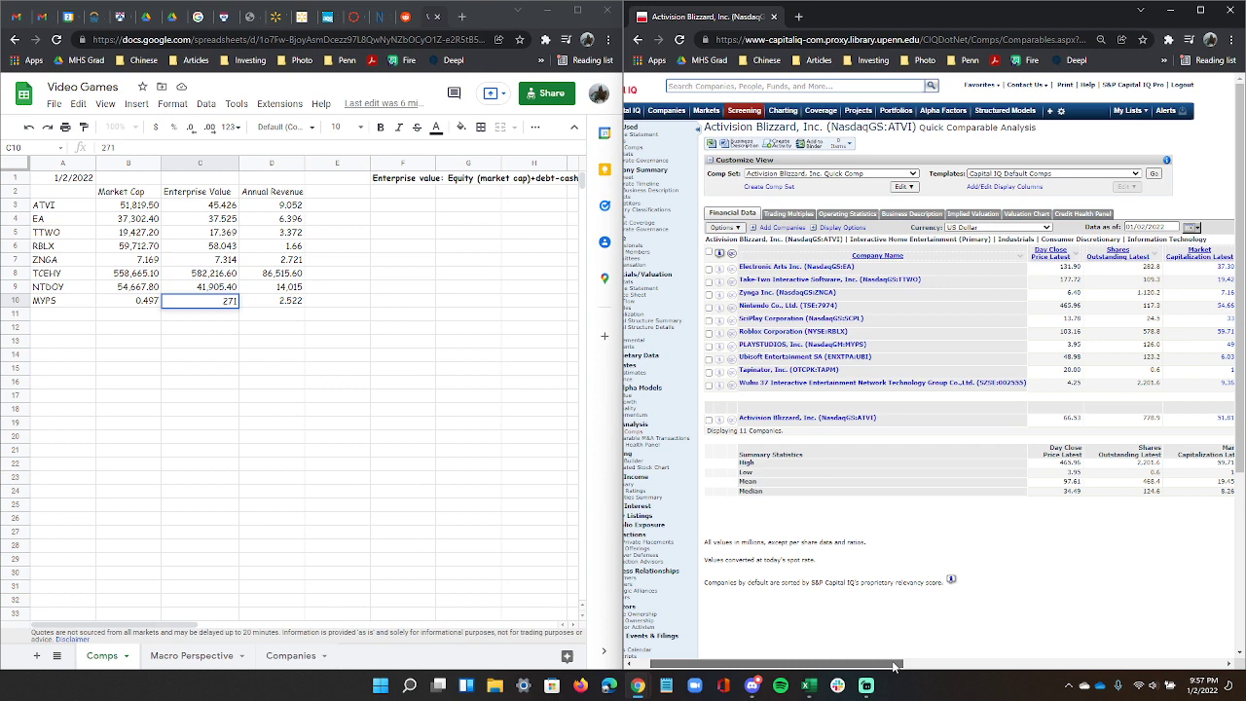
pyautogui.click(777, 186)
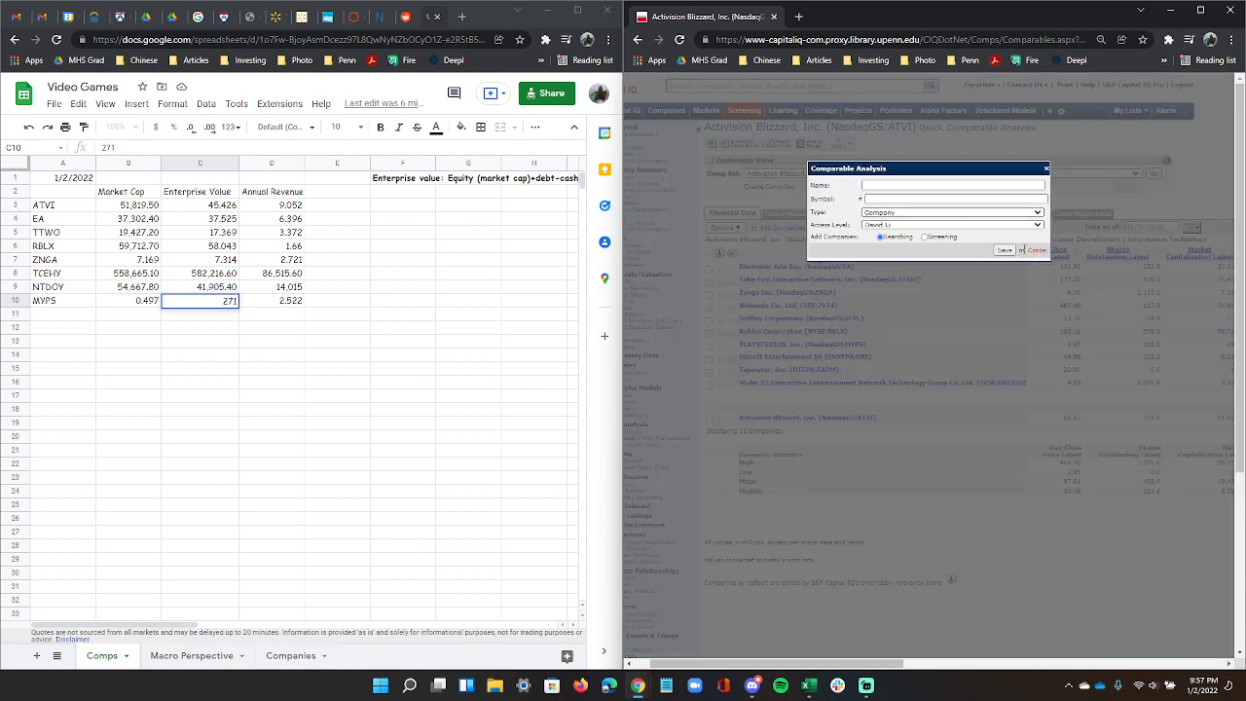
pyautogui.click(1034, 250)
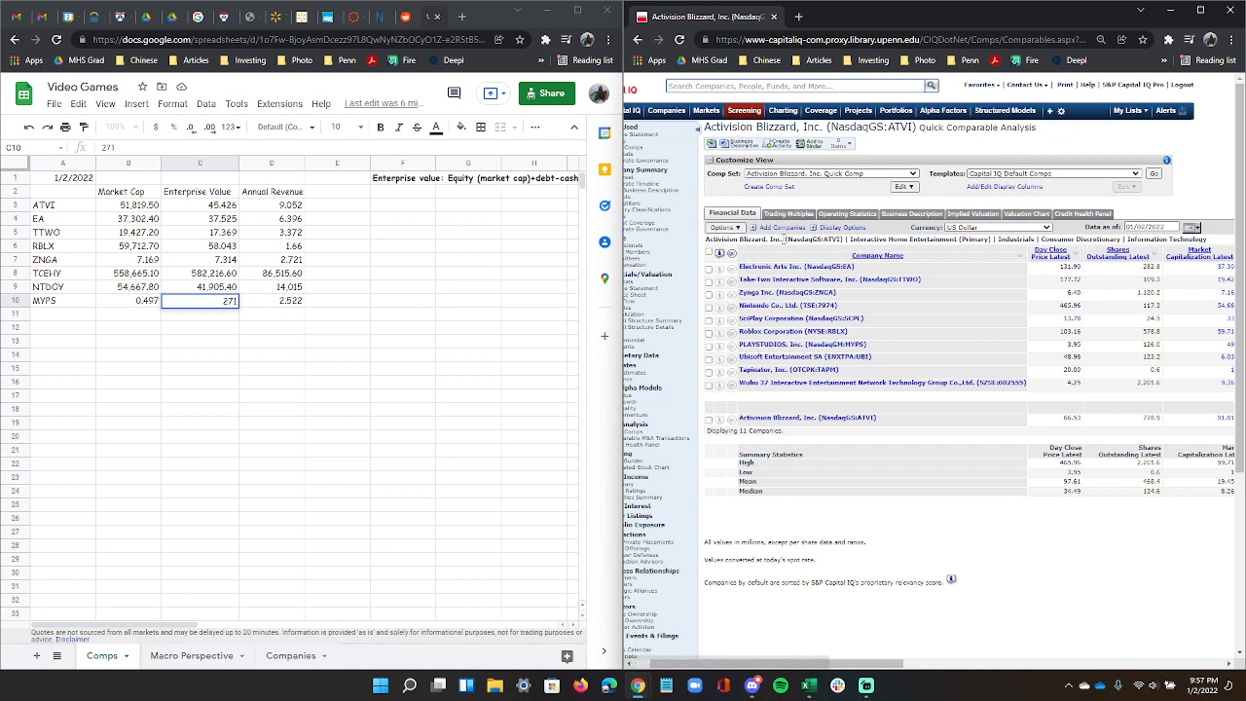
# Look up the tickers TCEHY and NTDOY for adding companies, placing Tencent and Nintendo among the selected entities.
pyautogui.click(782, 227)
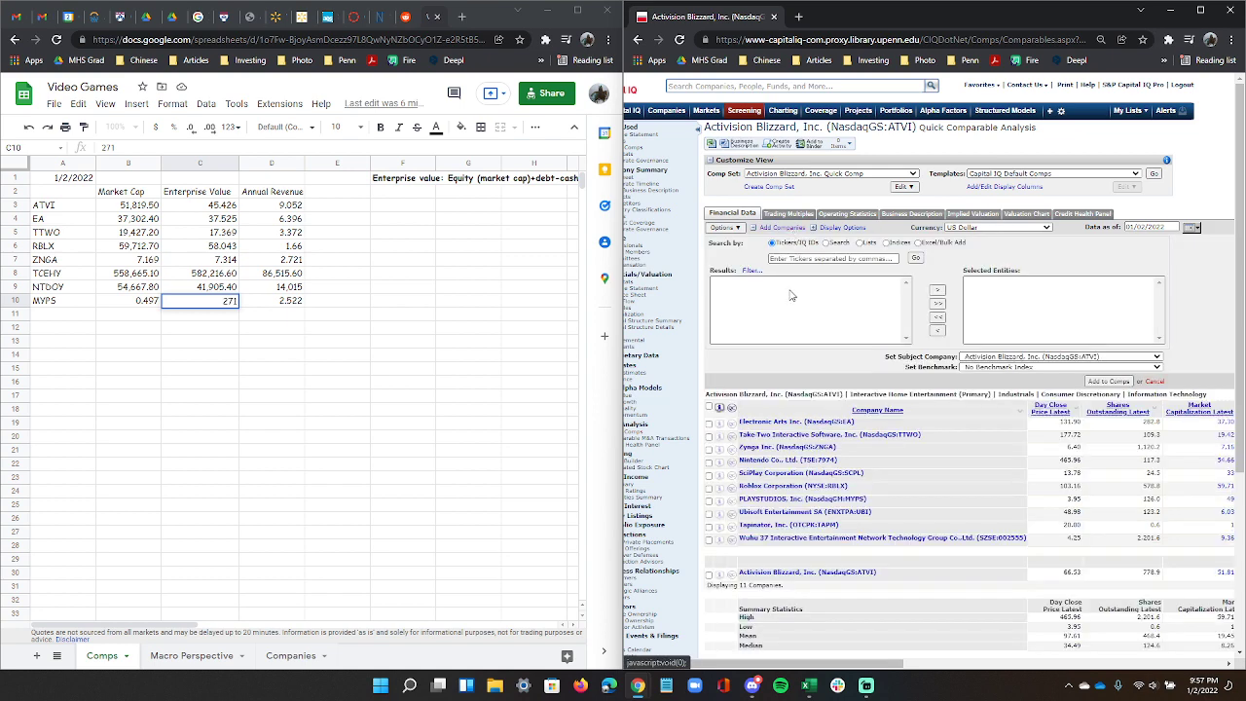
pyautogui.click(808, 258)
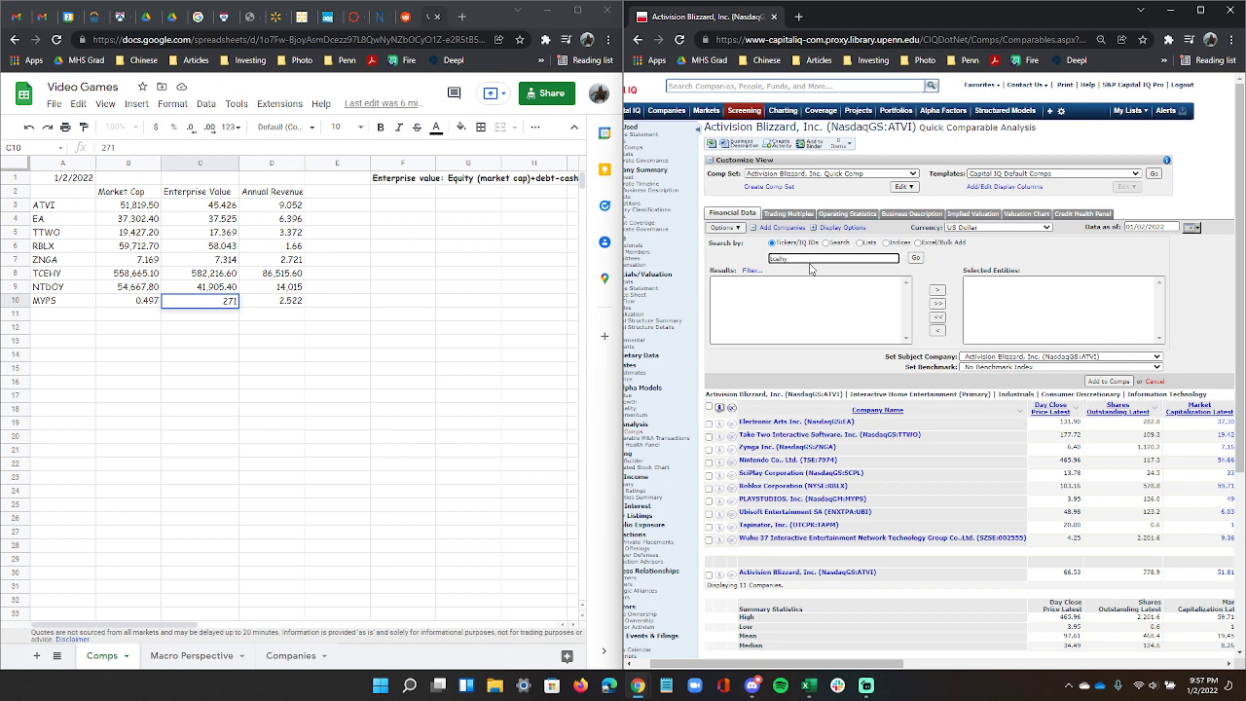
pyautogui.click(915, 258)
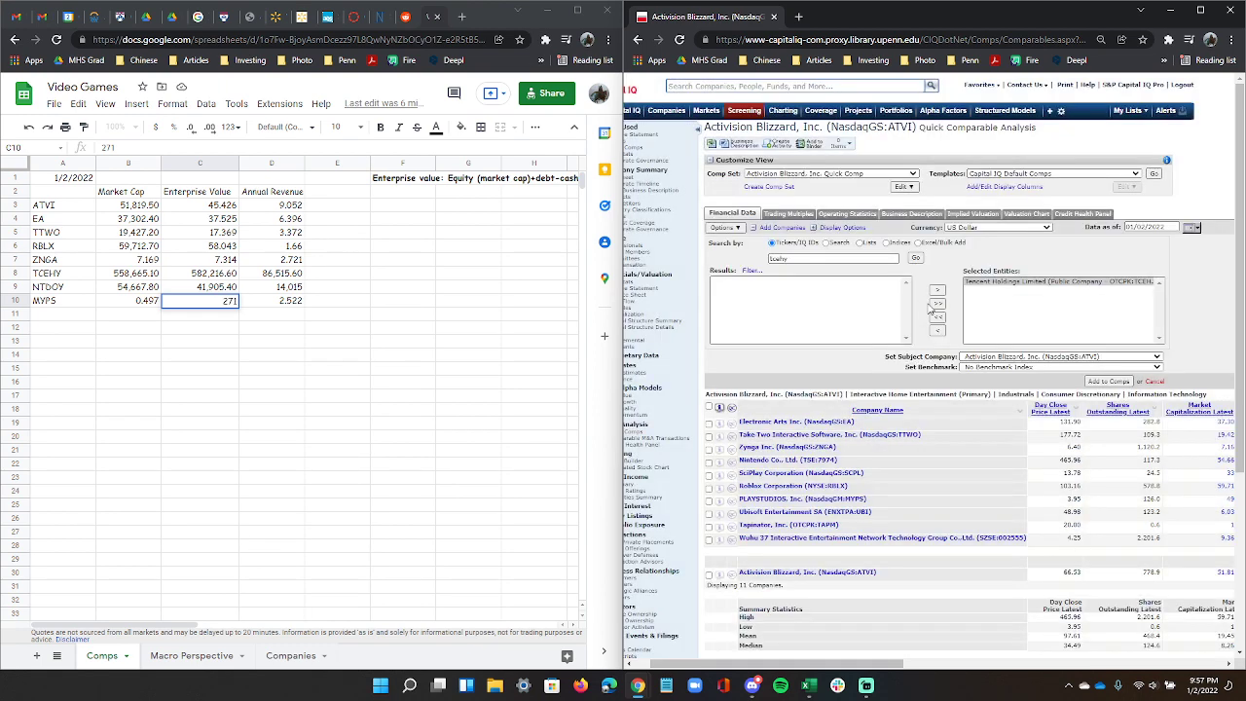
pyautogui.moveTo(855, 255); pyautogui.dragTo(761, 265)
pyautogui.write('u')
pyautogui.write('tdoy')
pyautogui.click(916, 258)
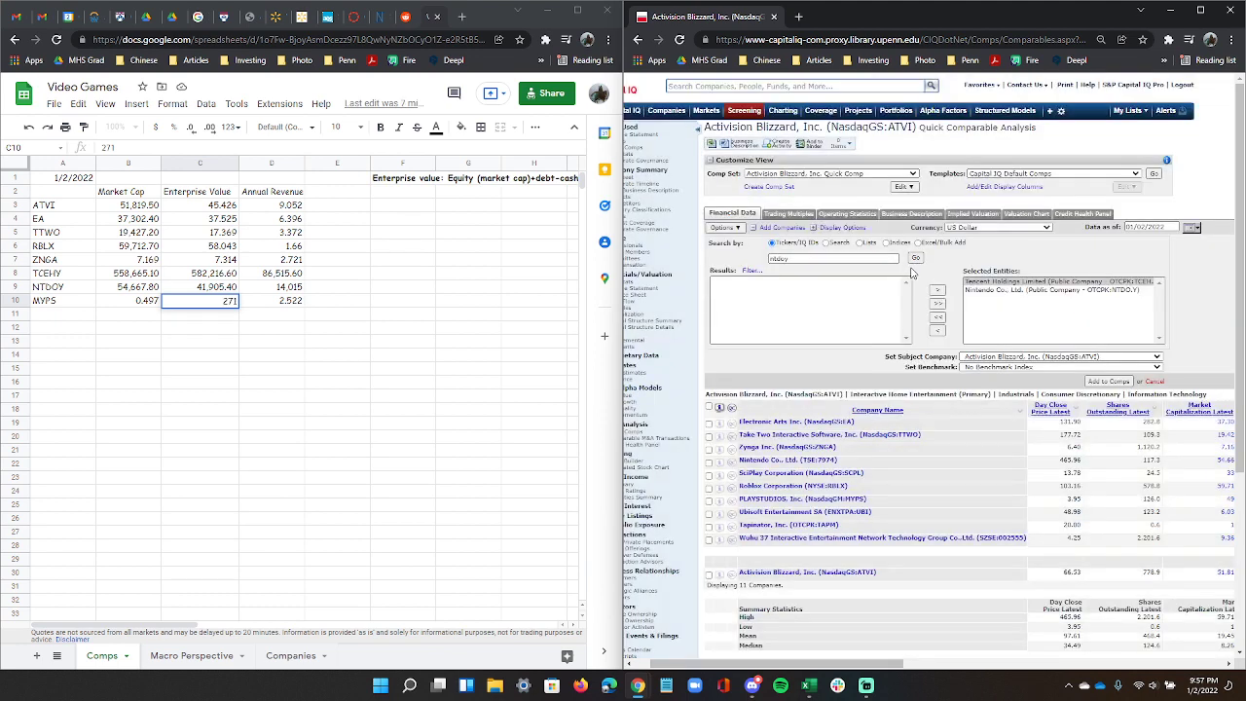
# Duplicate the Activision Blizzard comps page in the browser and bring up Tencent's quick comps there by searching for TCEHY.
pyautogui.click(797, 16)
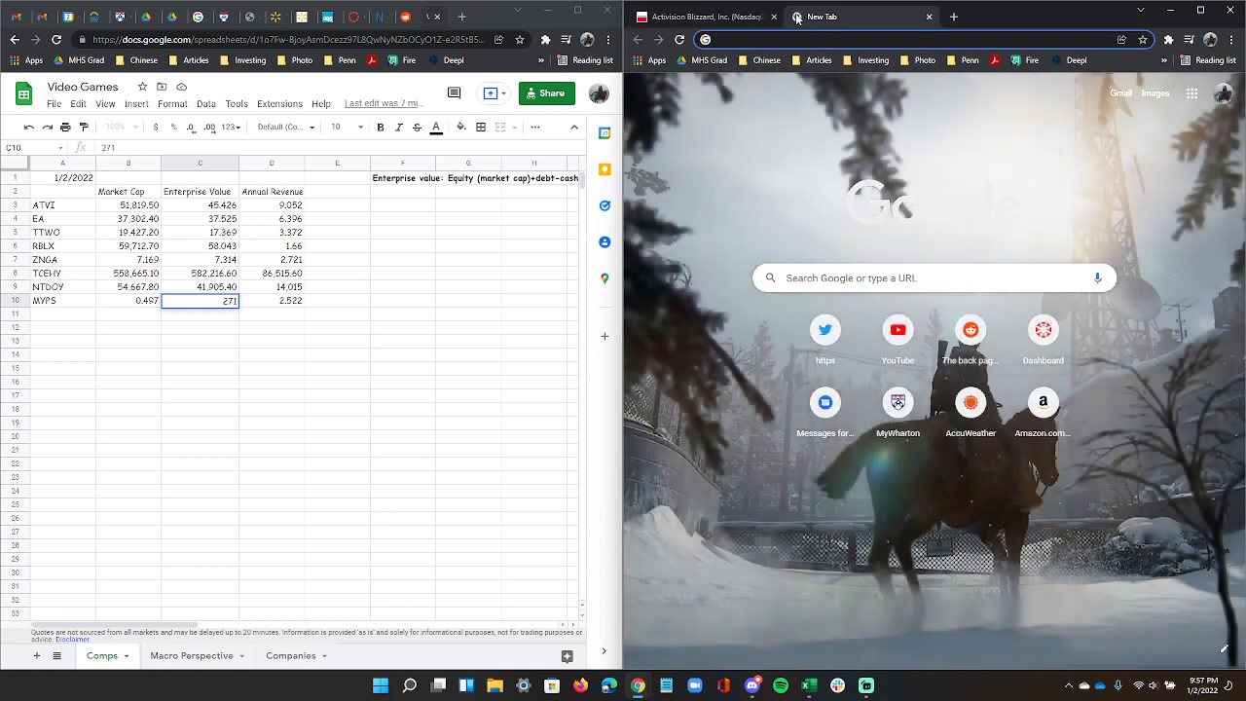
pyautogui.hotkey('ctrl', 'w')
pyautogui.rightClick(726, 16)
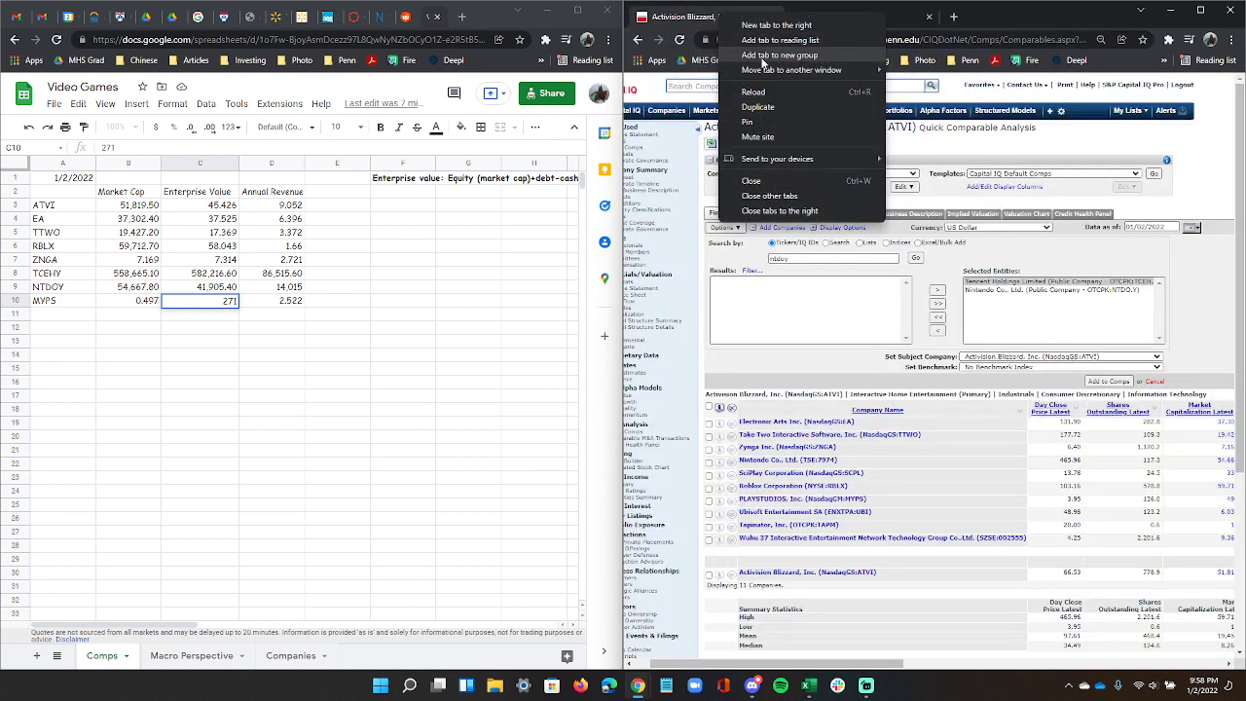
pyautogui.click(755, 107)
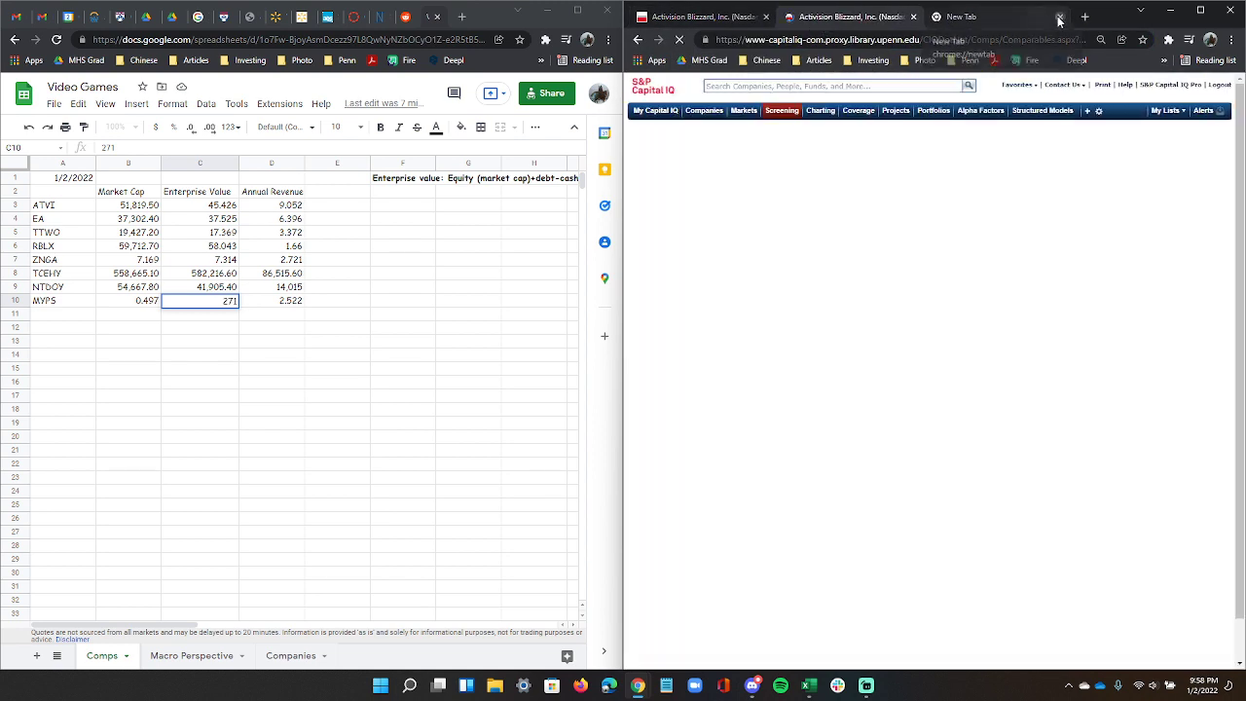
pyautogui.click(781, 87)
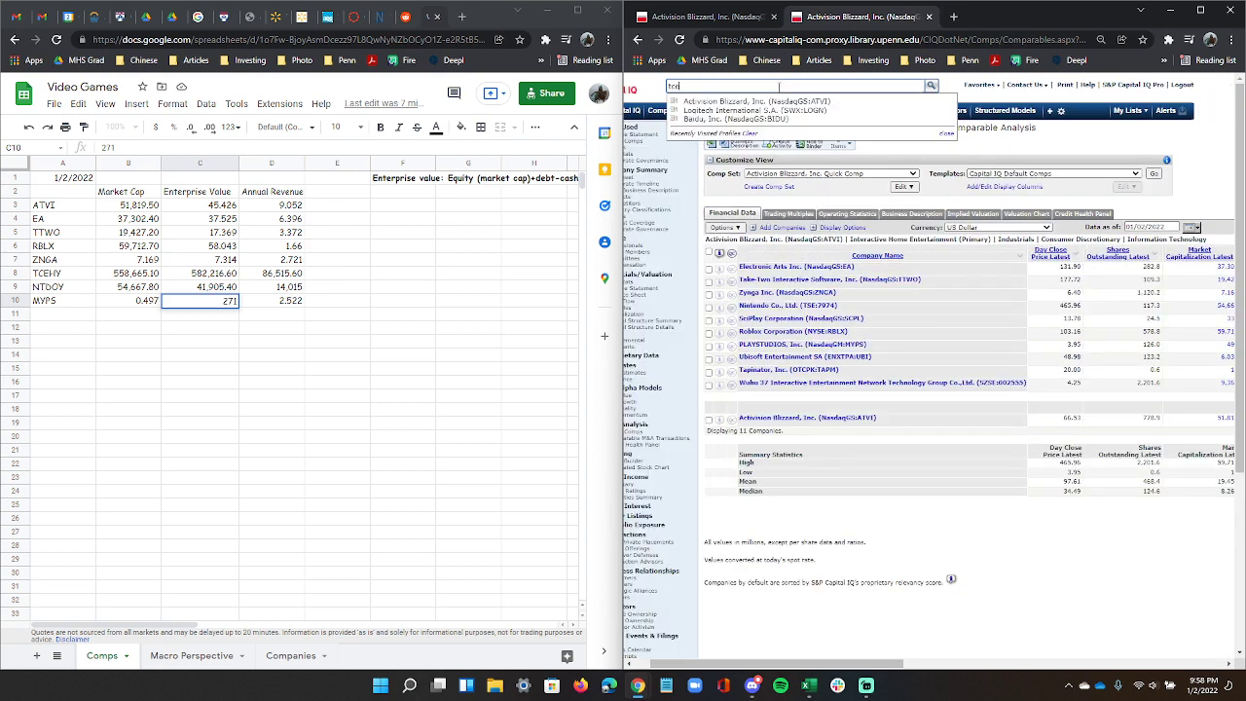
pyautogui.write('tcehy')
pyautogui.press('Return')
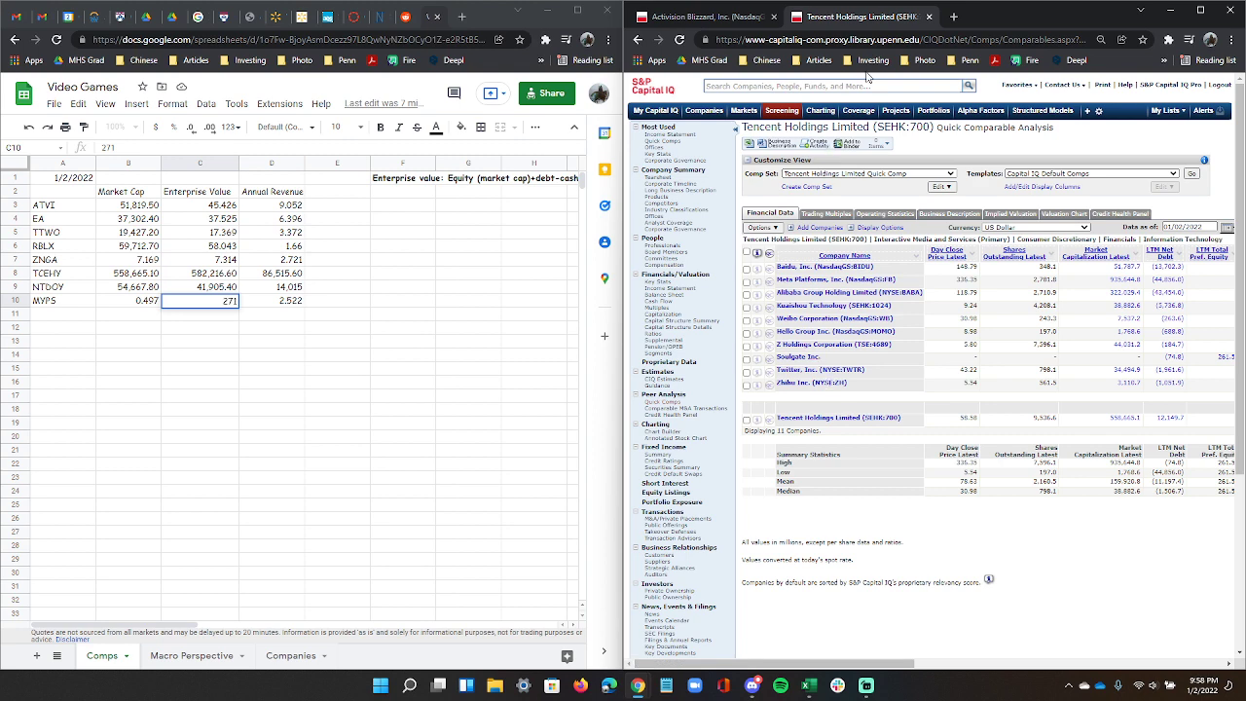
# Duplicate the Tencent comps page and bring up Nintendo's quick comps there by searching for NTDOY.
pyautogui.rightClick(882, 26)
pyautogui.click(921, 115)
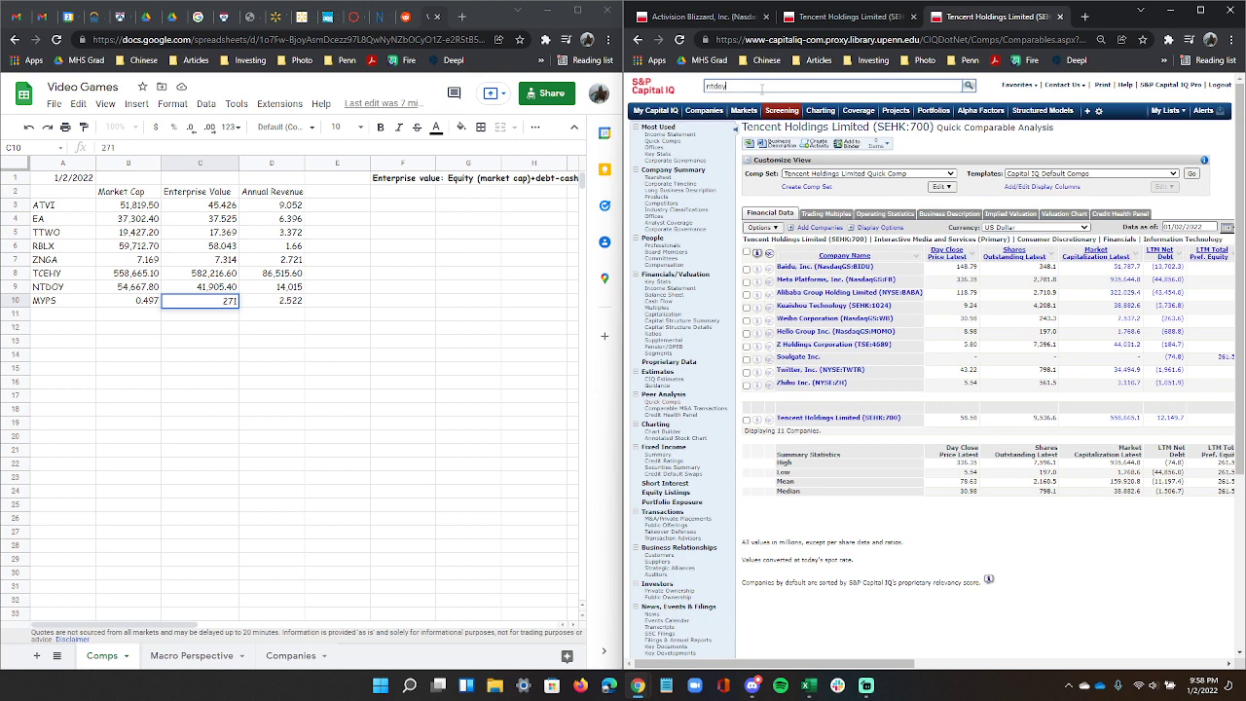
pyautogui.click(760, 109)
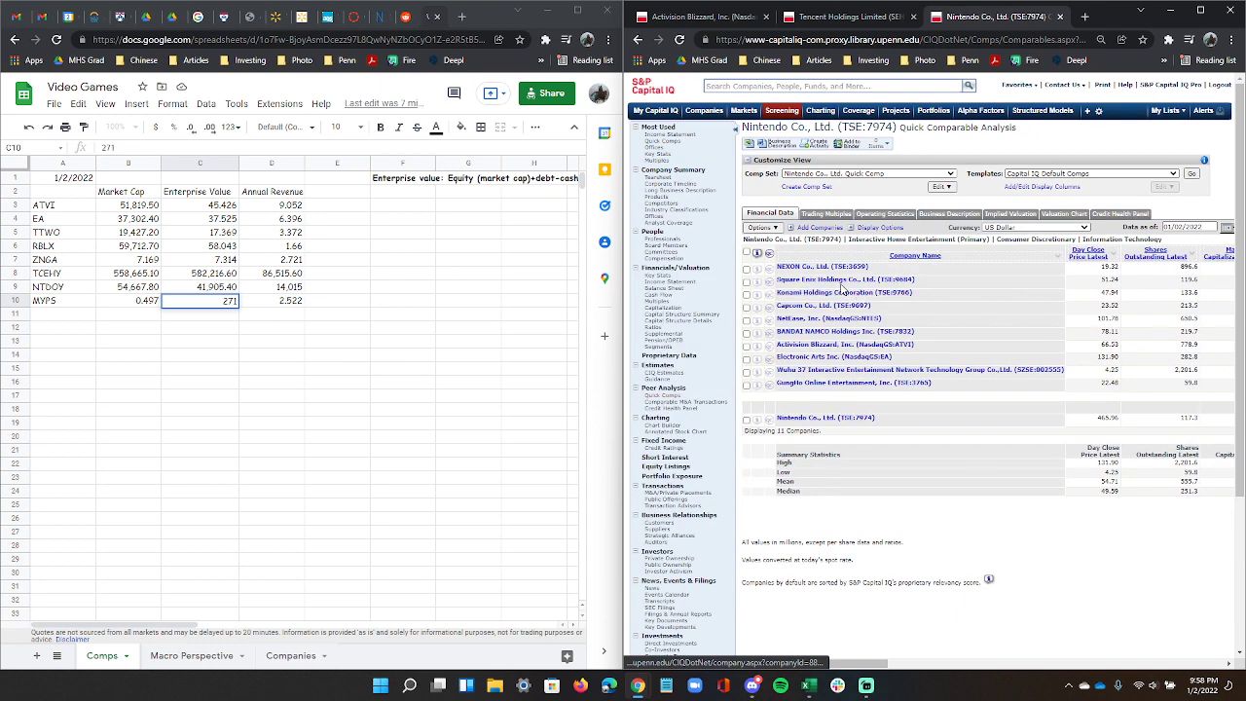
# Return to the original Activision Blizzard comps page, review its company list, and select the NTDOY text in the ticker search.
pyautogui.click(708, 18)
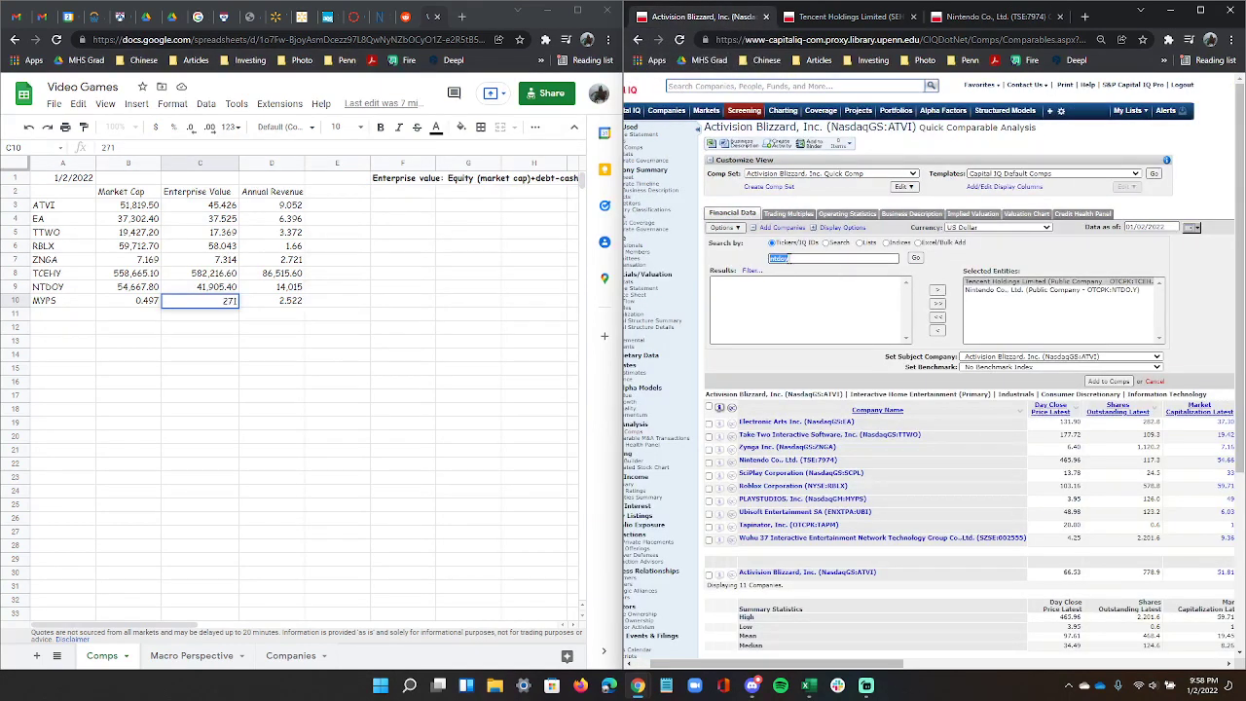
pyautogui.scroll(-5, 791, 259)
pyautogui.scroll(4, 800, 273)
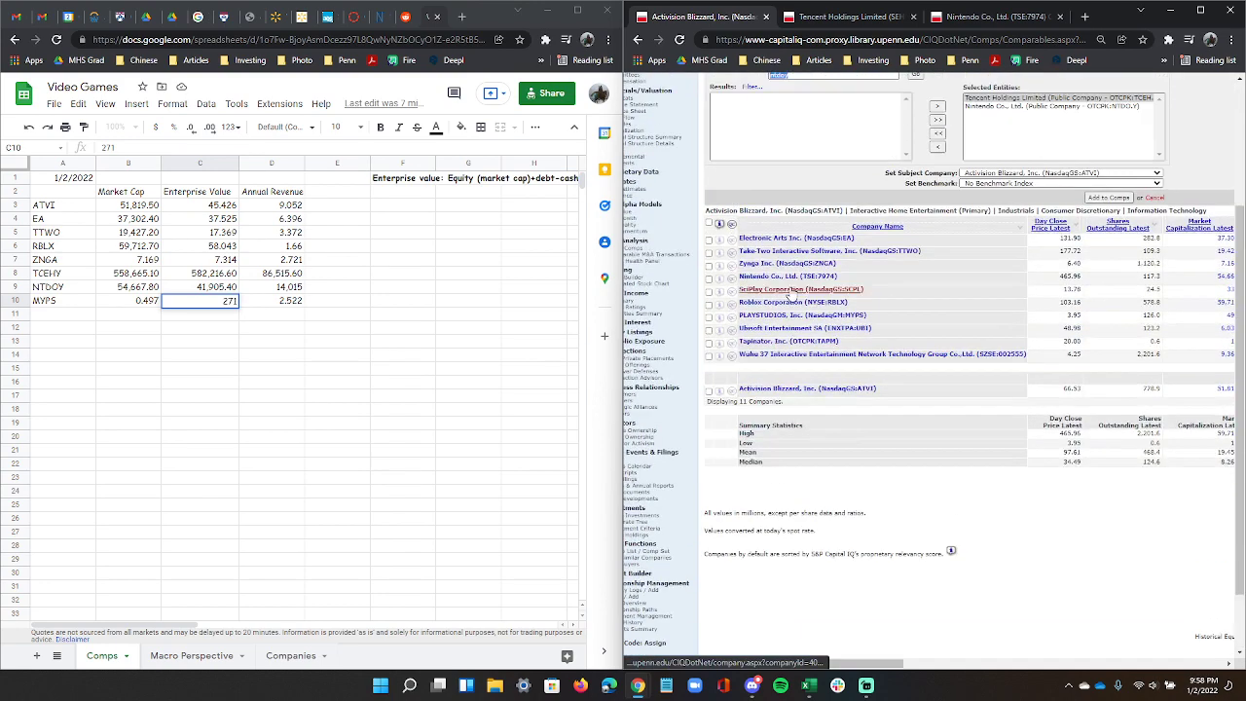
pyautogui.click(800, 258)
pyautogui.moveTo(800, 255); pyautogui.dragTo(733, 261)
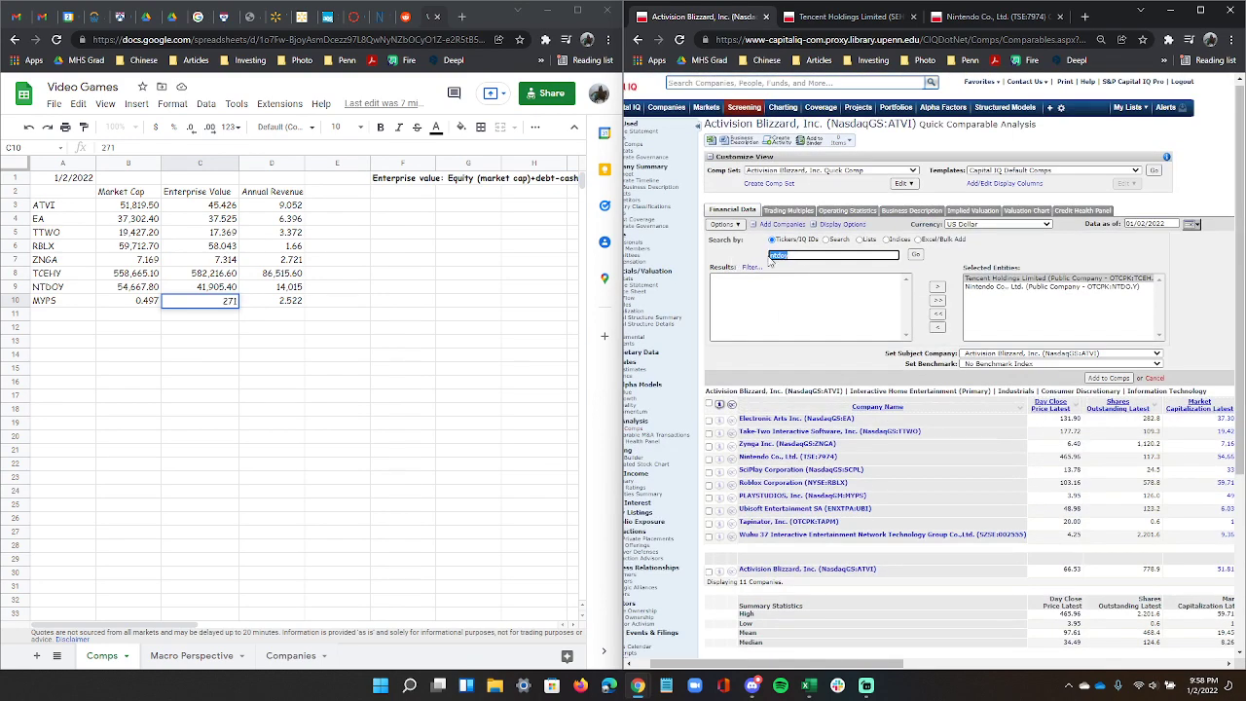
# Search Google for "square enix stock" on a separate page, view the maximum-range price chart, and copy the ticker SQNNY.
pyautogui.click(1085, 18)
pyautogui.write('s')
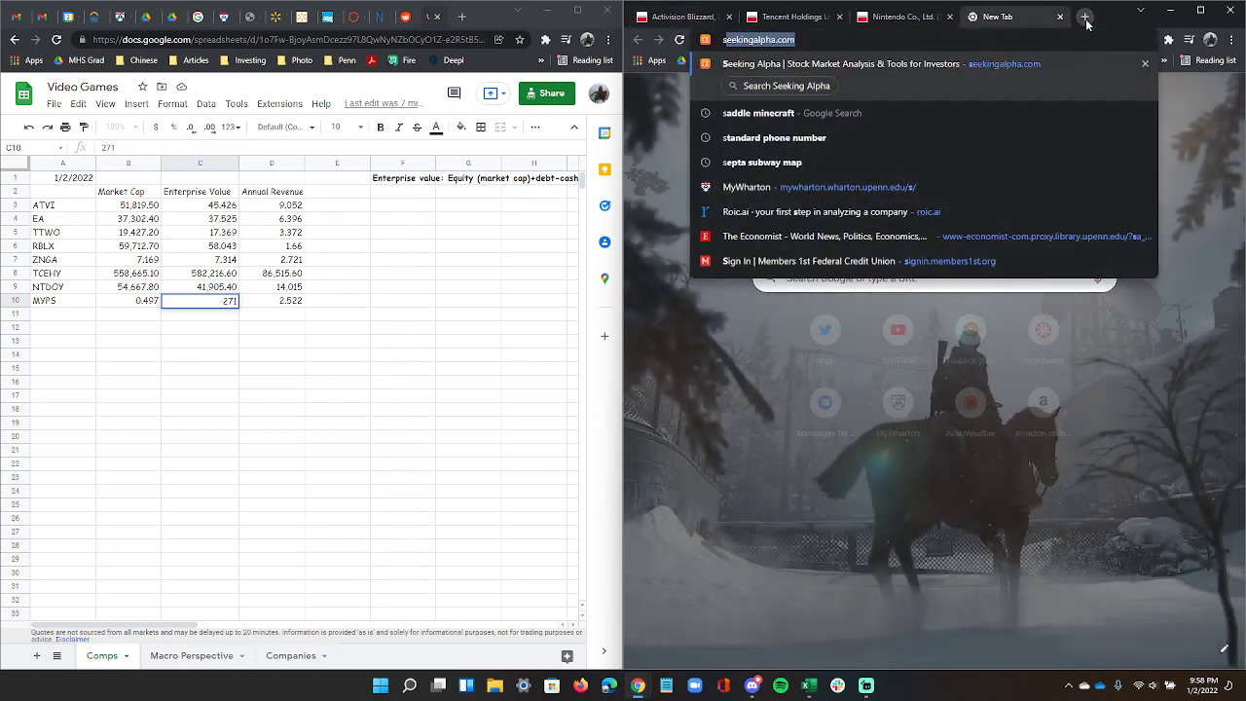
pyautogui.write('quare enix stock')
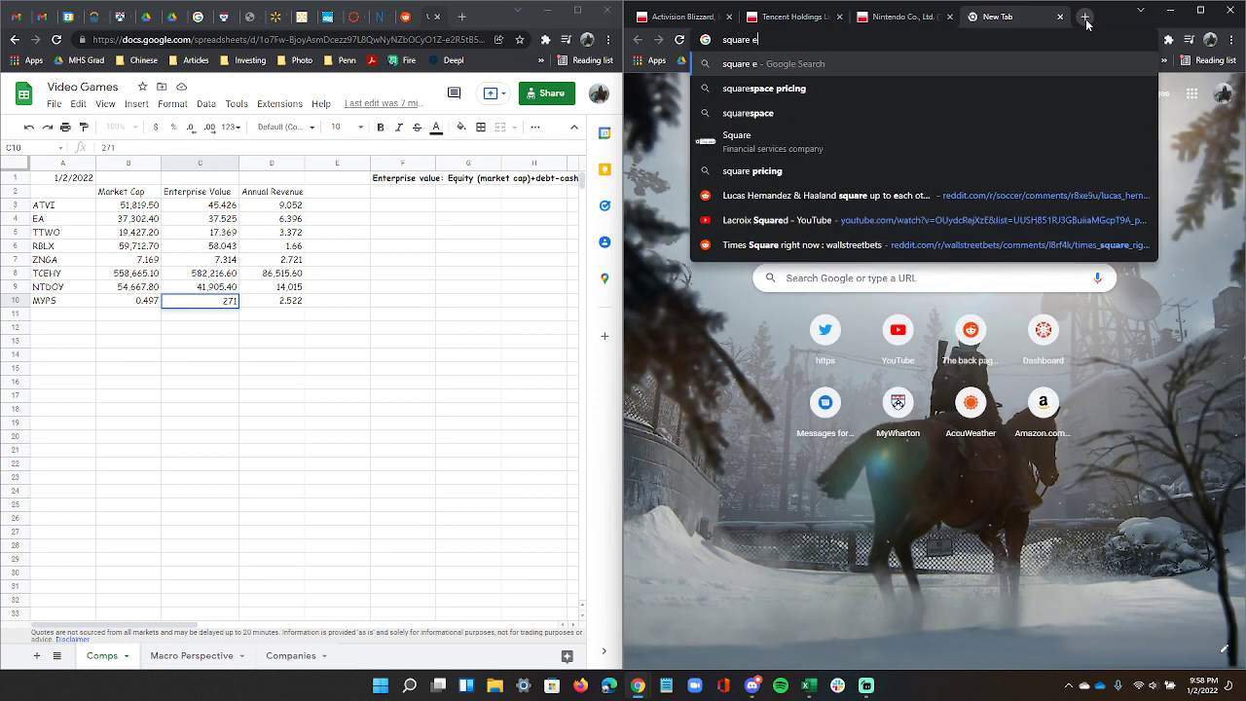
pyautogui.press('Return')
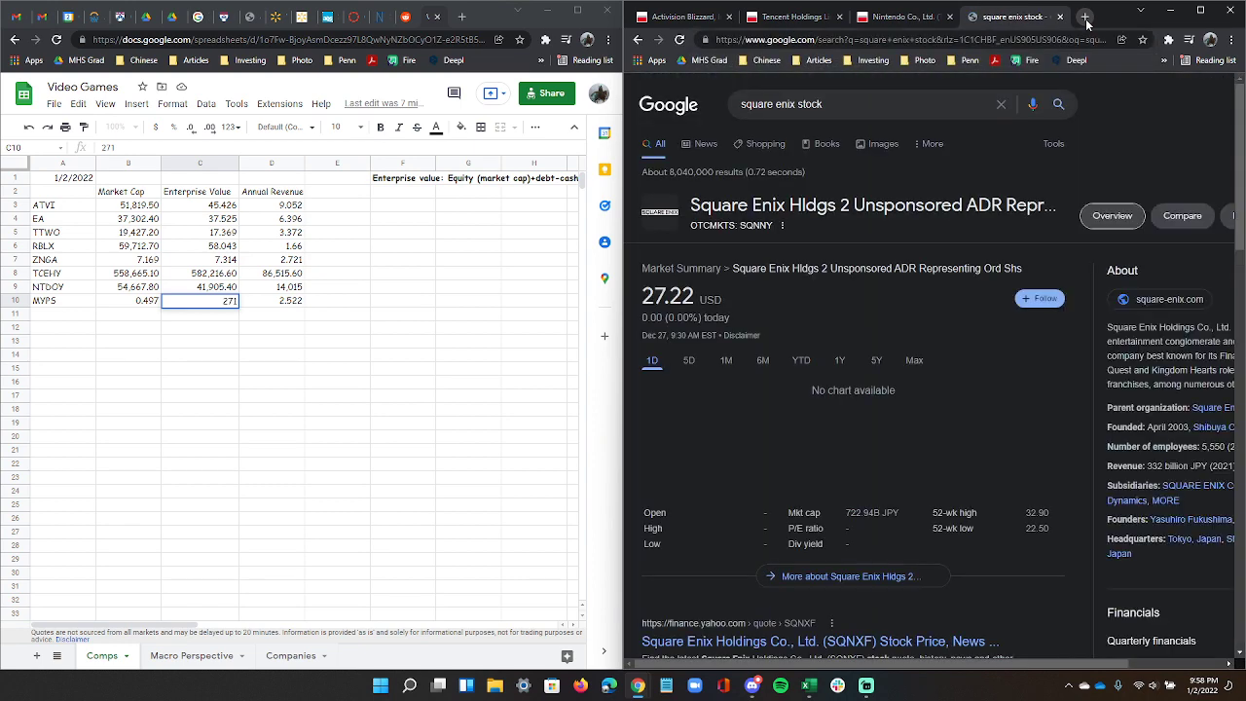
pyautogui.click(920, 347)
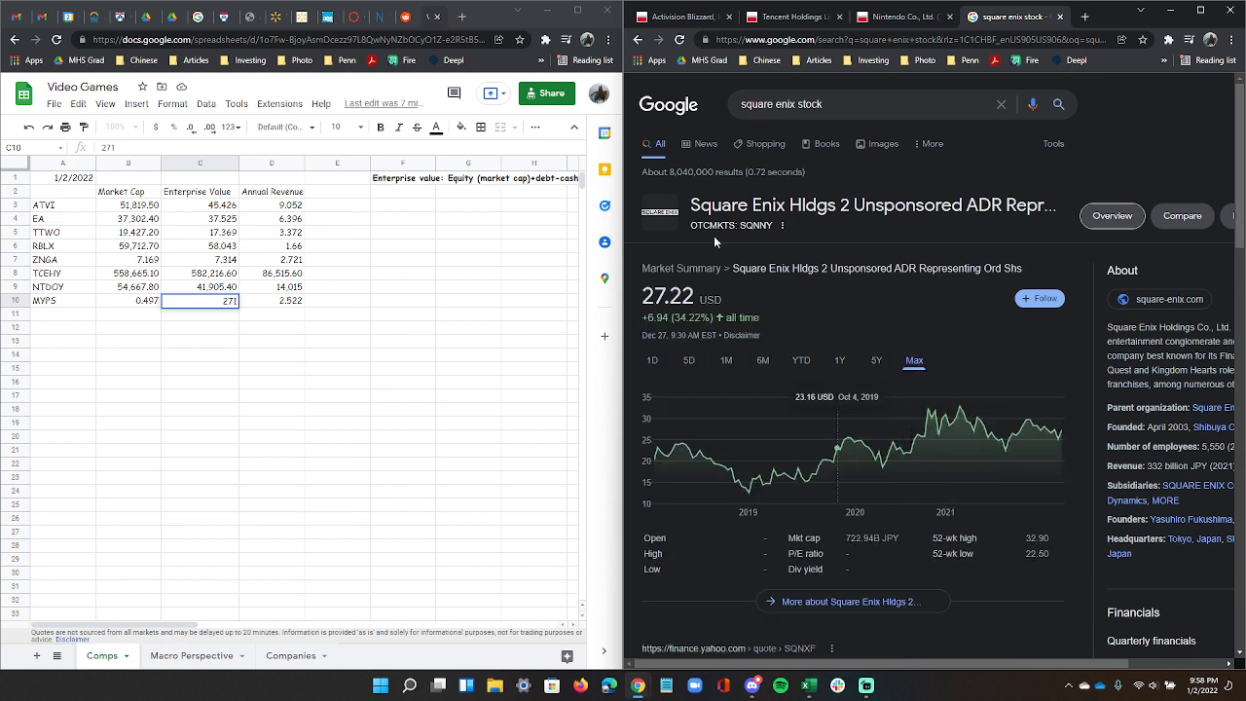
pyautogui.moveTo(740, 225); pyautogui.dragTo(774, 230)
pyautogui.hotkey('ctrl', 'c')
pyautogui.click(754, 229)
# Add Square Enix to the selected entities on the Activision Blizzard comps page using the ticker SQNNY.
pyautogui.click(694, 18)
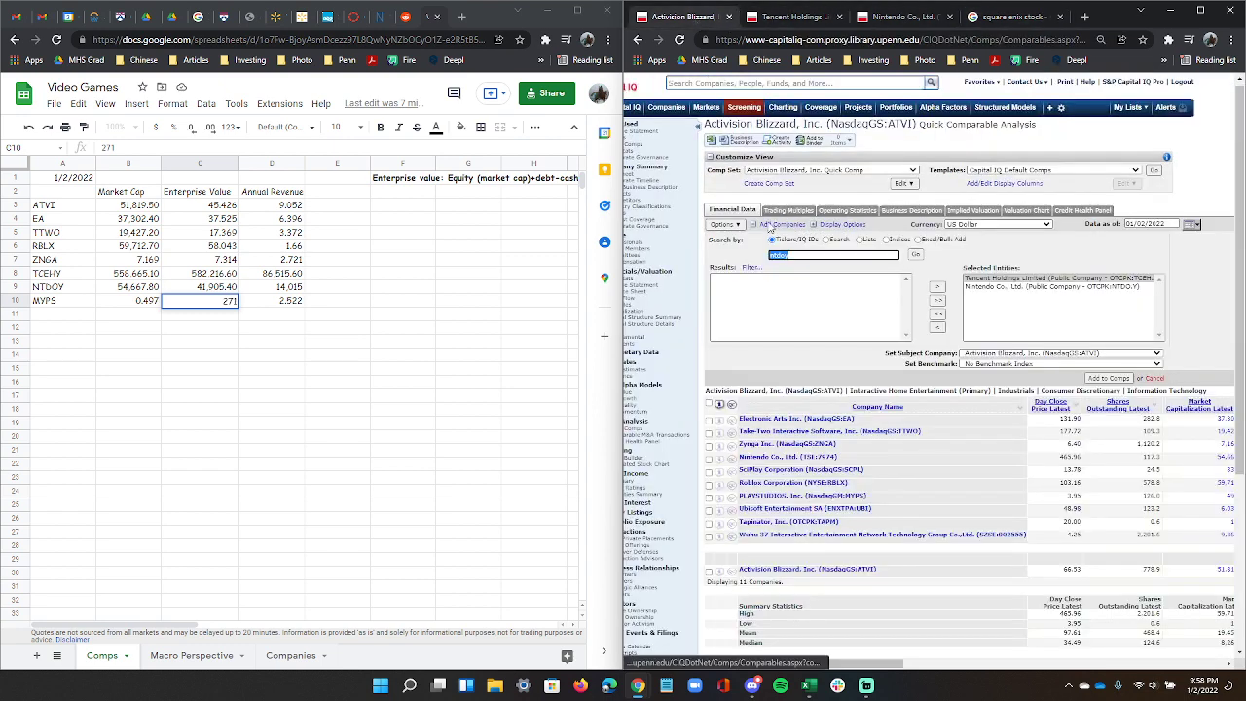
pyautogui.hotkey('ctrl', 'v')
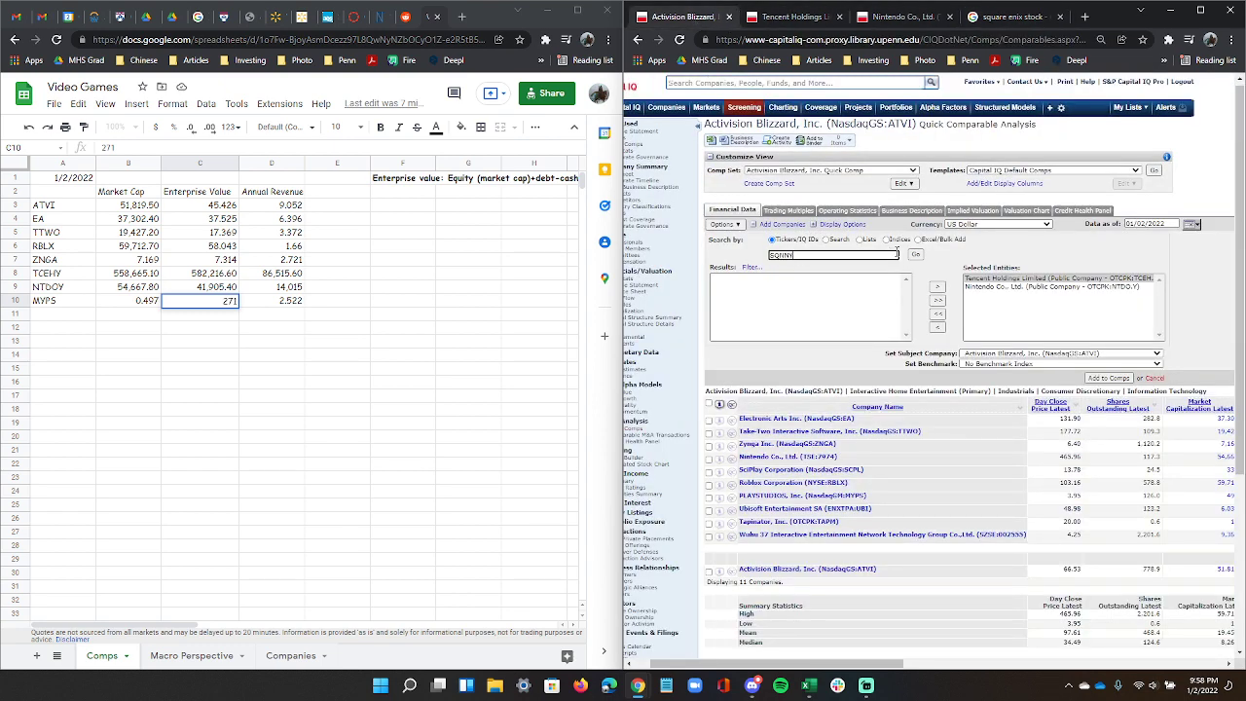
pyautogui.click(917, 255)
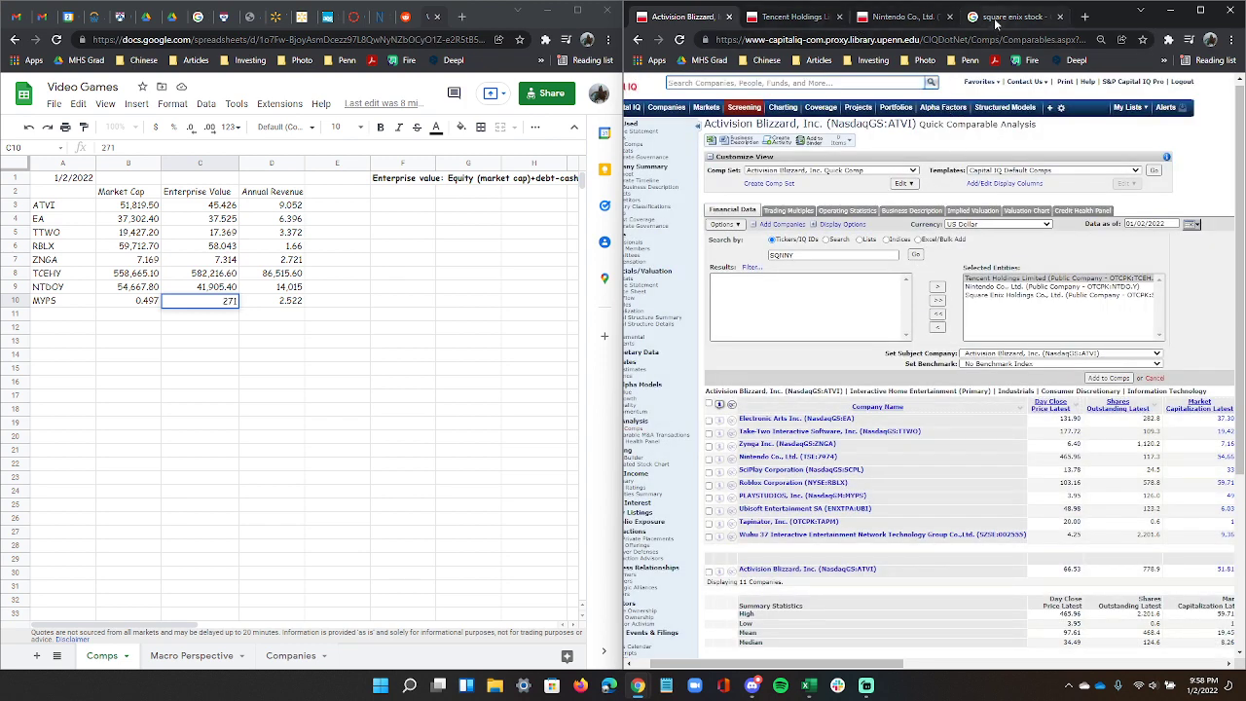
# Check Nintendo's comps list for further peers, search Google for "konami stock", and copy the ticker KONMY.
pyautogui.click(915, 19)
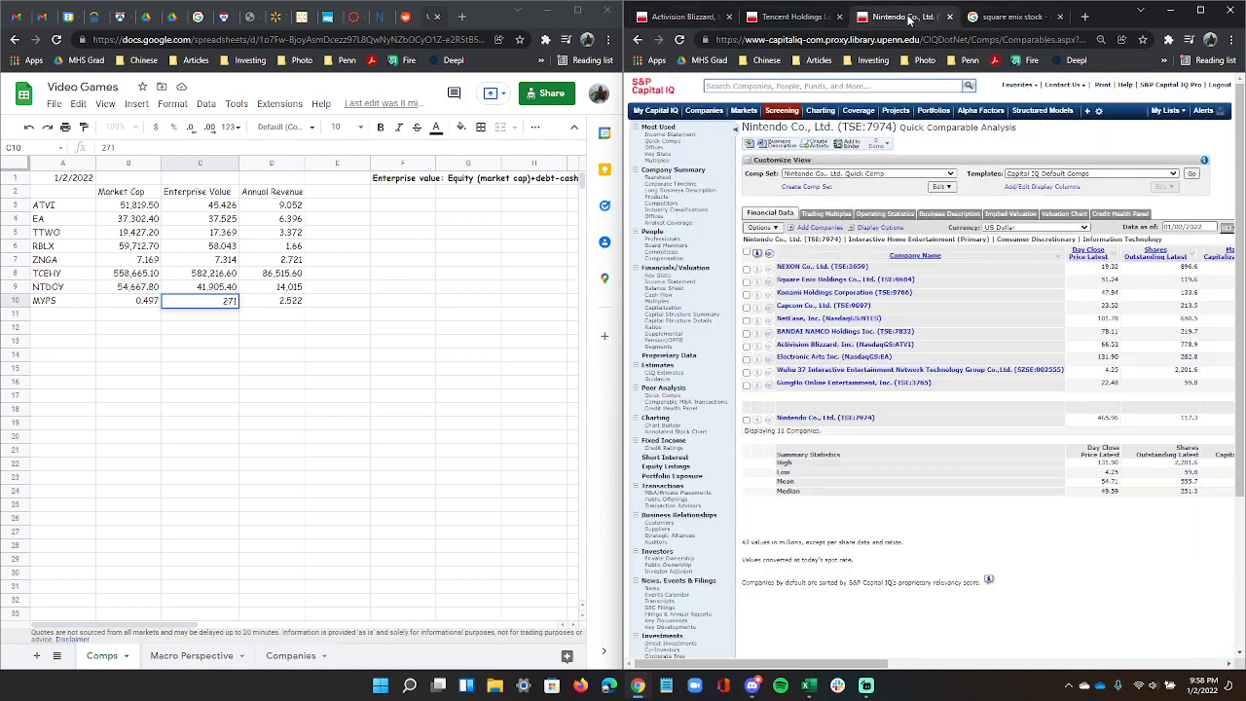
pyautogui.click(1001, 16)
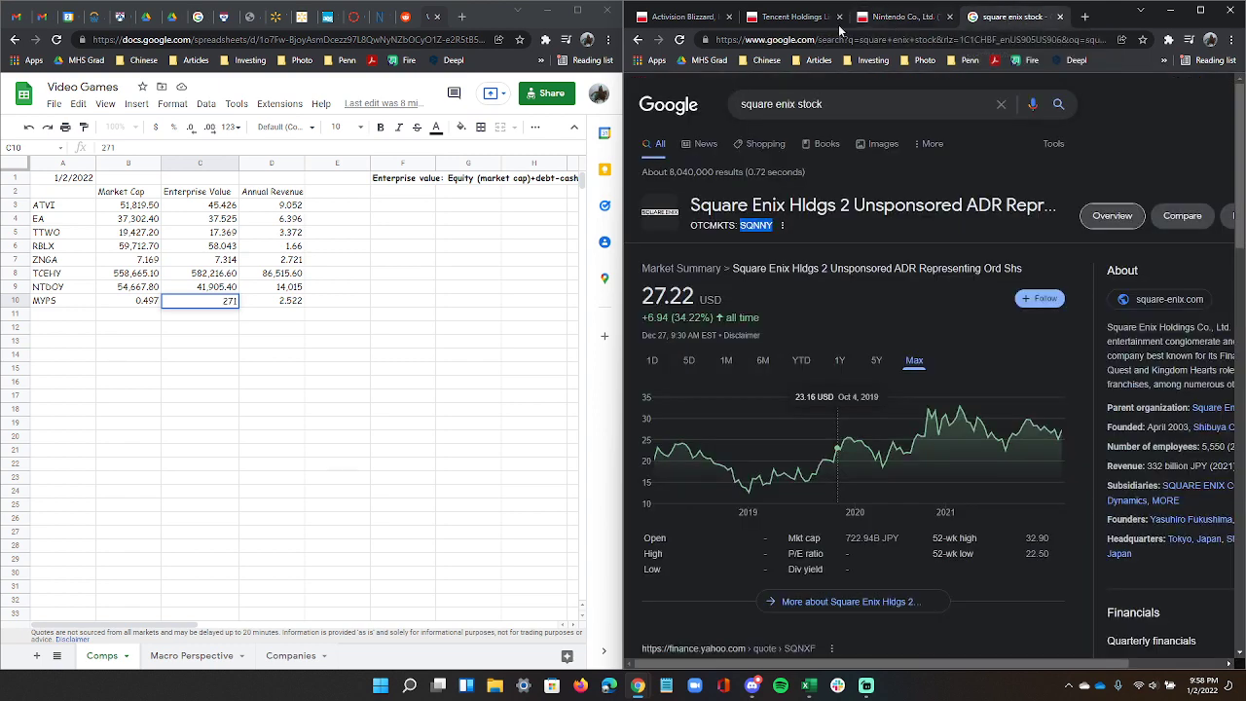
pyautogui.click(901, 16)
pyautogui.click(1003, 16)
pyautogui.moveTo(792, 110); pyautogui.dragTo(729, 111)
pyautogui.write('konami')
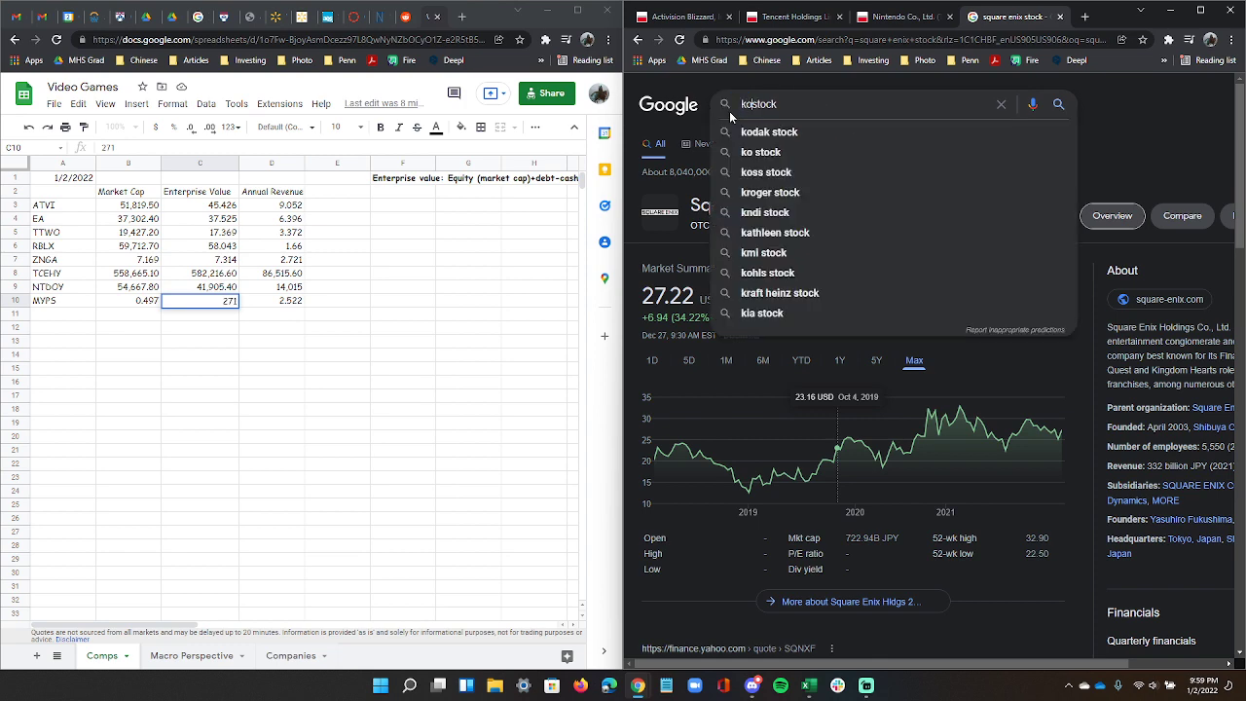
pyautogui.press('Return')
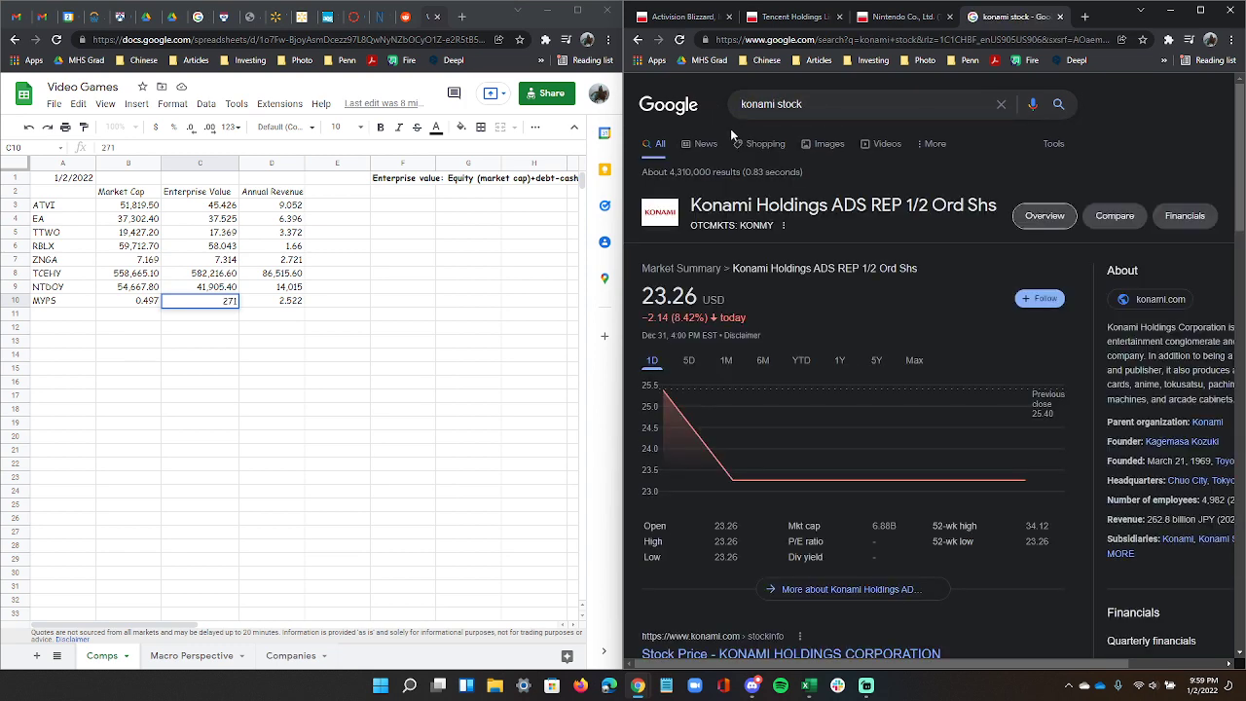
pyautogui.moveTo(740, 226); pyautogui.dragTo(774, 226)
pyautogui.hotkey('ctrl', 'c')
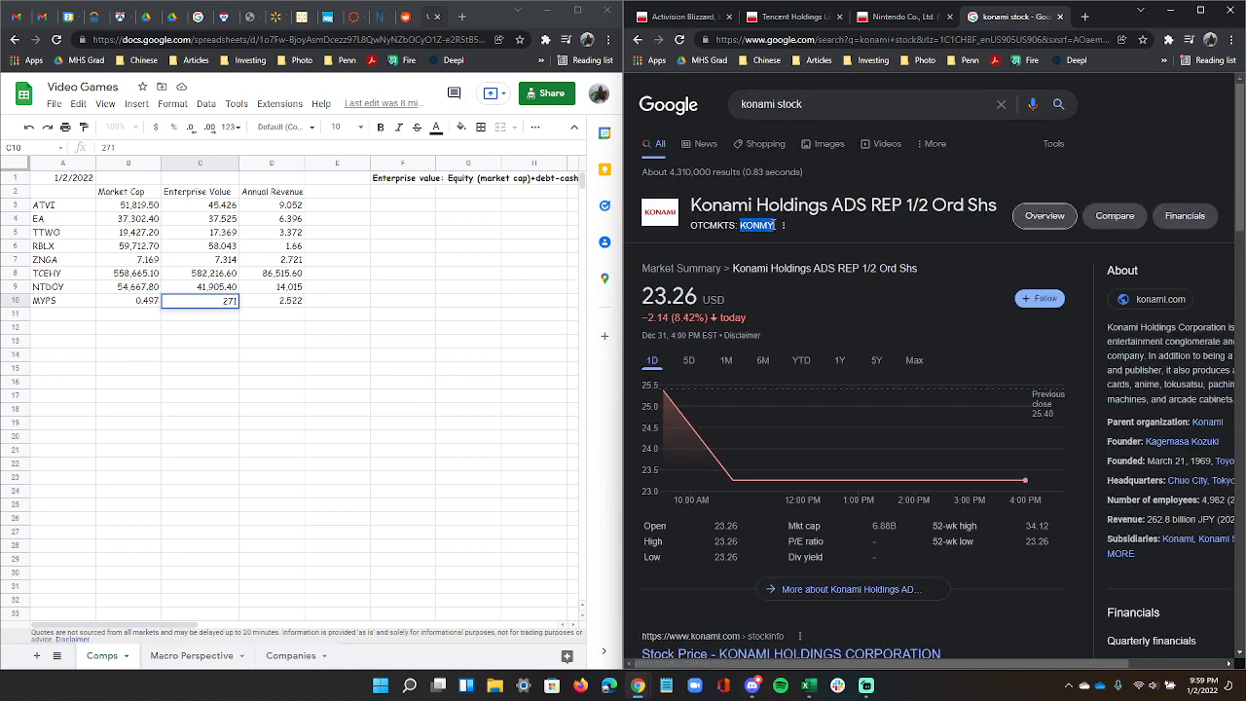
# Add Konami to the selected entities on the Activision Blizzard comps page using the ticker KONMY.
pyautogui.click(863, 18)
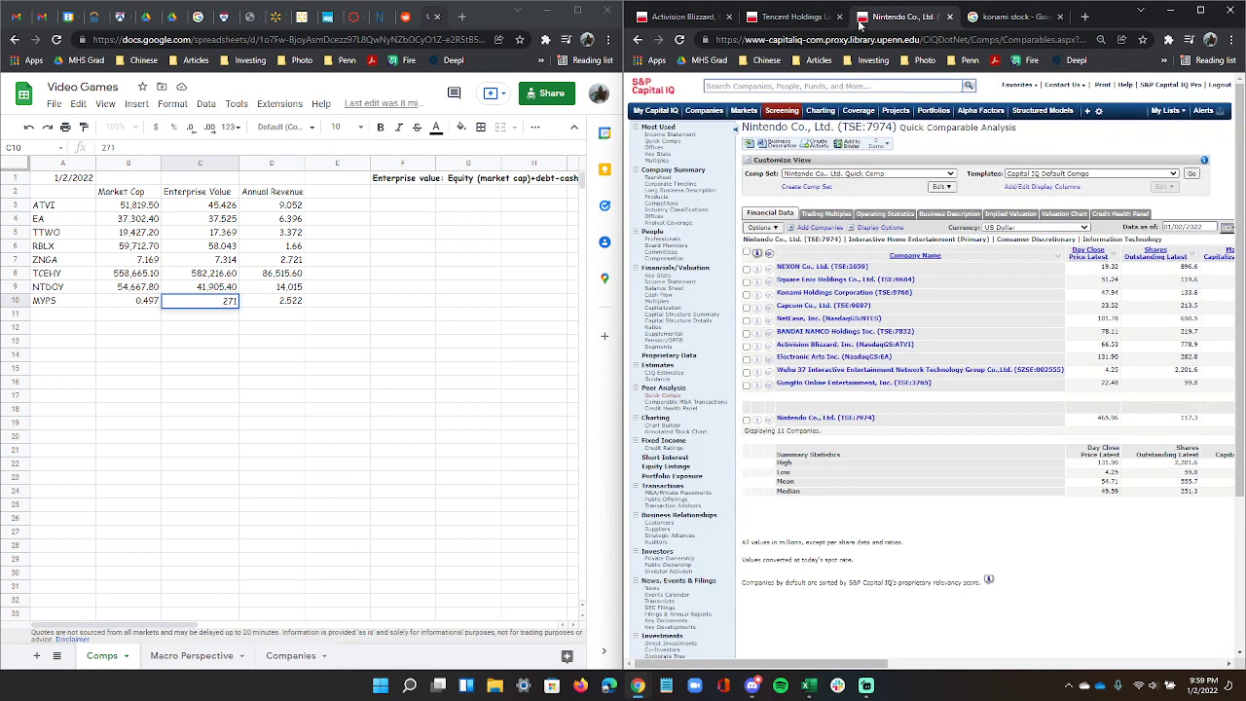
pyautogui.click(759, 27)
pyautogui.click(709, 27)
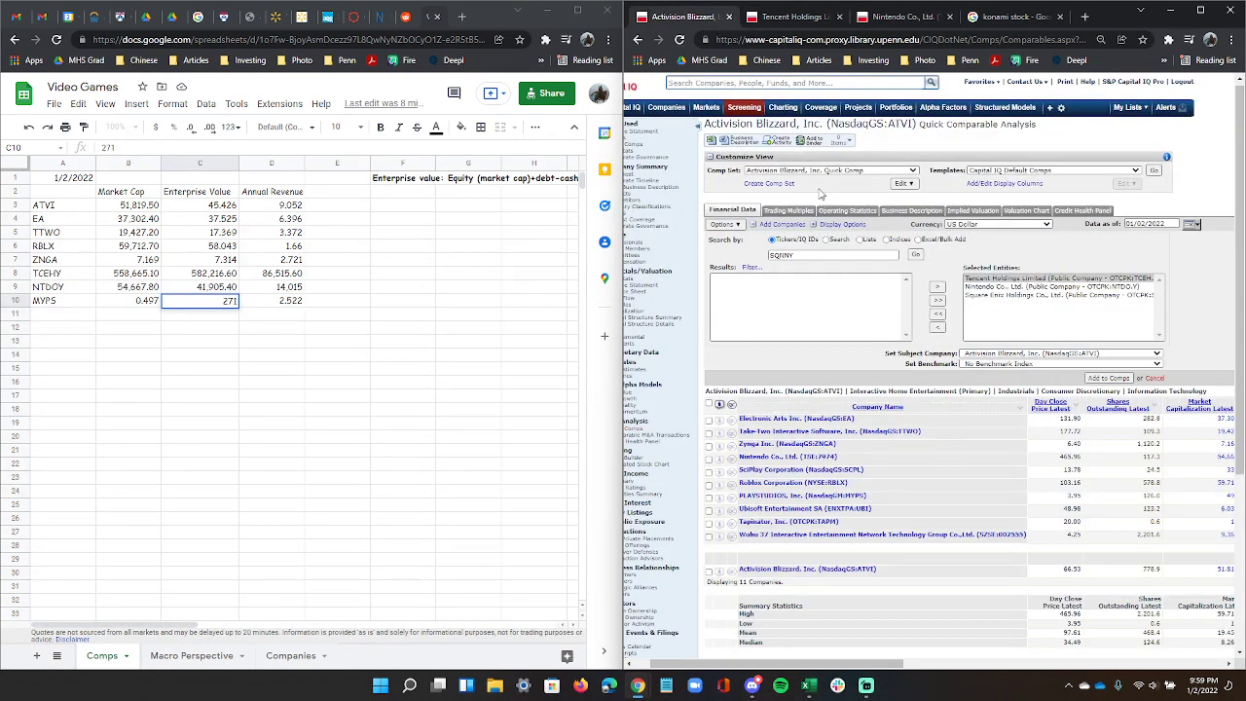
pyautogui.doubleClick(784, 255)
pyautogui.hotkey('ctrl', 'v')
pyautogui.click(915, 255)
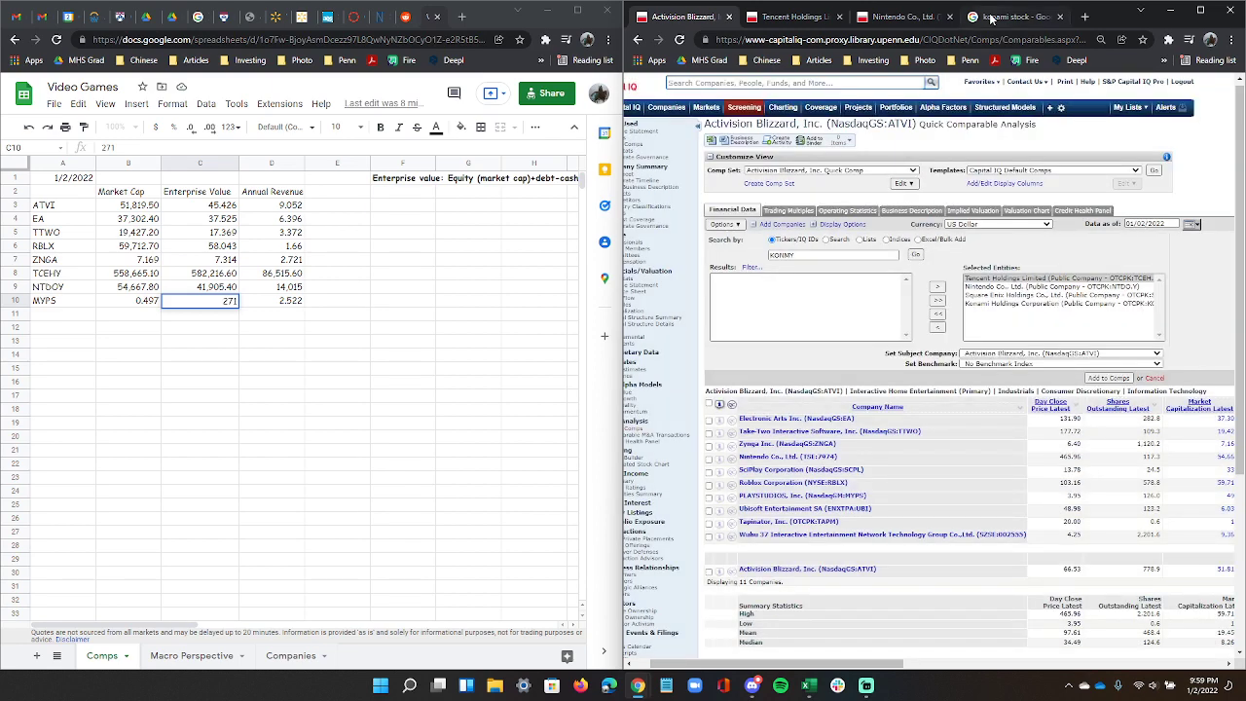
# Check Nintendo's comps list again and add NetEase to Activision Blizzard's selected entities using the ticker NTES.
pyautogui.click(911, 19)
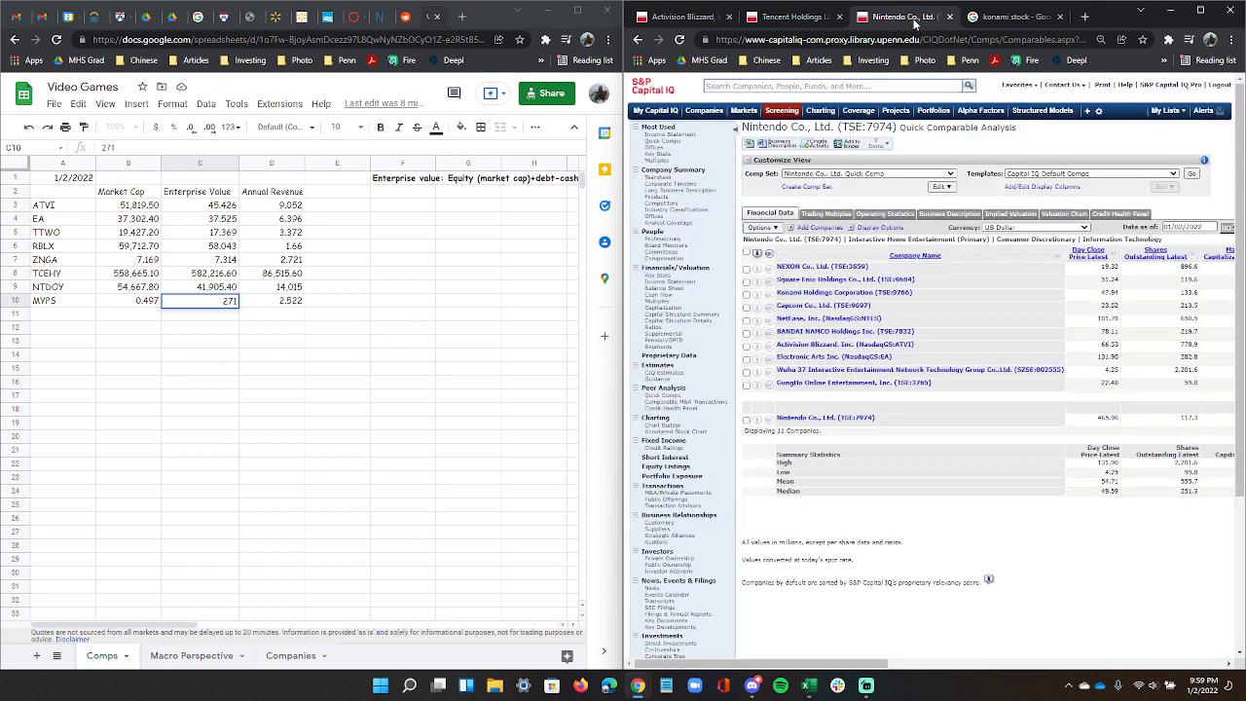
pyautogui.click(681, 17)
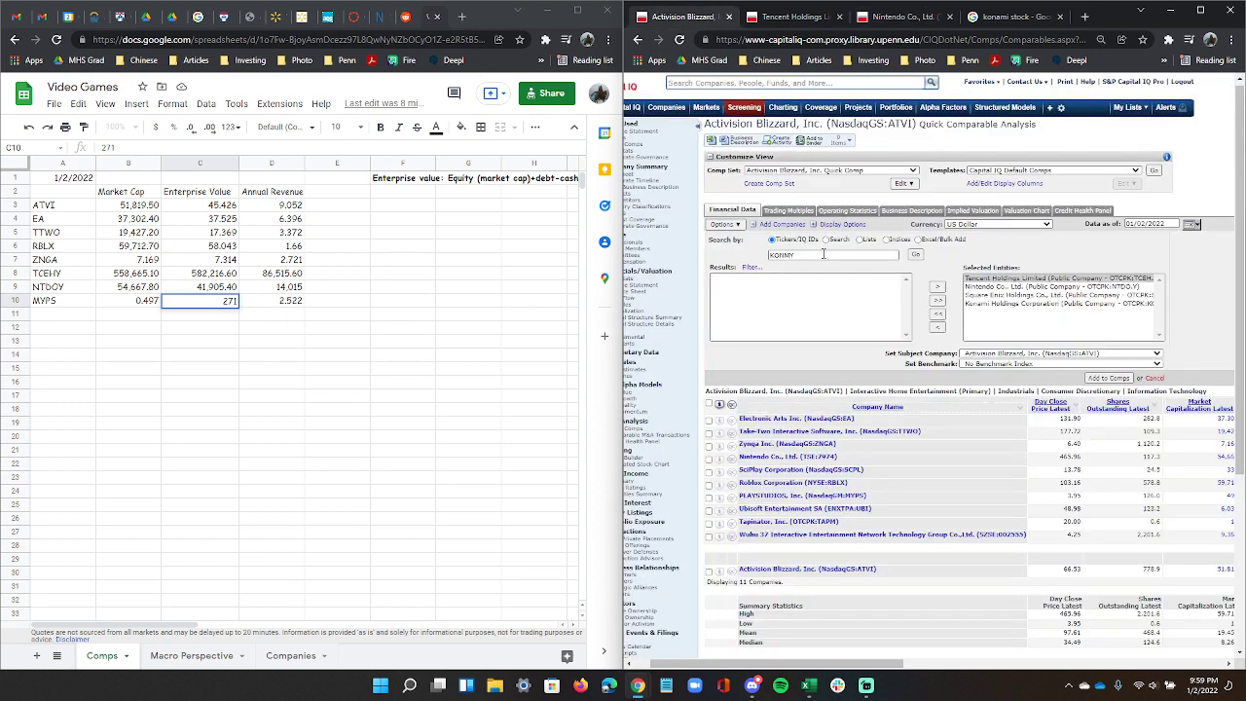
pyautogui.doubleClick(784, 255)
pyautogui.write('NTES')
pyautogui.press('Return')
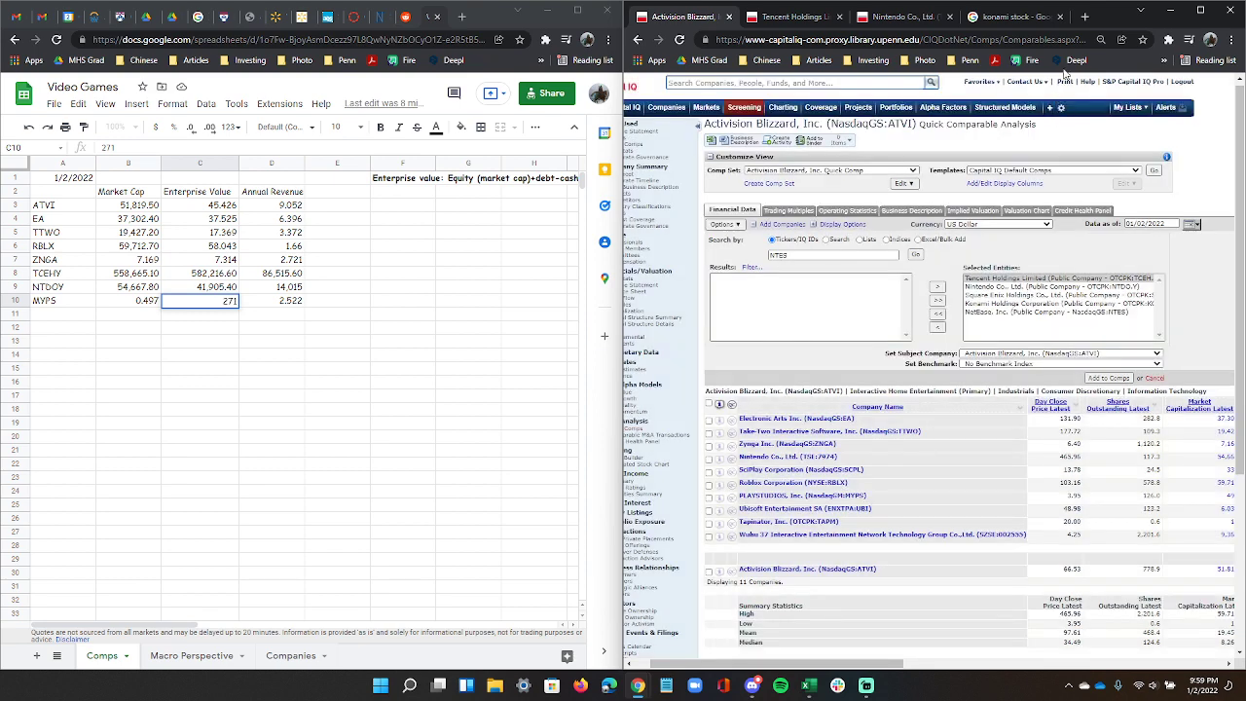
# Search Google for "ntes" on a separate page, view the maximum-range and 5-year price charts, and close the page.
pyautogui.click(1084, 16)
pyautogui.write('ntes')
pyautogui.press('Return')
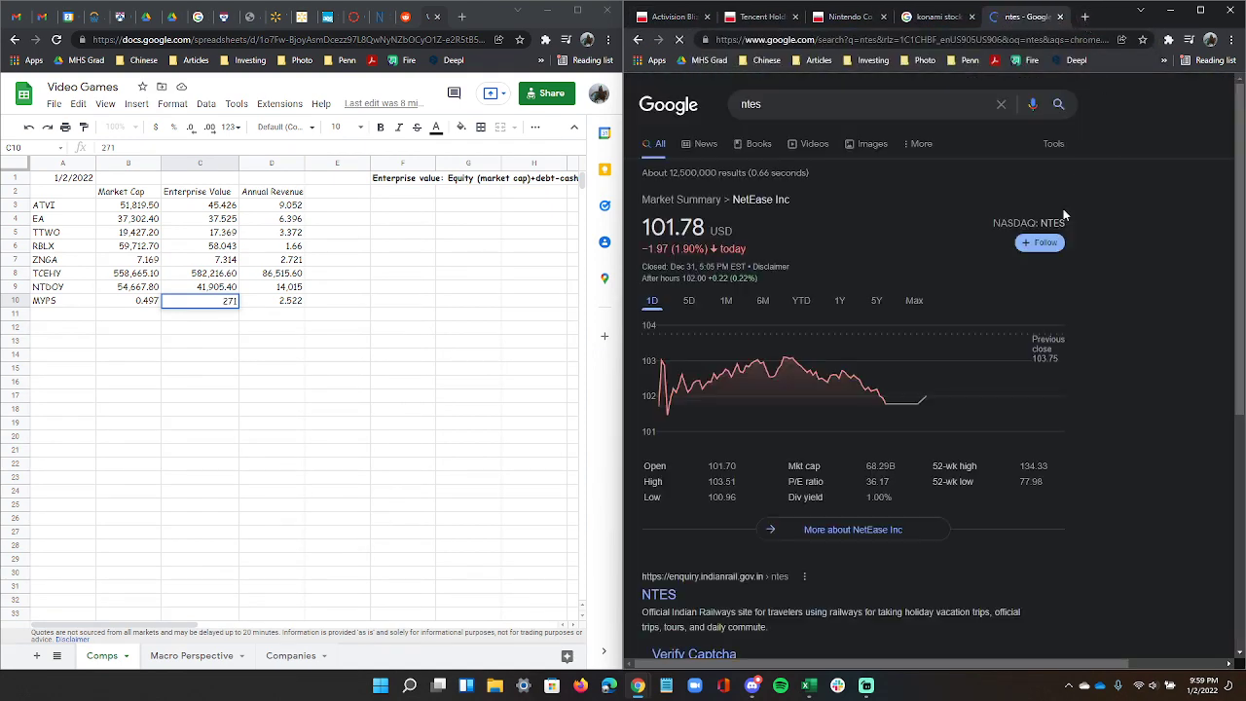
pyautogui.click(918, 309)
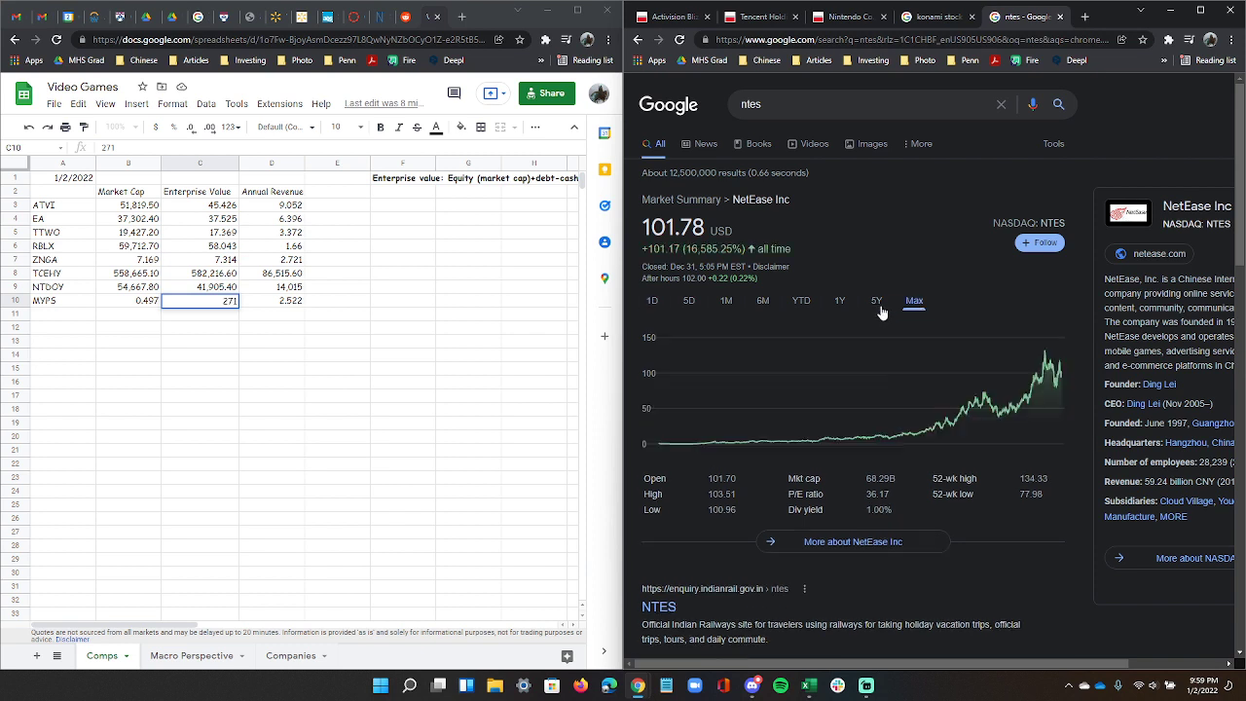
pyautogui.click(877, 303)
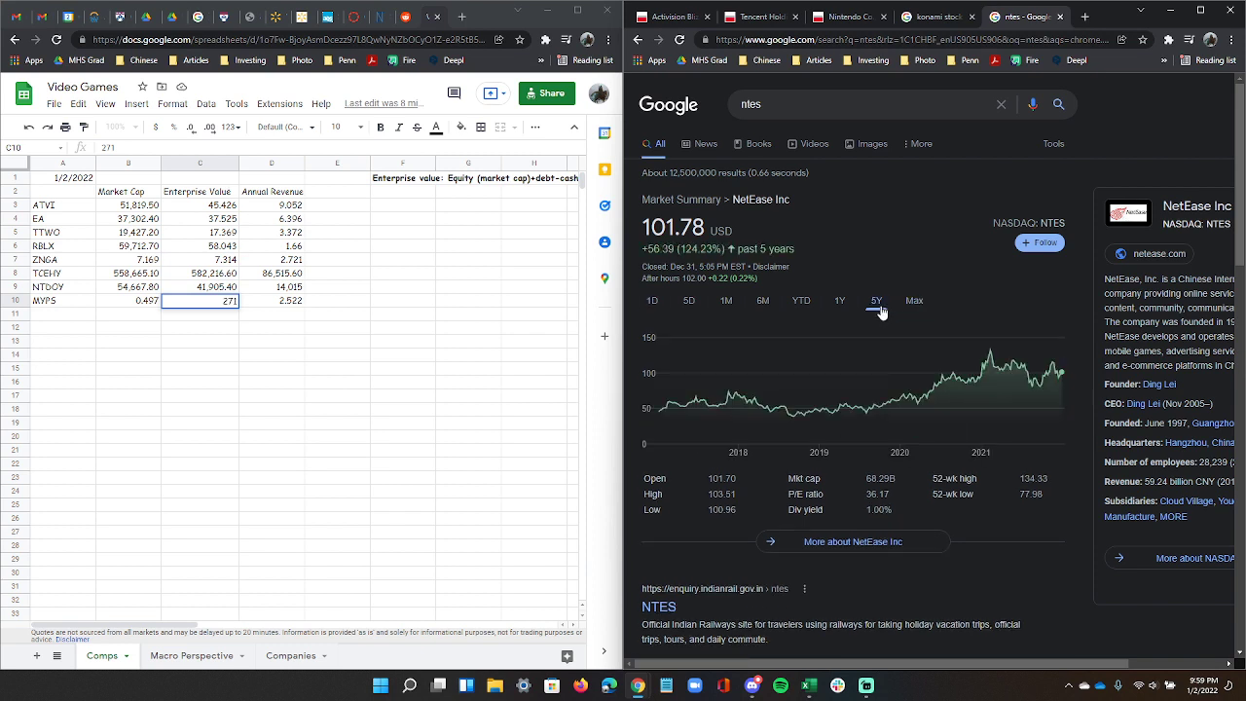
pyautogui.click(1060, 17)
# Check Nintendo's comps list for another peer and search Google for "bandai namco stock" to find its ticker.
pyautogui.click(911, 20)
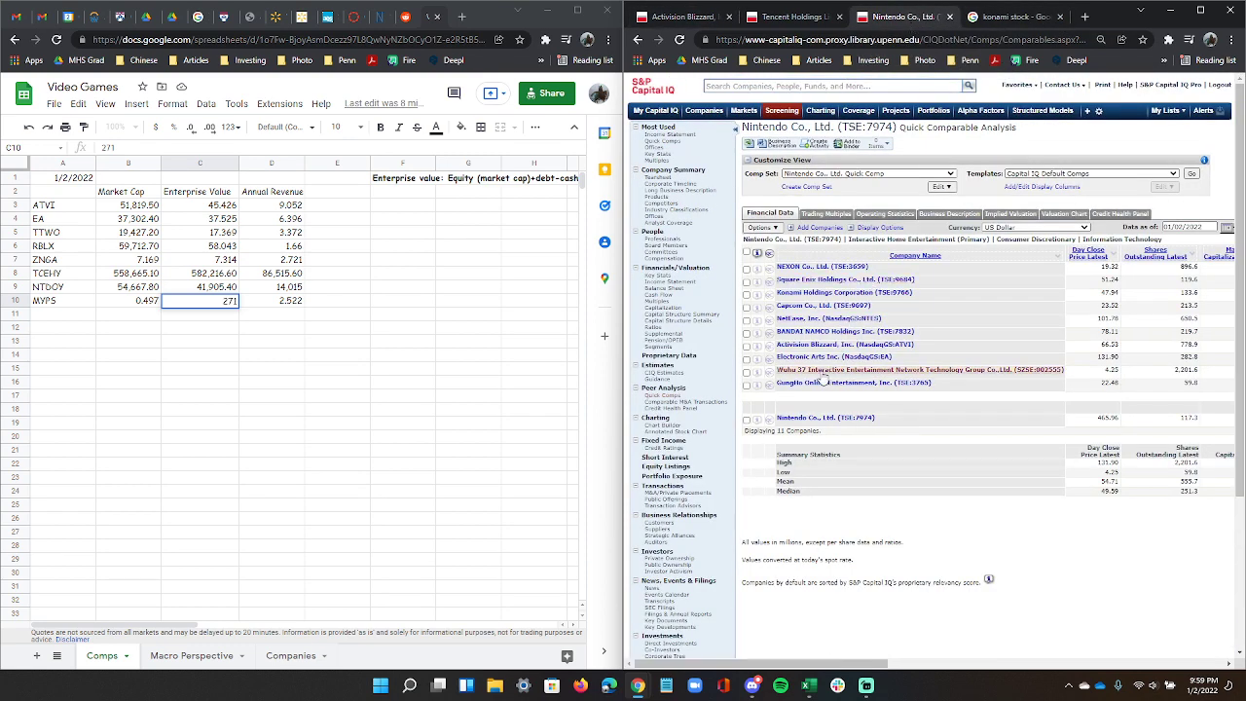
pyautogui.click(1013, 17)
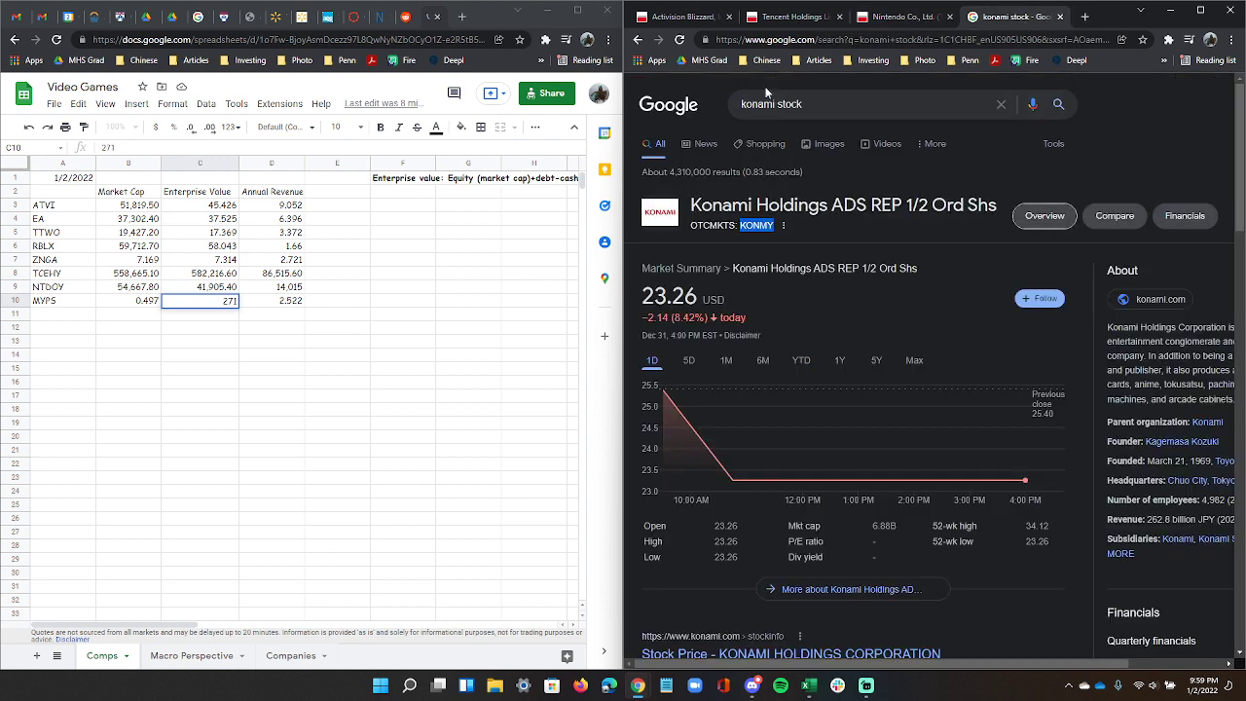
pyautogui.moveTo(776, 110); pyautogui.dragTo(724, 115)
pyautogui.write('bandai n')
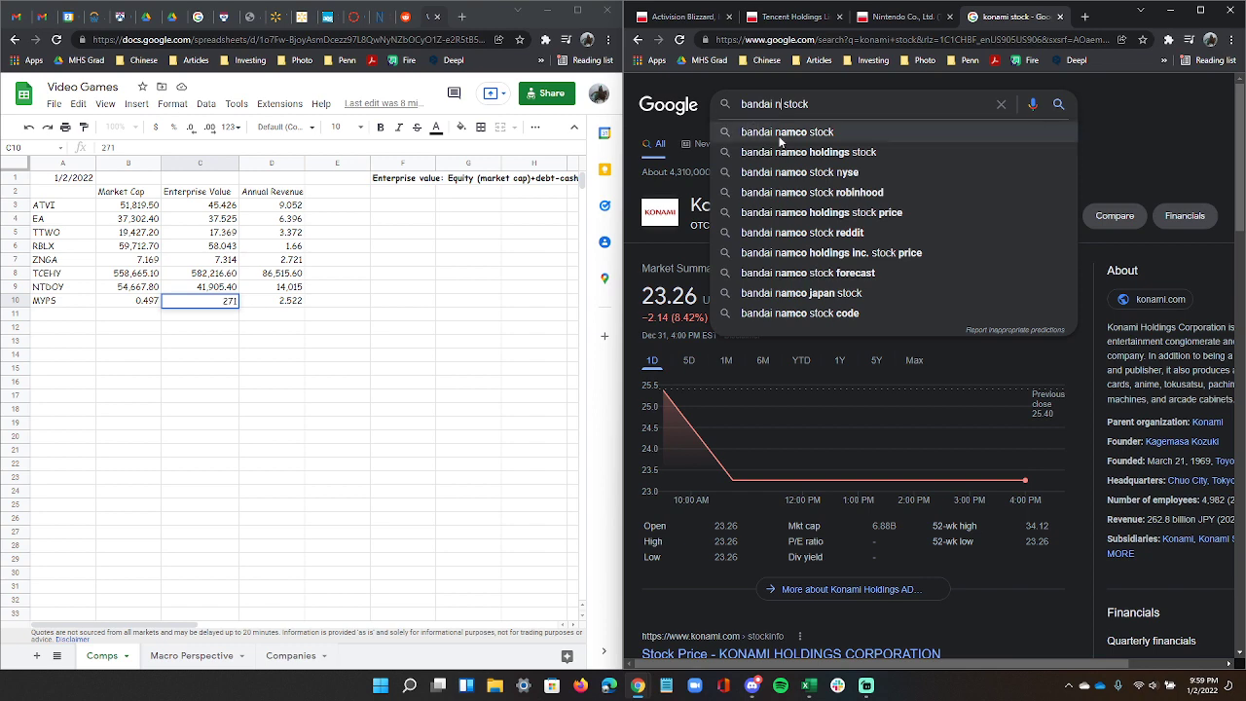
pyautogui.click(750, 133)
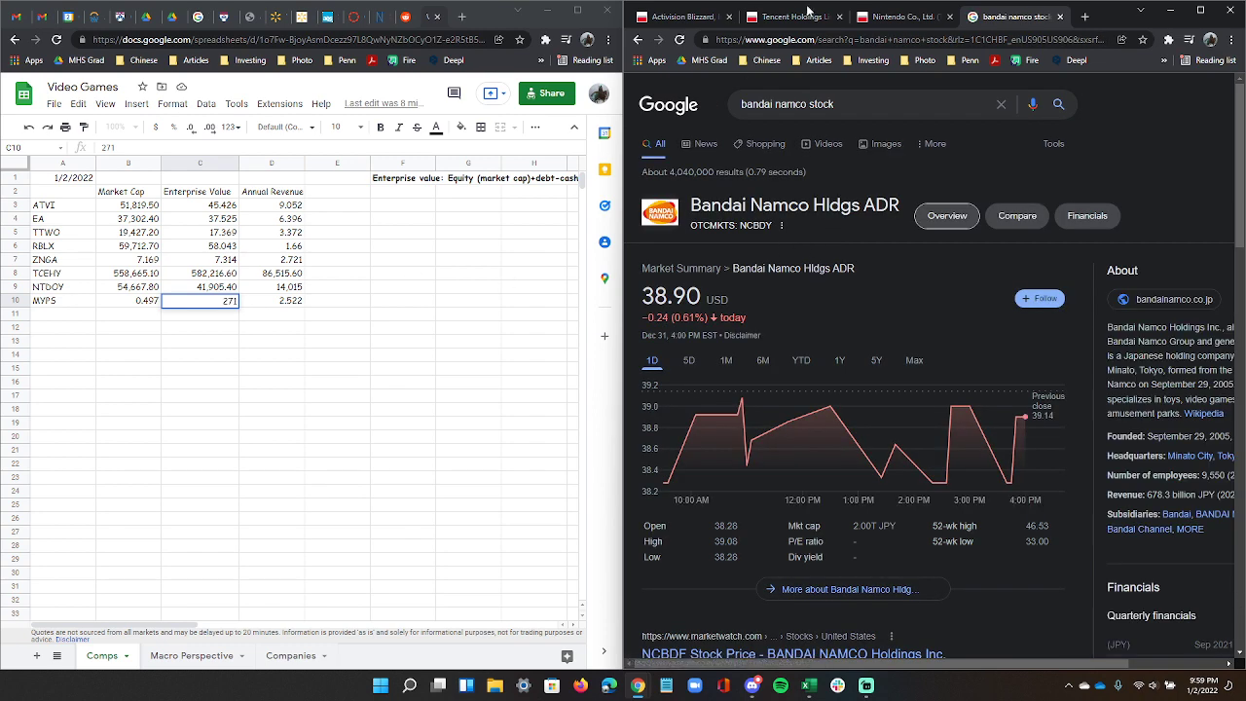
# Add Bandai Namco to the selected entities using the ticker NCBDY, and add all selected entities to Activision Blizzard's comps.
pyautogui.click(688, 17)
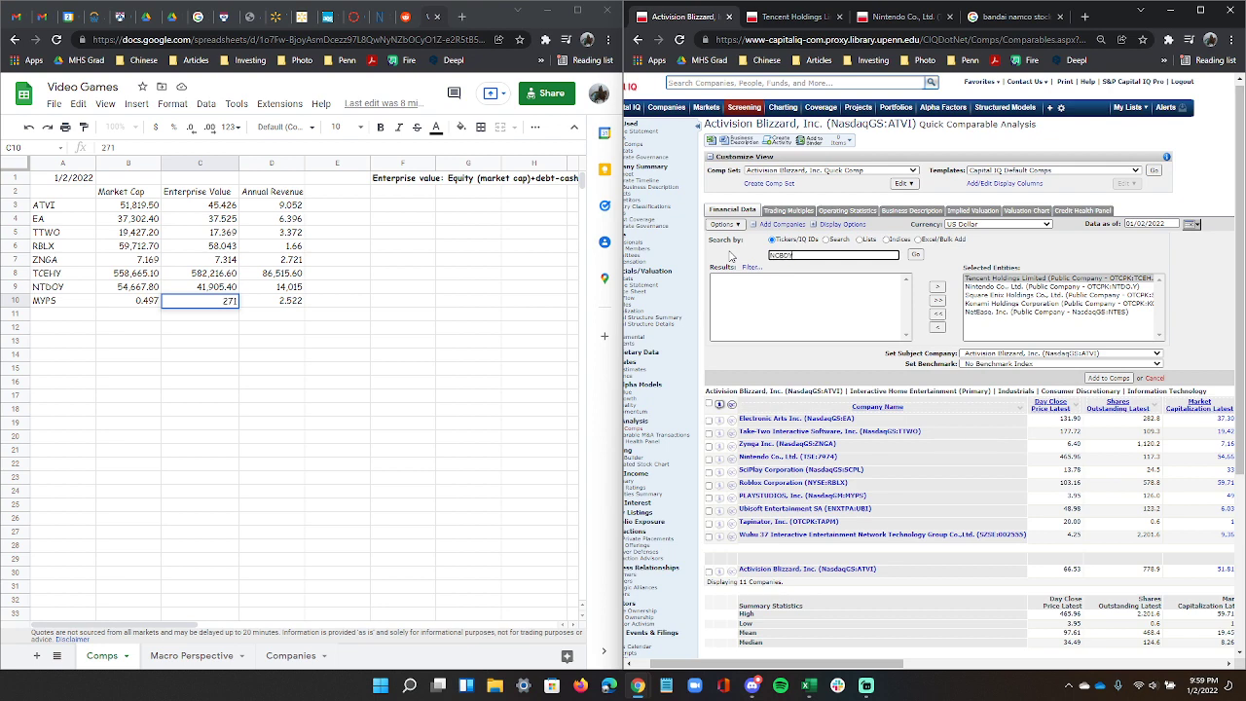
pyautogui.click(919, 256)
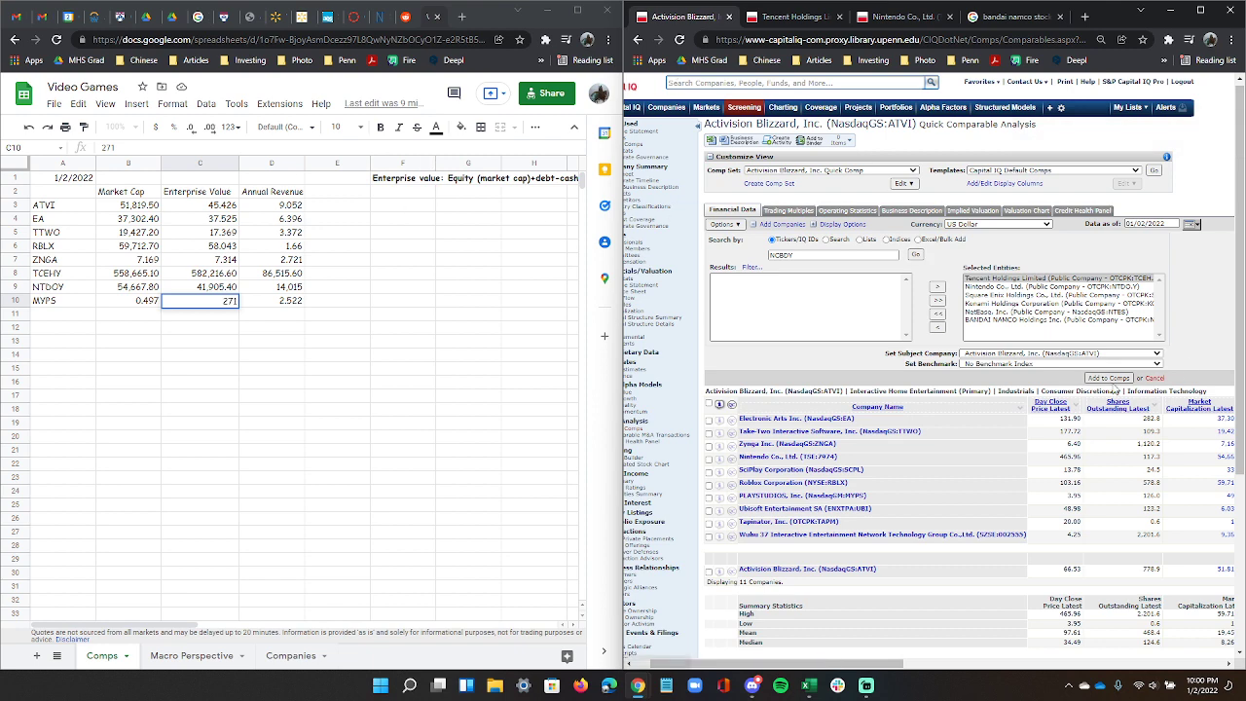
pyautogui.click(1109, 378)
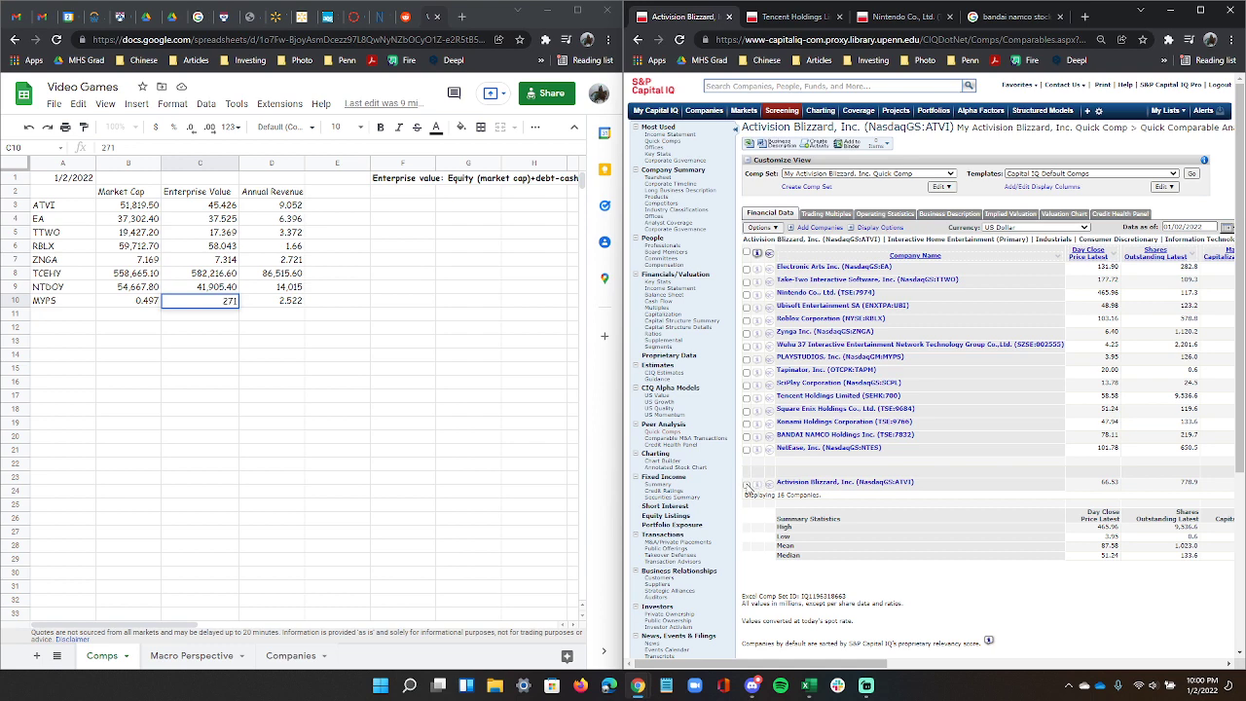
# Mark the Activision Blizzard row and look through the available comp sets without changing the current one.
pyautogui.click(747, 485)
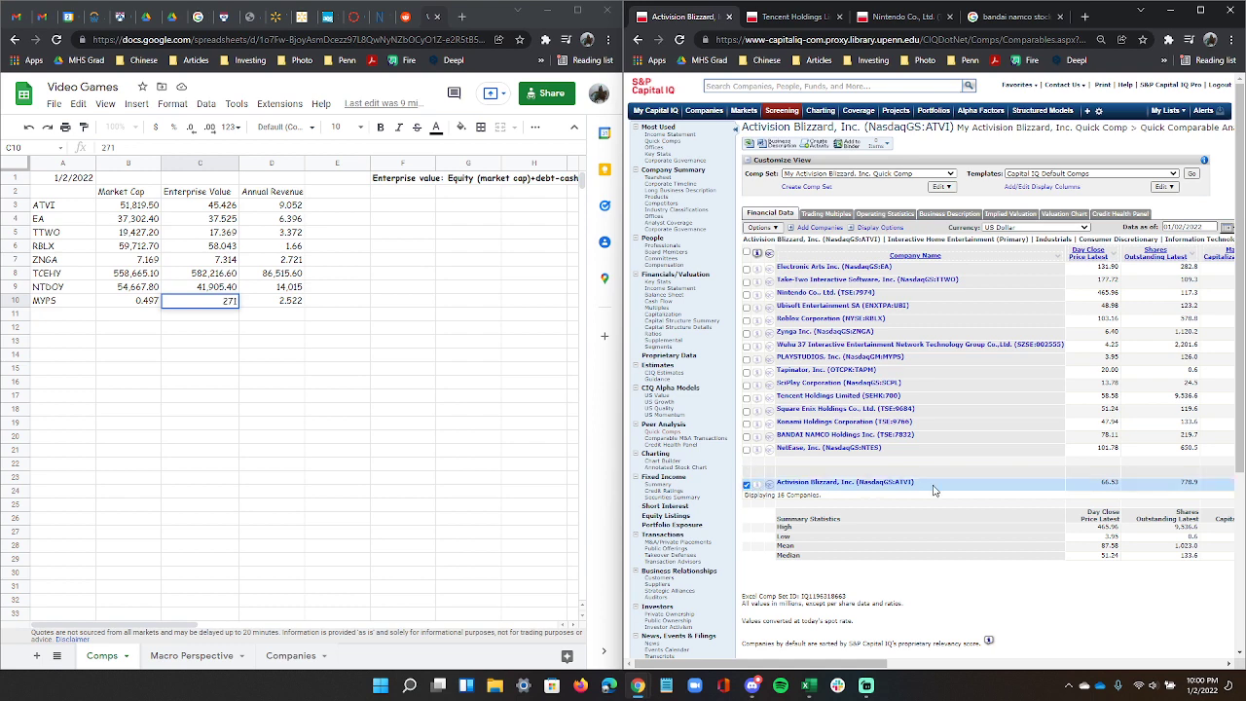
pyautogui.moveTo(883, 665); pyautogui.dragTo(731, 664)
pyautogui.click(863, 175)
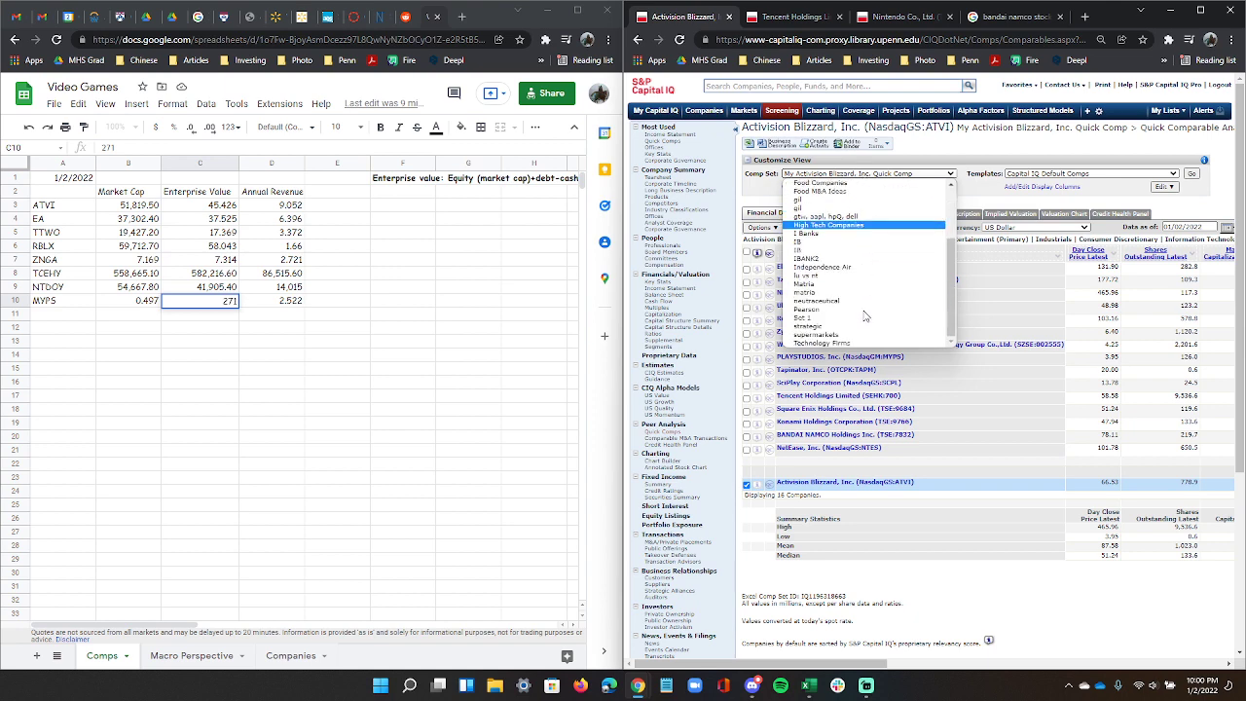
pyautogui.click(883, 176)
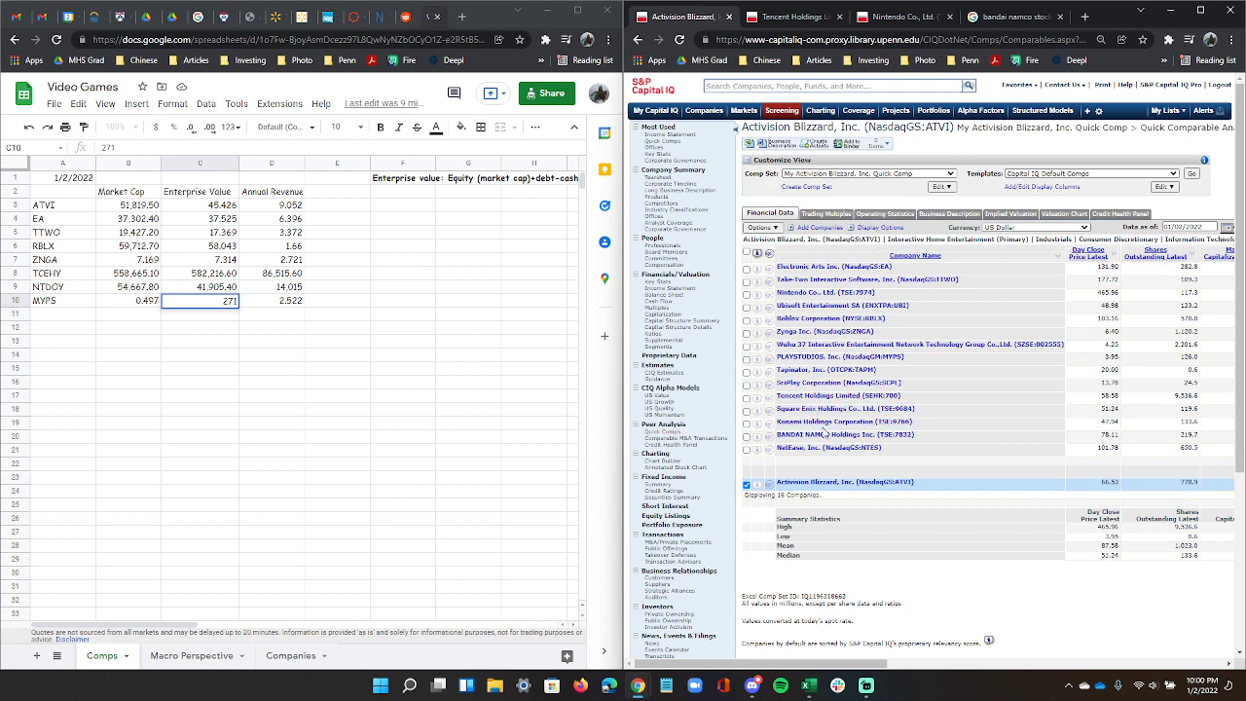
pyautogui.click(747, 346)
pyautogui.rightClick(747, 347)
pyautogui.click(747, 348)
pyautogui.click(747, 347)
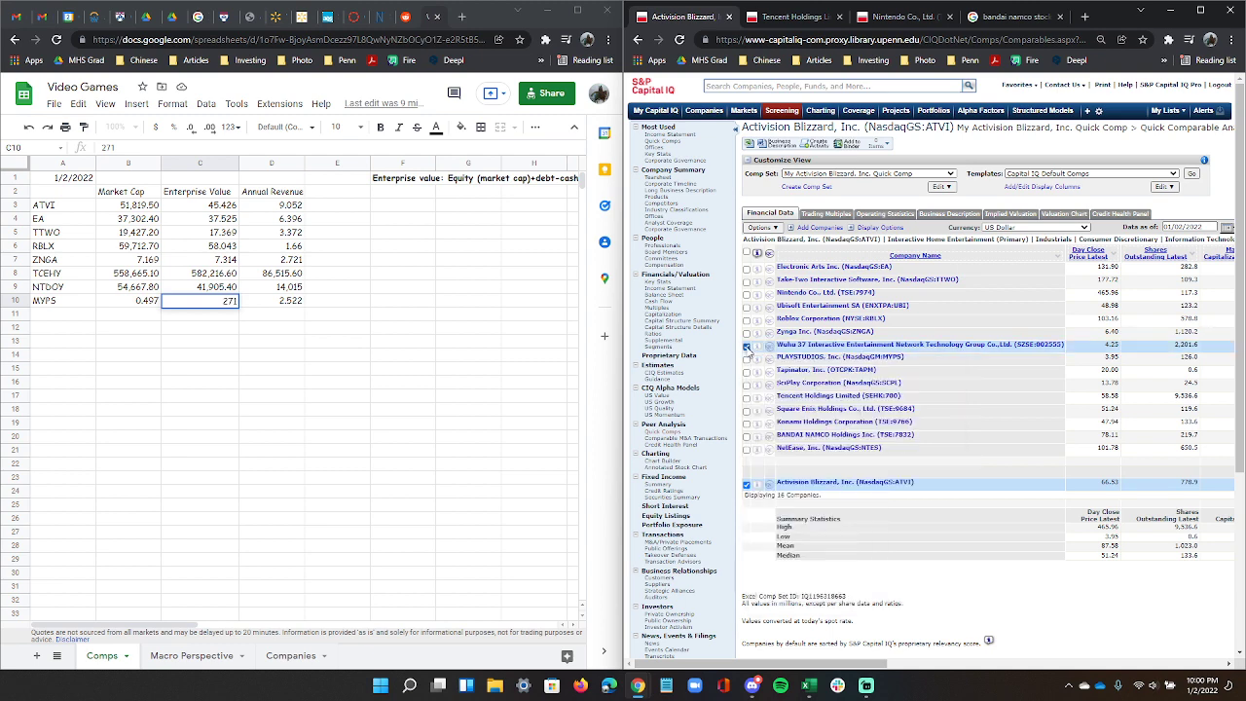
pyautogui.click(747, 348)
pyautogui.click(747, 348)
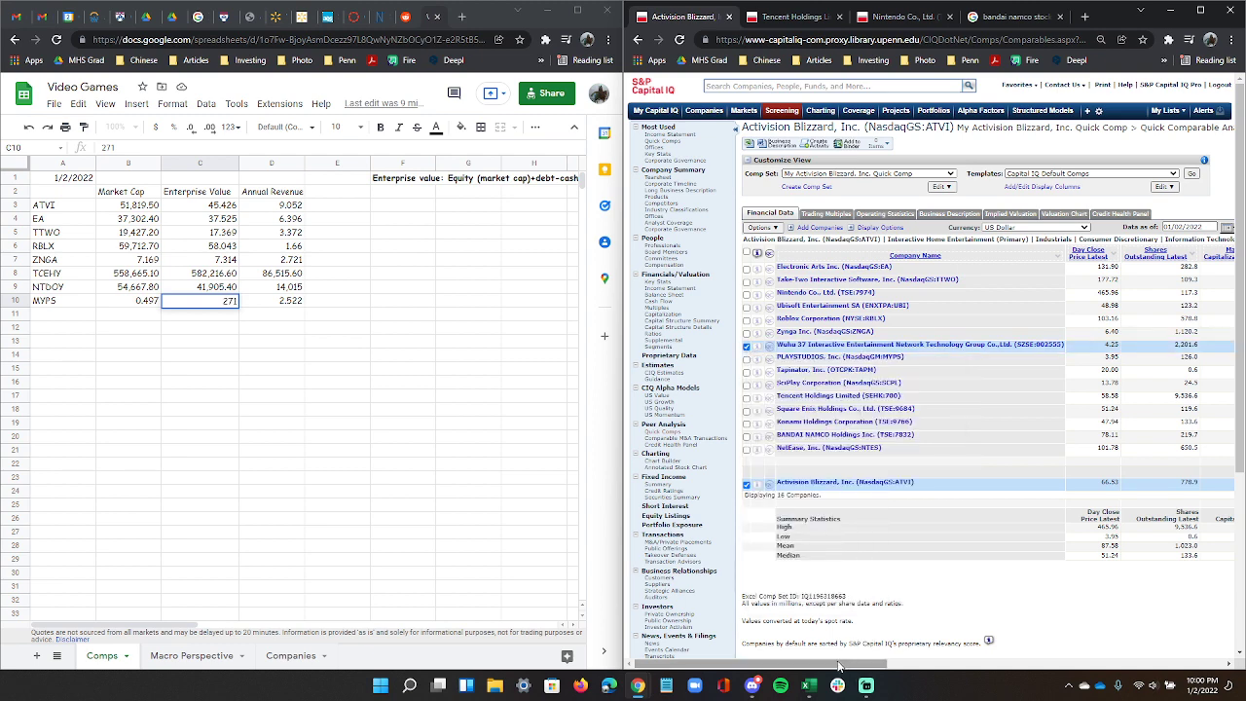
pyautogui.moveTo(839, 665); pyautogui.dragTo(774, 636)
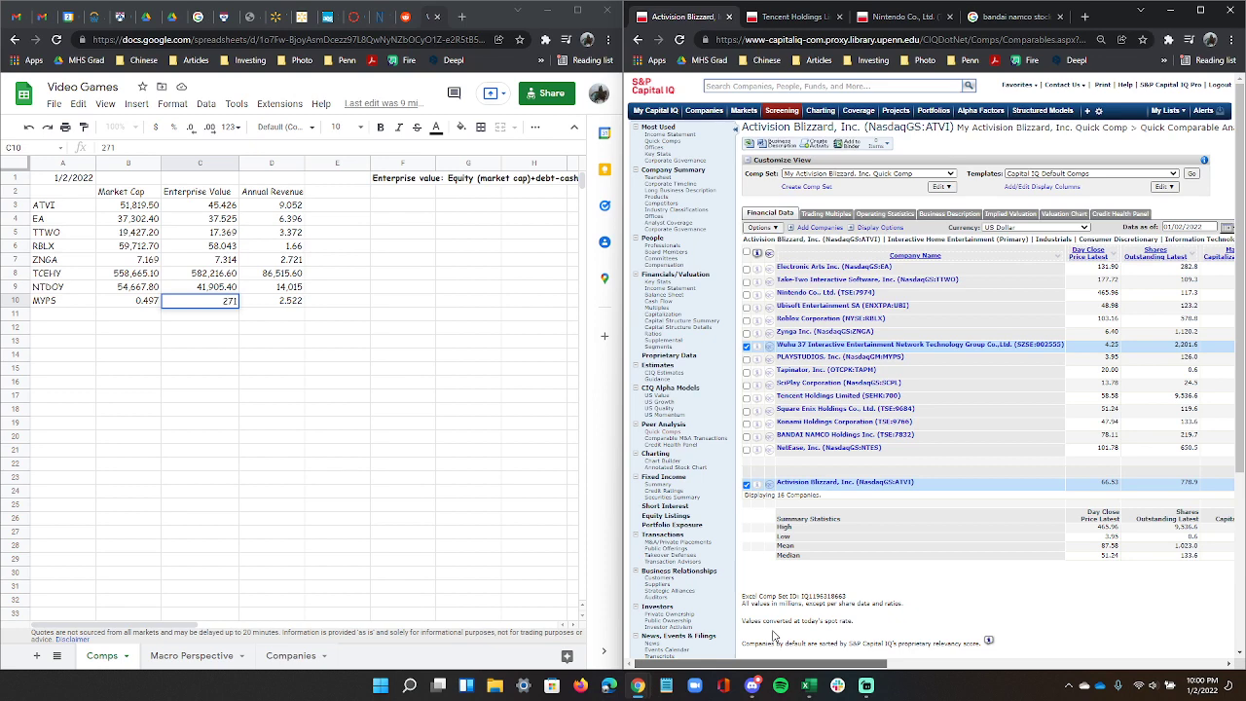
pyautogui.click(939, 186)
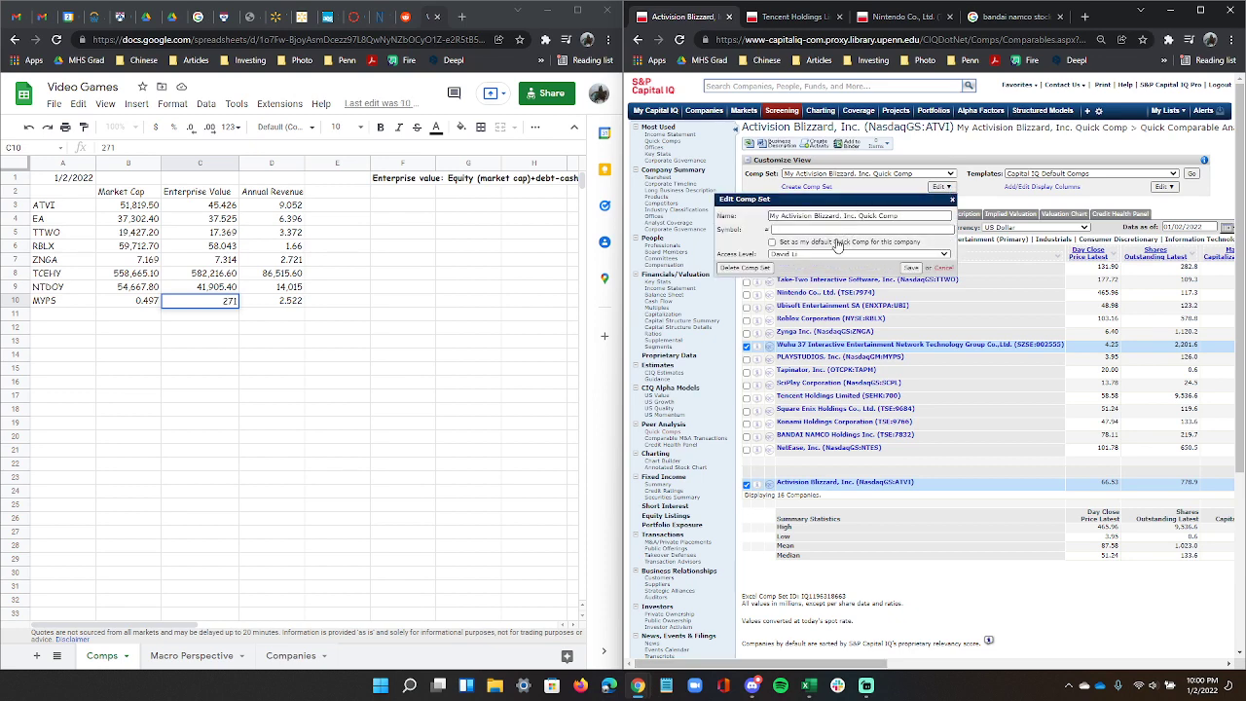
pyautogui.click(942, 270)
pyautogui.click(747, 347)
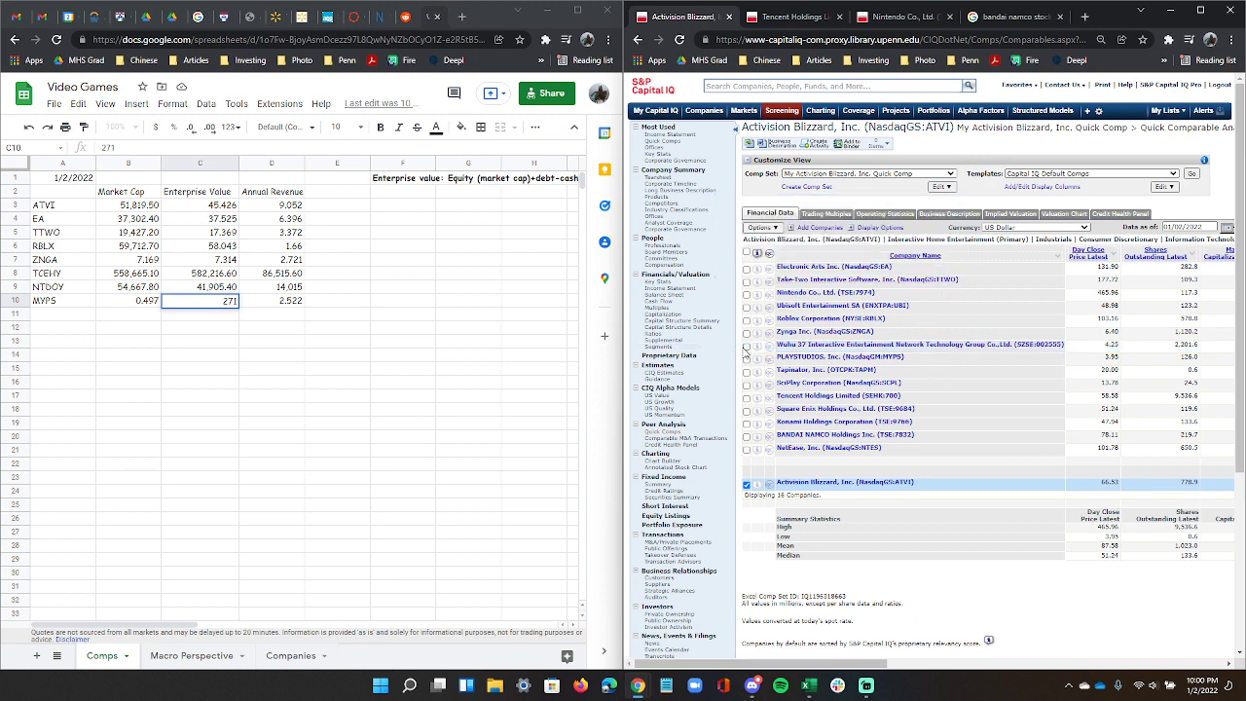
pyautogui.click(747, 484)
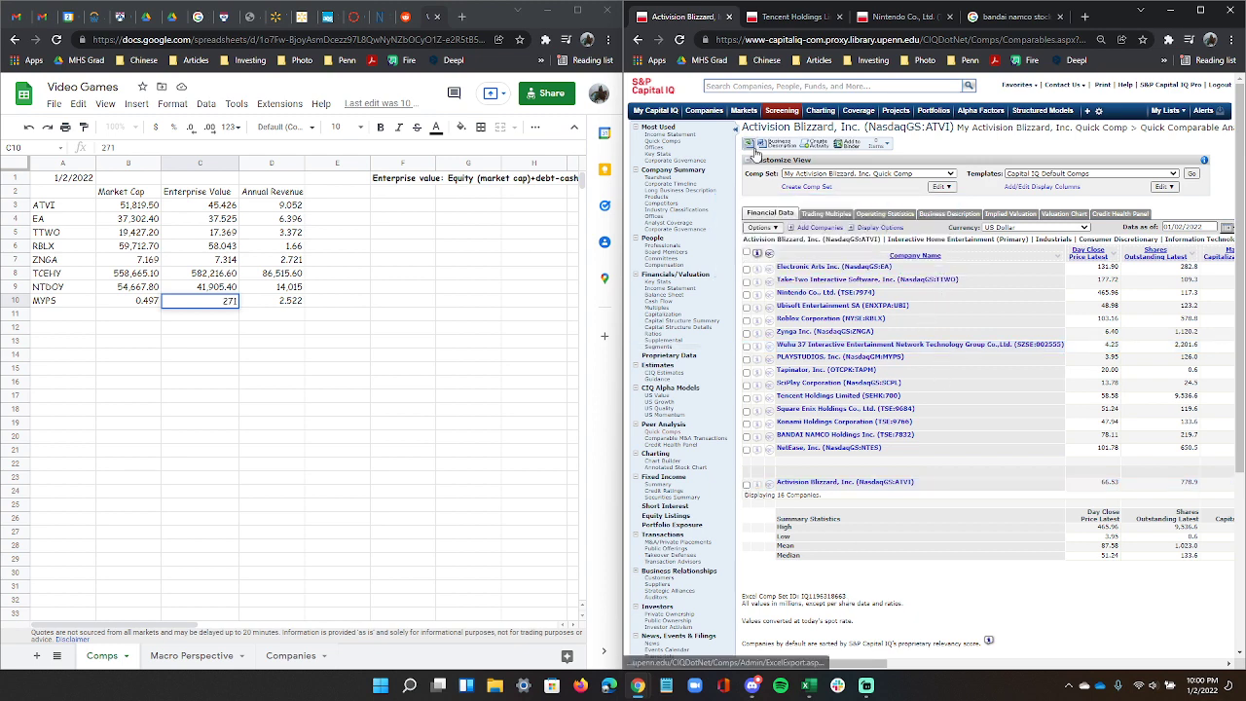
# Export the customised Activision Blizzard comp set to Excel and close the earlier exported workbook without saving its changes.
pyautogui.click(752, 147)
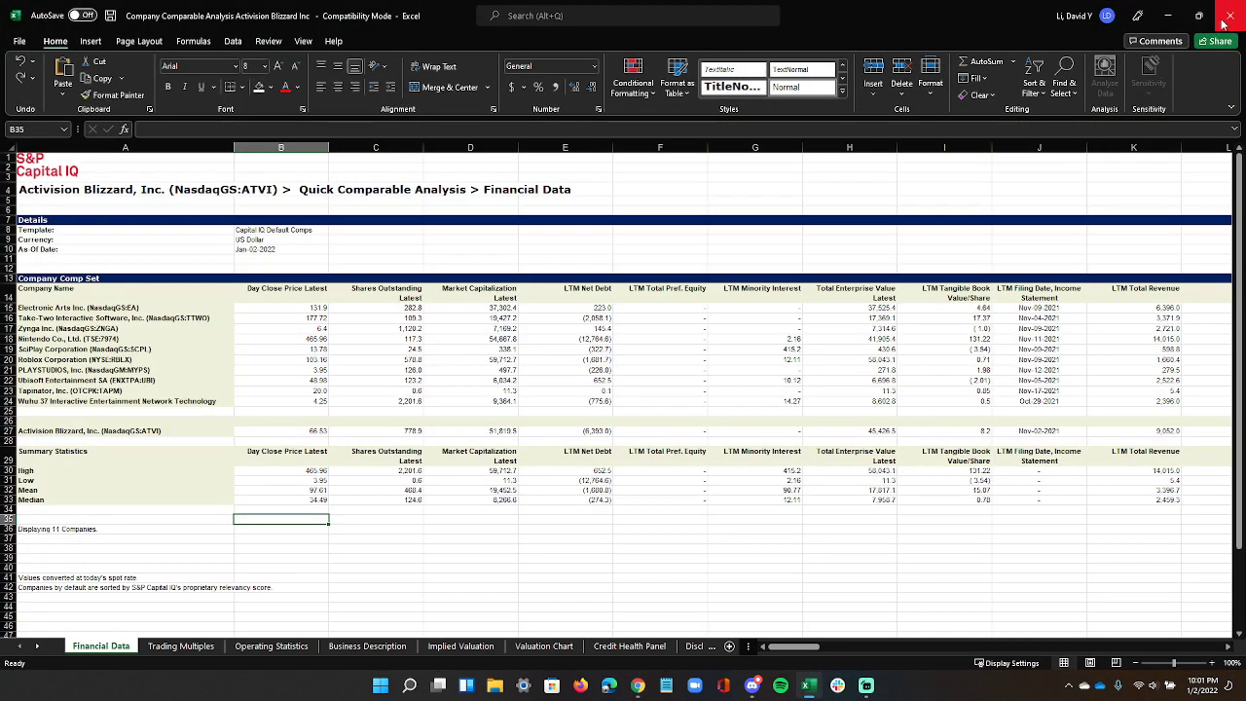
pyautogui.click(1225, 20)
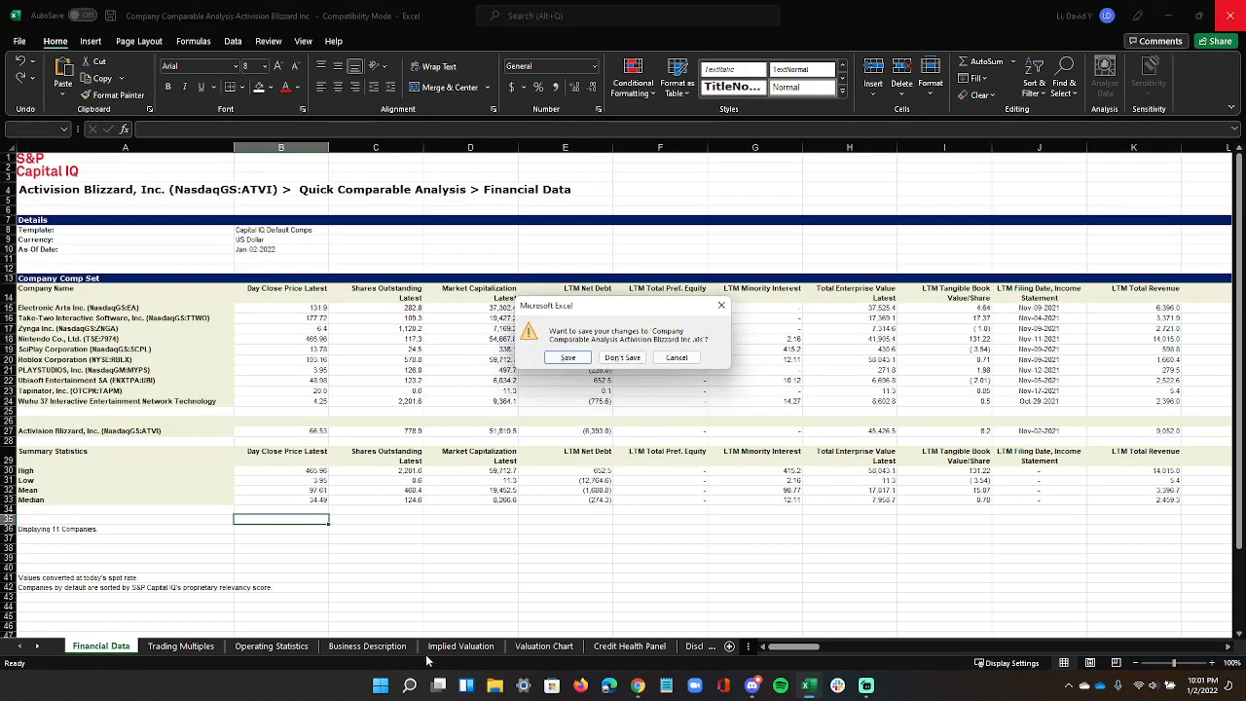
pyautogui.click(622, 359)
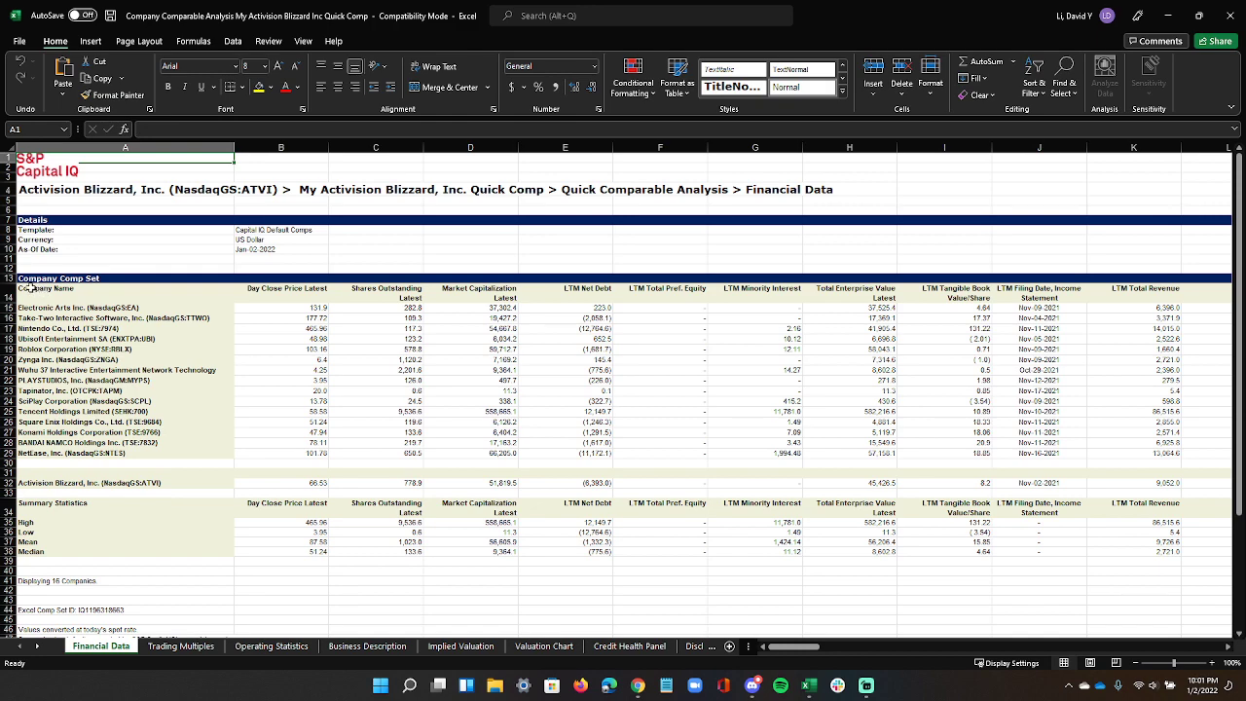
# Check the company list in the new Excel export, then minimize the workbook.
pyautogui.moveTo(35, 289); pyautogui.dragTo(10, 505)
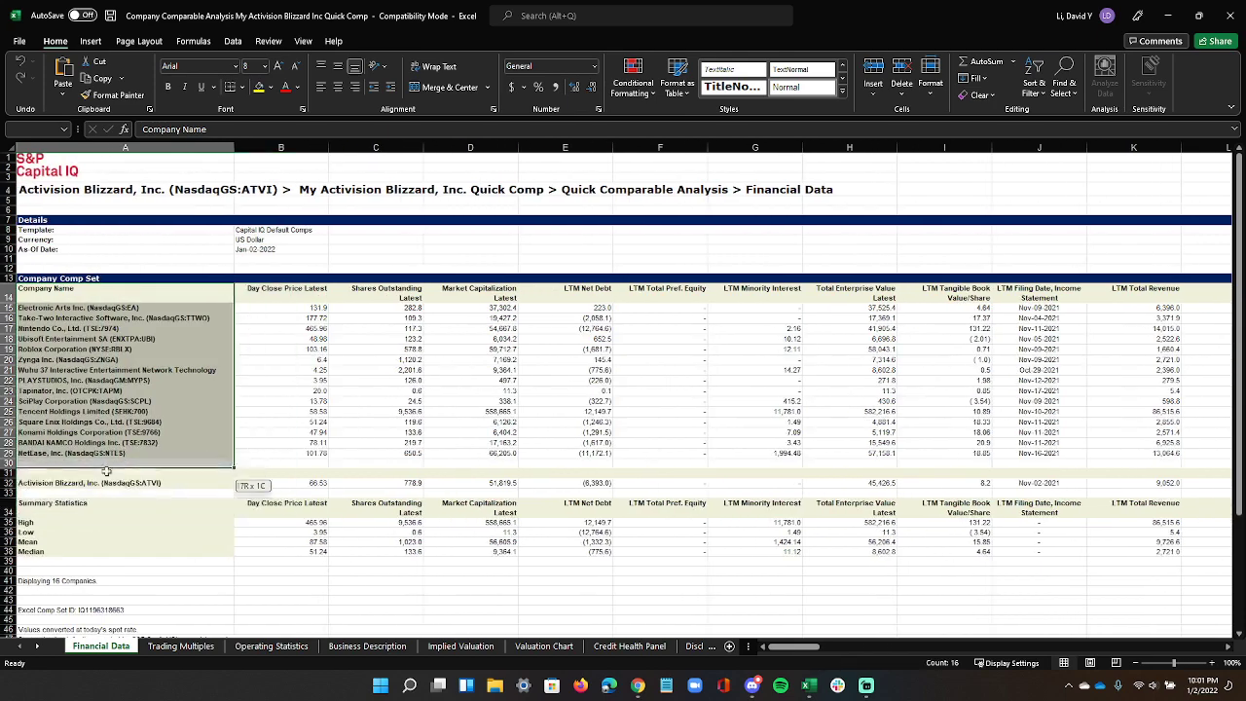
pyautogui.click(242, 389)
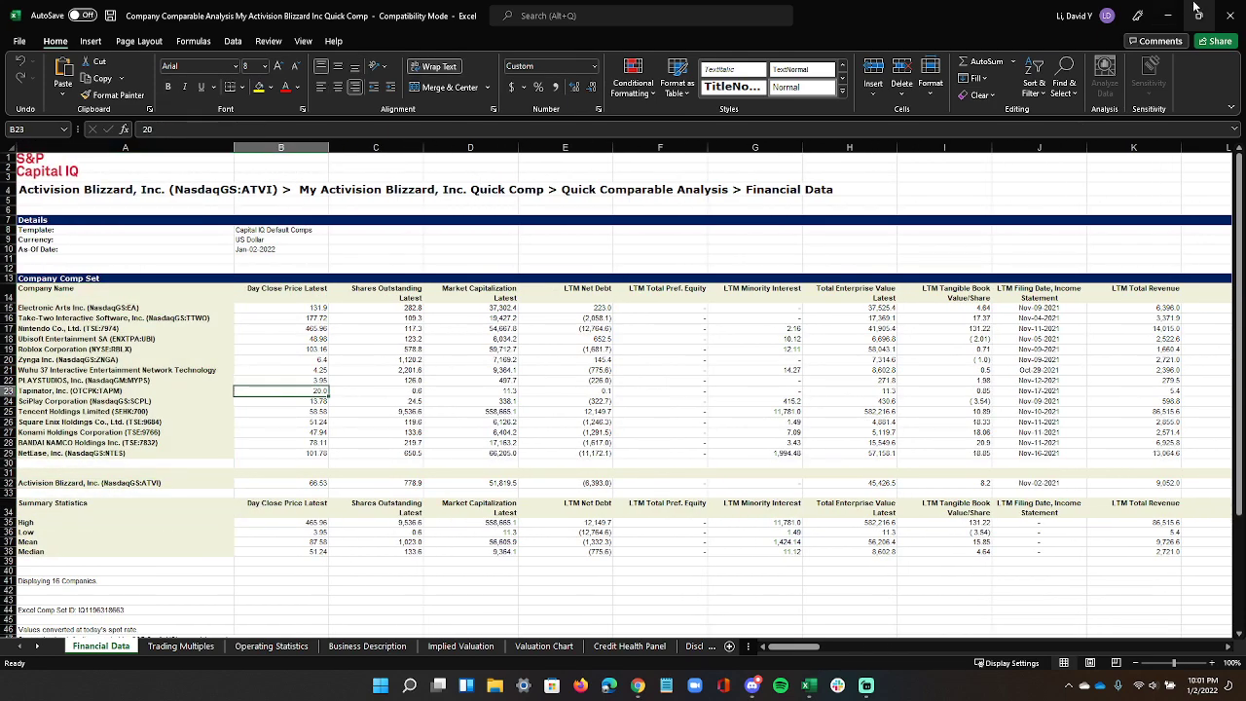
pyautogui.click(1168, 15)
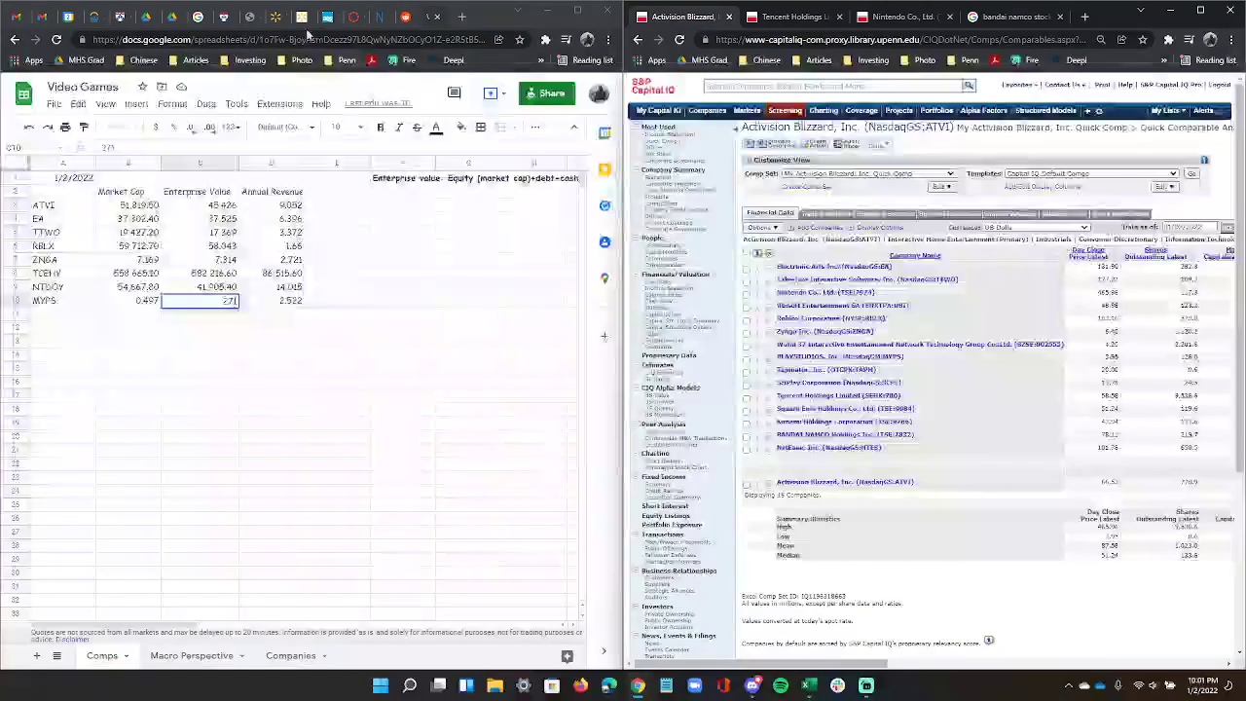
# Upload the exported comparable analysis workbook from Downloads to the Sector Analysis folder under Personal Finance in Google Drive.
pyautogui.click(148, 18)
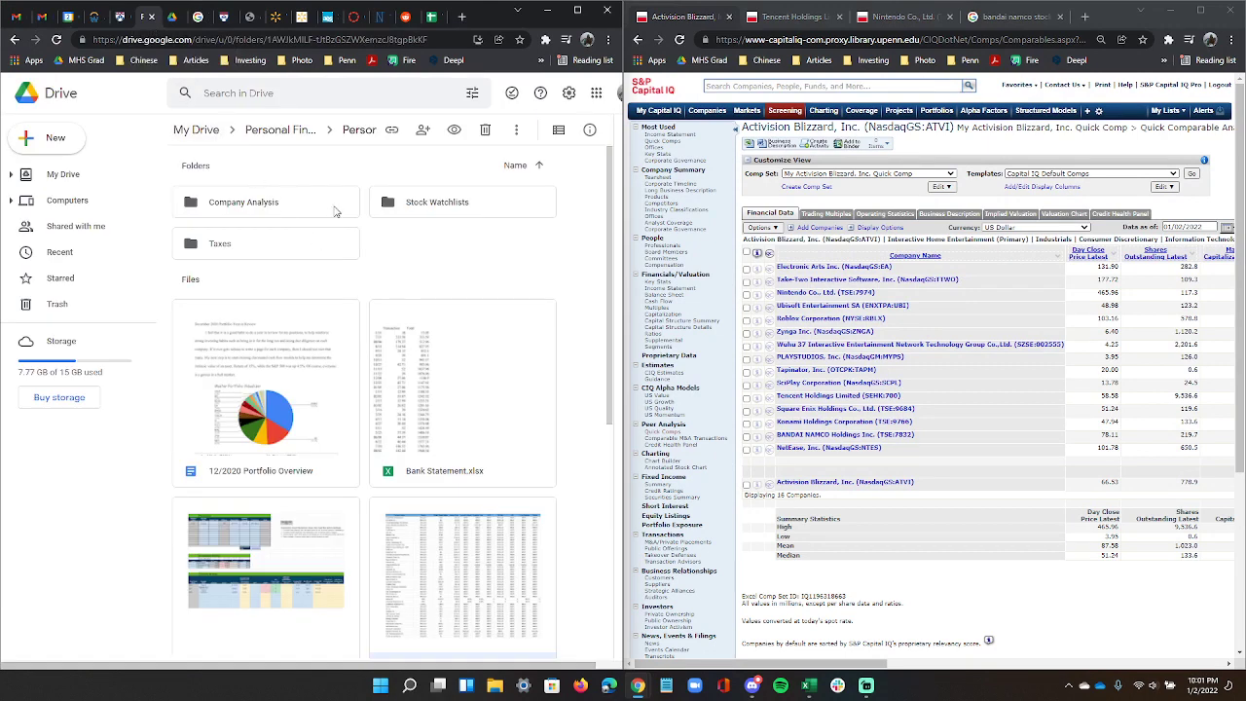
pyautogui.click(285, 131)
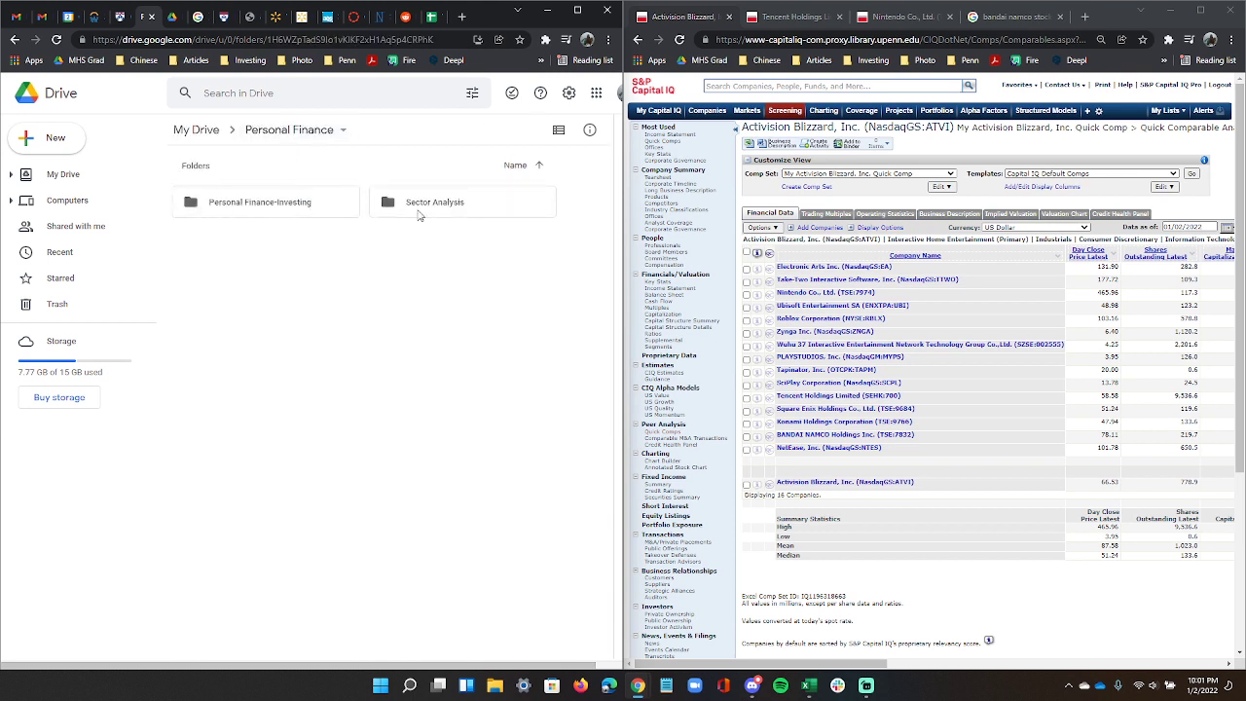
pyautogui.doubleClick(418, 216)
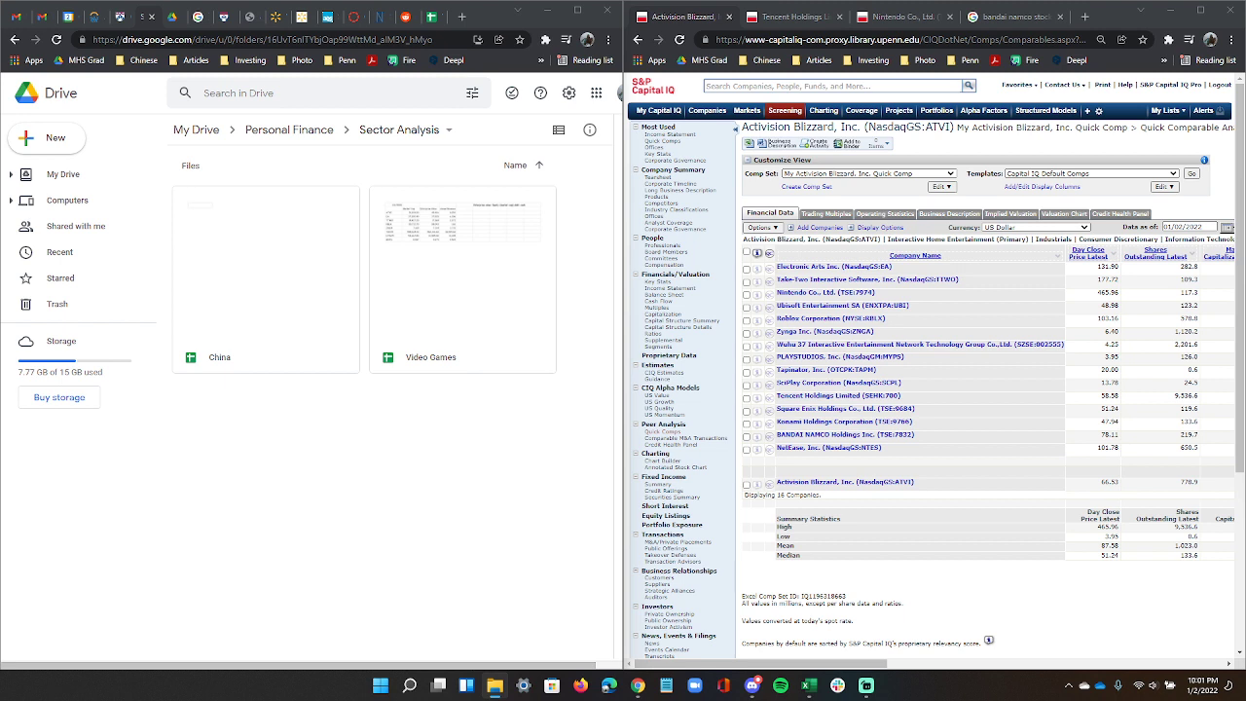
pyautogui.moveTo(1081, 255); pyautogui.dragTo(390, 479)
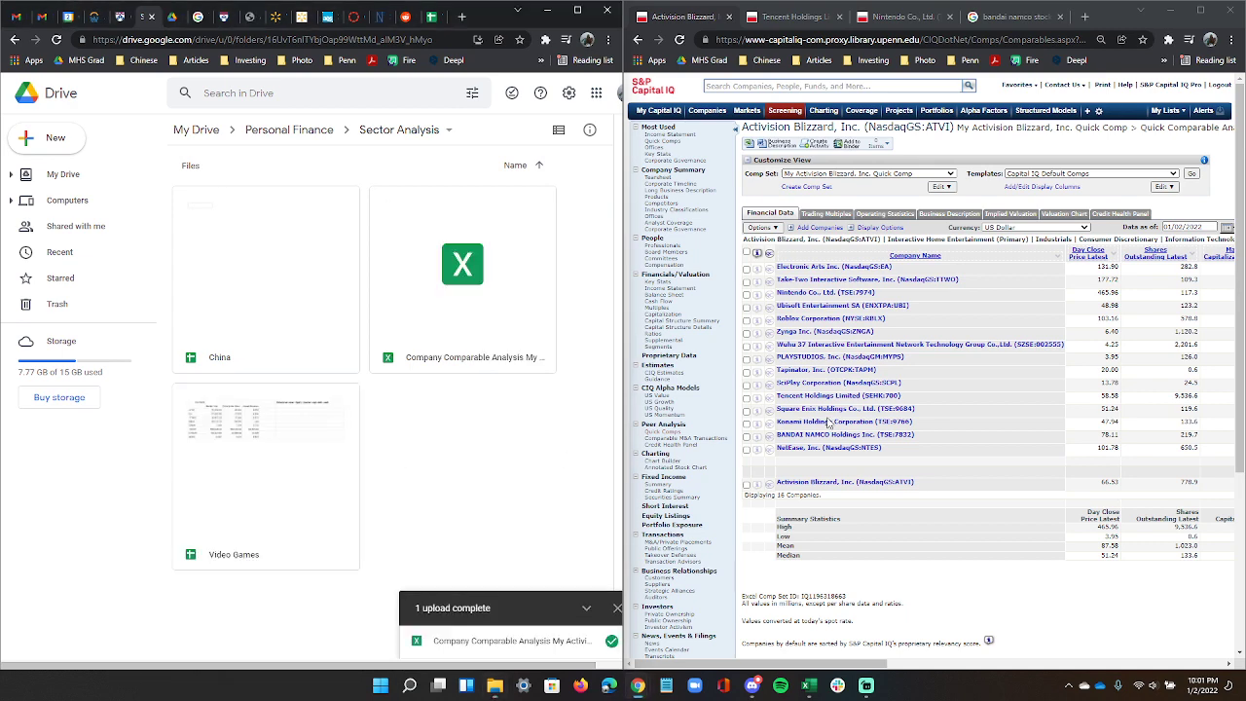
# Open the uploaded Company Comparable Analysis workbook in Google Sheets, closing the duplicate Video Games spreadsheet opened by mistake.
pyautogui.doubleClick(261, 488)
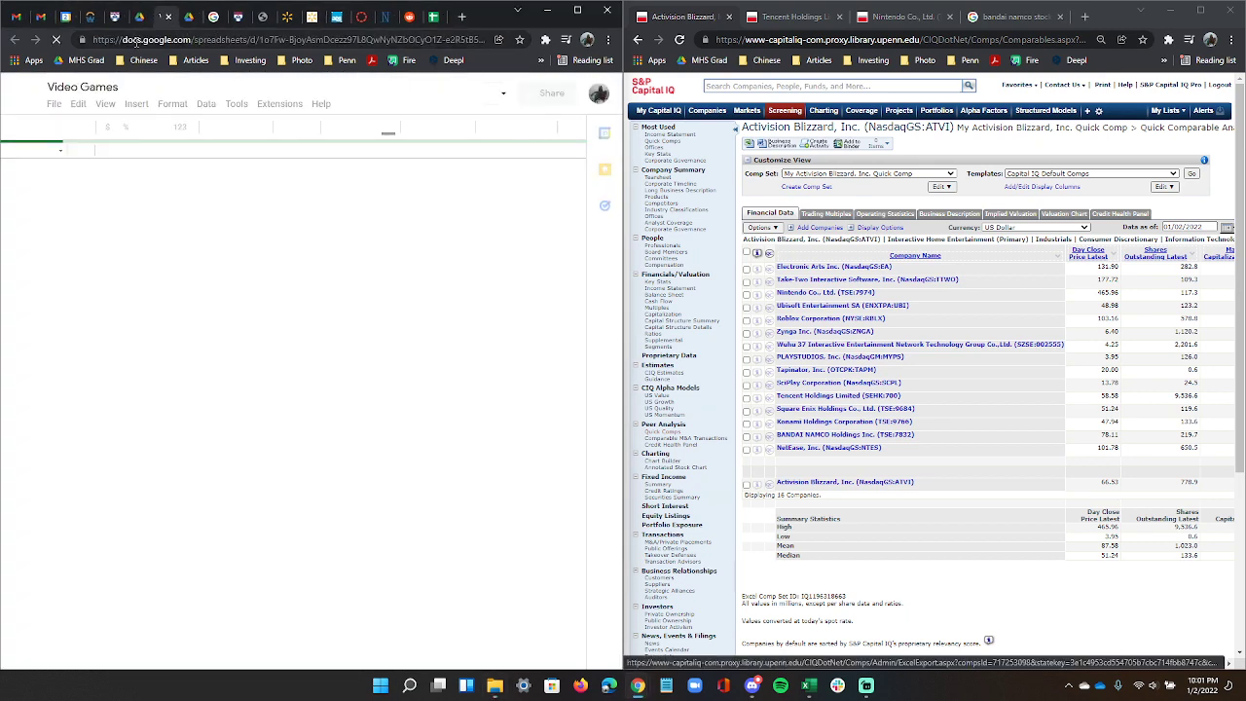
pyautogui.click(168, 17)
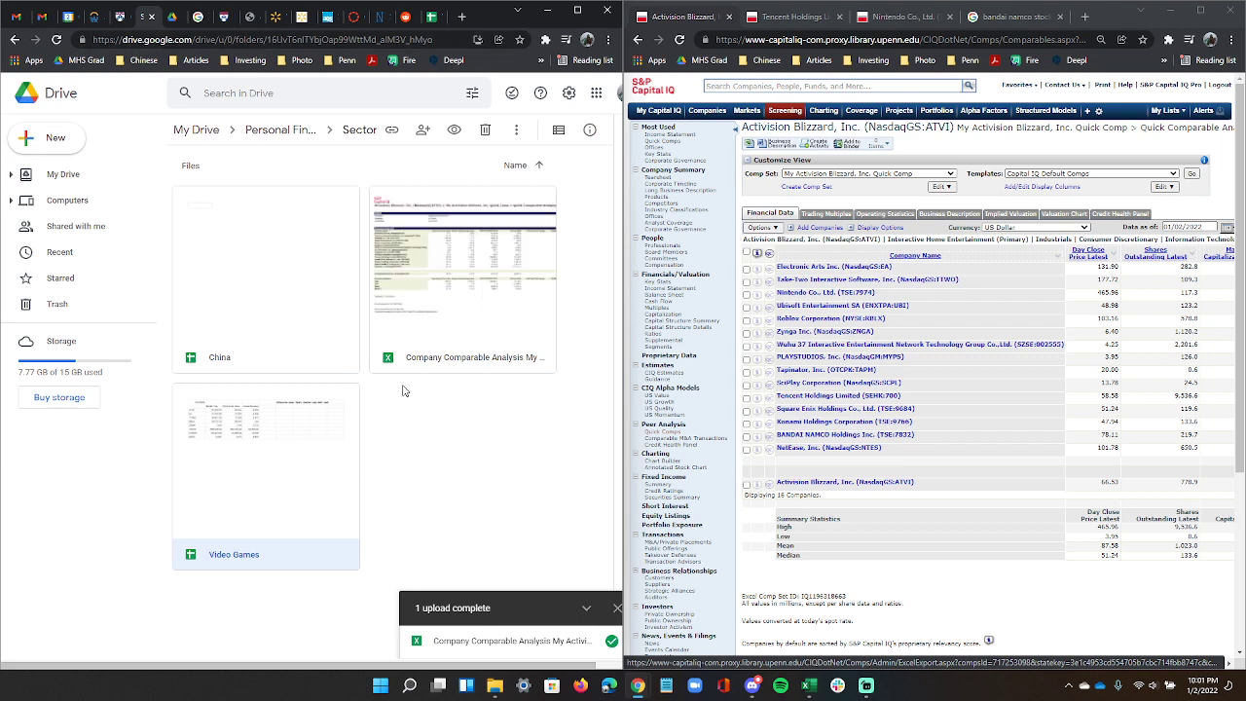
pyautogui.doubleClick(460, 301)
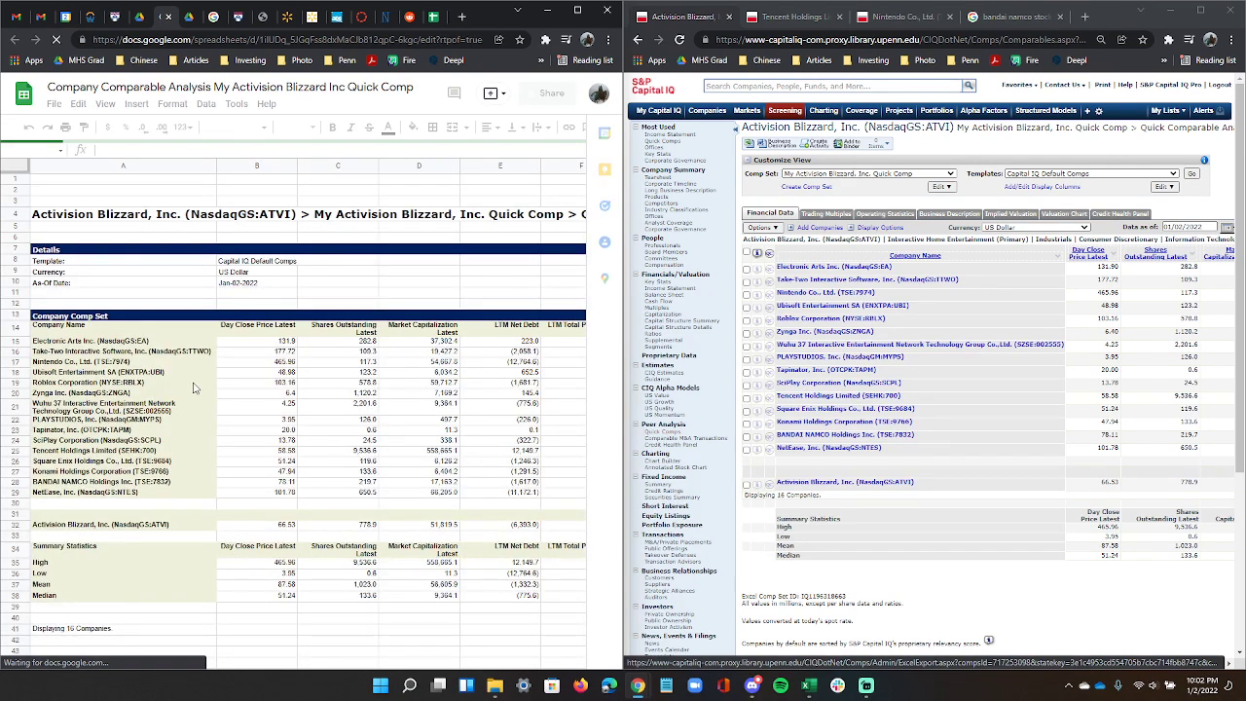
pyautogui.scroll(-6, 194, 409)
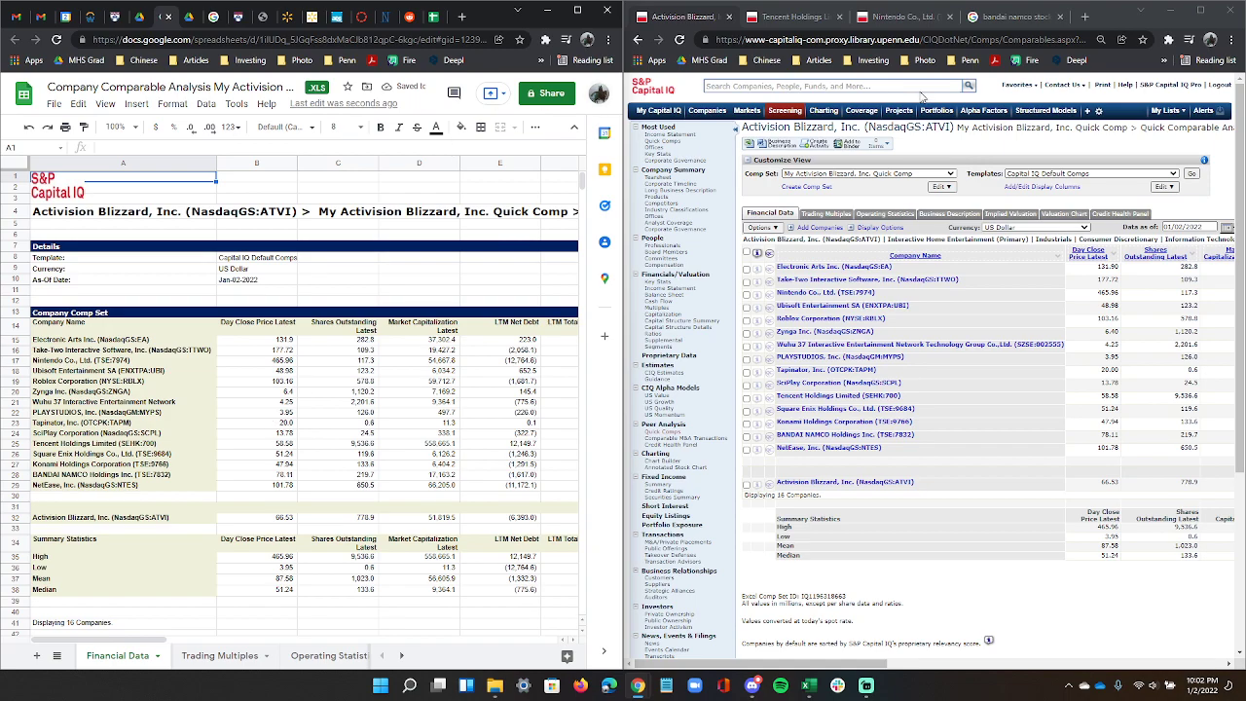
# Close the Capital IQ browser window and maximize the window containing the spreadsheets.
pyautogui.moveTo(900, 113)
pyautogui.click(1234, 9)
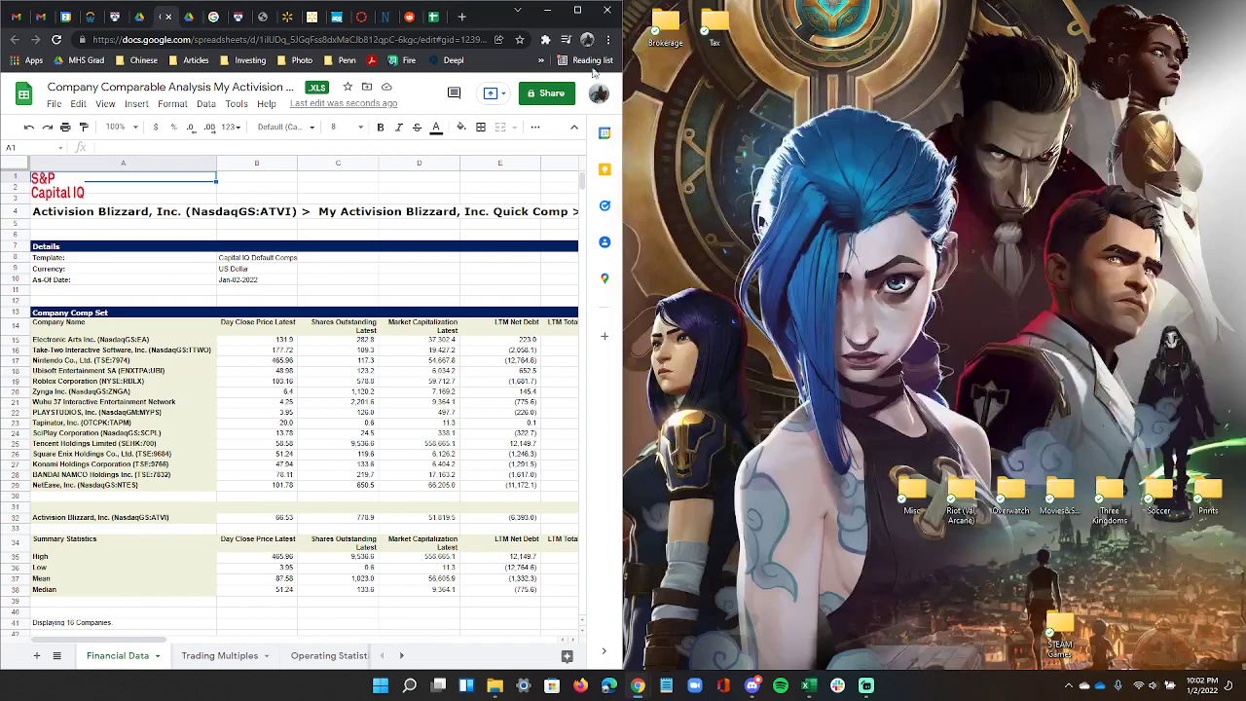
pyautogui.click(578, 9)
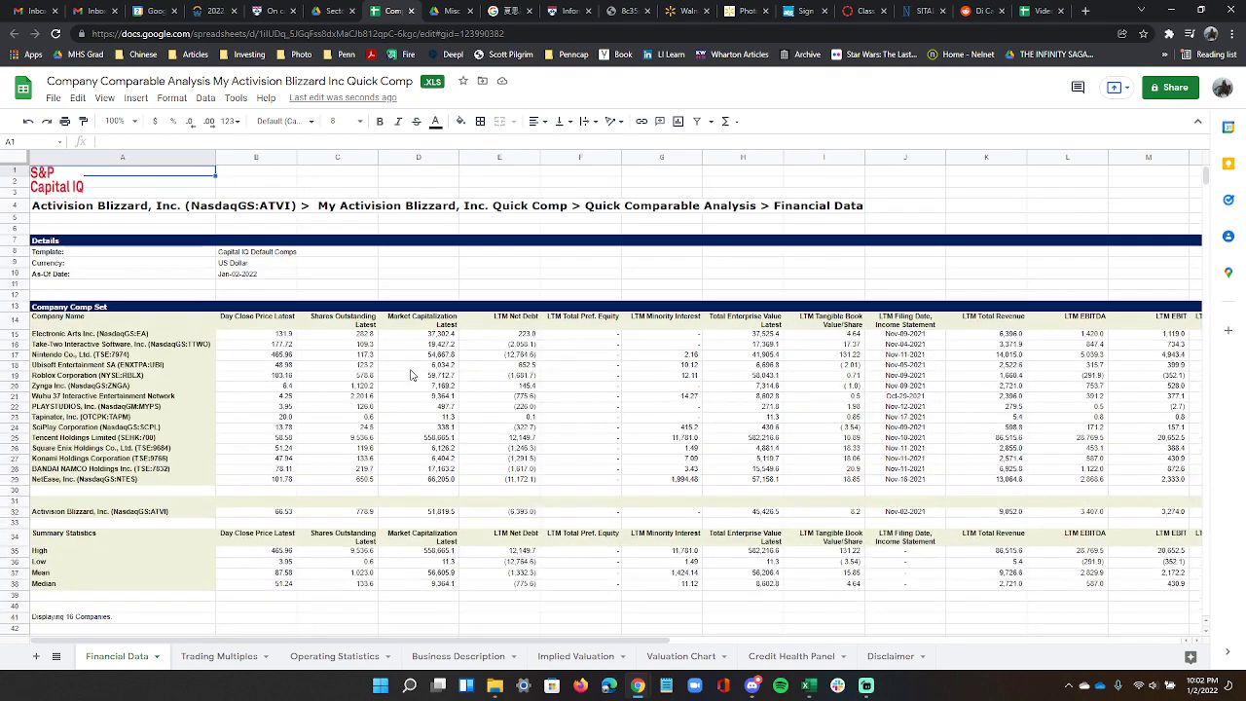
pyautogui.click(1085, 11)
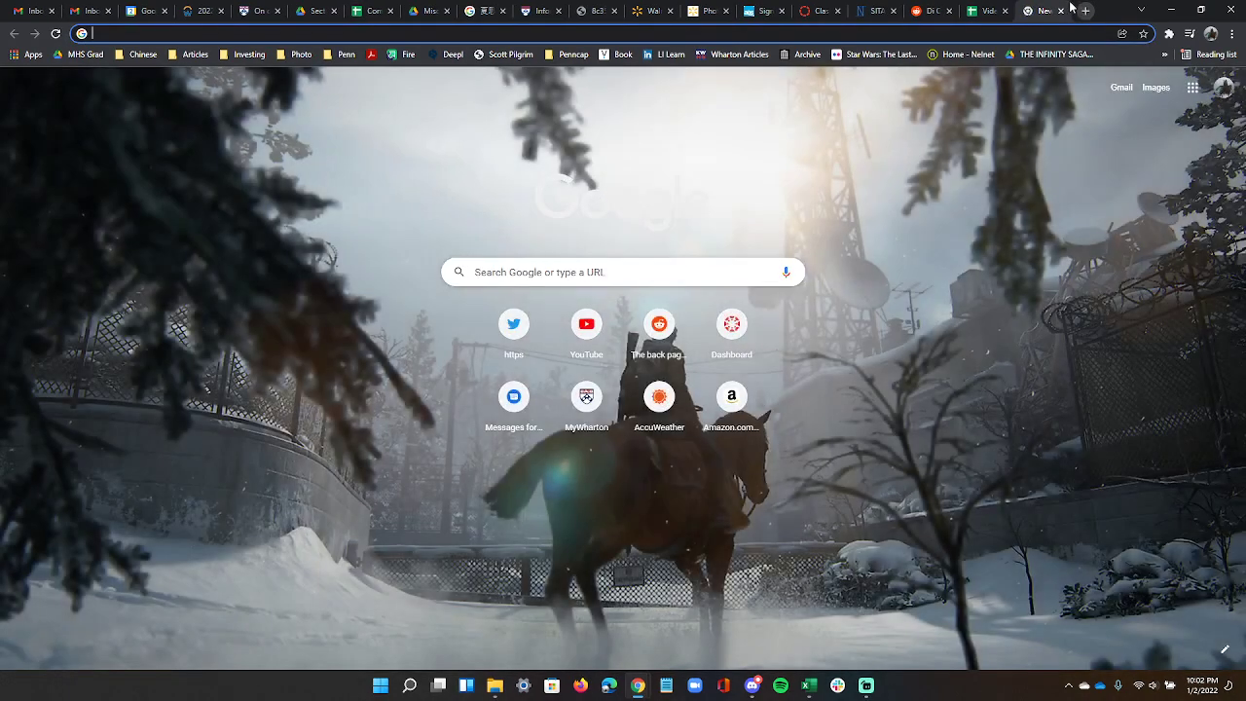
pyautogui.click(1061, 11)
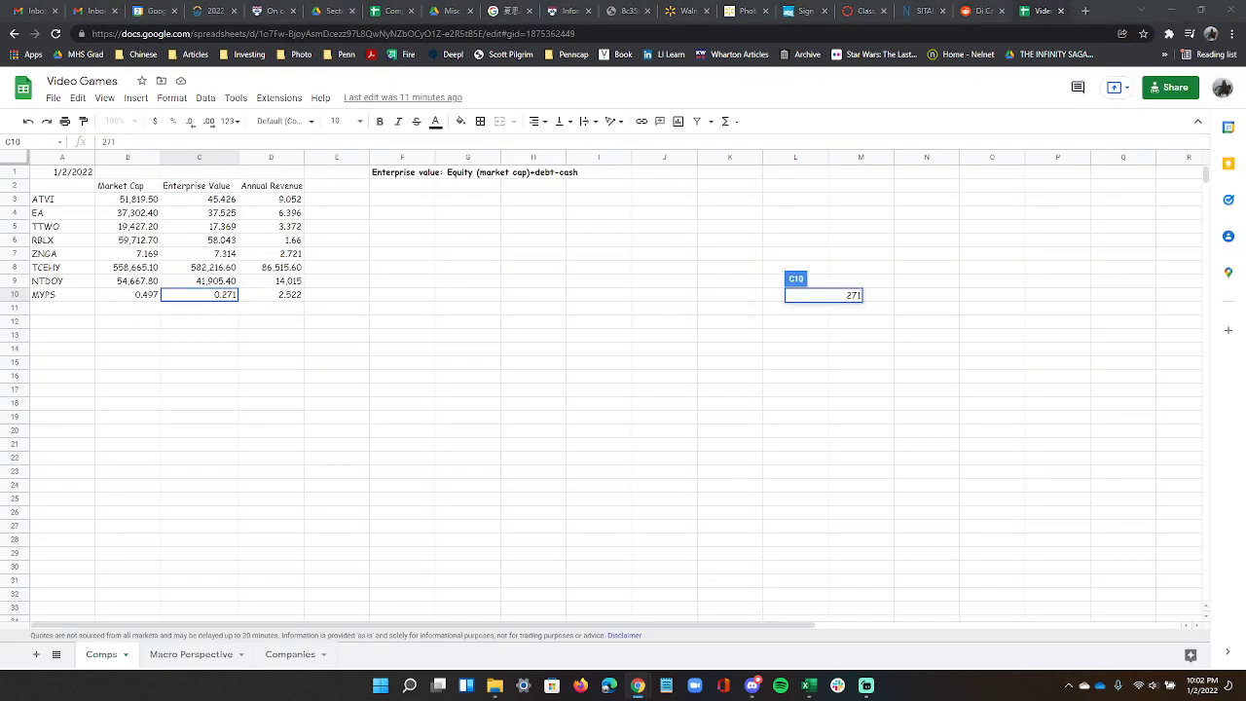
# Commit 271 as the MYPS enterprise value in the Video Games spreadsheet and move the Comps sheet after Companies.
pyautogui.click(521, 341)
pyautogui.click(378, 417)
pyautogui.click(263, 335)
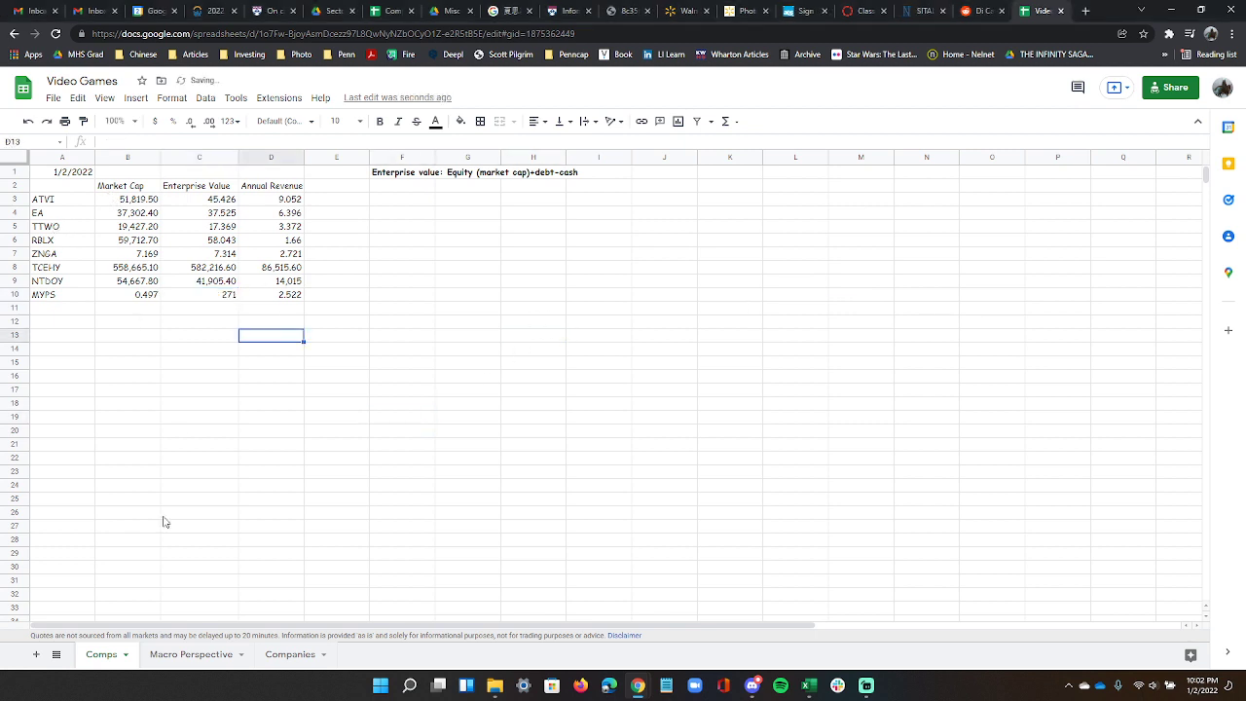
pyautogui.moveTo(117, 662); pyautogui.dragTo(282, 664)
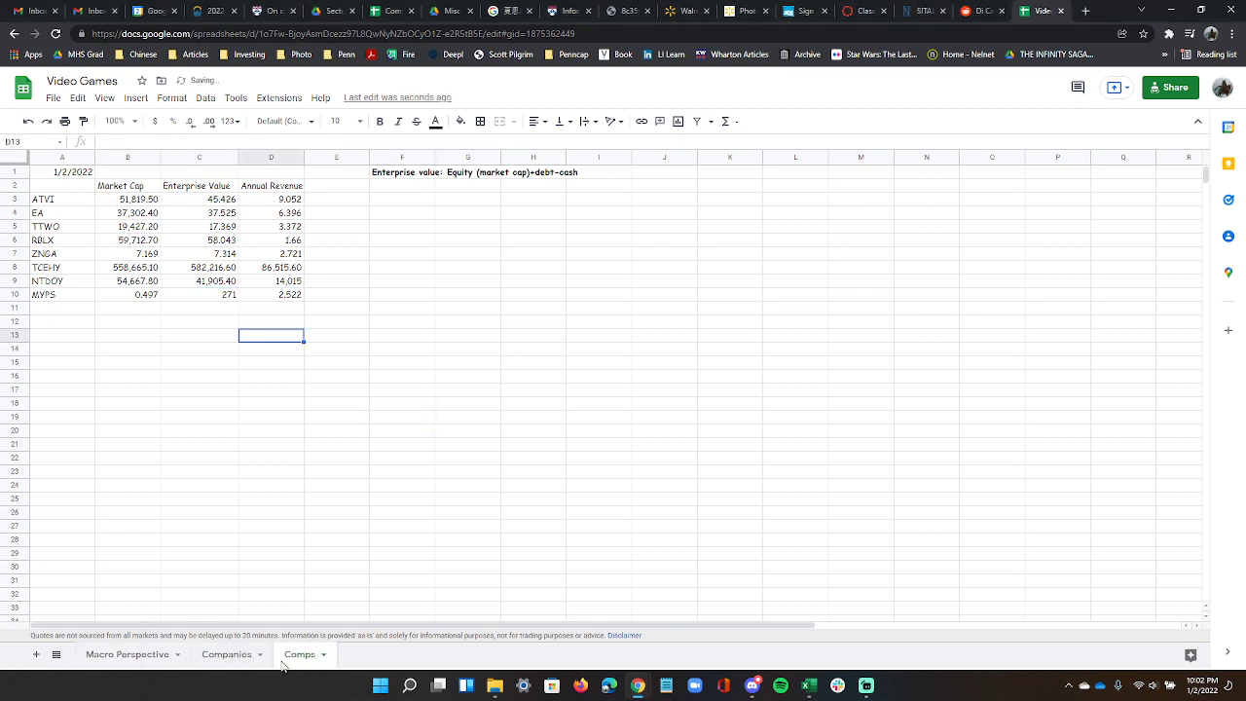
# Open the Macro Perspective sheet and look through its notes on publishers, distribution, e-sports and media.
pyautogui.click(96, 656)
pyautogui.click(982, 10)
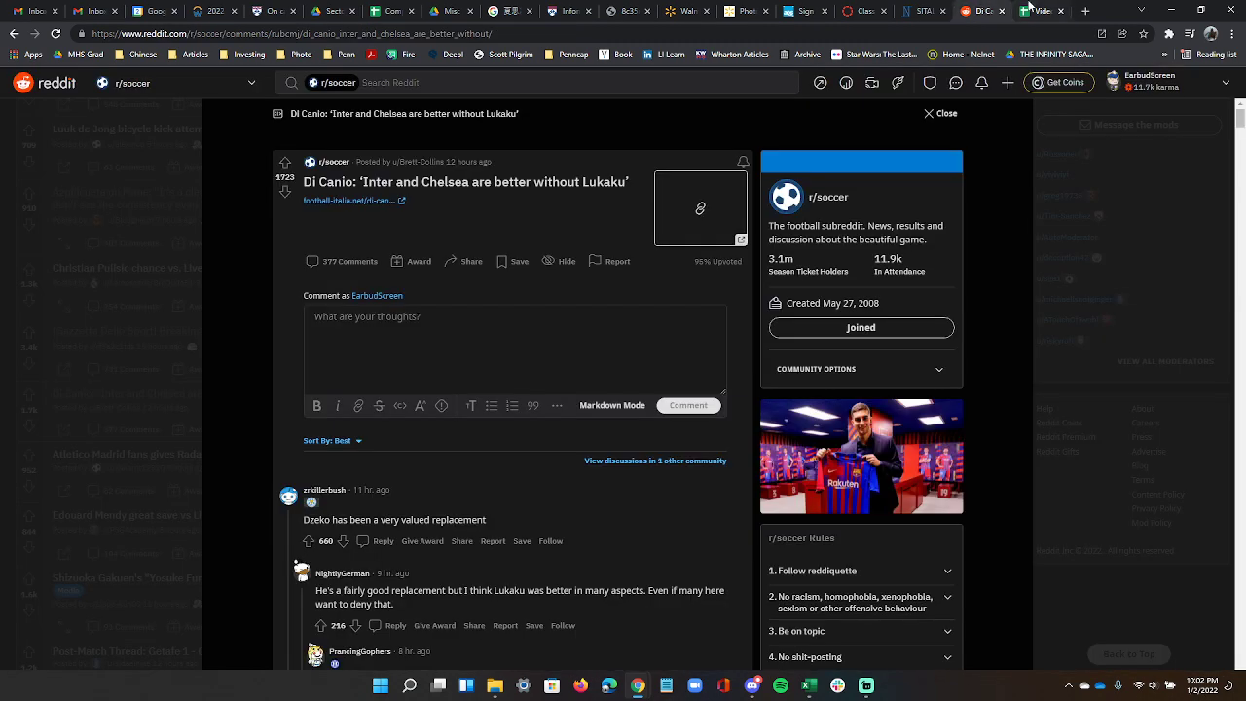
pyautogui.click(1029, 8)
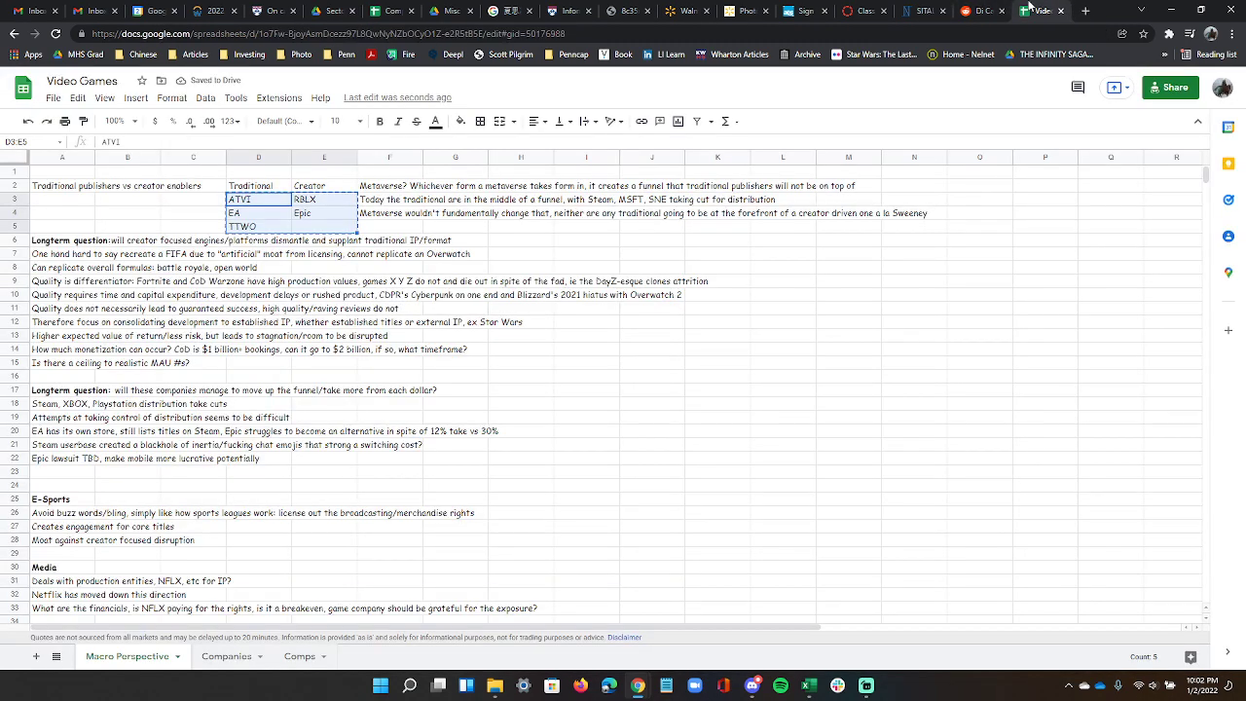
pyautogui.click(855, 277)
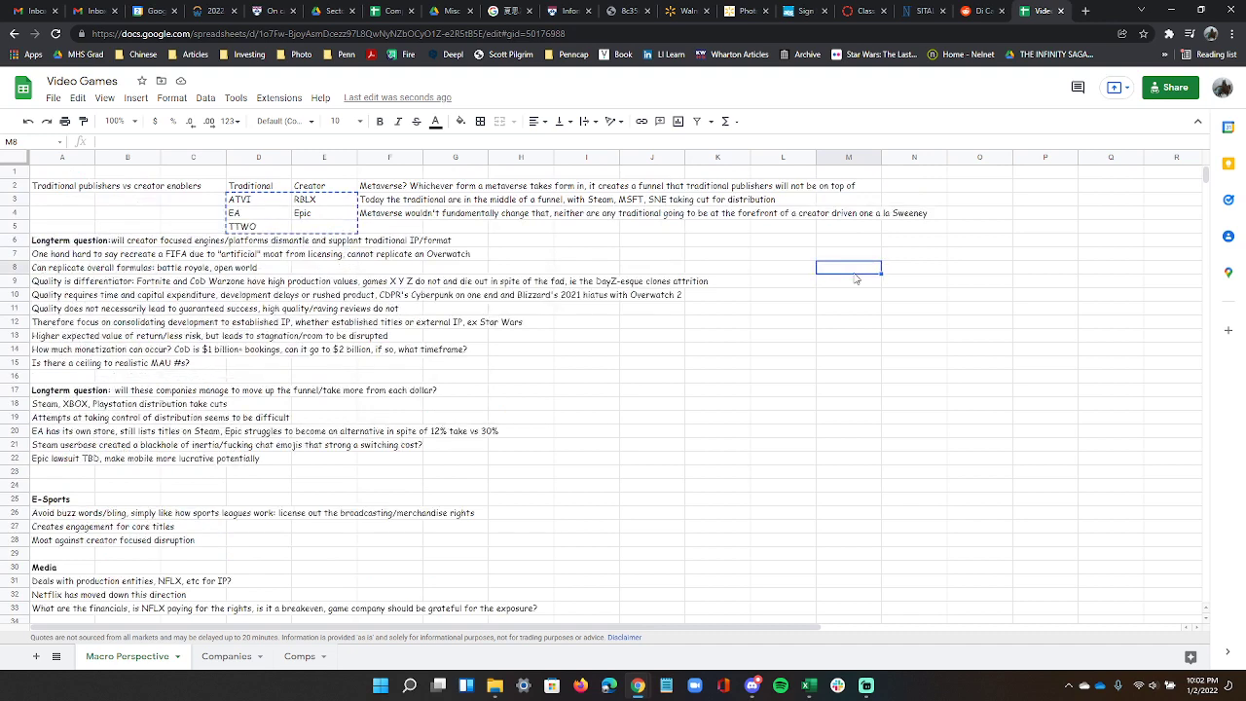
pyautogui.click(784, 348)
pyautogui.scroll(-1, 837, 296)
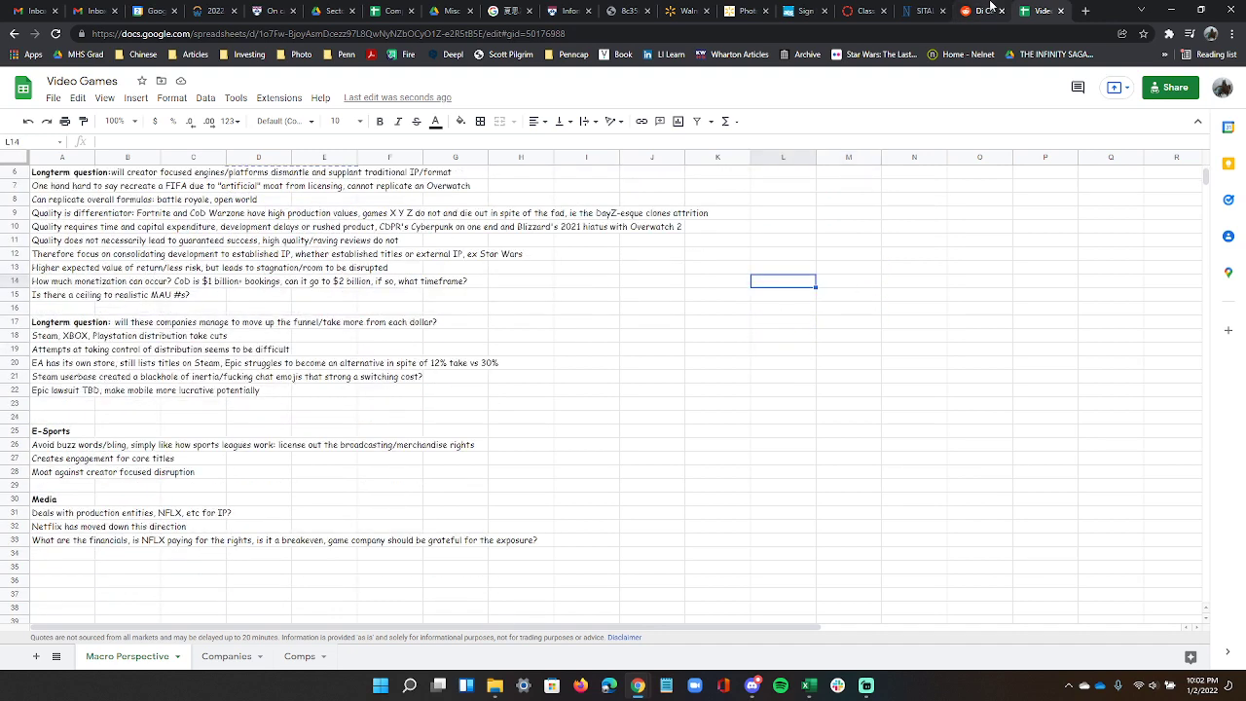
# Detach the Video Games spreadsheet into its own browser window and arrange it side by side with the comparable analysis workbook.
pyautogui.moveTo(1040, 8)
pyautogui.mouseDown()
pyautogui.moveTo(1035, 74)
pyautogui.moveTo(1037, 10)
pyautogui.mouseUp()
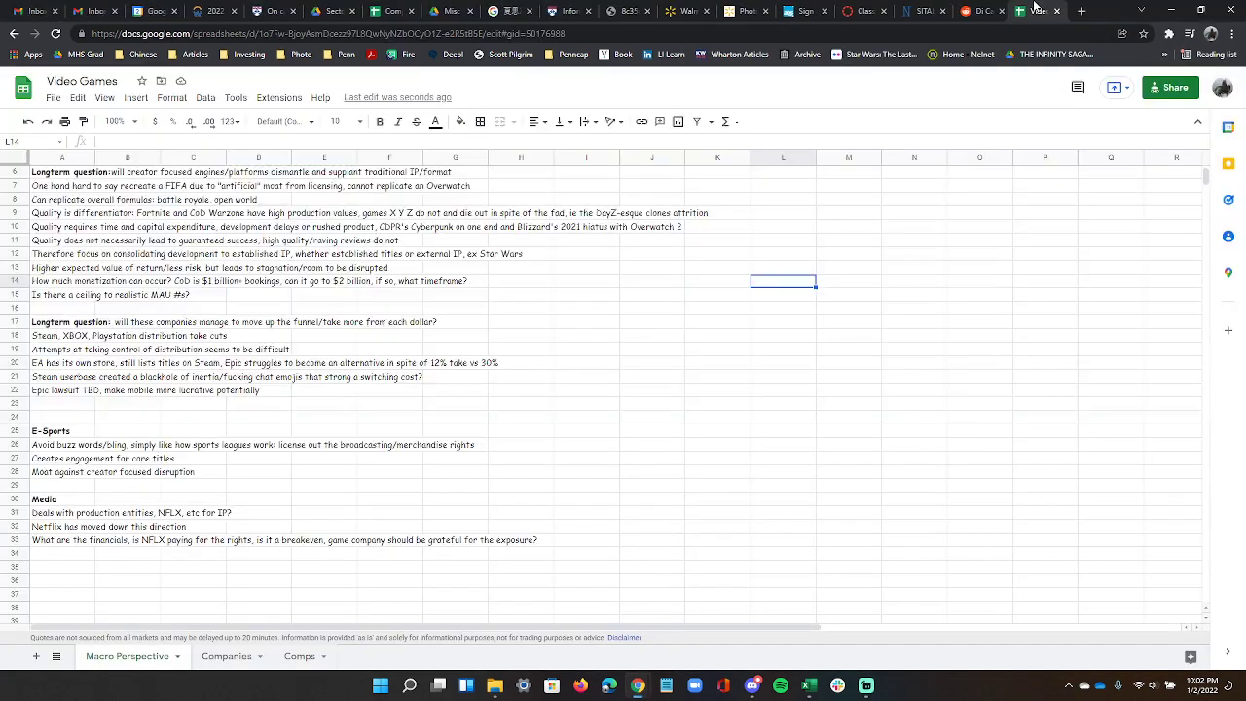
pyautogui.moveTo(394, 11); pyautogui.dragTo(1040, 137)
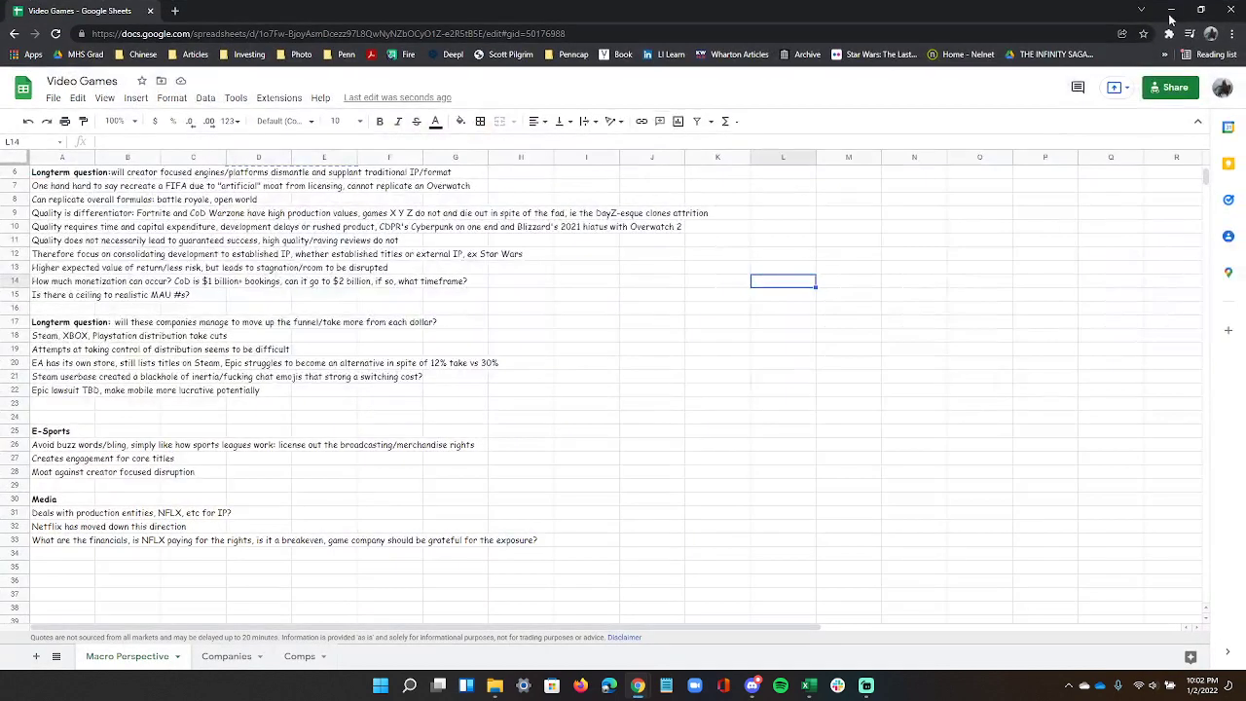
pyautogui.moveTo(1196, 13)
pyautogui.click(1079, 45)
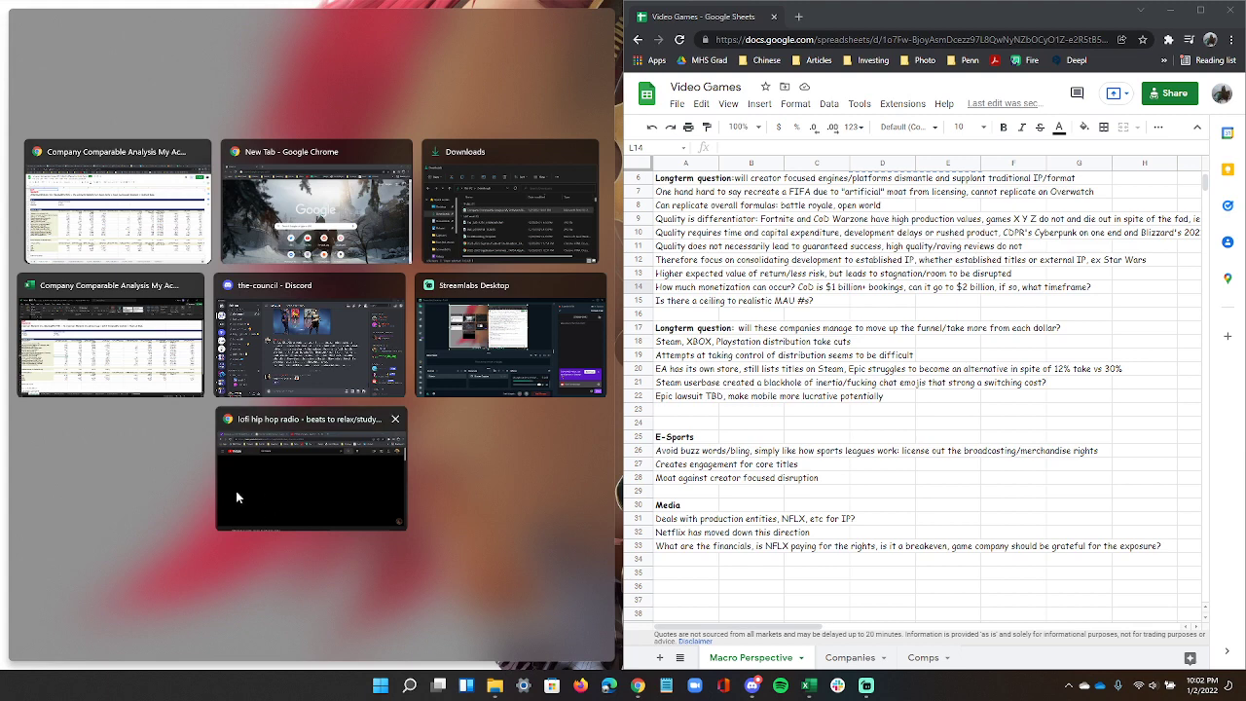
pyautogui.click(81, 243)
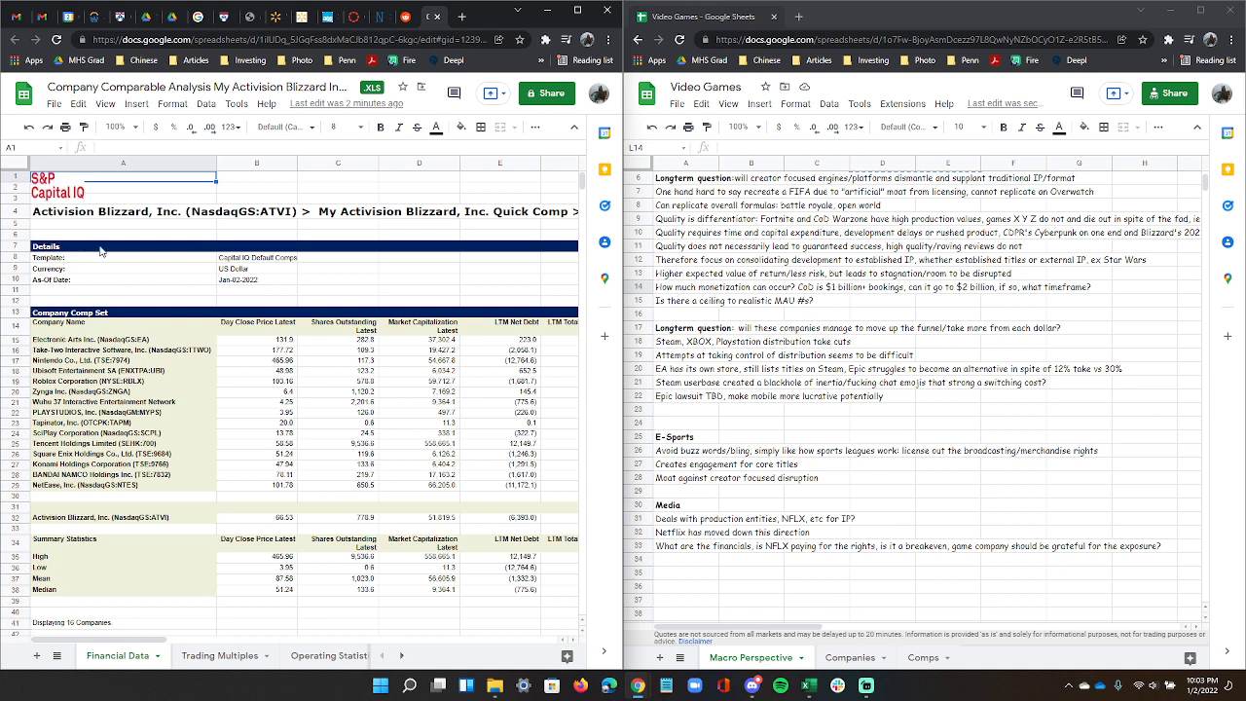
pyautogui.scroll(-1, 180, 452)
pyautogui.scroll(1, 200, 436)
pyautogui.click(105, 103)
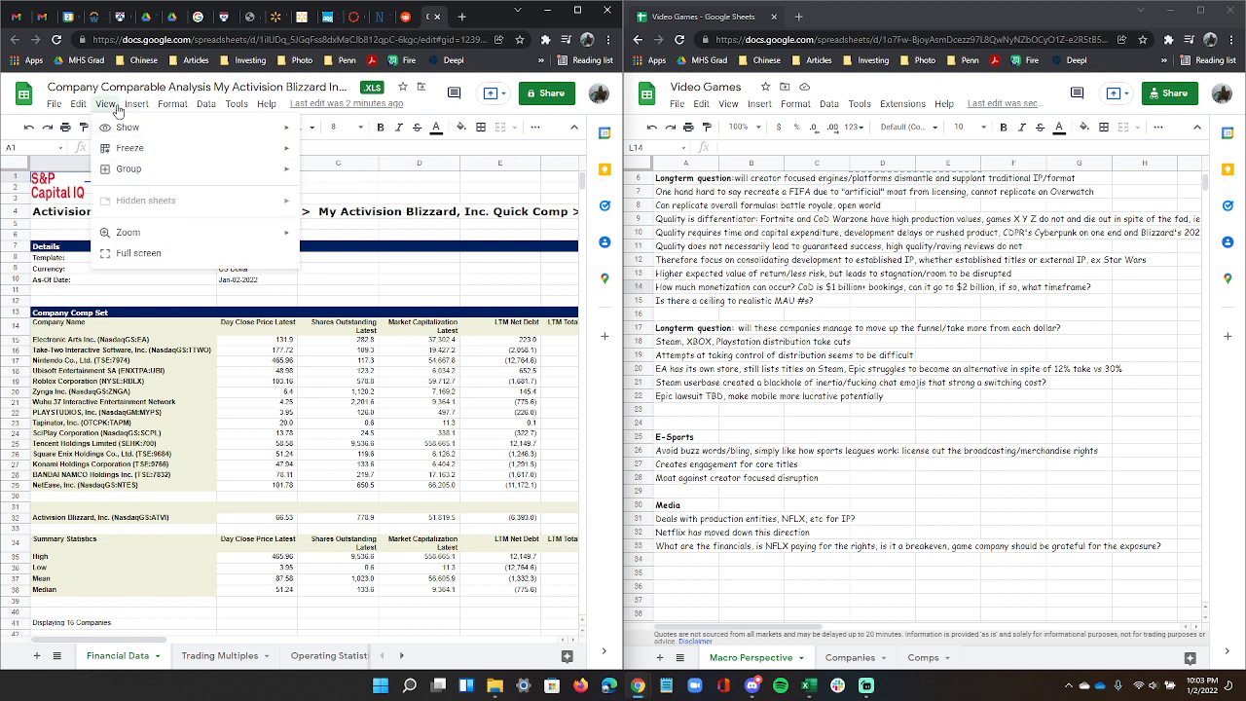
pyautogui.click(514, 393)
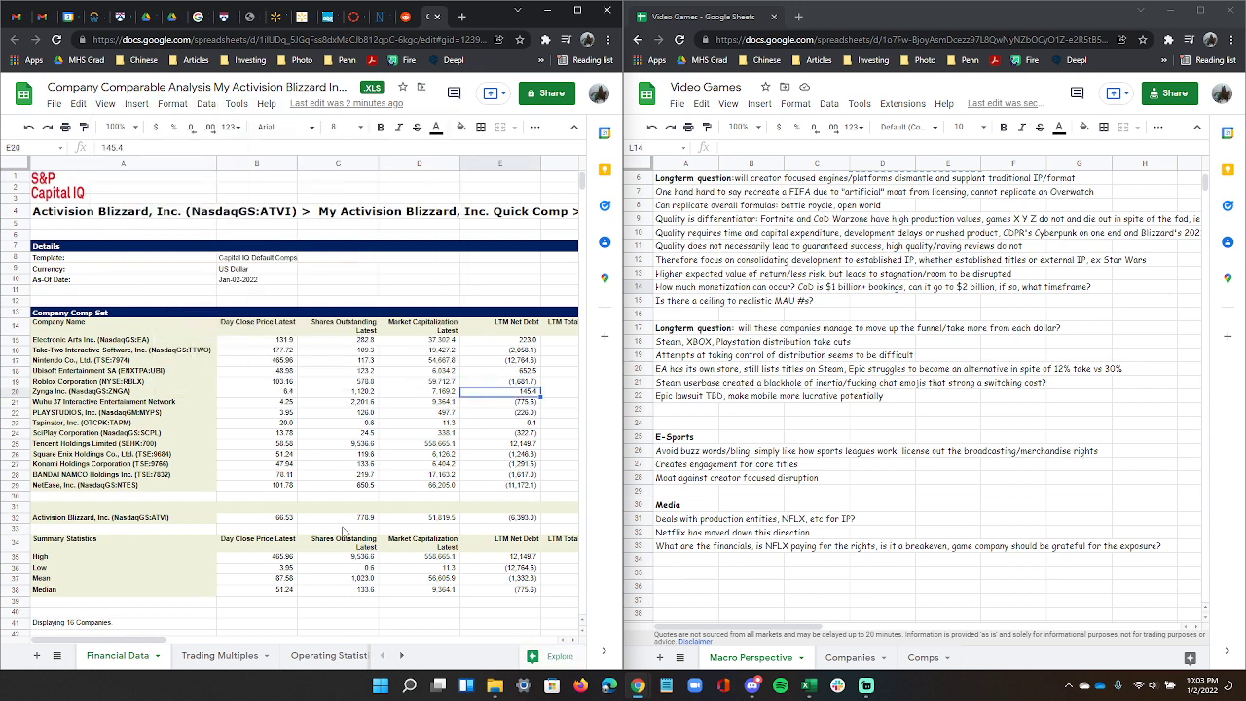
# Move the Activision Blizzard data A32:Q32 to row 30 directly below NetEase, accepting conversion of the file to XLSX.
pyautogui.scroll(-2, 268, 550)
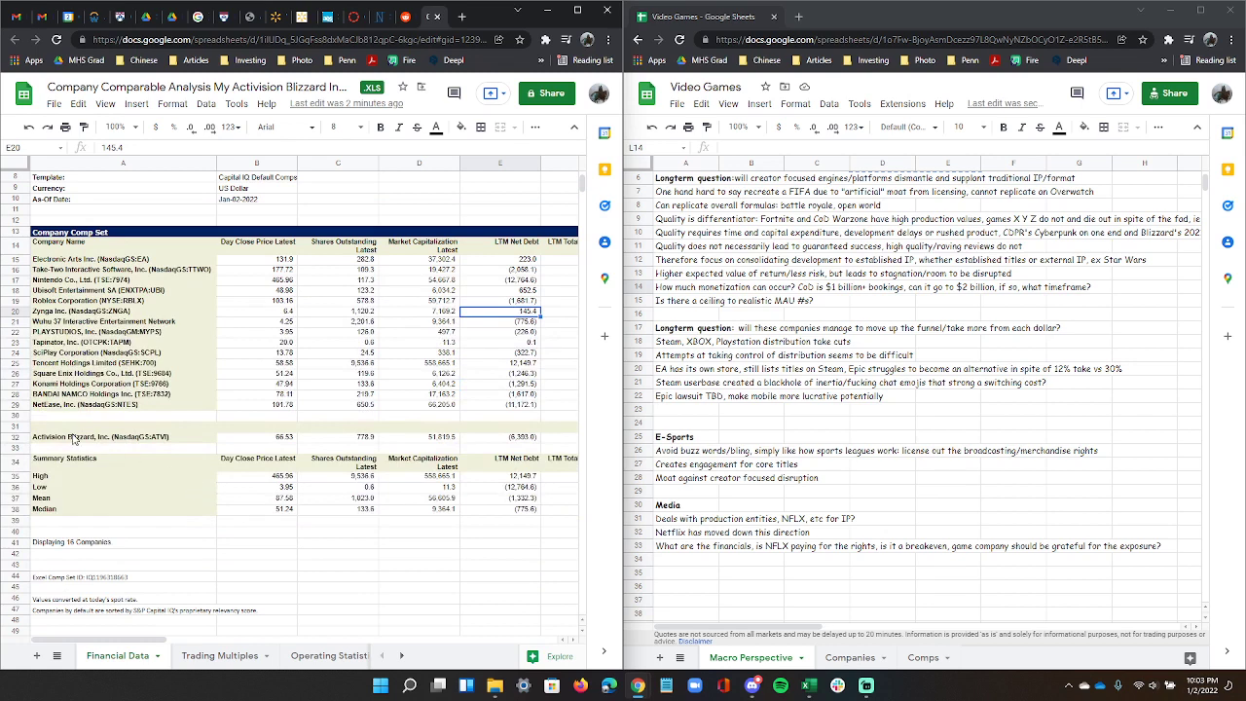
pyautogui.moveTo(78, 438); pyautogui.dragTo(137, 445)
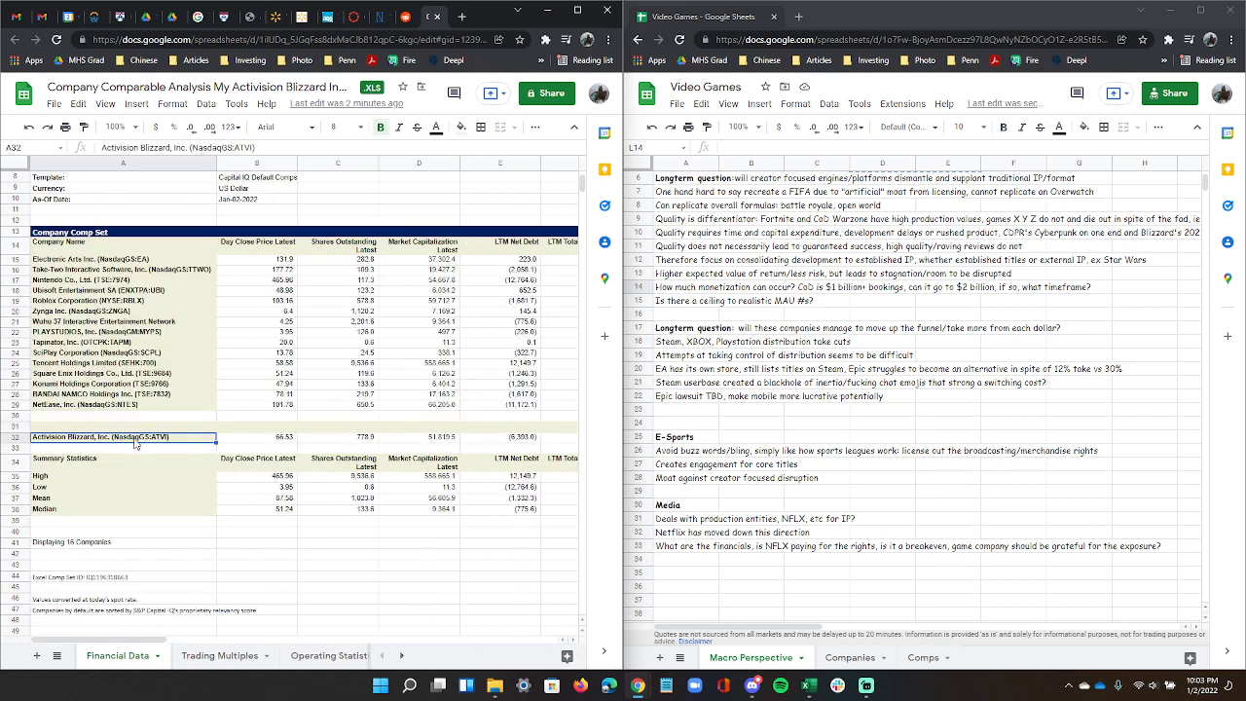
pyautogui.hotkey('ctrl', 'shift', 'Right')
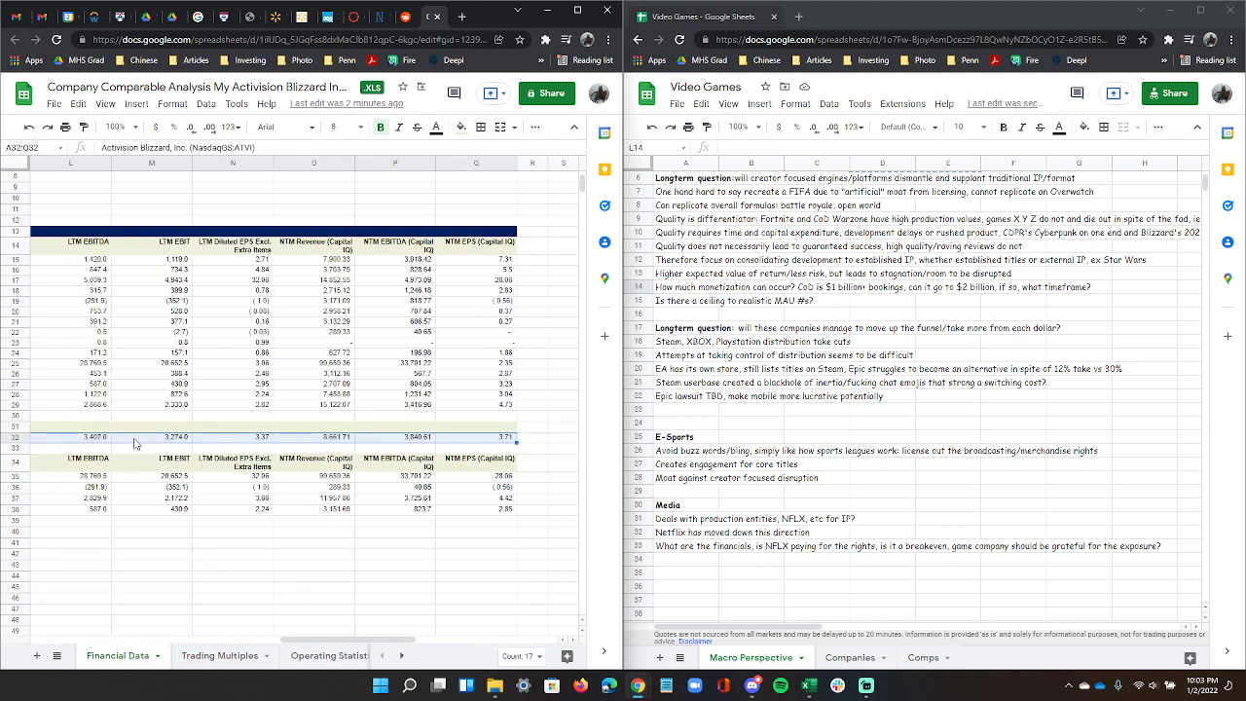
pyautogui.moveTo(122, 433); pyautogui.dragTo(125, 420)
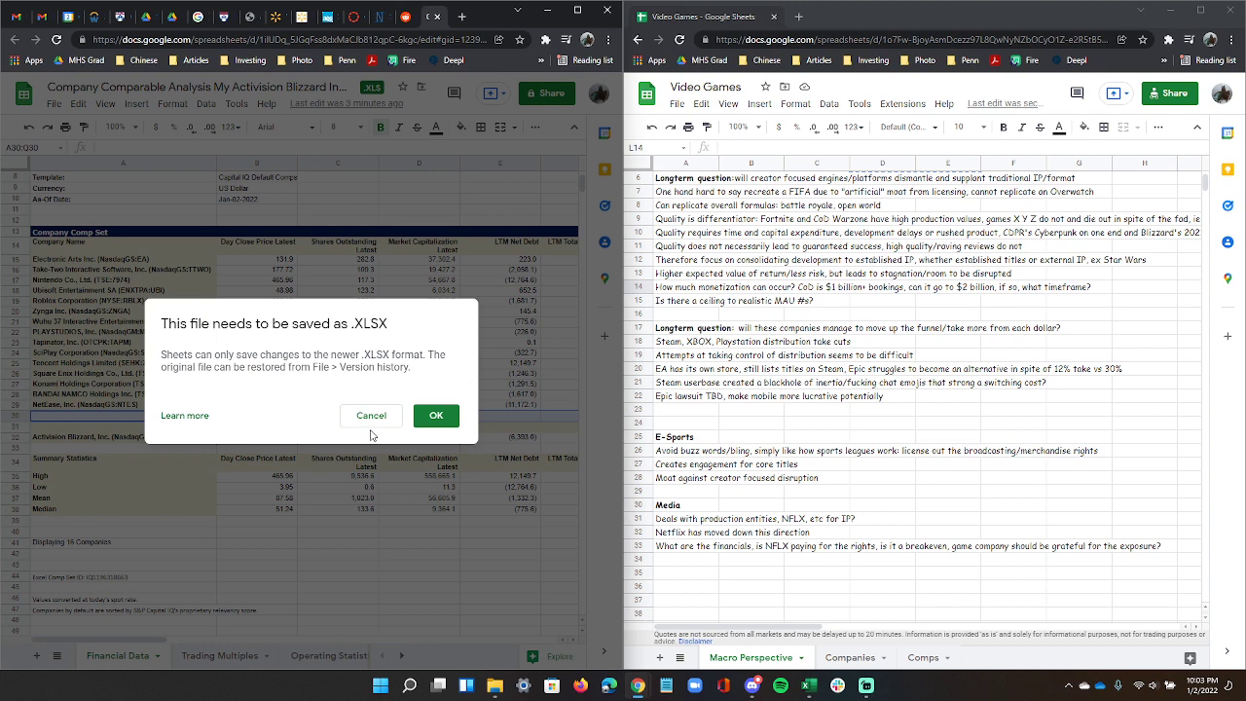
pyautogui.click(434, 420)
pyautogui.click(238, 438)
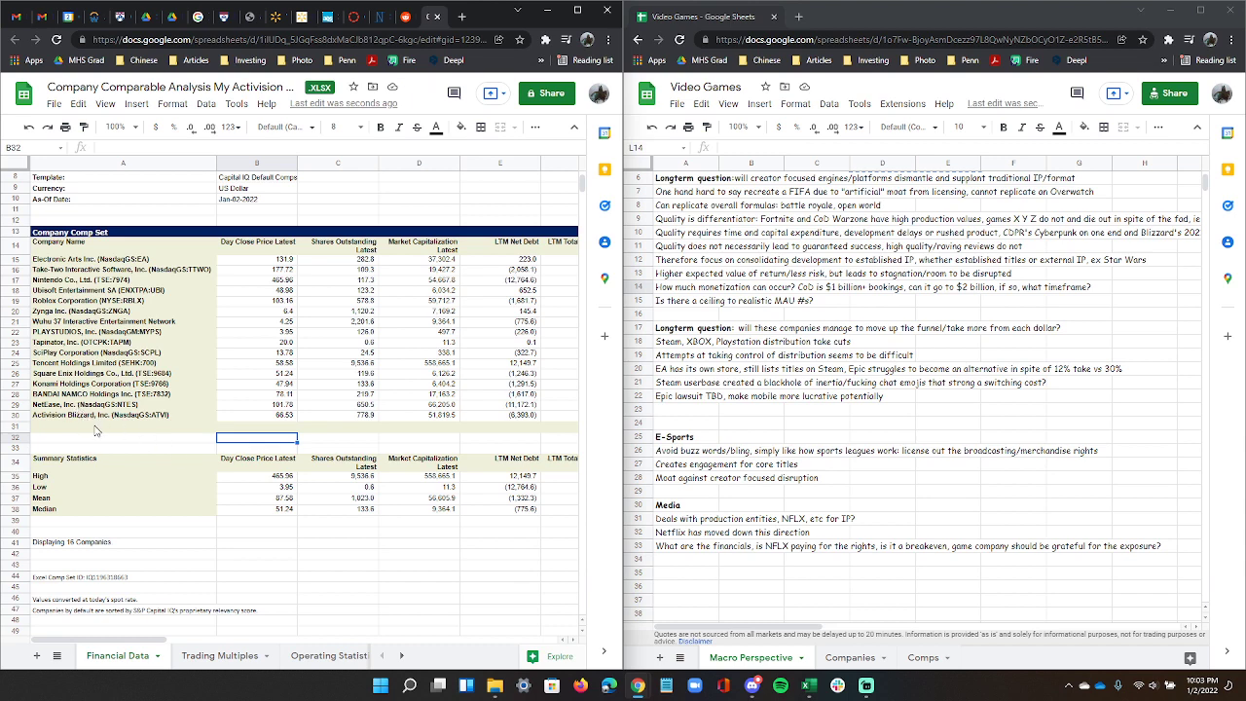
# Undo the last row move and move the Activision Blizzard data A32:Q32 back up to row 30.
pyautogui.hotkey('ctrl', 'z')
pyautogui.click(67, 439)
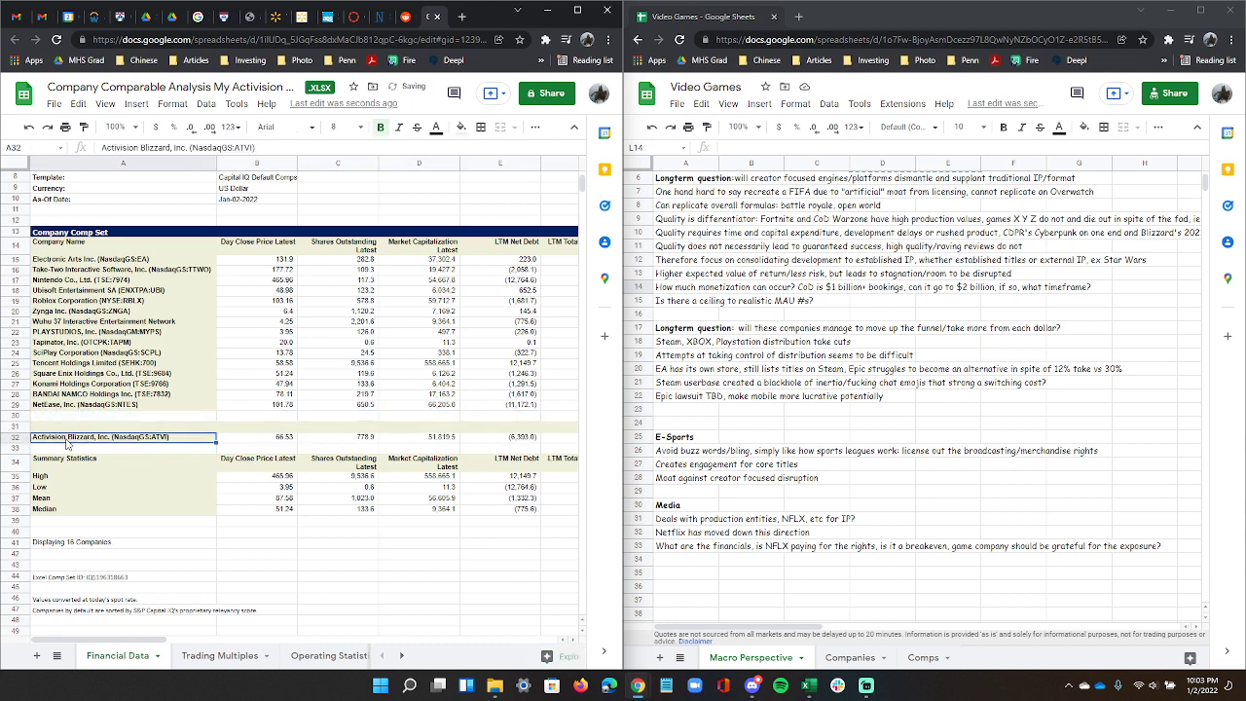
pyautogui.hotkey('ctrl', 'shift', 'Right')
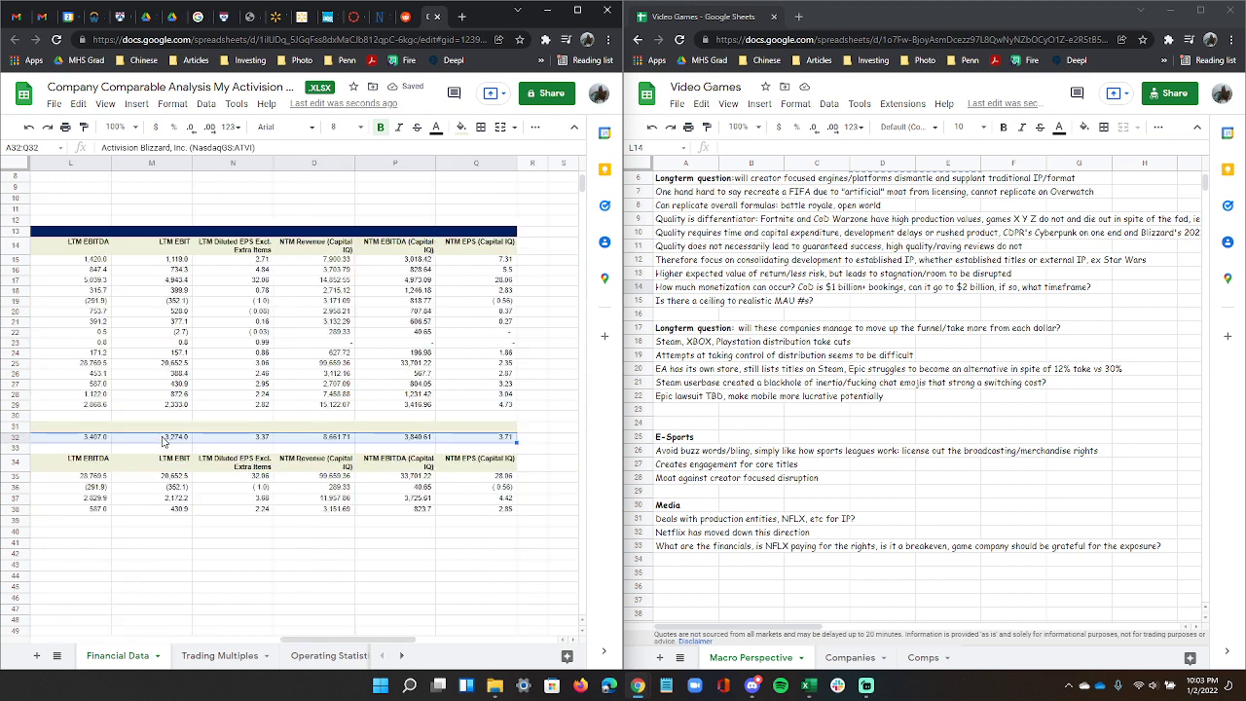
pyautogui.moveTo(153, 434); pyautogui.dragTo(164, 425)
pyautogui.click(153, 439)
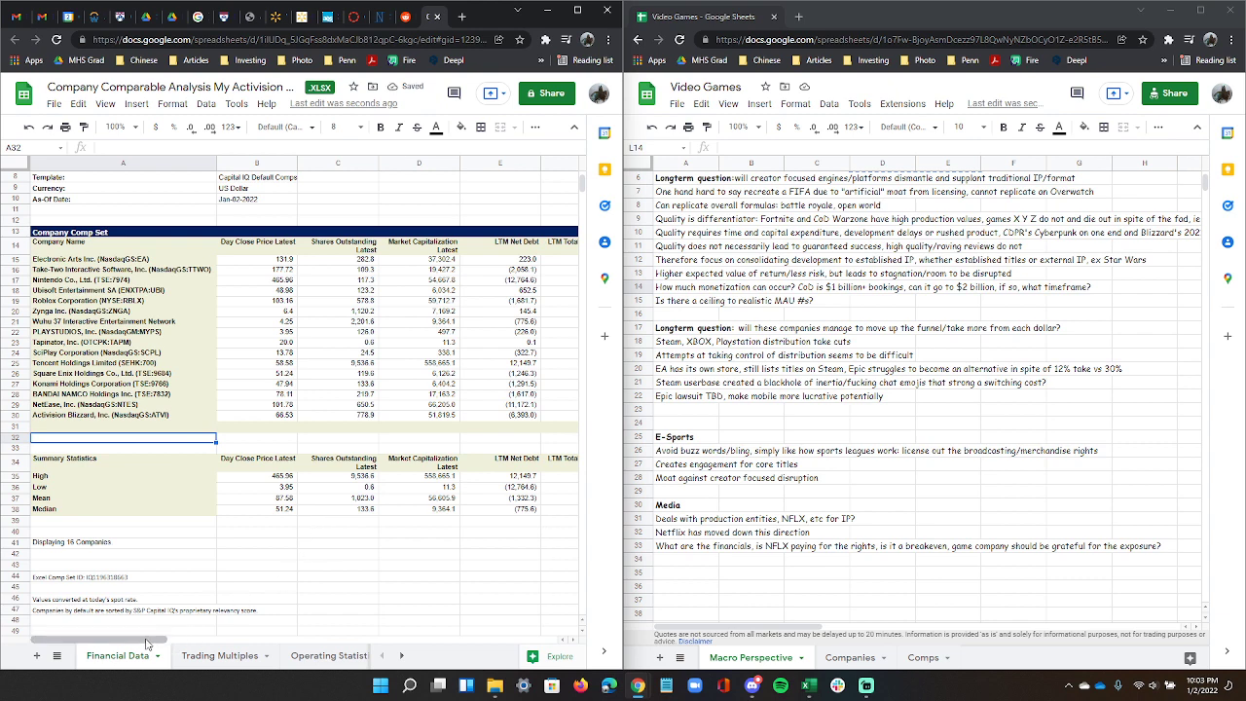
# Move the Video Games window off this screen and maximize the comparable analysis window.
pyautogui.moveTo(156, 642); pyautogui.dragTo(238, 639)
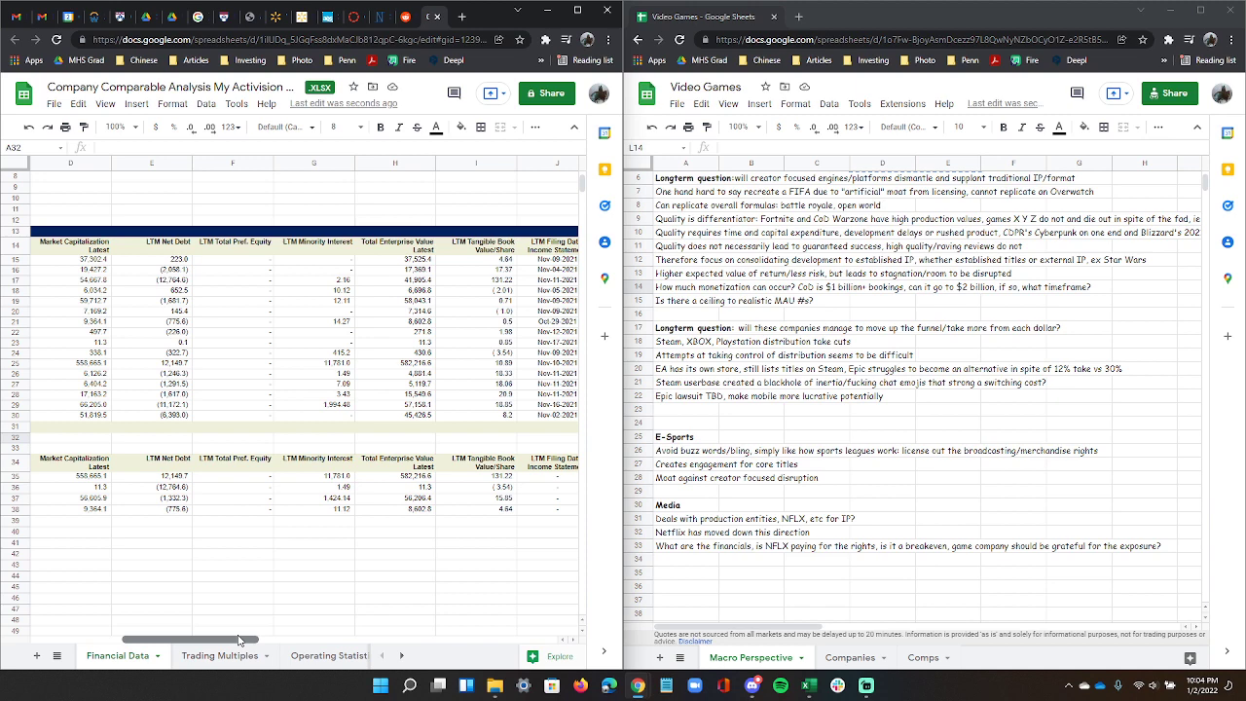
pyautogui.moveTo(239, 640); pyautogui.dragTo(99, 634)
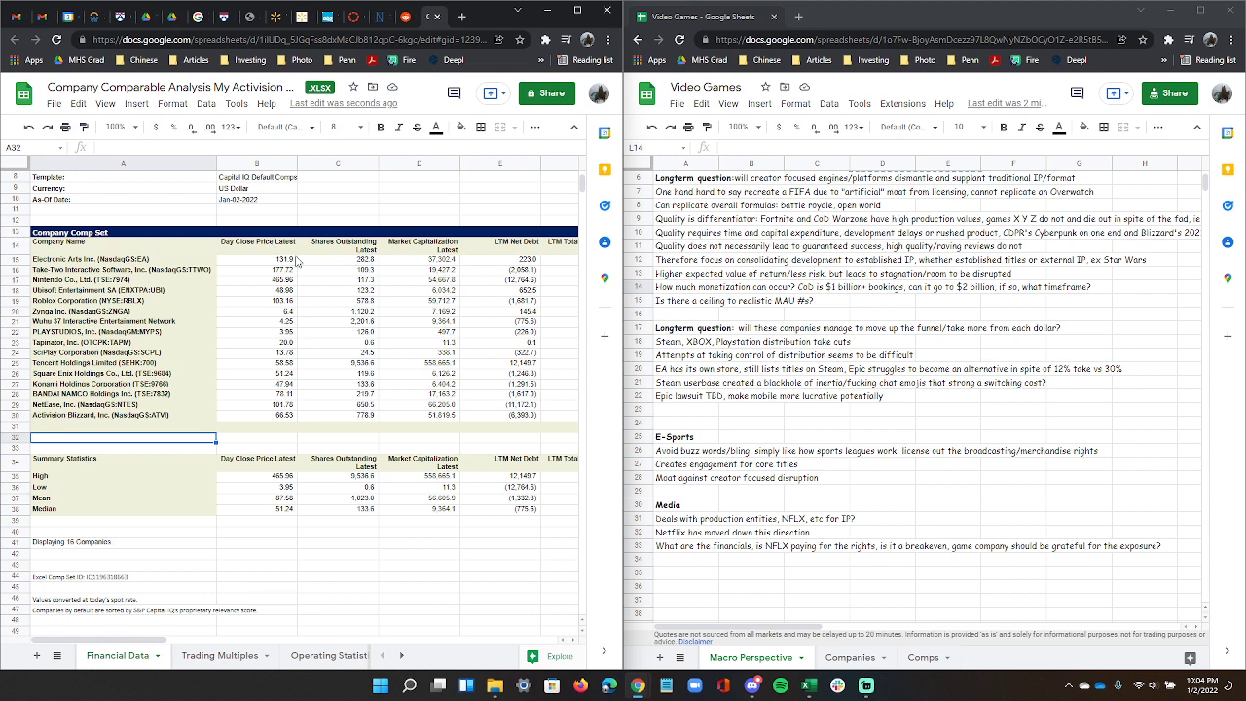
pyautogui.moveTo(258, 242); pyautogui.dragTo(316, 417)
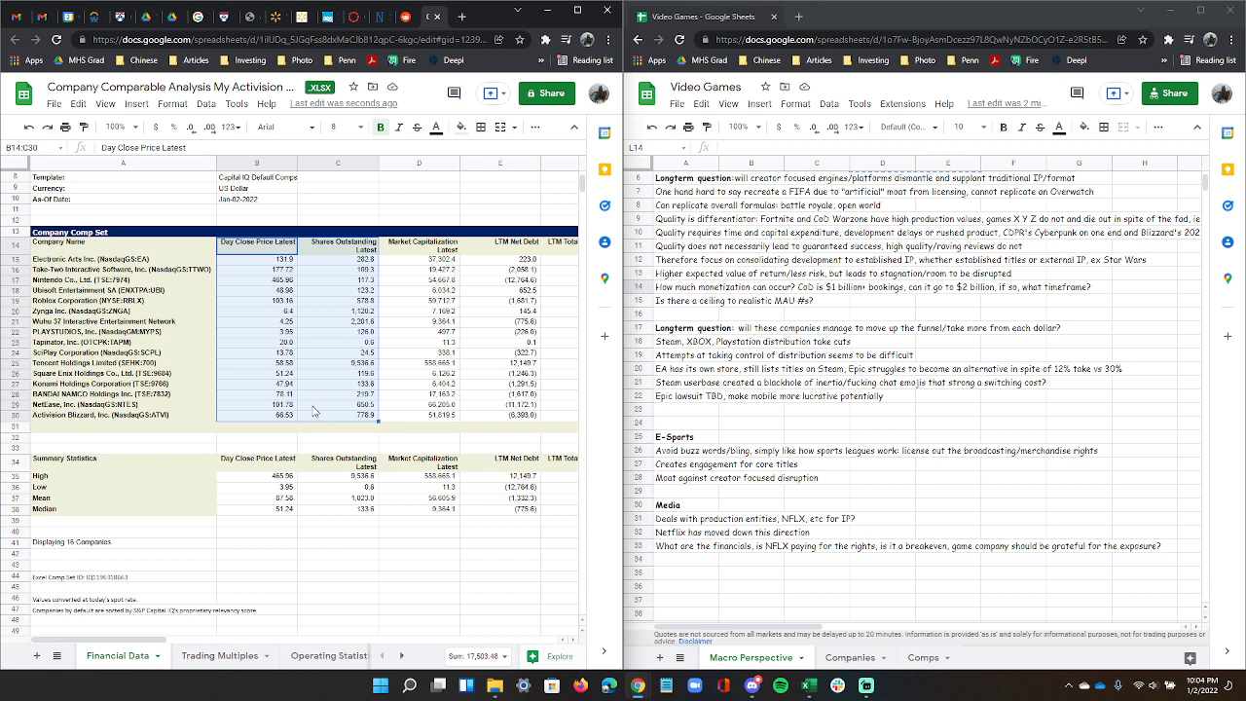
pyautogui.click(313, 396)
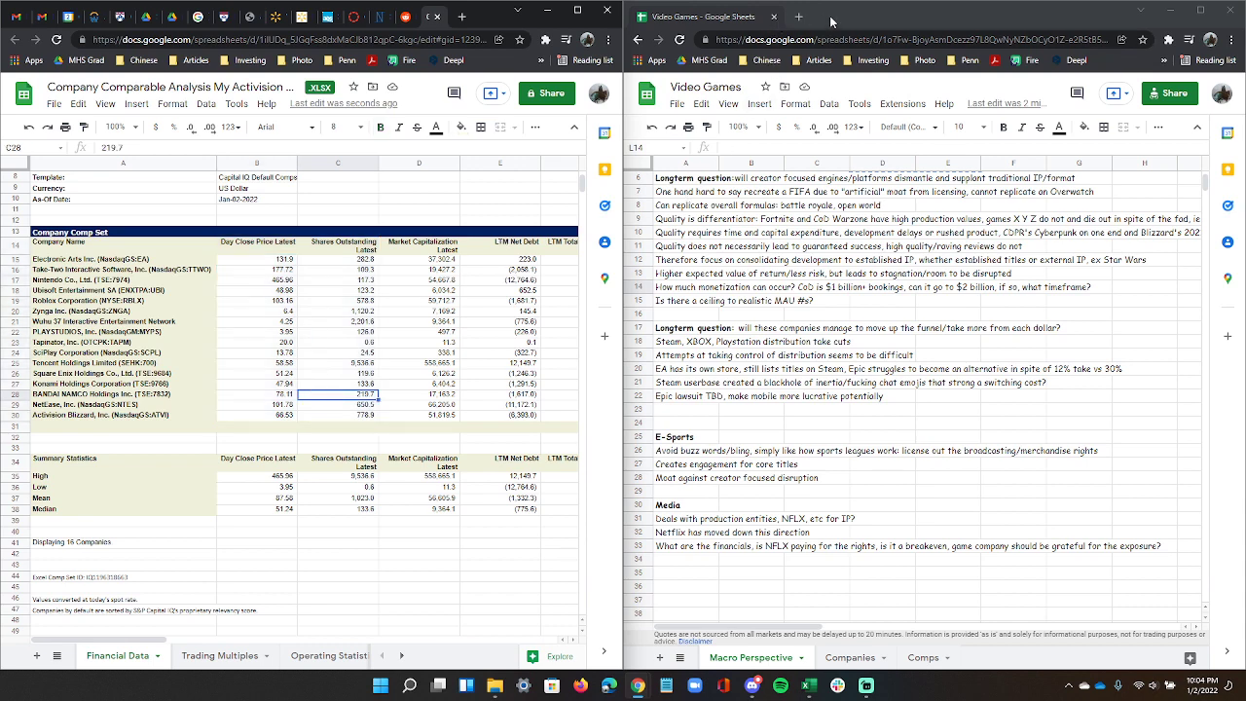
pyautogui.moveTo(832, 18); pyautogui.dragTo(1245, 20)
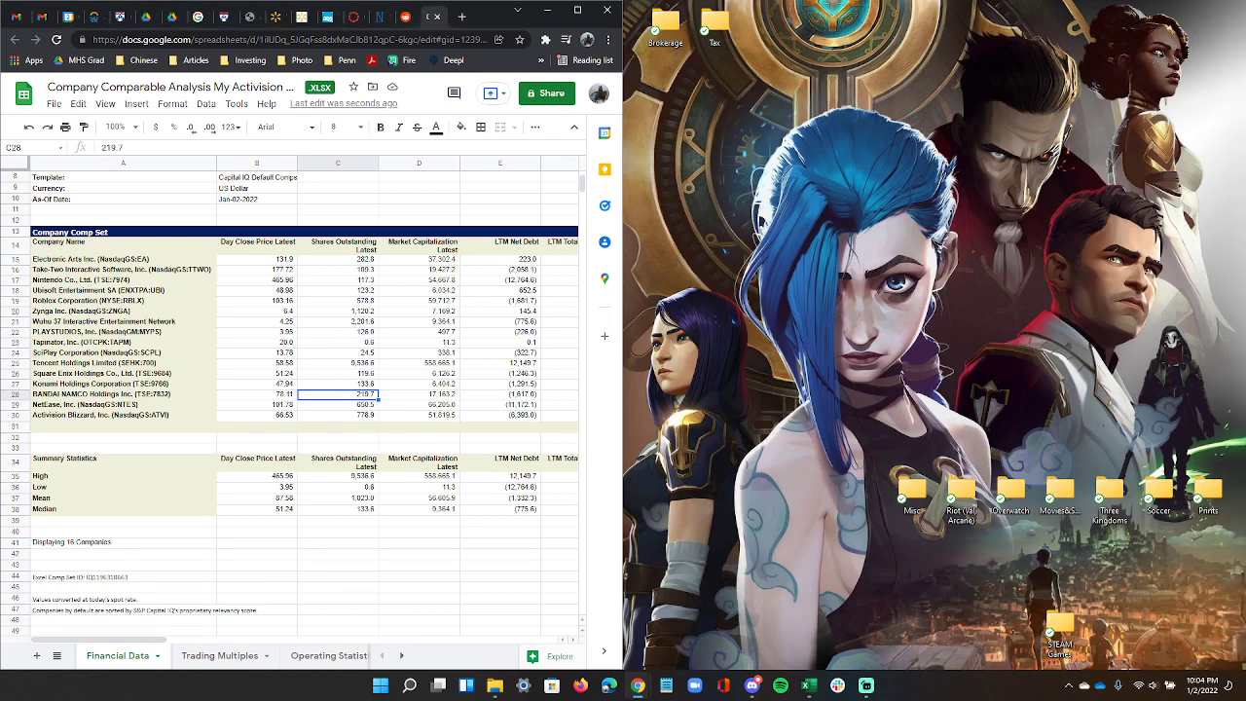
pyautogui.click(578, 9)
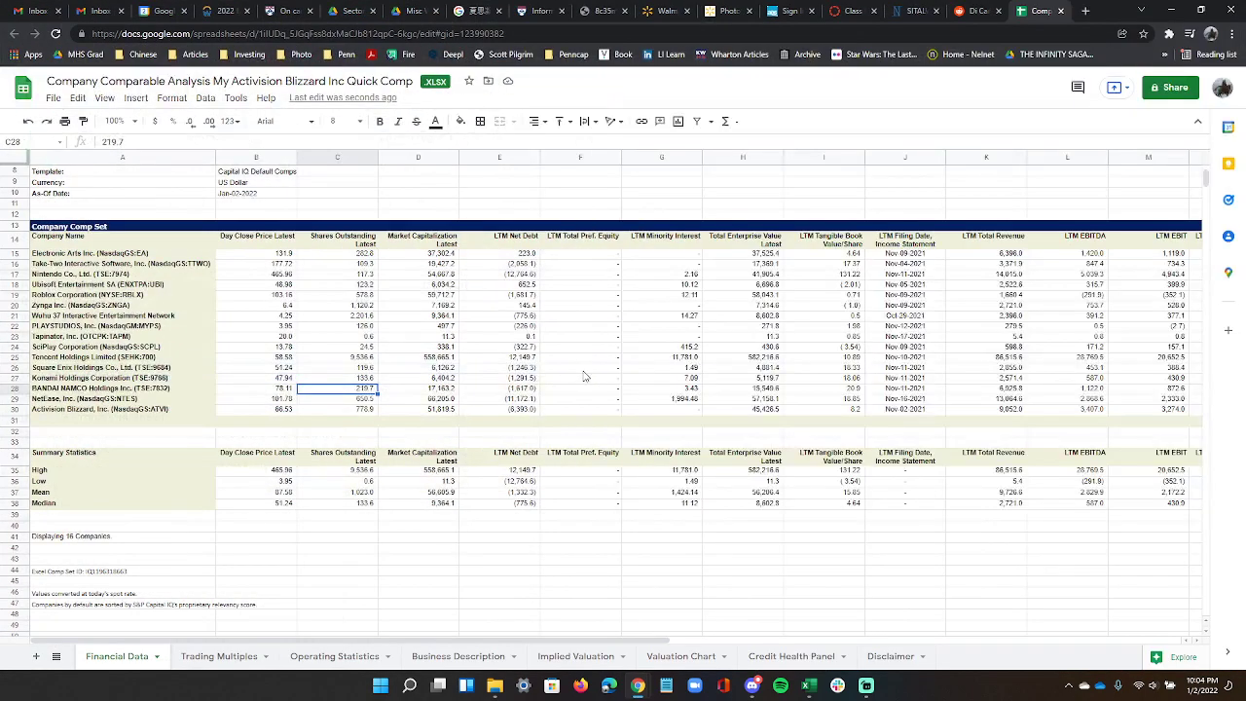
# Examine the comp set's market capitalization and enterprise value figures, including Tencent's, plus the Implied Valuation and Valuation Chart sheets.
pyautogui.moveTo(256, 275); pyautogui.dragTo(750, 317)
pyautogui.click(750, 316)
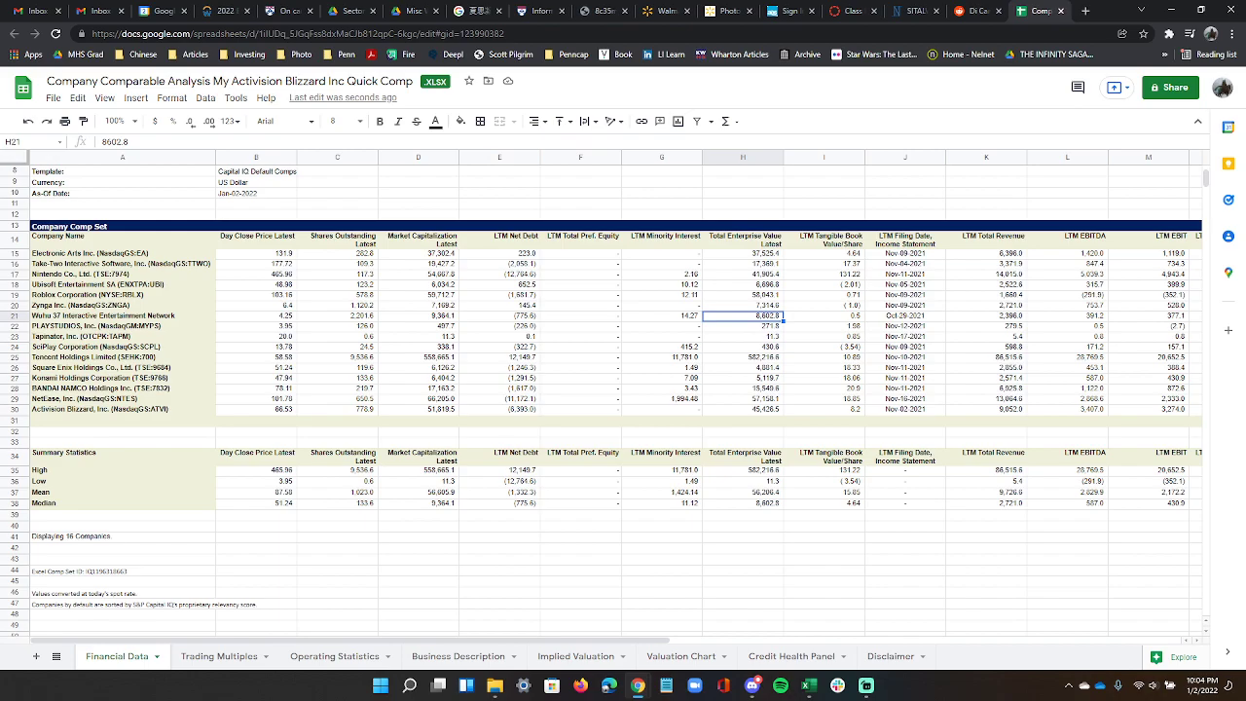
pyautogui.press('super+d')
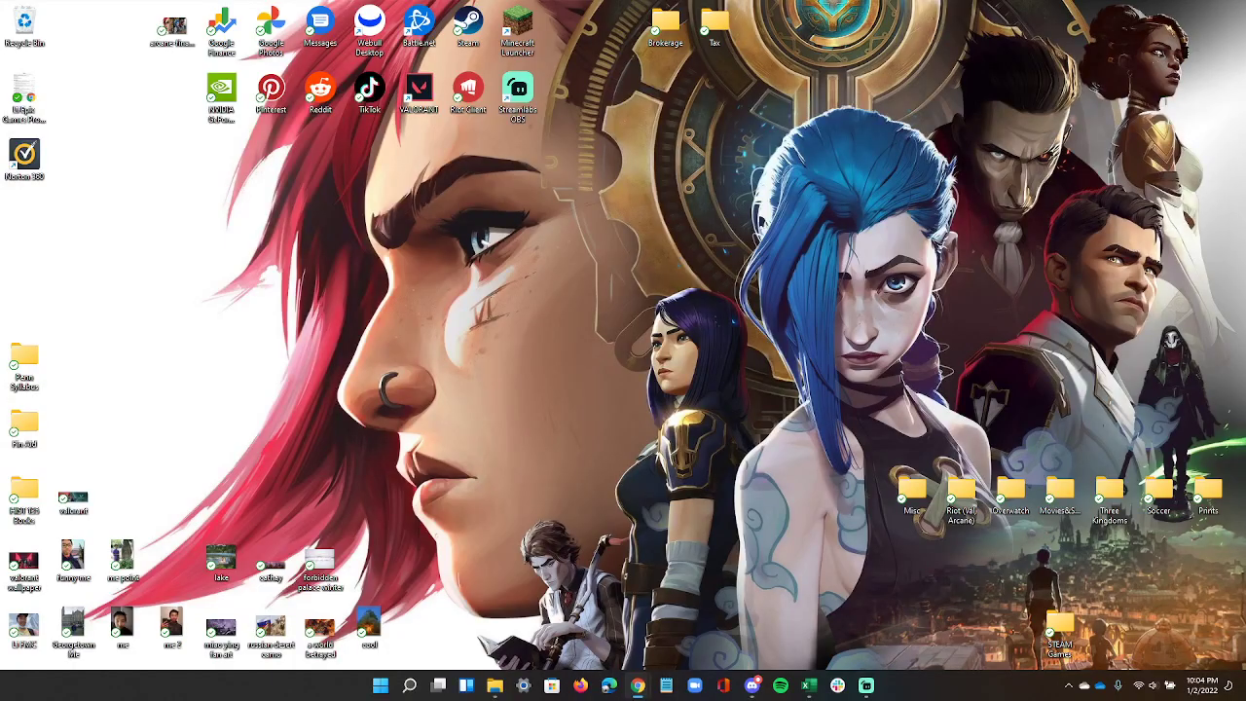
pyautogui.press('super+d')
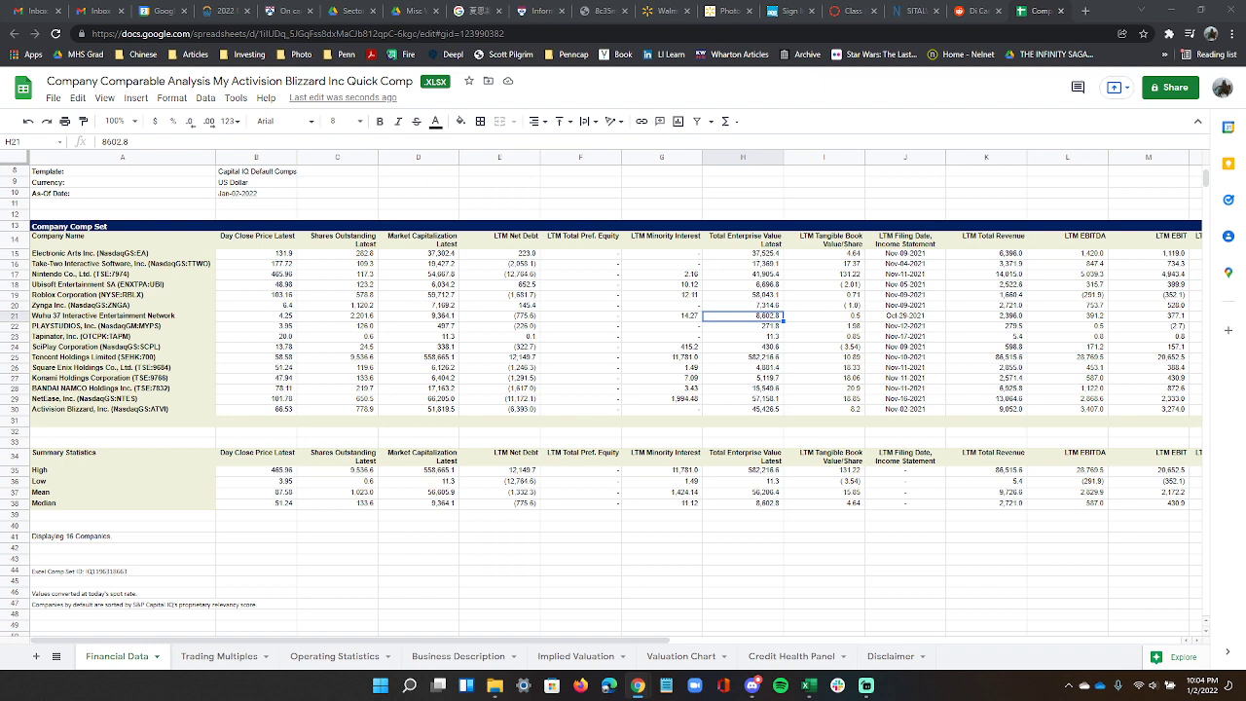
pyautogui.click(418, 258)
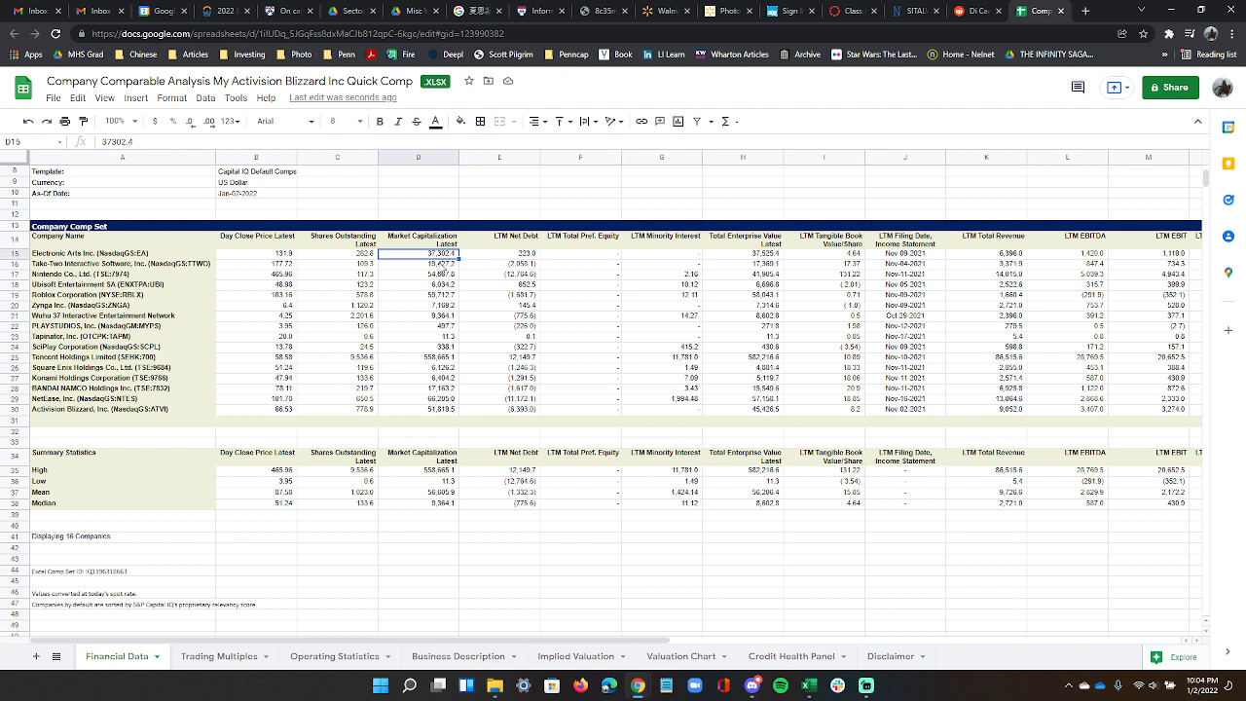
pyautogui.click(435, 358)
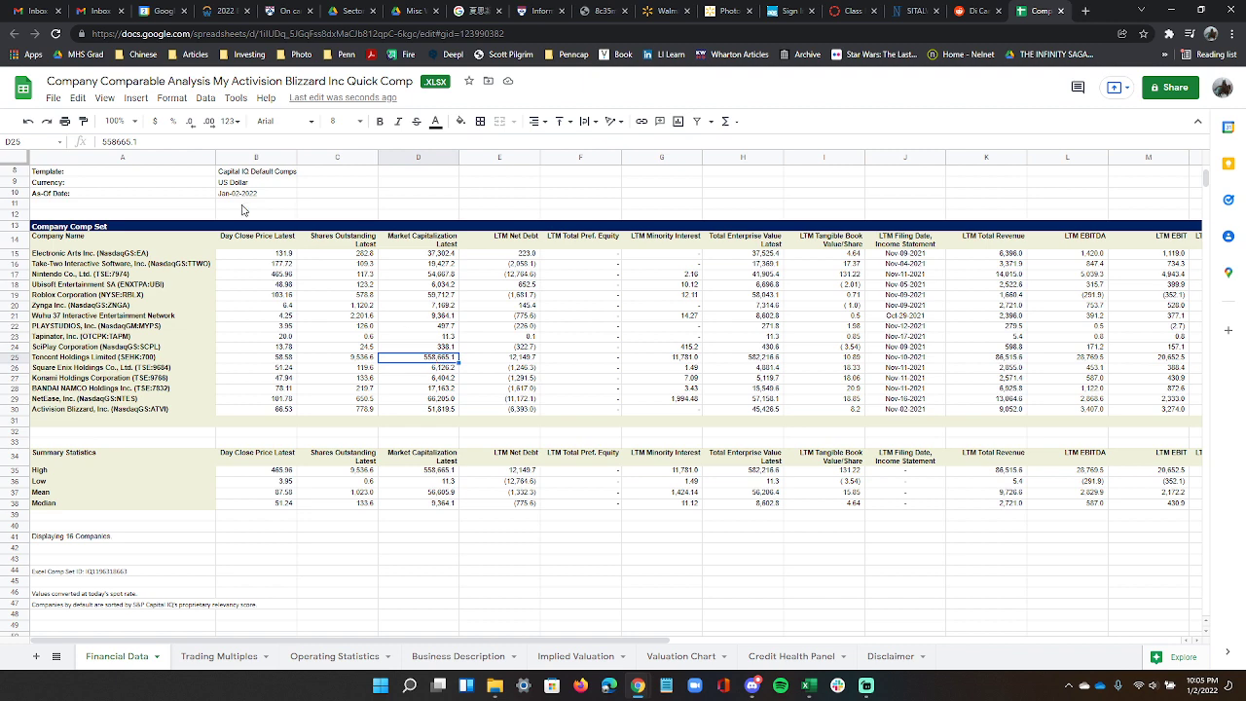
pyautogui.click(492, 548)
pyautogui.scroll(-1, 497, 553)
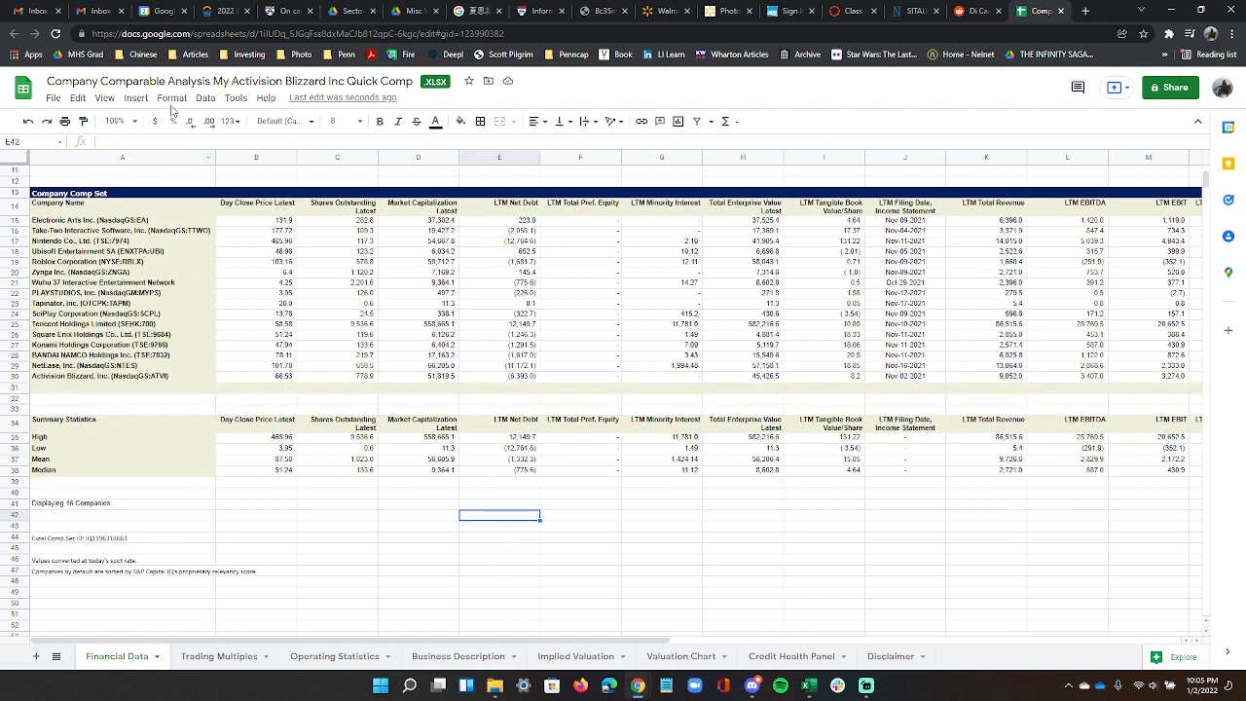
pyautogui.click(560, 660)
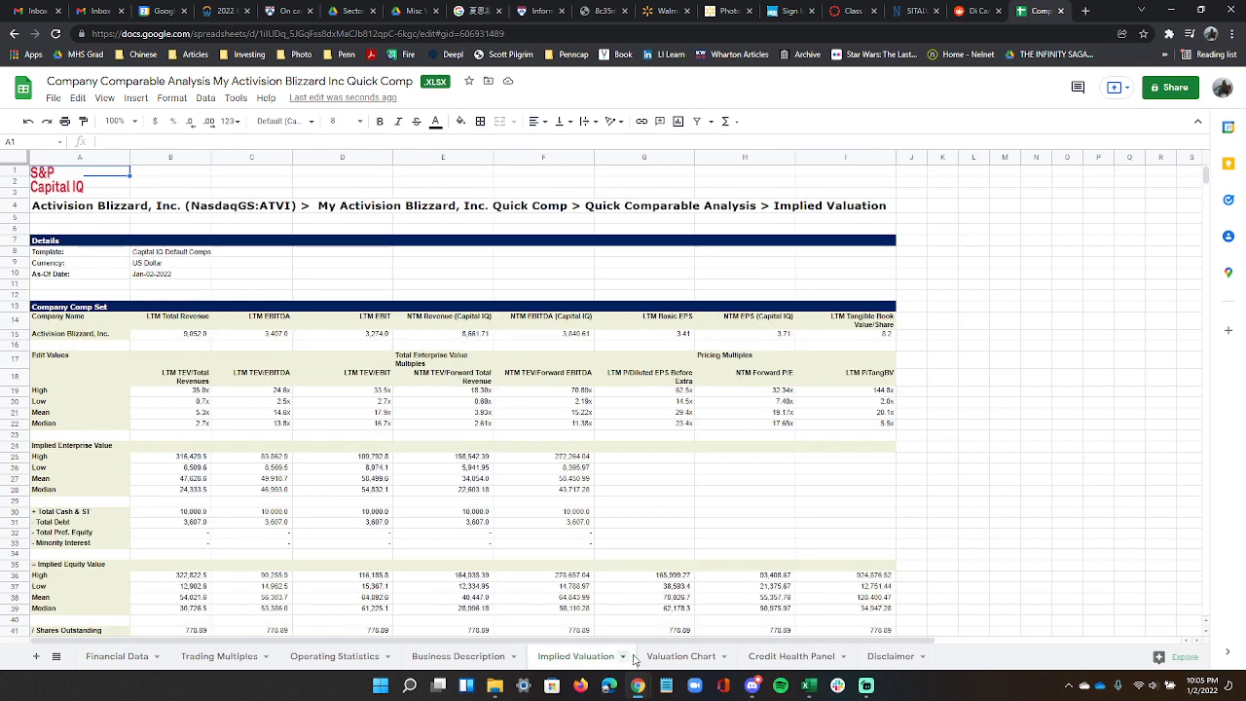
pyautogui.click(655, 658)
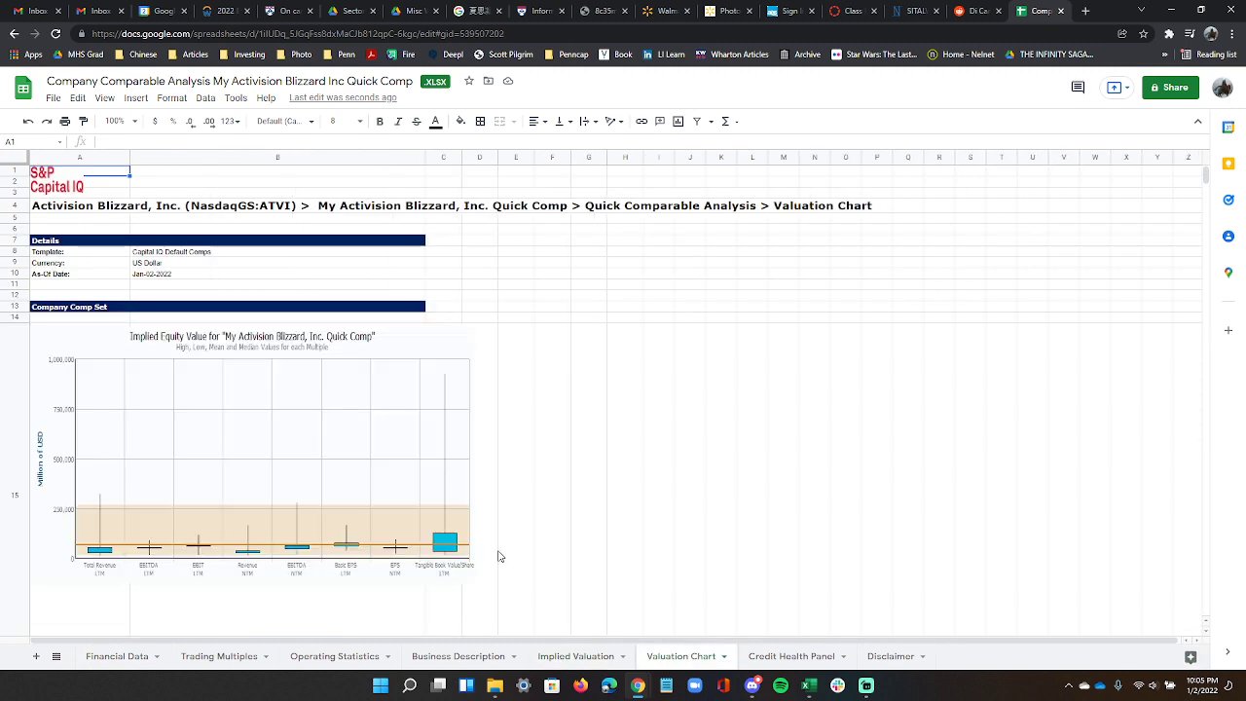
# Return to the Financial Data sheet and insert a chart.
pyautogui.click(119, 661)
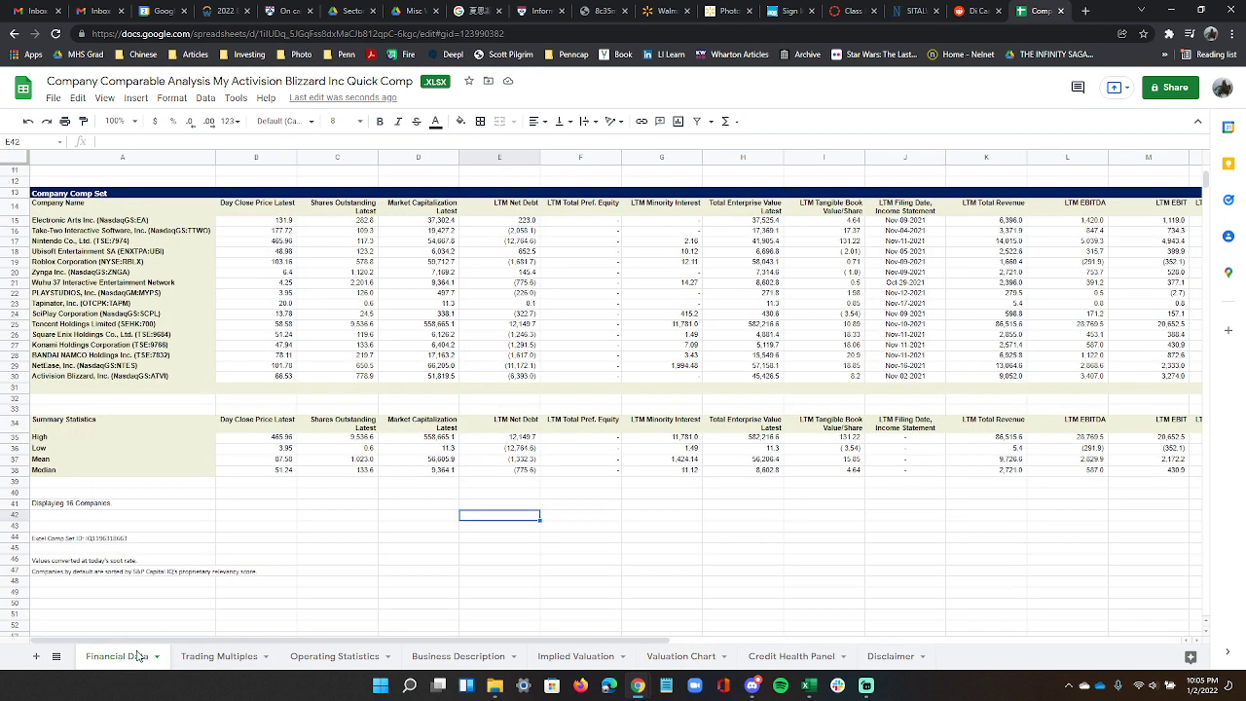
pyautogui.click(135, 98)
pyautogui.click(170, 215)
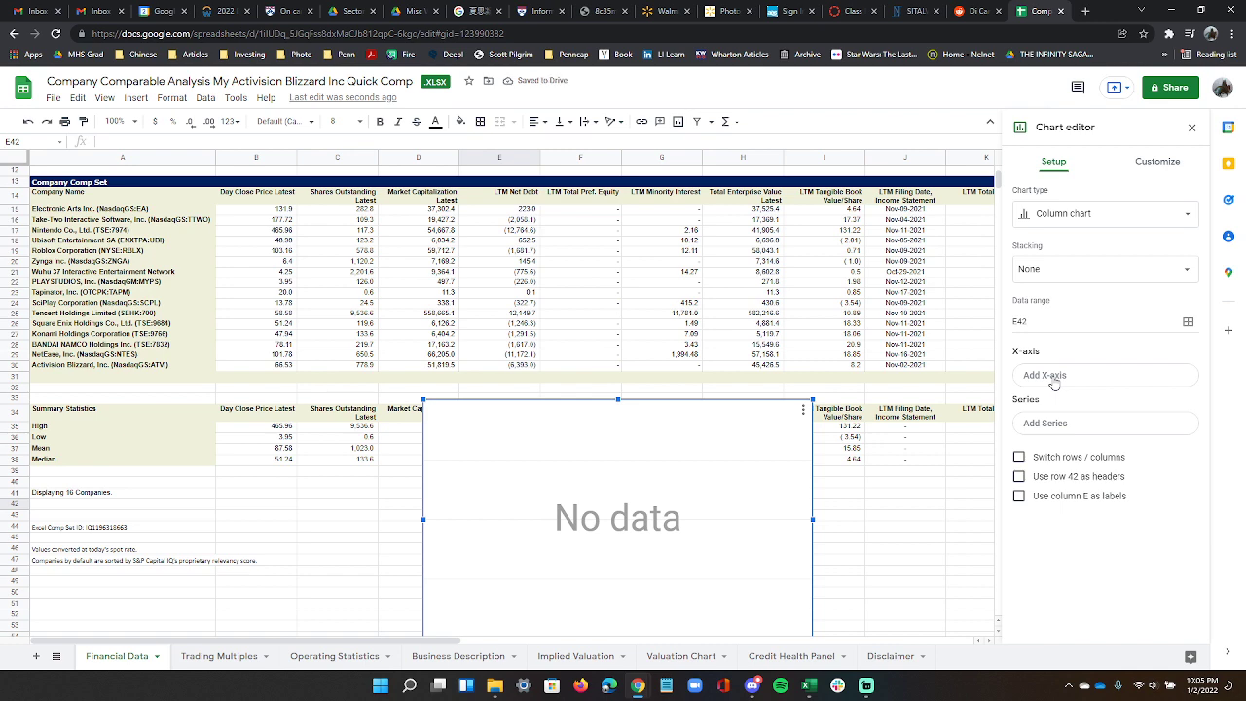
pyautogui.click(1188, 321)
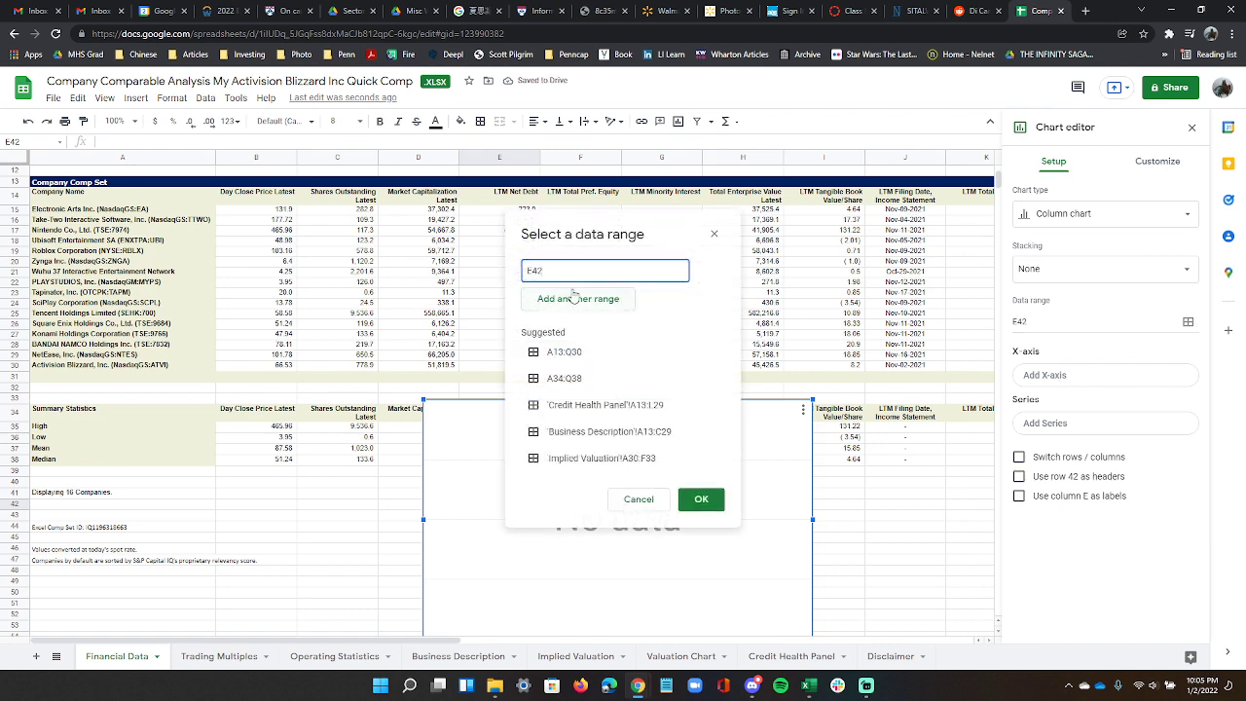
pyautogui.press('BackSpace')
pyautogui.press('BackSpace')
pyautogui.press('BackSpace')
pyautogui.moveTo(63, 210); pyautogui.dragTo(74, 374)
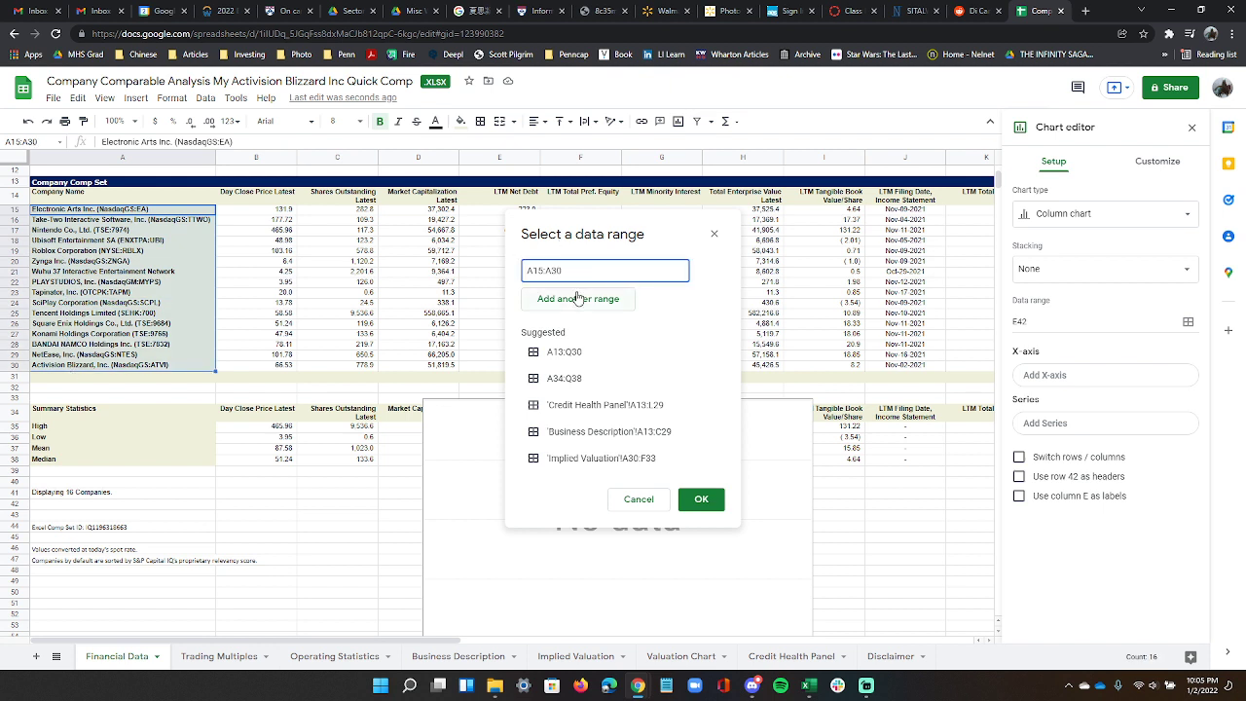
pyautogui.write(',')
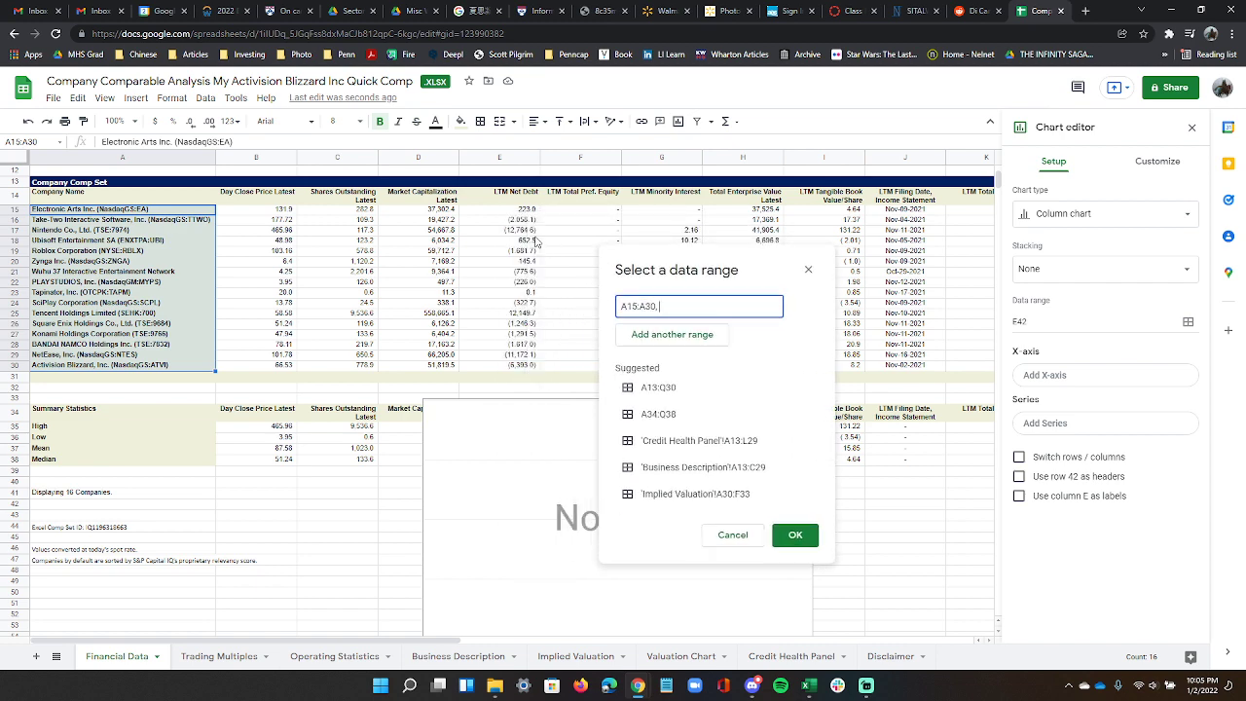
pyautogui.moveTo(434, 210); pyautogui.dragTo(435, 371)
pyautogui.click(720, 334)
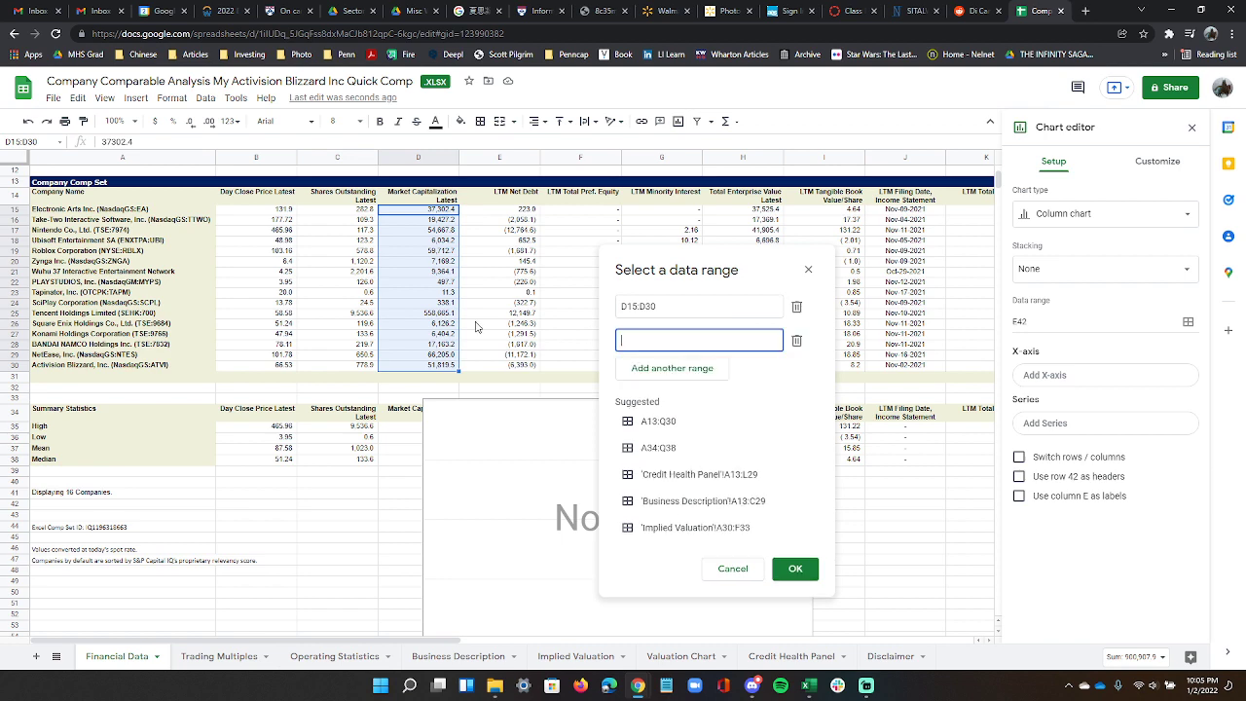
pyautogui.click(797, 308)
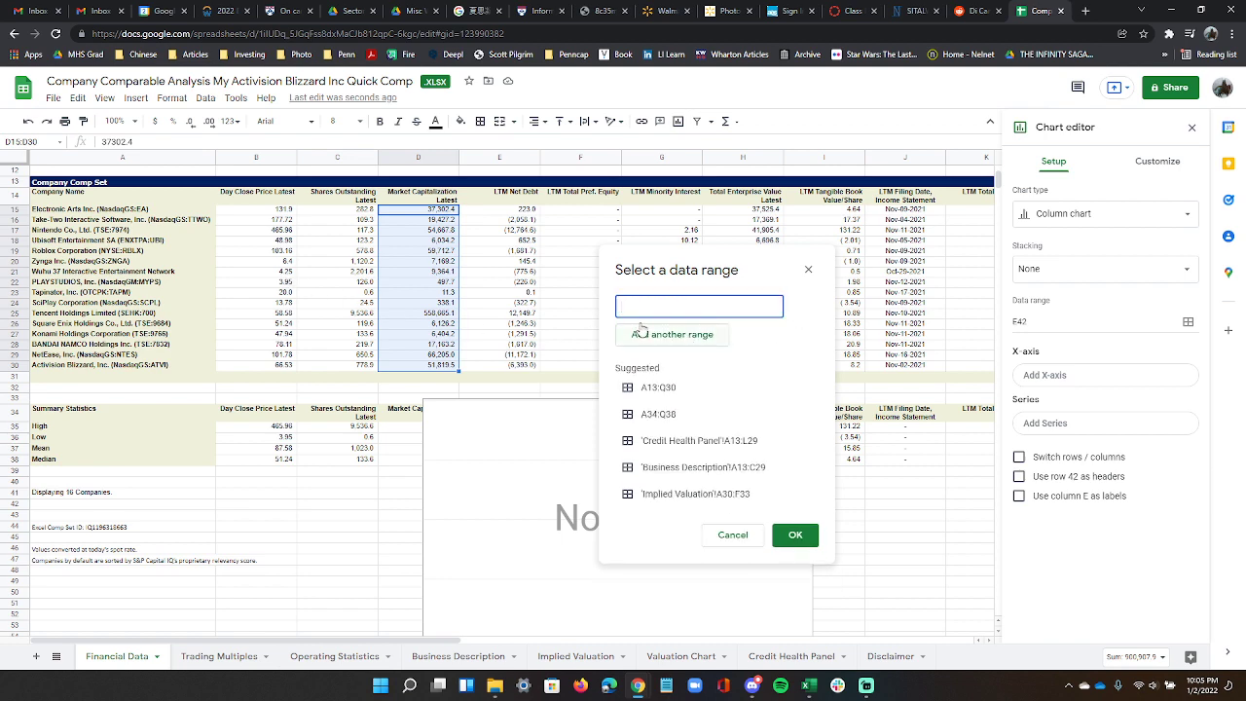
pyautogui.click(732, 535)
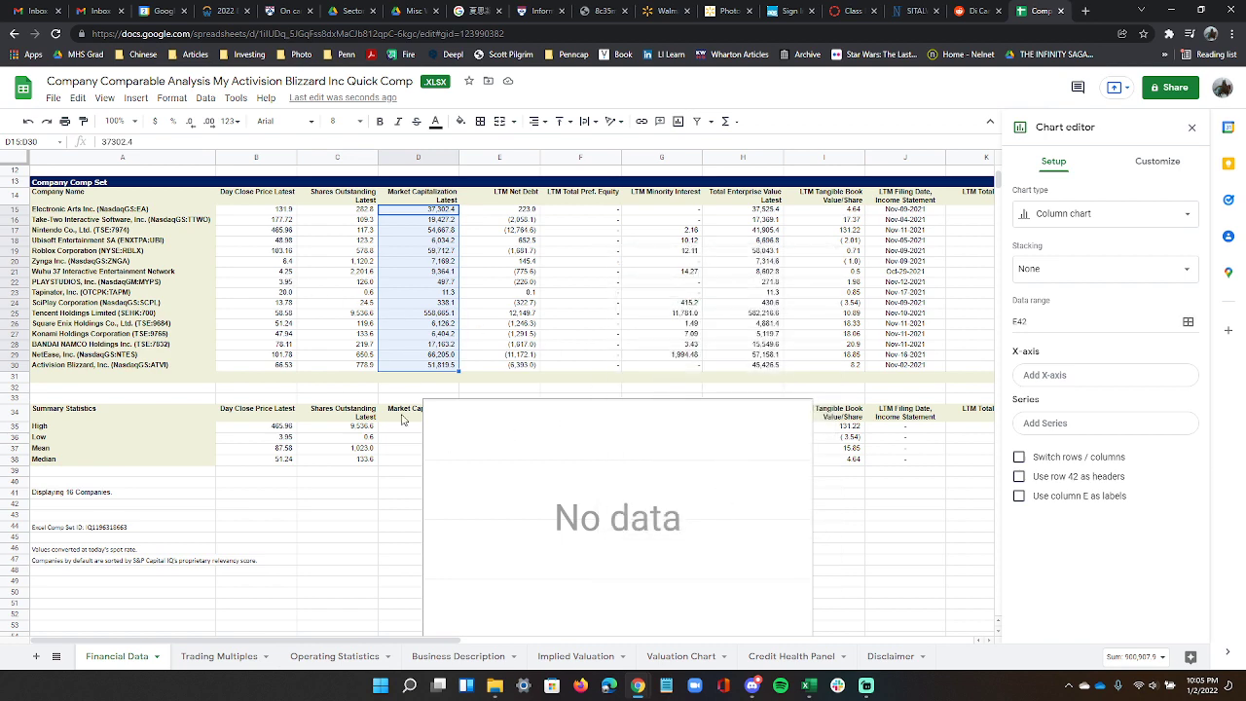
pyautogui.moveTo(413, 448); pyautogui.dragTo(415, 458)
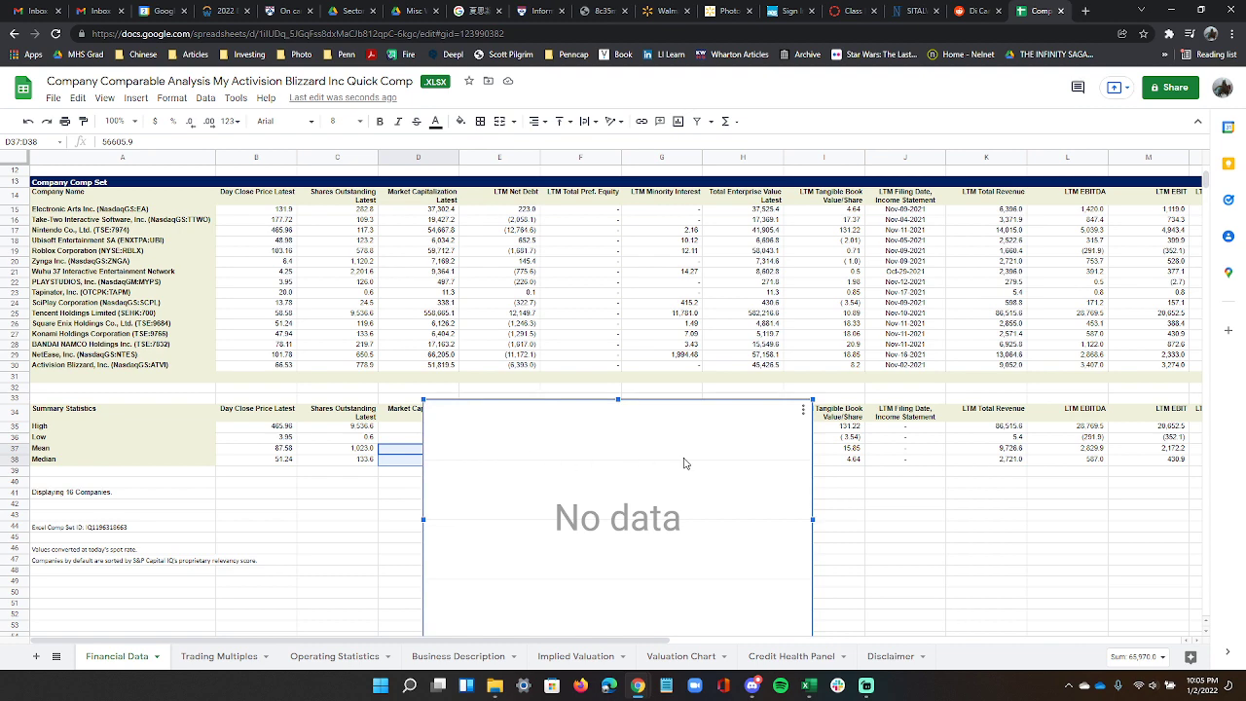
# Reopen the chart for editing and set its first data range to the company names in A15:A30.
pyautogui.click(803, 410)
pyautogui.click(782, 433)
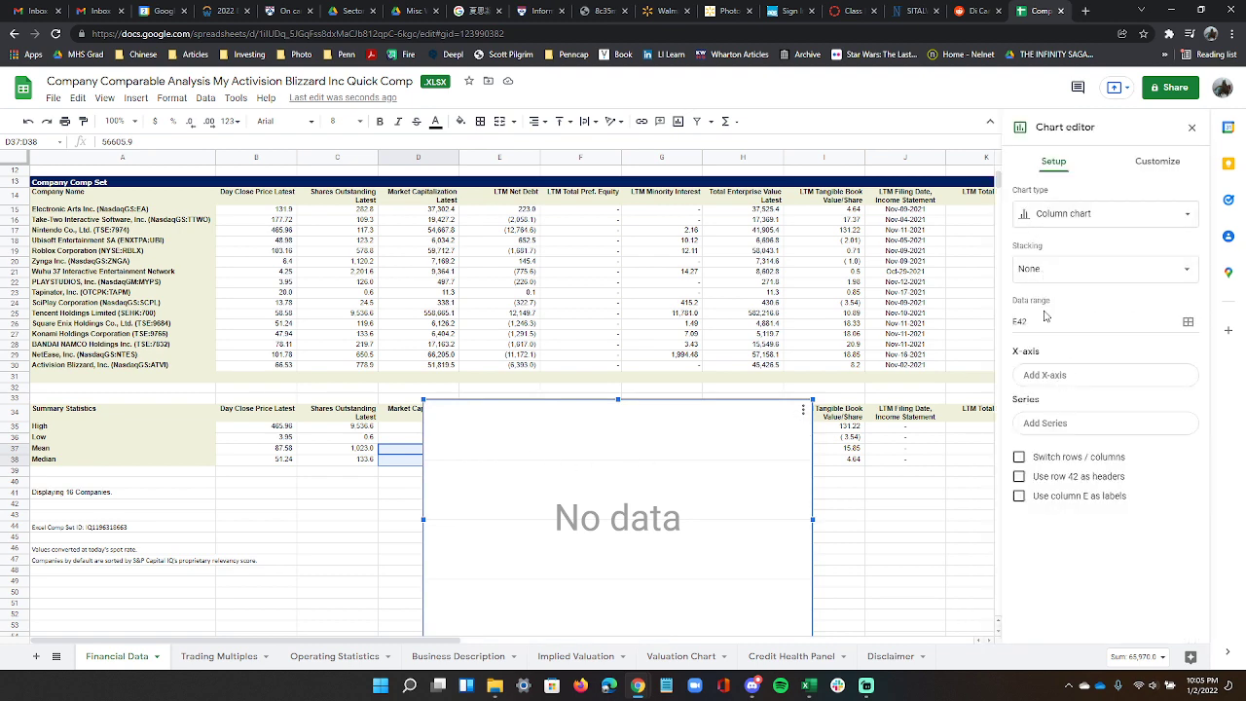
pyautogui.click(1045, 322)
pyautogui.click(1188, 321)
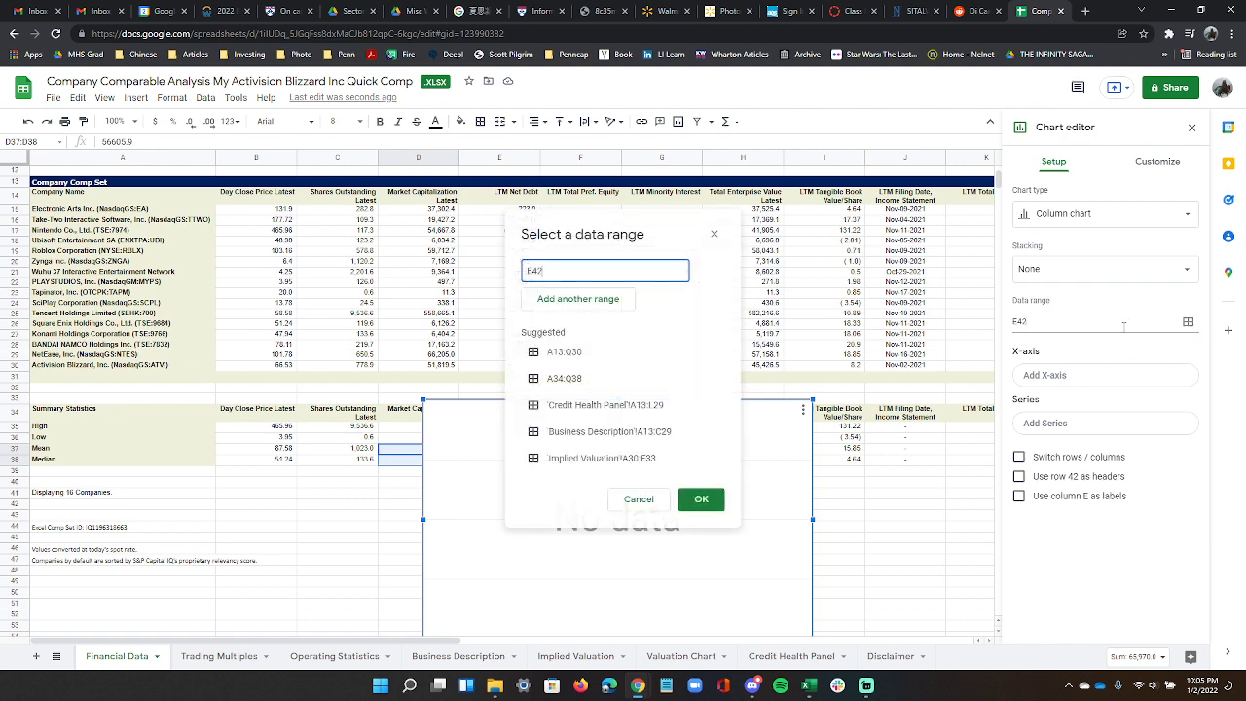
pyautogui.moveTo(119, 211); pyautogui.dragTo(127, 366)
pyautogui.click(577, 298)
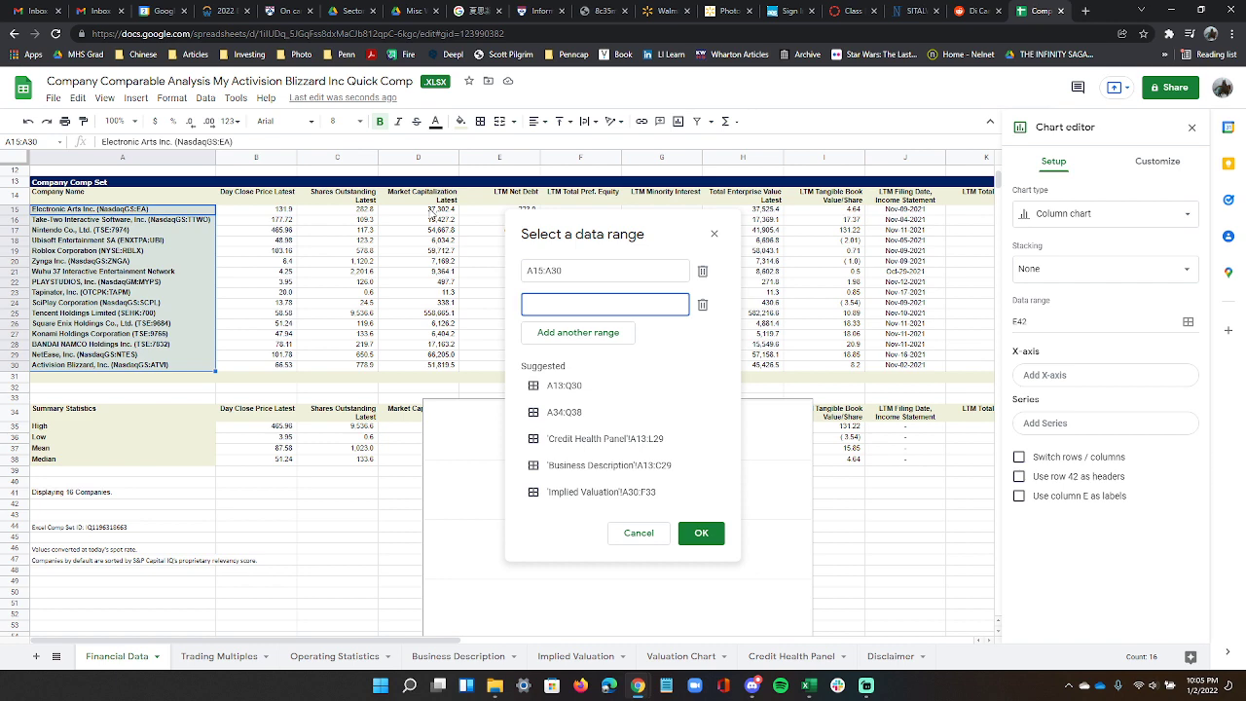
# Add market capitalization D15:D30, enterprise value H15:H30 and total revenue K15:K30 as further chart data ranges.
pyautogui.moveTo(433, 212); pyautogui.dragTo(428, 368)
pyautogui.click(562, 343)
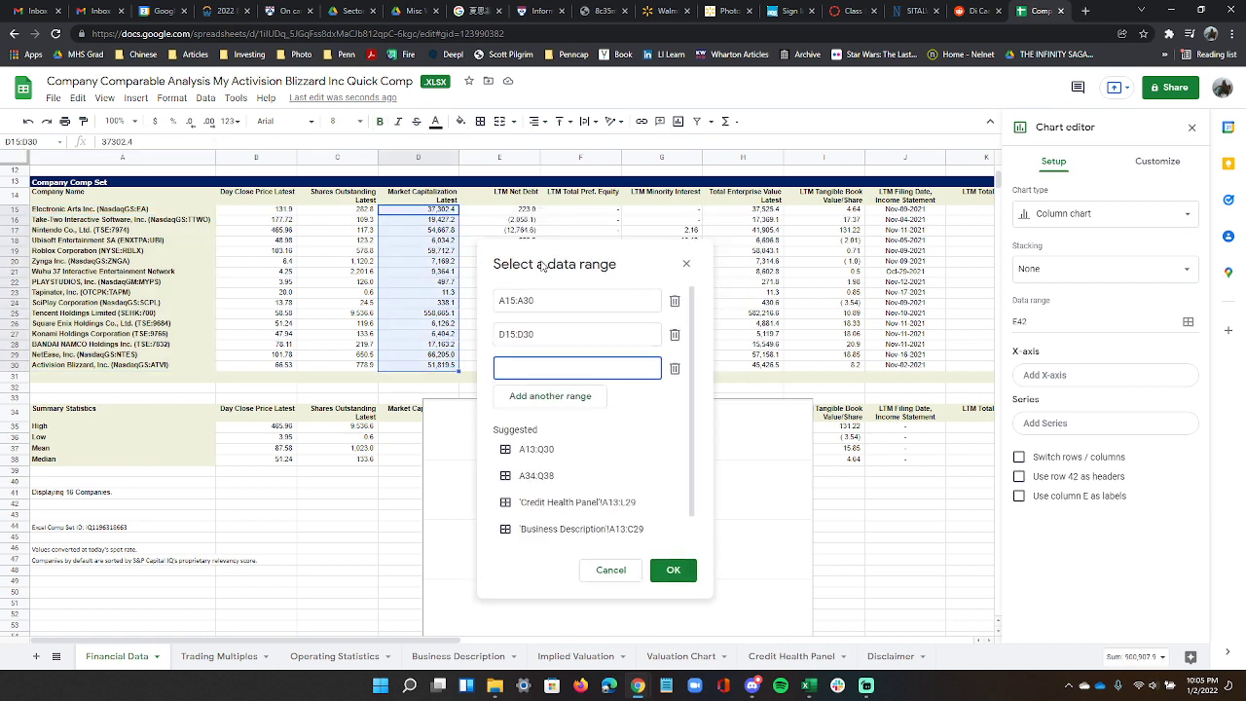
pyautogui.moveTo(731, 210); pyautogui.dragTo(722, 370)
pyautogui.click(259, 454)
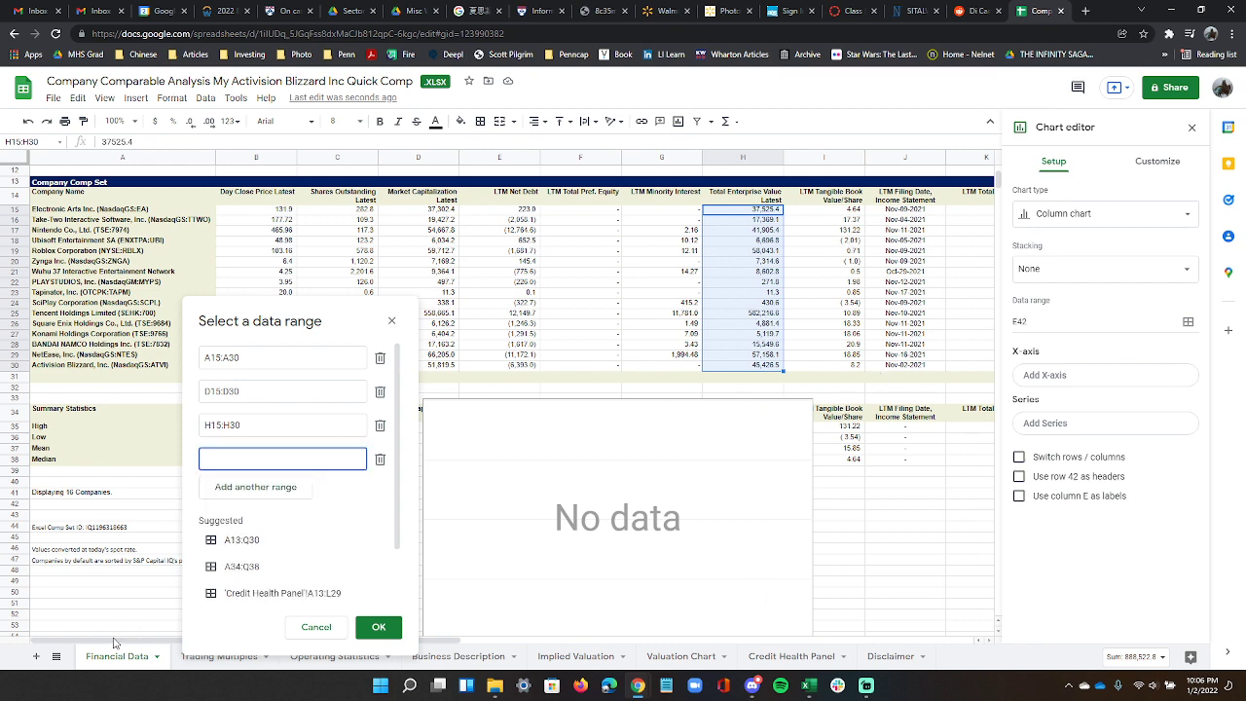
pyautogui.moveTo(117, 640); pyautogui.dragTo(238, 638)
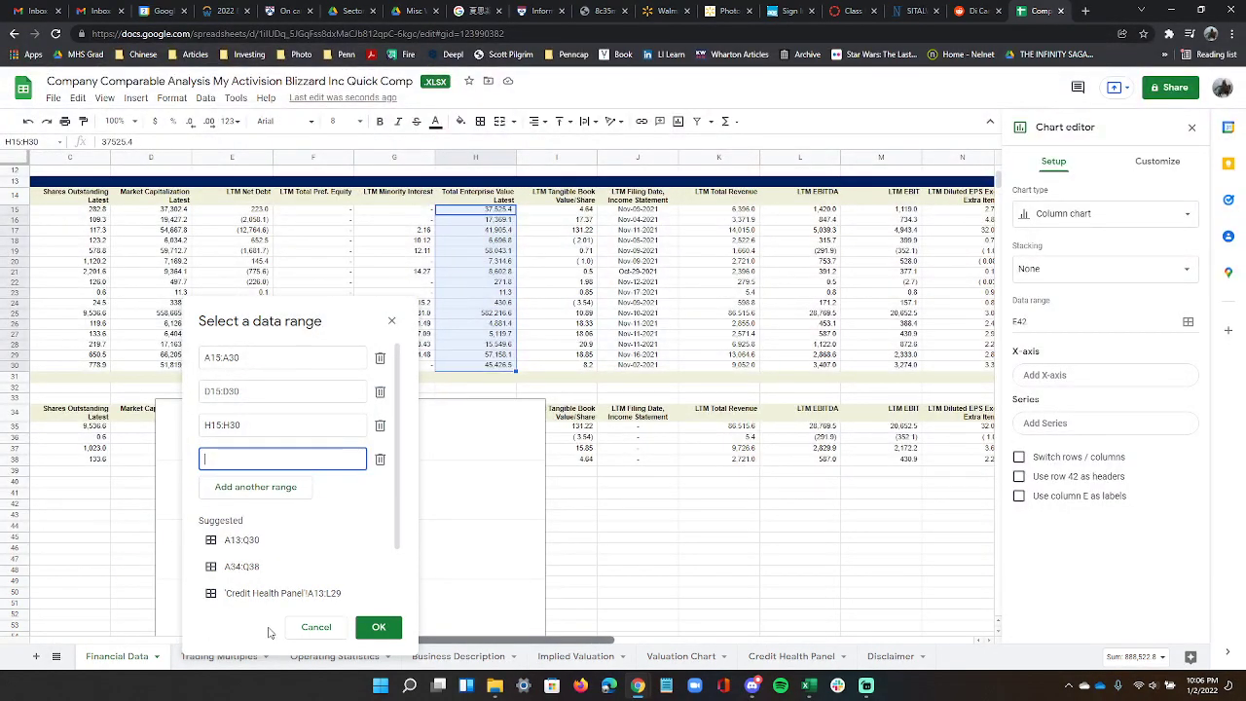
pyautogui.moveTo(708, 210); pyautogui.dragTo(723, 366)
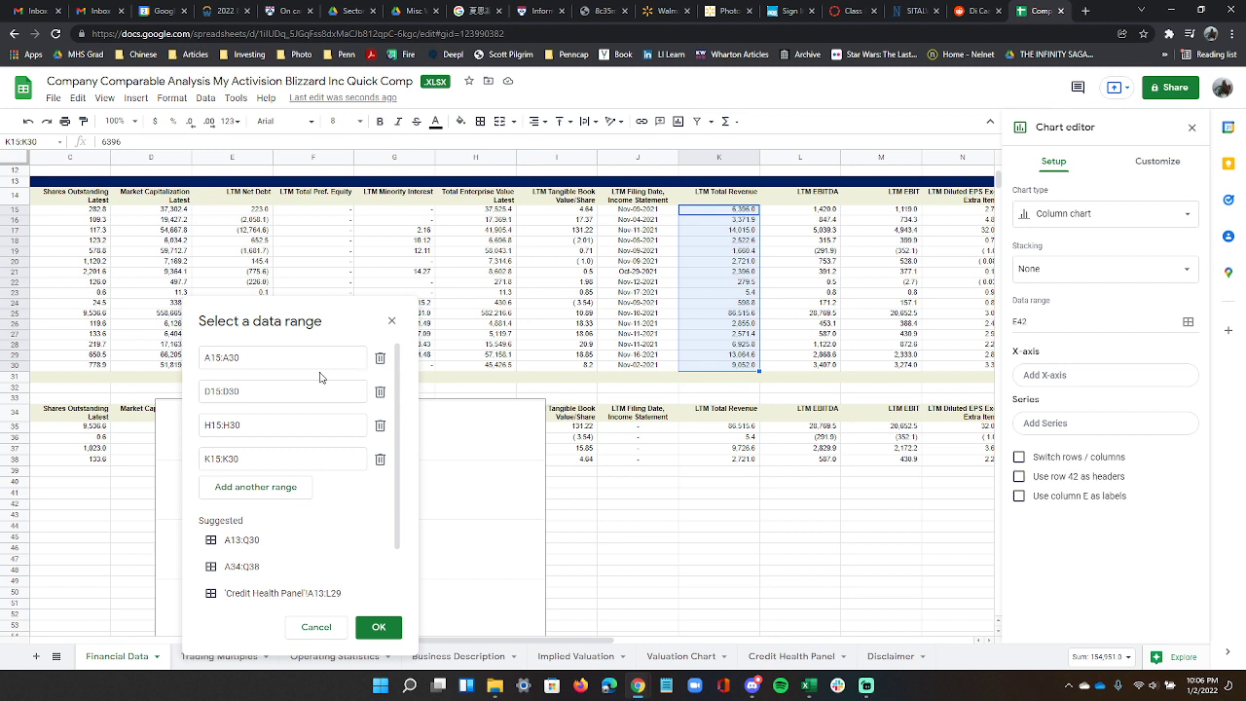
# Extend the four chart data ranges to include header row 14: A14:A30, D14:D30, H14:H30 and K14:K30.
pyautogui.click(251, 357)
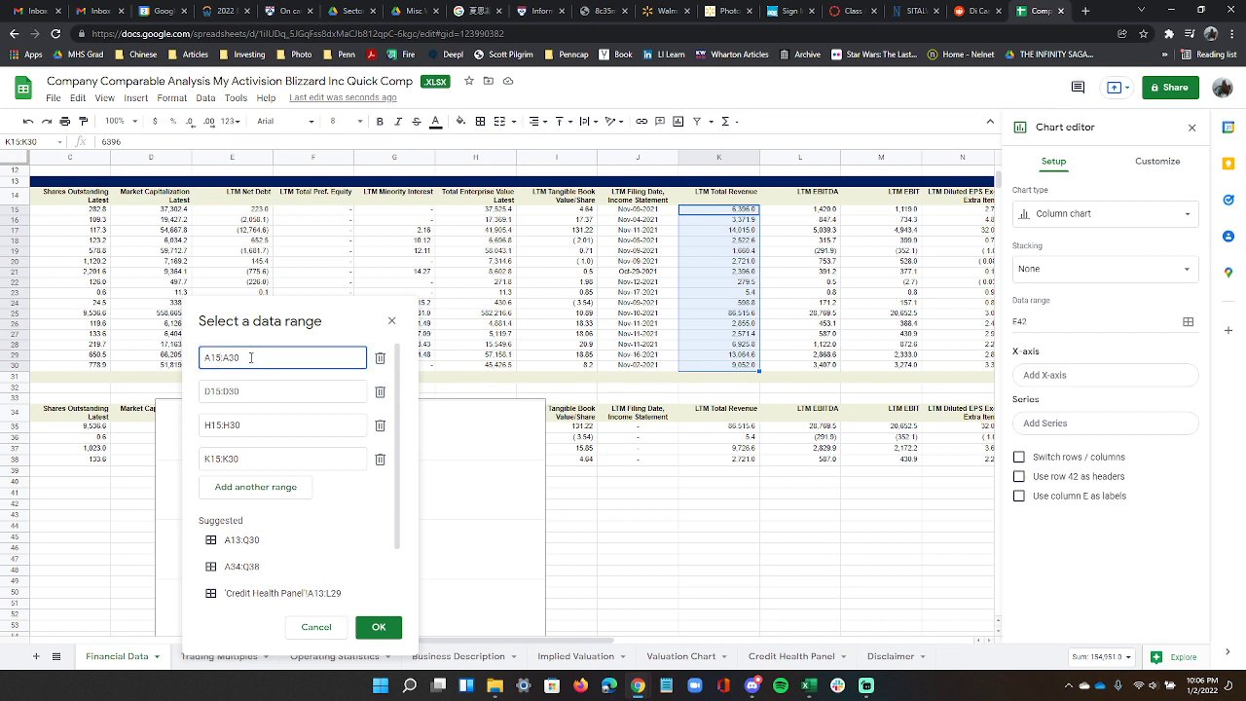
pyautogui.press('BackSpace')
pyautogui.write('4')
pyautogui.click(221, 391)
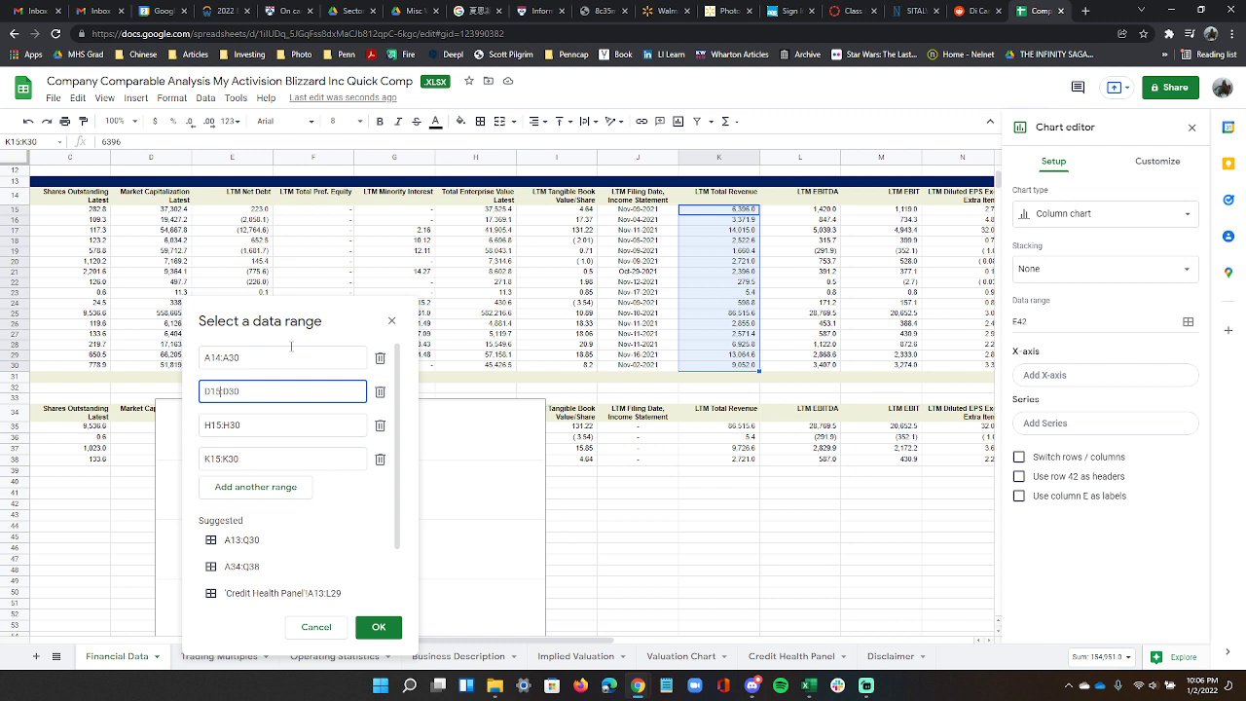
pyautogui.click(220, 424)
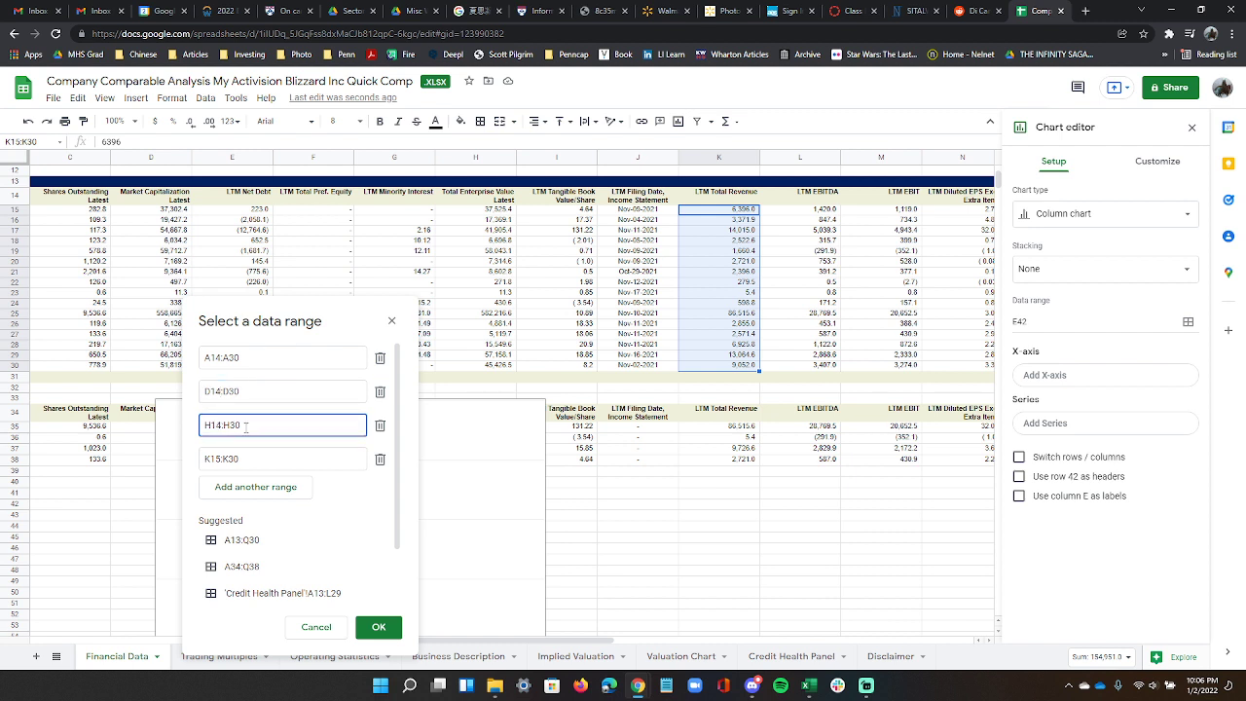
pyautogui.click(218, 458)
pyautogui.press('BackSpace')
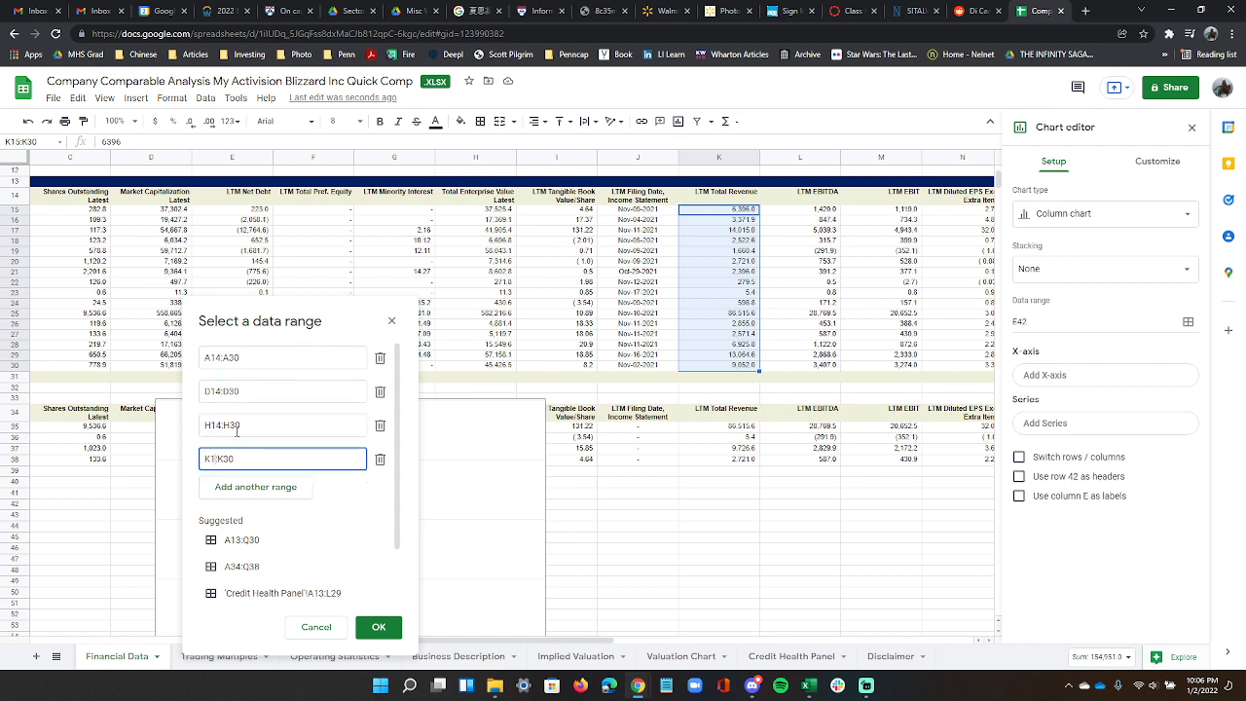
pyautogui.write('4')
# Add the LTM EBIT column M14:M30 as a fifth chart data range and apply the ranges.
pyautogui.click(290, 489)
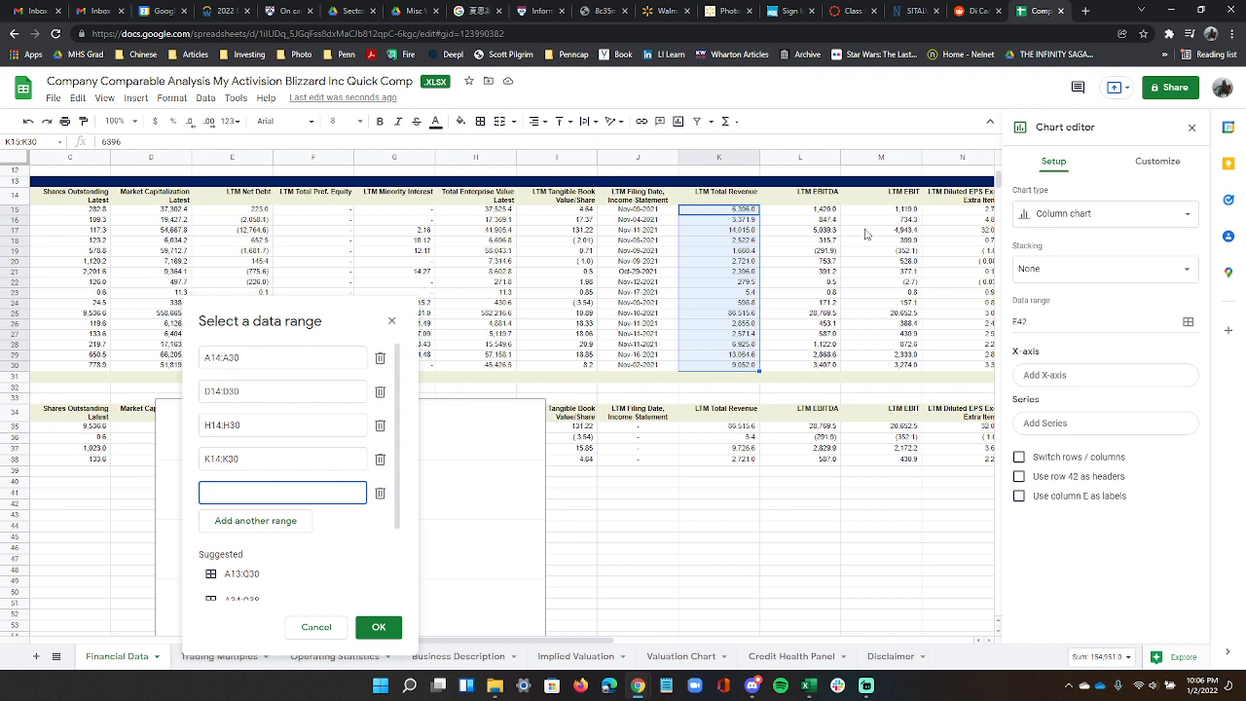
pyautogui.moveTo(884, 210); pyautogui.dragTo(893, 356)
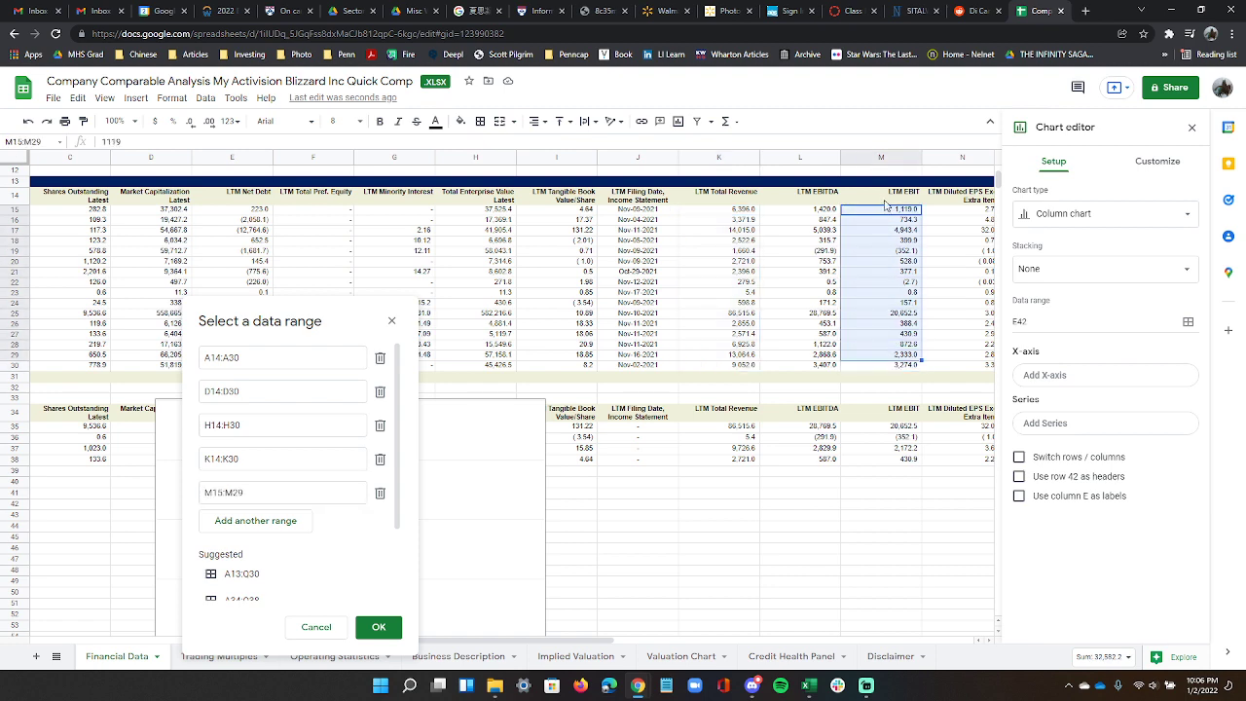
pyautogui.moveTo(888, 200); pyautogui.dragTo(888, 370)
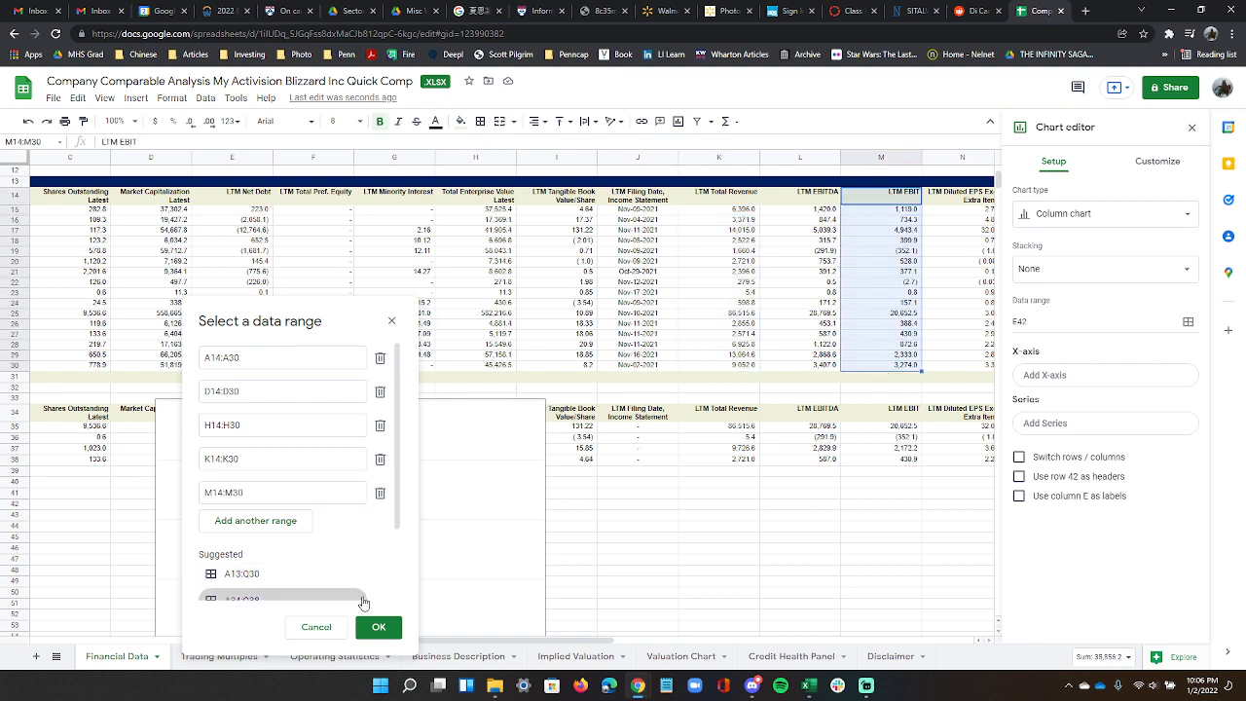
pyautogui.click(379, 628)
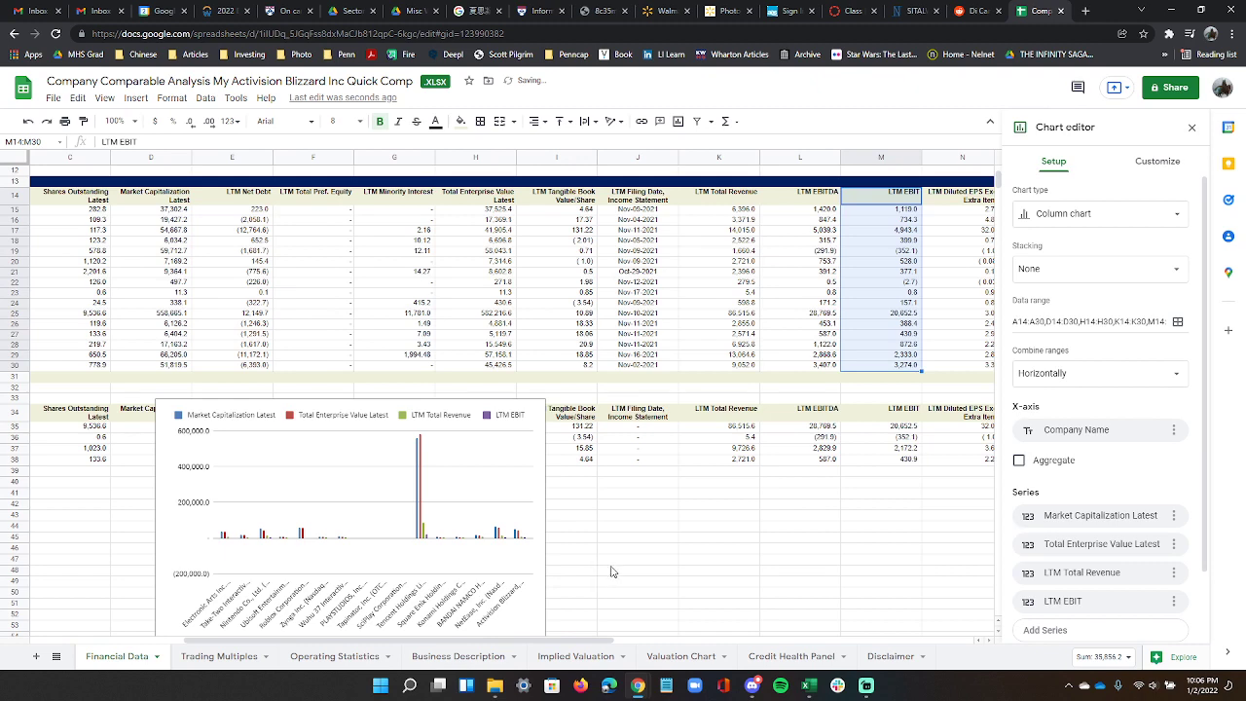
# Move the chart to the empty area below the summary statistics rows, starting around column F, row 40.
pyautogui.scroll(-3, 624, 572)
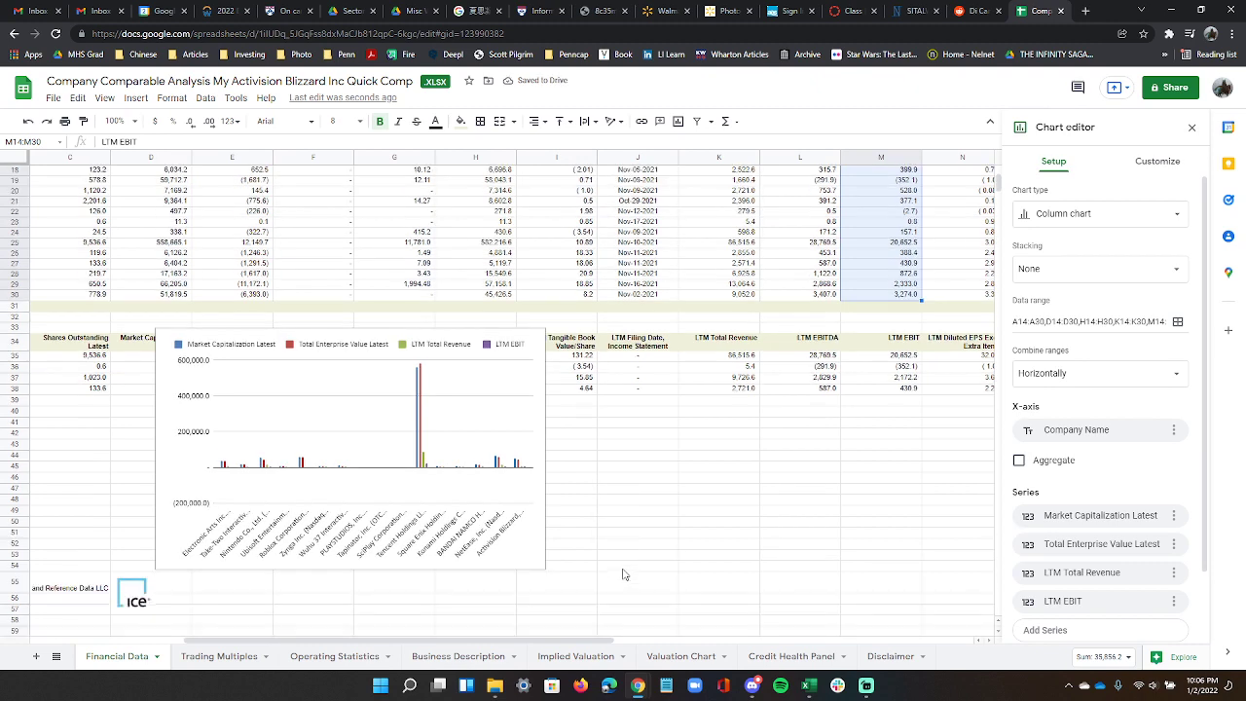
pyautogui.click(400, 460)
pyautogui.moveTo(399, 460); pyautogui.dragTo(507, 535)
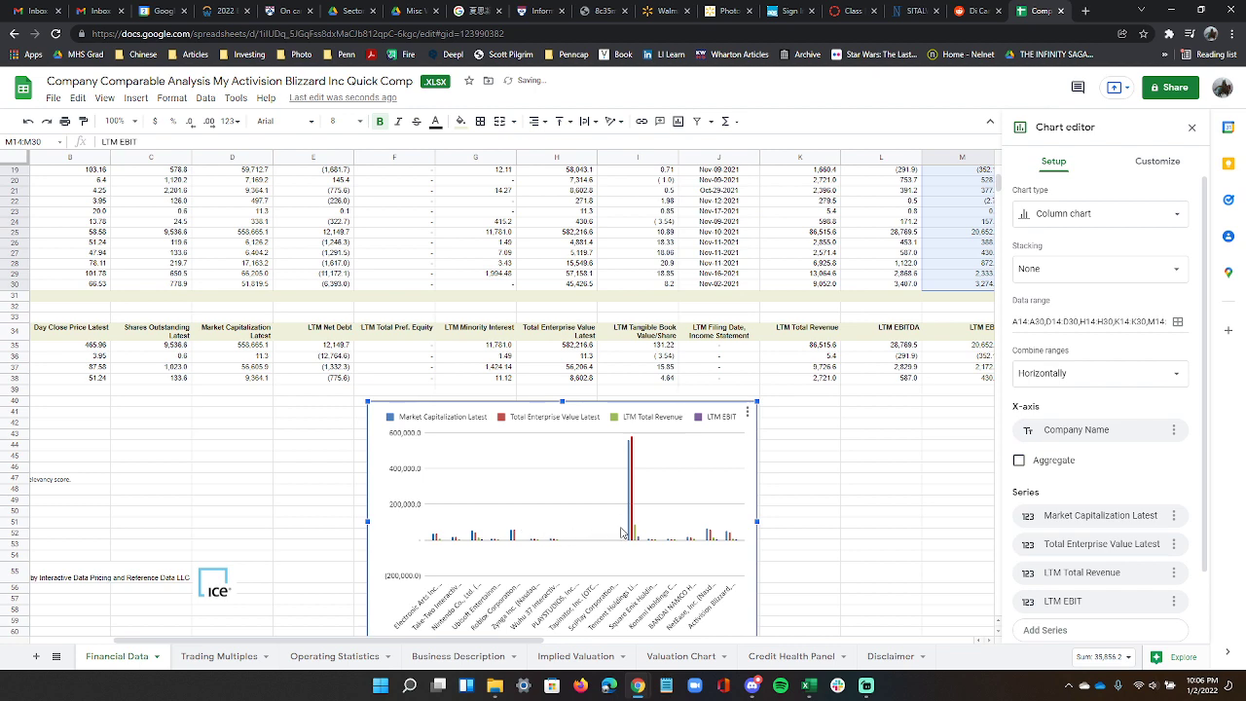
pyautogui.click(632, 531)
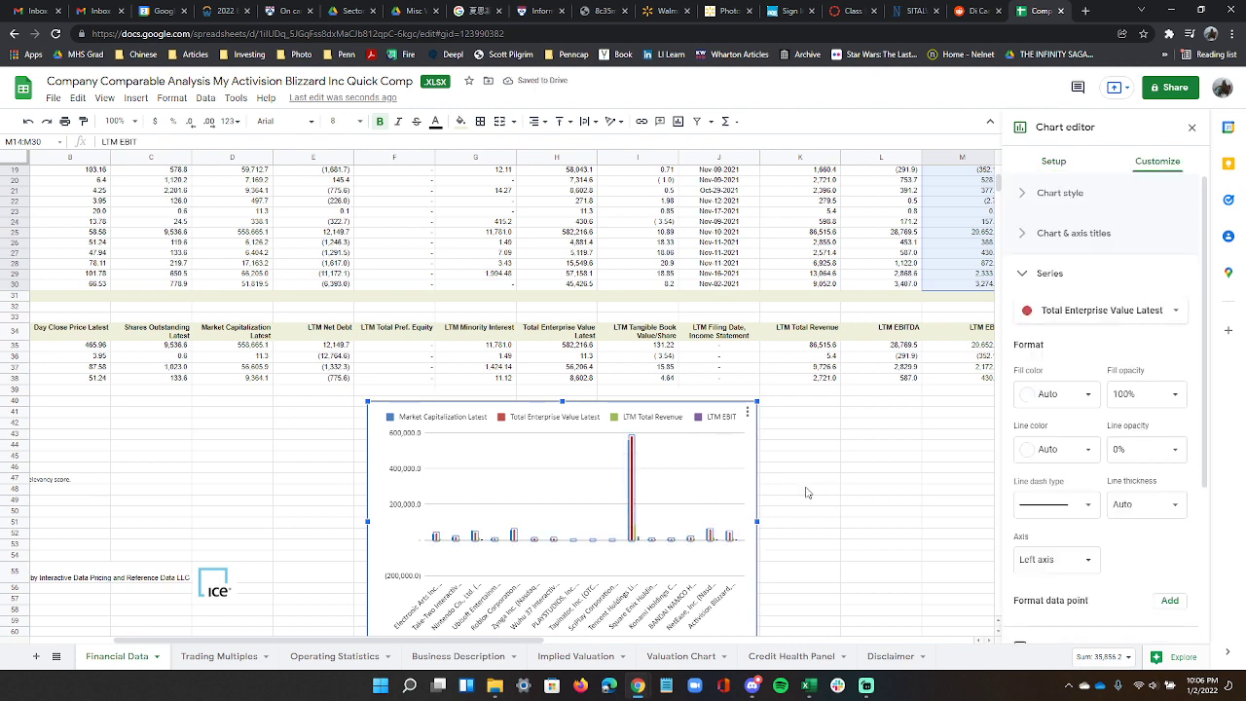
# Widen the chart to about column M and move it to its own sheet.
pyautogui.scroll(2, 784, 510)
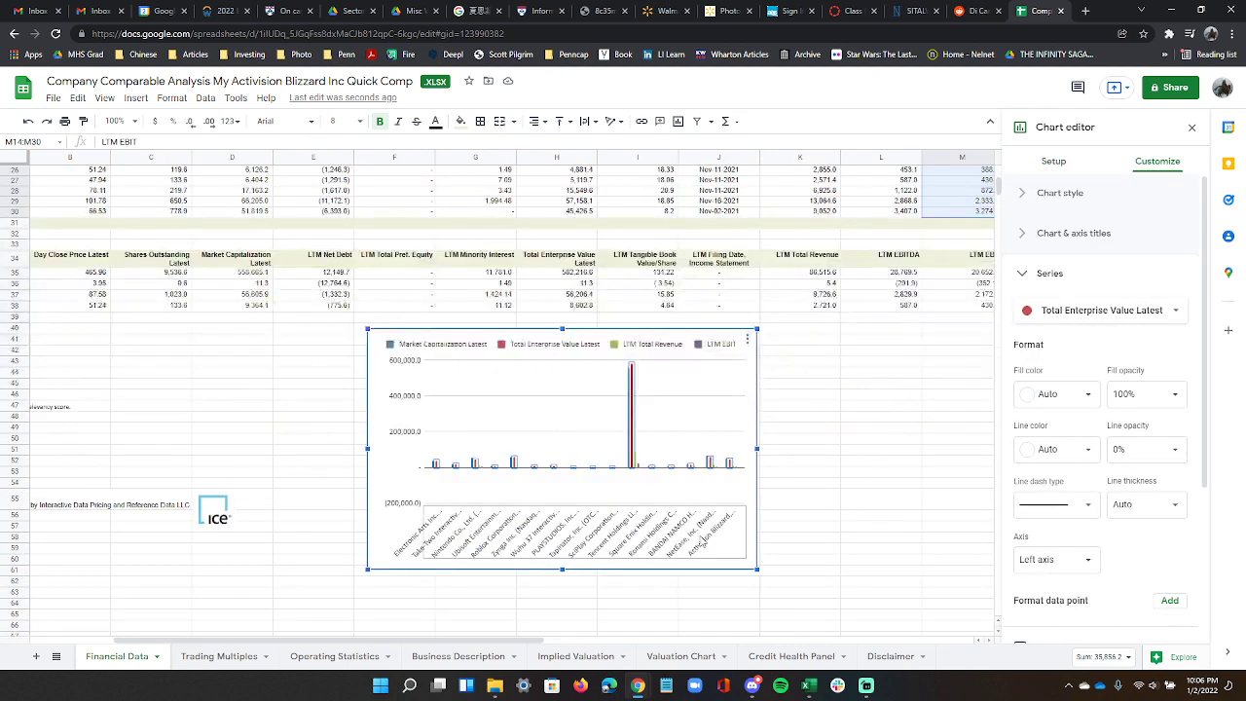
pyautogui.scroll(-2, 760, 487)
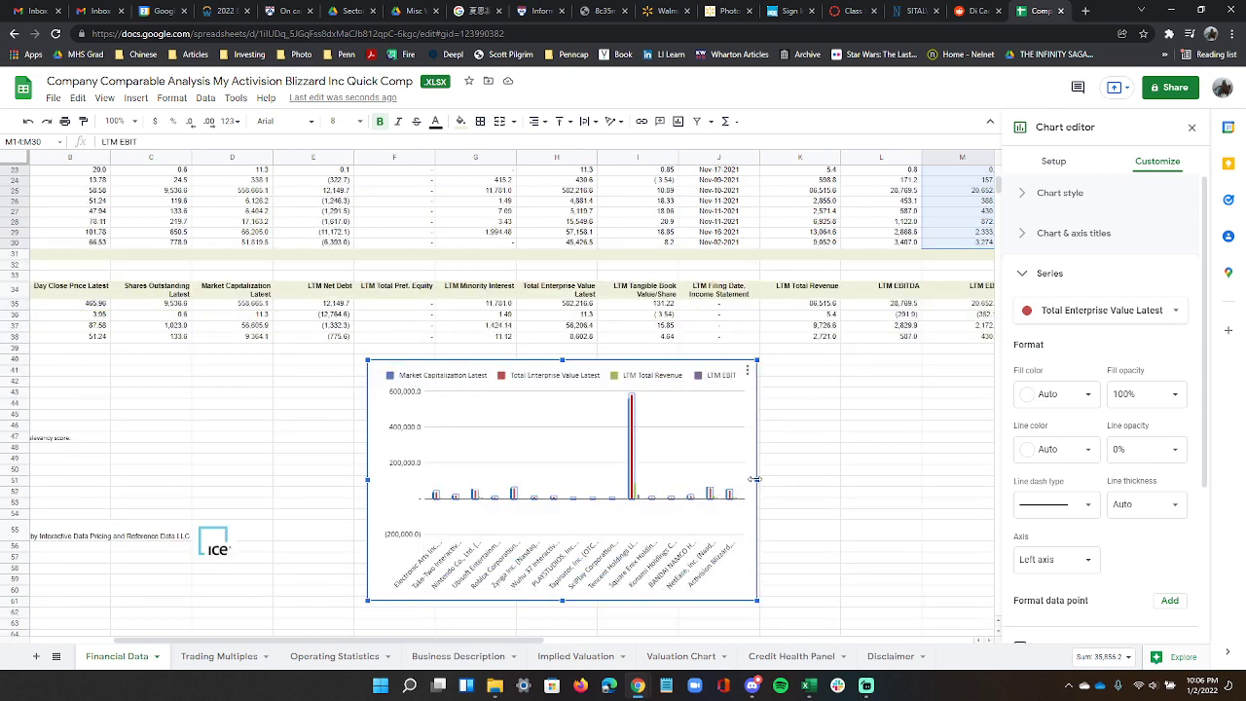
pyautogui.moveTo(758, 480); pyautogui.dragTo(967, 487)
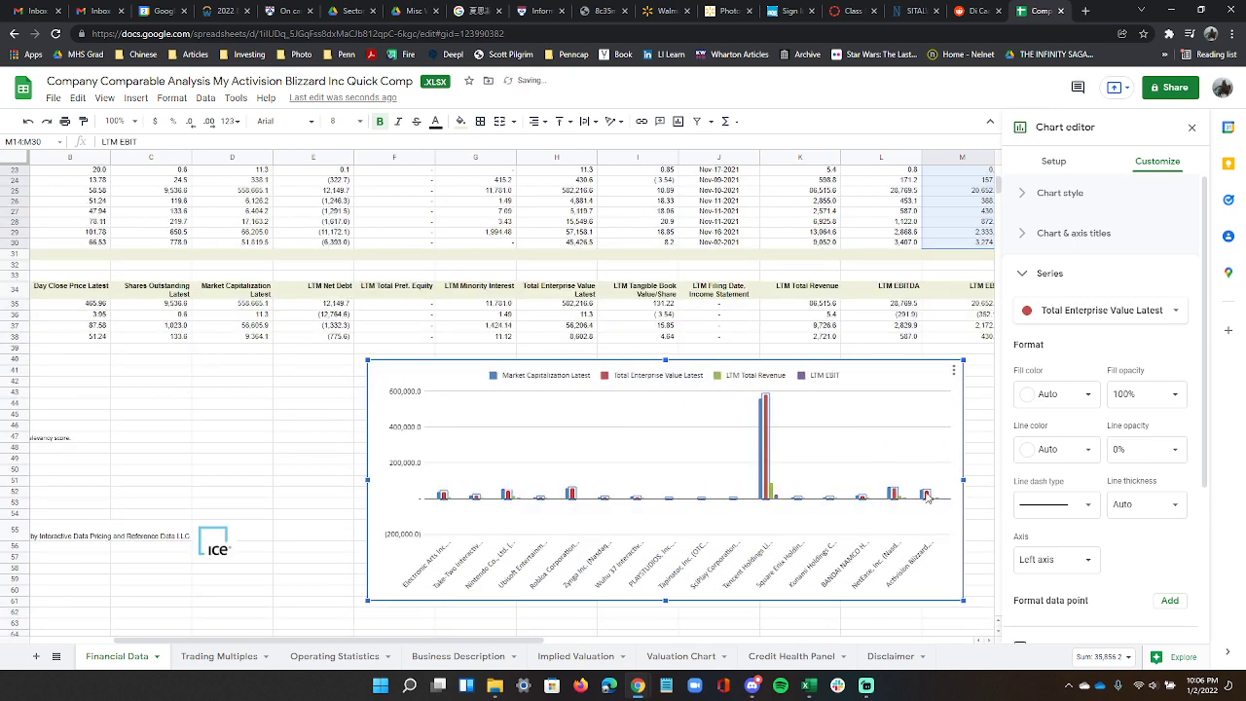
pyautogui.click(954, 371)
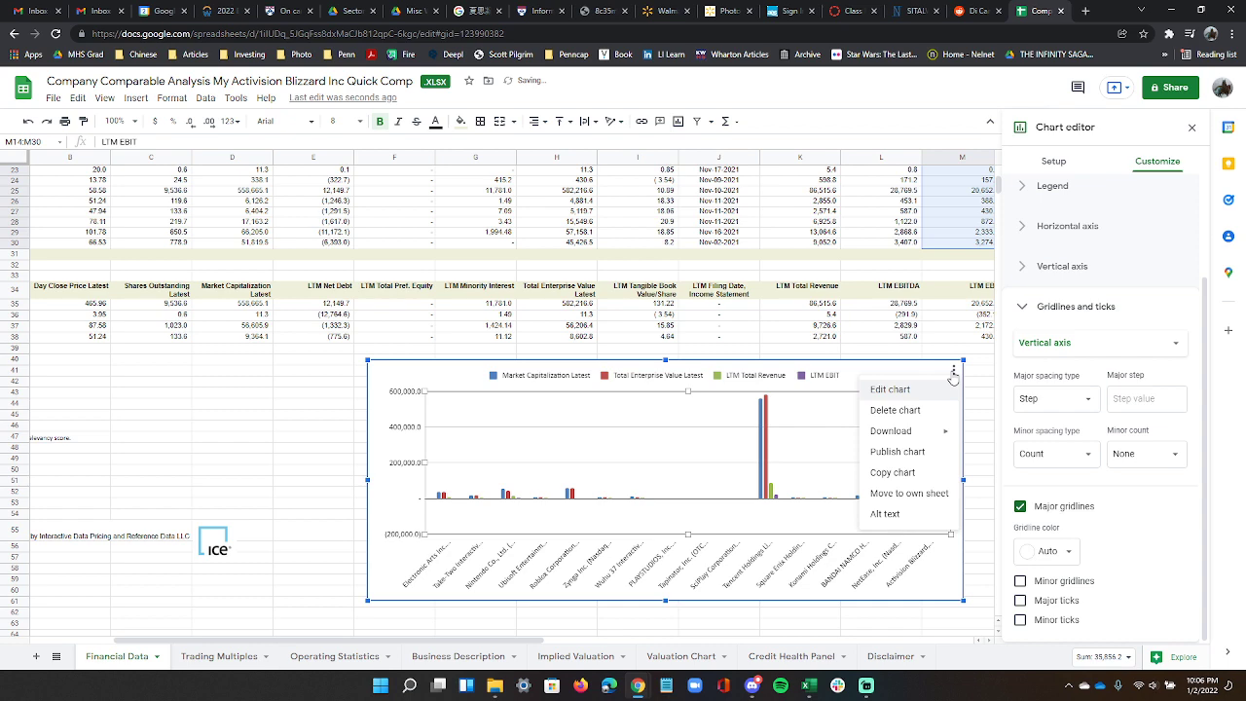
pyautogui.click(905, 497)
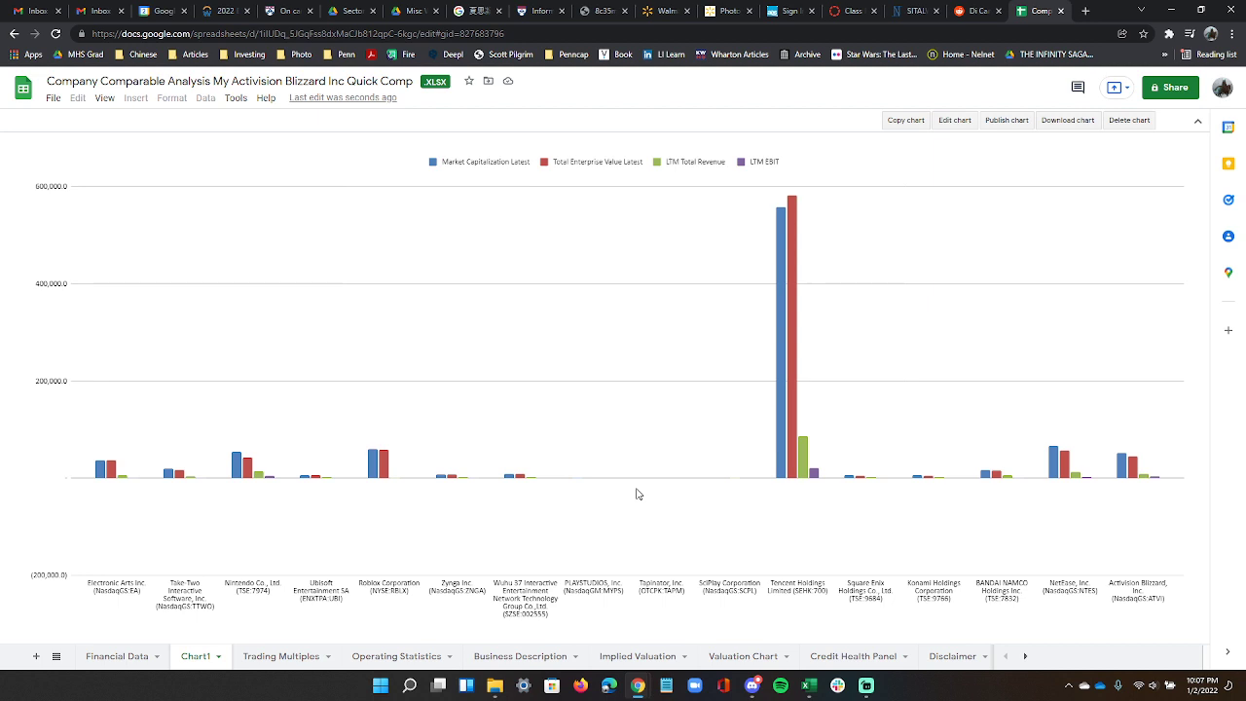
# Rename the spreadsheet file as CAPIQ Video Game Comp.
pyautogui.tripleClick(181, 82)
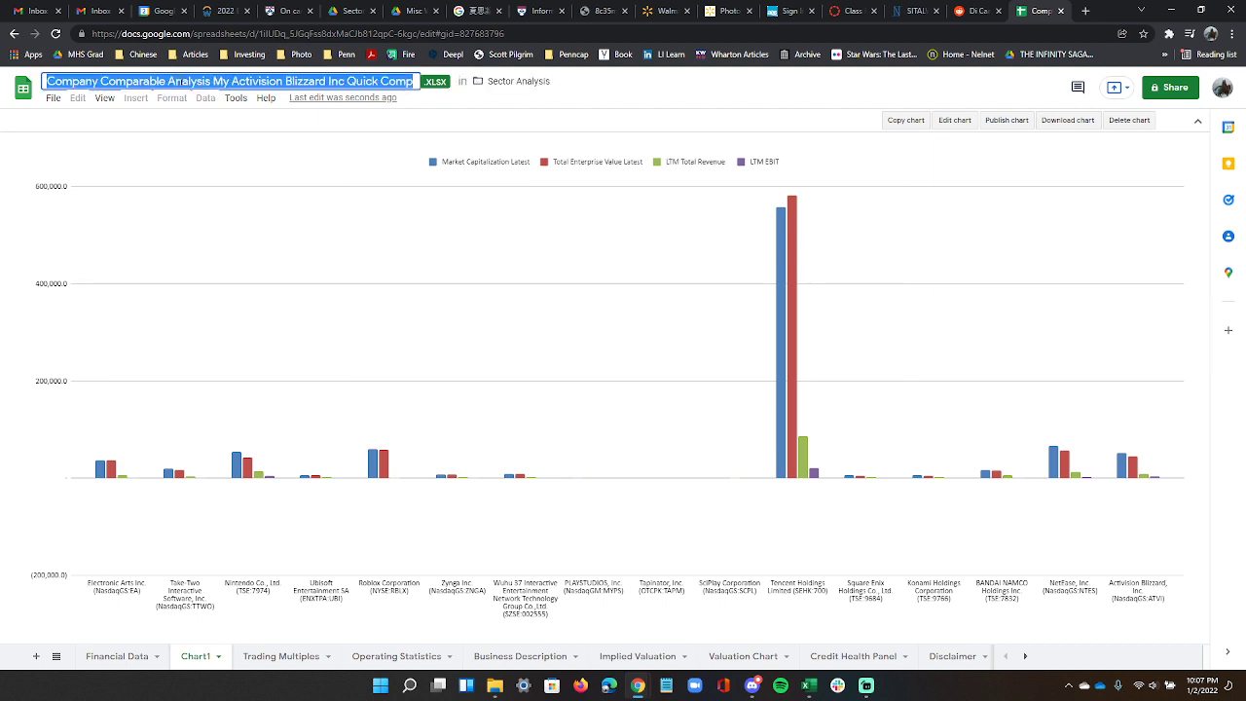
pyautogui.write('C')
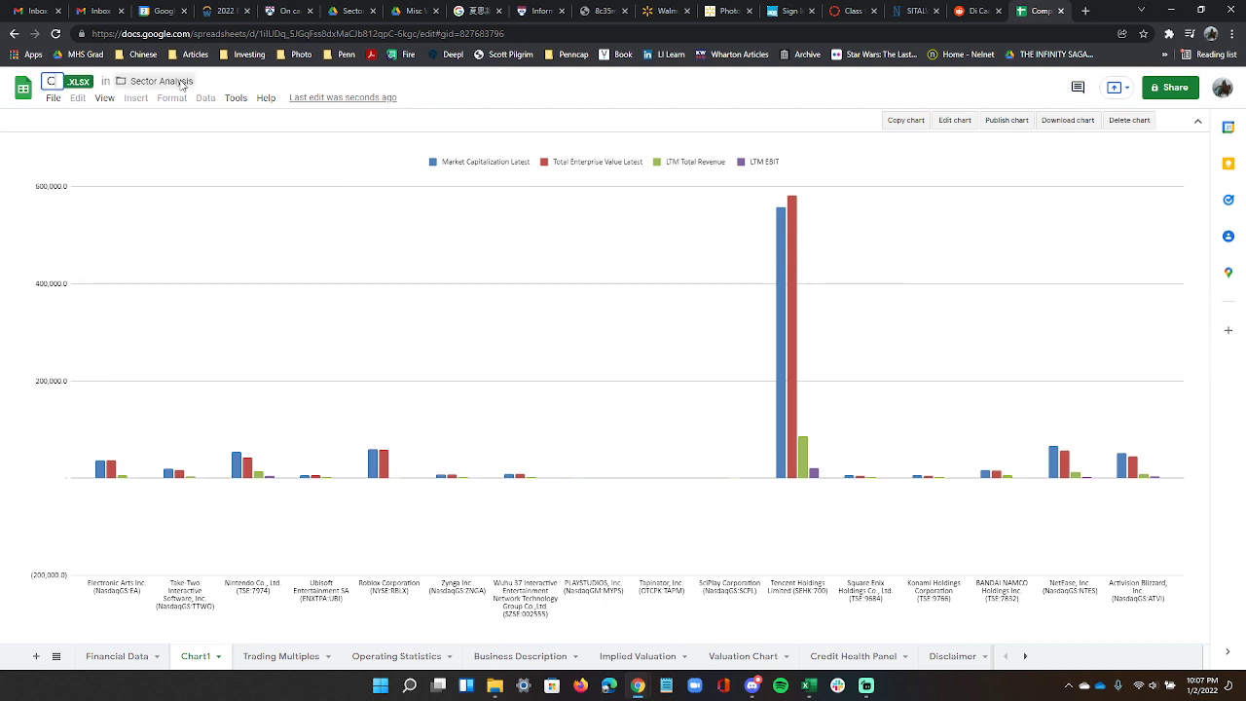
pyautogui.write('APIQ Video')
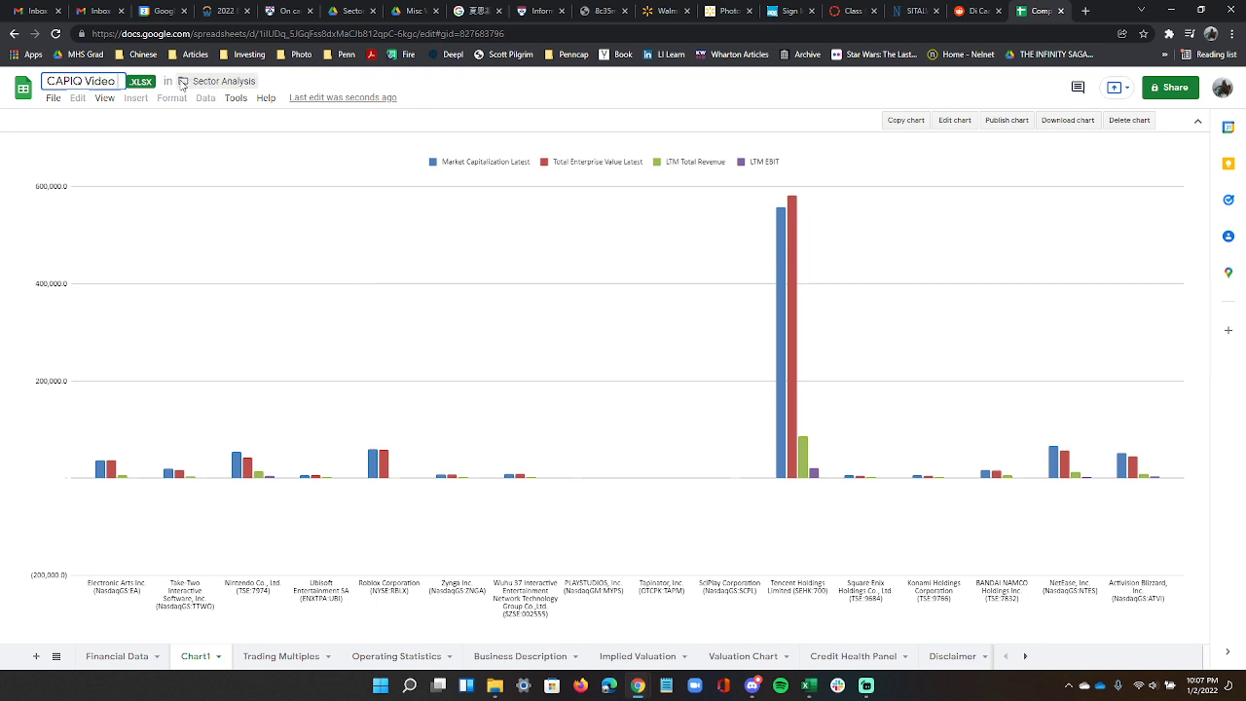
pyautogui.write(' Game Comp')
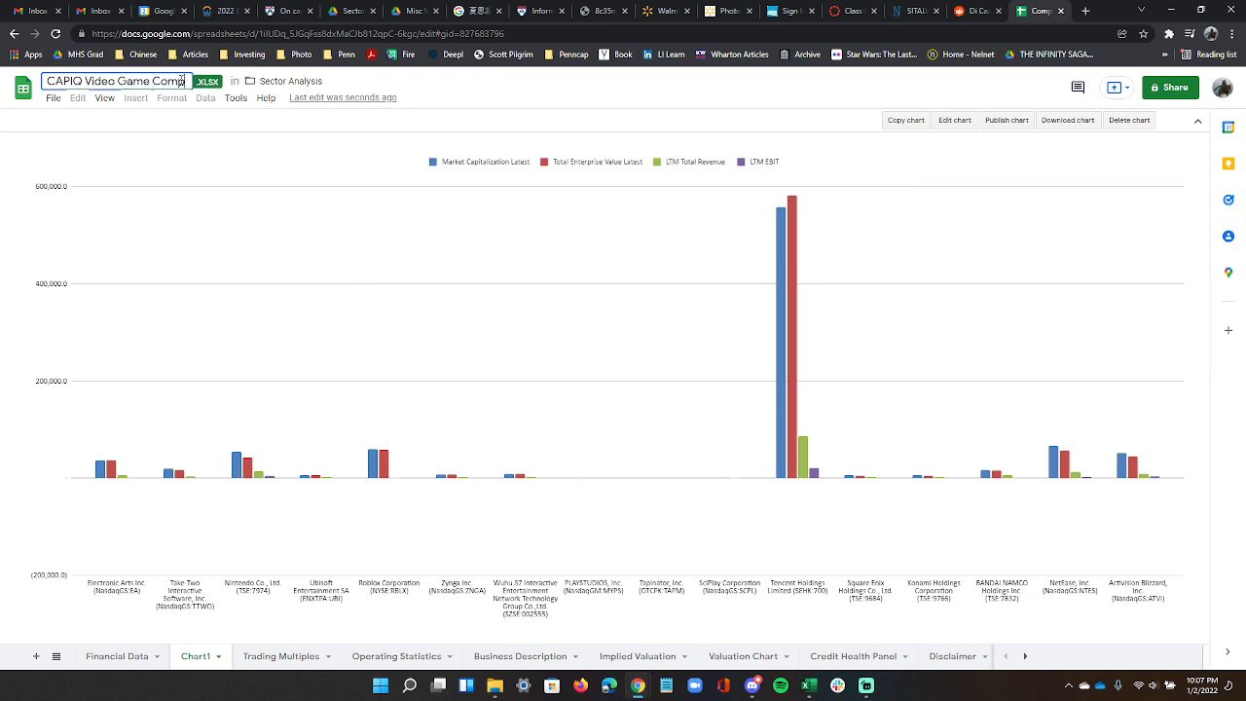
pyautogui.press('Return')
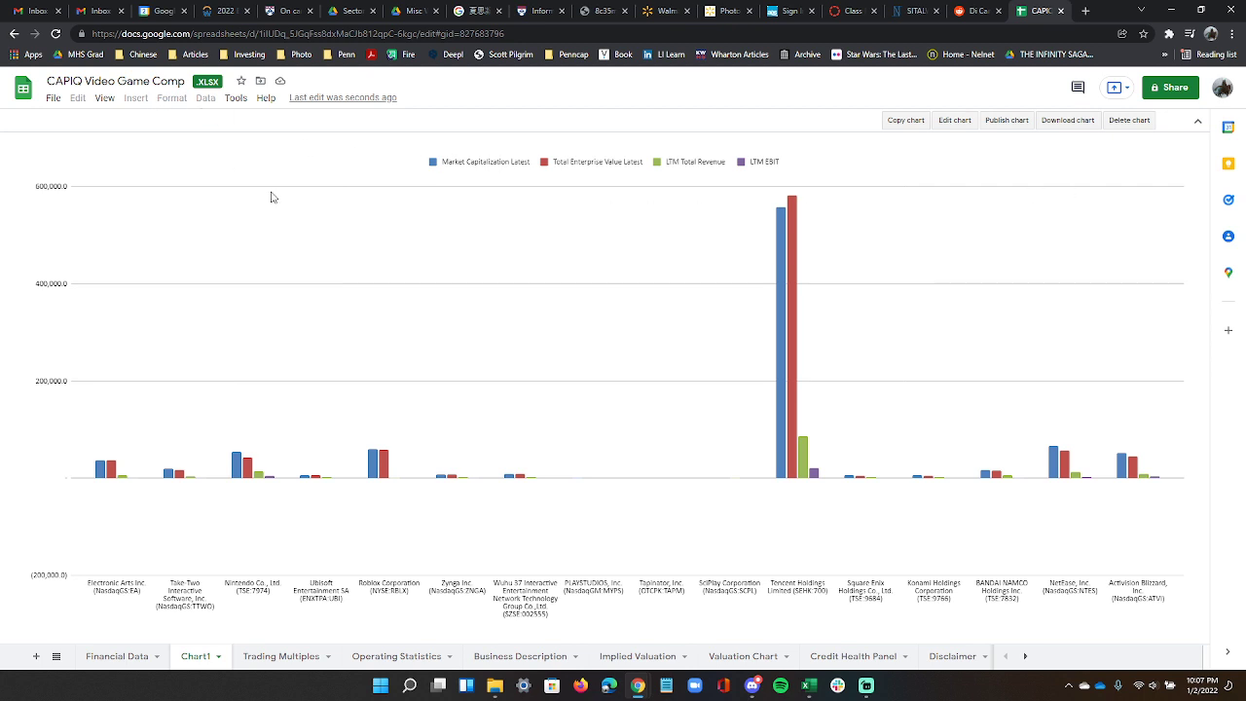
# Open the chart for editing and set its title to "Video Game Company Metrics (1/2/2022)".
pyautogui.click(955, 120)
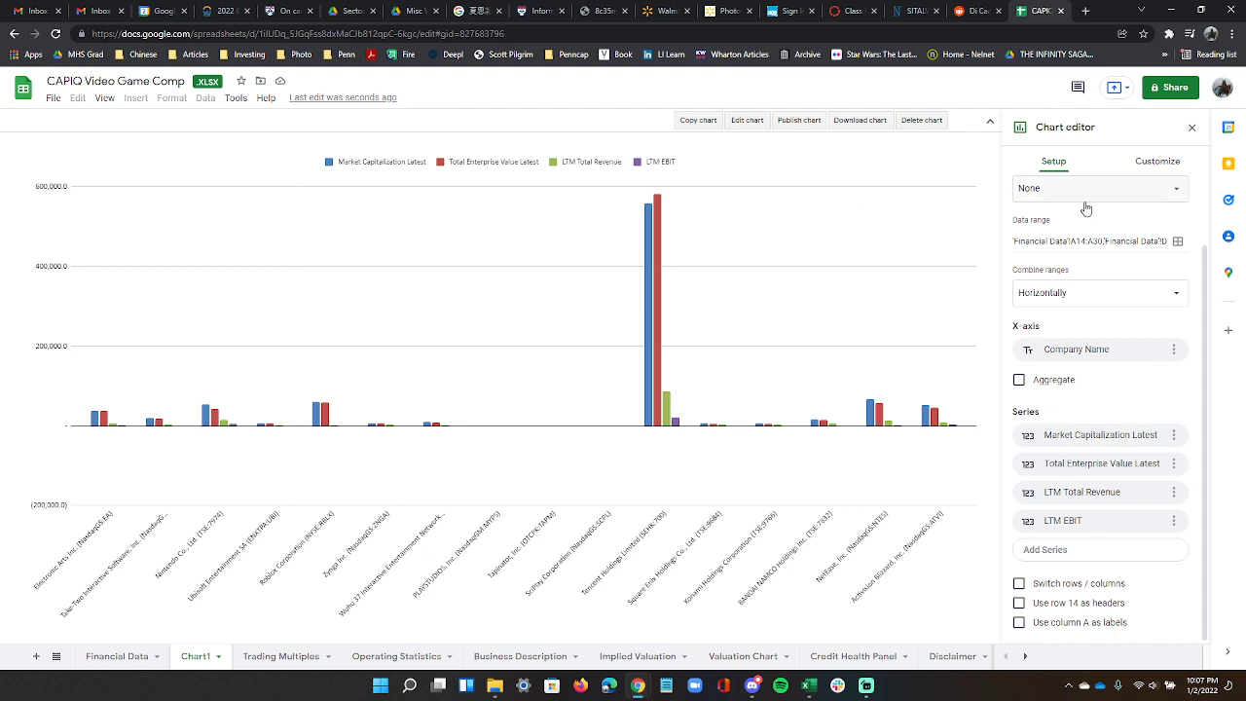
pyautogui.scroll(2, 1098, 532)
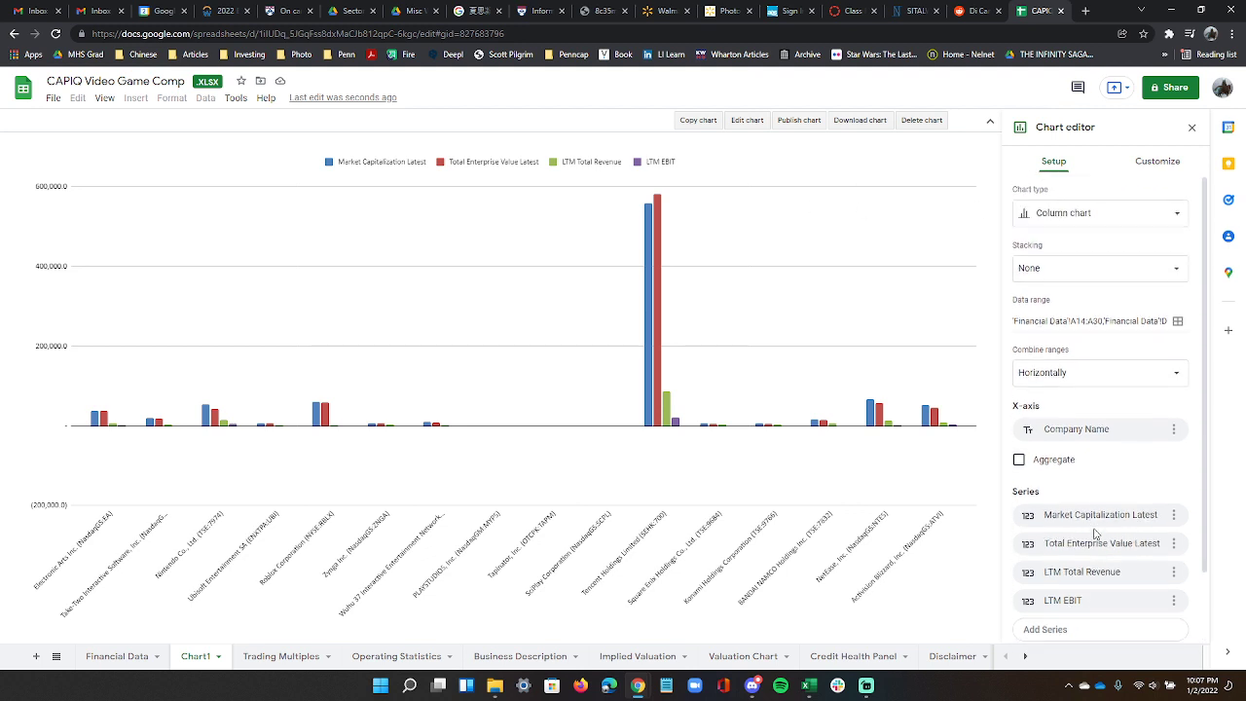
pyautogui.scroll(-1, 1051, 312)
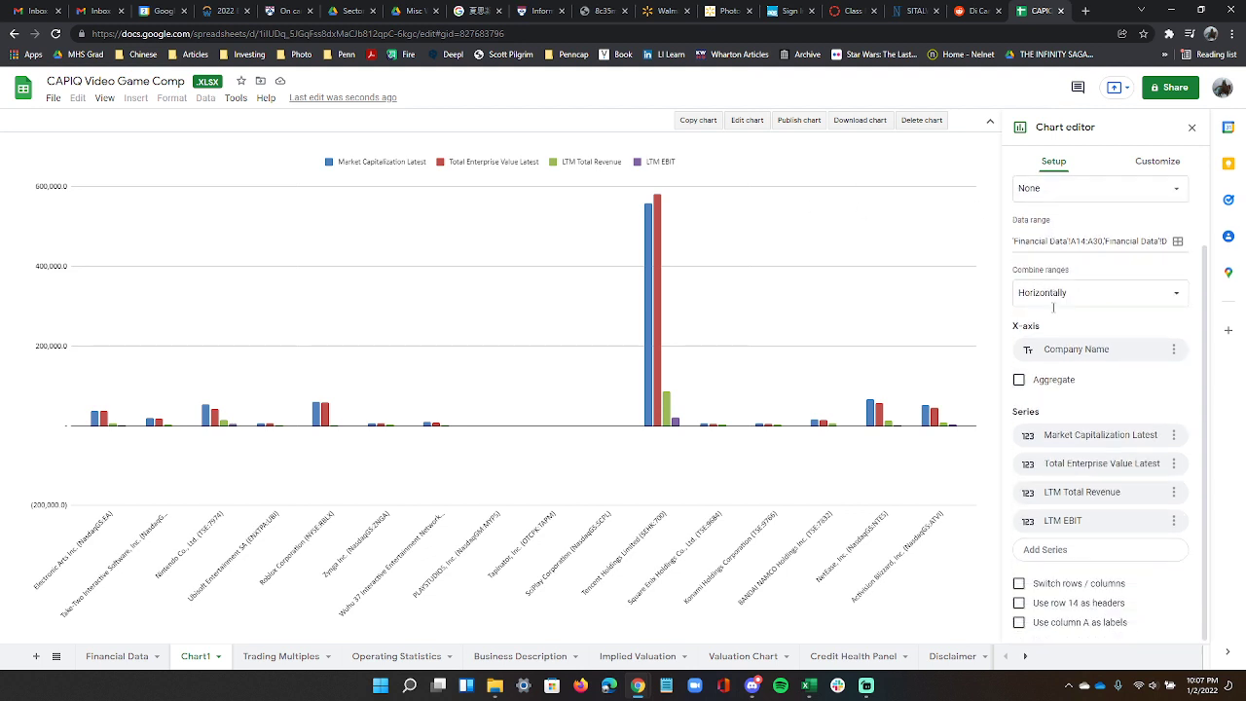
pyautogui.click(1133, 172)
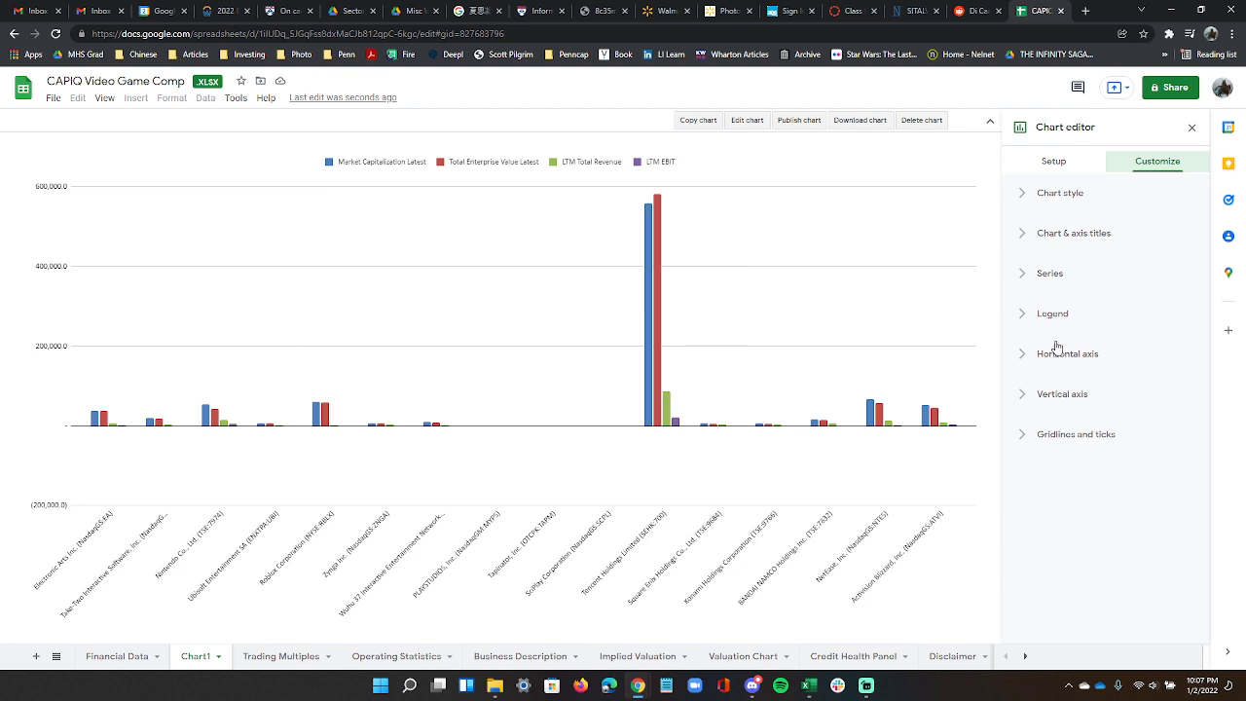
pyautogui.click(1066, 236)
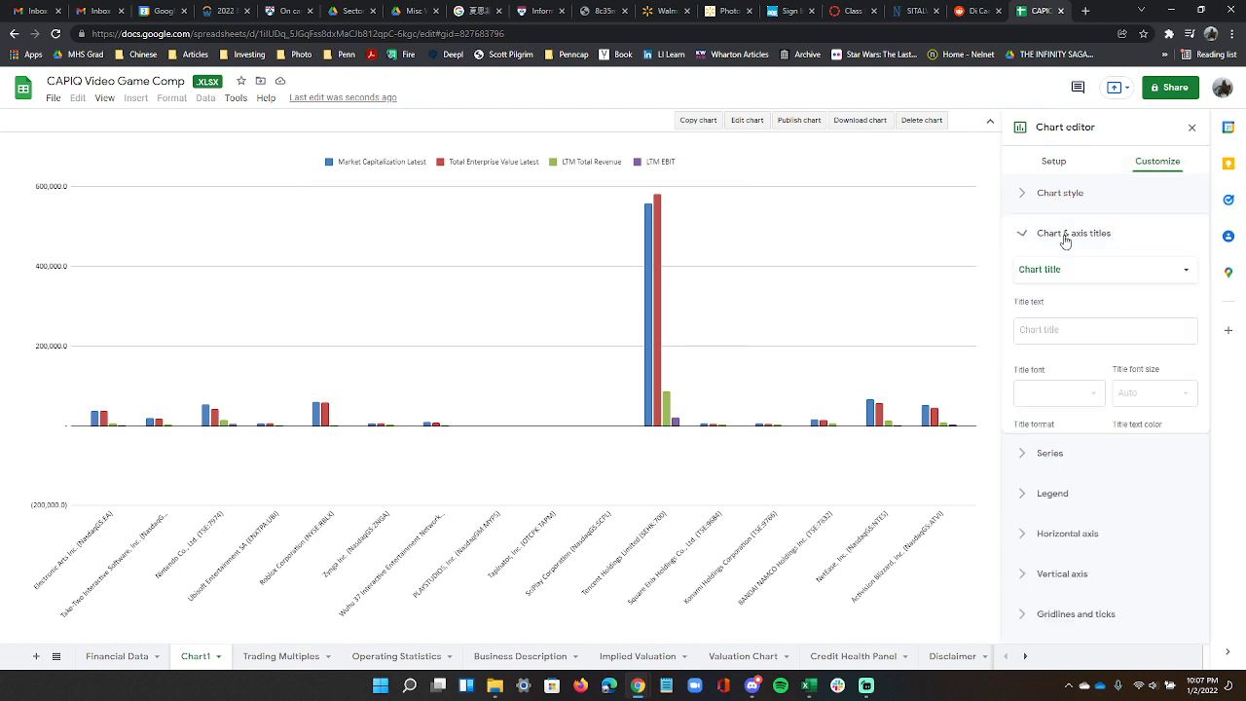
pyautogui.click(1069, 276)
pyautogui.click(1066, 270)
pyautogui.click(1064, 330)
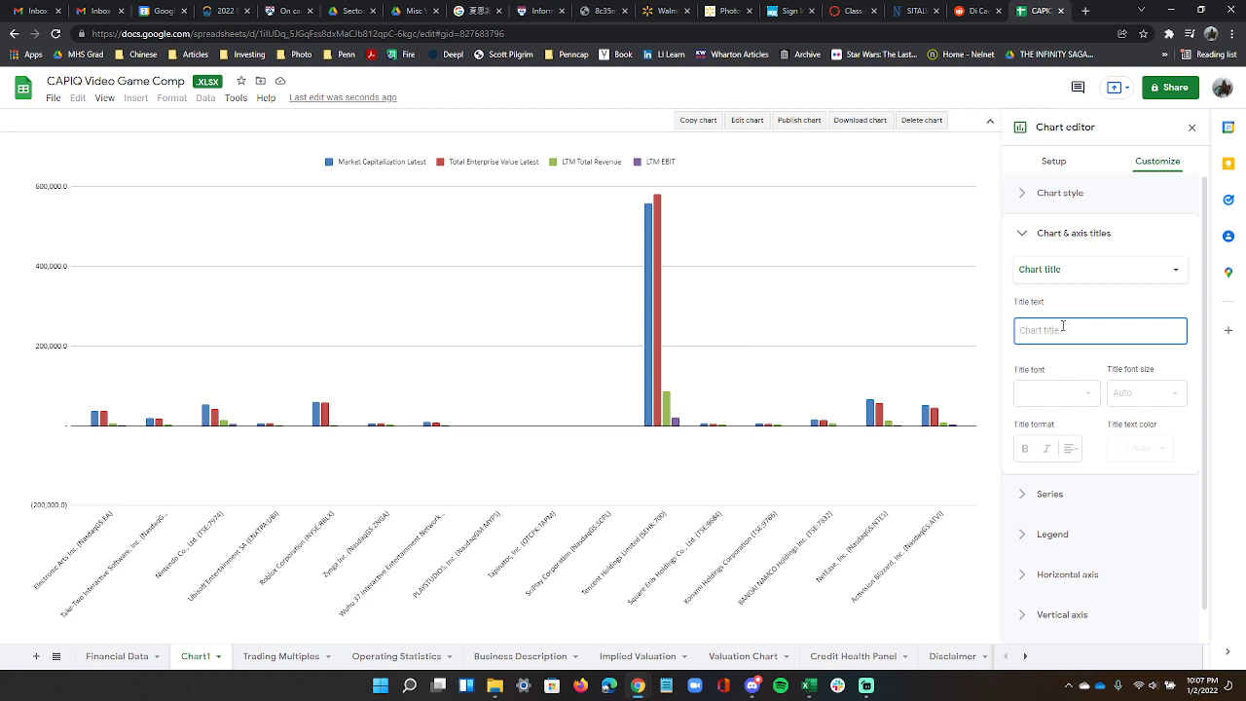
pyautogui.write('Video Game Companies')
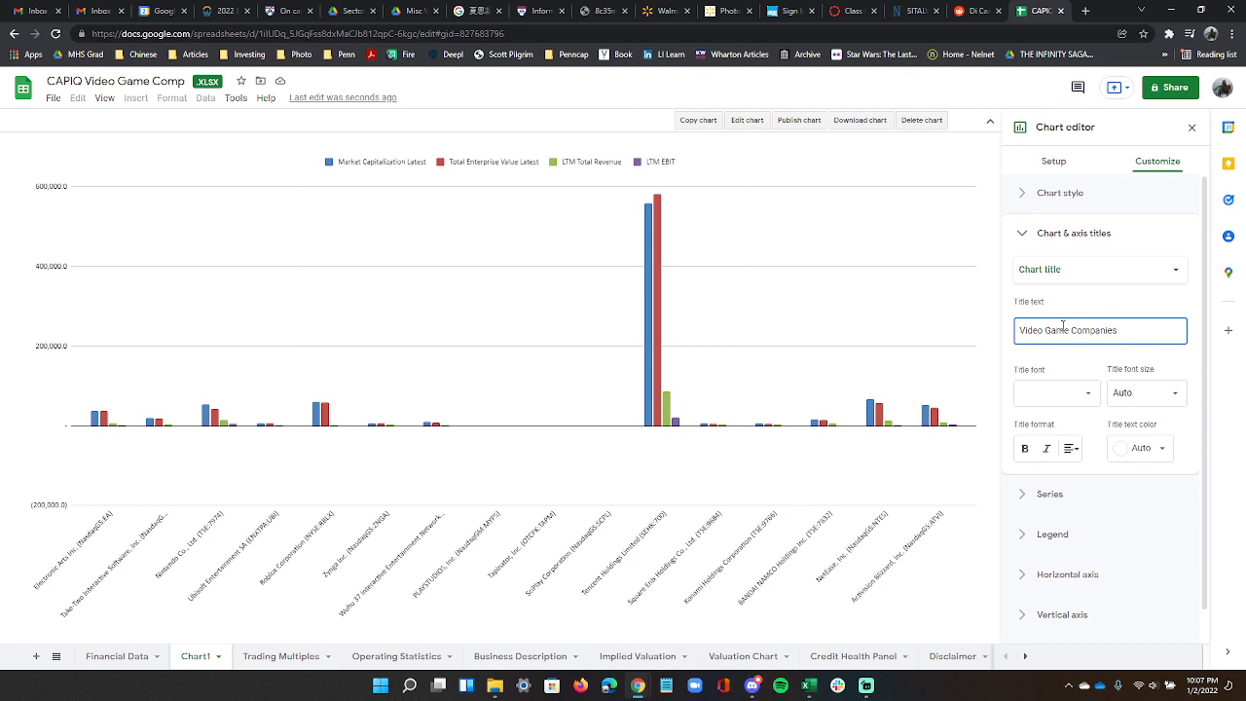
pyautogui.press('BackSpace')
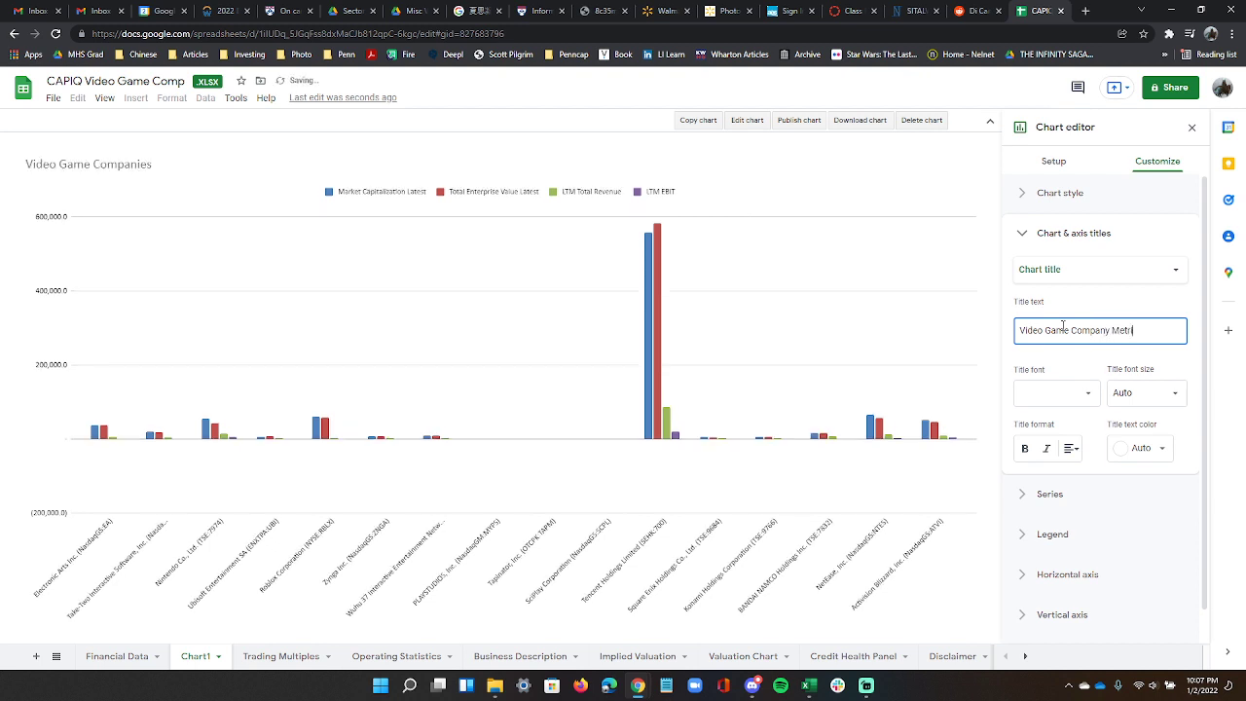
pyautogui.write('cs ')
pyautogui.write('(J')
pyautogui.write('/2/202')
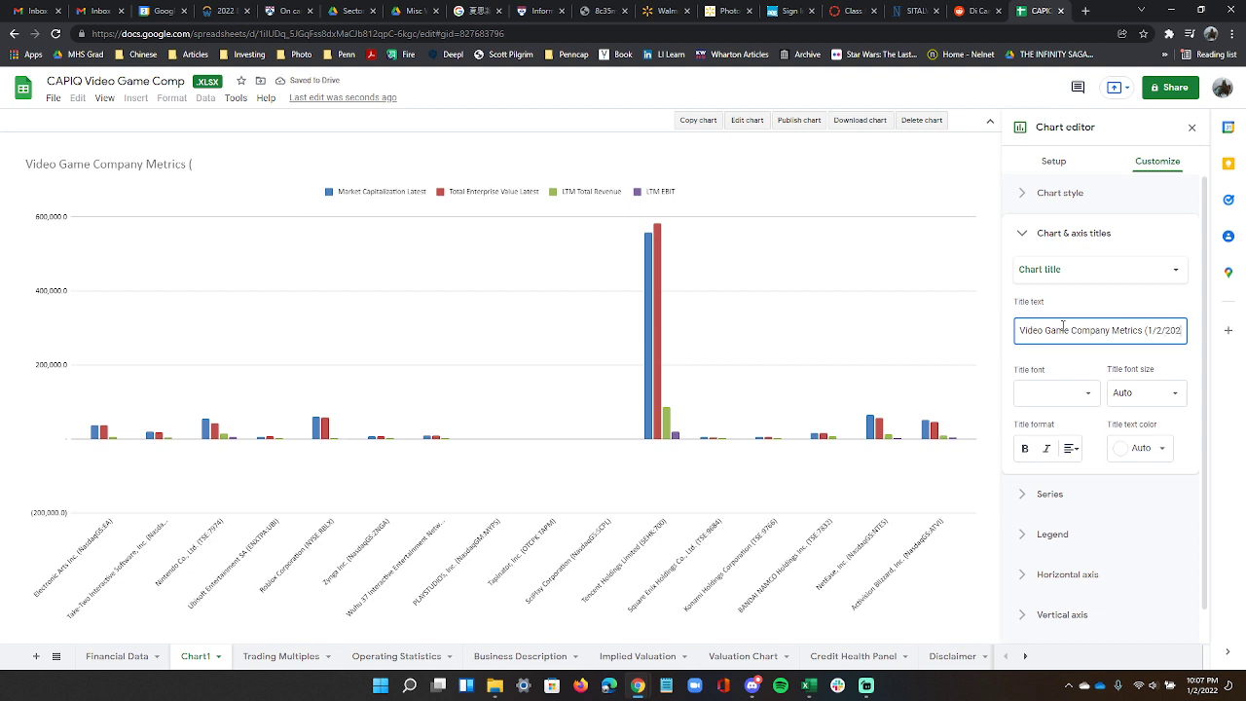
pyautogui.write('2)')
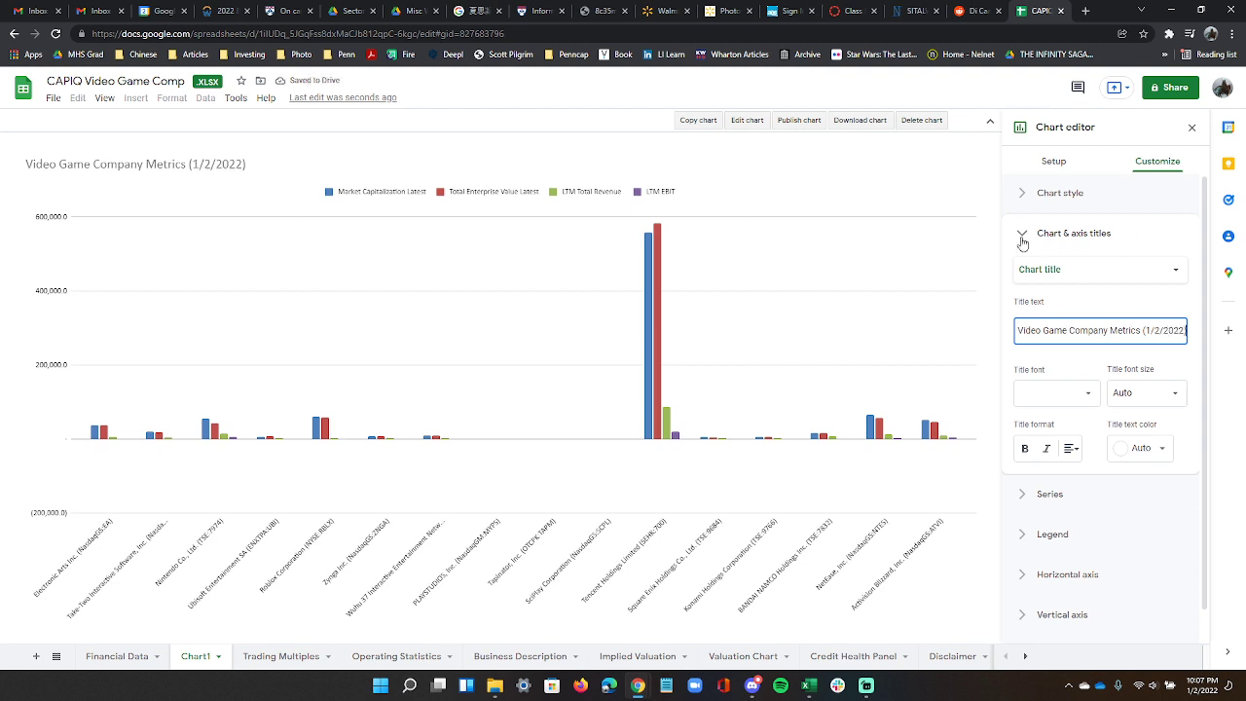
# Set the chart's horizontal axis title to "Companies".
pyautogui.click(1077, 279)
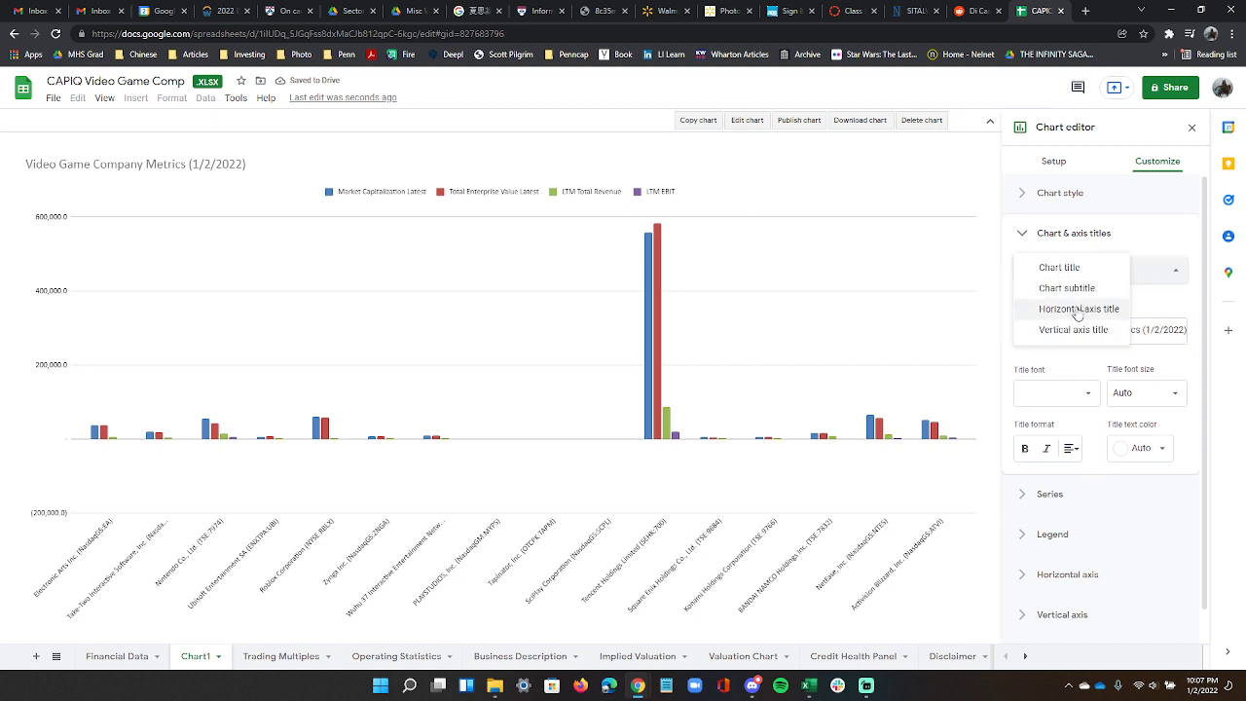
pyautogui.click(1078, 310)
pyautogui.click(1081, 326)
pyautogui.write('Company')
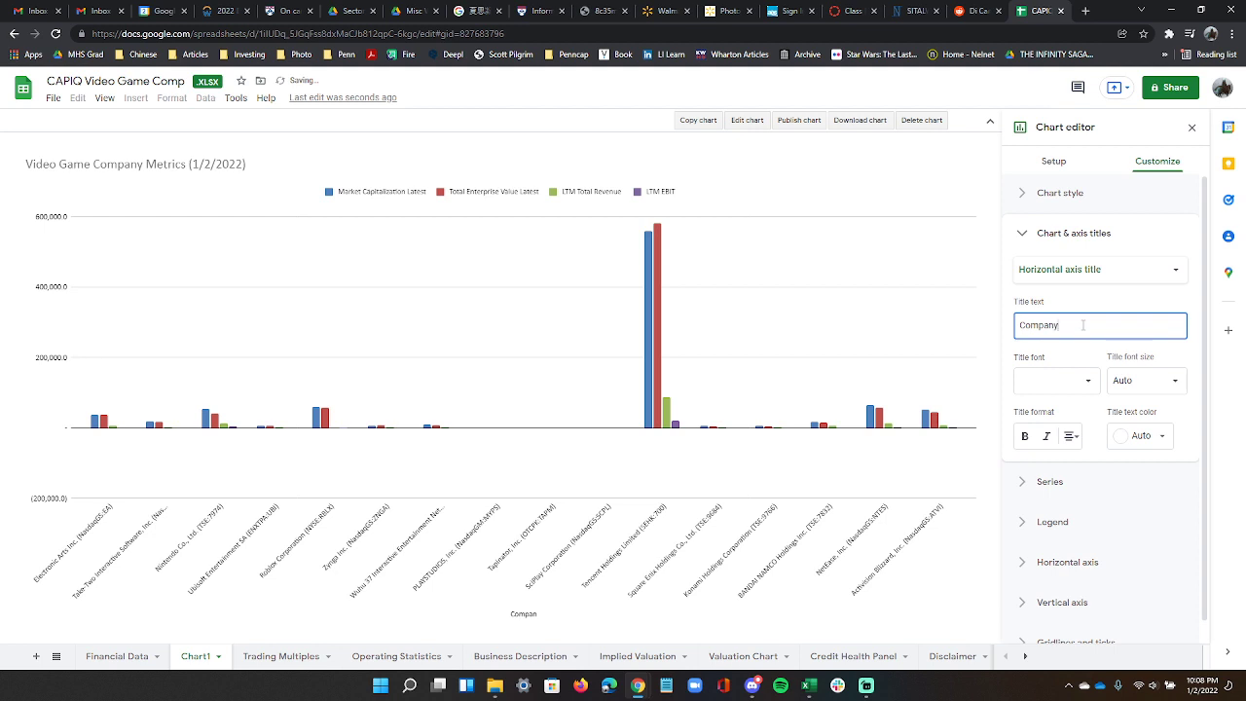
pyautogui.press('BackSpace')
pyautogui.write('ies')
# Set the chart's vertical axis title to "In Millions" and close the chart editor.
pyautogui.click(1100, 278)
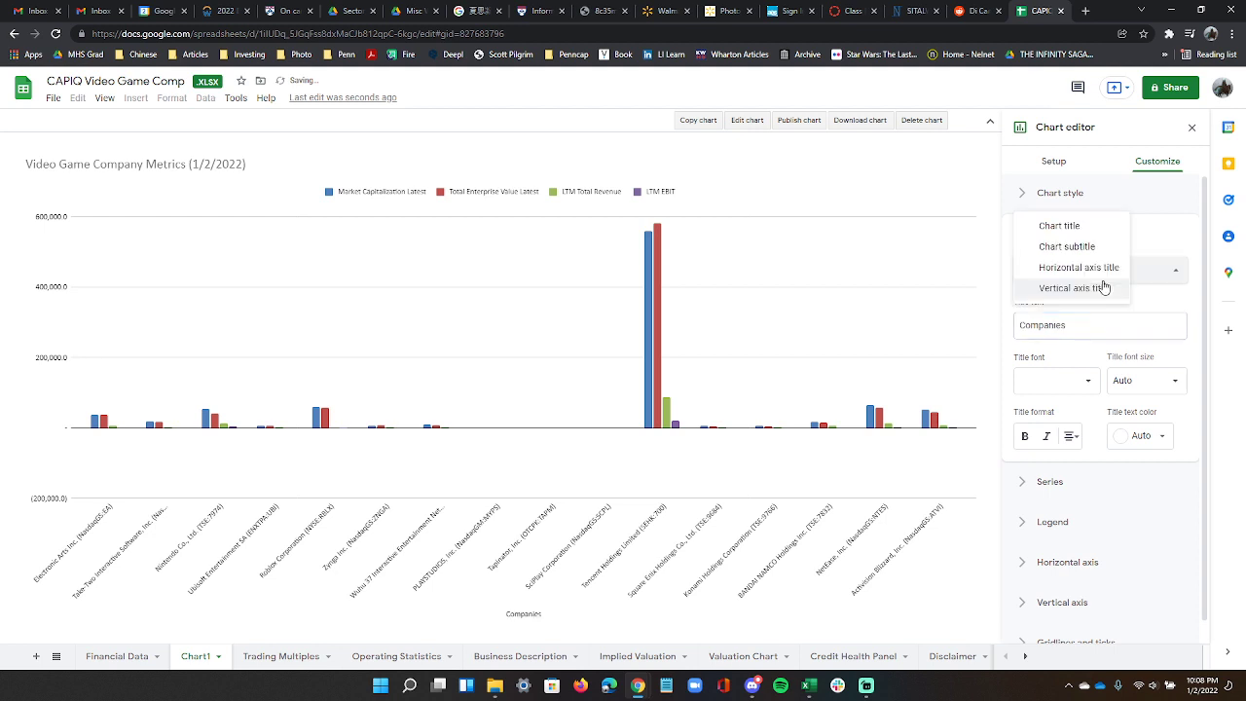
pyautogui.click(1073, 289)
pyautogui.click(1089, 327)
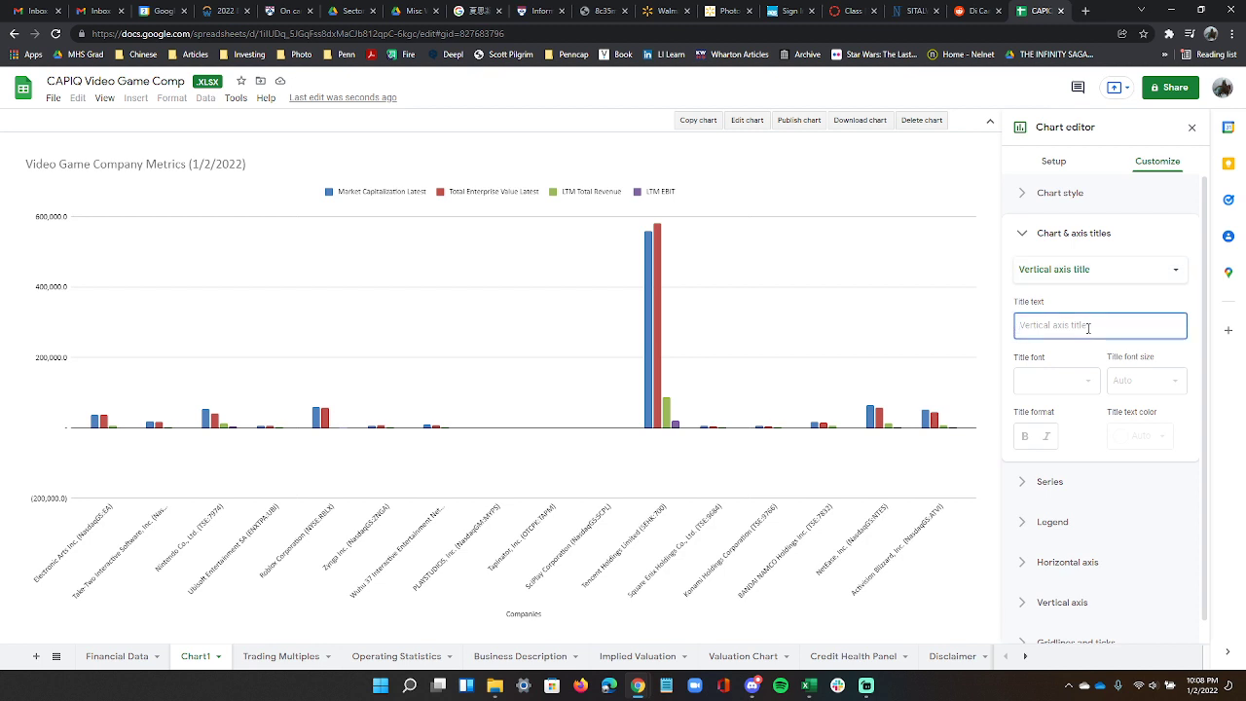
pyautogui.write('In Millions')
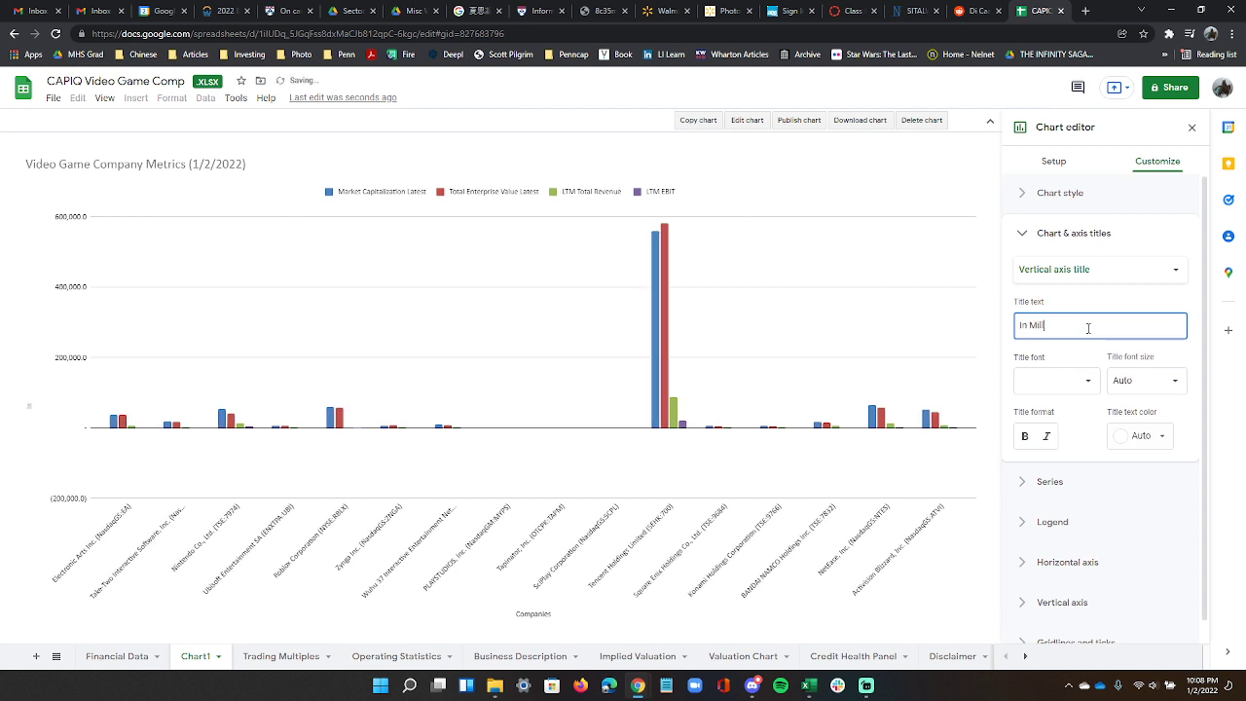
pyautogui.click(1192, 128)
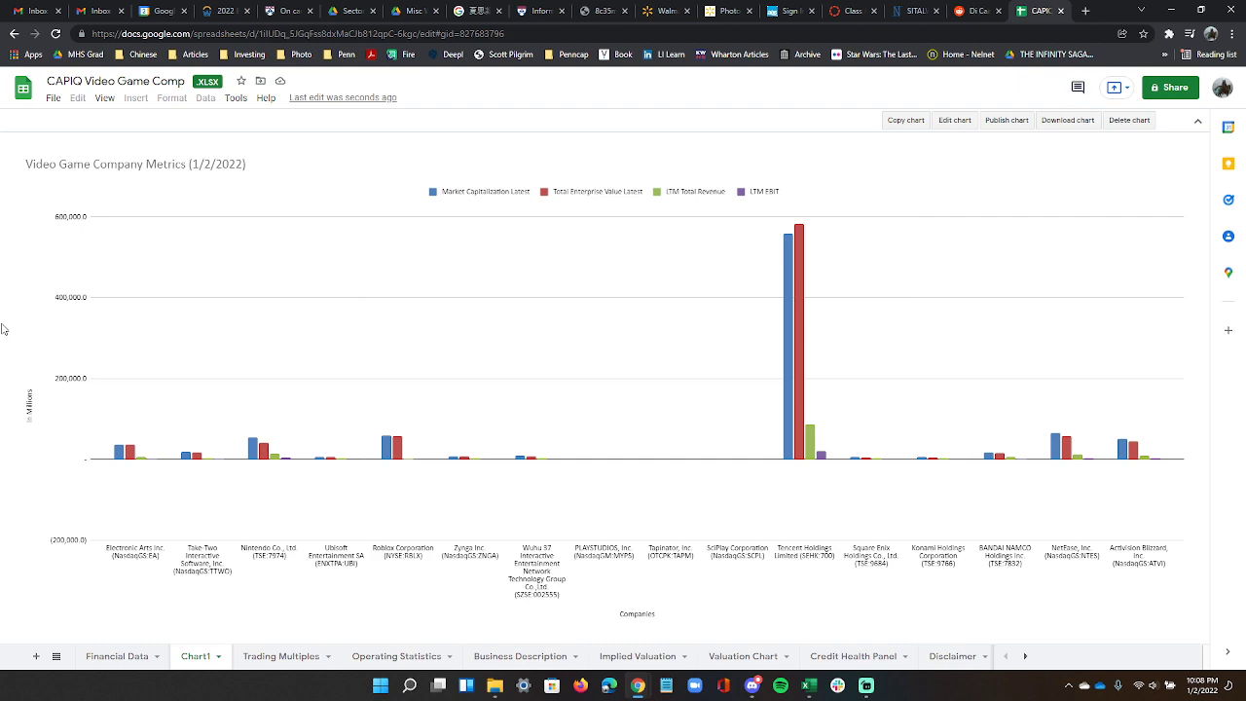
# Capture a screenshot of the whole Video Game Company Metrics chart to the clipboard and switch to Discord.
pyautogui.press('super+shift+s')
pyautogui.moveTo(18, 144); pyautogui.dragTo(1204, 632)
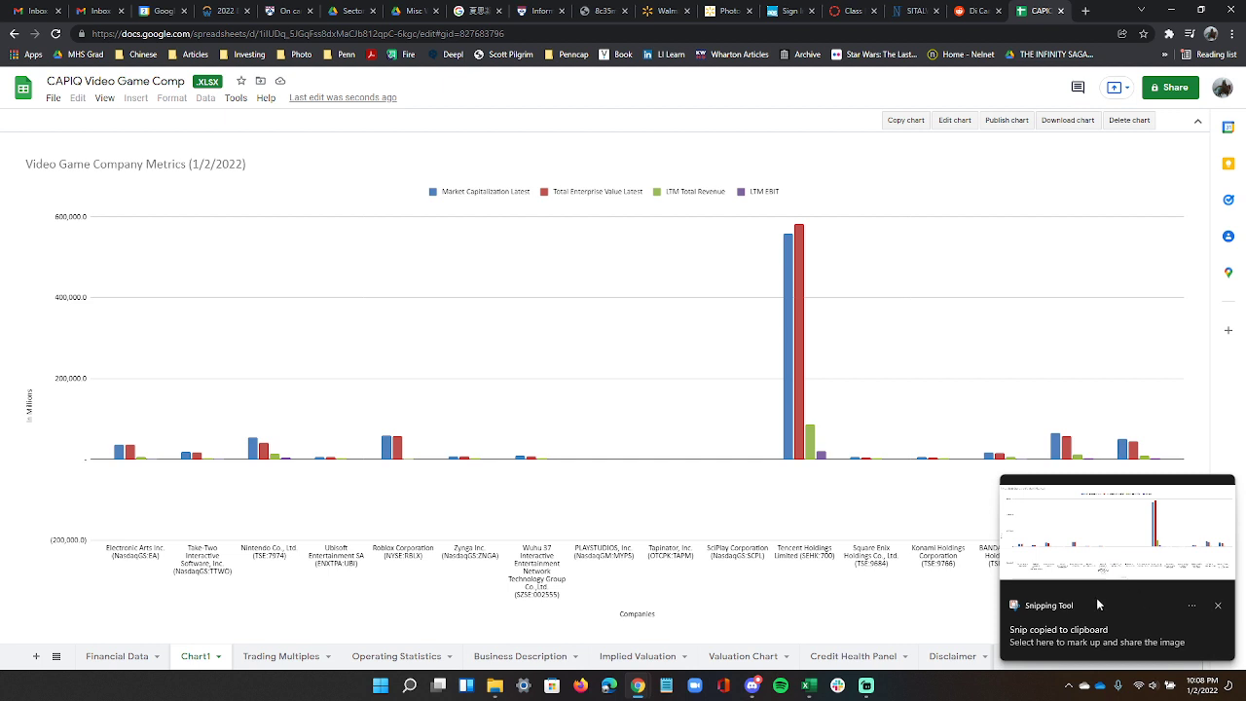
pyautogui.click(752, 686)
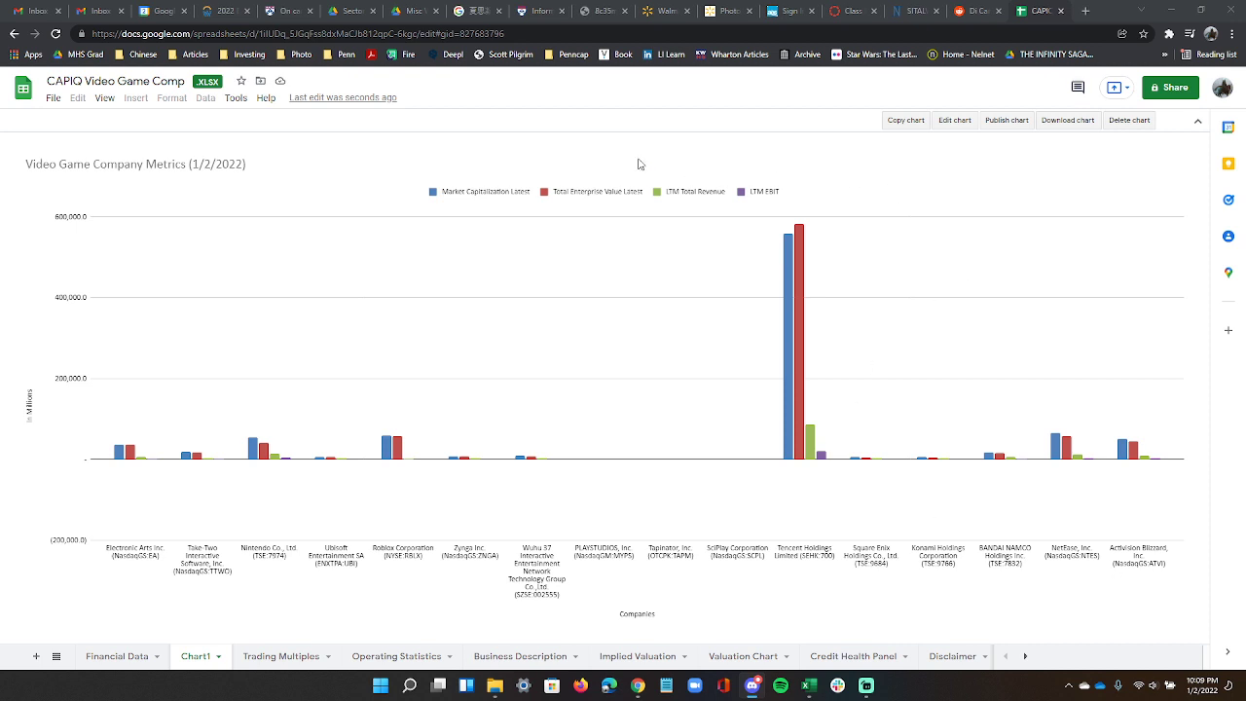
pyautogui.click(1066, 123)
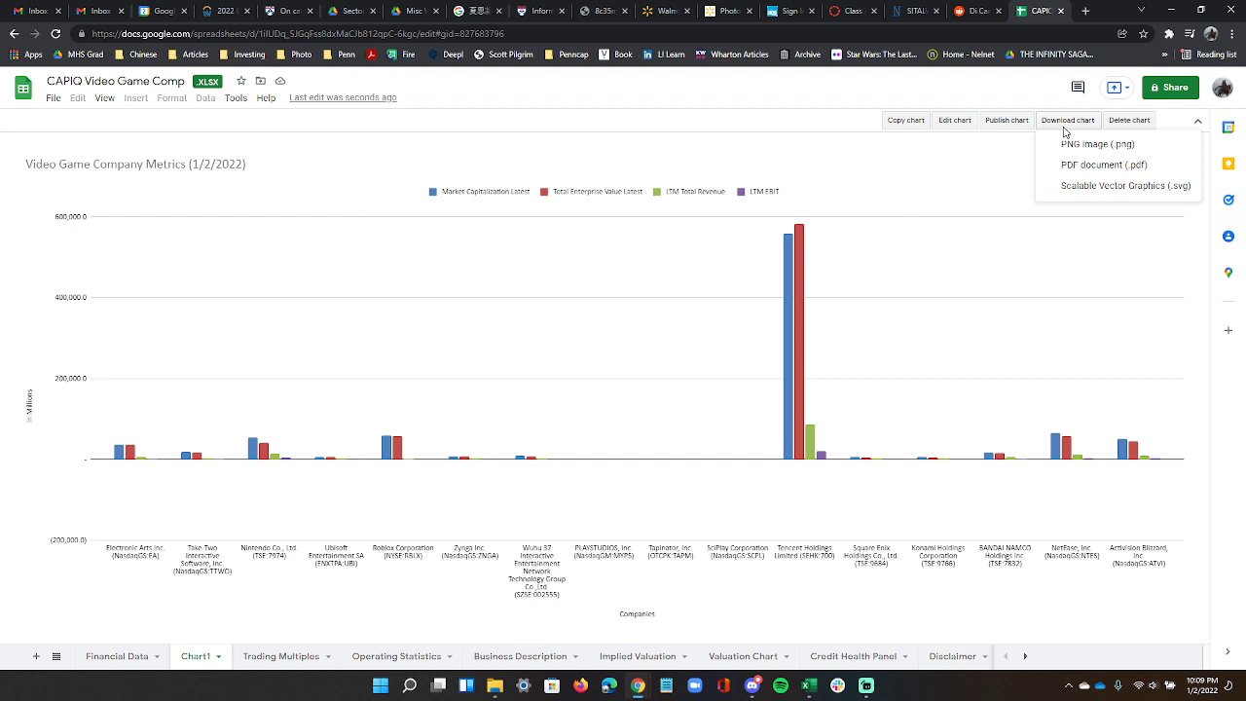
pyautogui.click(823, 119)
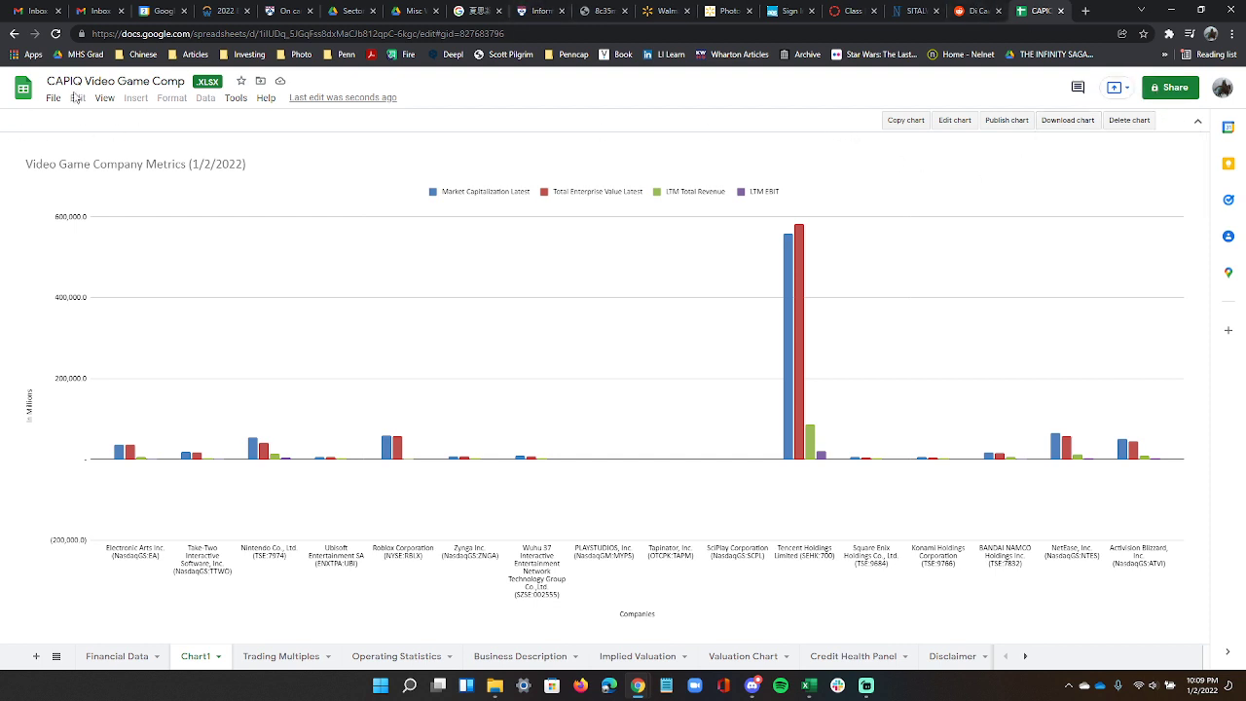
# On the Financial Data sheet, move the Tencent Holdings row A25:Q25 out of the company list into row 32.
pyautogui.click(145, 659)
pyautogui.click(192, 659)
pyautogui.click(117, 660)
pyautogui.scroll(4, 437, 420)
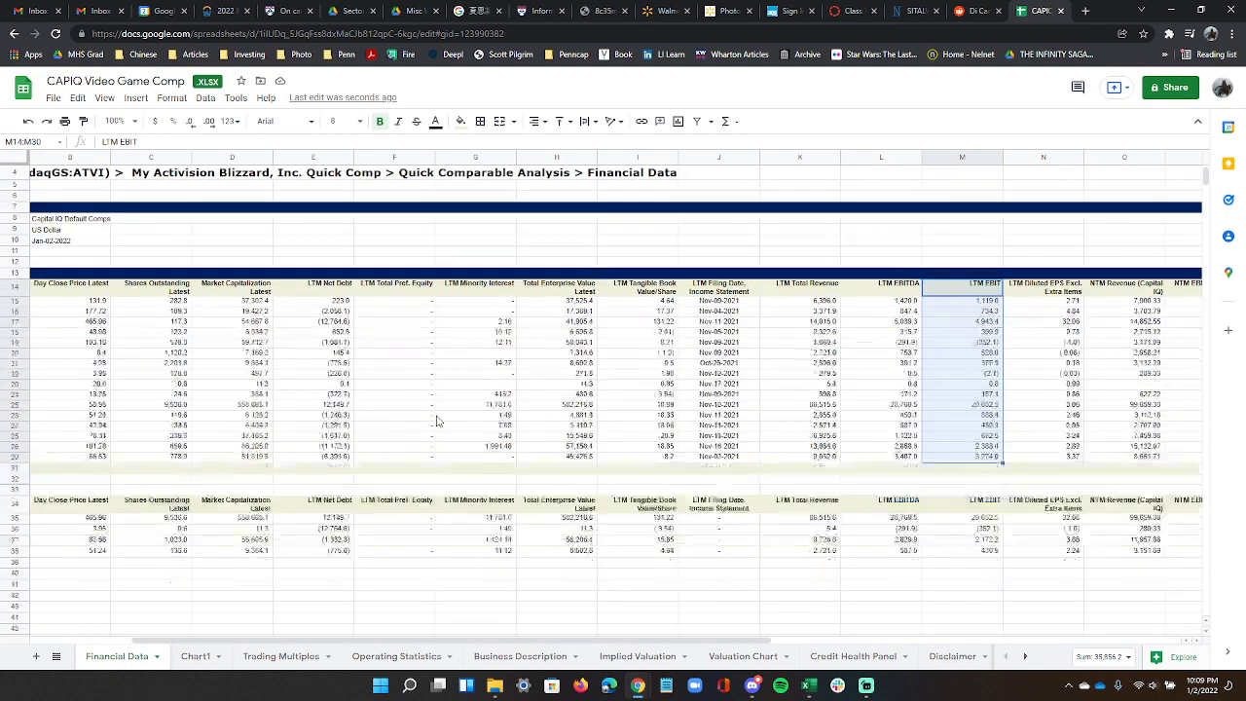
pyautogui.scroll(-3, 438, 420)
pyautogui.click(523, 449)
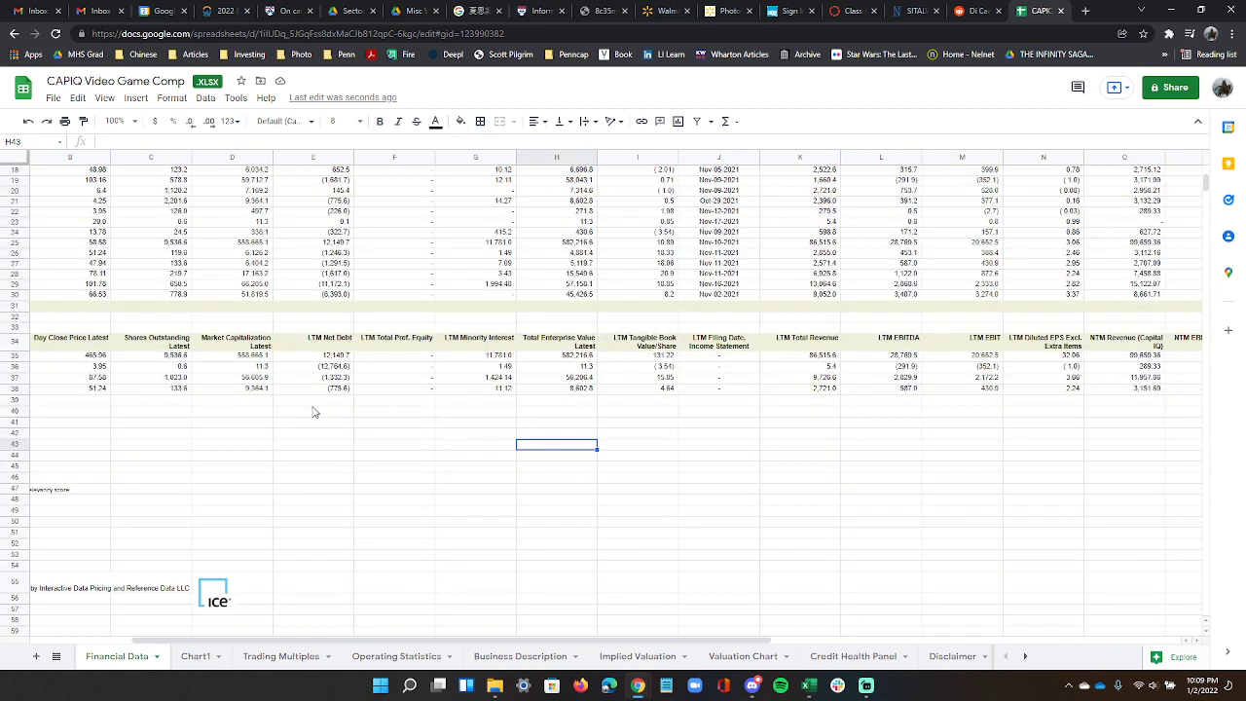
pyautogui.scroll(3, 313, 411)
pyautogui.moveTo(522, 641); pyautogui.dragTo(428, 641)
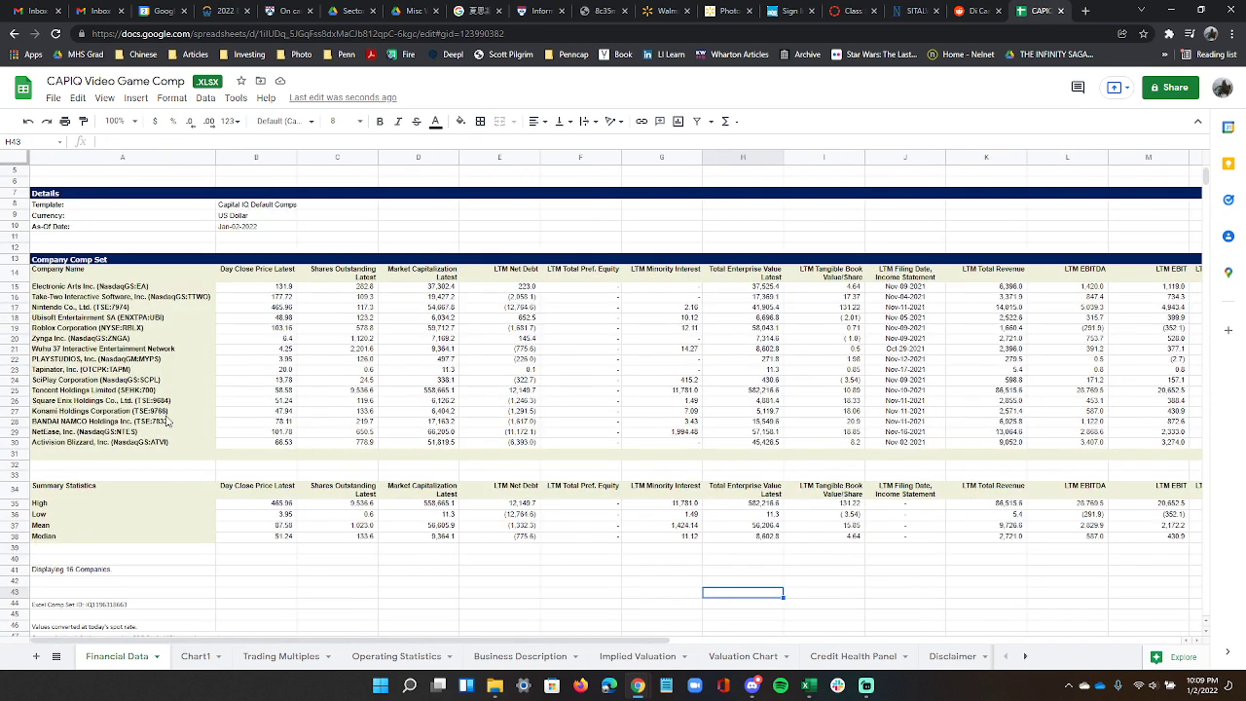
pyautogui.moveTo(55, 393); pyautogui.dragTo(232, 395)
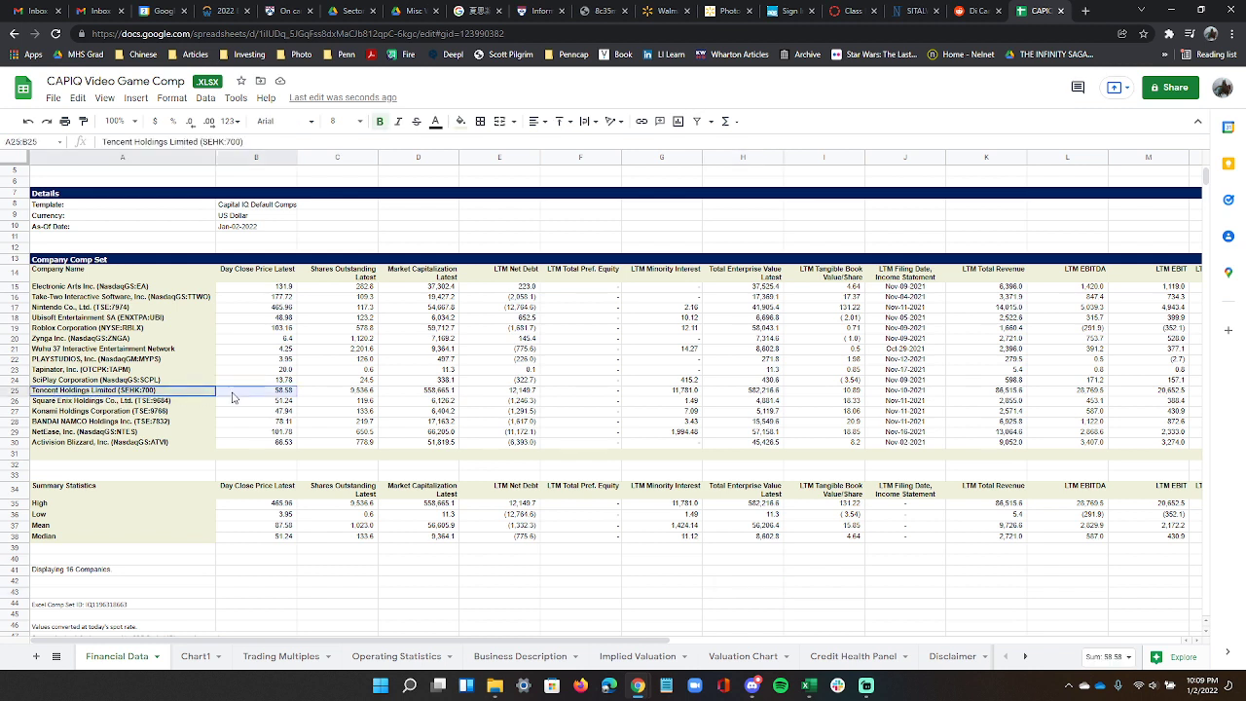
pyautogui.click(446, 398)
pyautogui.moveTo(152, 398); pyautogui.dragTo(75, 390)
pyautogui.hotkey('ctrl', 'shift', 'Right')
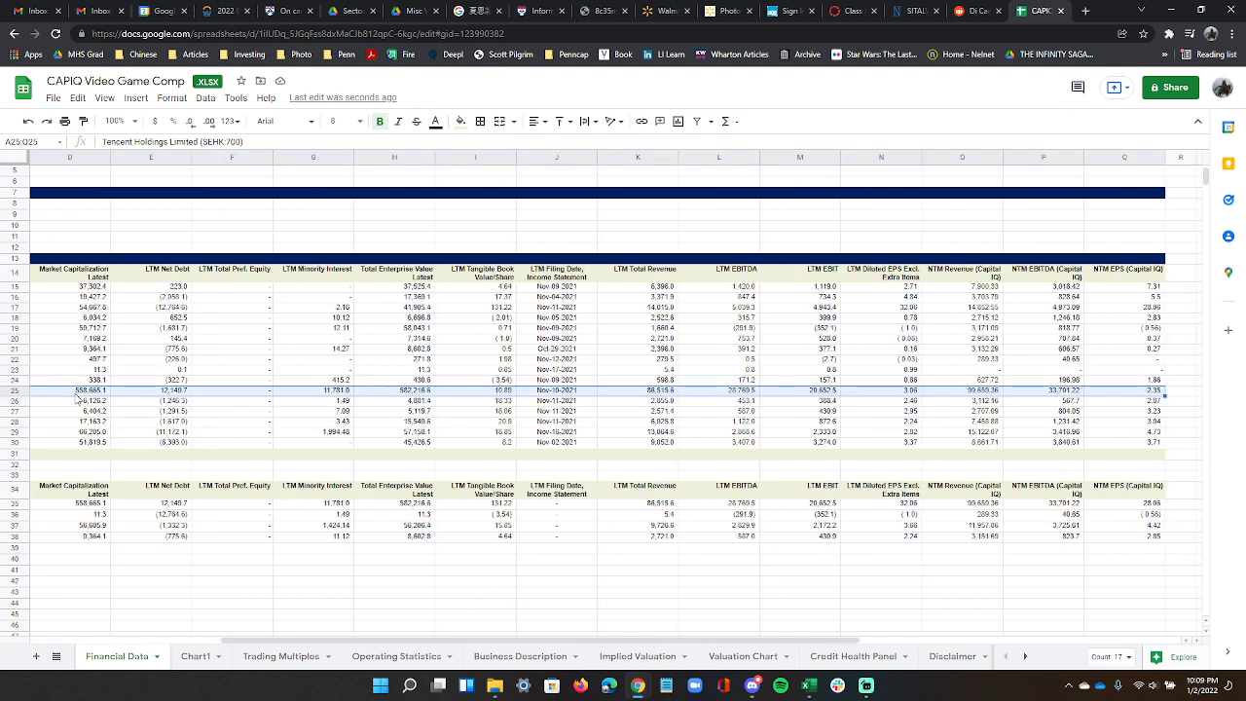
pyautogui.moveTo(132, 400); pyautogui.dragTo(131, 466)
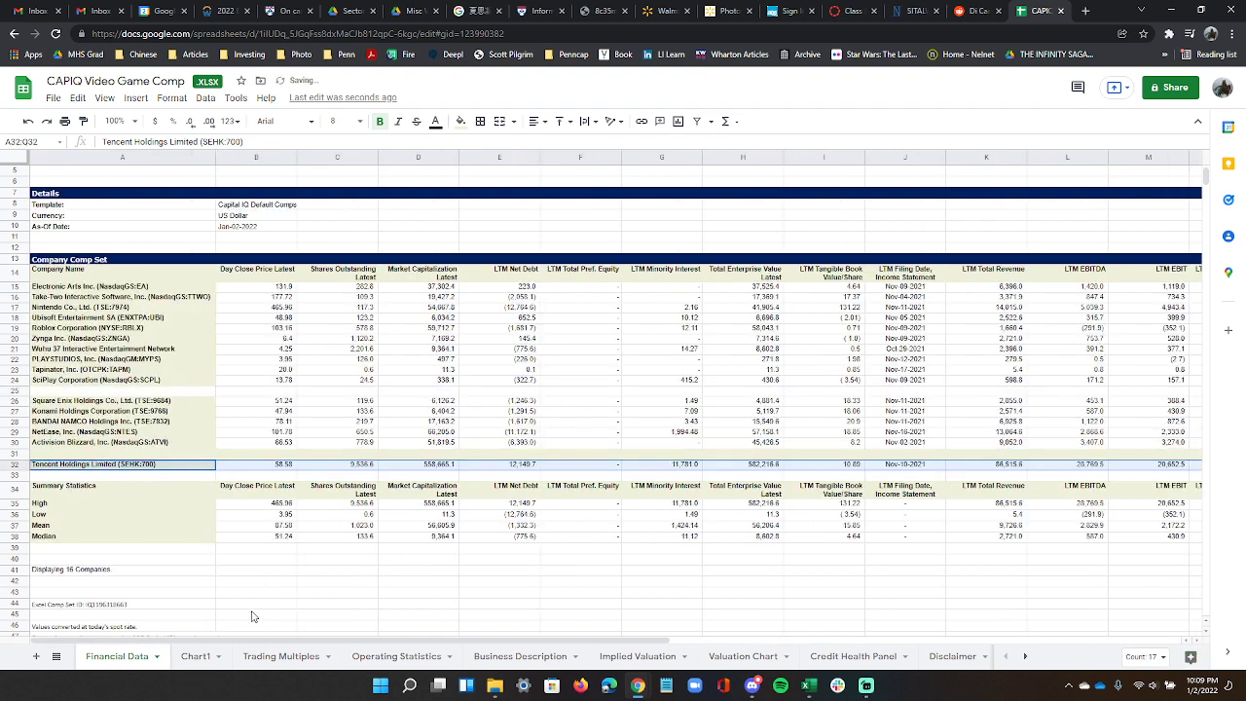
pyautogui.click(250, 606)
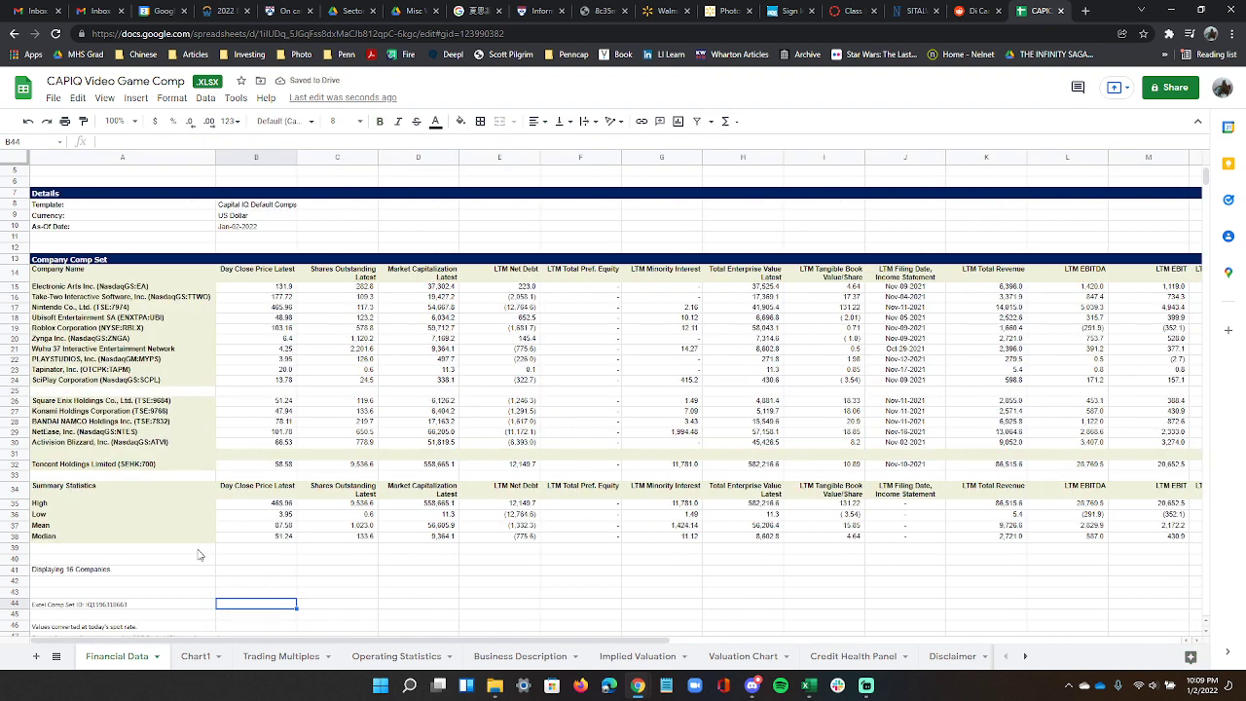
# Insert a new chart below the summary statistics and set its first data range to the company names in A14:A30.
pyautogui.click(496, 584)
pyautogui.click(135, 98)
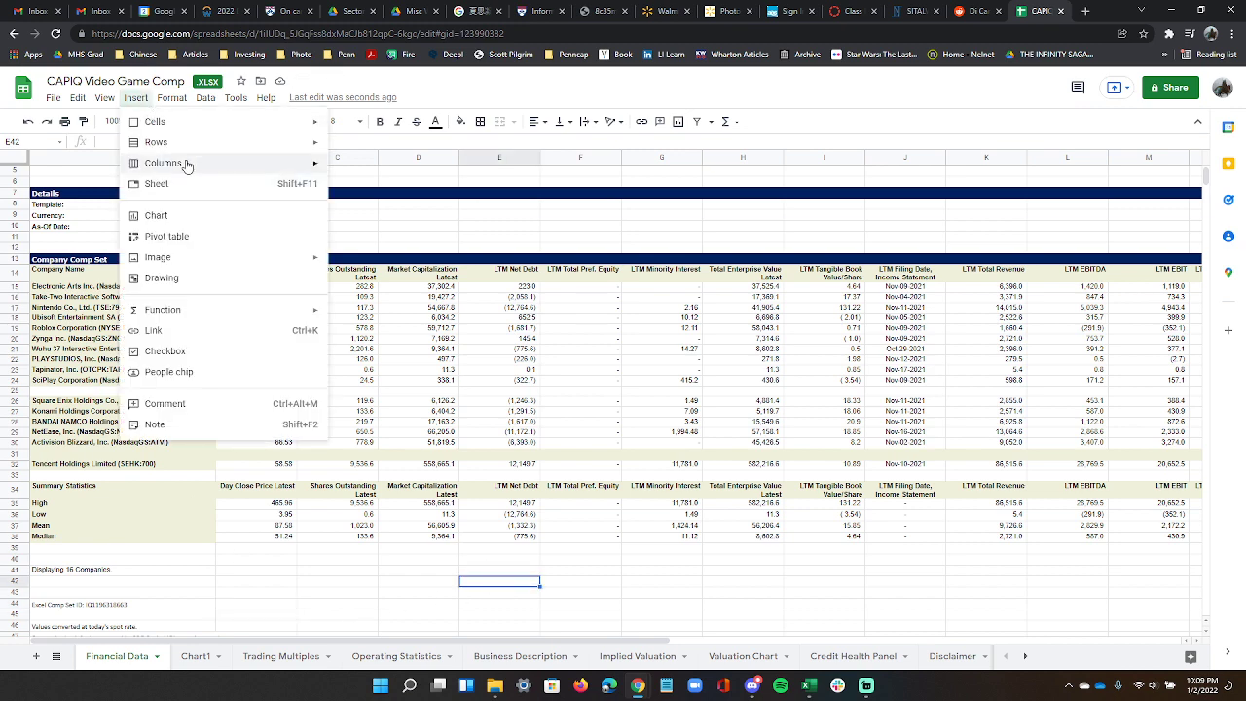
pyautogui.click(160, 215)
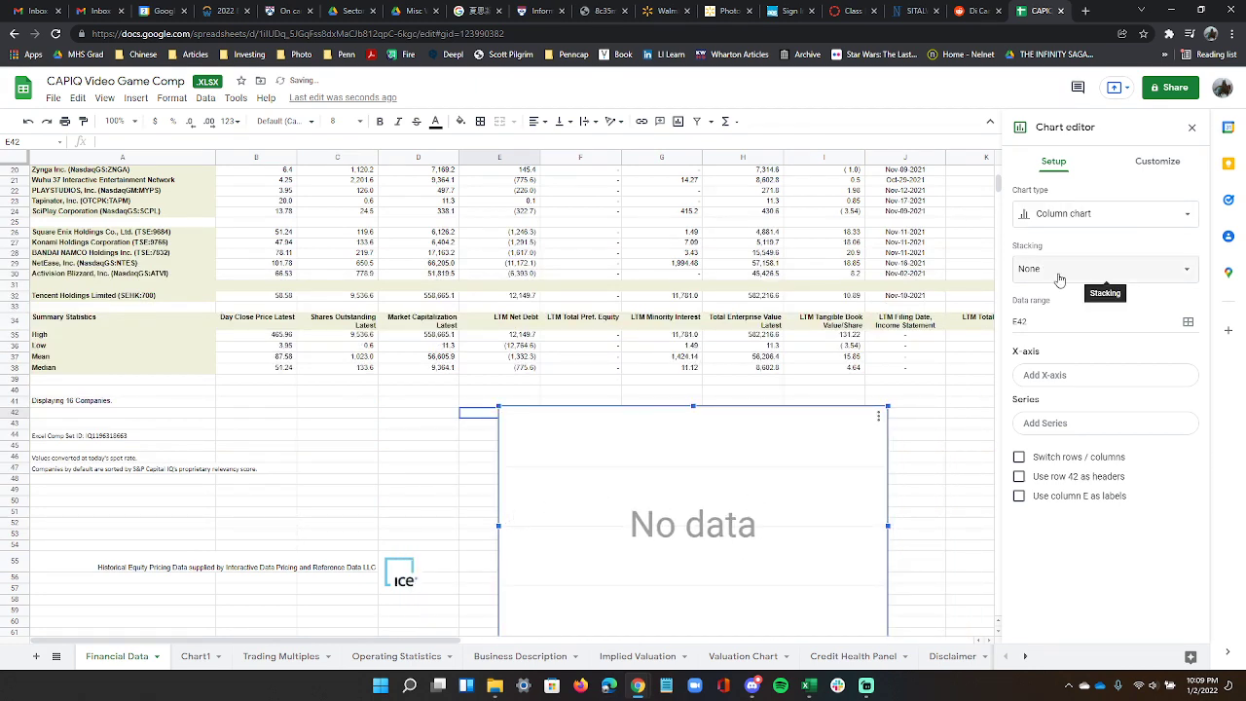
pyautogui.click(1153, 318)
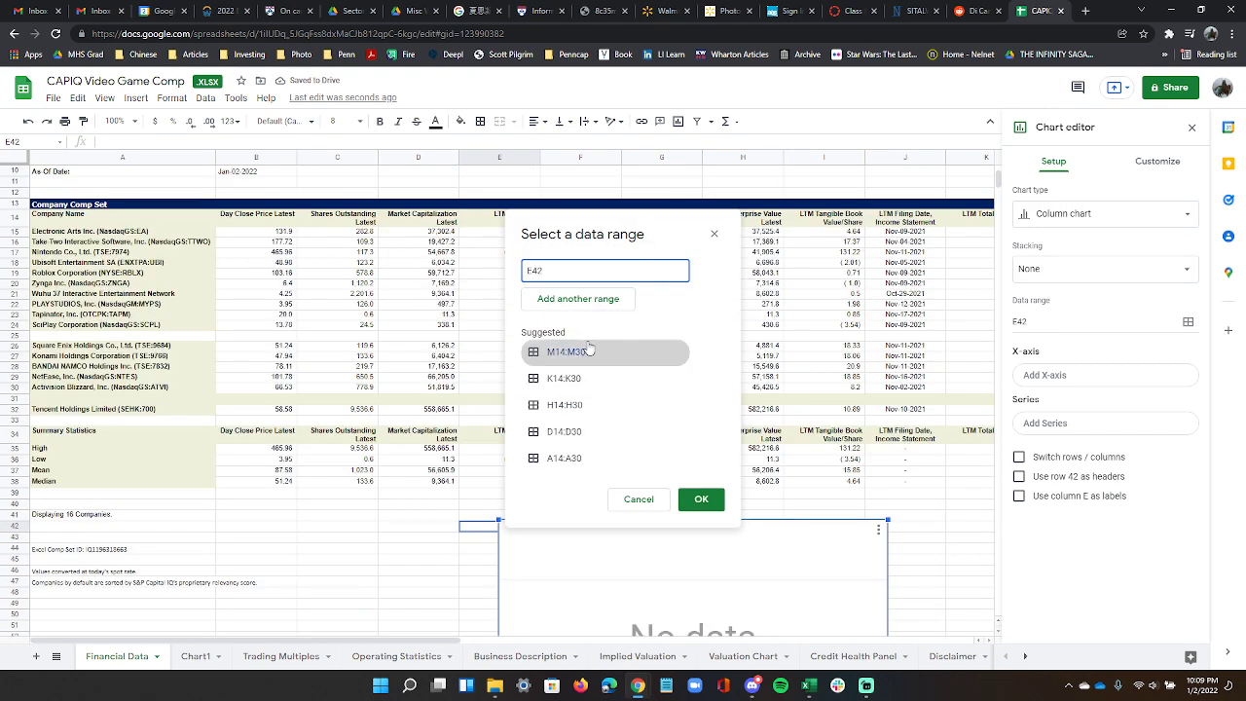
pyautogui.hotkey('ctrl', 'a')
pyautogui.press('BackSpace')
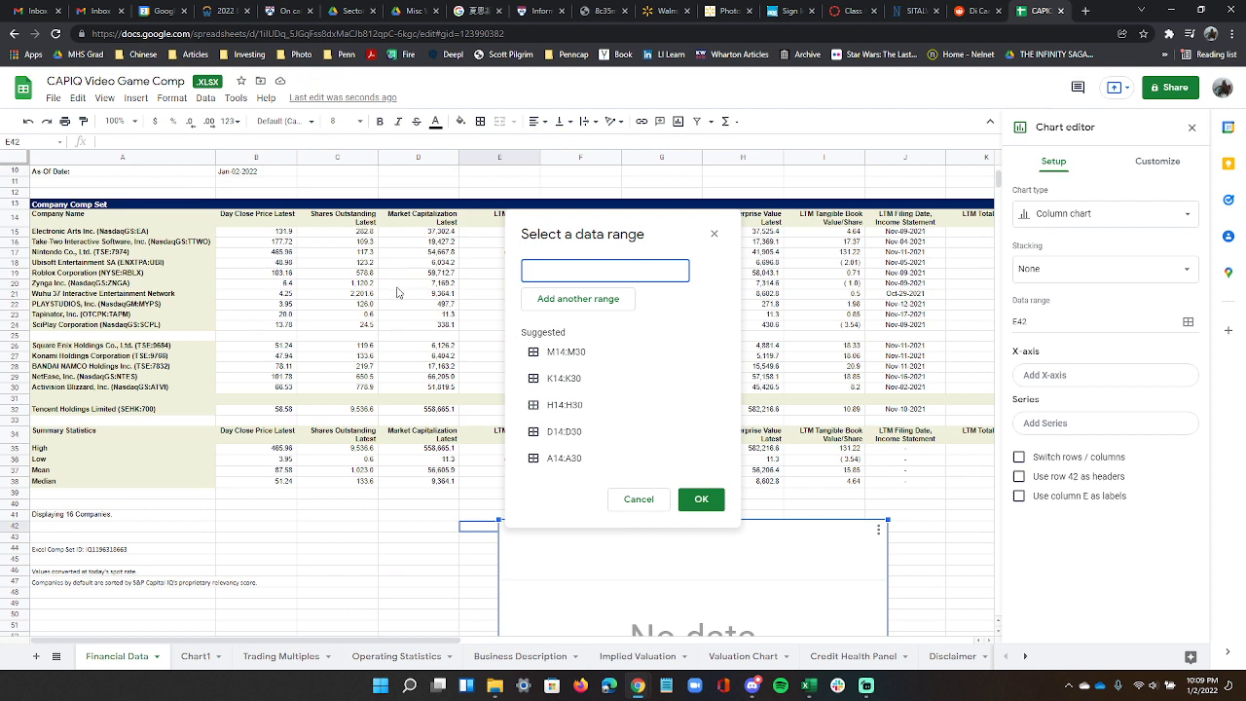
pyautogui.moveTo(62, 234); pyautogui.dragTo(132, 409)
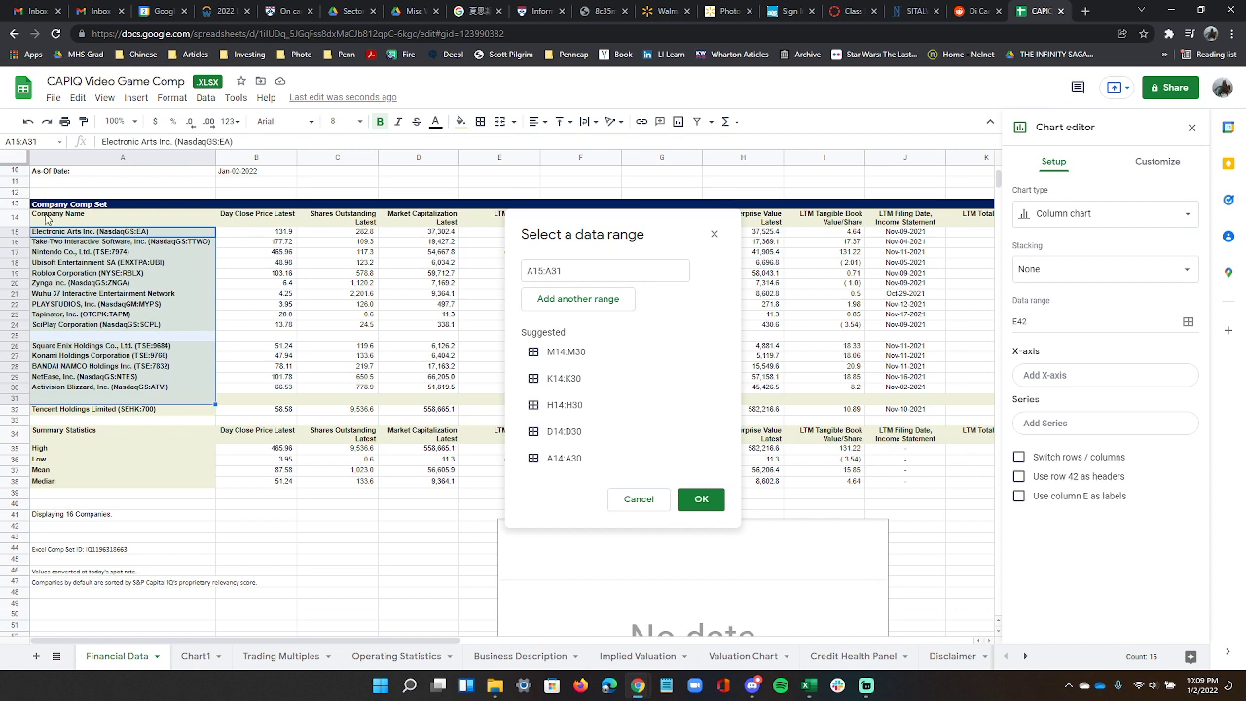
pyautogui.moveTo(49, 213); pyautogui.dragTo(115, 394)
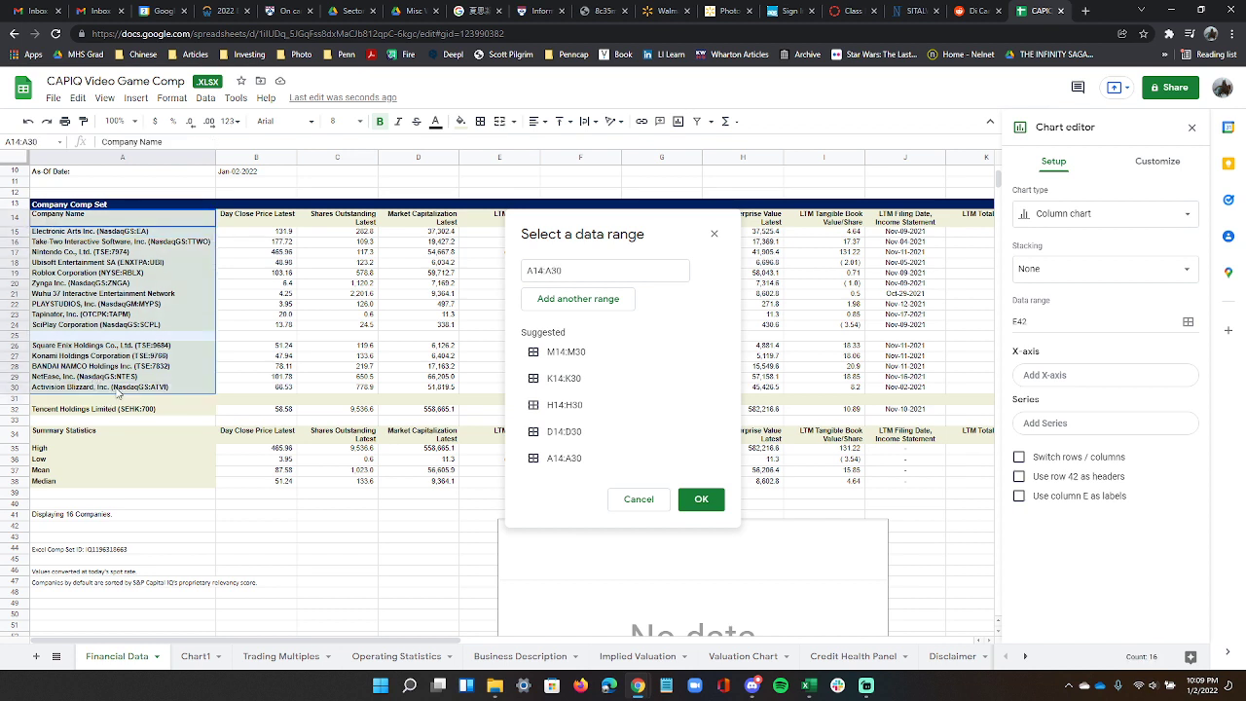
# Add the market capitalization range D14:D30 and the total enterprise value range H14:H30 to the chart's data.
pyautogui.click(593, 299)
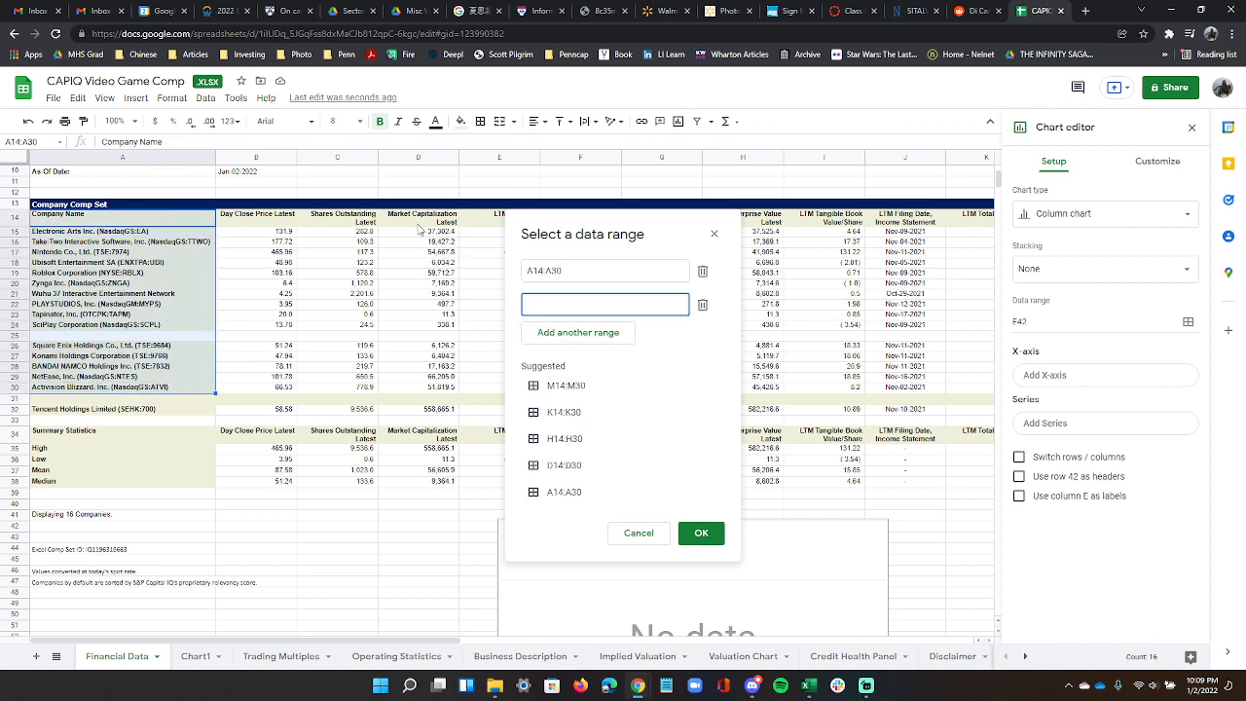
pyautogui.click(421, 230)
pyautogui.moveTo(420, 229); pyautogui.dragTo(428, 388)
pyautogui.click(575, 333)
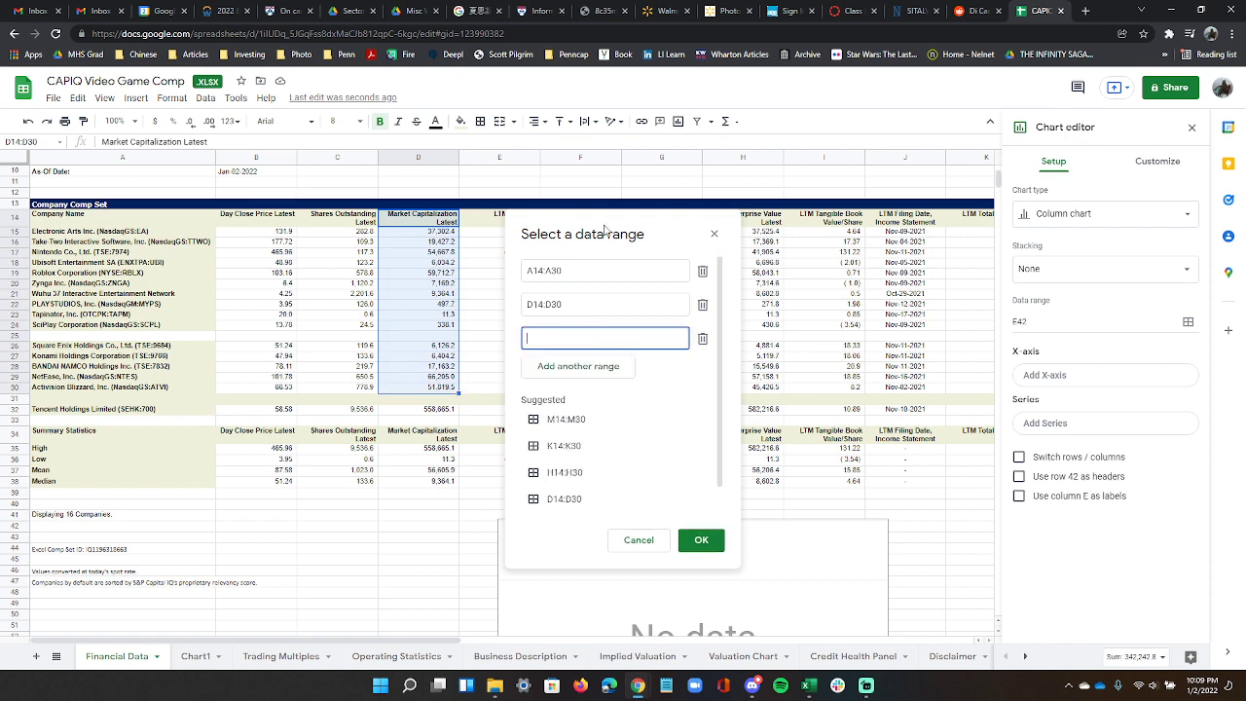
pyautogui.moveTo(606, 228); pyautogui.dragTo(331, 294)
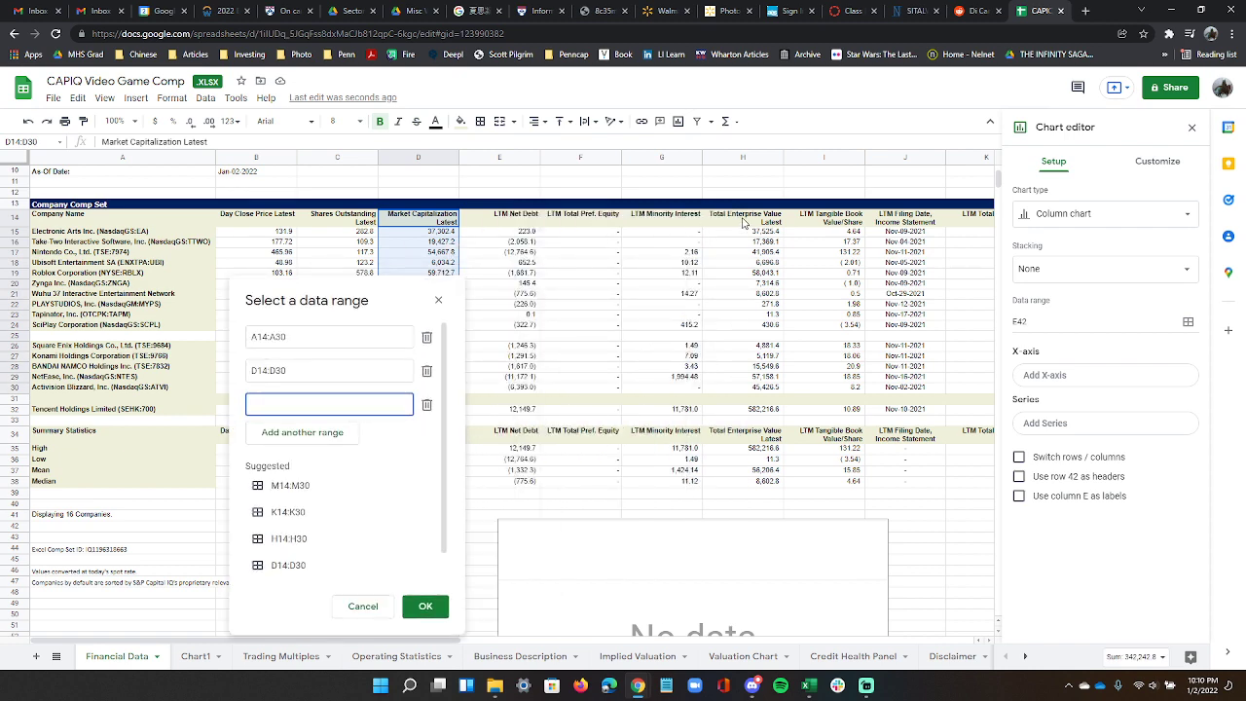
pyautogui.moveTo(743, 220); pyautogui.dragTo(754, 391)
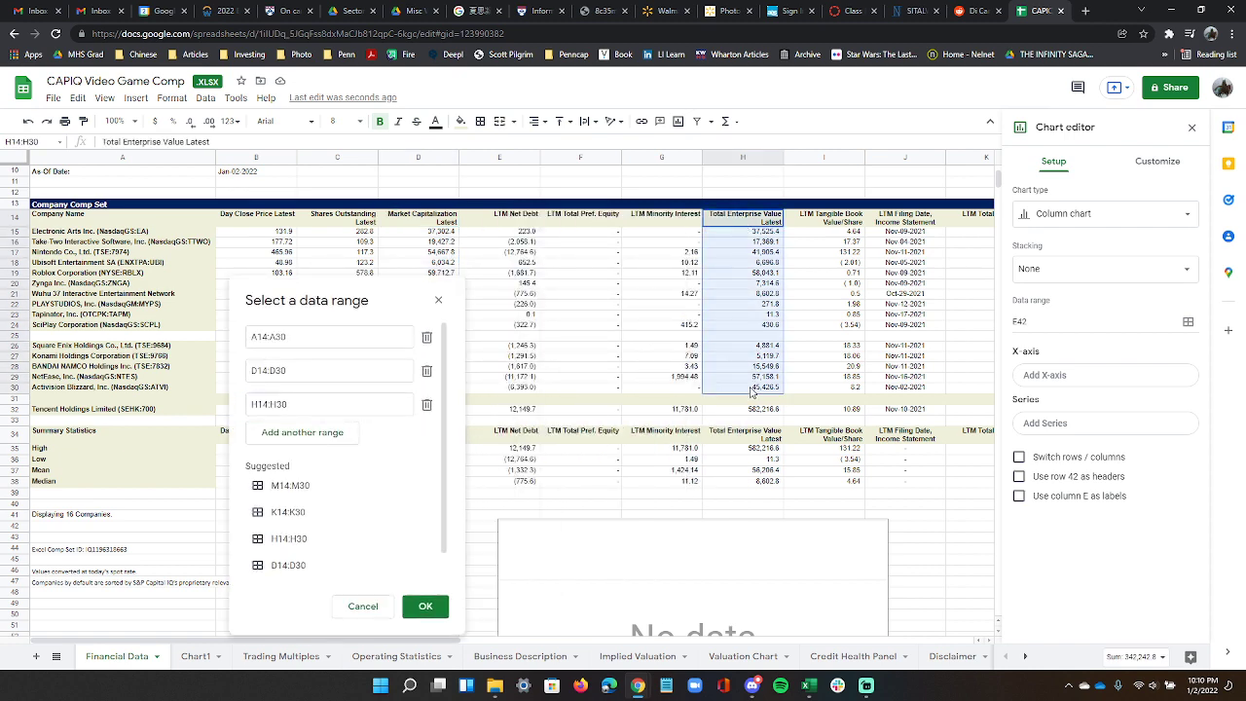
# Add the LTM total revenue range K14:K30 and the LTM EBIT range M14:M30, and apply the chart's data ranges.
pyautogui.click(332, 443)
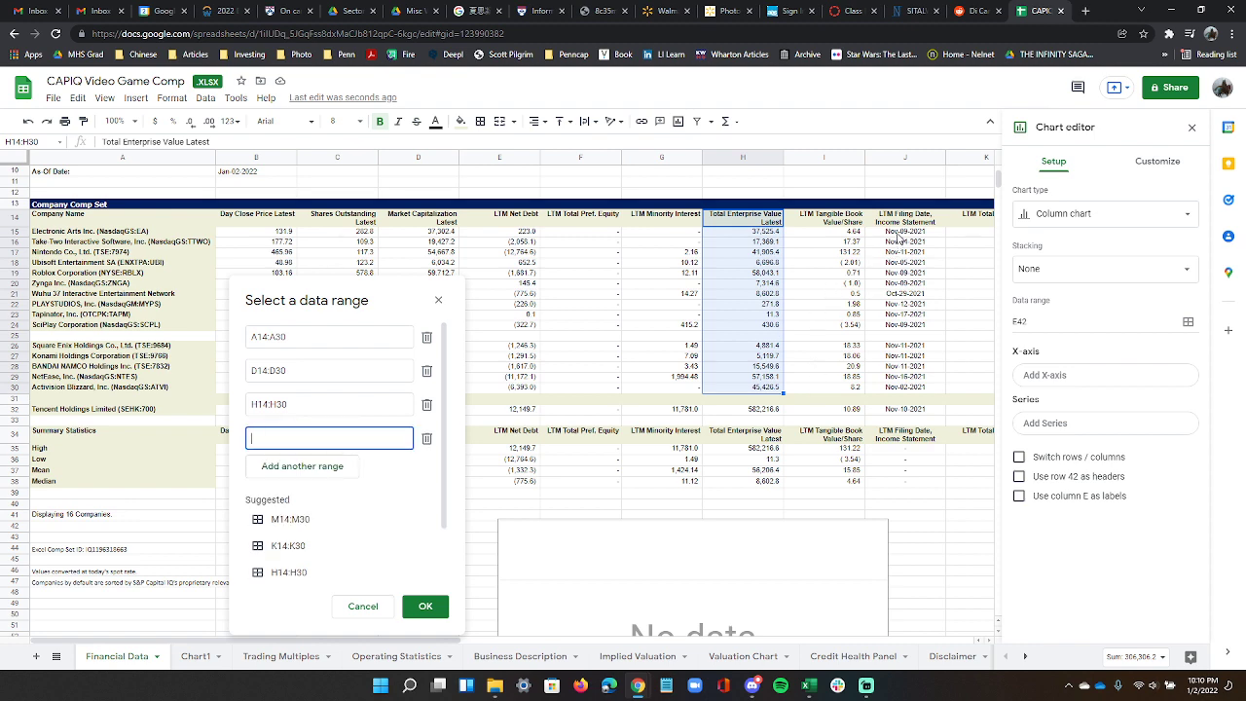
pyautogui.moveTo(401, 641); pyautogui.dragTo(542, 638)
pyautogui.moveTo(633, 220); pyautogui.dragTo(641, 390)
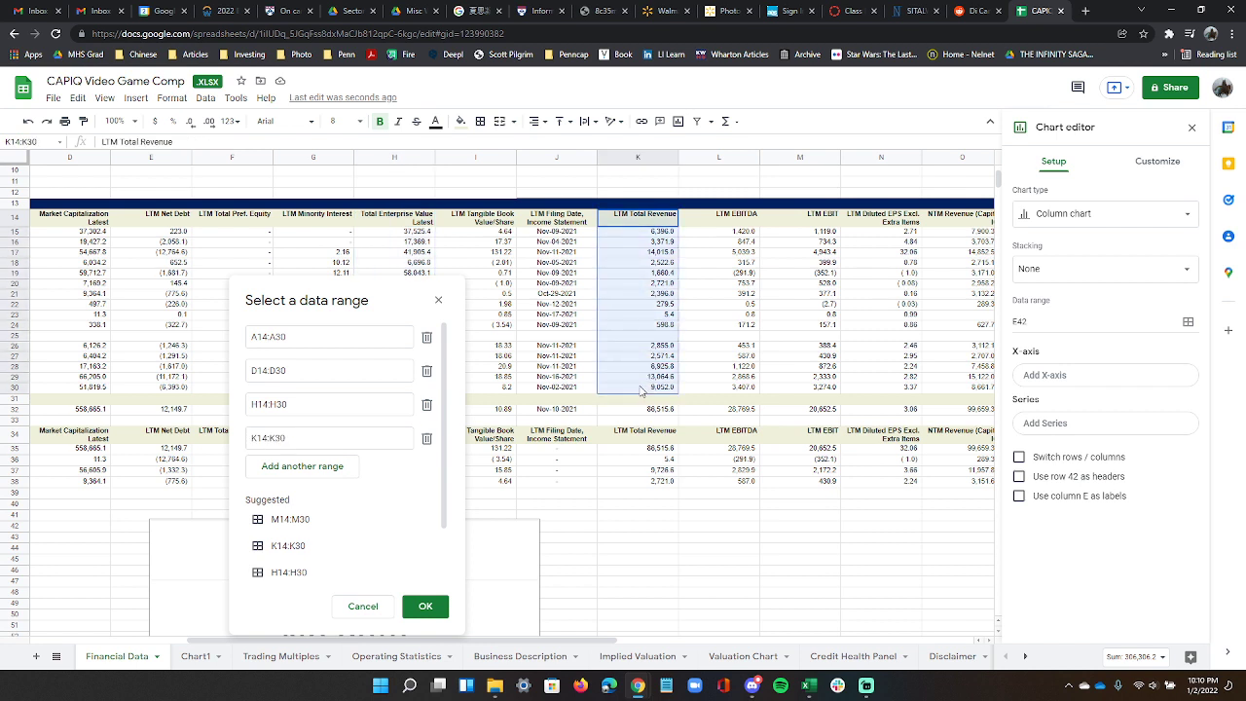
pyautogui.click(322, 468)
pyautogui.moveTo(784, 222); pyautogui.dragTo(785, 393)
pyautogui.click(426, 606)
# Shift the new chart to about columns G to K, close its editor, and move it to its own sheet.
pyautogui.scroll(-5, 569, 530)
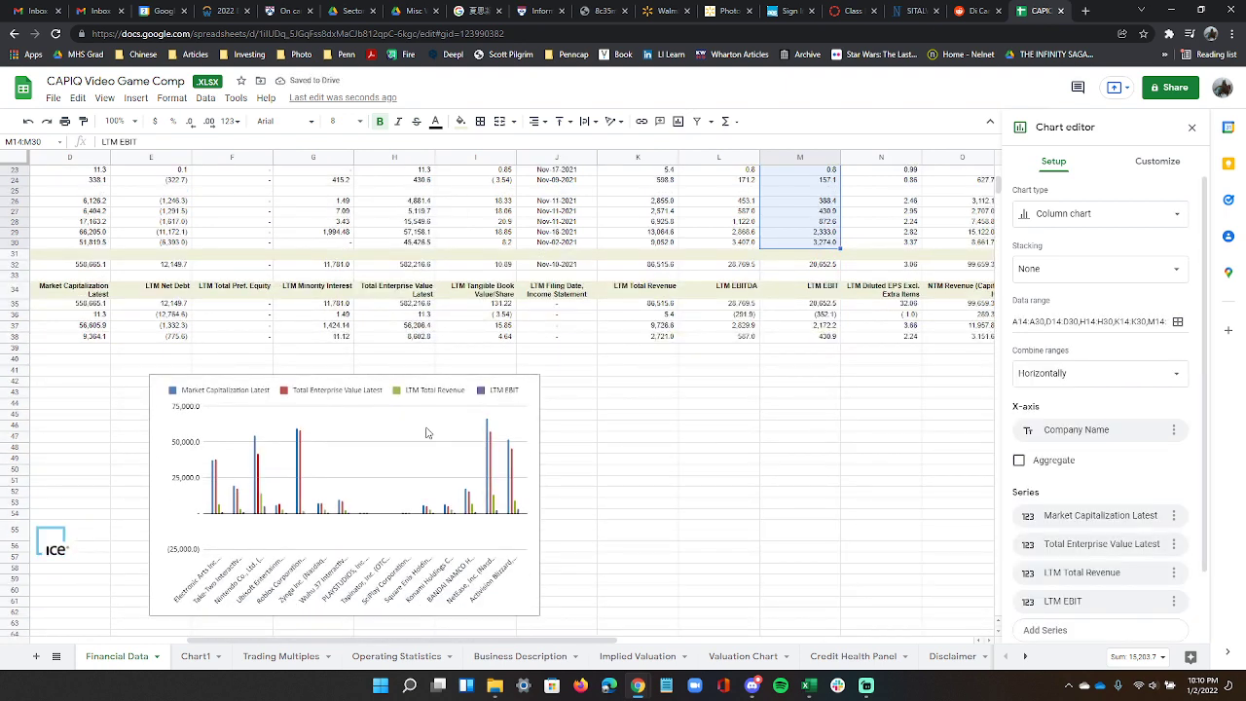
pyautogui.click(454, 431)
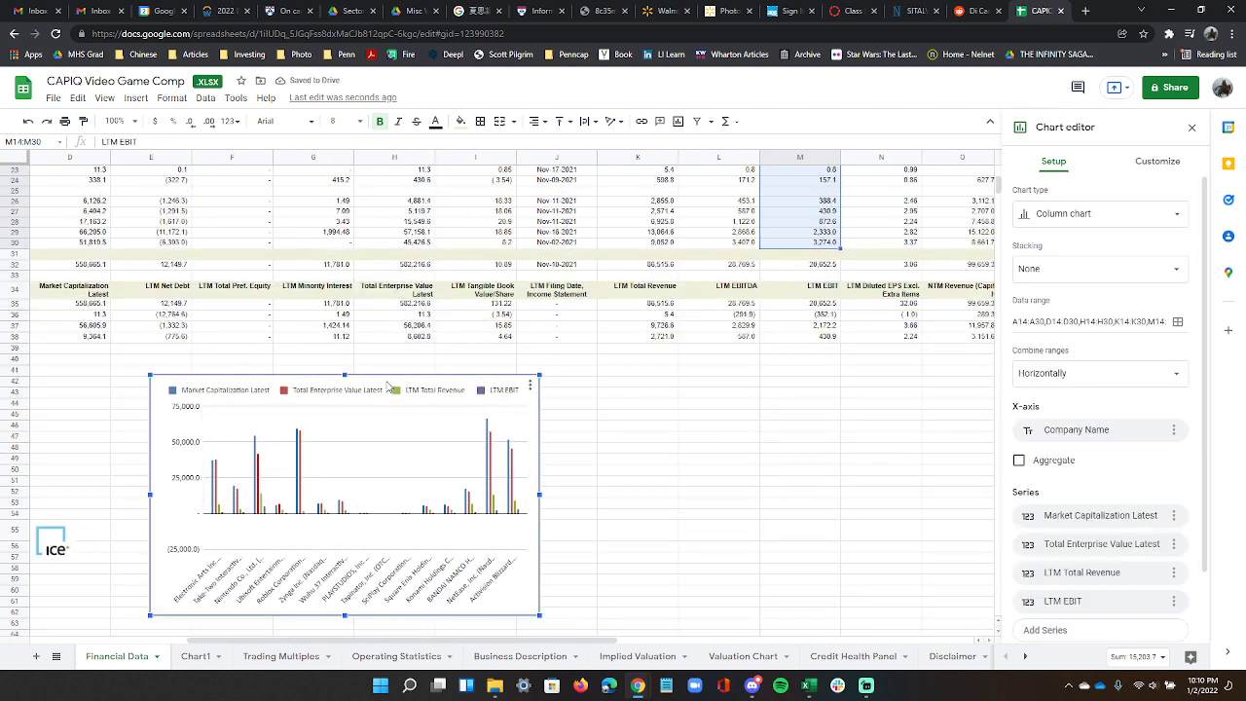
pyautogui.moveTo(390, 389); pyautogui.dragTo(531, 385)
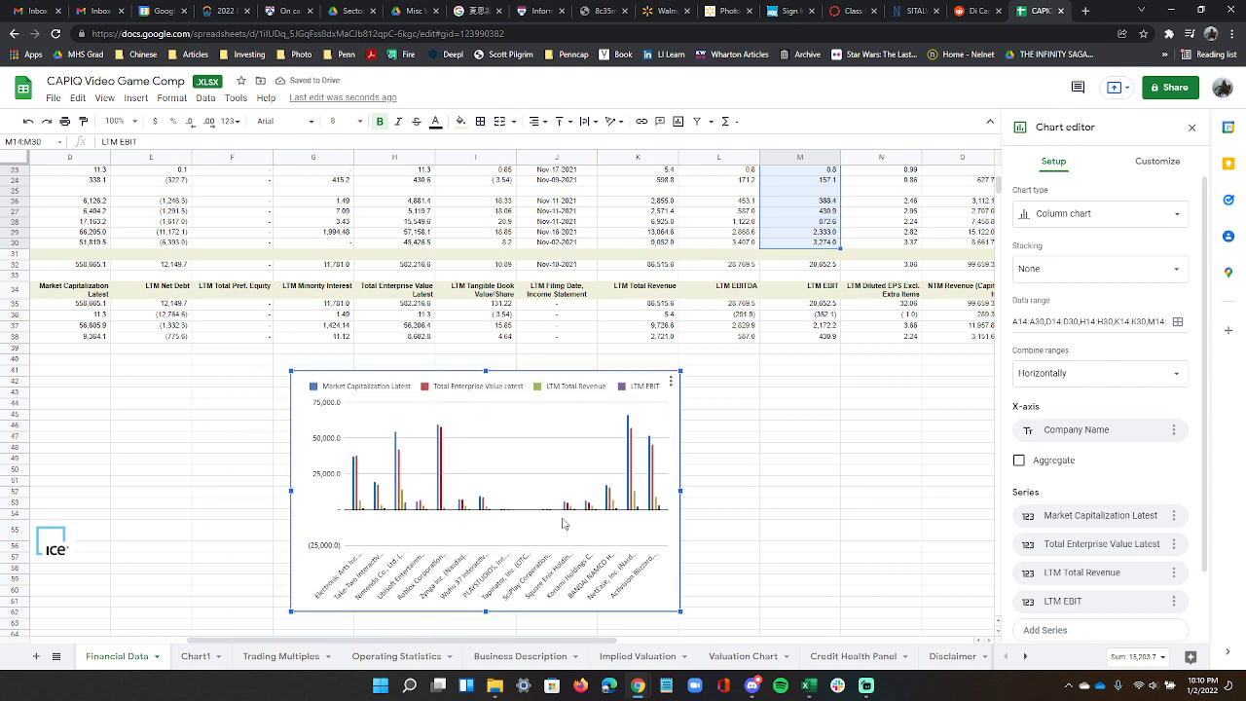
pyautogui.click(1190, 129)
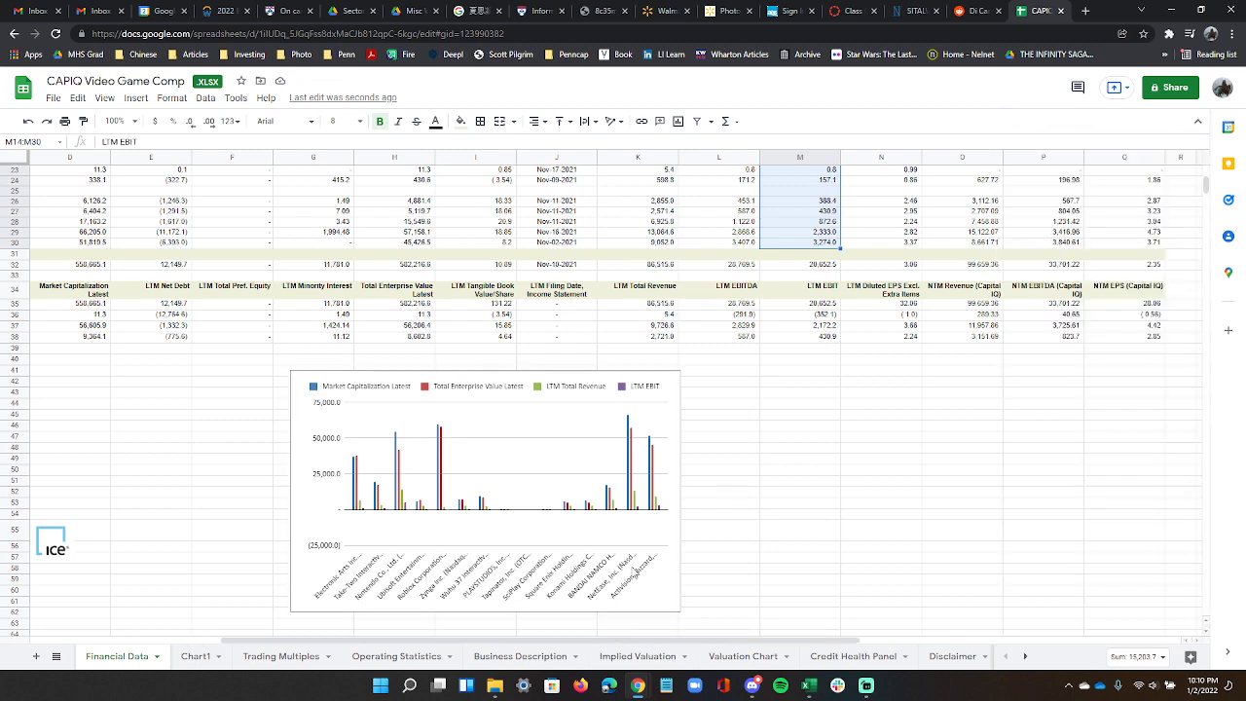
pyautogui.click(670, 381)
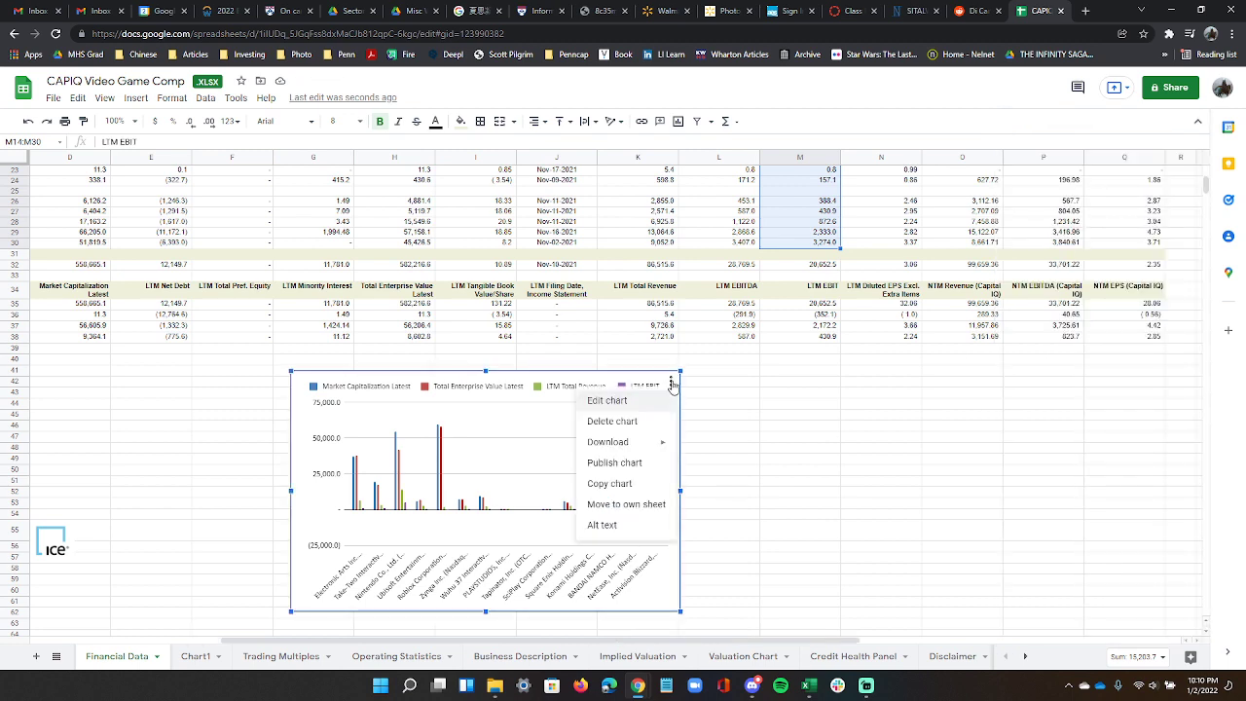
pyautogui.click(628, 504)
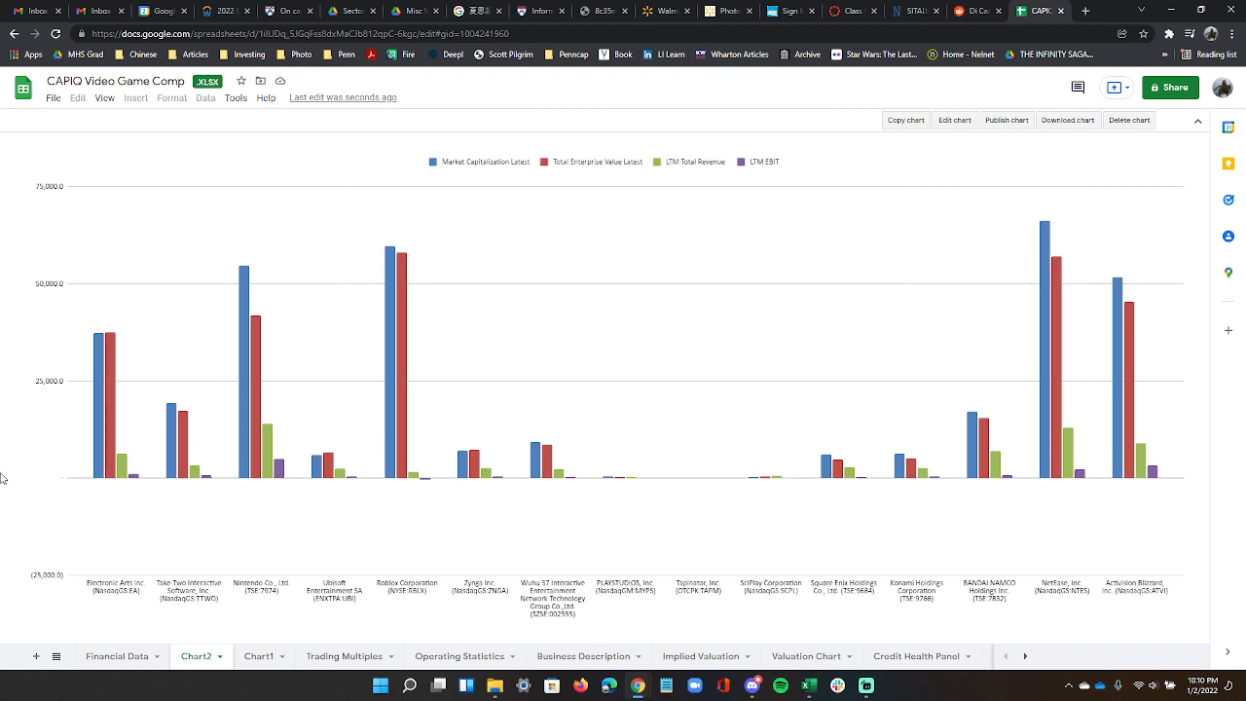
# Capture a screenshot of the whole chart that leaves out Tencent.
pyautogui.press('super+shift+s')
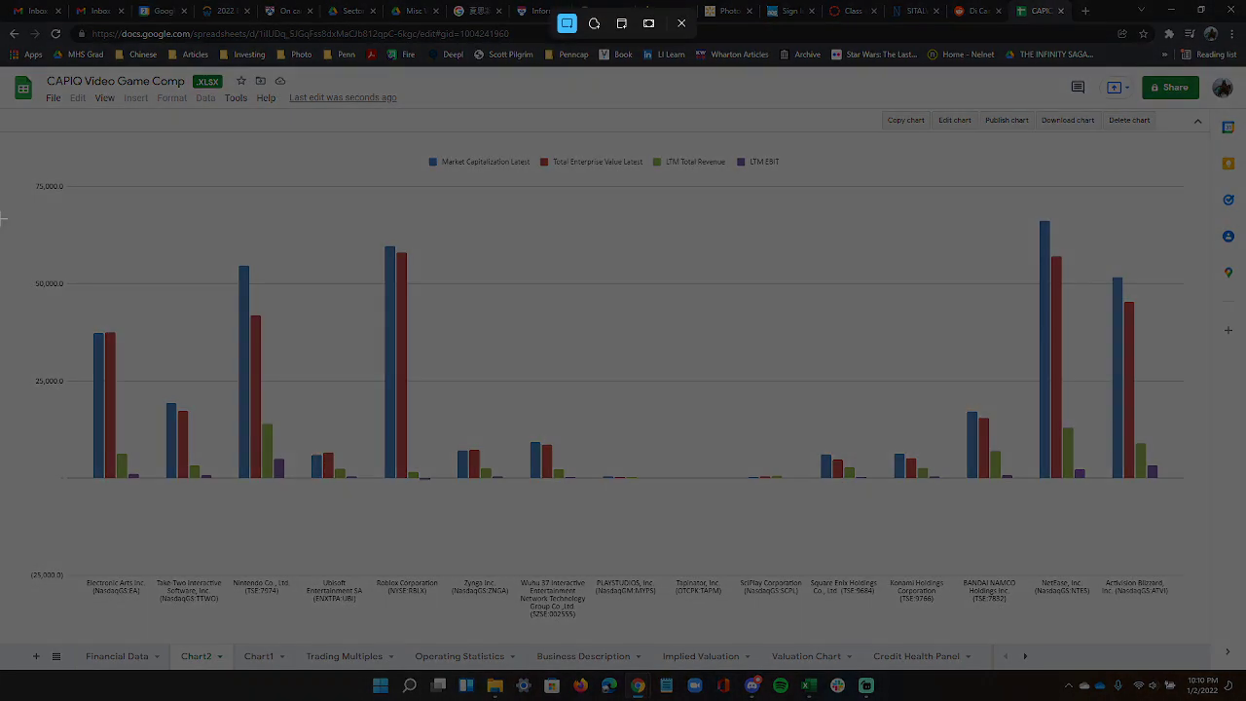
pyautogui.moveTo(18, 144); pyautogui.dragTo(1197, 639)
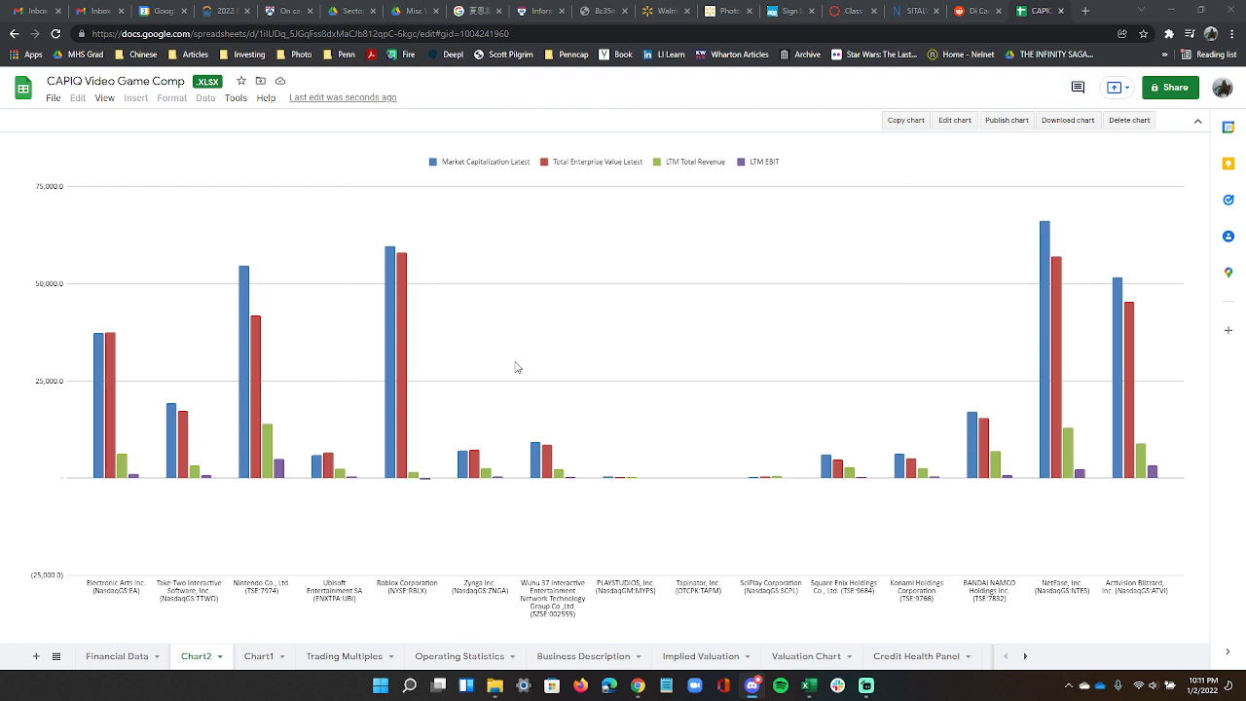
# Inspect Roblox's LTM total revenue in the chart, then switch to Excel and check Roblox's row through the LTM Total Revenue column.
pyautogui.moveTo(407, 393)
pyautogui.moveTo(414, 478)
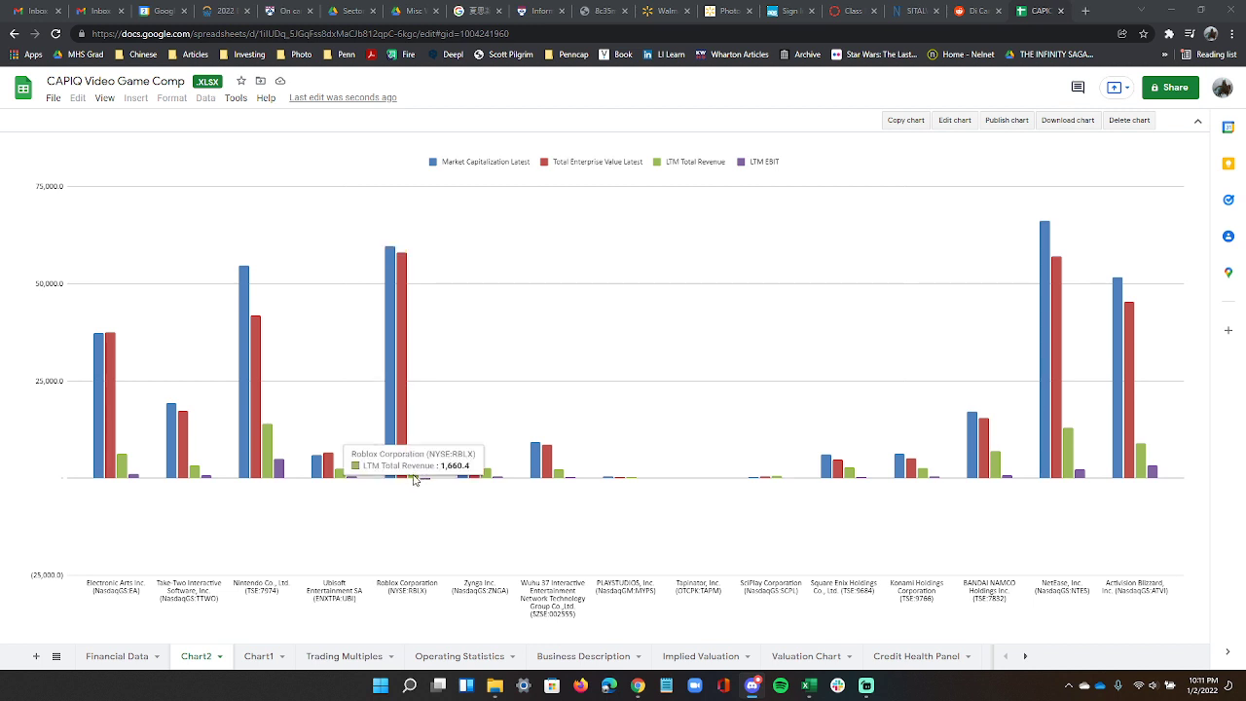
pyautogui.click(808, 686)
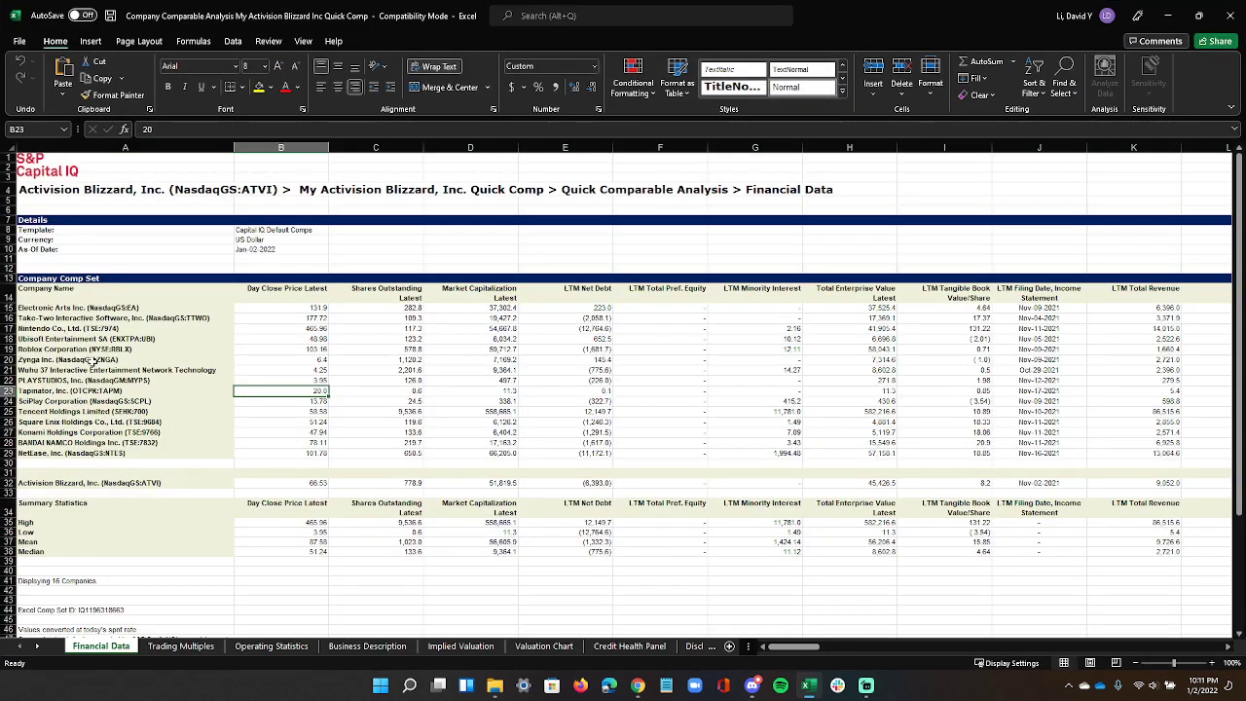
pyautogui.moveTo(90, 348); pyautogui.dragTo(877, 348)
pyautogui.click(946, 348)
pyautogui.click(1100, 351)
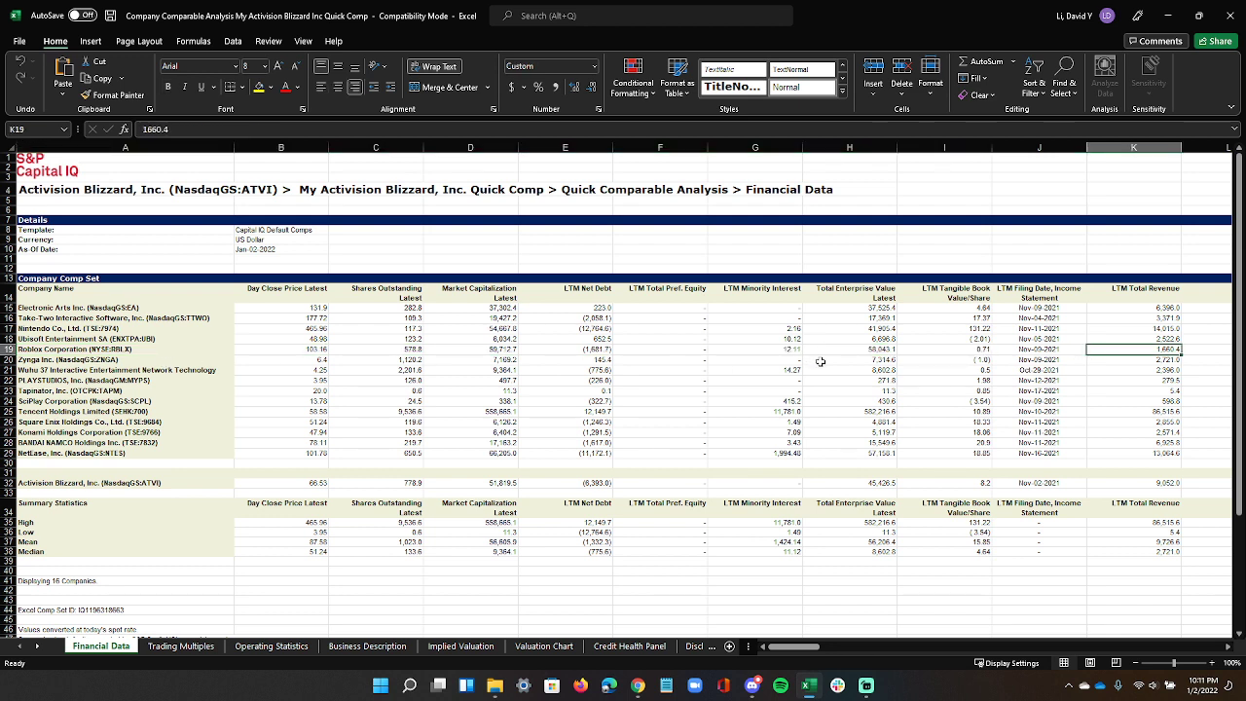
# Switch back to the CAPIQ Video Game Comp spreadsheet in Chrome and rename the Chart2 sheet as "Chart - TCEHY".
pyautogui.moveTo(638, 686)
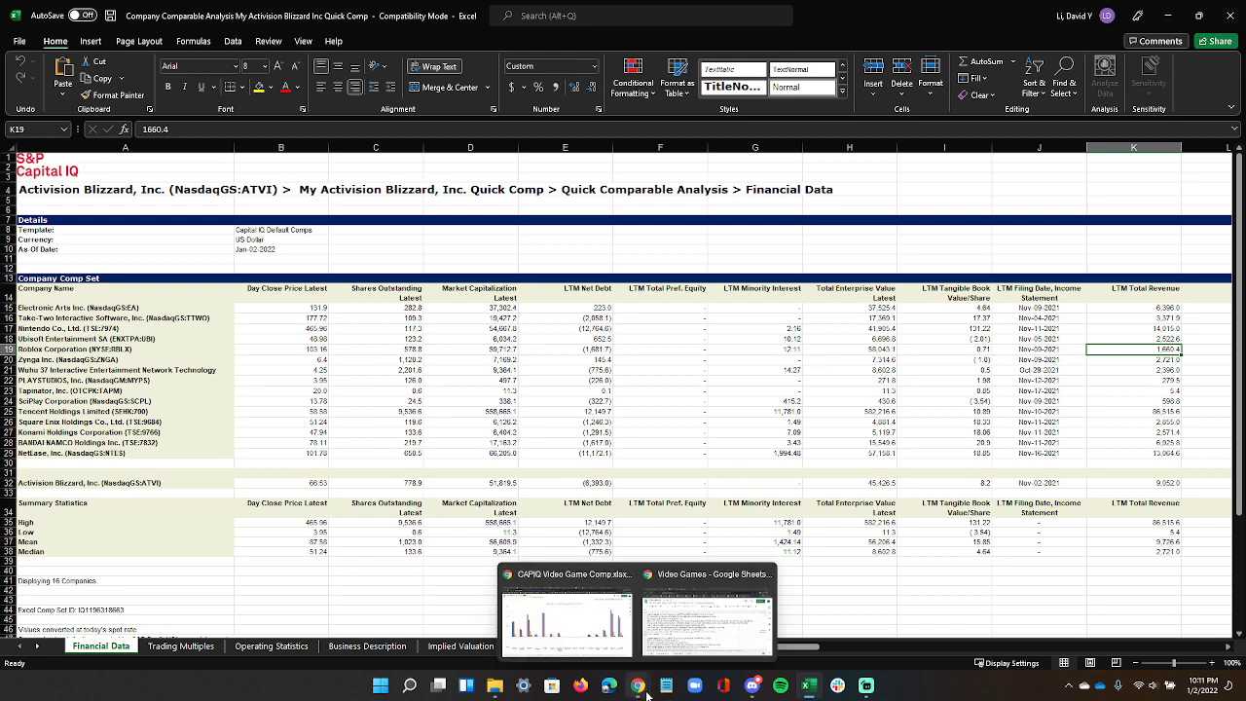
pyautogui.click(598, 631)
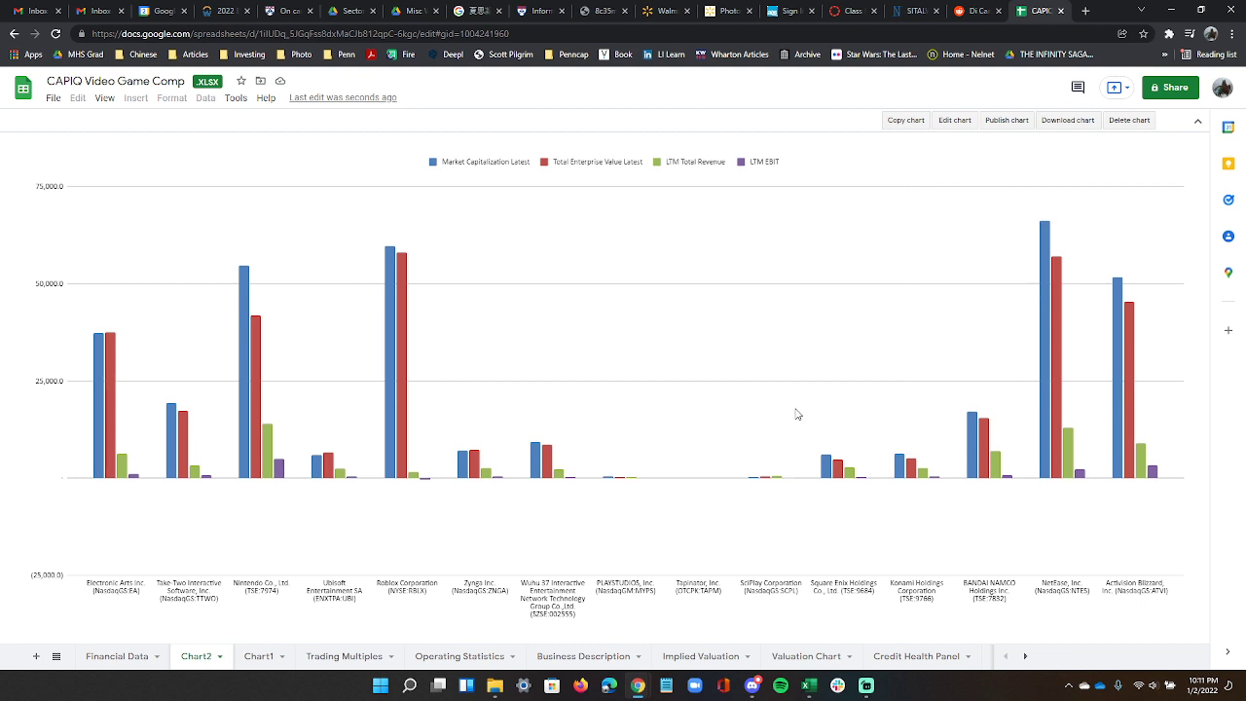
pyautogui.doubleClick(199, 664)
pyautogui.write('Chart')
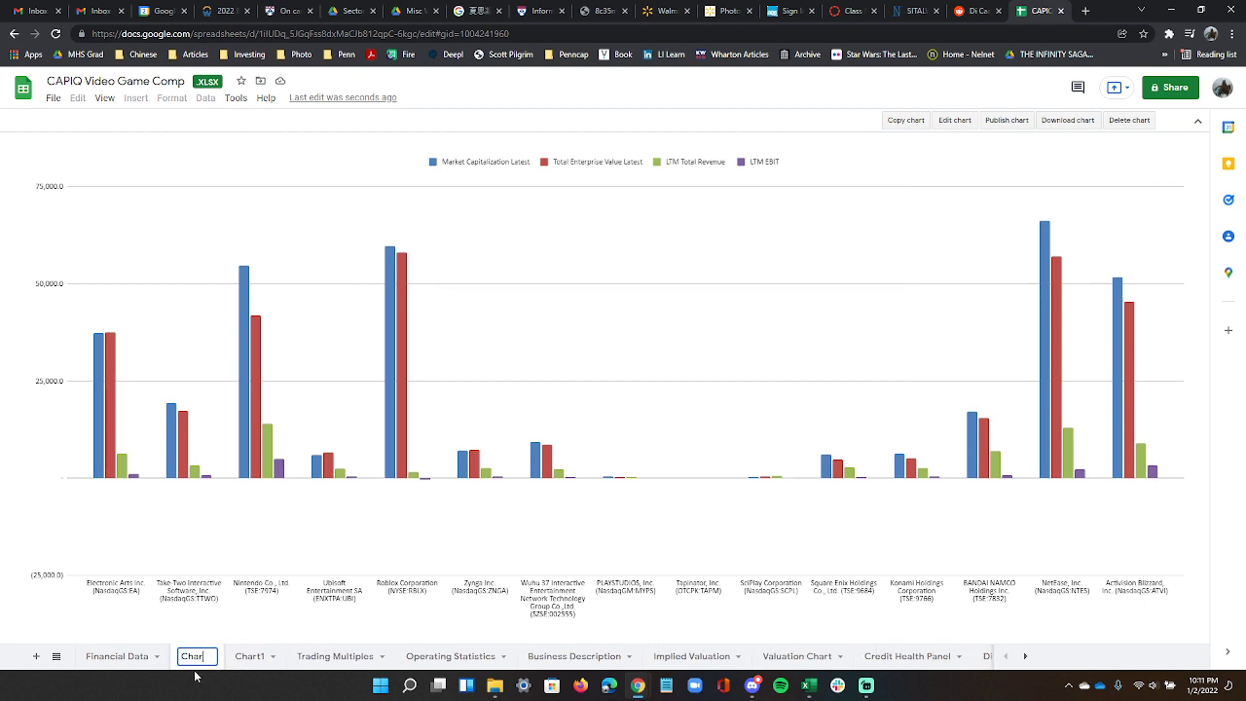
pyautogui.write(' - T')
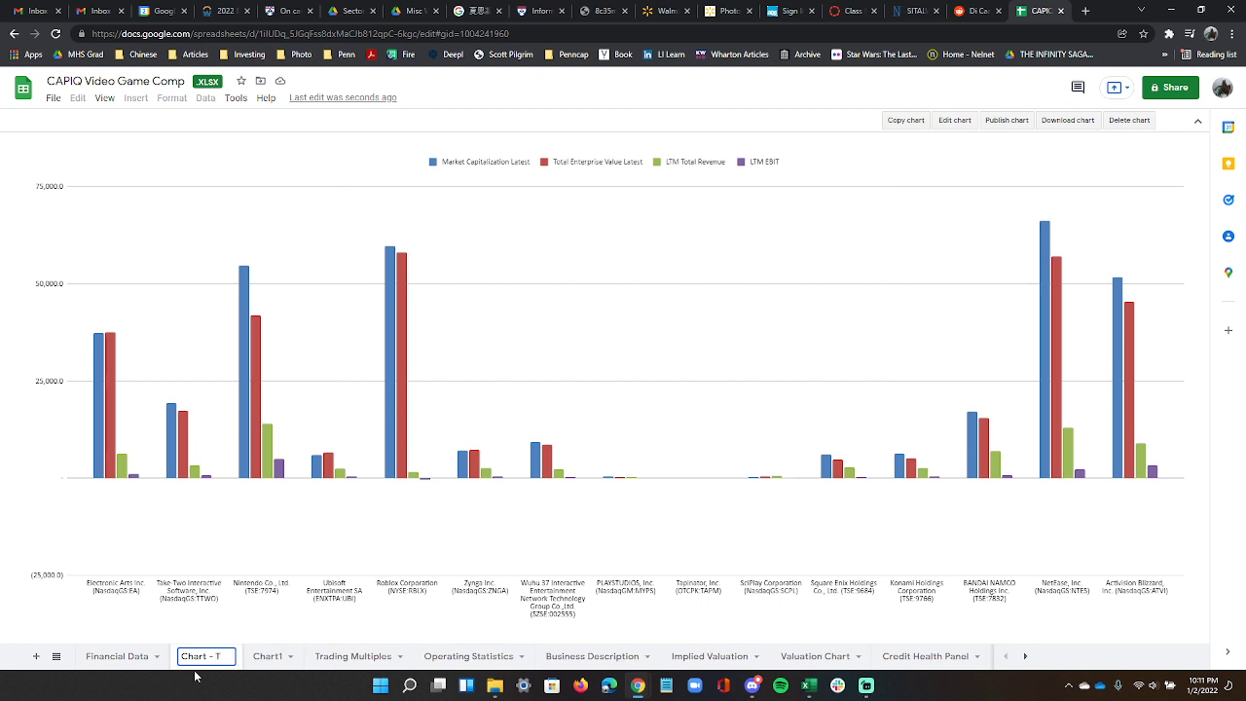
pyautogui.write('CEHY')
pyautogui.press('Return')
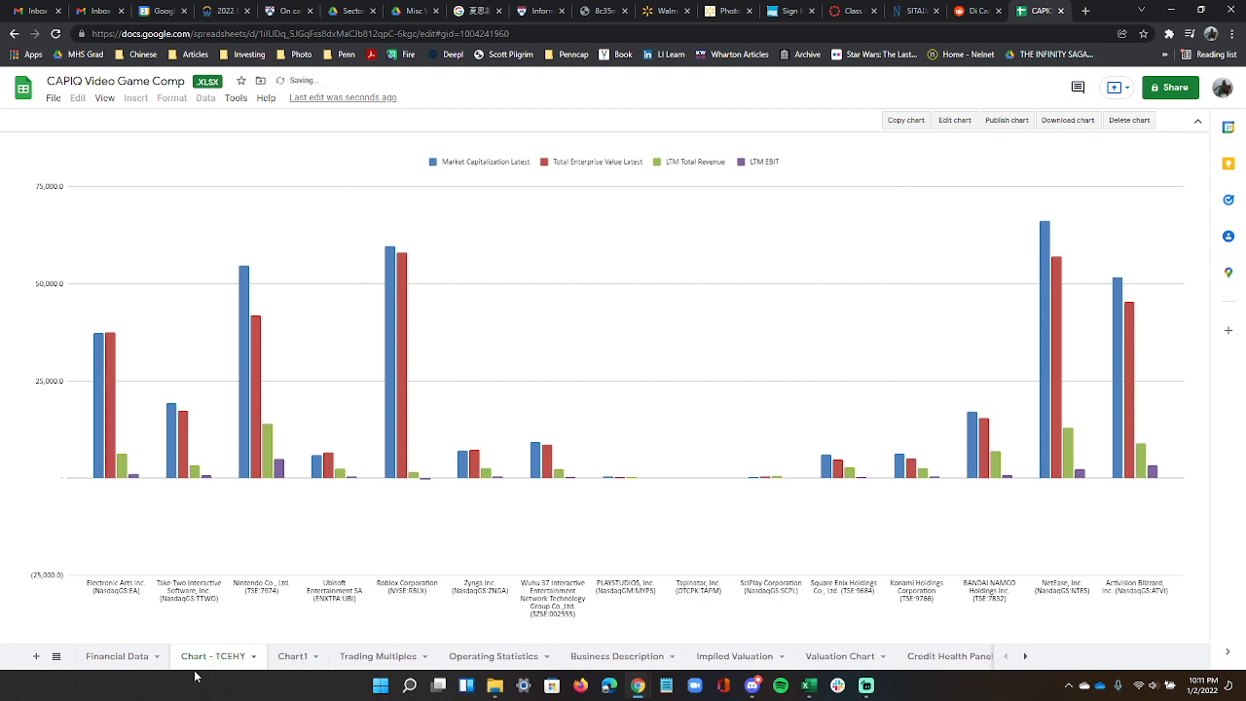
# Rename the Chart1 sheet as "Chart Incl TCEHY".
pyautogui.click(293, 657)
pyautogui.doubleClick(294, 657)
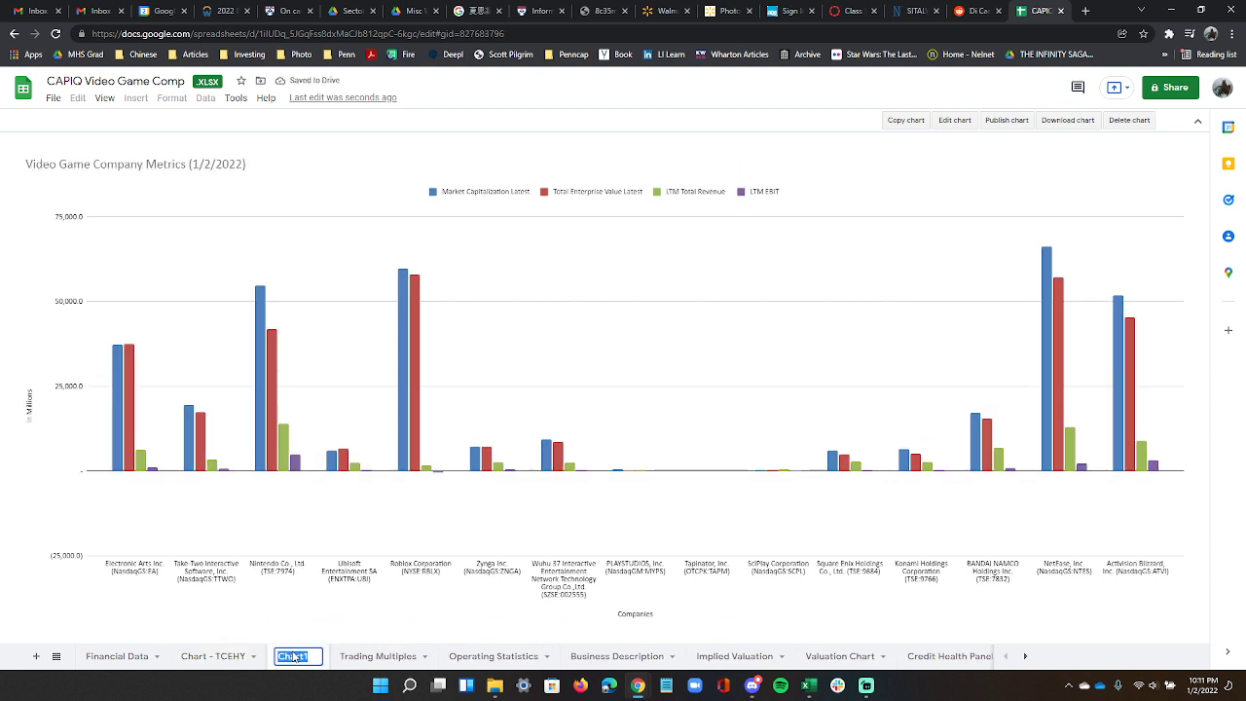
pyautogui.write('Chart Inc')
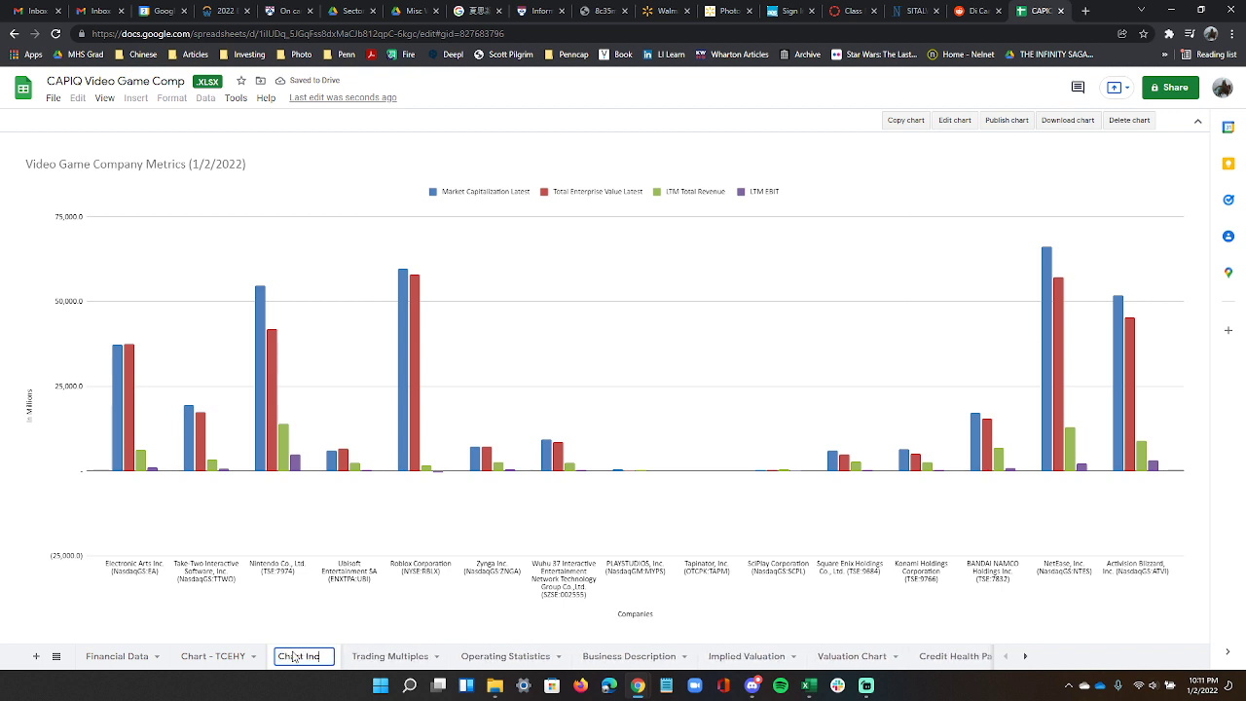
pyautogui.write('l TCEHY')
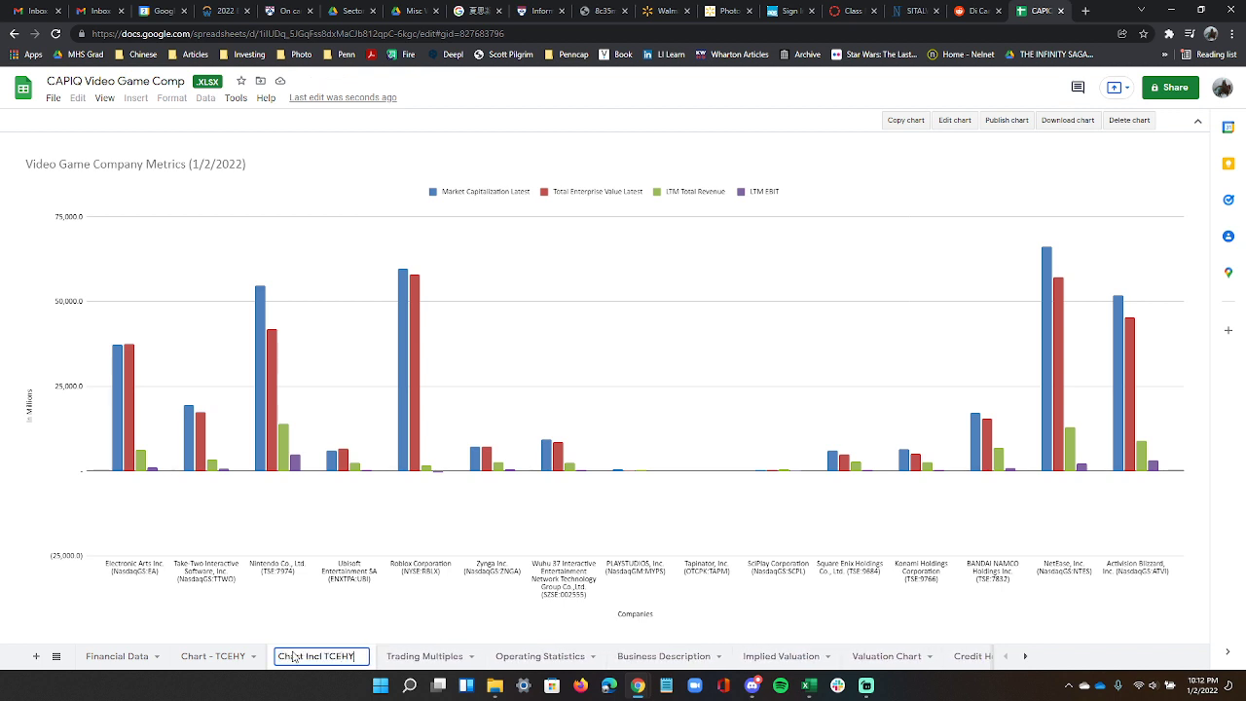
pyautogui.press('Return')
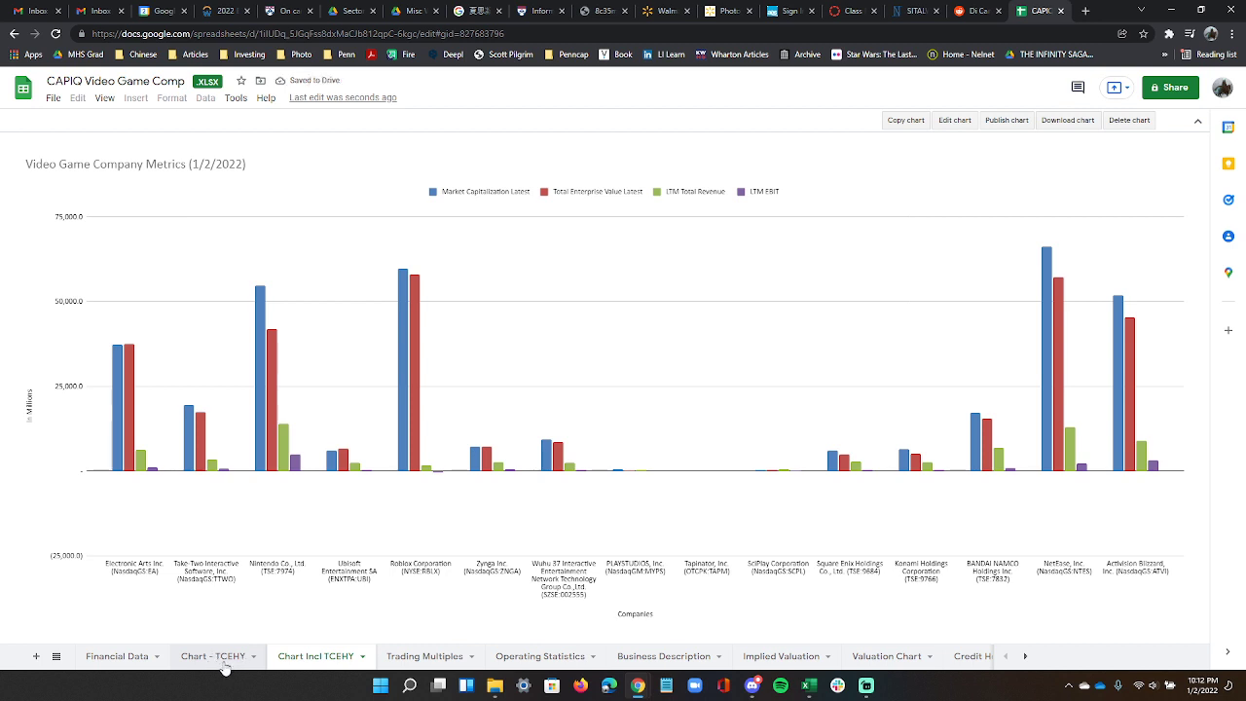
# Return to the Chart - TCEHY sheet and inspect the Roblox and Electronic Arts bars.
pyautogui.click(224, 664)
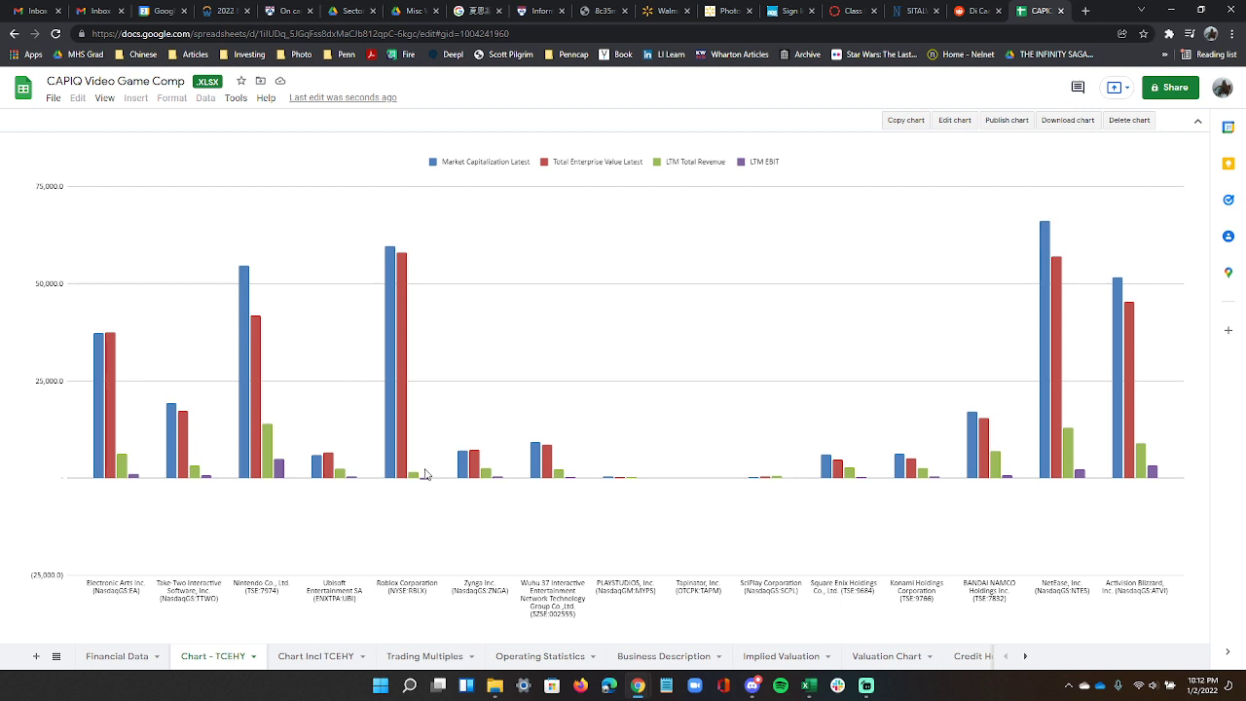
pyautogui.moveTo(413, 473)
pyautogui.moveTo(388, 444)
pyautogui.moveTo(106, 411)
# Search the web for "pes publisher" in a new browser tab.
pyautogui.click(1086, 10)
pyautogui.write('pes ')
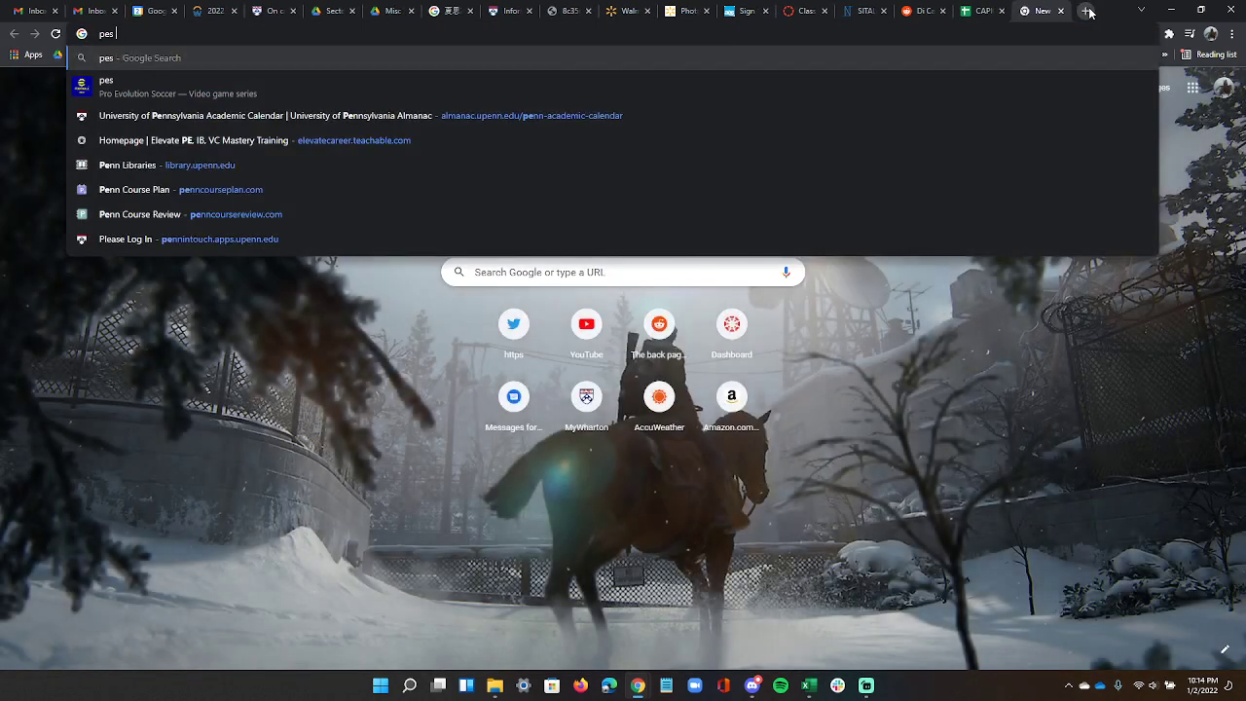
pyautogui.write('publisher')
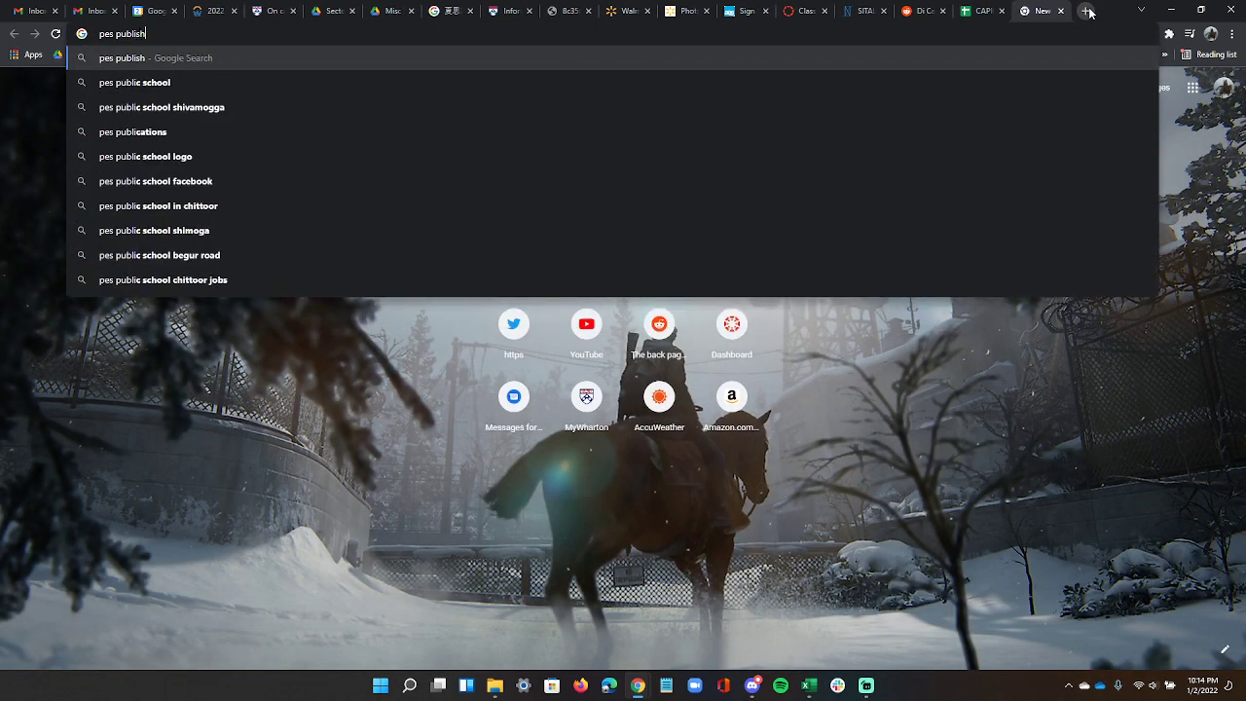
pyautogui.press('Return')
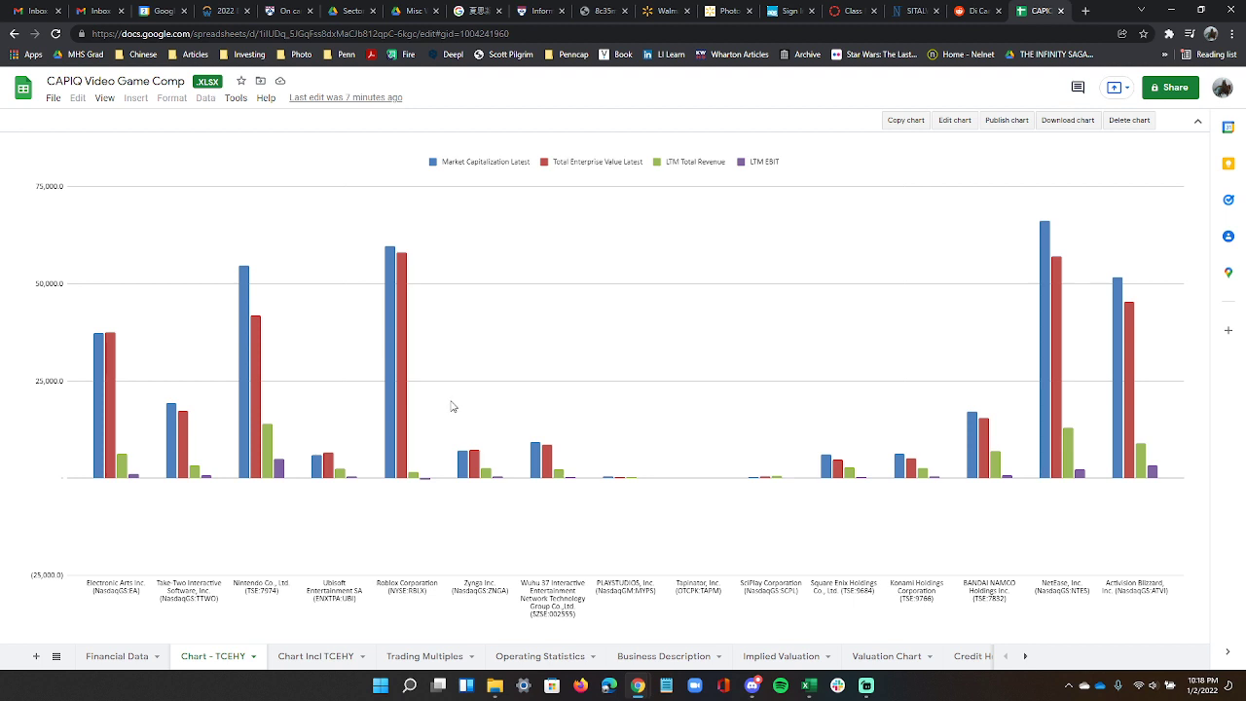
# Inspect the Nintendo, NetEase and Konami bars in the Chart - TCEHY chart, including NetEase's LTM total revenue and LTM EBIT.
pyautogui.moveTo(246, 317)
pyautogui.moveTo(1071, 449)
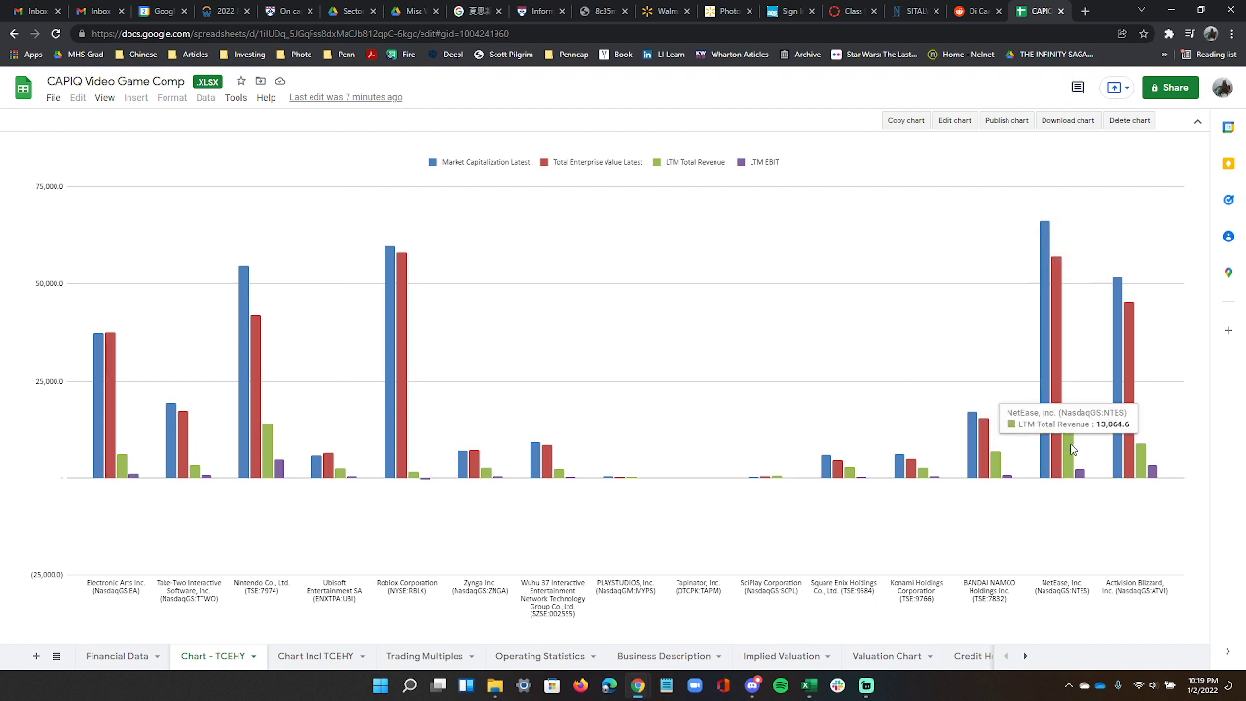
pyautogui.moveTo(1079, 479)
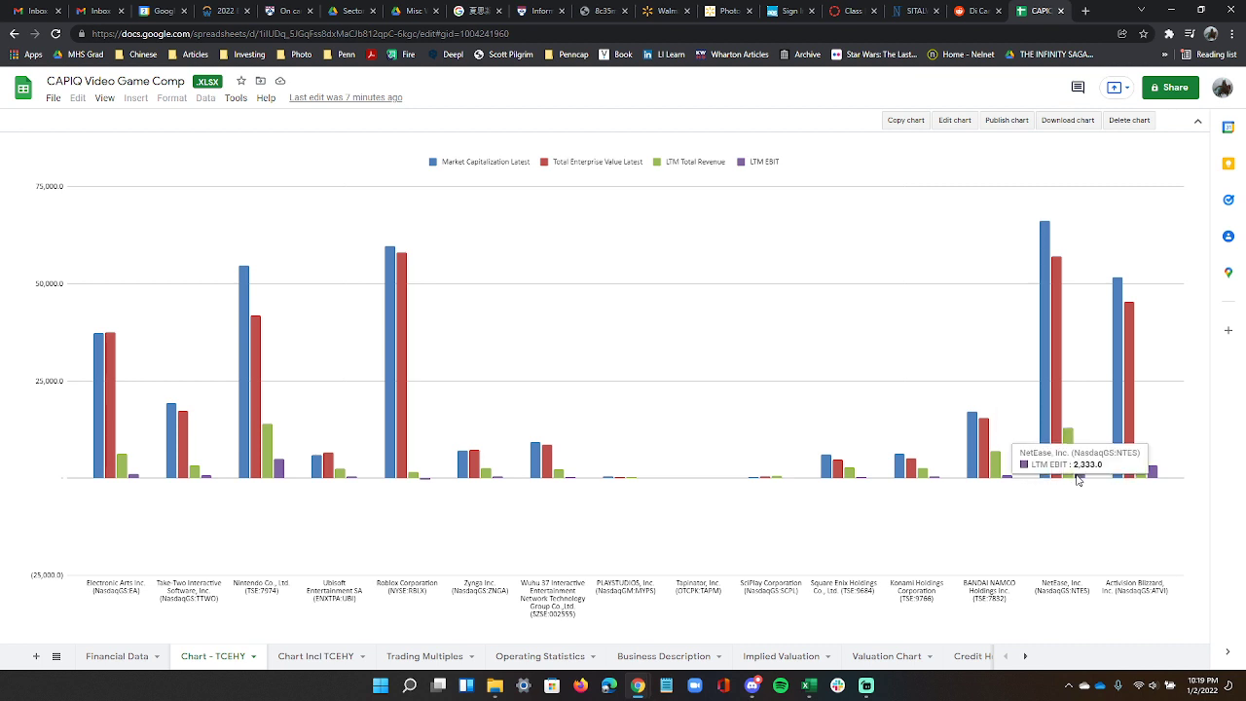
pyautogui.moveTo(927, 467)
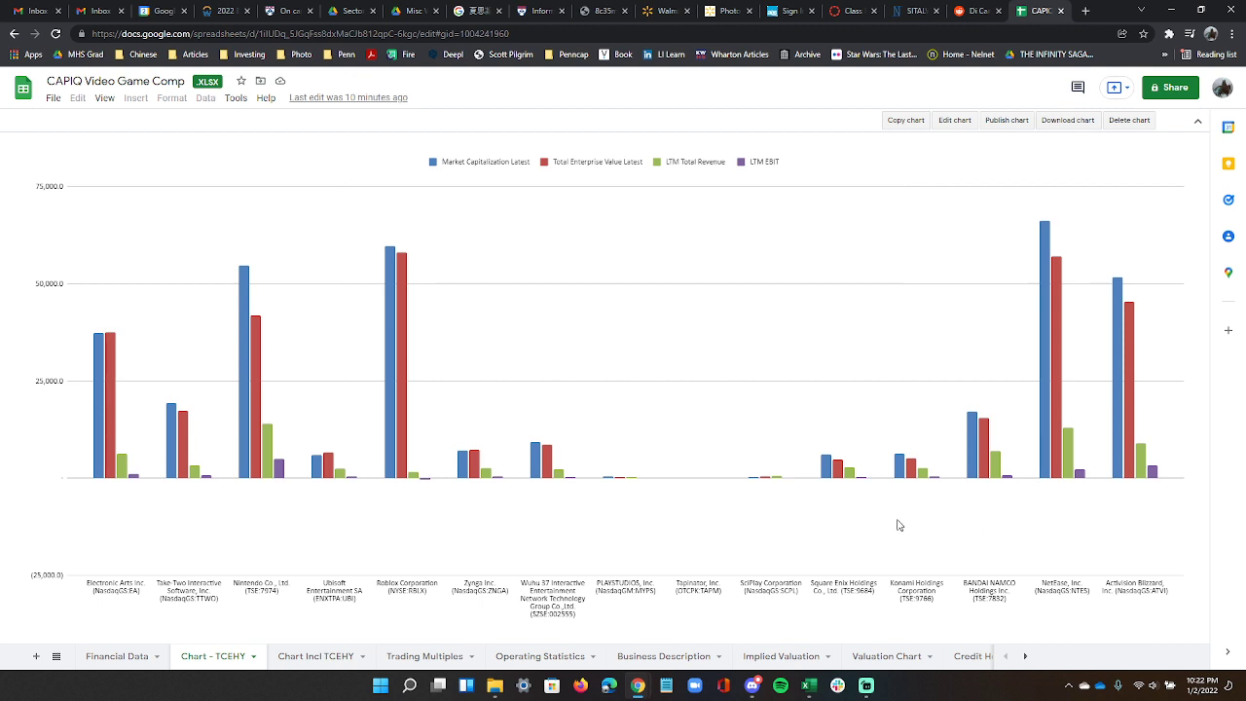
pyautogui.click(866, 693)
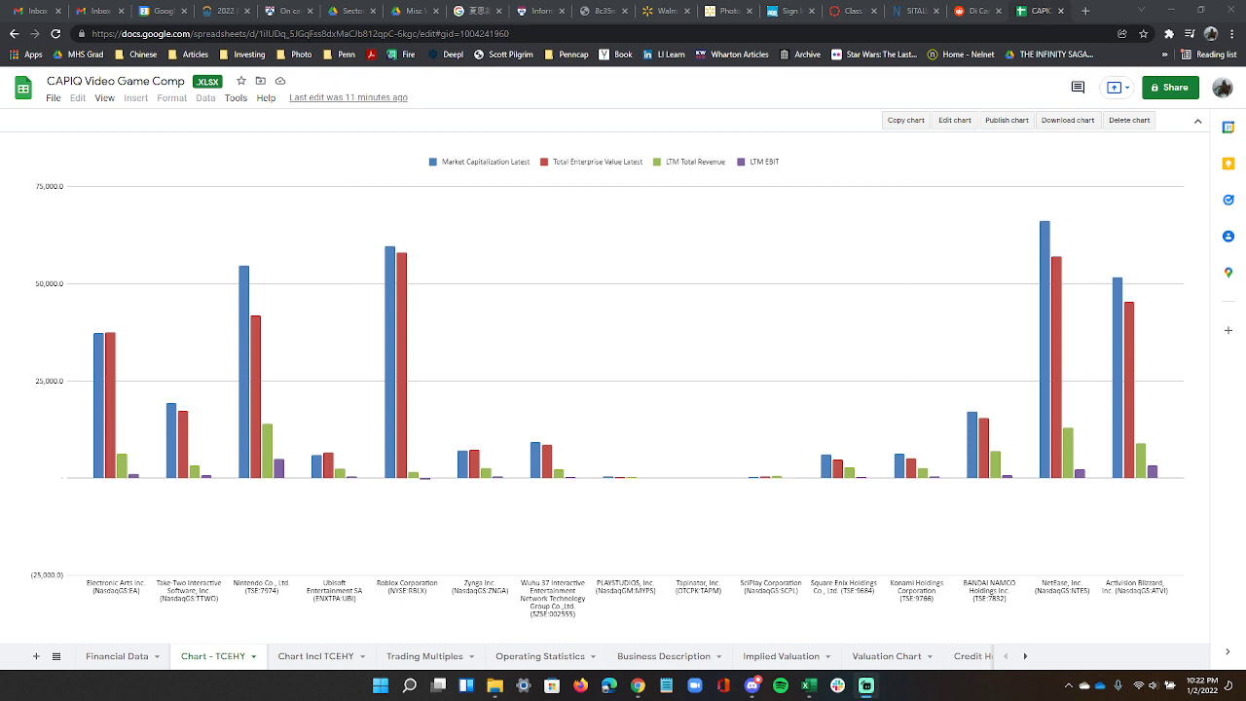